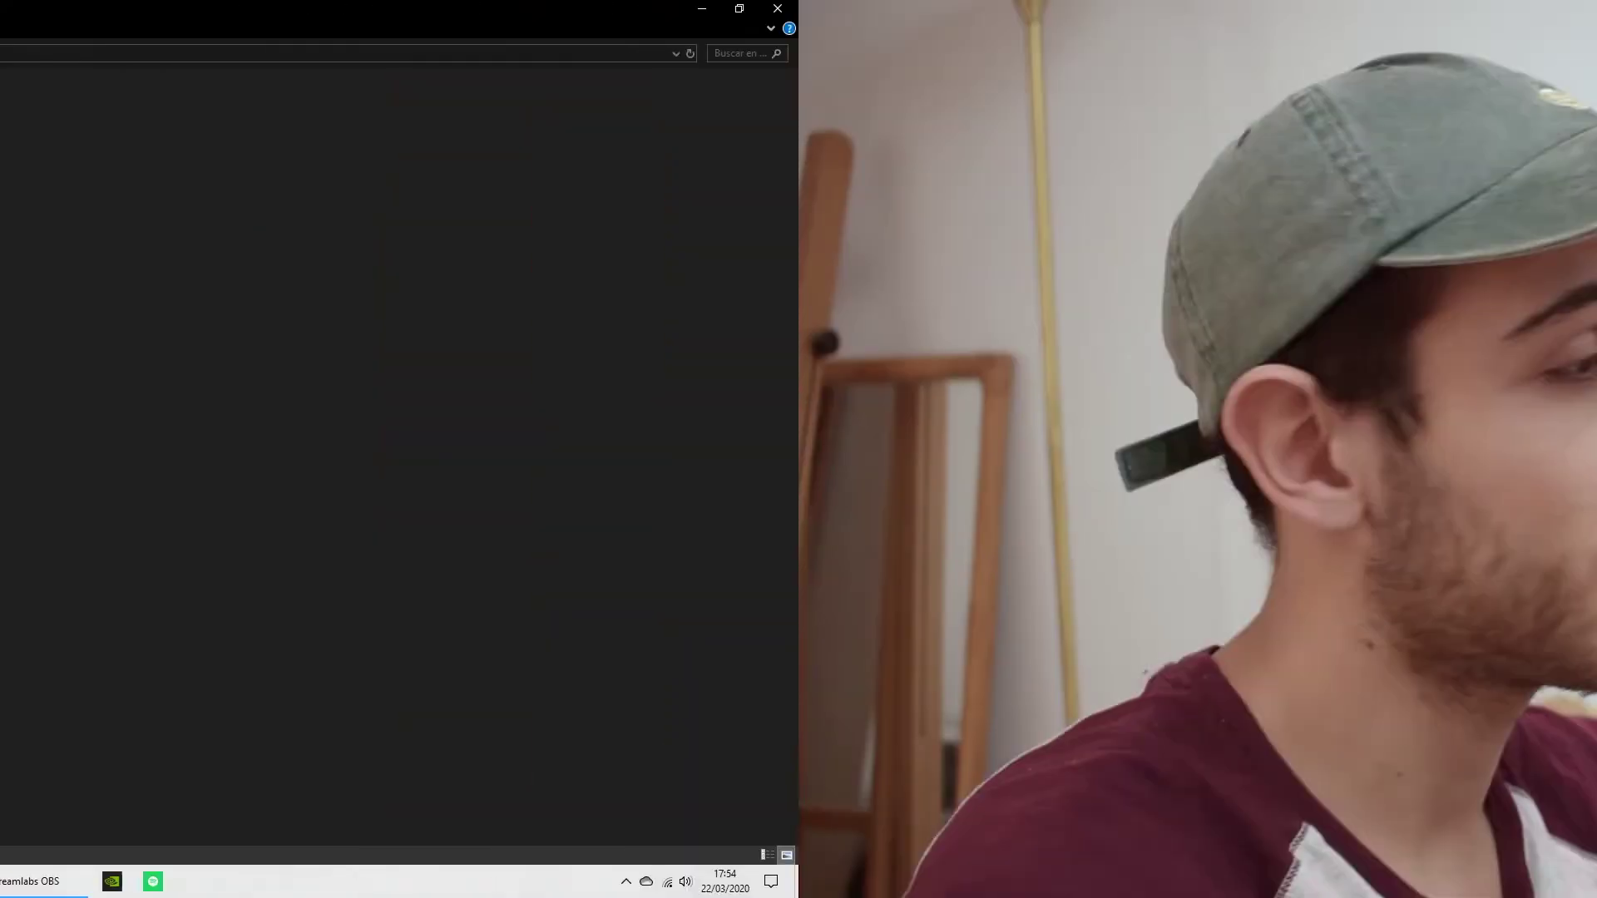
Open Retrato.NEF with Adobe Photoshop 2020 from the Abrir con menu.
left_click(188, 121)
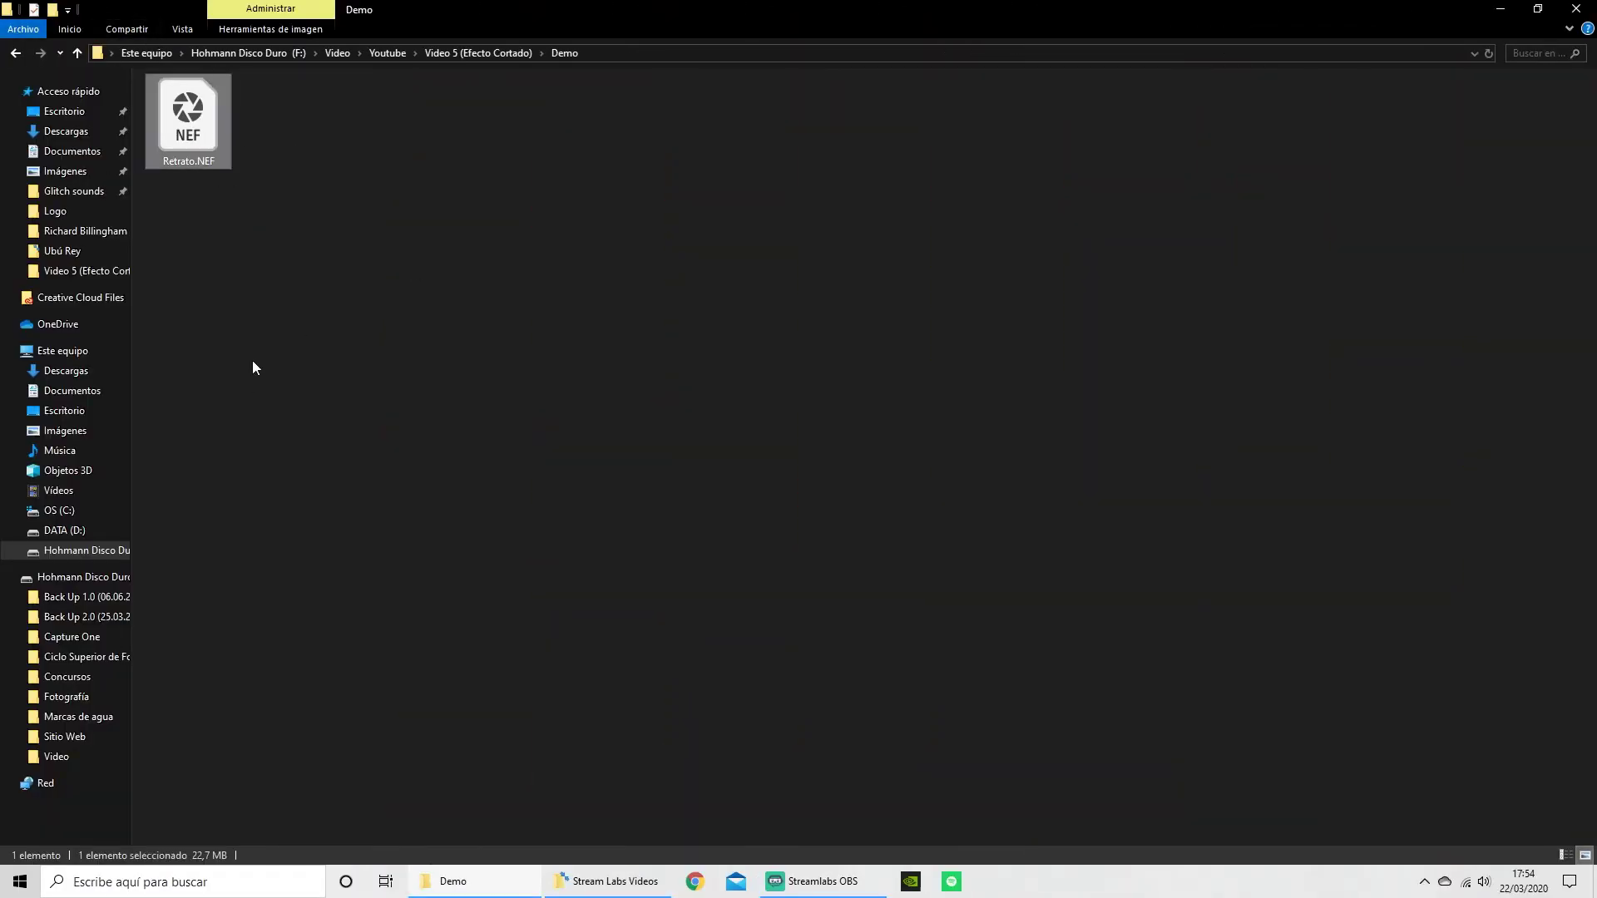
left_click(198, 199)
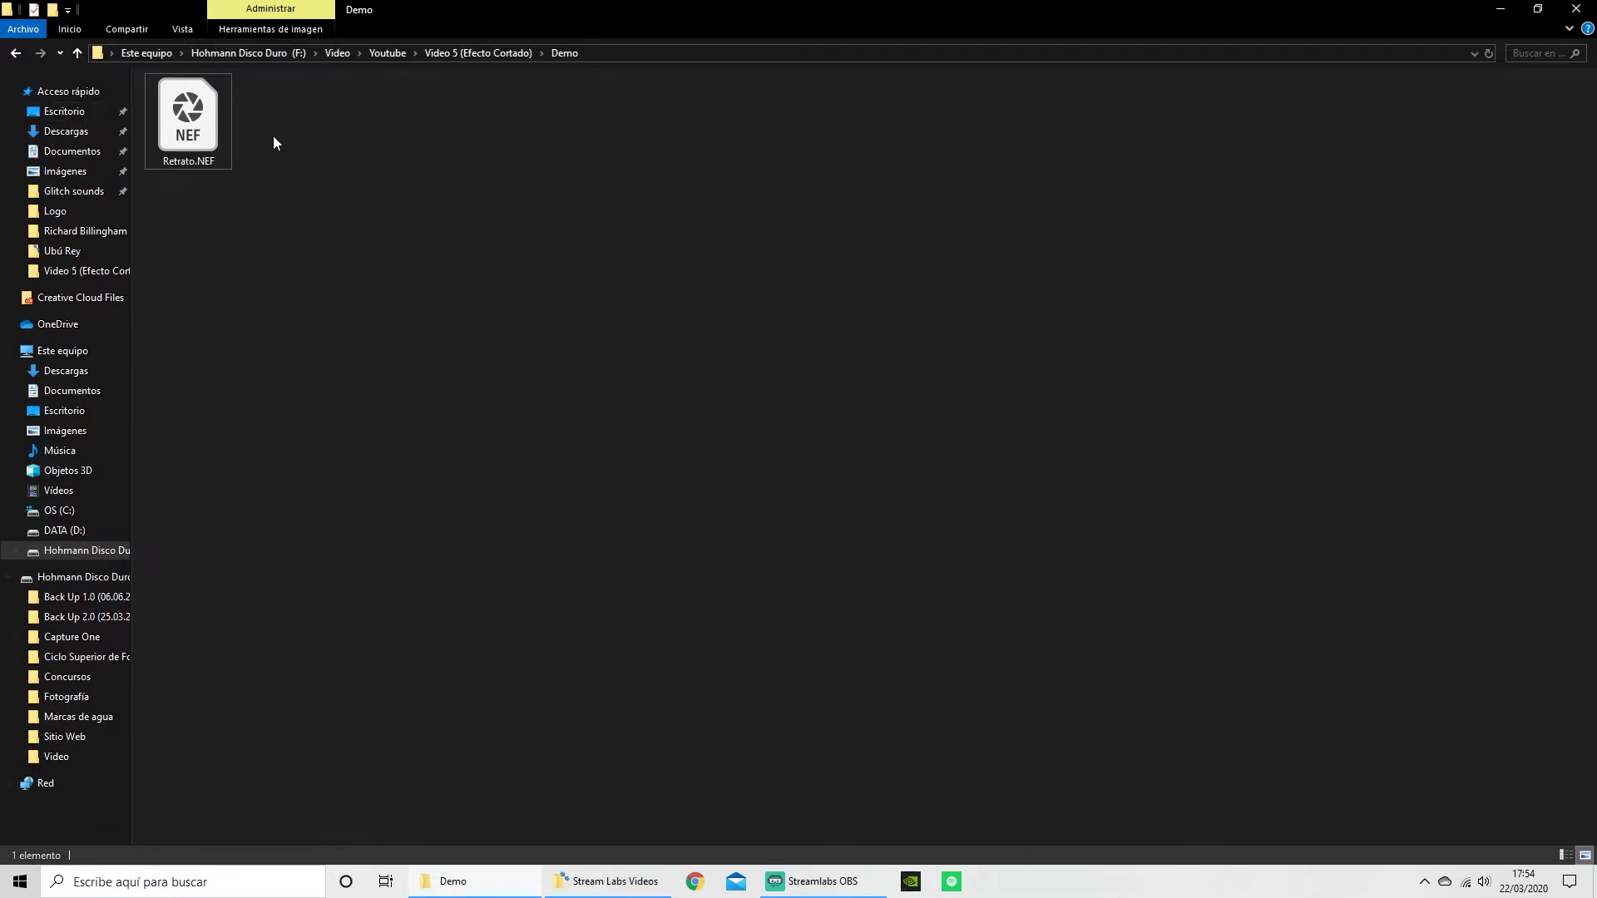
right_click(192, 124)
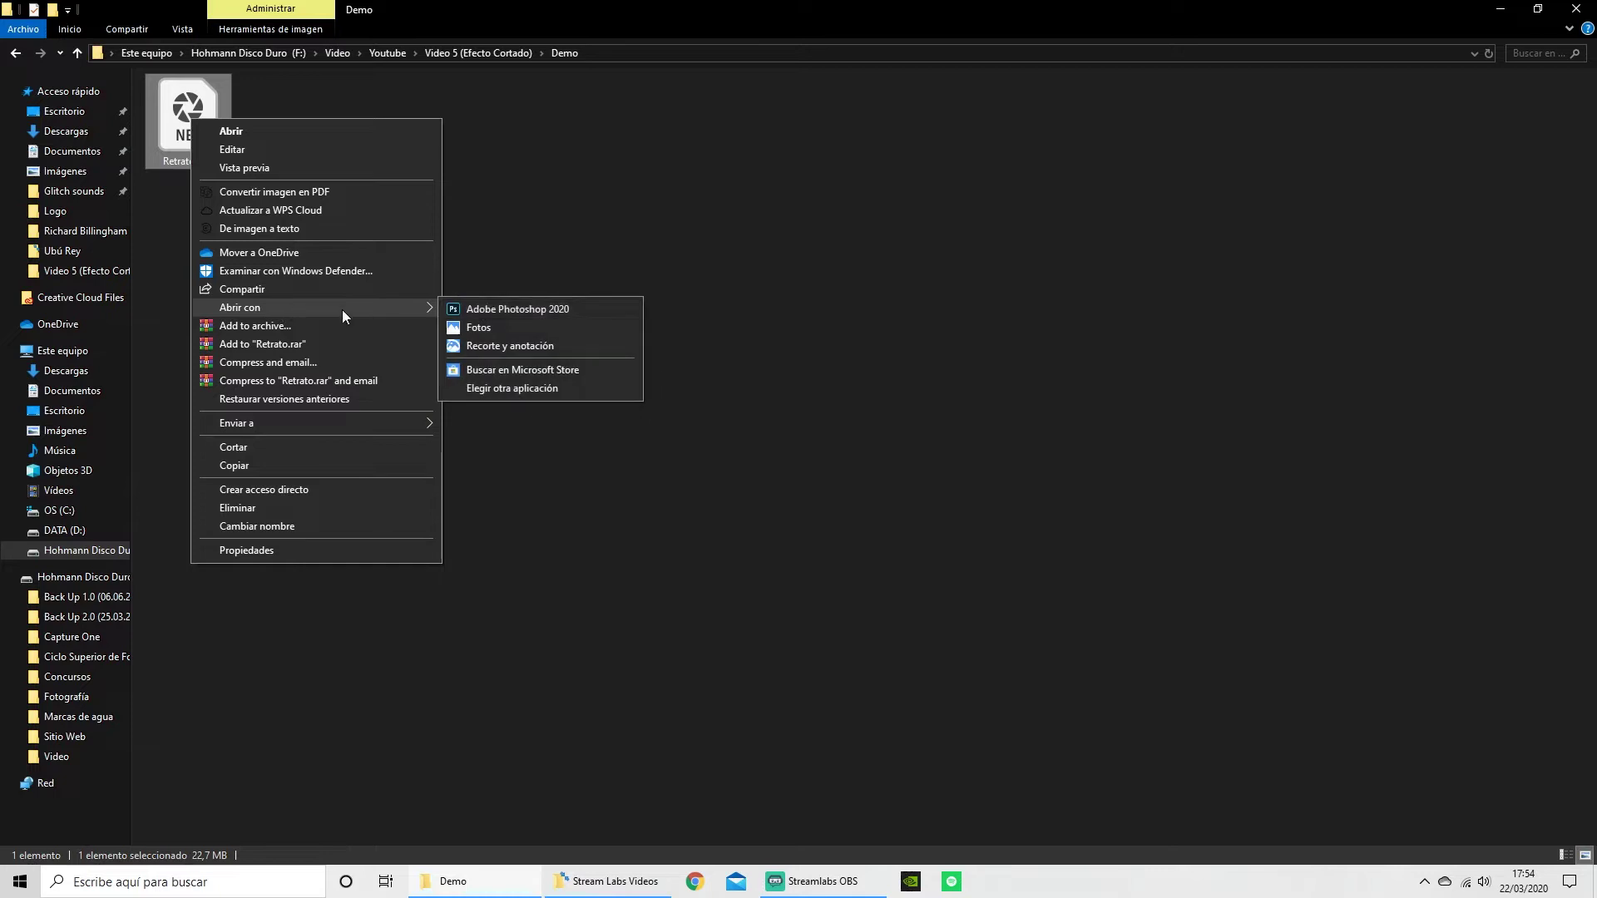
left_click(489, 306)
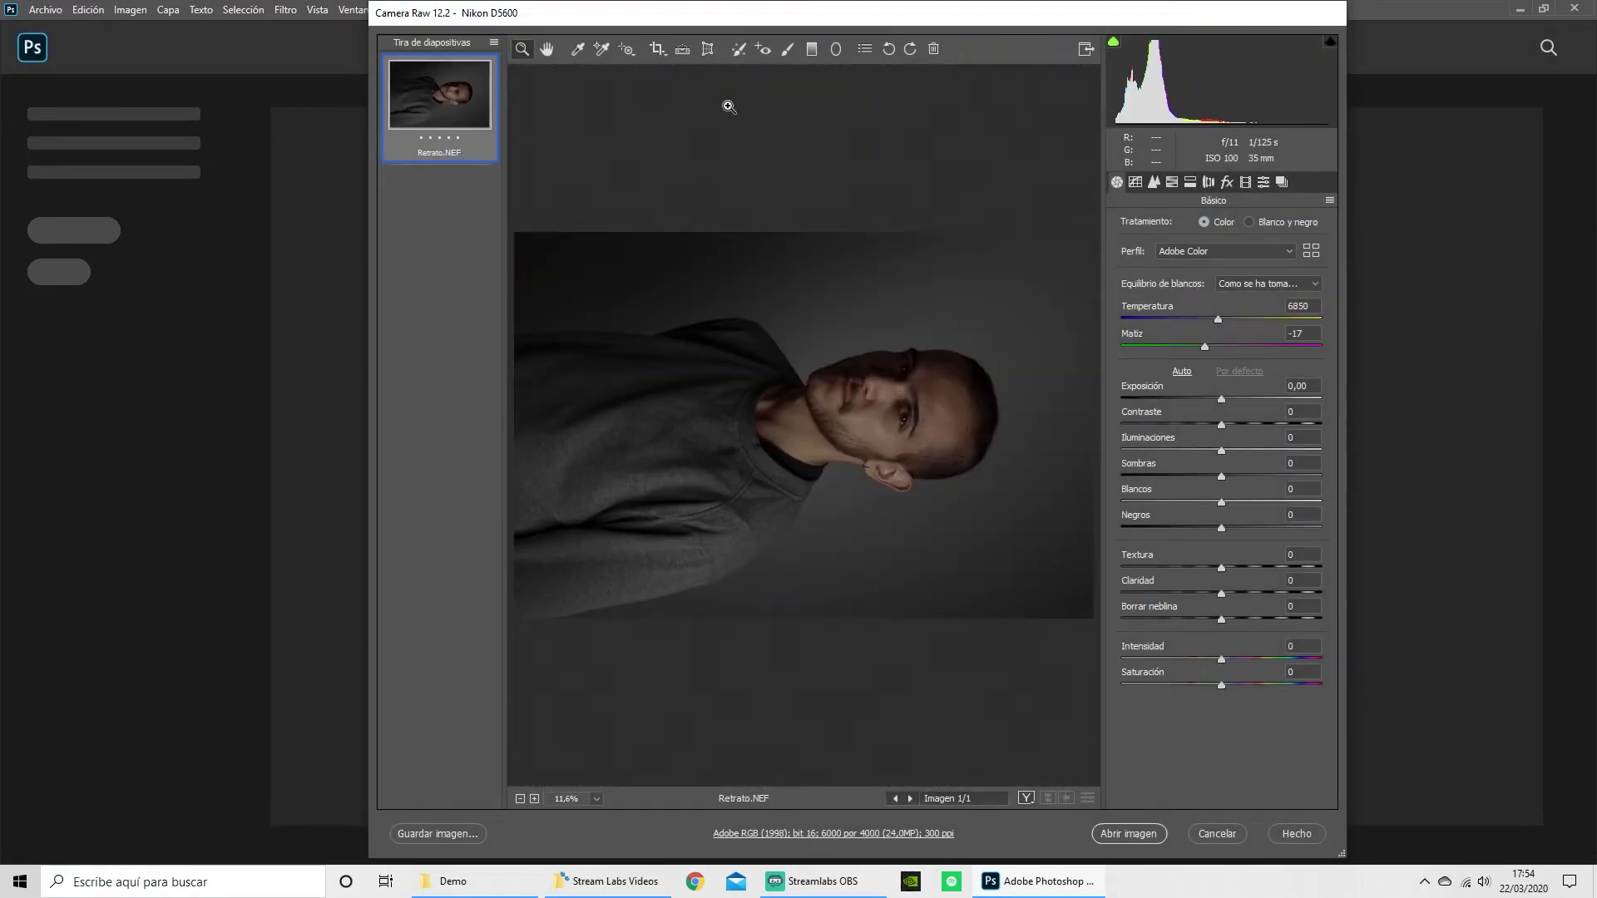
Rotate the raw photo 90° upright and enable both lens corrections.
left_click(889, 49)
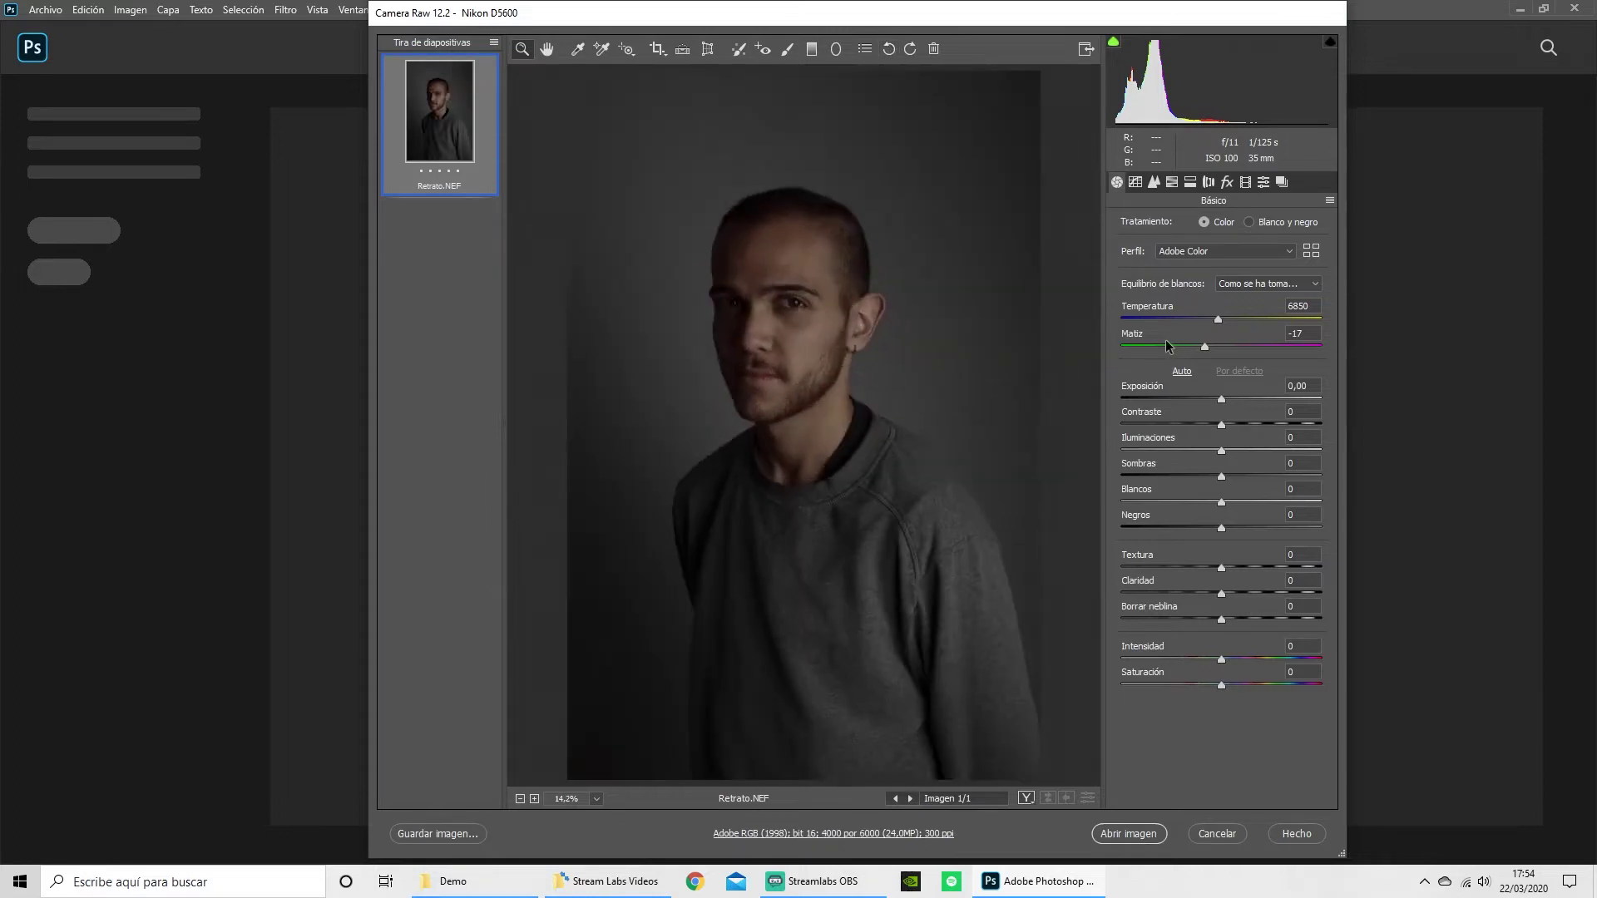
left_click(1209, 182)
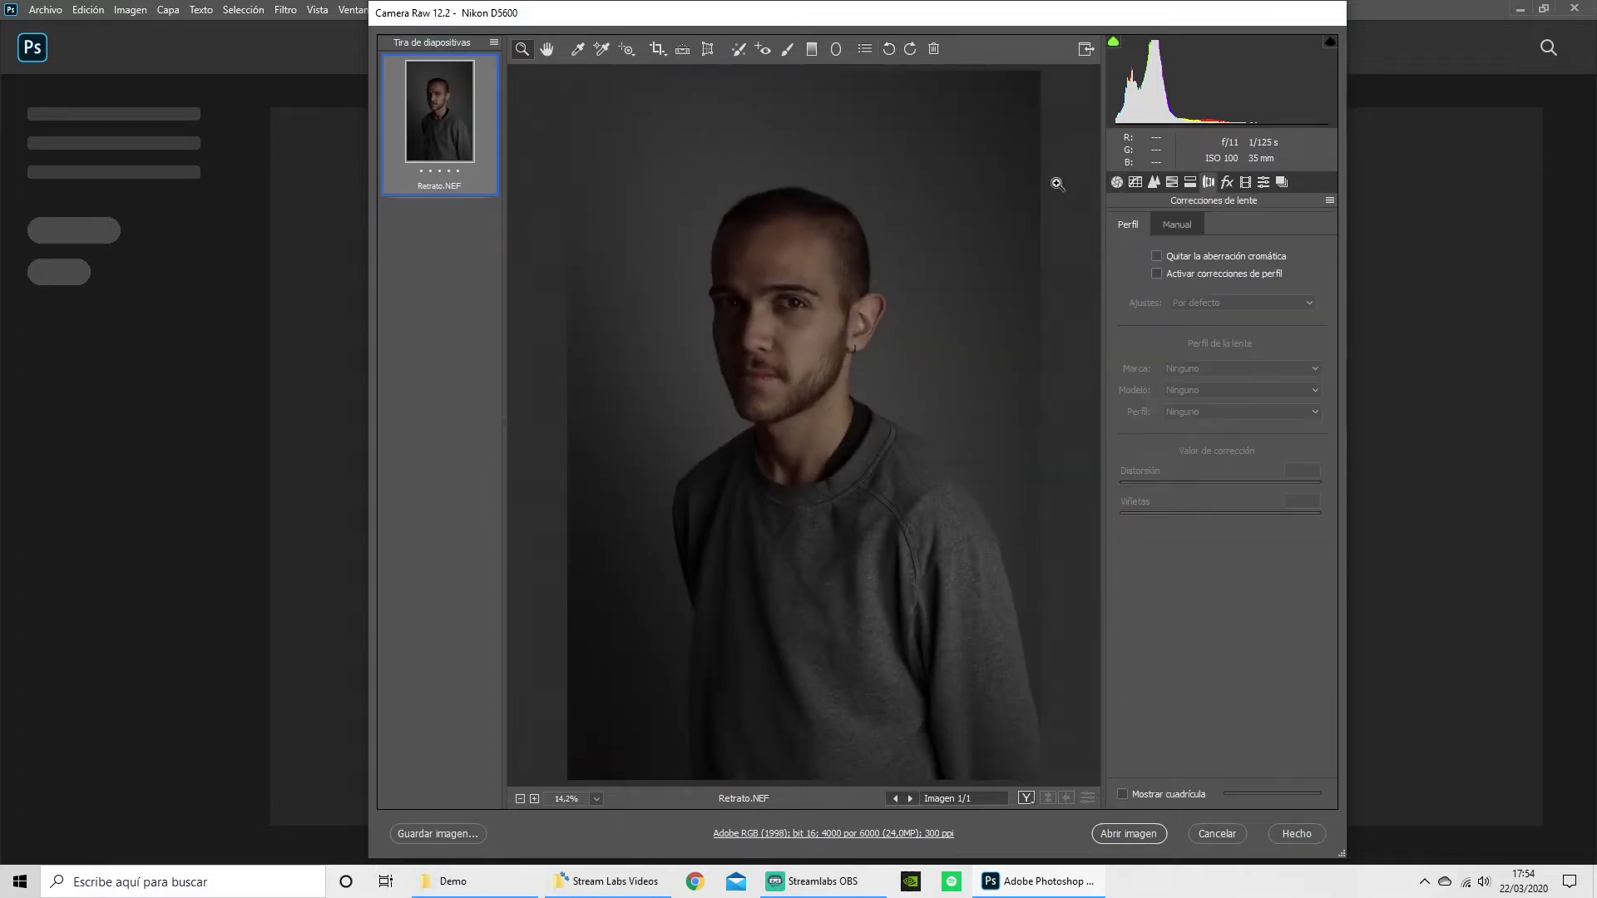
left_click(1156, 256)
left_click(1156, 274)
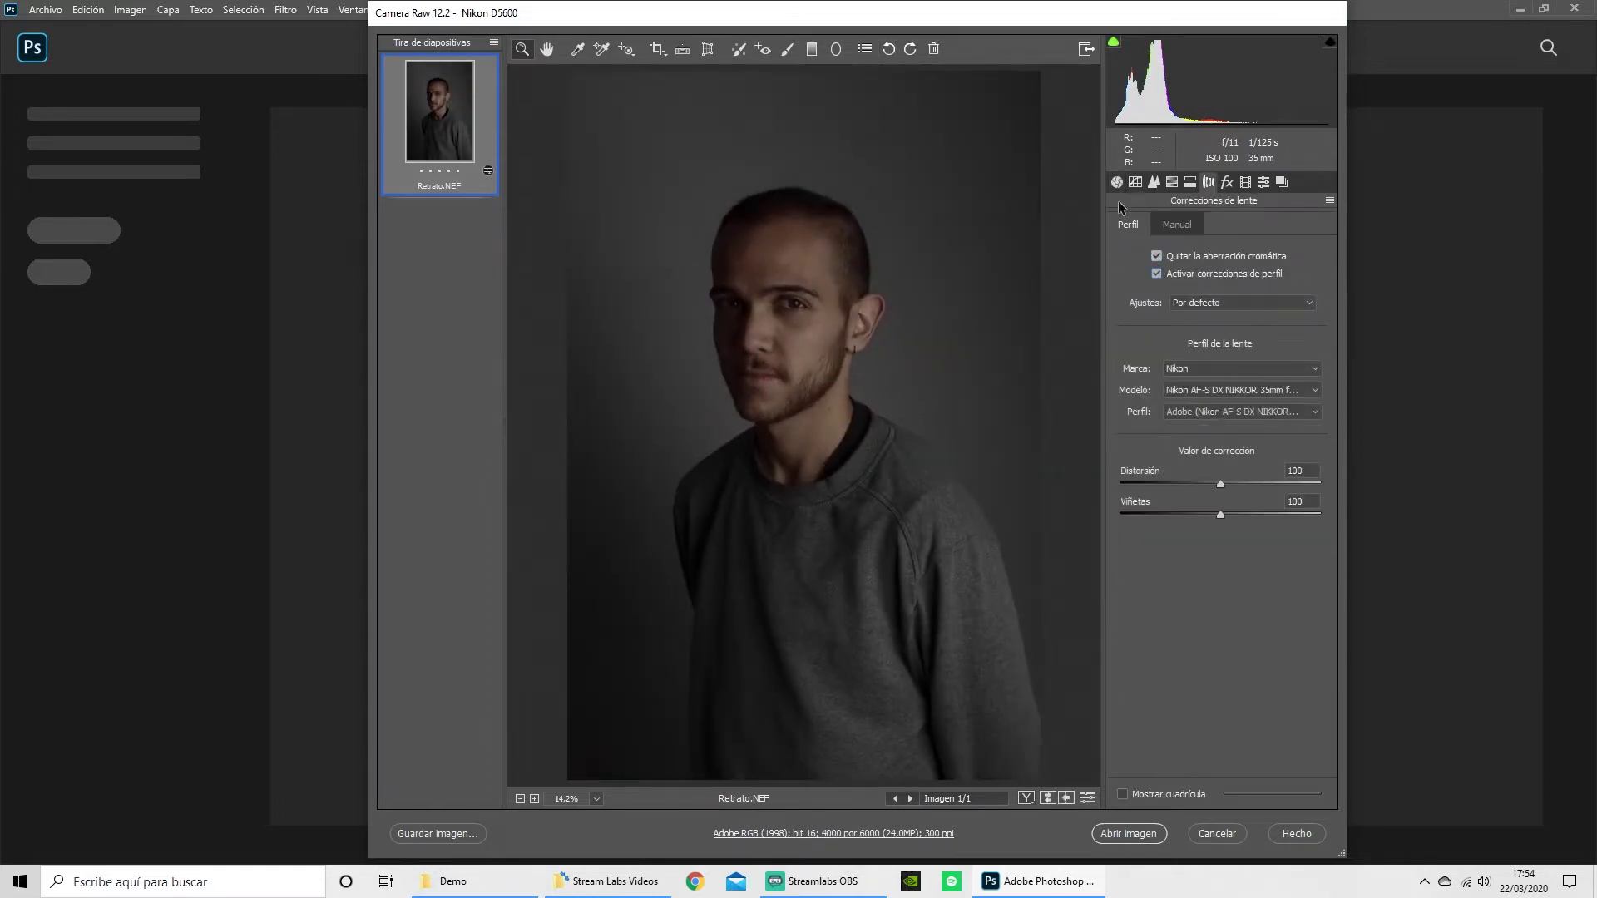
left_click(1117, 183)
Apply the Cámara Neutro profile and open the image in Photoshop.
left_click(1311, 250)
left_click(1114, 731)
scroll(1165, 723, "down", 2)
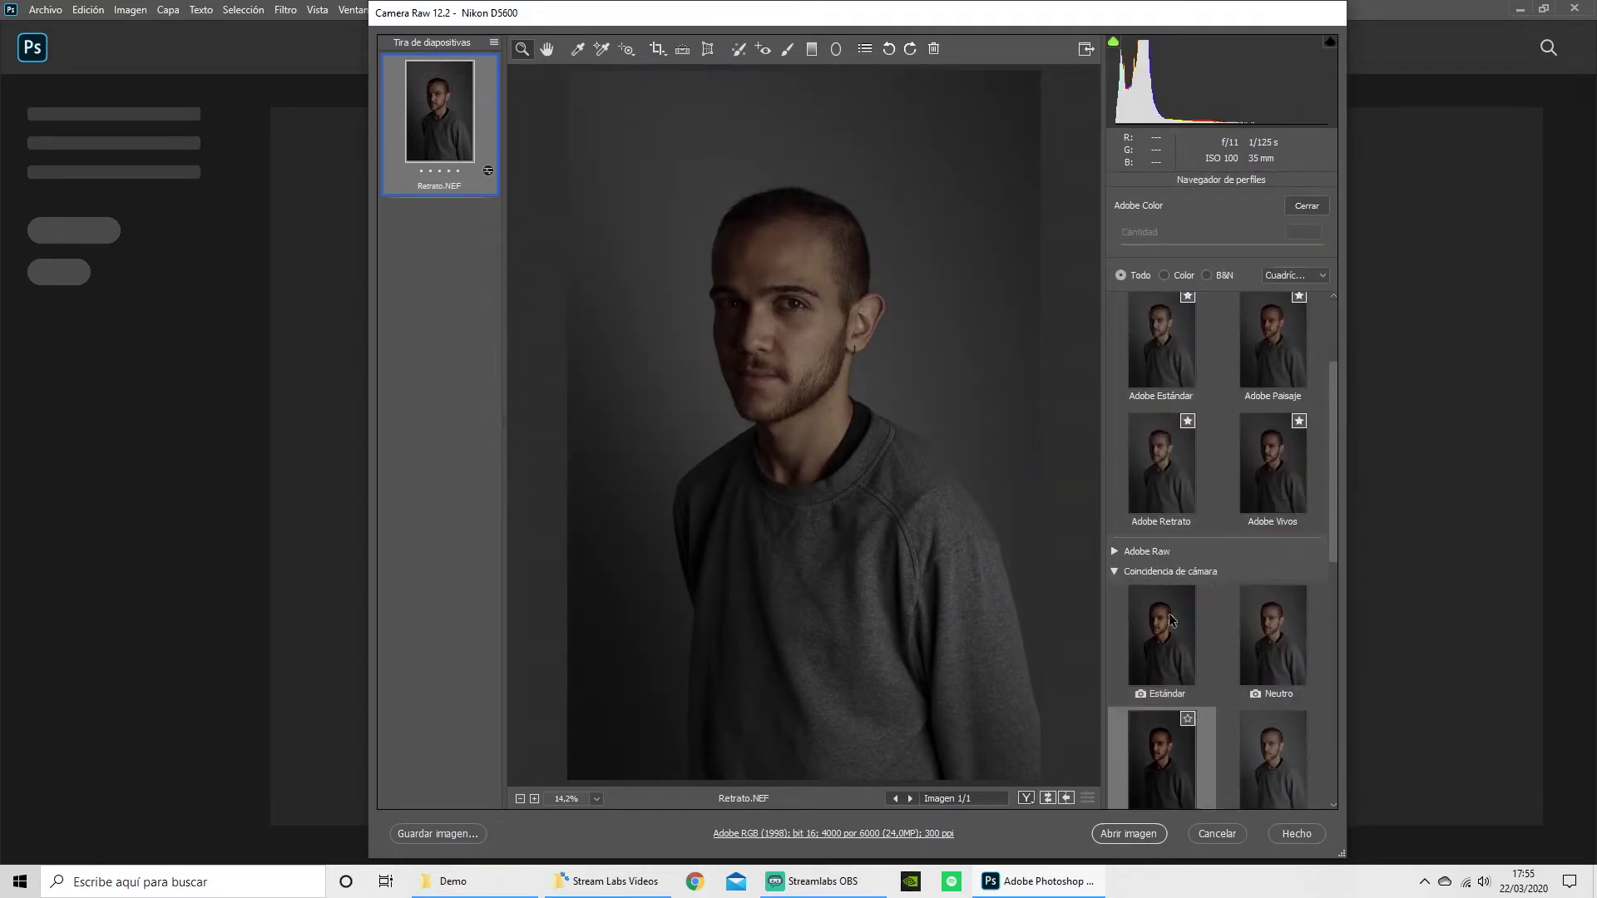
left_click(1279, 644)
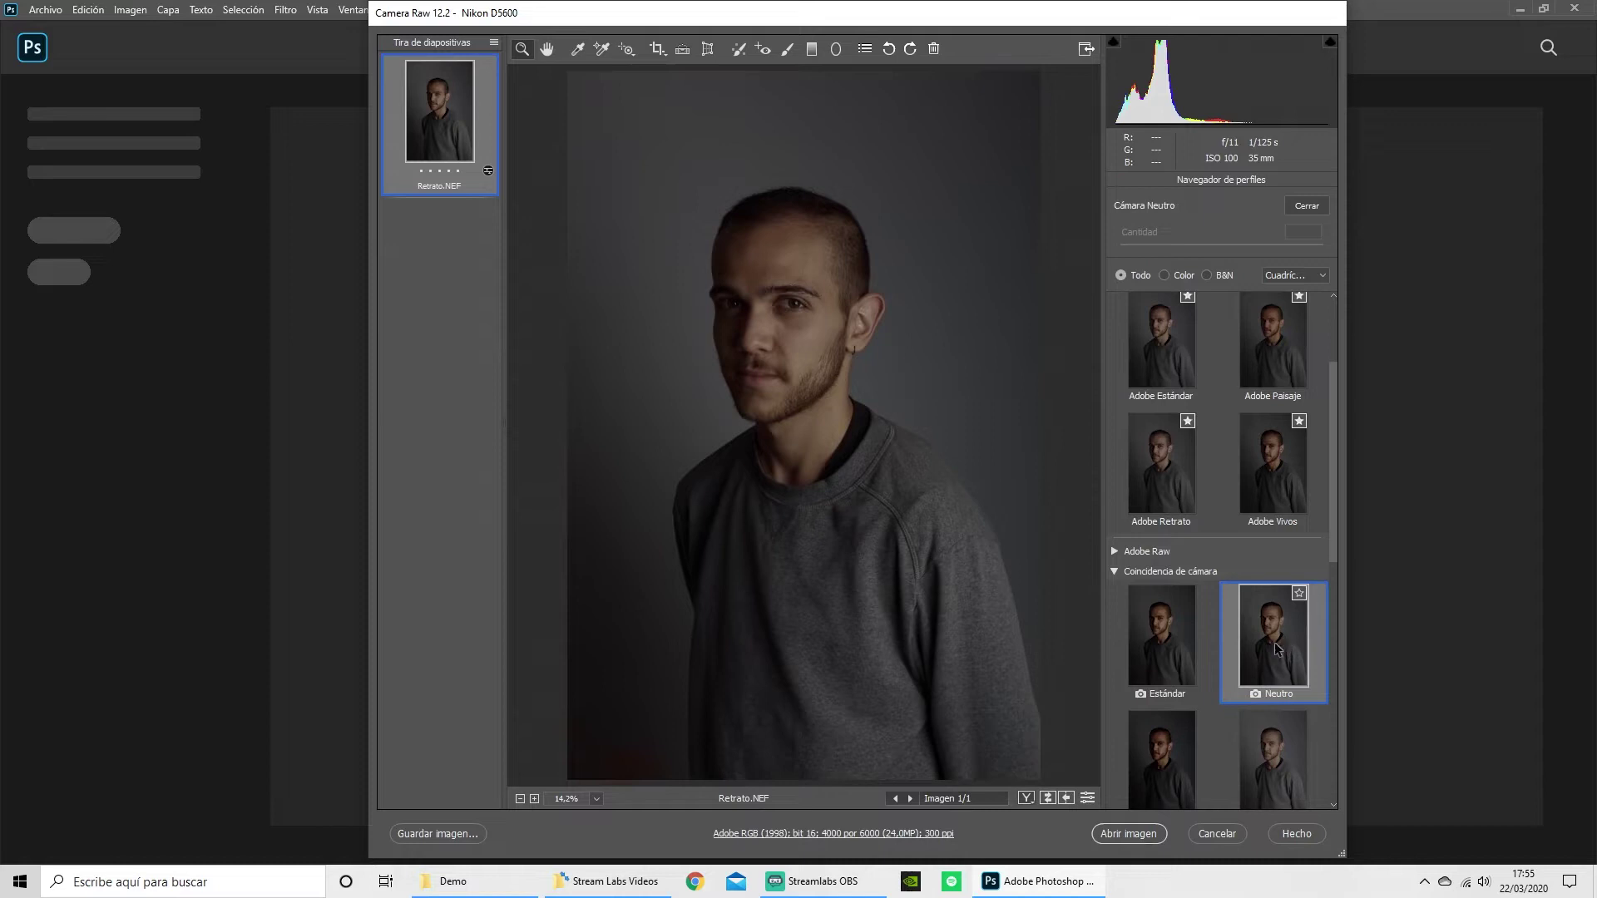
left_click(1129, 833)
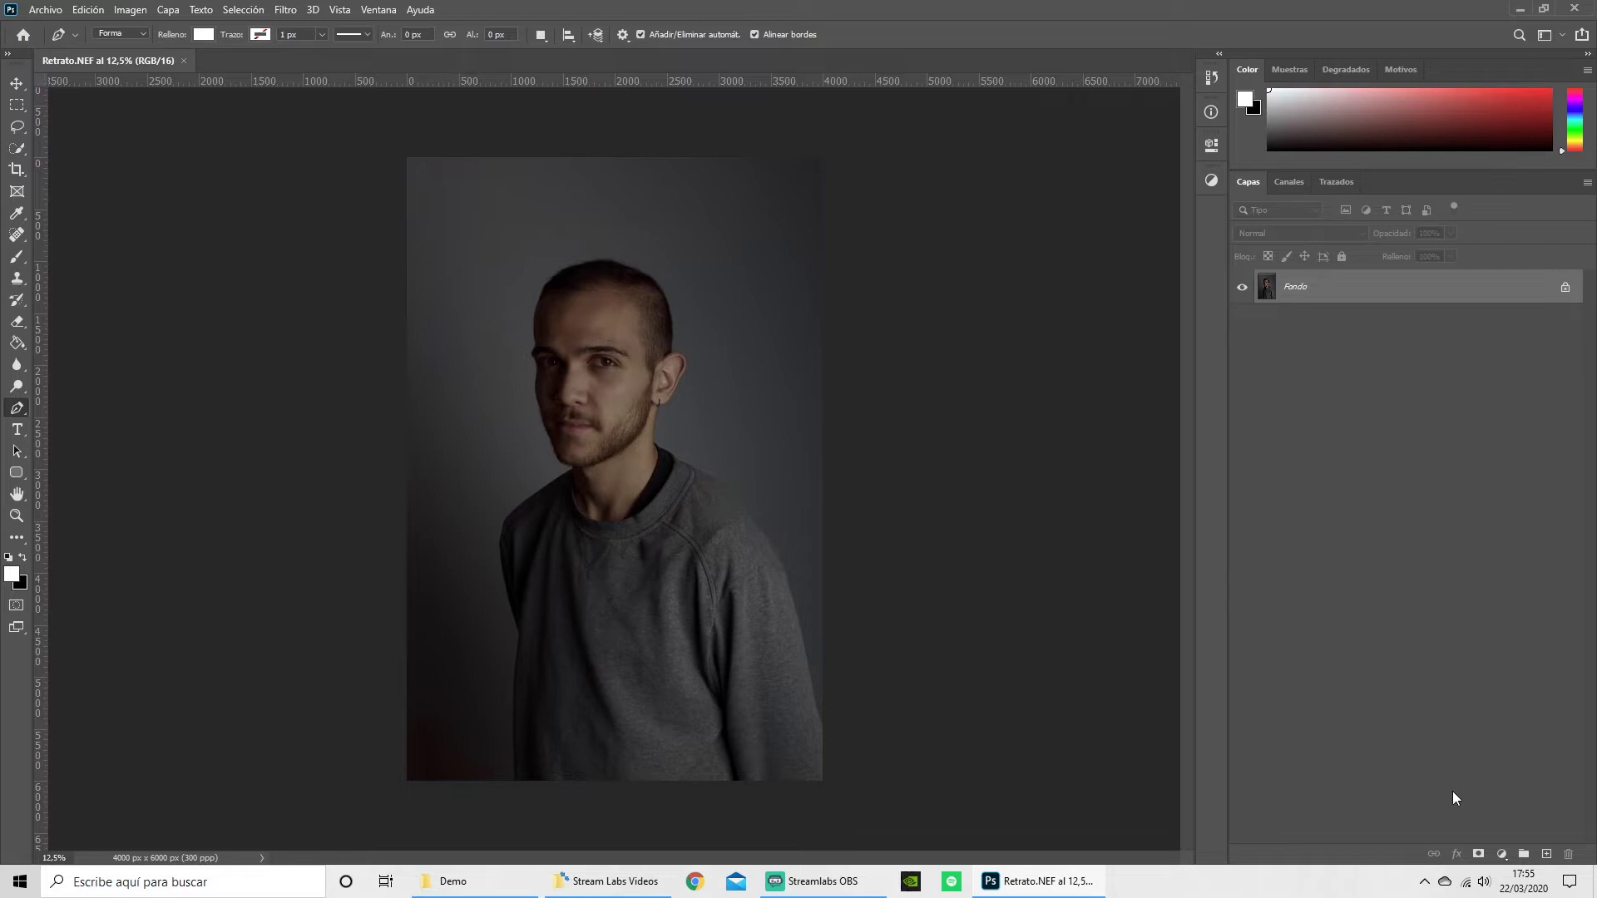
Add a Blanco y negro adjustment layer to make the portrait monochrome.
left_click(1501, 856)
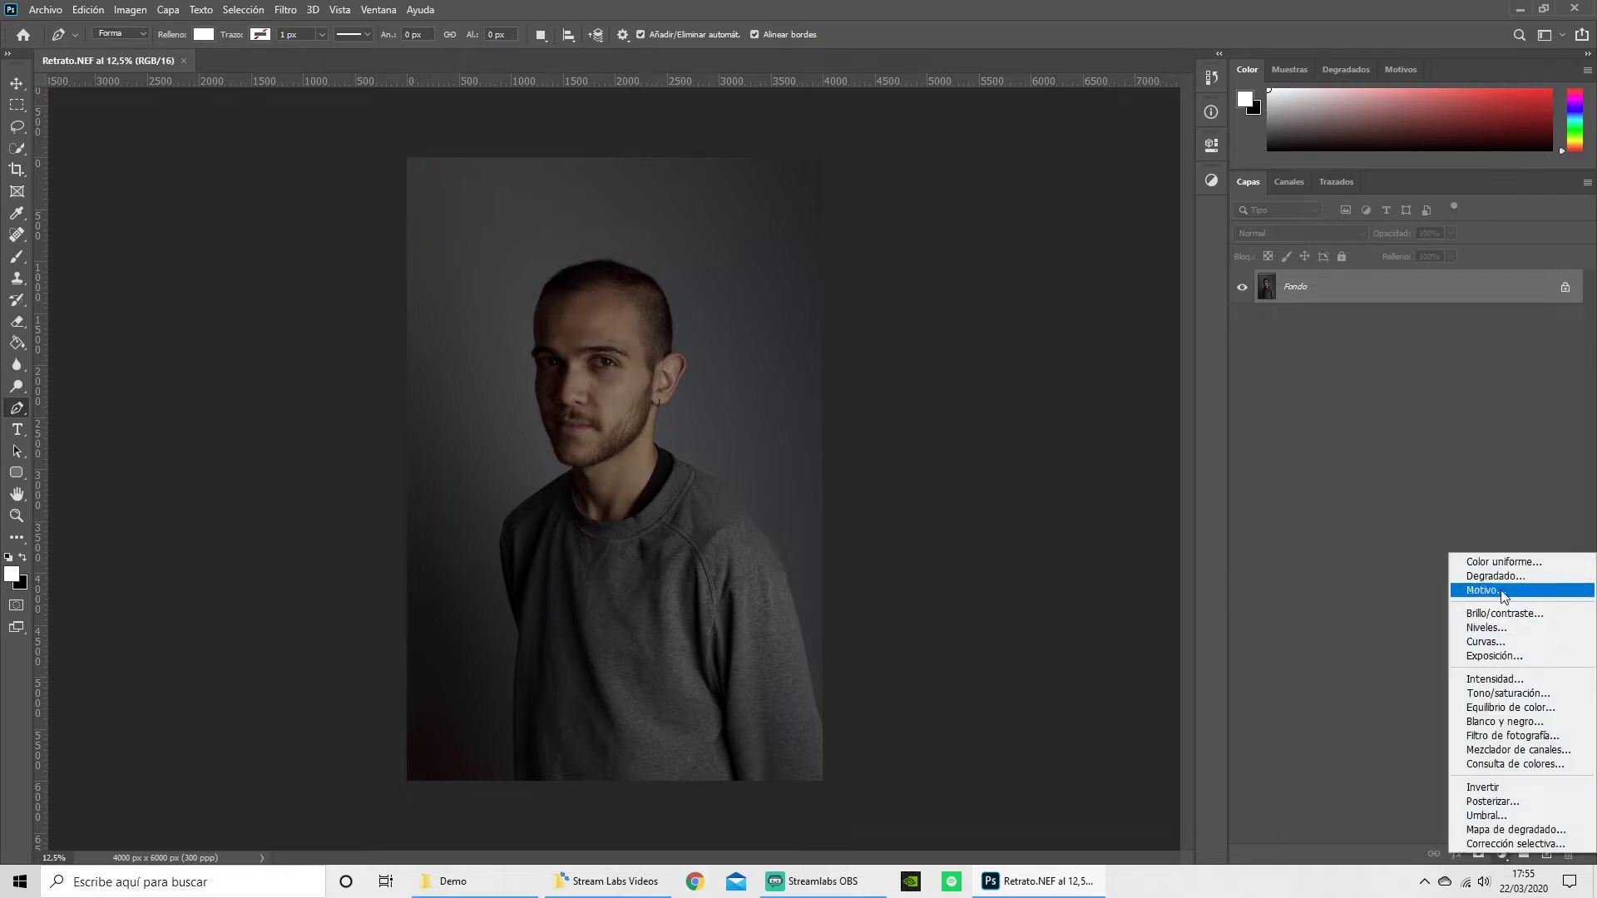
left_click(1501, 722)
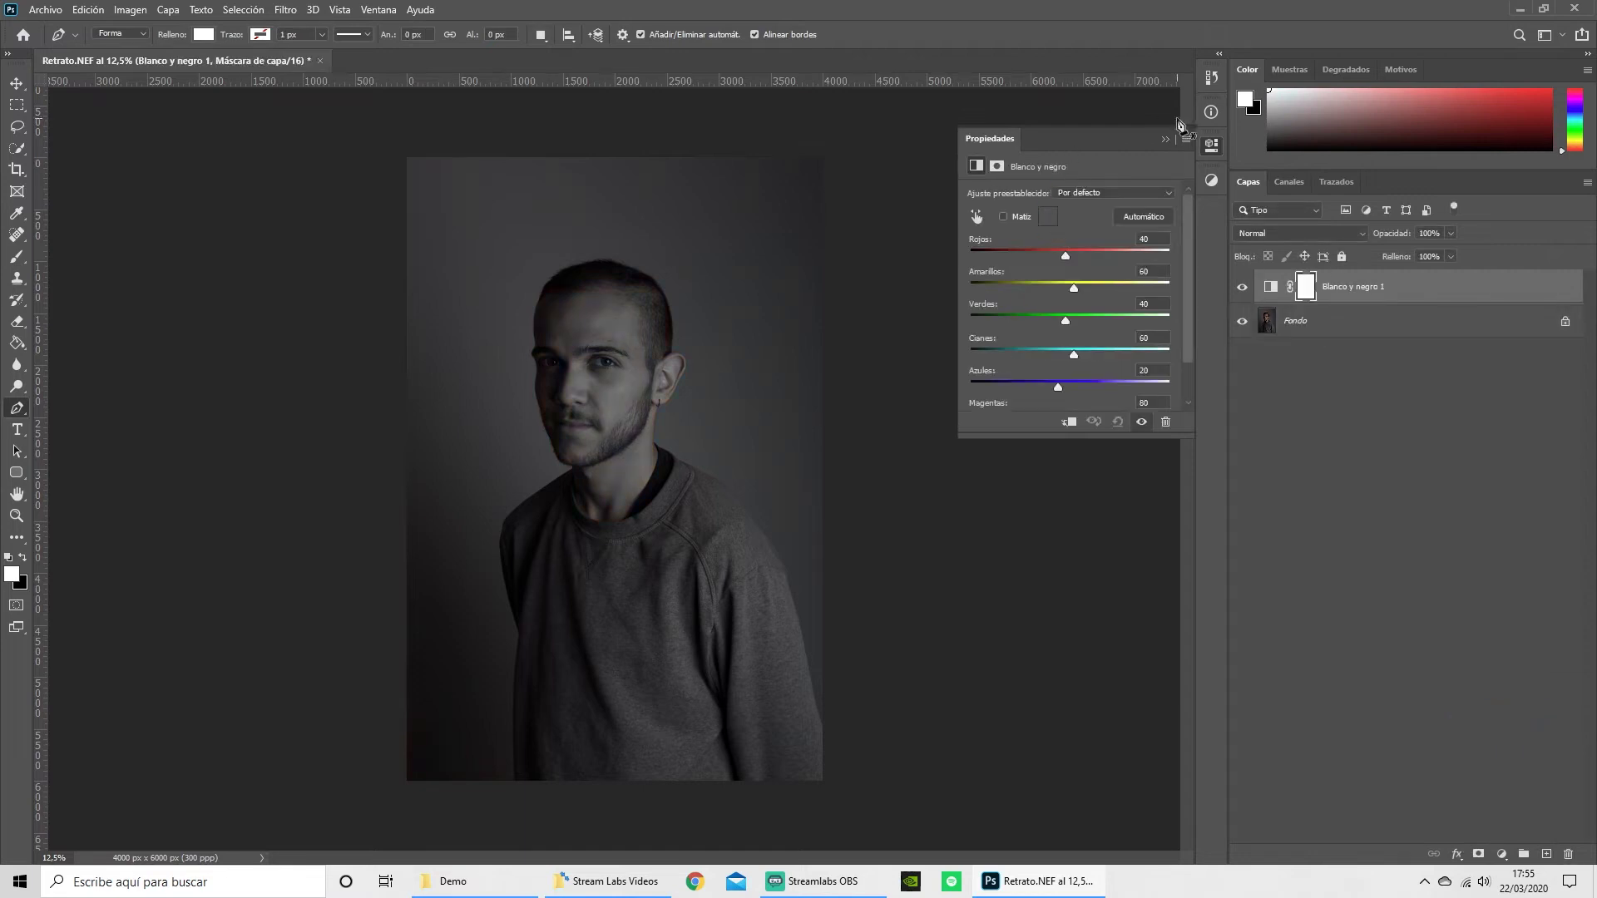
left_click(1164, 139)
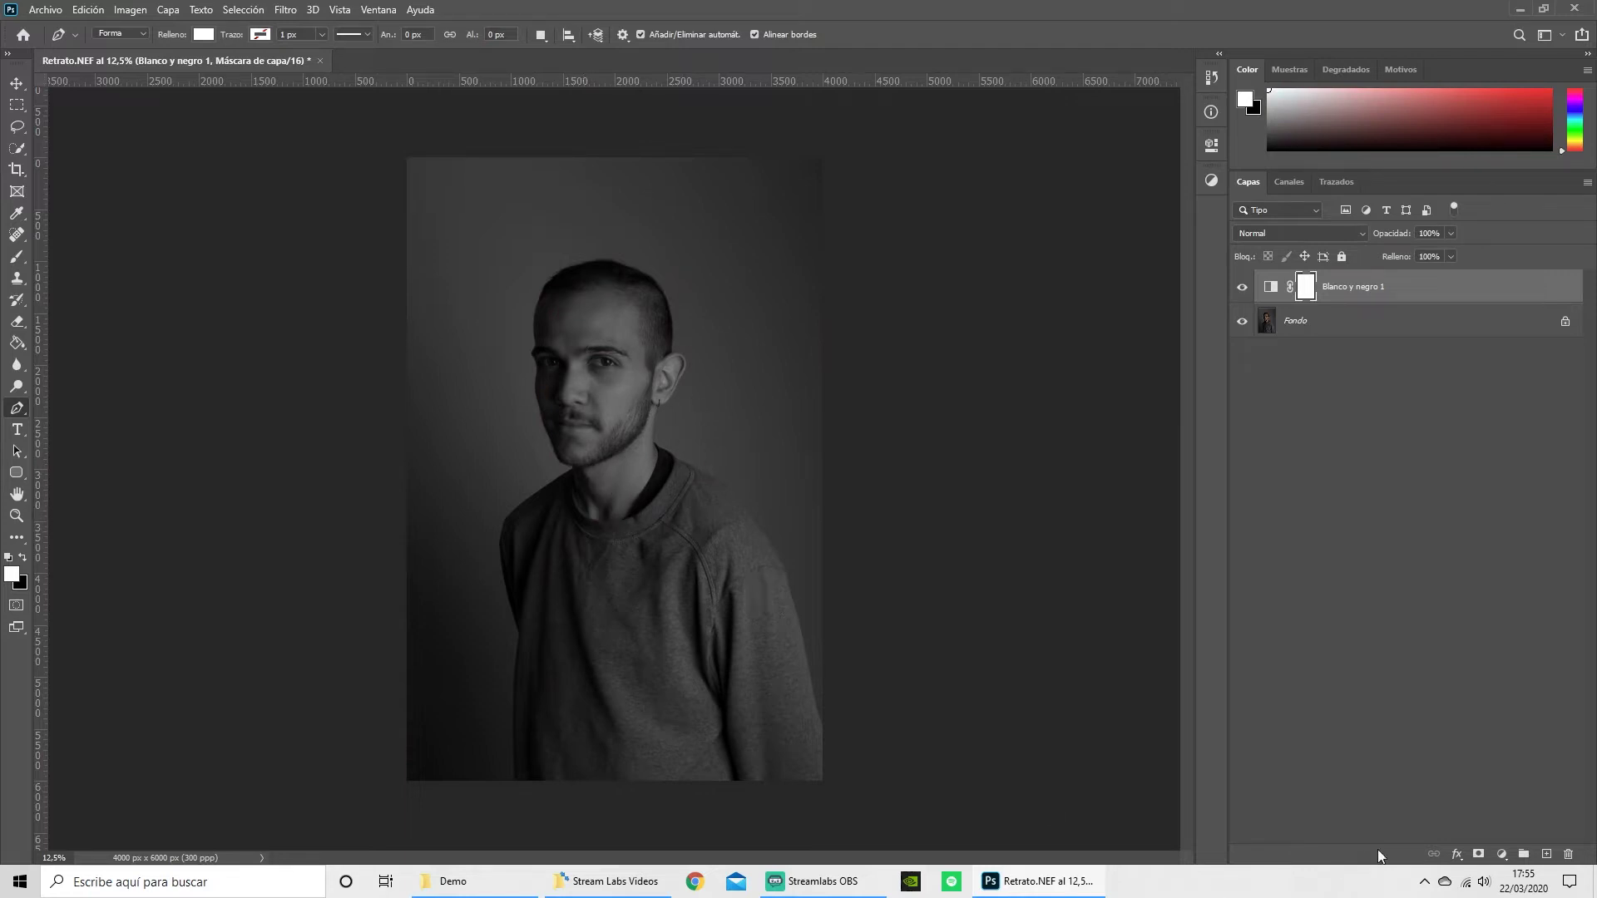
Add a brightening Curvas adjustment, then select all three layers.
left_click(1502, 855)
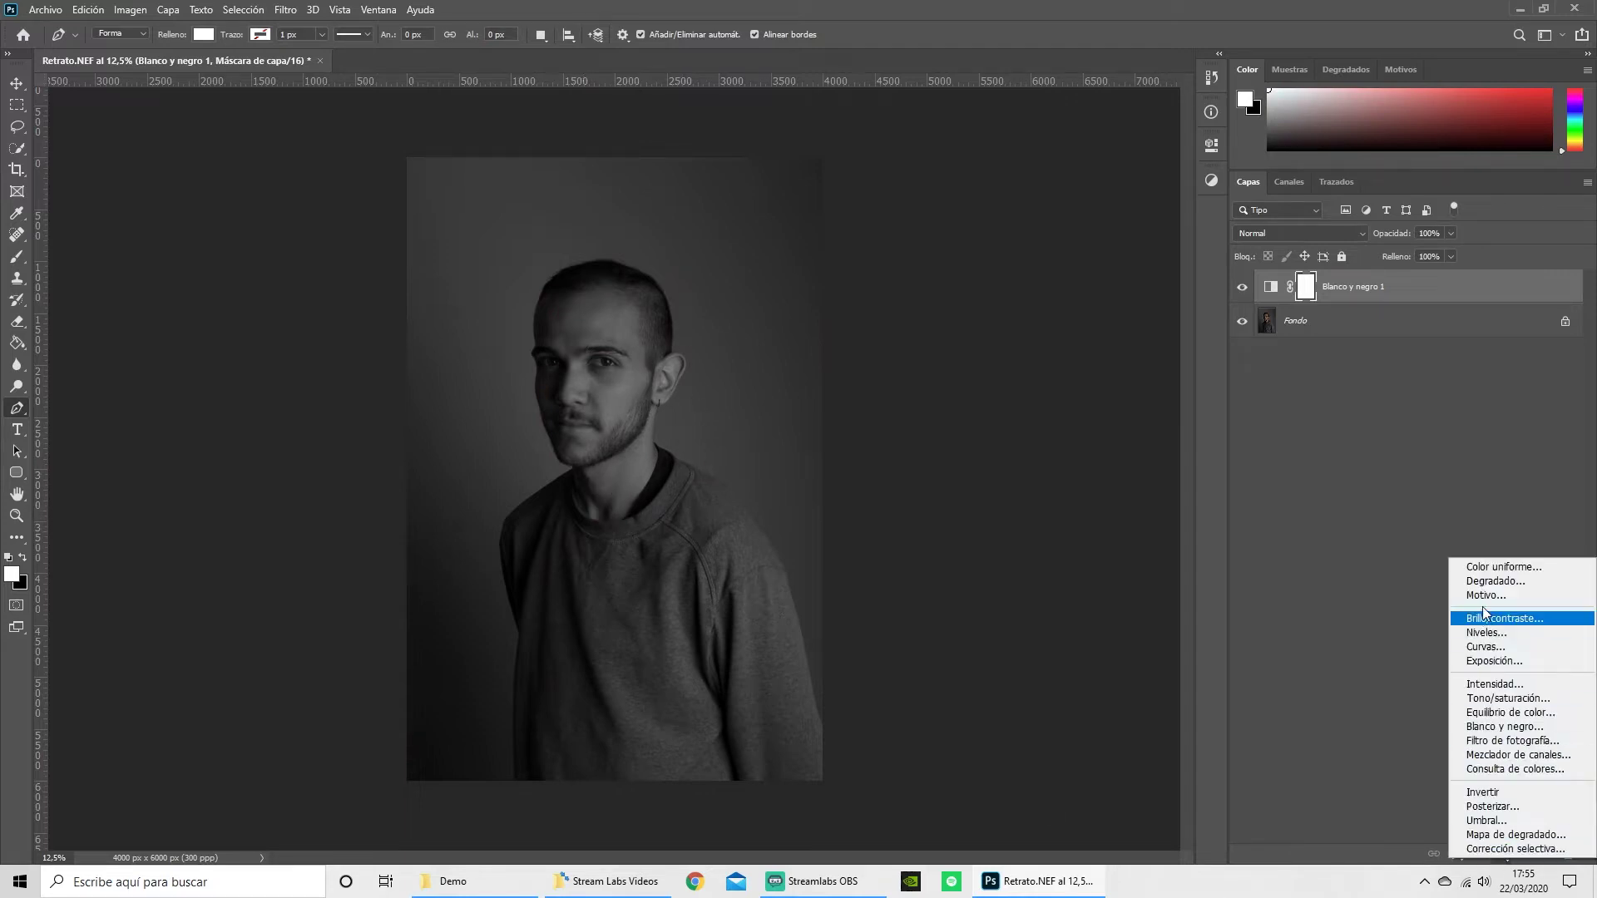
left_click(1496, 648)
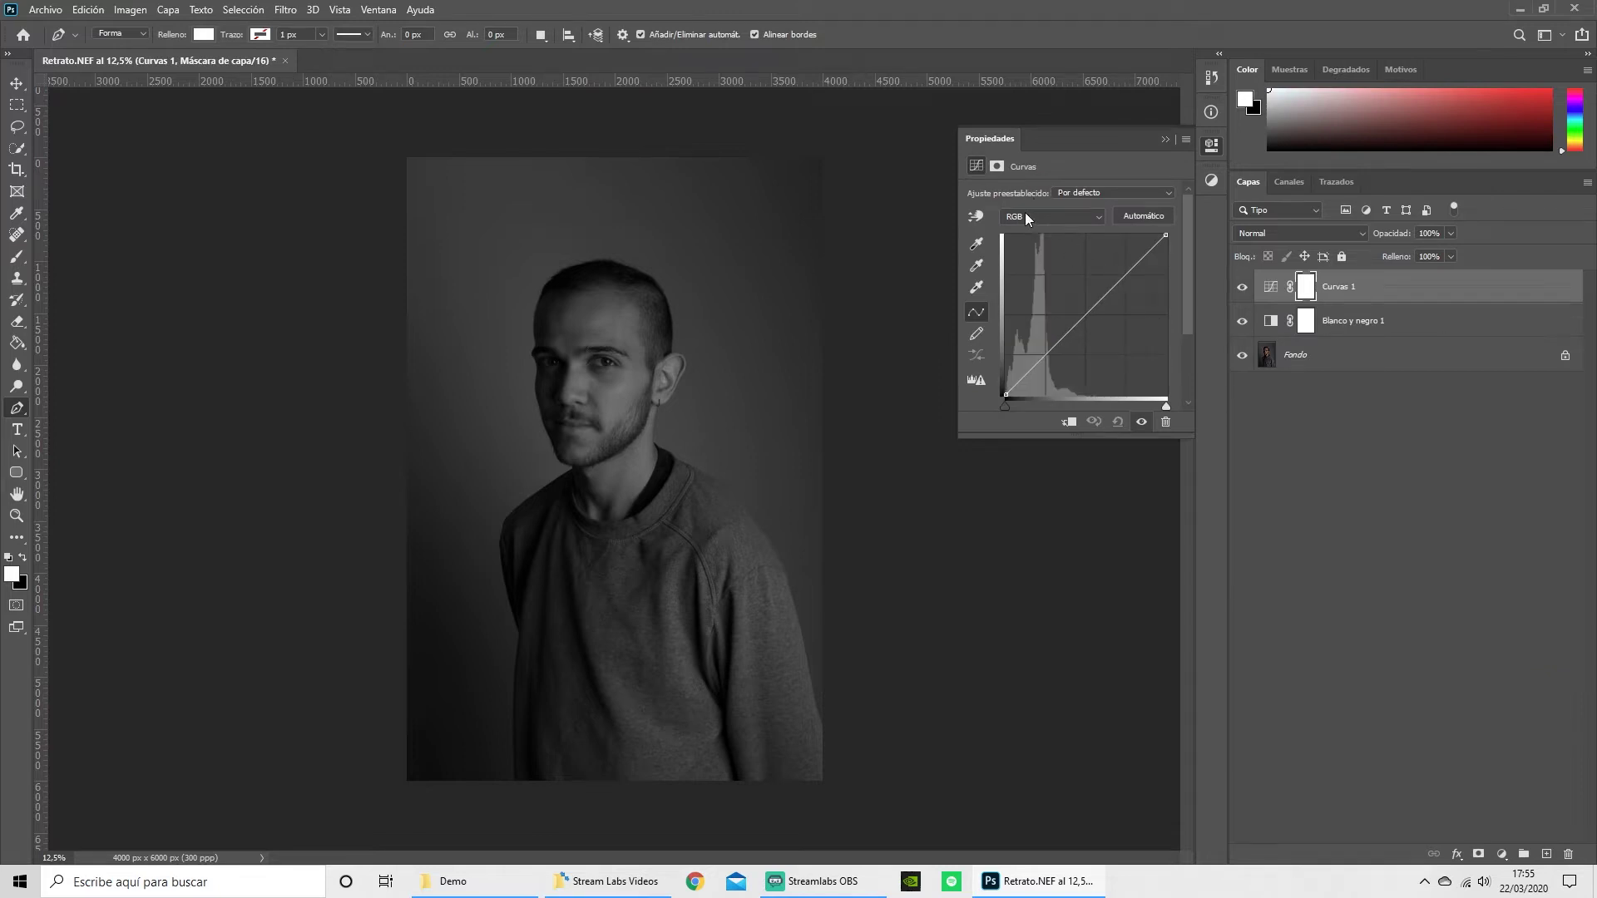
left_click_drag(1032, 369, 1029, 364)
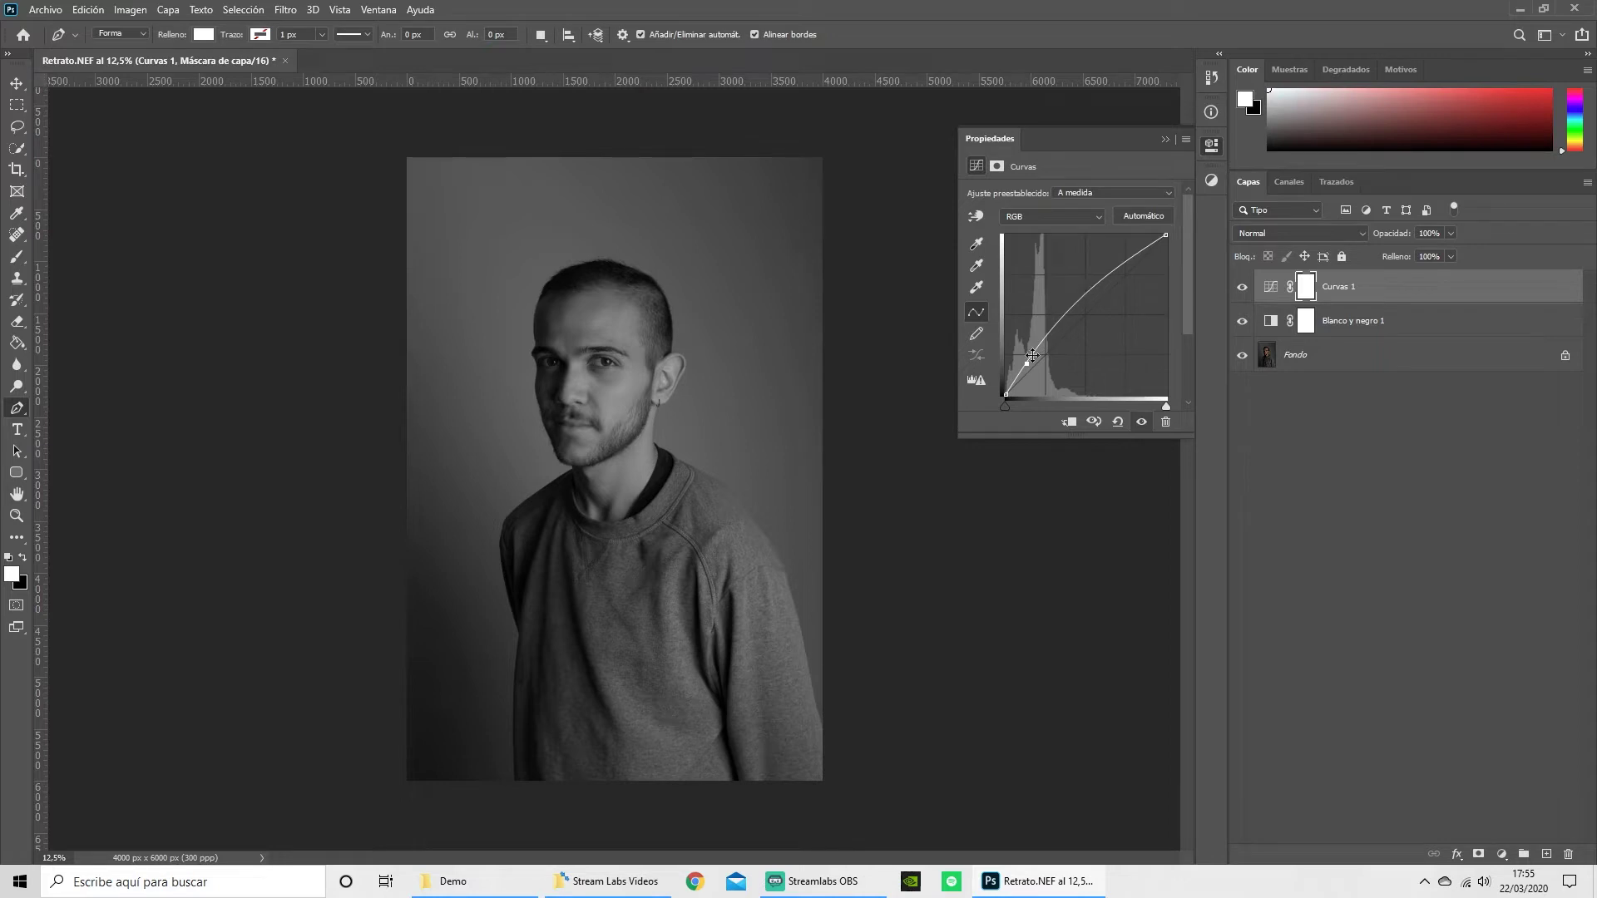
left_click_drag(1027, 359, 1018, 370)
left_click(1164, 140)
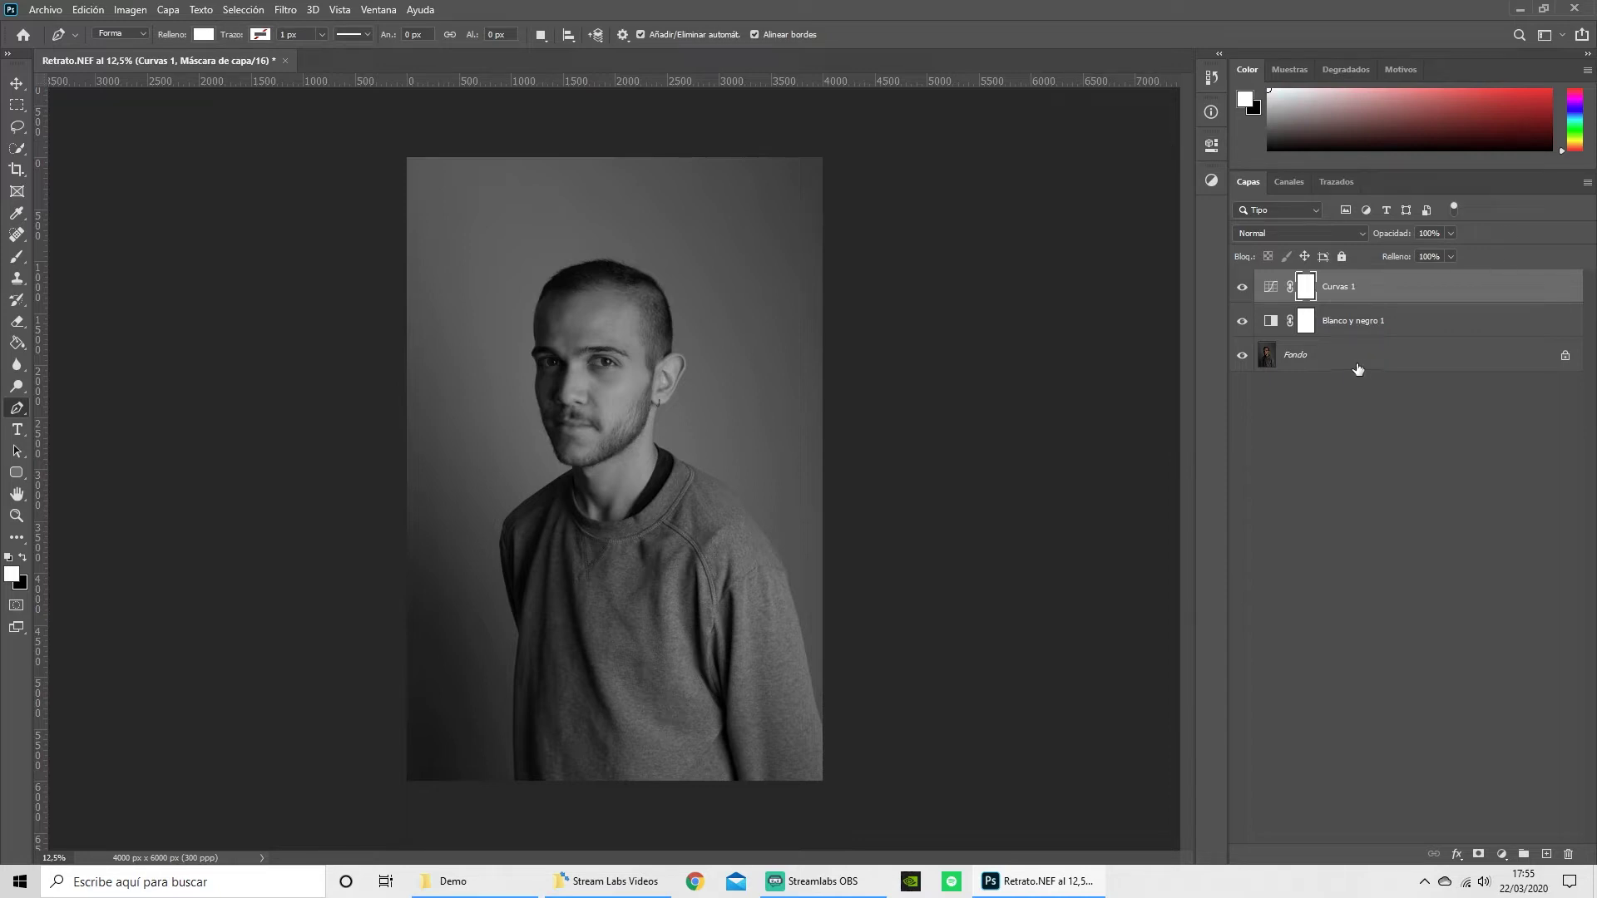
left_click(1353, 323, "shift")
left_click(1281, 355, "shift")
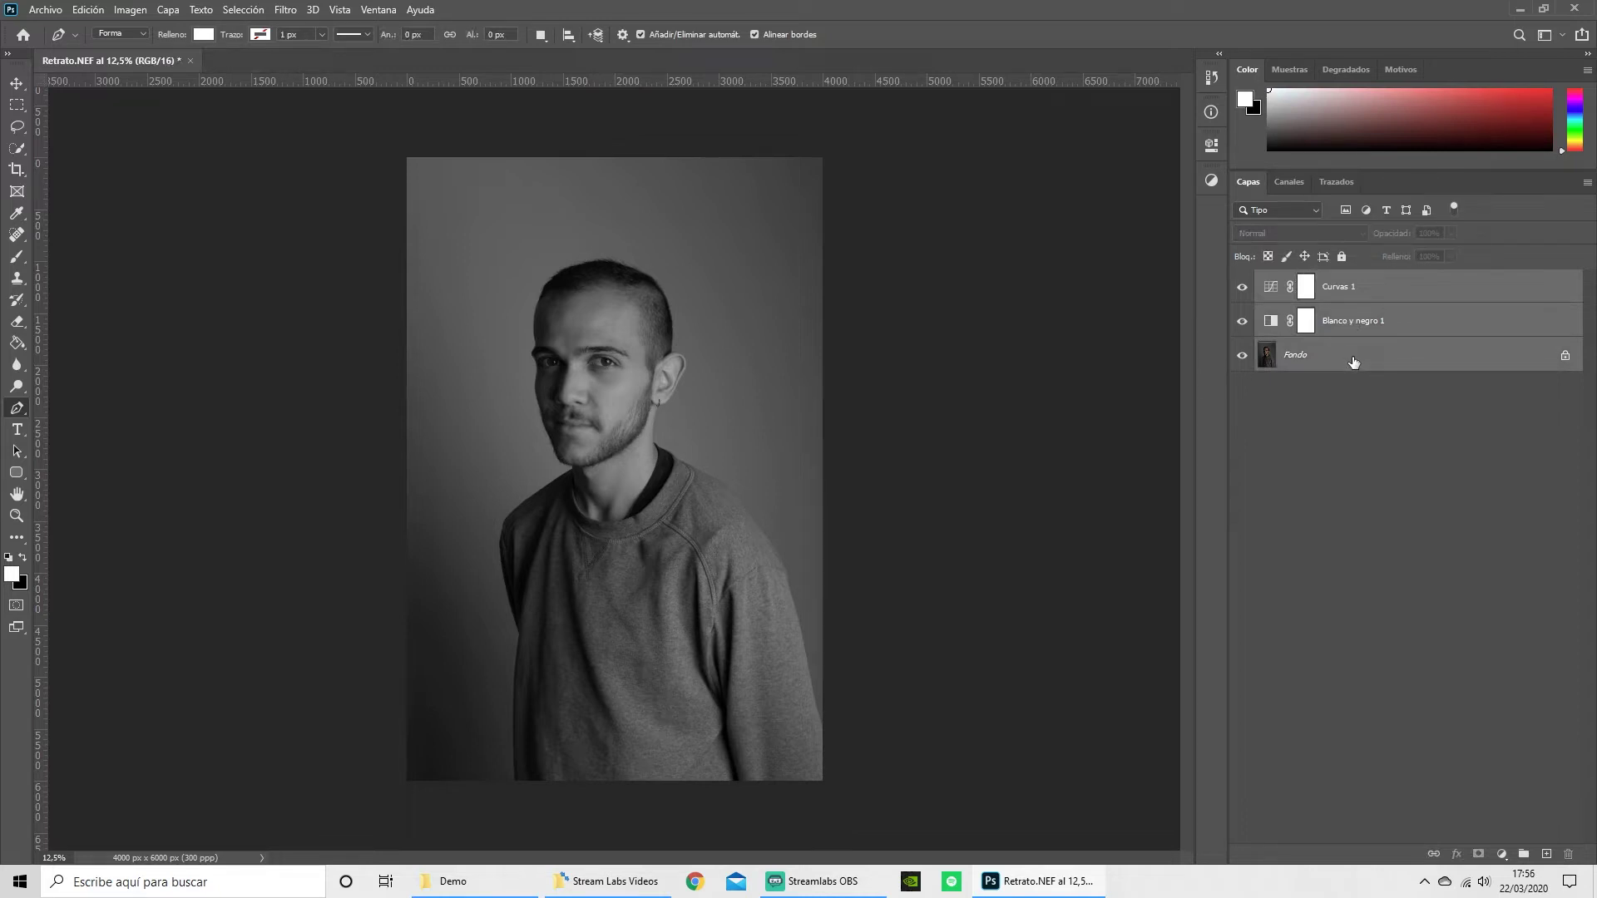
Merge Blanco y negro 1, Curvas 1 and Fondo into one Fondo layer.
key("ctrl+e")
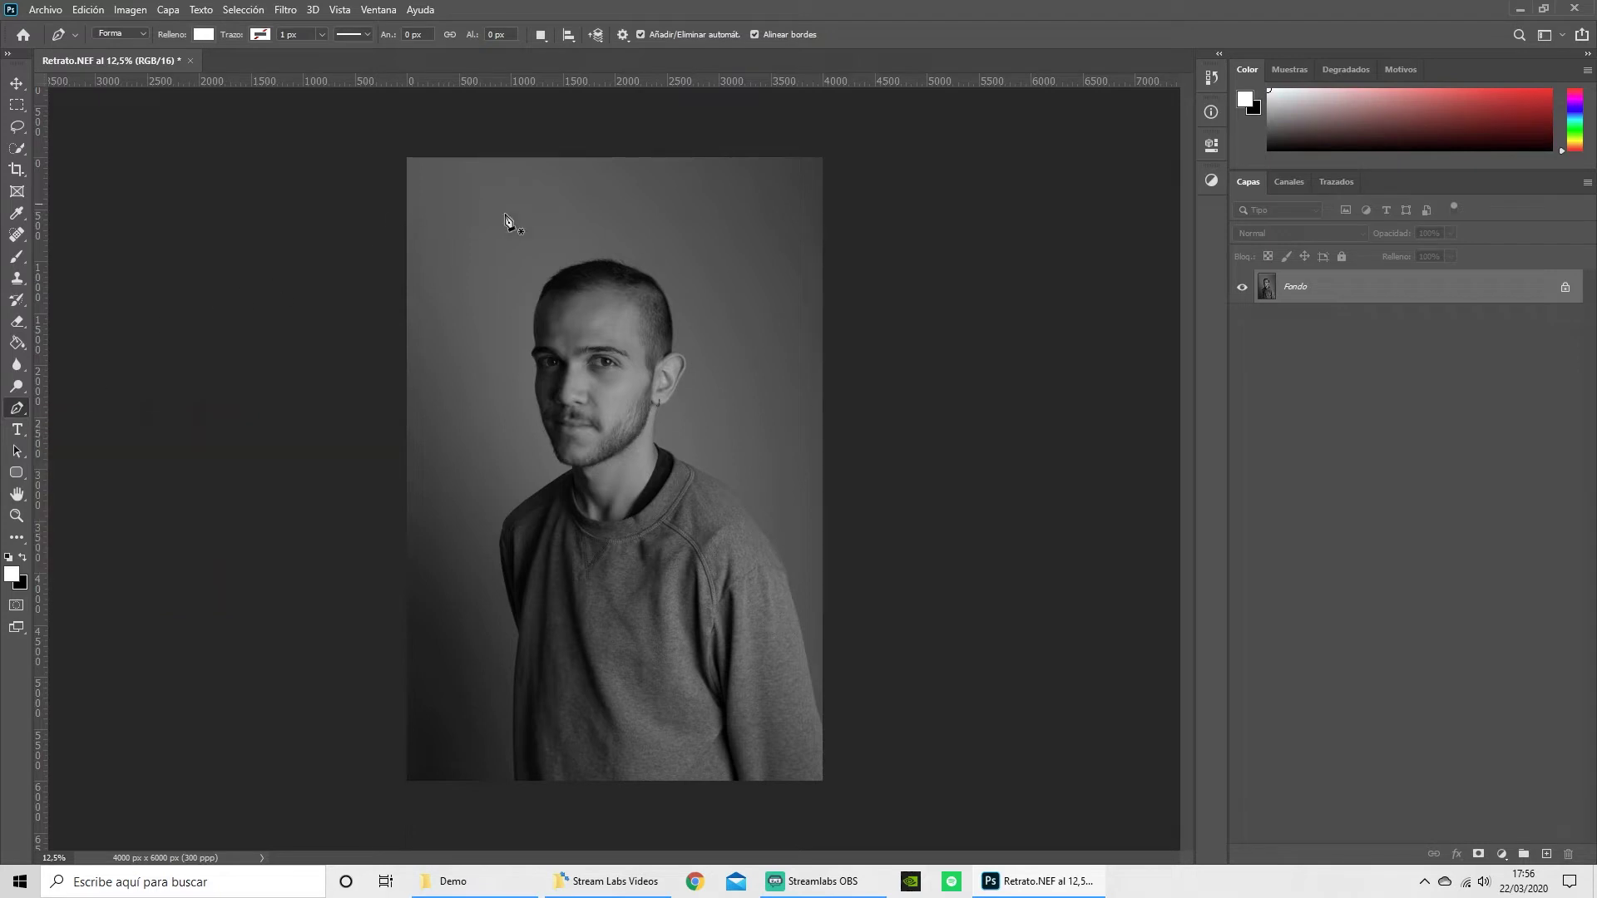
Zoom and pan to about 70% on the chin and jawline, Pen tool active.
key("z")
mouse_move(550, 409)
left_mouse_down()
mouse_move(665, 411)
mouse_move(523, 440)
mouse_move(506, 759)
left_mouse_up()
key("p")
mouse_move(748, 196)
left_mouse_down()
mouse_move(591, 735)
mouse_move(722, 30)
left_mouse_up()
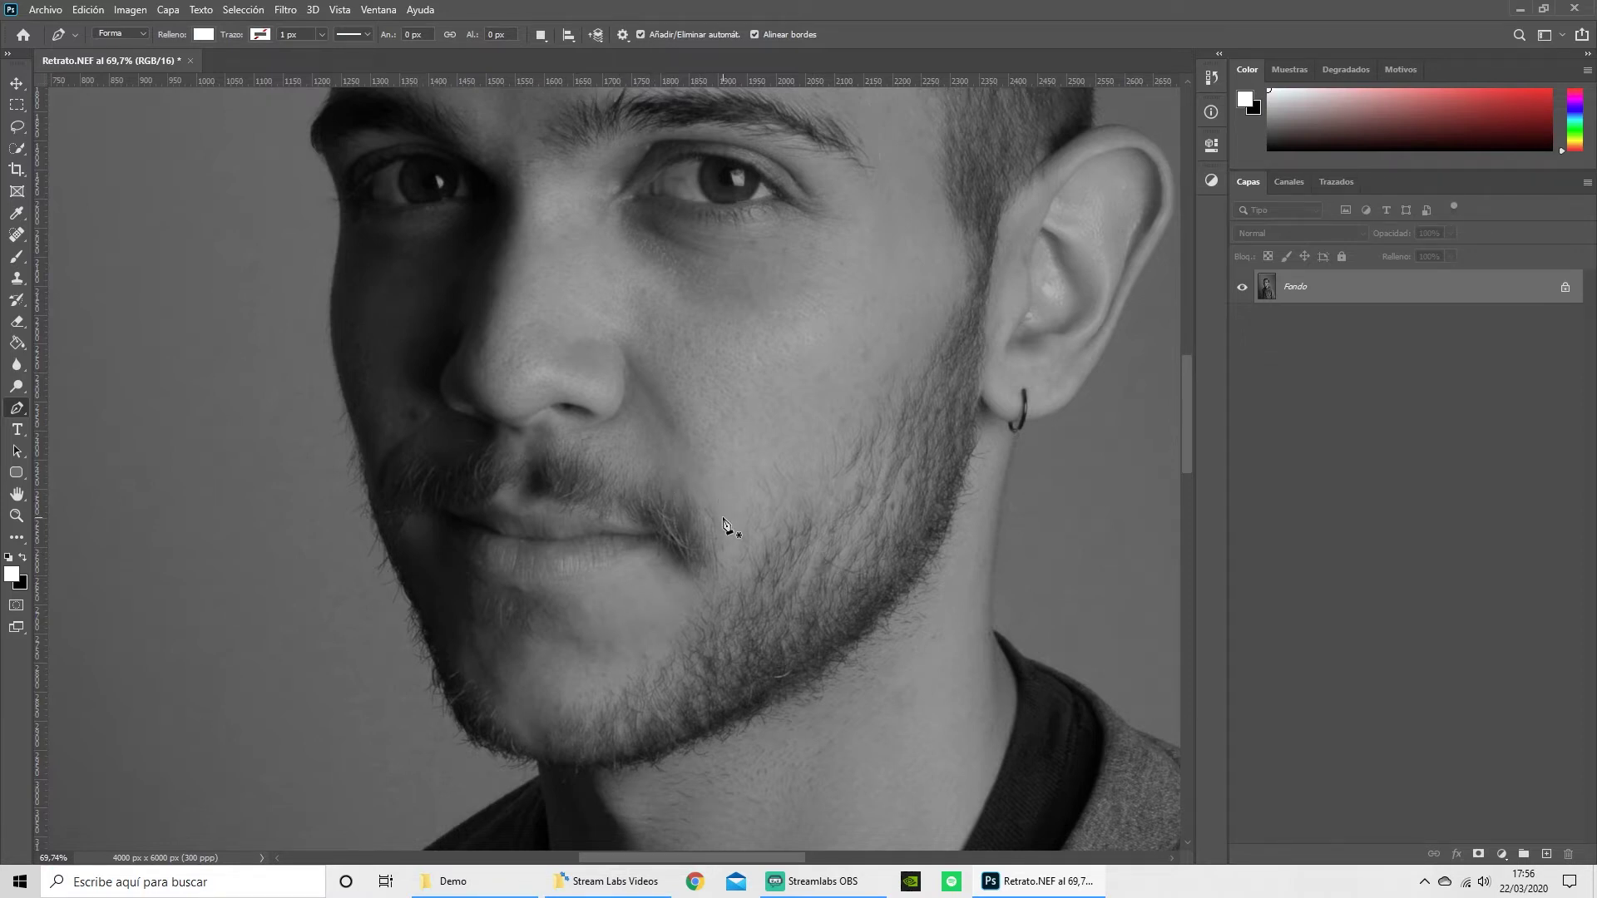
key("z")
left_click_drag(723, 524, 649, 532)
key("p")
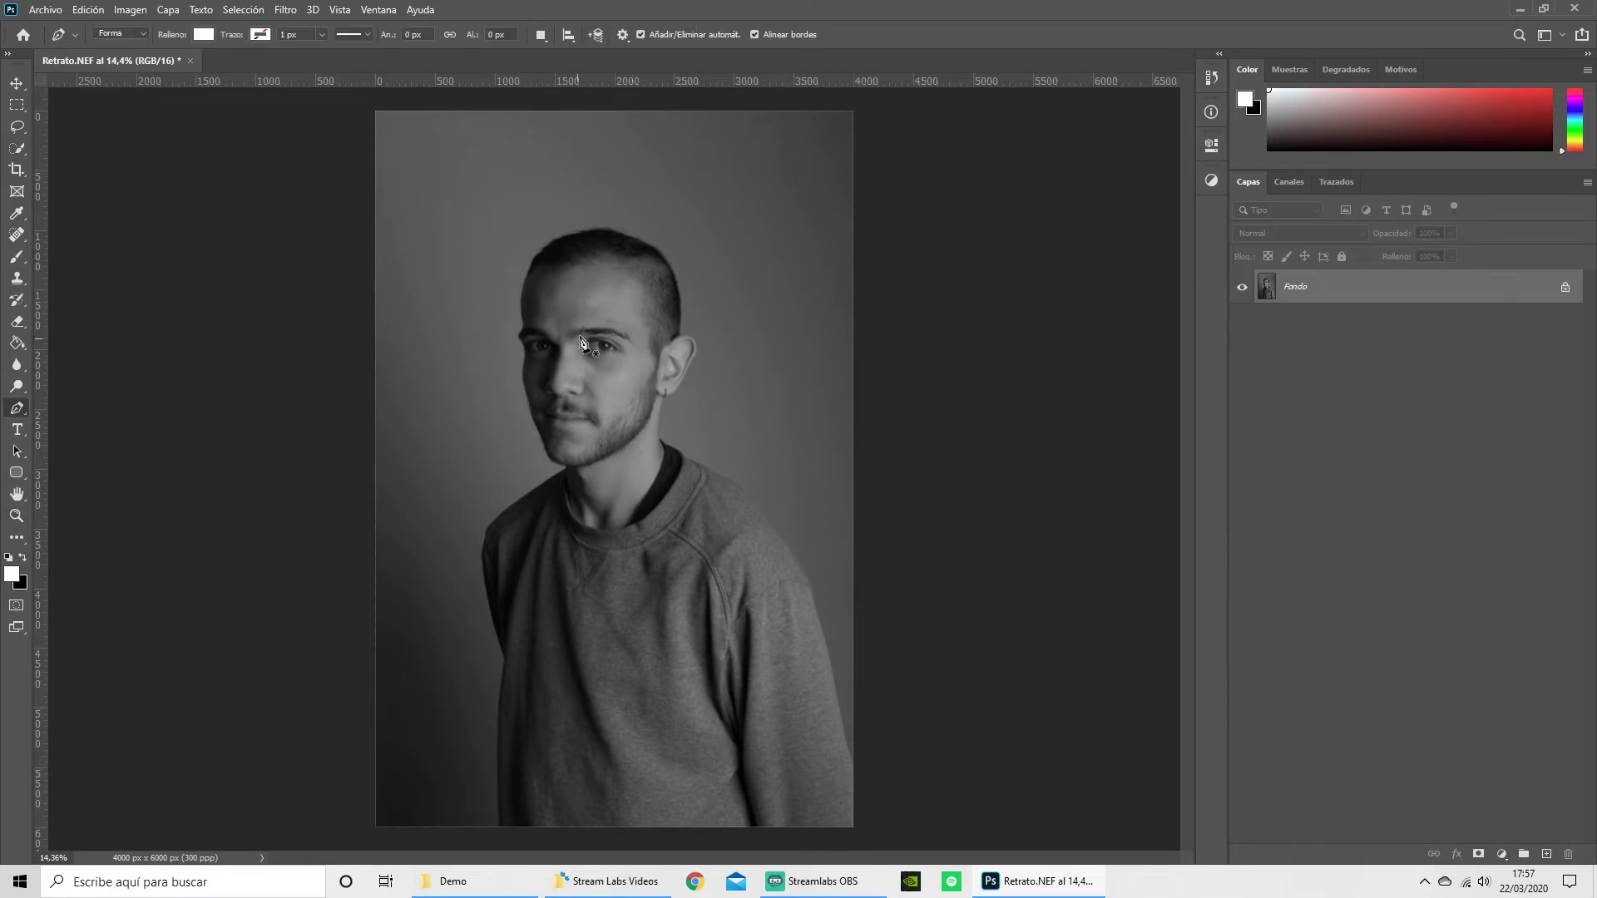
key("z")
mouse_move(589, 407)
left_mouse_down()
mouse_move(574, 461)
mouse_move(566, 439)
left_mouse_up()
key("p")
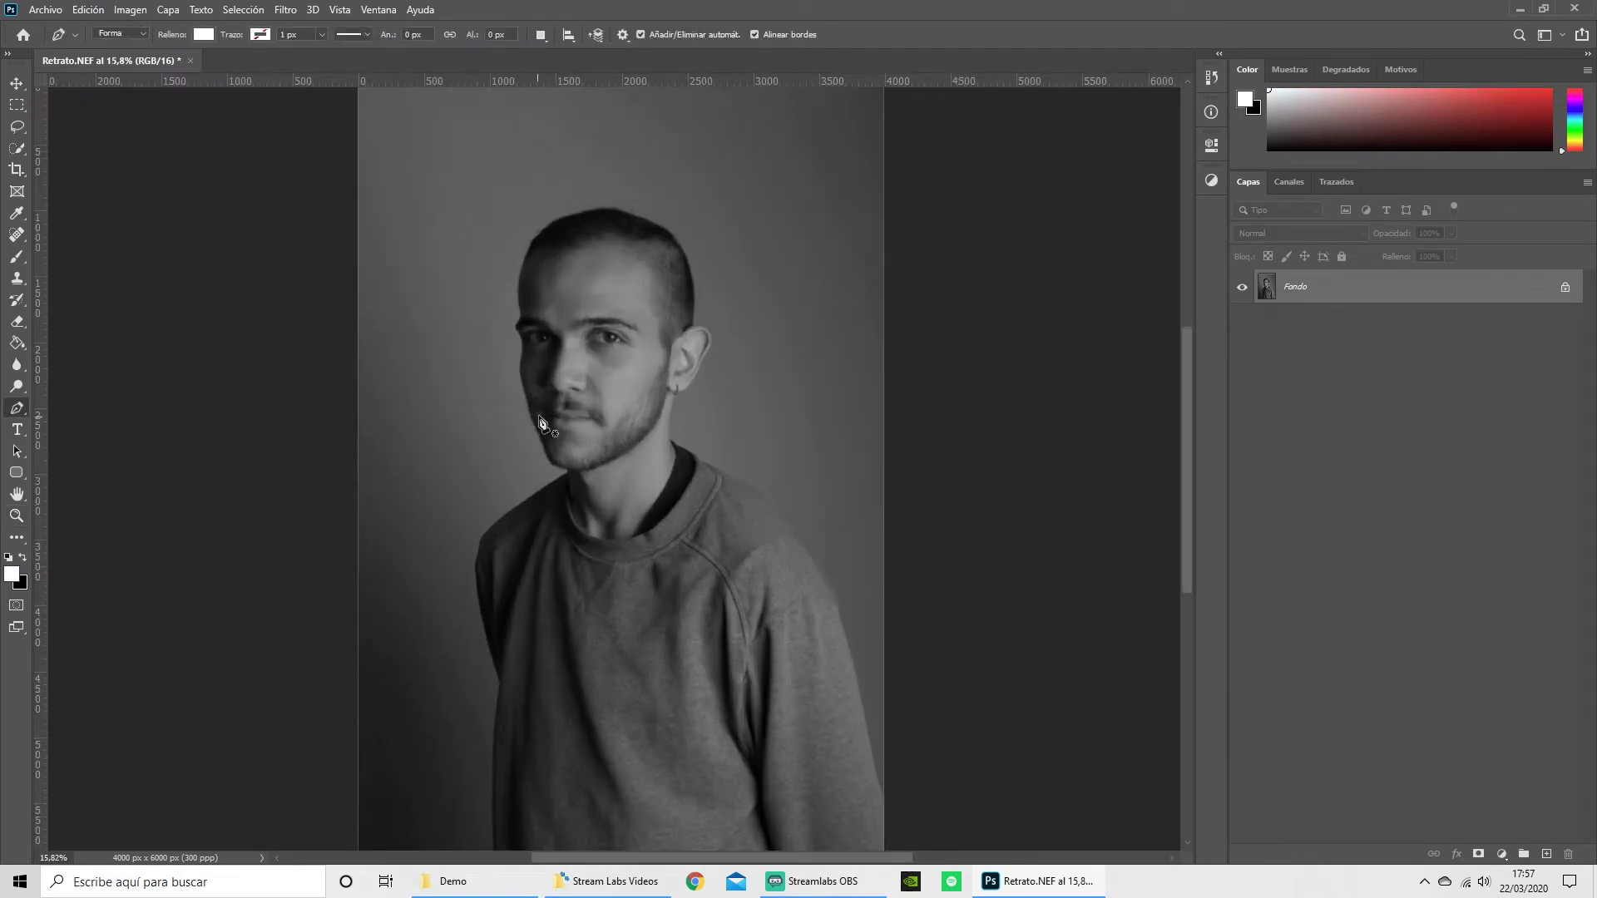
key("z")
mouse_move(555, 424)
left_mouse_down()
mouse_move(646, 473)
mouse_move(646, 453)
left_mouse_up()
key("p")
mouse_move(605, 588)
left_mouse_down()
mouse_move(553, 446)
mouse_move(589, 571)
mouse_move(667, 535)
mouse_move(669, 553)
left_mouse_up()
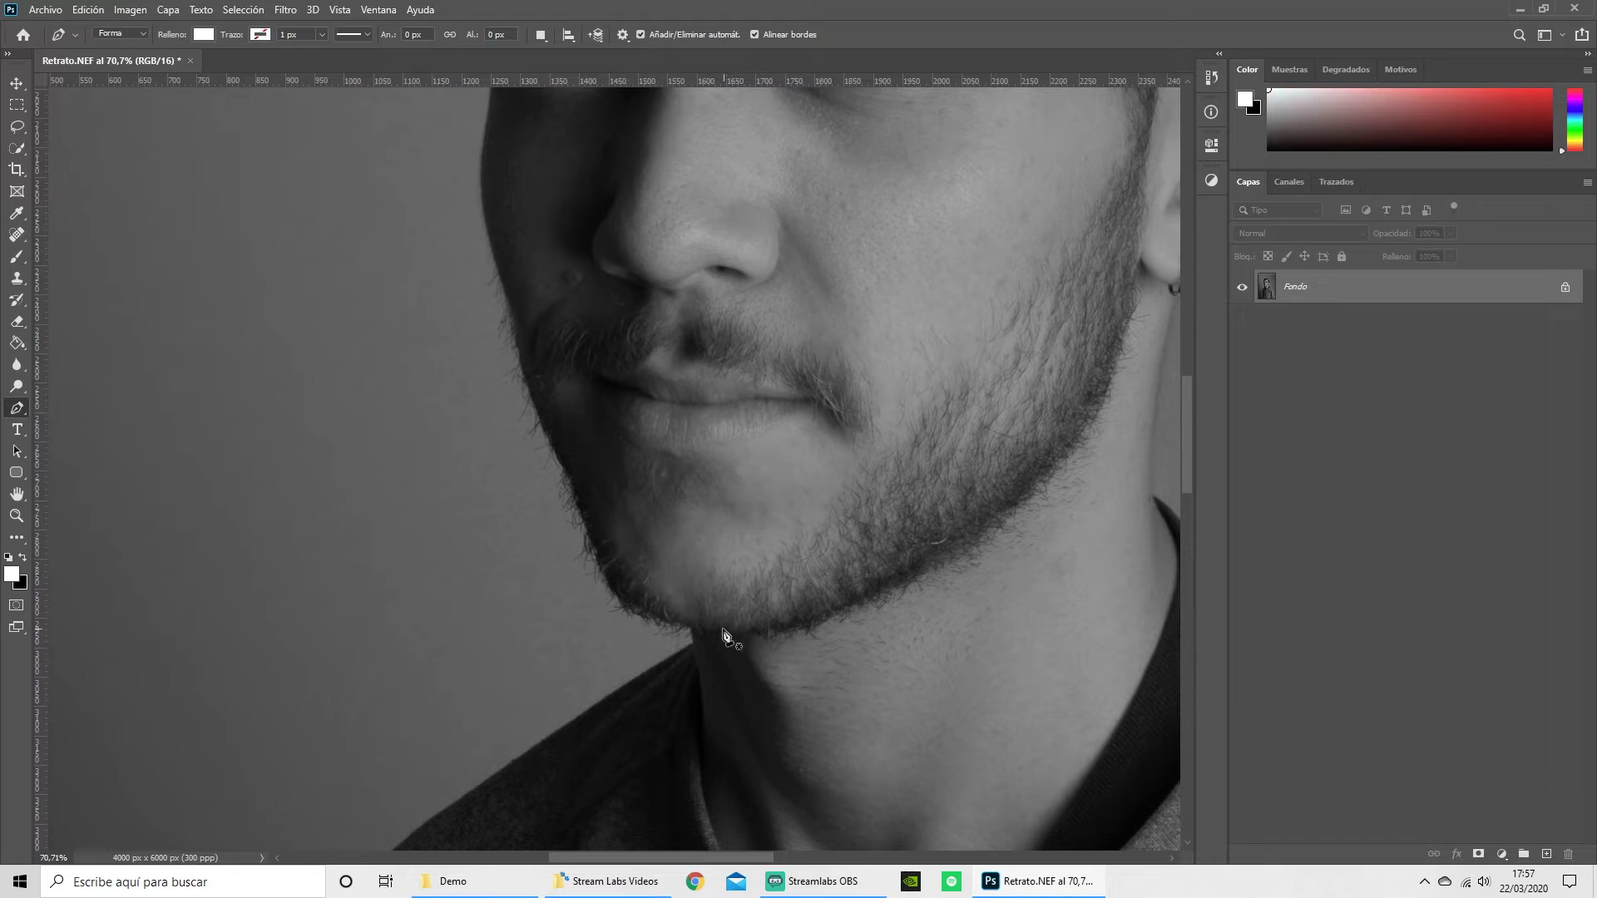
Trace a curved shape along the chin and jaw with the Pen tool.
left_click(729, 634)
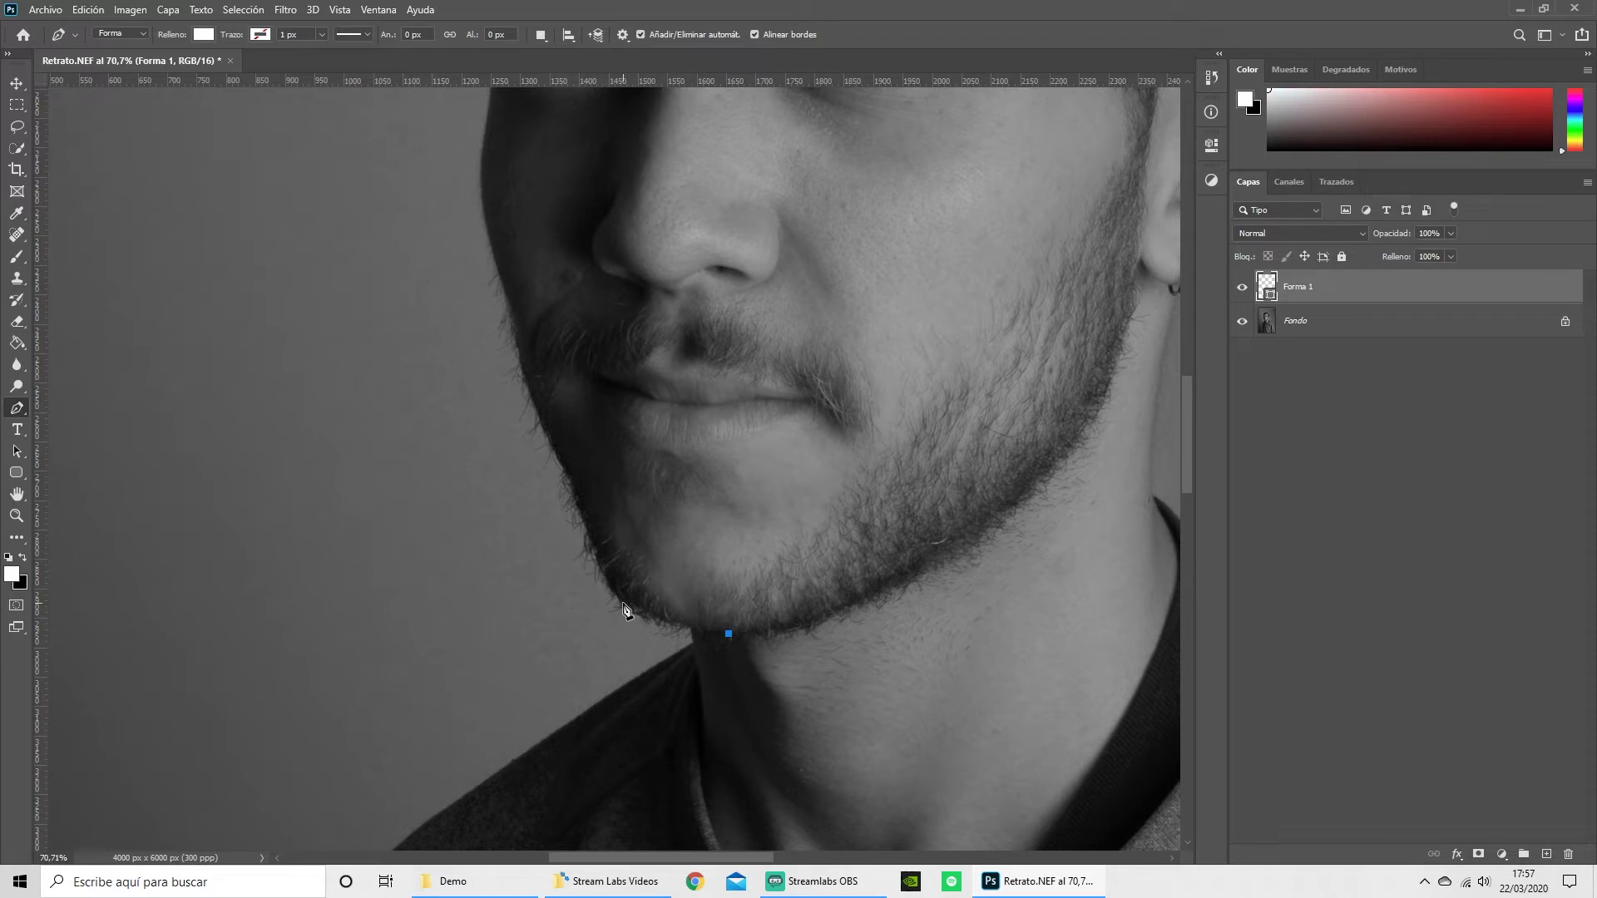
left_click(627, 602)
mouse_move(628, 609)
left_mouse_down()
mouse_move(605, 585)
mouse_move(638, 575)
mouse_move(602, 598)
mouse_move(630, 553)
mouse_move(596, 529)
mouse_move(509, 616)
mouse_move(562, 522)
mouse_move(502, 549)
mouse_move(524, 509)
mouse_move(604, 613)
mouse_move(606, 563)
mouse_move(610, 589)
left_mouse_up()
mouse_move(609, 587)
left_mouse_down()
mouse_move(714, 572)
mouse_move(659, 561)
mouse_move(545, 632)
mouse_move(635, 571)
mouse_move(612, 598)
left_mouse_up()
left_click_drag(614, 590, 616, 589)
Switch the Pen mode to Trazado and delete the stray Forma 1 chin layer.
left_click(145, 35)
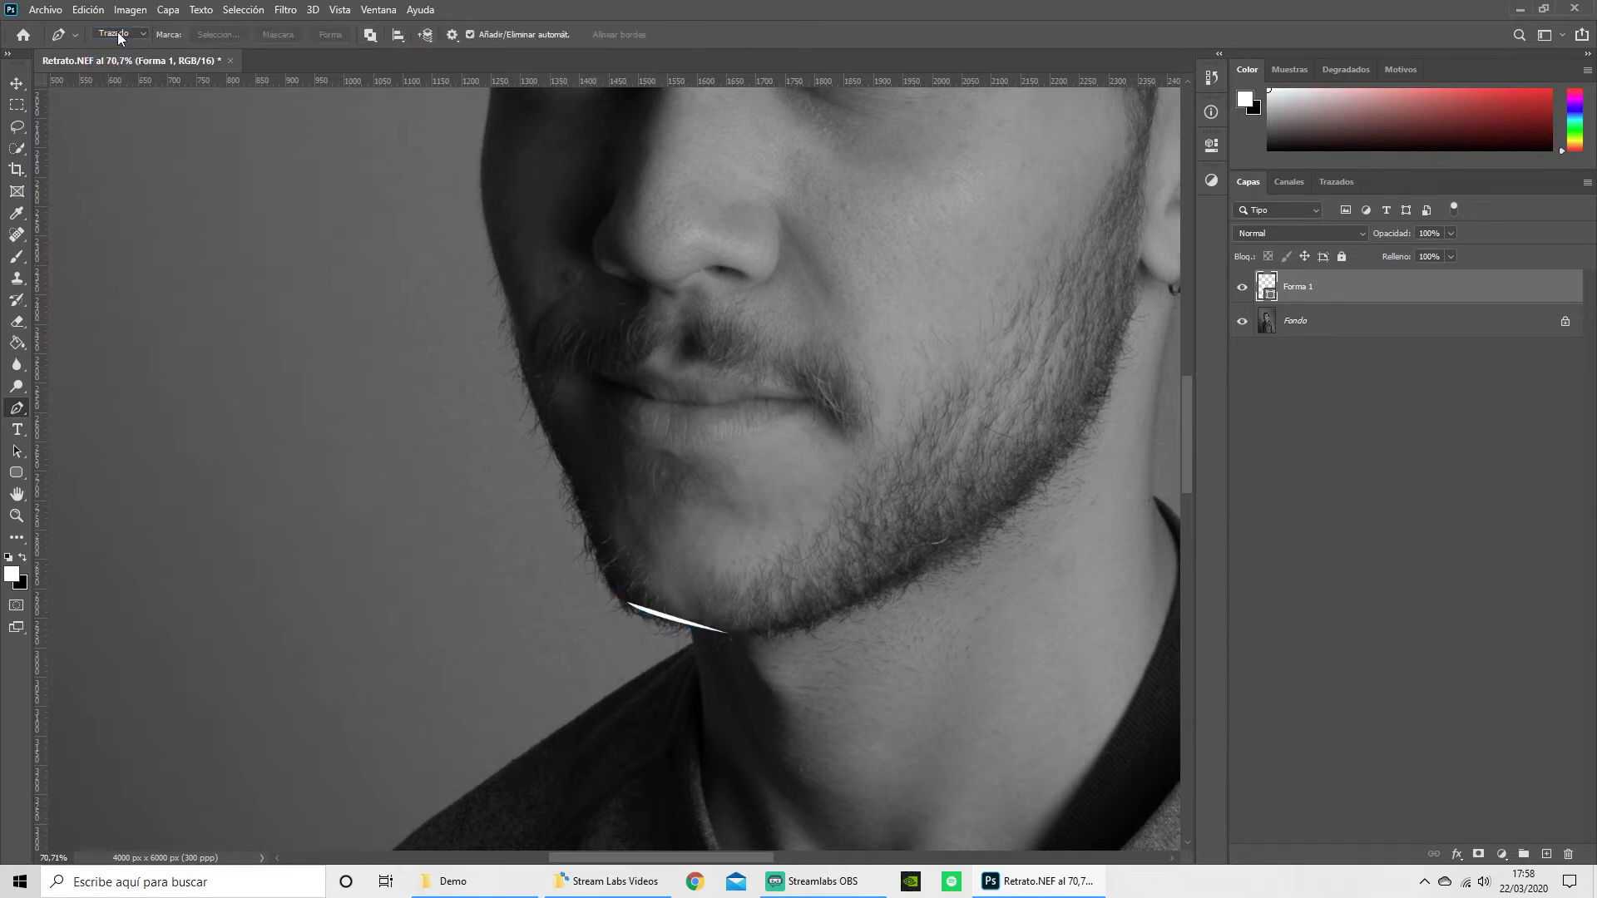
left_click(674, 620)
key("Escape")
left_click(17, 84)
left_click_drag(555, 587, 861, 761)
key("Delete")
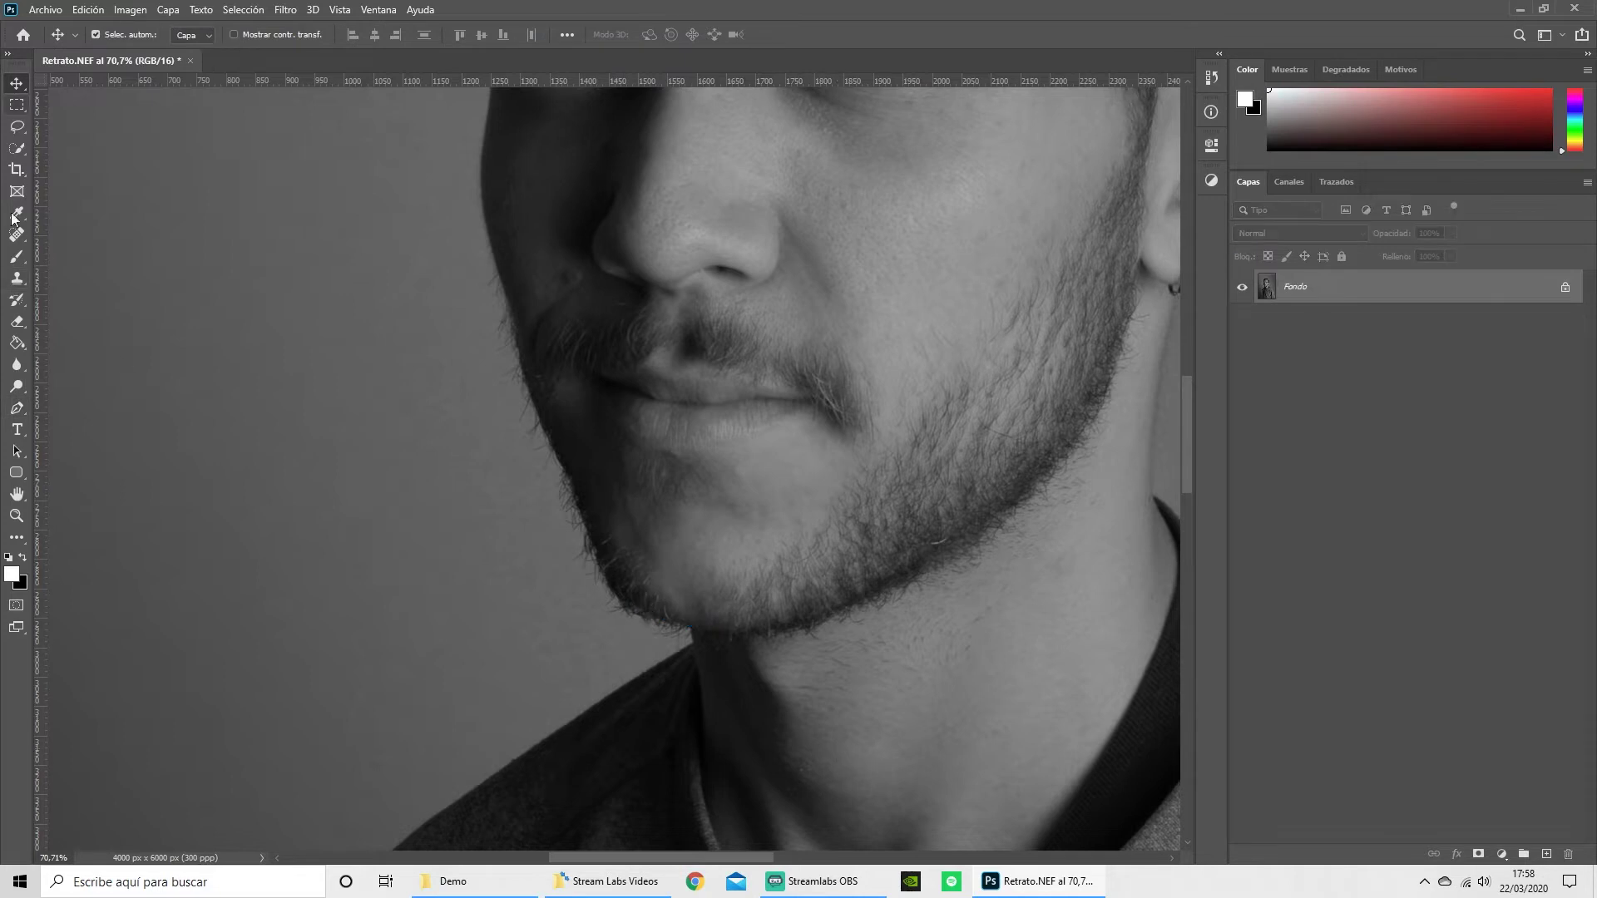
In Trazado mode, trace curved anchors from the chin up the jawline.
left_click(17, 409)
left_click(122, 35)
left_click(123, 59)
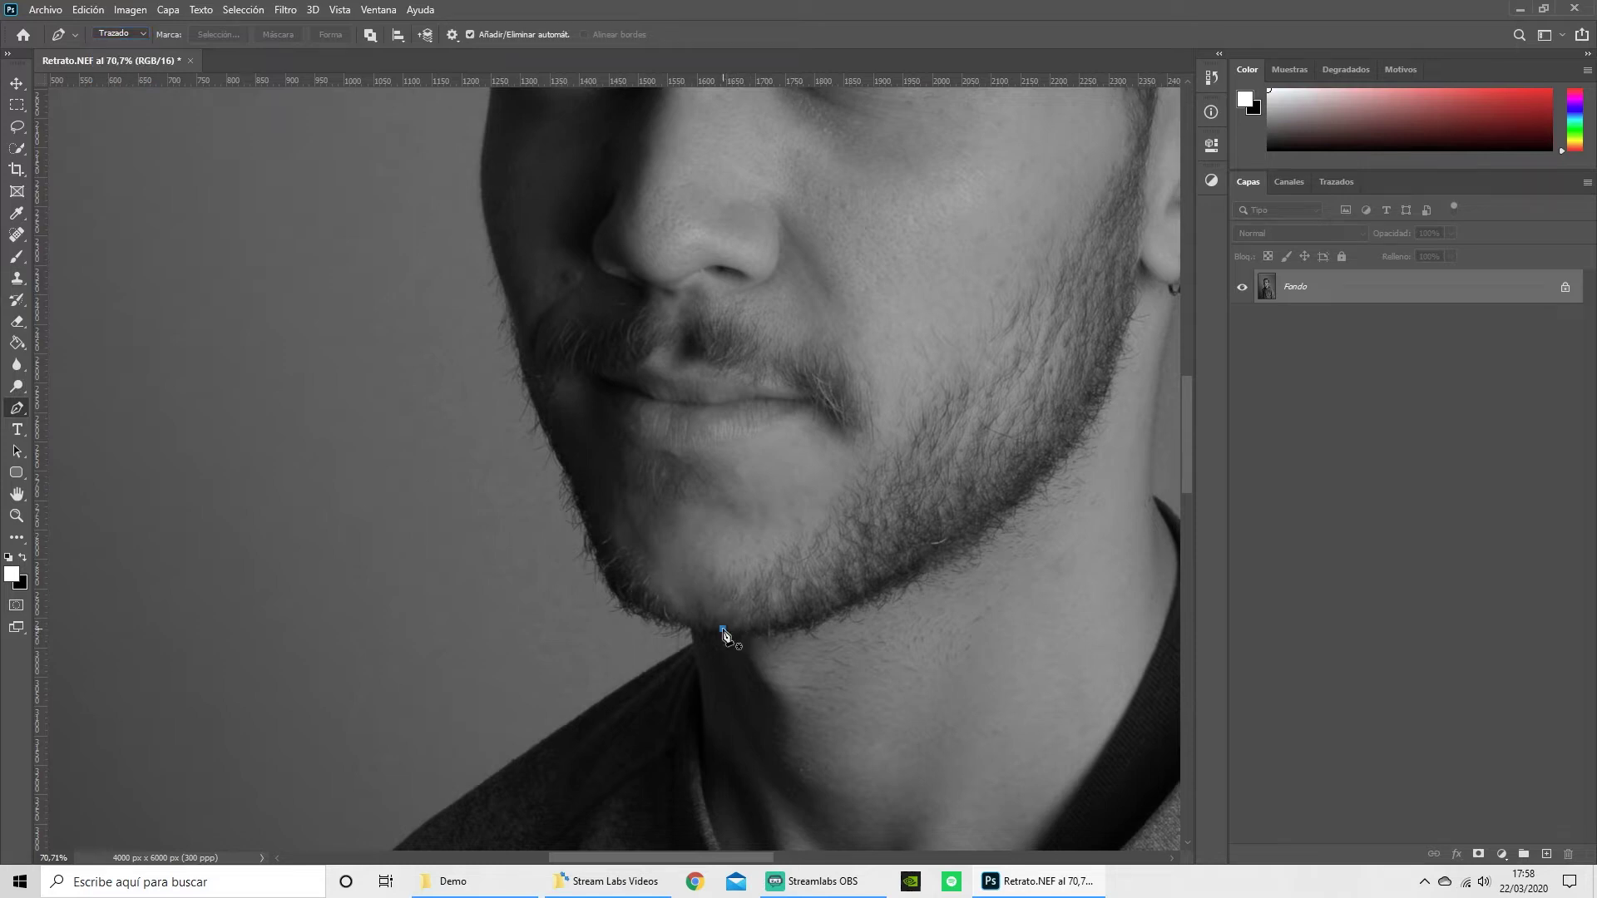
left_click_drag(624, 600, 604, 581)
left_click_drag(578, 505, 580, 491)
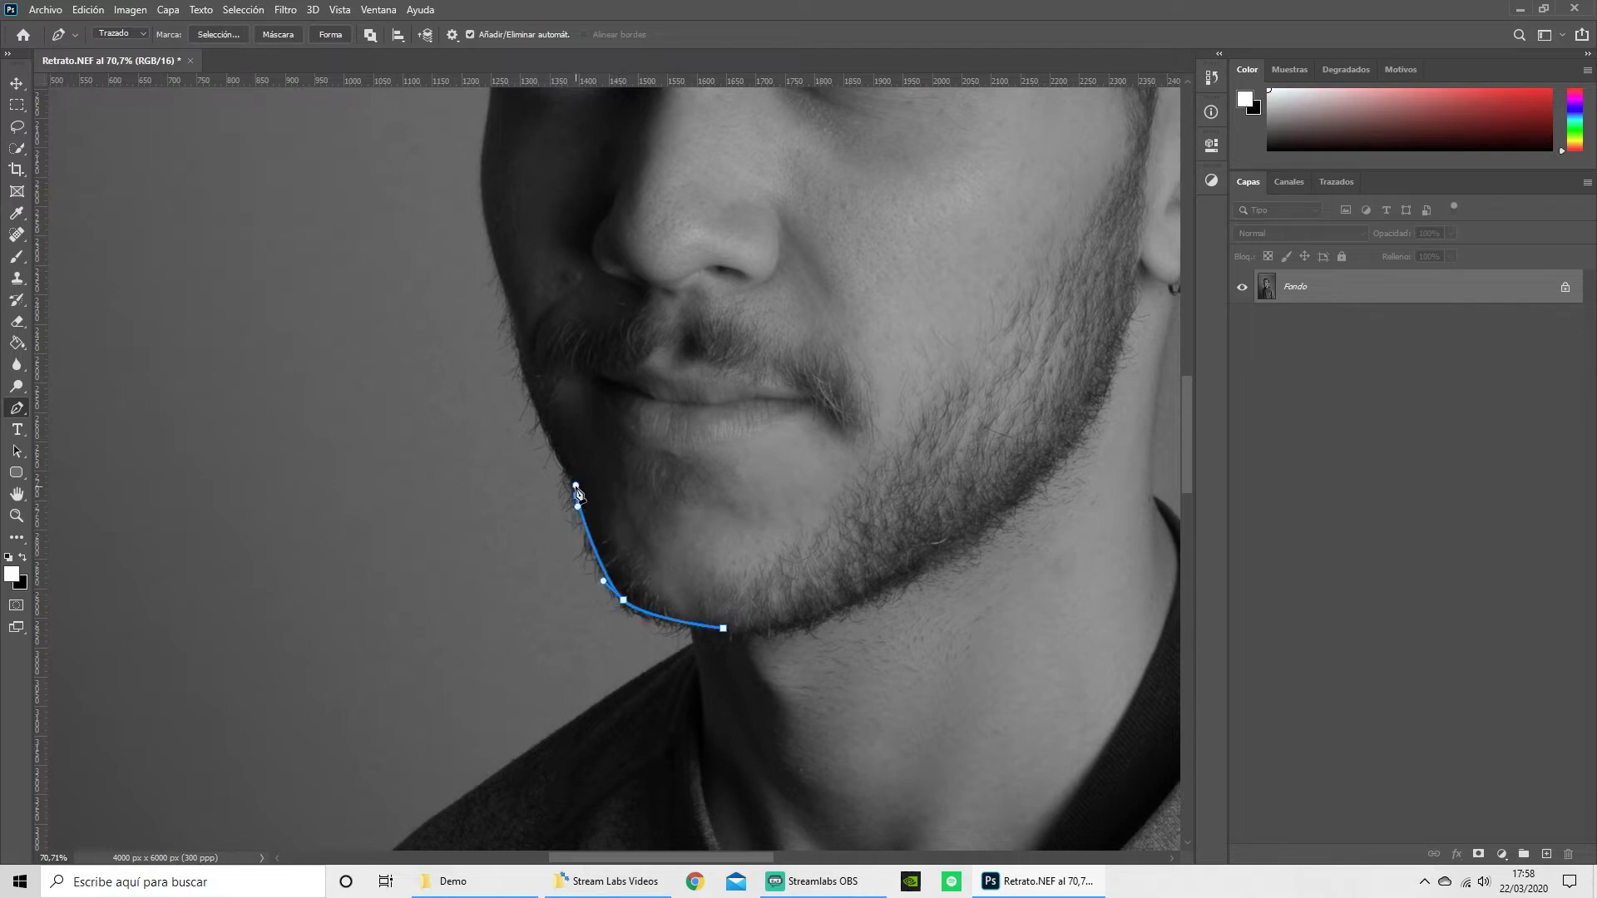
mouse_move(522, 358)
left_mouse_down()
mouse_move(530, 325)
mouse_move(509, 323)
left_mouse_up()
Extend the path up the cheek to the forehead, adjusting anchor handles.
left_click_drag(485, 217, 639, 475)
left_click_drag(637, 418, 648, 371)
mouse_move(623, 255)
left_mouse_down()
mouse_move(608, 249)
mouse_move(626, 161)
mouse_move(652, 418)
left_mouse_up()
left_click_drag(480, 323, 497, 324)
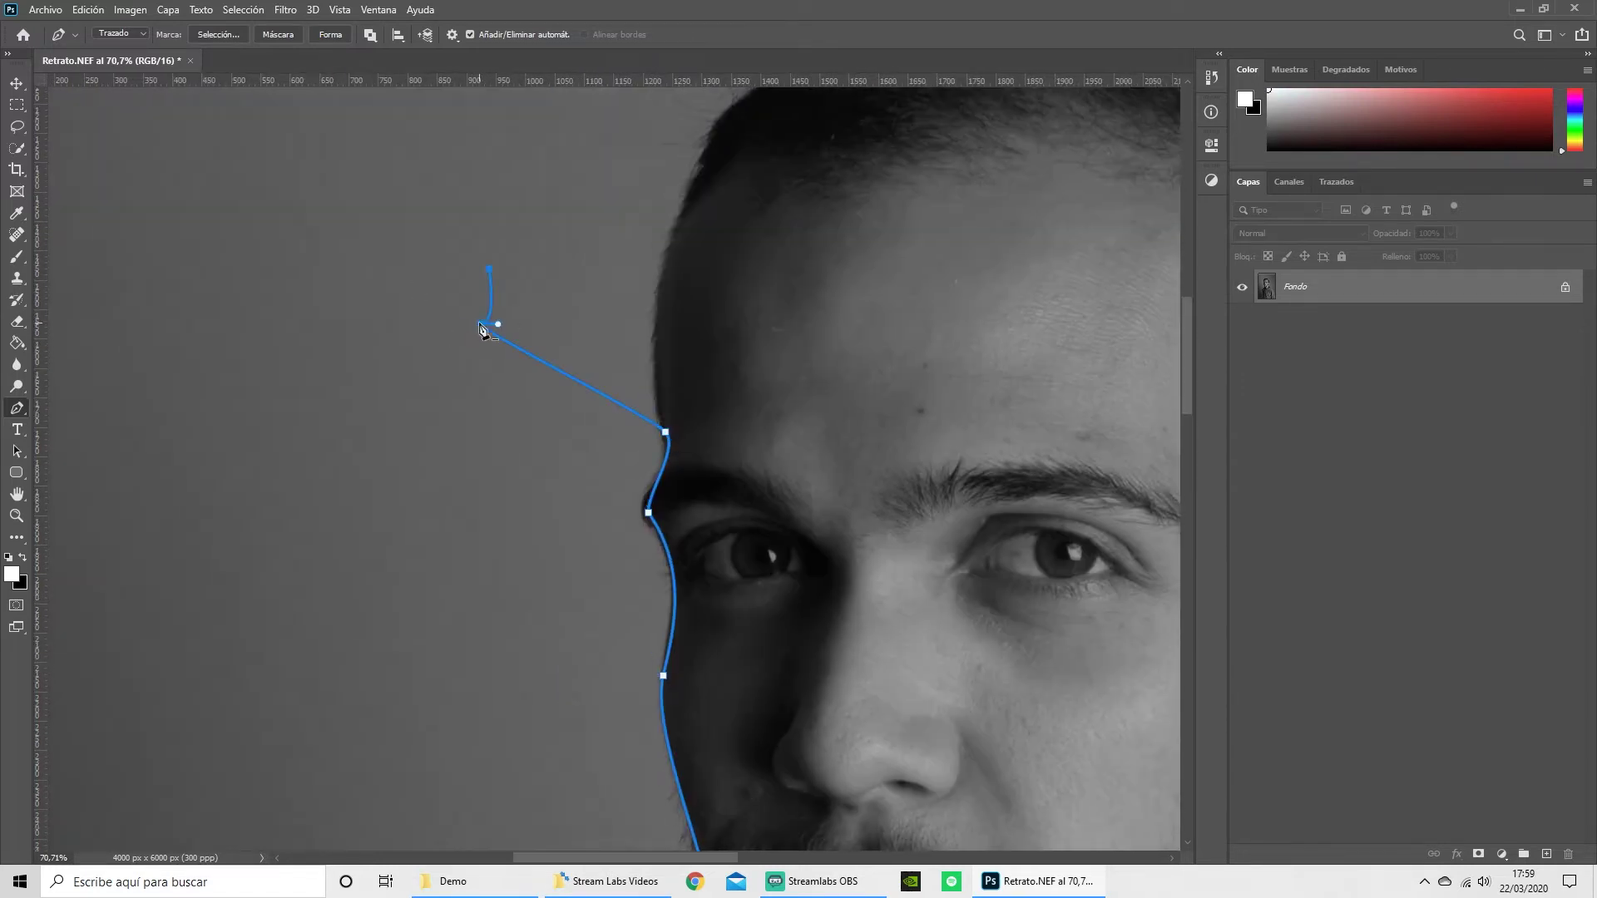
mouse_move(470, 260)
left_mouse_down()
mouse_move(652, 419)
mouse_move(532, 203)
mouse_move(626, 735)
left_mouse_up()
left_click(613, 568, "ctrl")
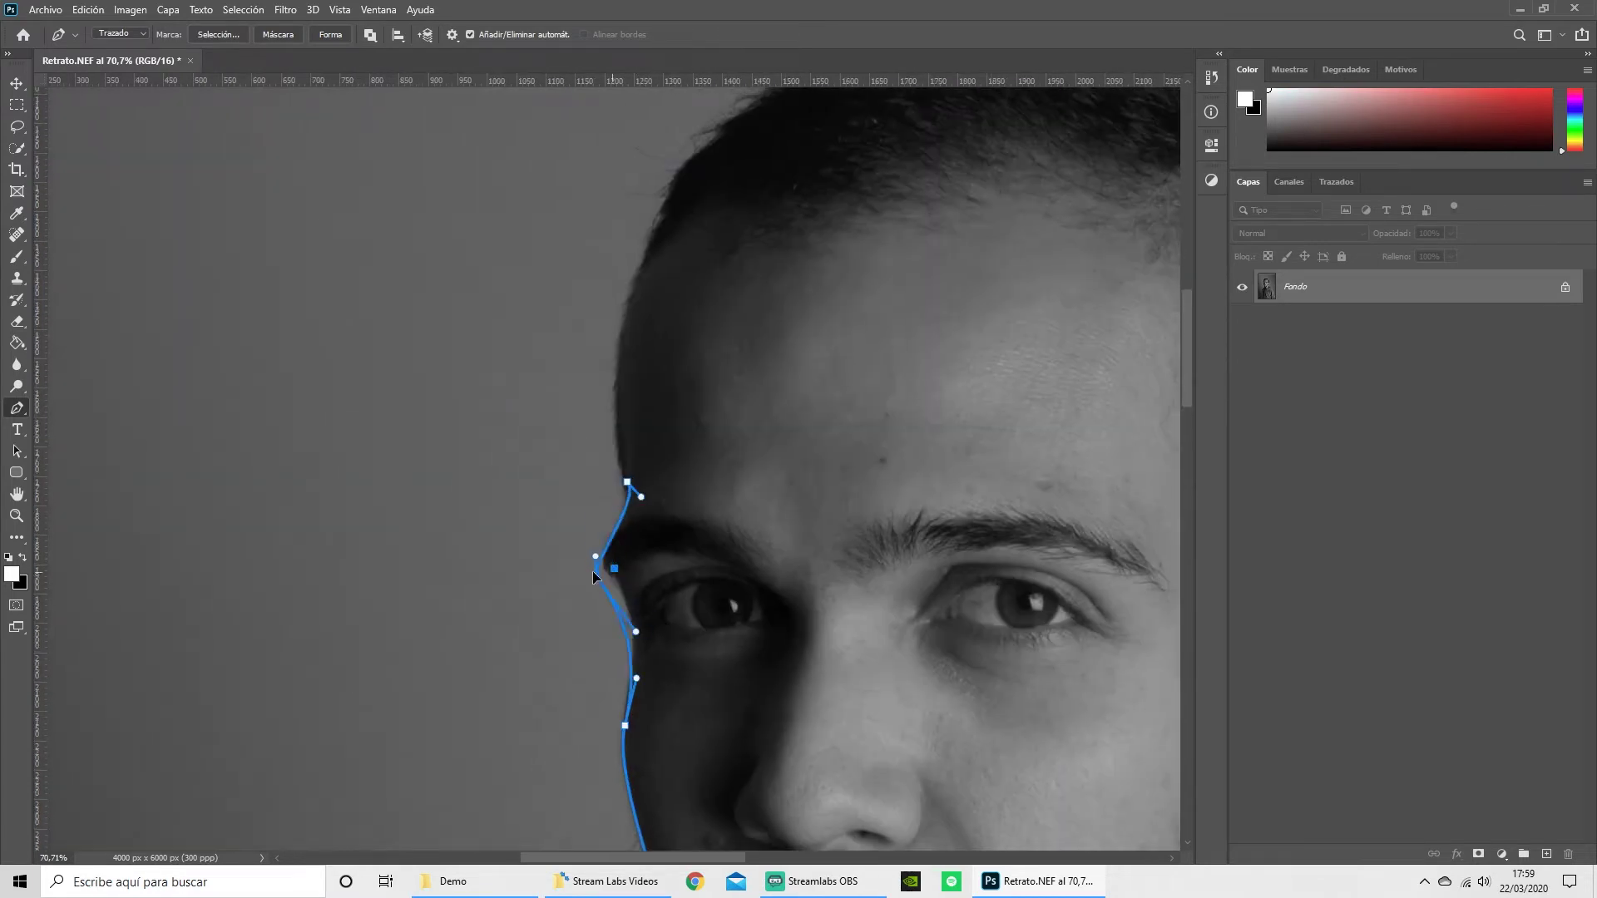
Continue the path over the hairline, down the head side and around the ear.
mouse_move(664, 234)
left_mouse_down()
mouse_move(624, 493)
mouse_move(703, 399)
left_mouse_up()
mouse_move(847, 314)
left_mouse_down()
mouse_move(960, 311)
mouse_move(579, 379)
left_mouse_up()
mouse_move(945, 636)
left_mouse_down()
mouse_move(952, 715)
mouse_move(782, 236)
left_mouse_up()
mouse_move(789, 421)
left_mouse_down()
mouse_move(770, 449)
mouse_move(870, 483)
left_mouse_up()
left_click(789, 421, "alt")
mouse_move(768, 703)
left_mouse_down()
mouse_move(755, 754)
mouse_move(693, 720)
left_mouse_up()
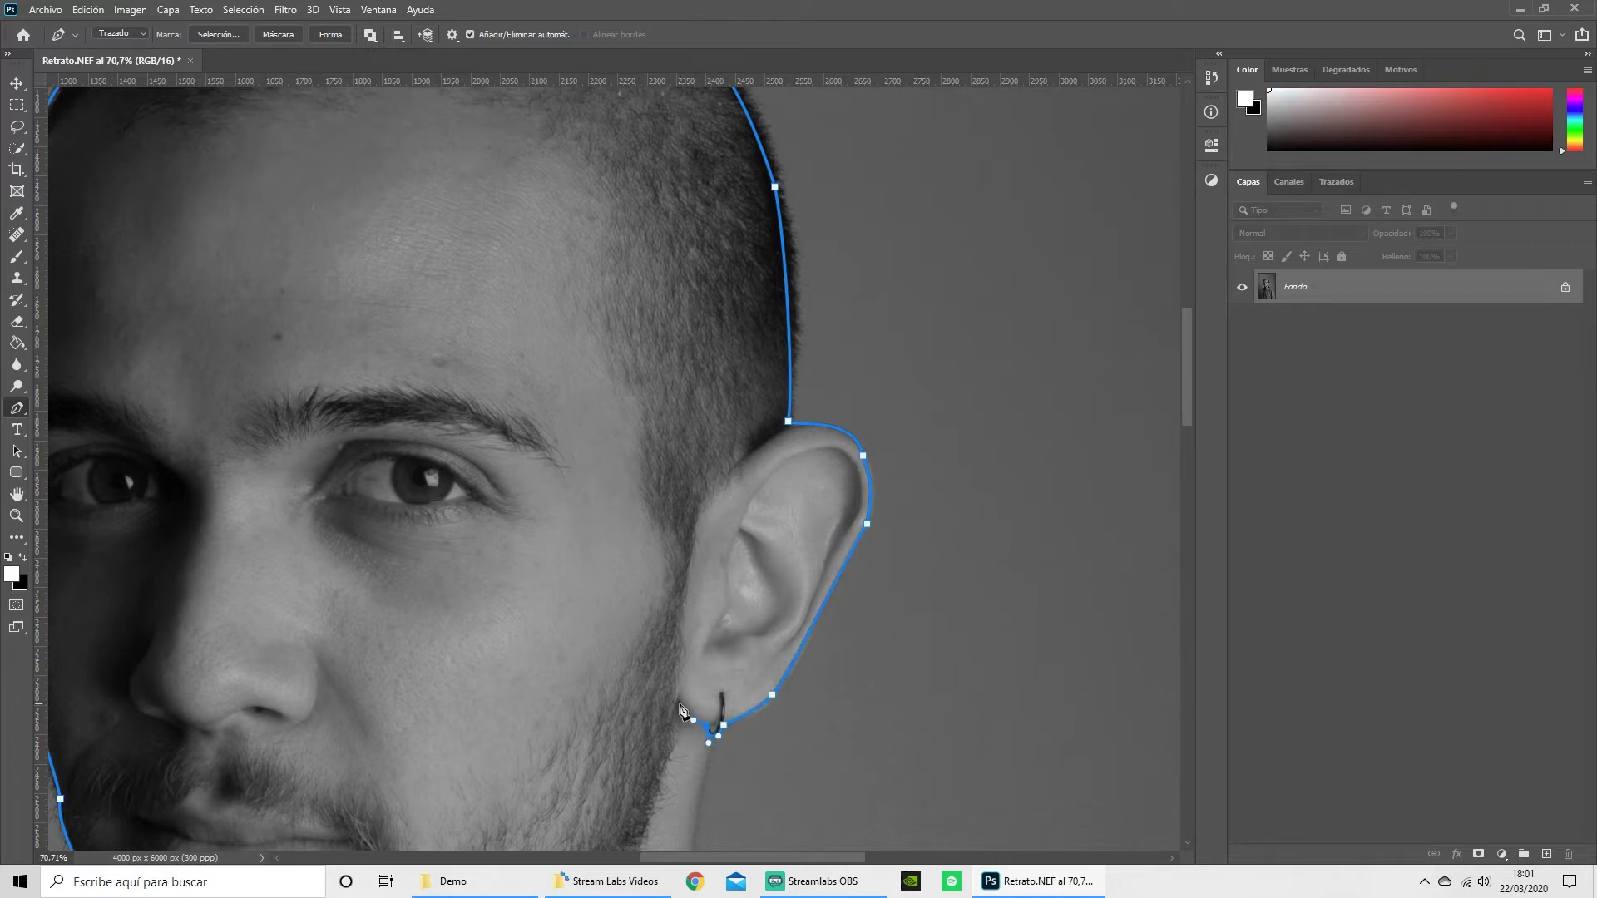
scroll(707, 698, "down", 4)
key("z")
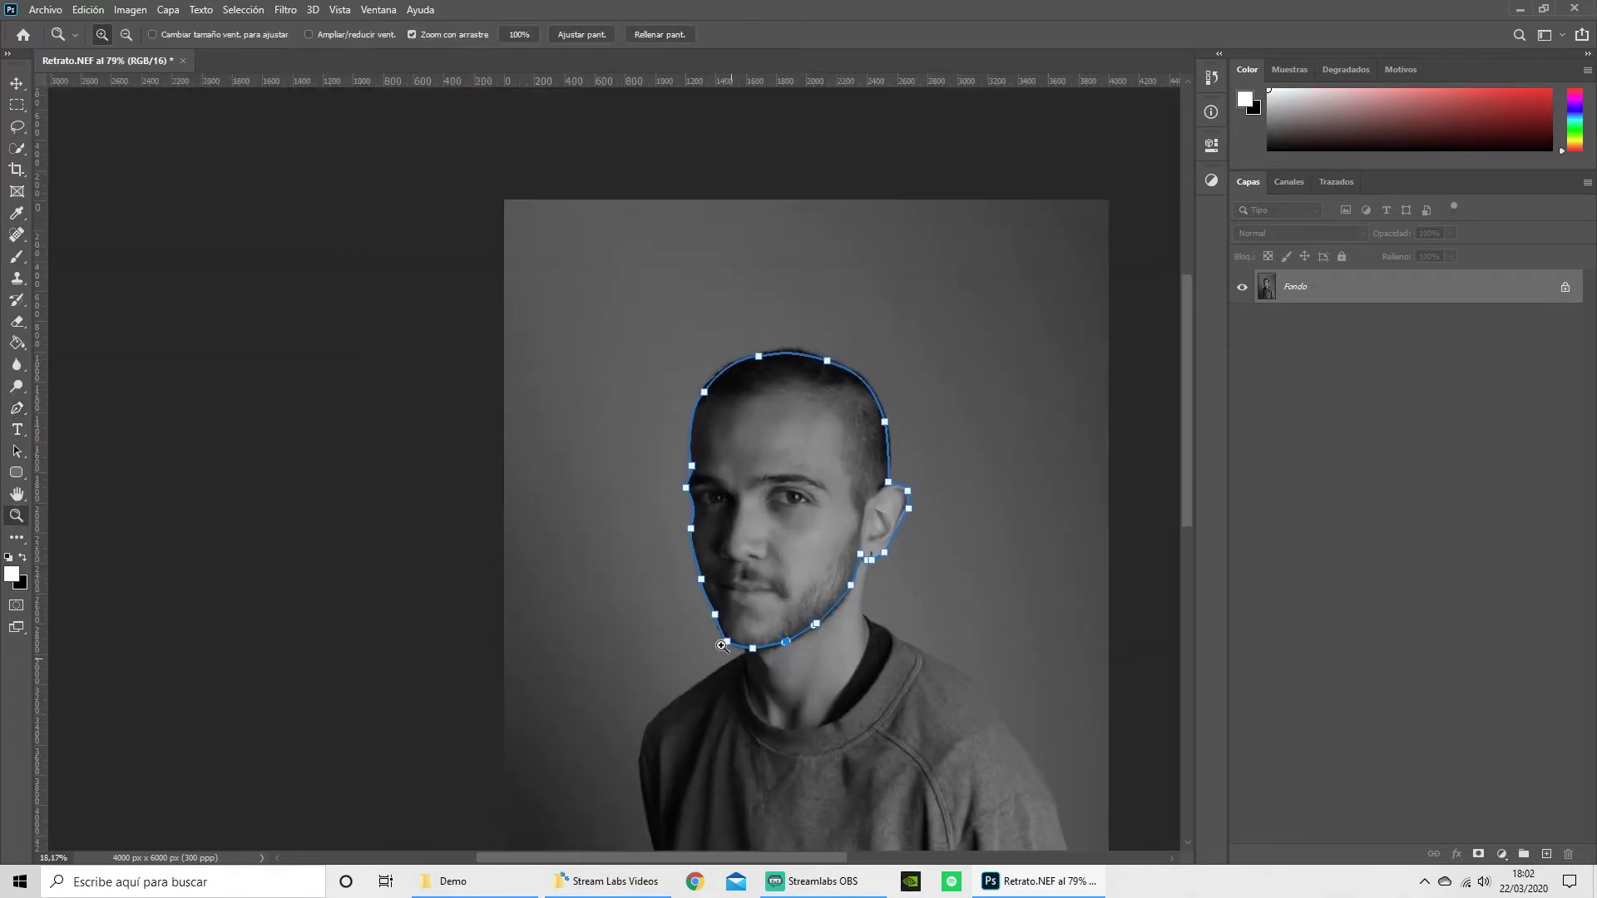
scroll(722, 645, "down", 1)
scroll(728, 647, "up", 1)
scroll(736, 648, "up", 1)
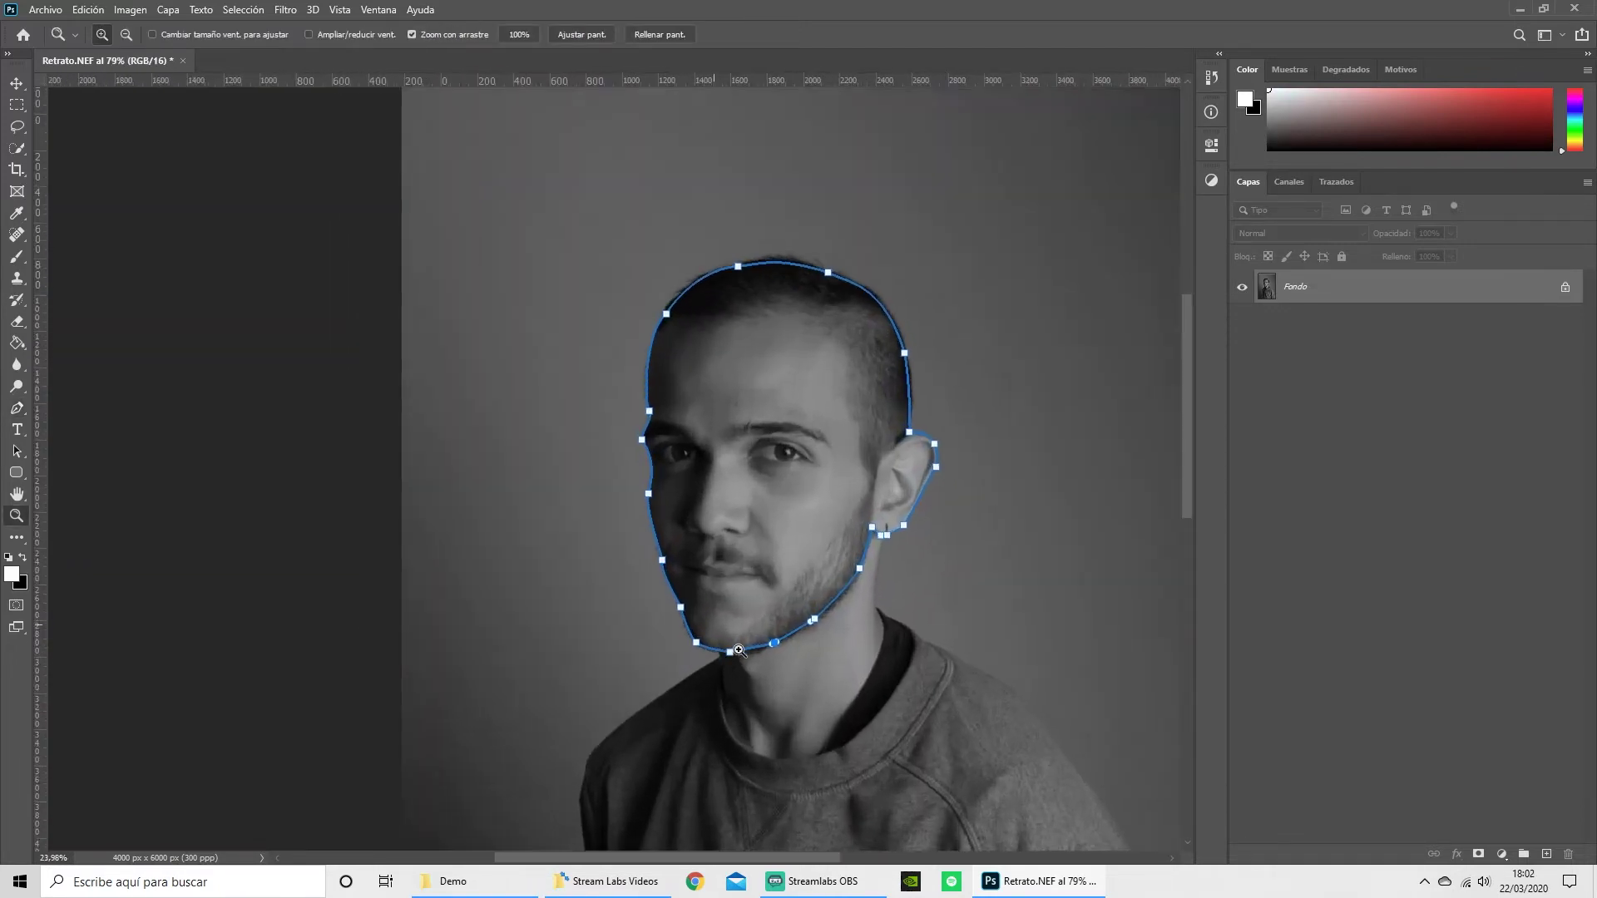
scroll(738, 651, "up", 2)
key("p")
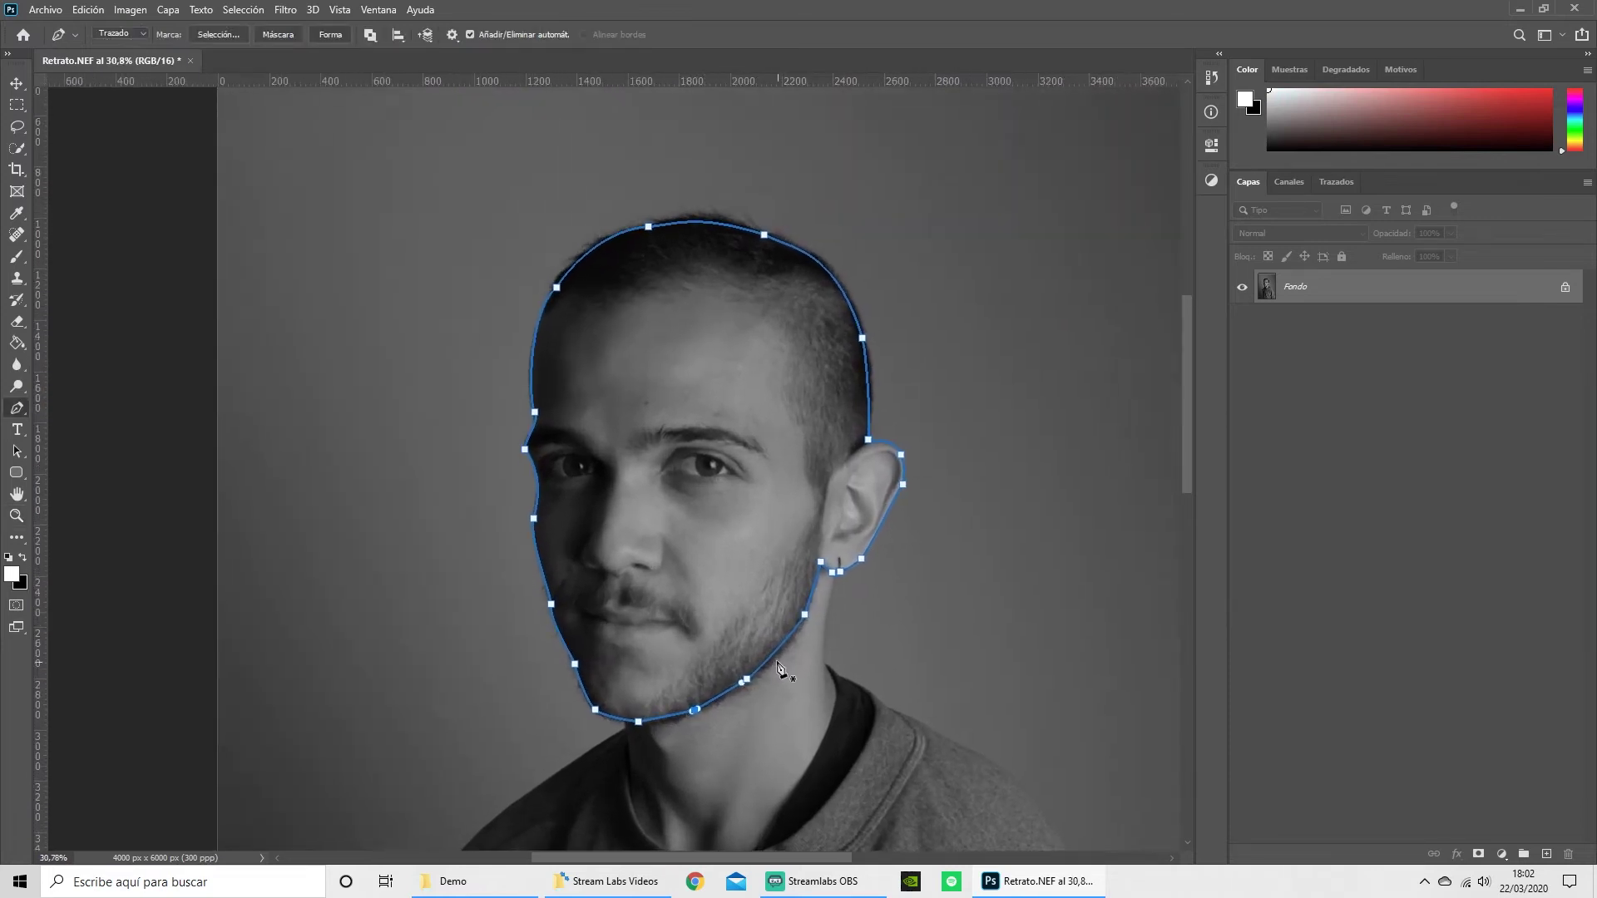
key("z")
scroll(770, 657, "up", 1)
key("p")
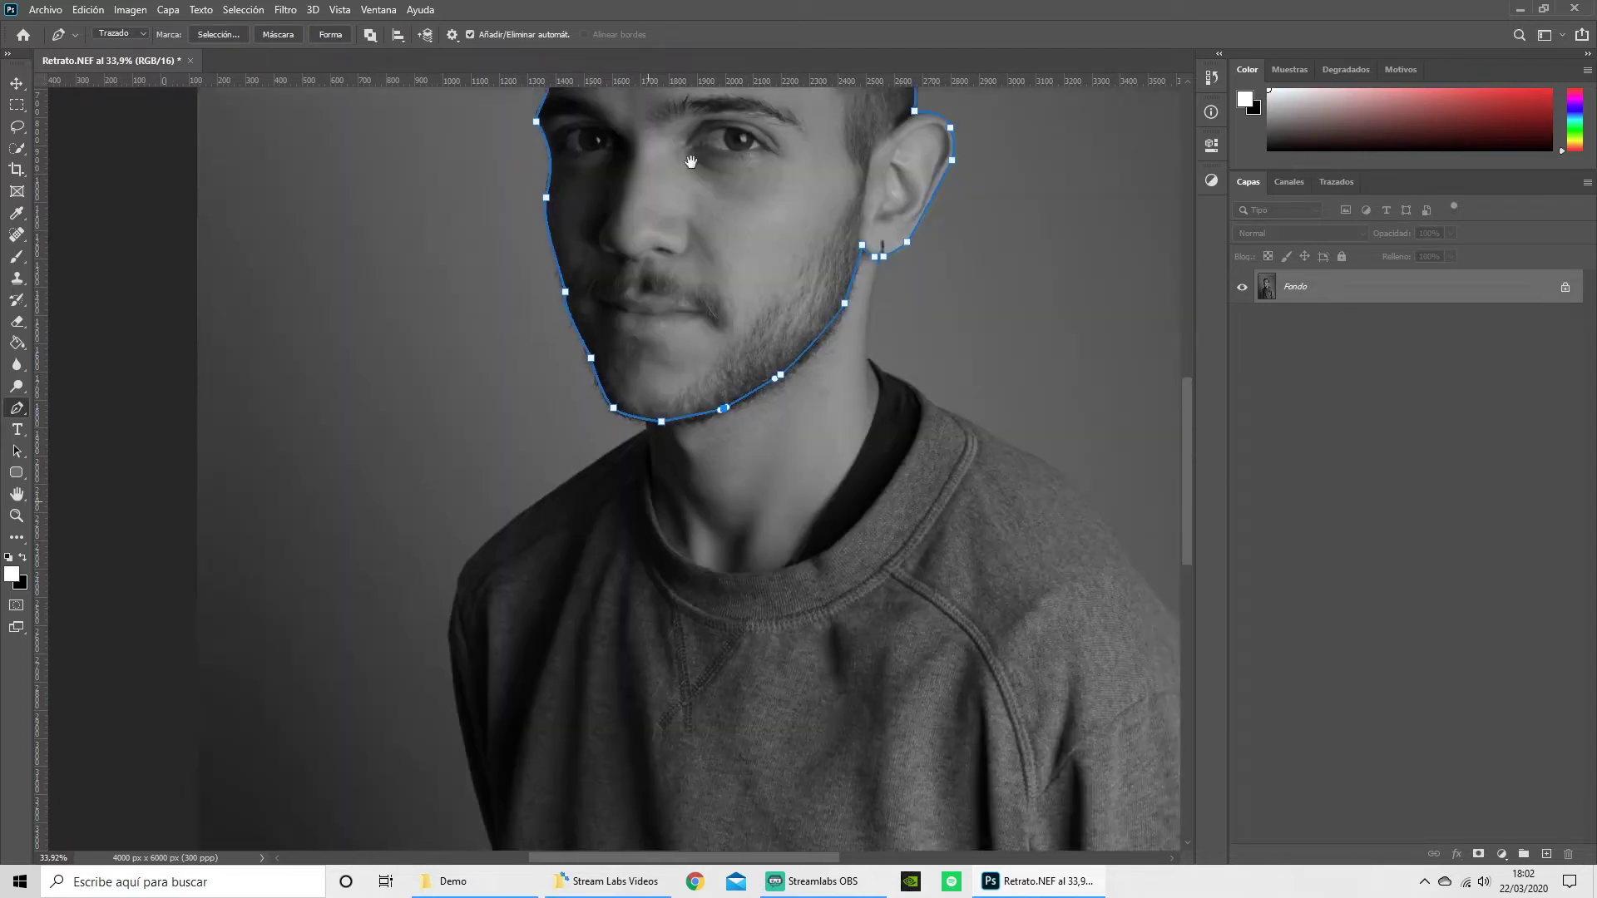
mouse_move(648, 497)
left_mouse_down()
mouse_move(609, 545)
mouse_move(782, 891)
left_mouse_up()
scroll(582, 541, "up", 1)
scroll(566, 532, "up", 3)
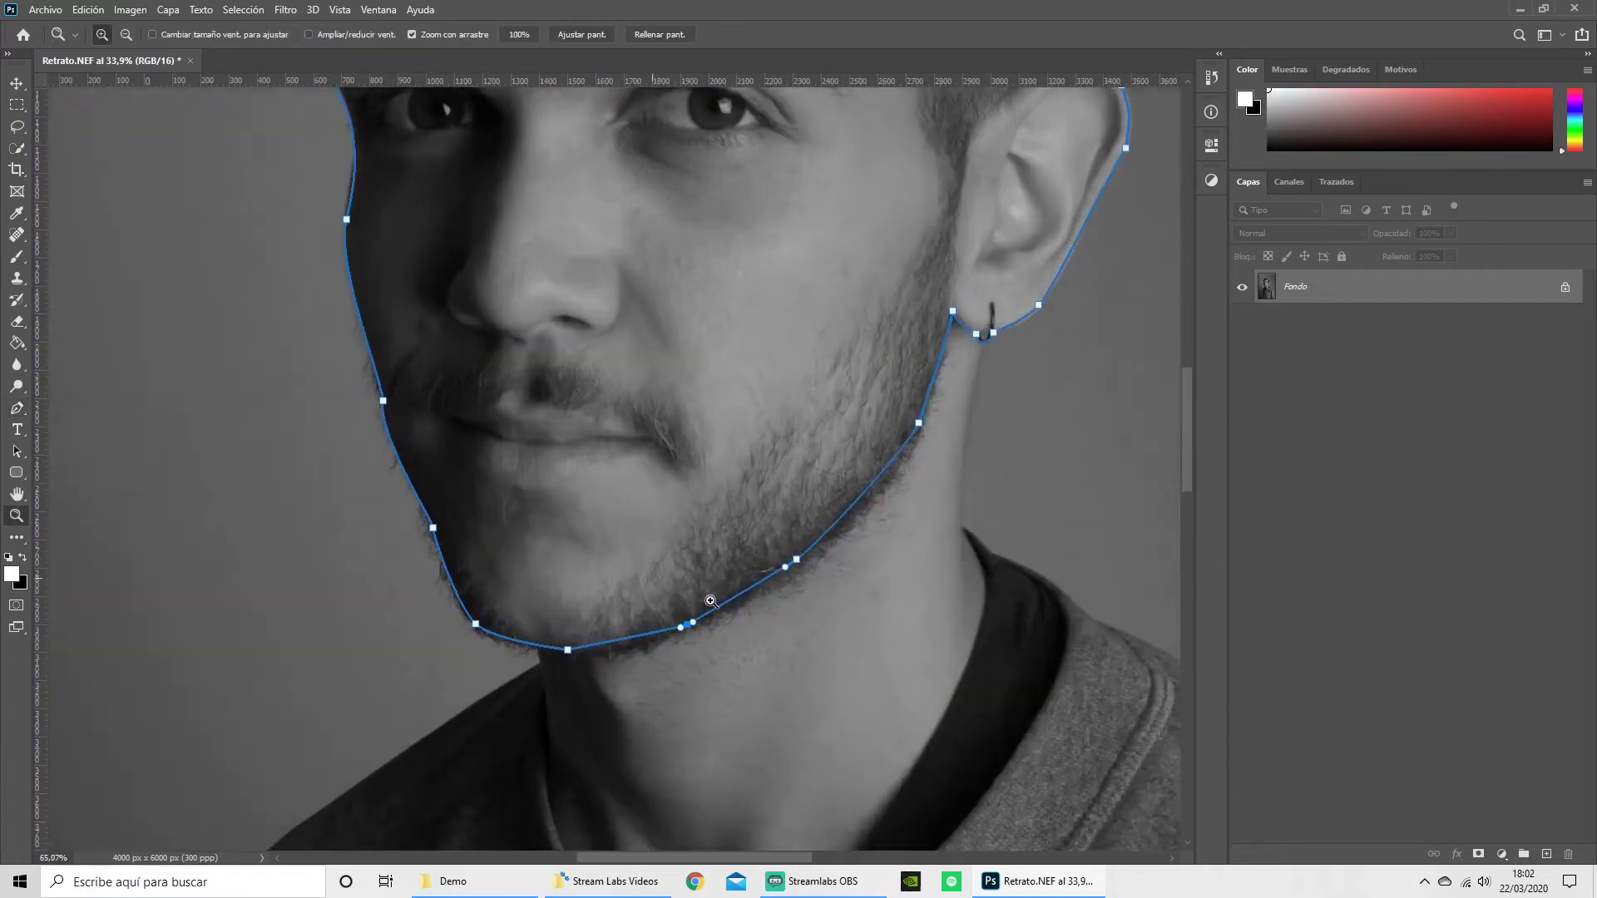
scroll(535, 516, "up", 3)
scroll(772, 800, "up", 1)
left_click_drag(510, 360, 667, 838)
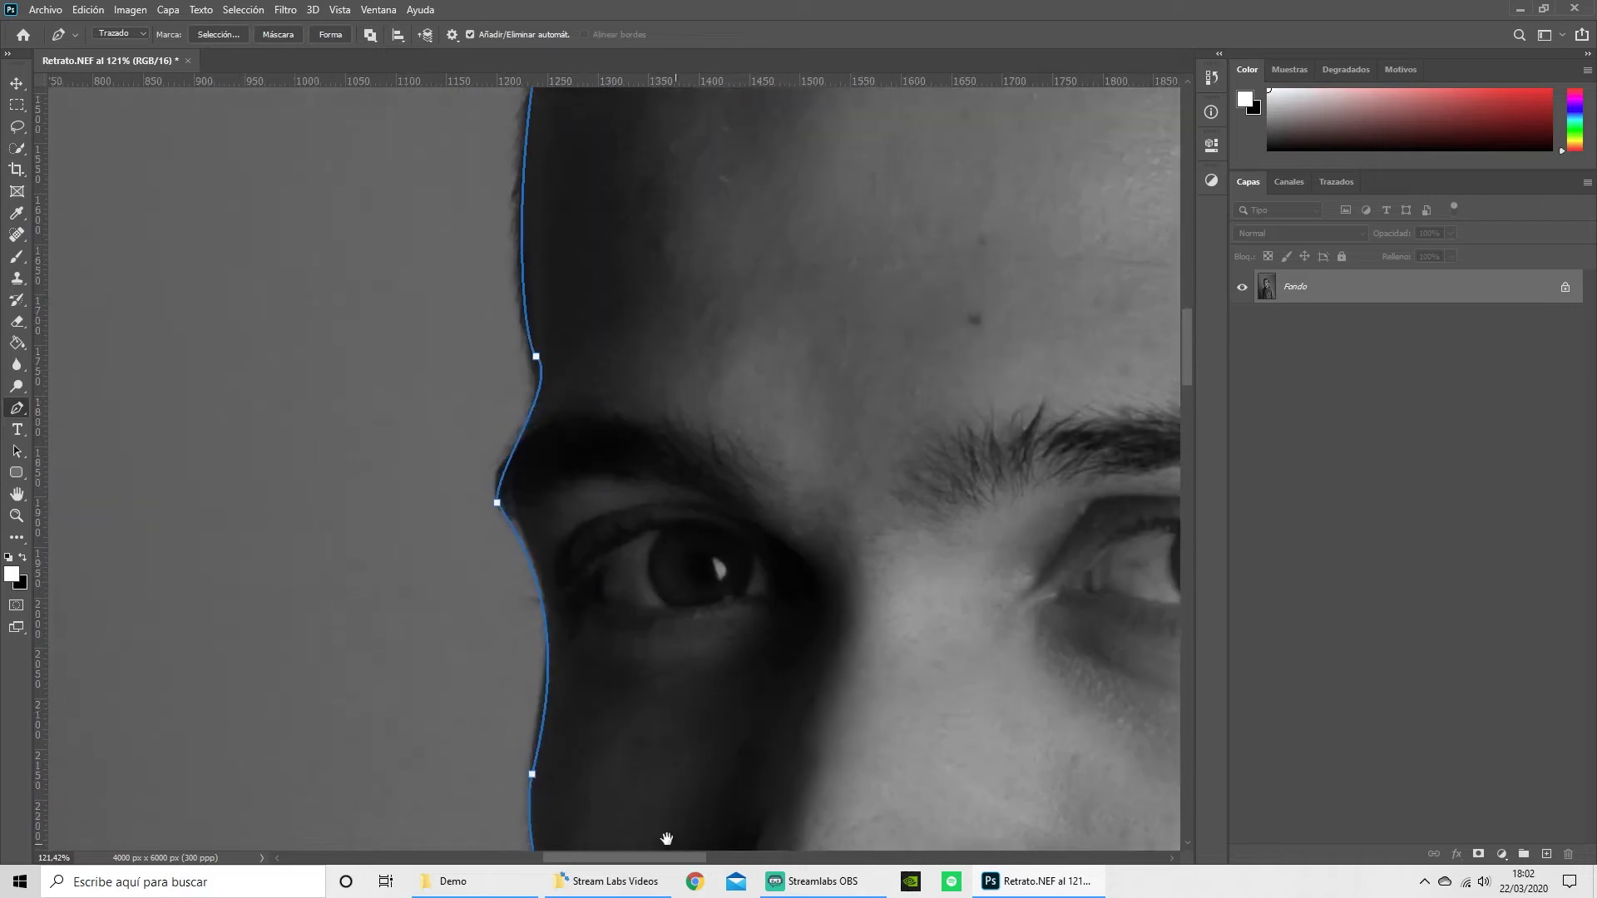
left_click_drag(680, 378, 591, 802)
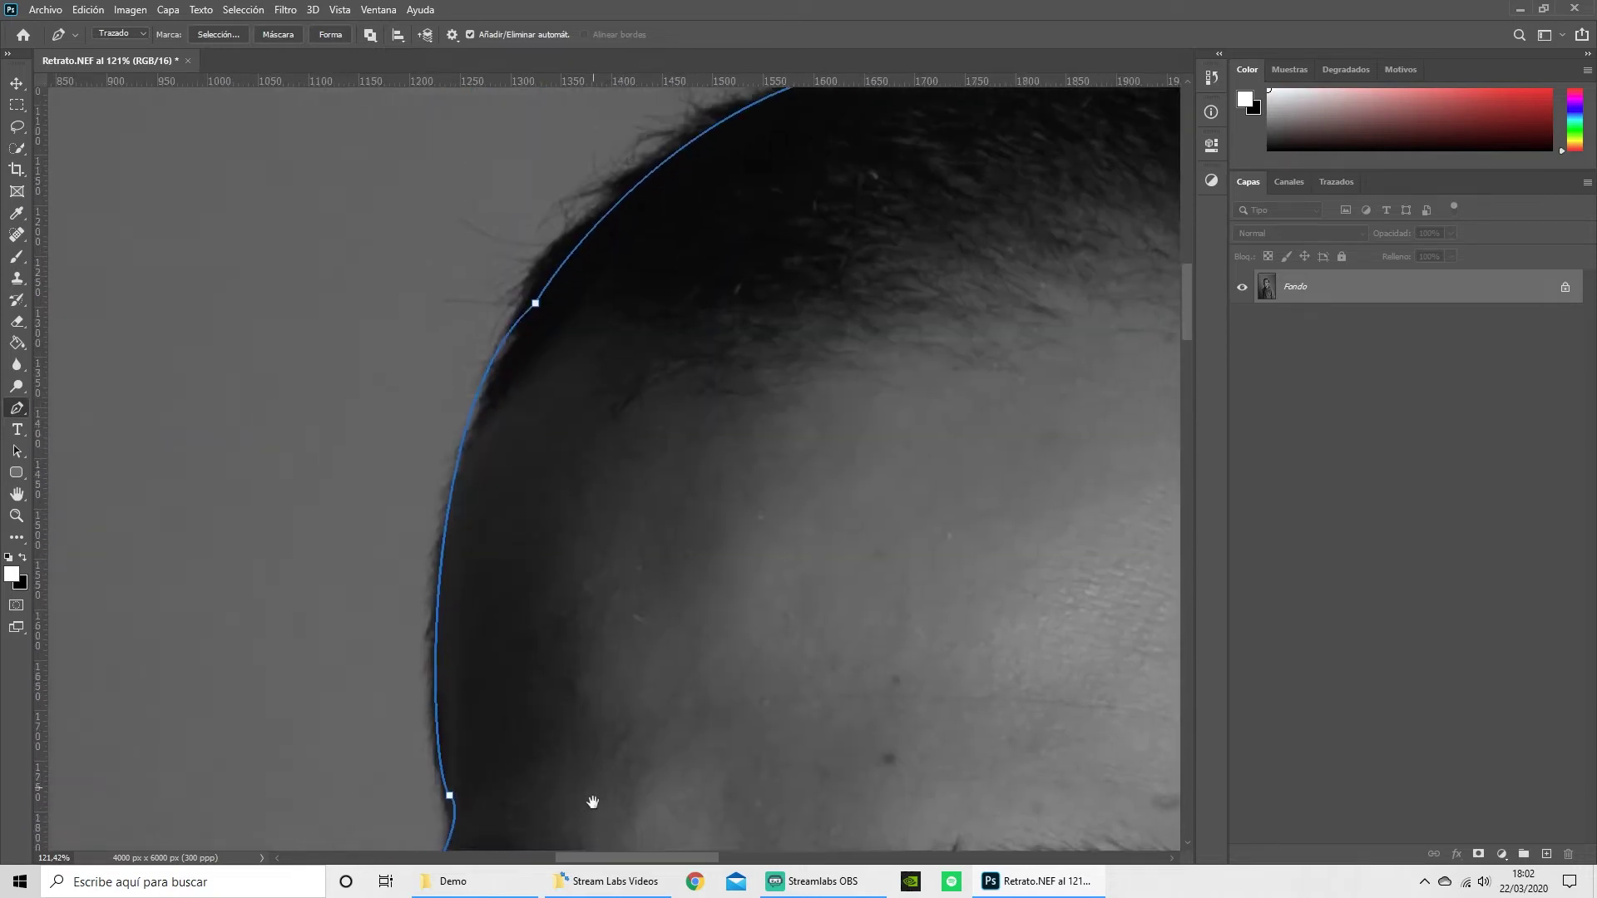
left_click_drag(538, 581, 512, 621)
scroll(626, 588, "down", 4)
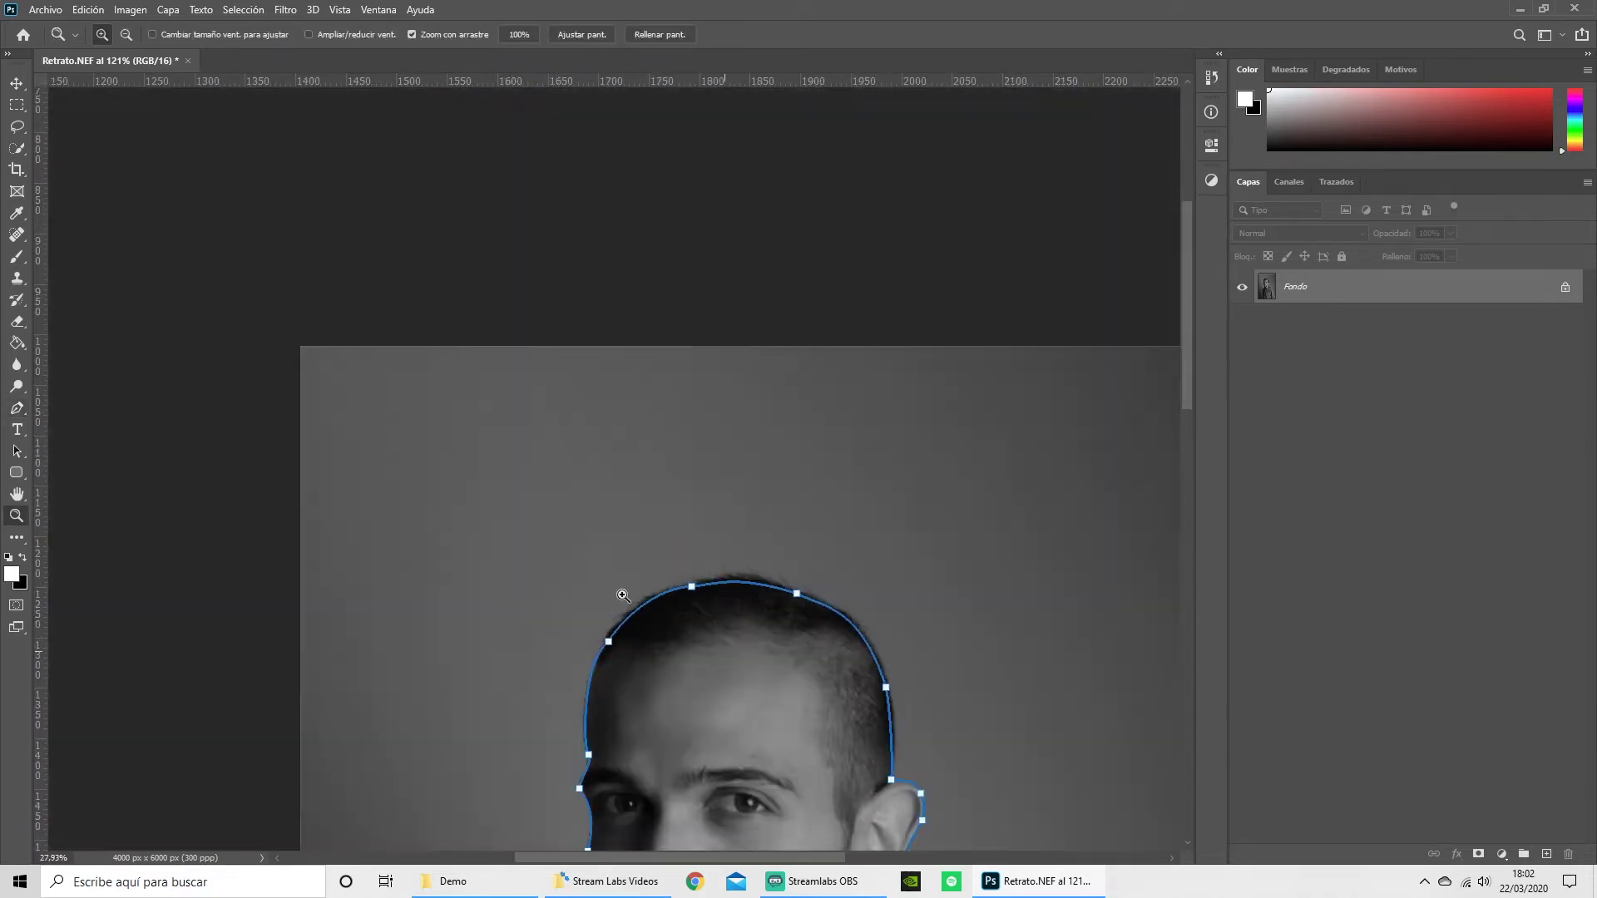
scroll(666, 613, "up", 2)
mouse_move(667, 613)
left_mouse_down()
mouse_move(603, 400)
mouse_move(607, 267)
left_mouse_up()
mouse_move(617, 659)
left_mouse_down()
mouse_move(610, 346)
mouse_move(622, 506)
mouse_move(626, 478)
left_mouse_up()
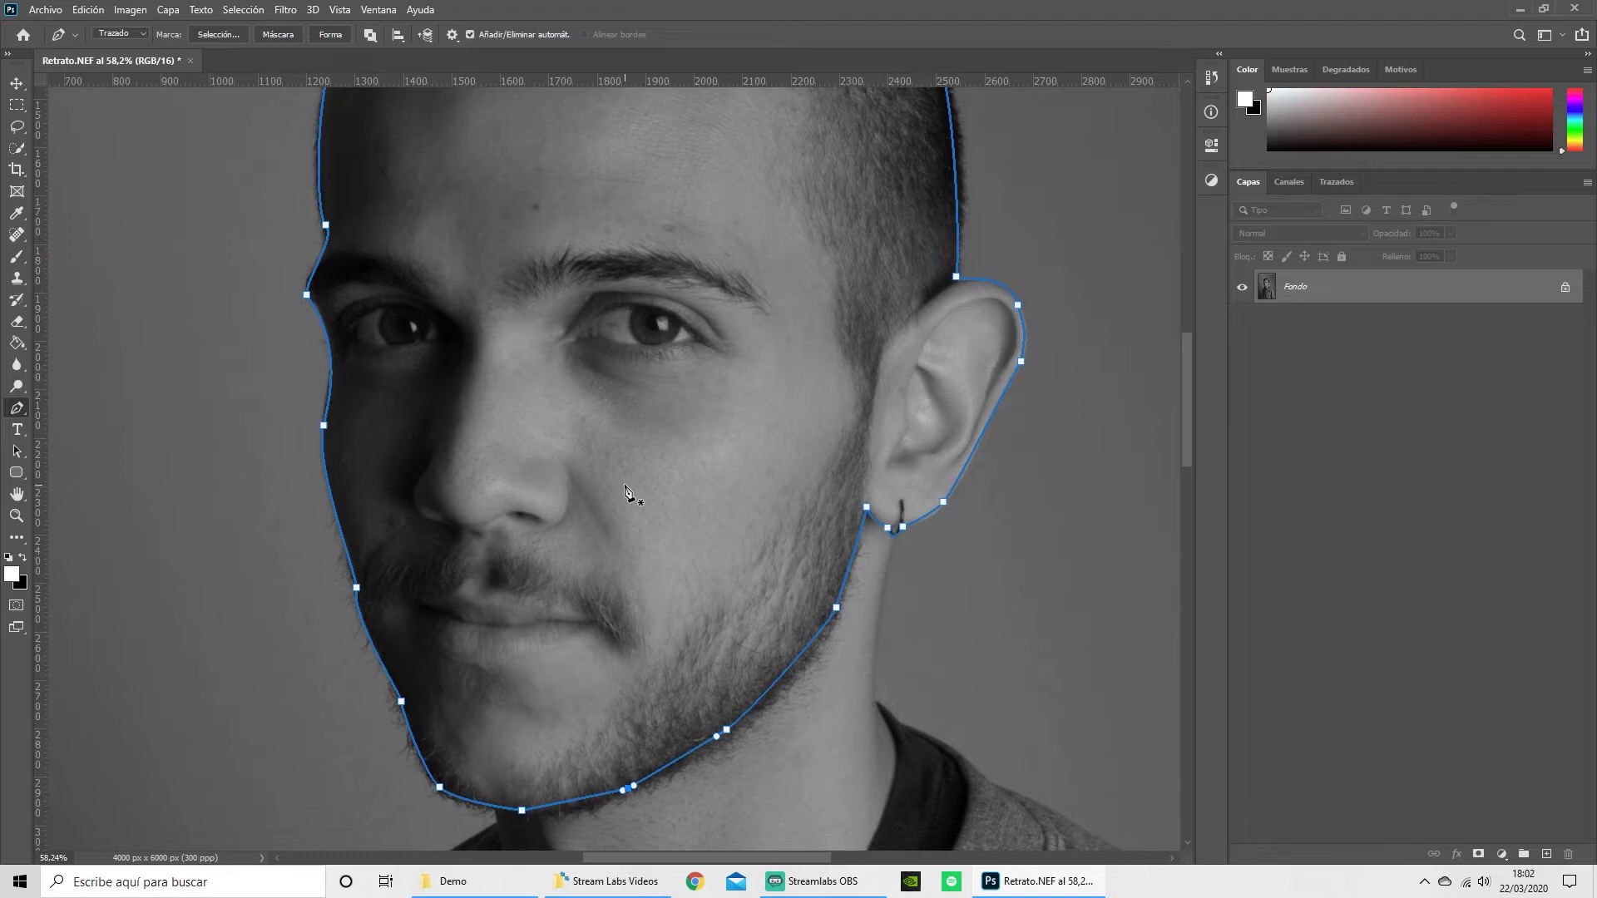
scroll(687, 460, "down", 3)
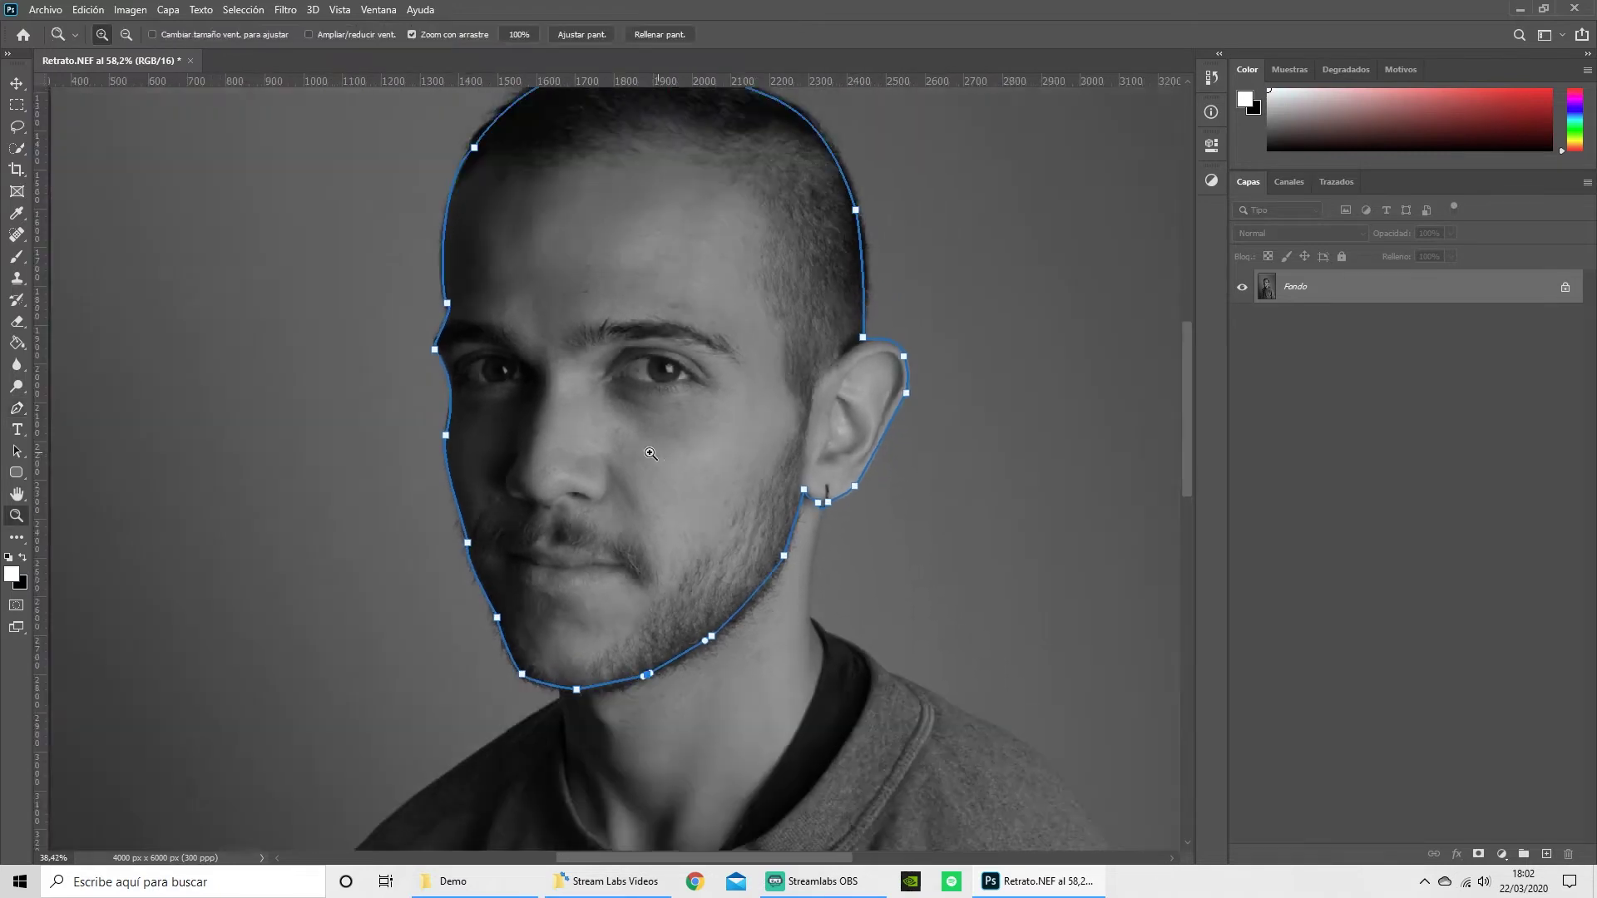
left_click_drag(621, 421, 628, 499)
Make a 0-feather selection from the head path and copy it to Capa 1.
right_click(617, 429)
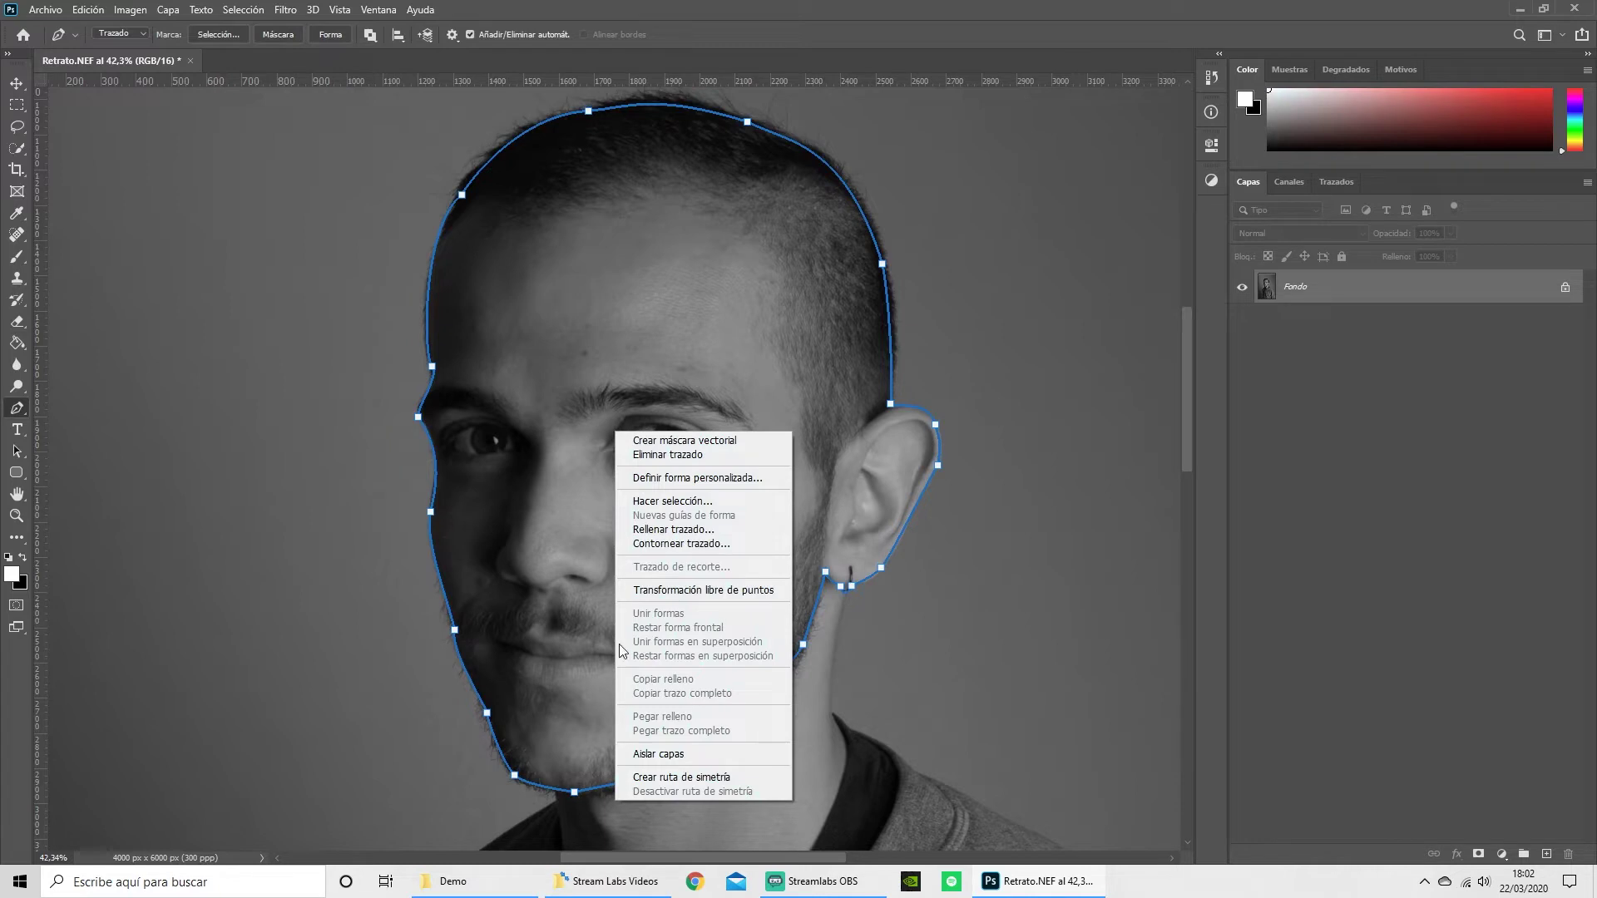
left_click(672, 503)
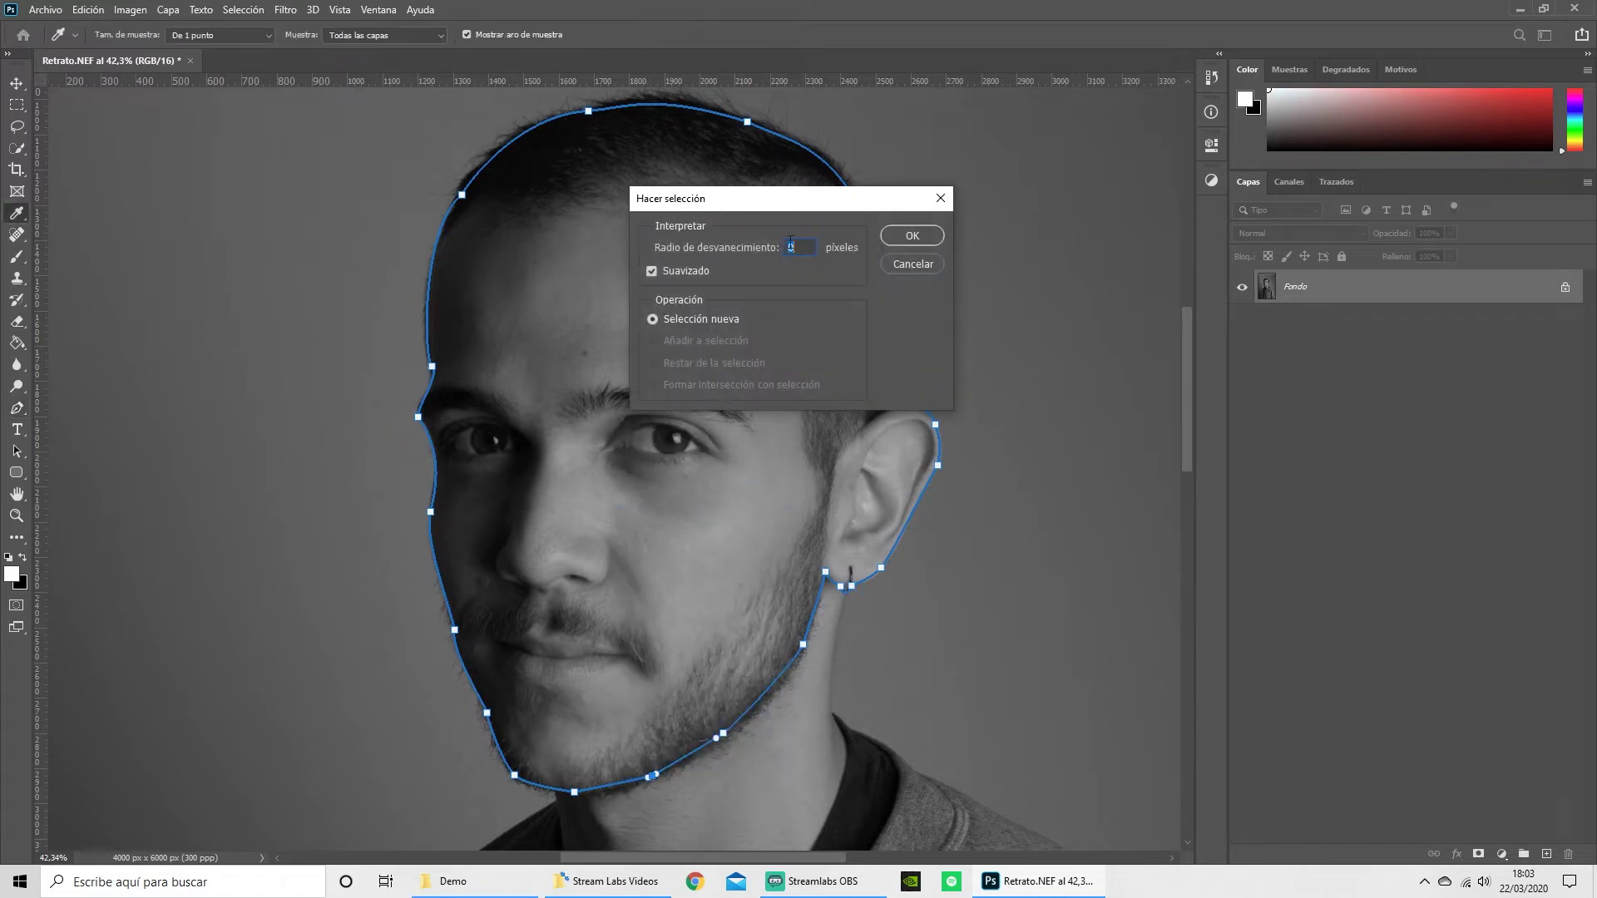
left_click(905, 236)
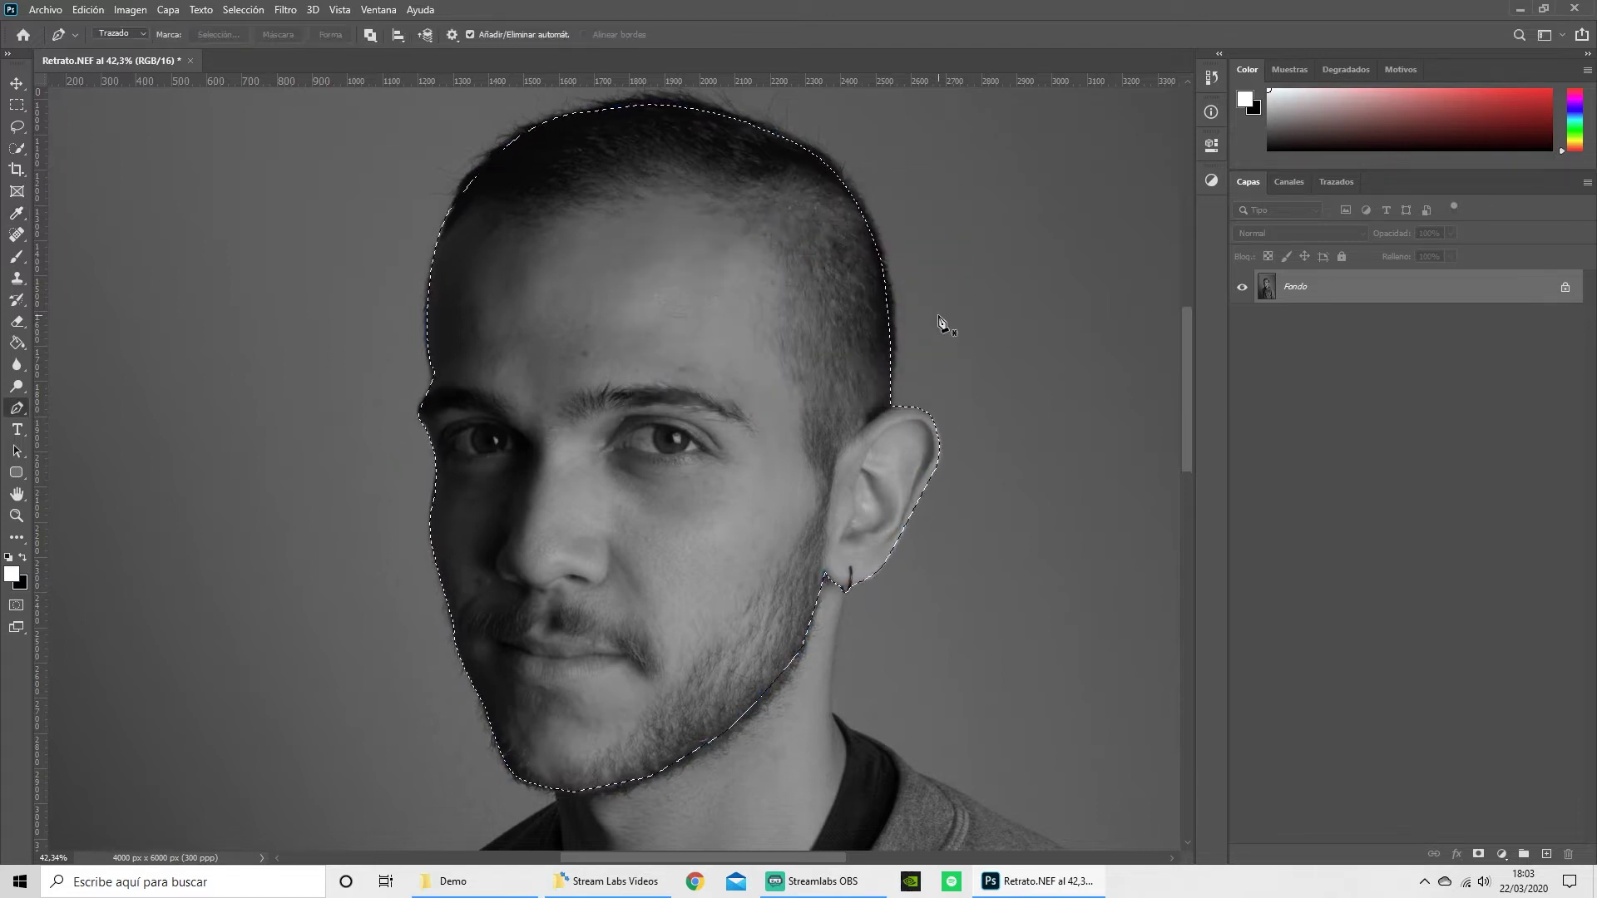
key("ctrl+j")
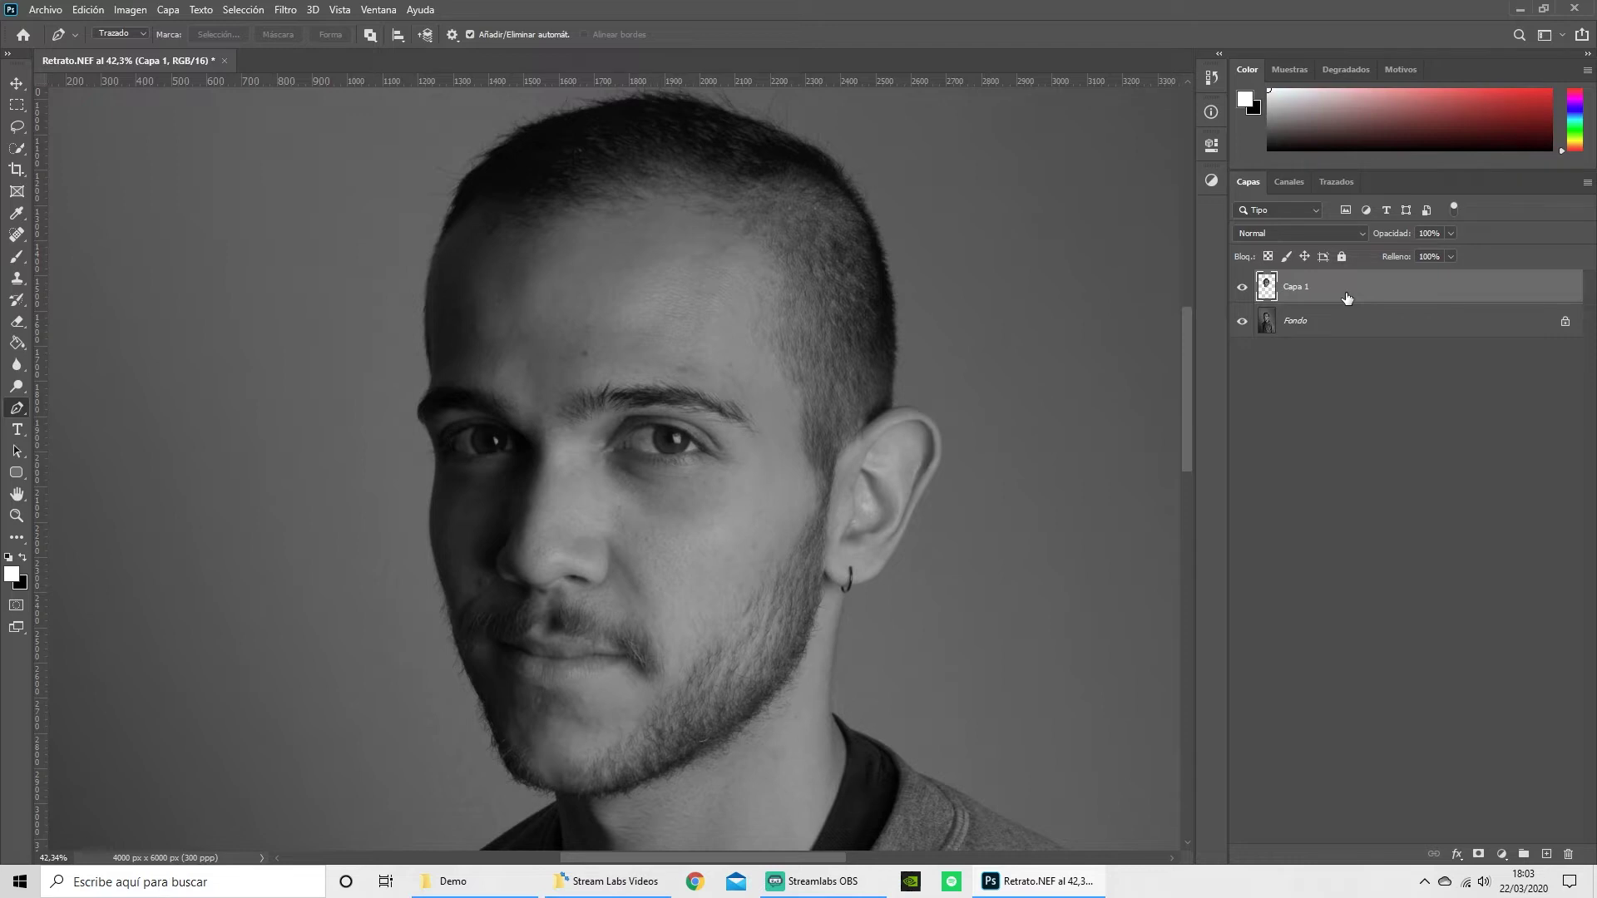
Hide the Fondo layer and reframe the view on the whole document.
left_click(1242, 322)
scroll(900, 453, "down", 3)
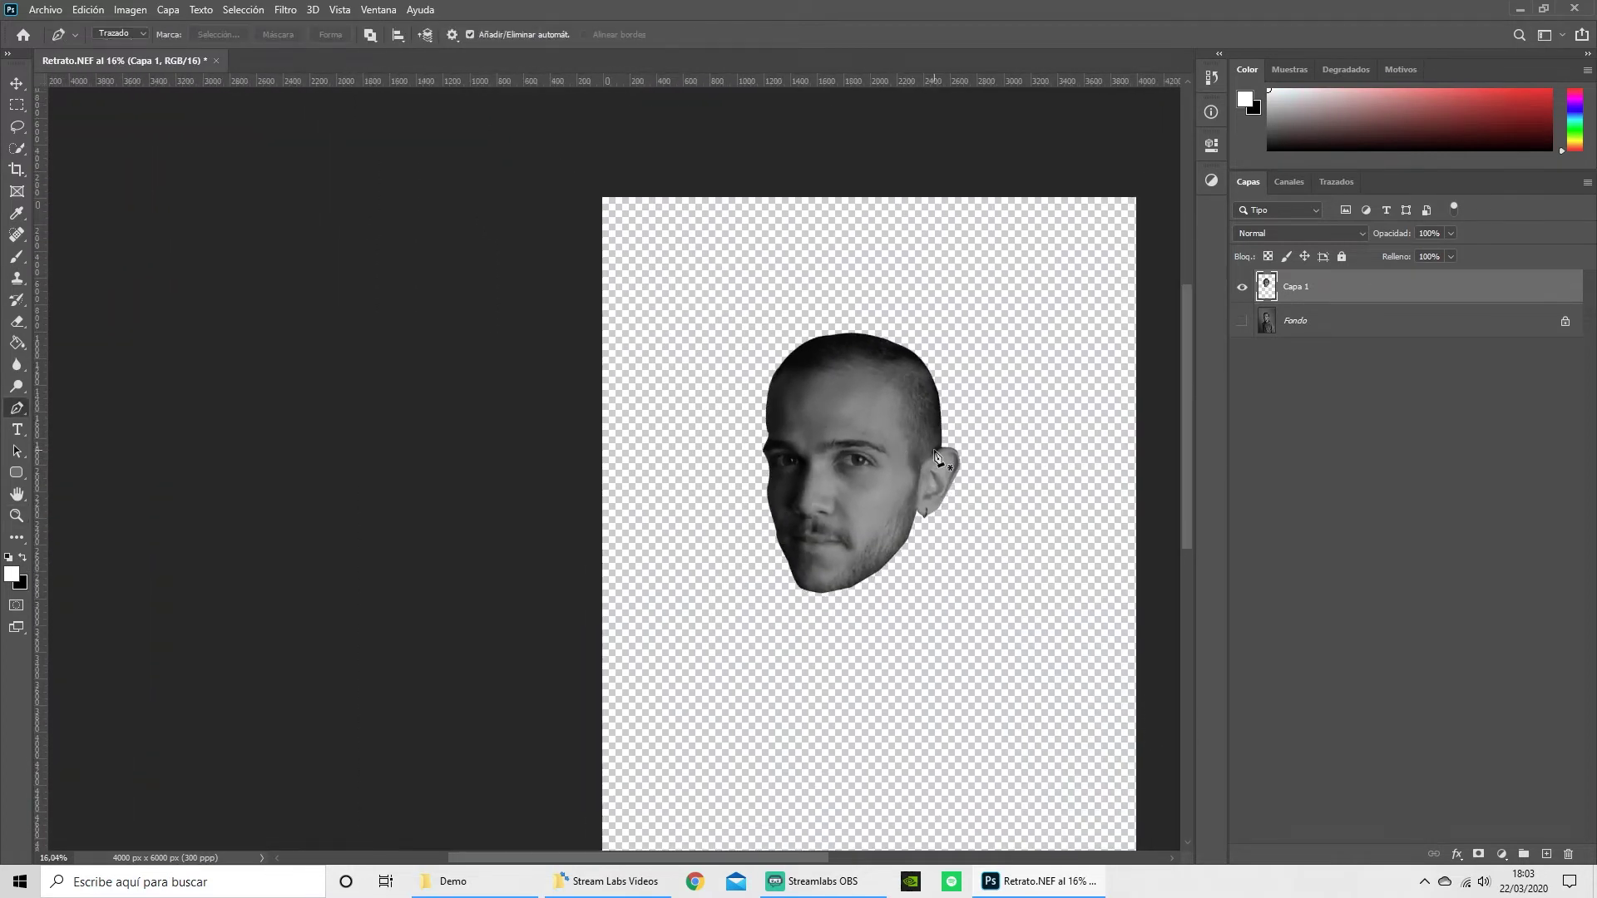
left_click_drag(941, 457, 743, 368)
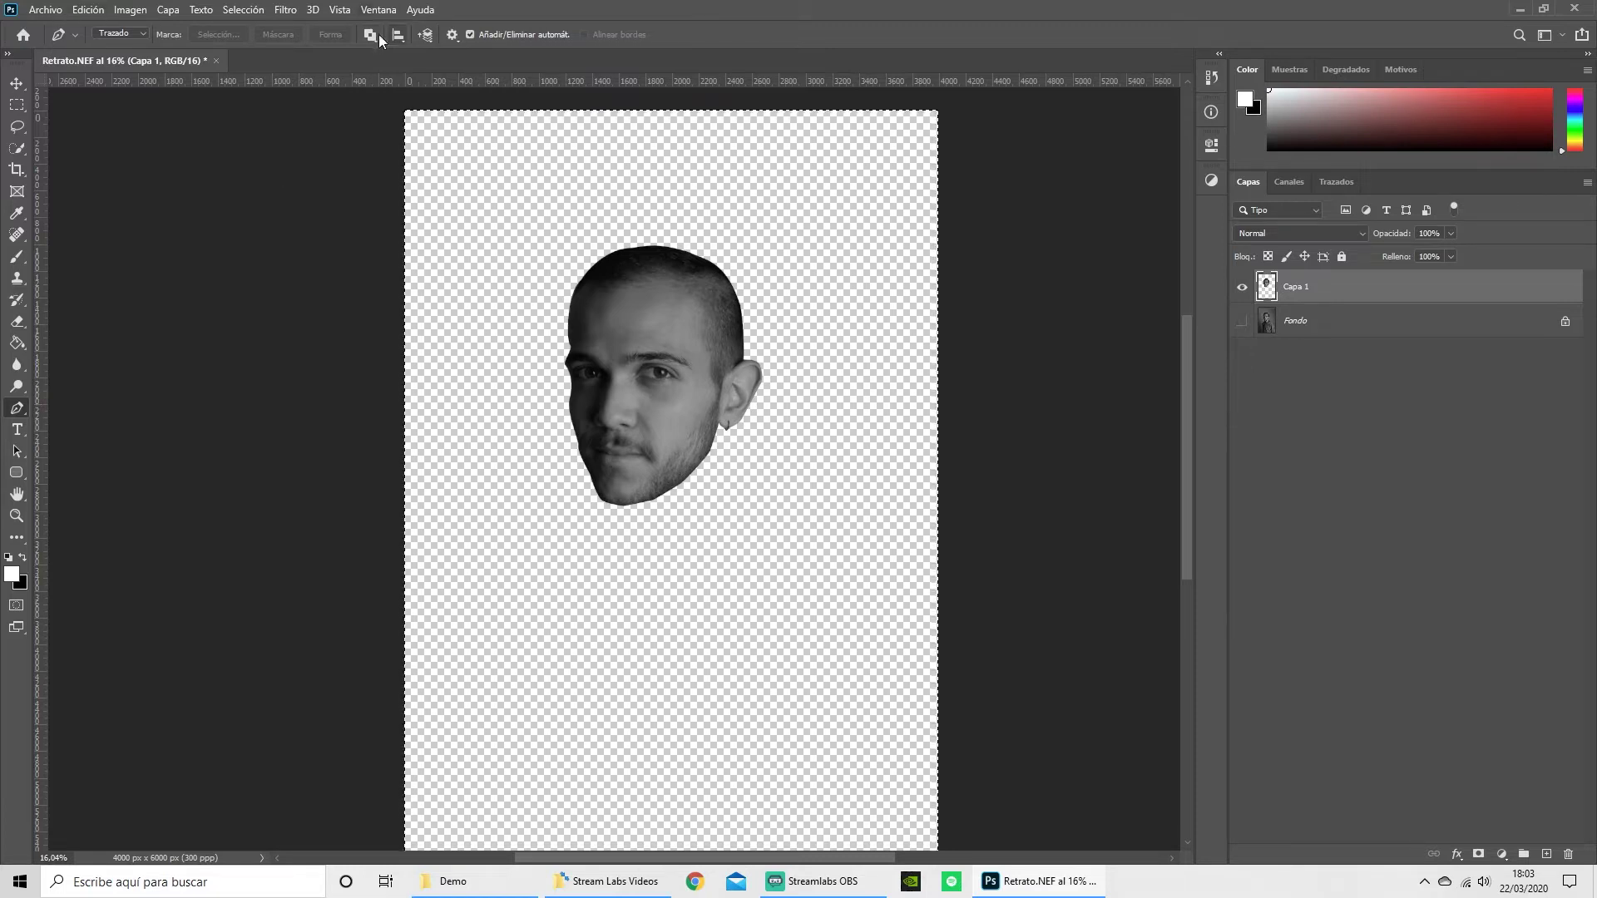
Align the head to the canvas's vertical and horizontal centres, then zoom in on it.
left_click(22, 86)
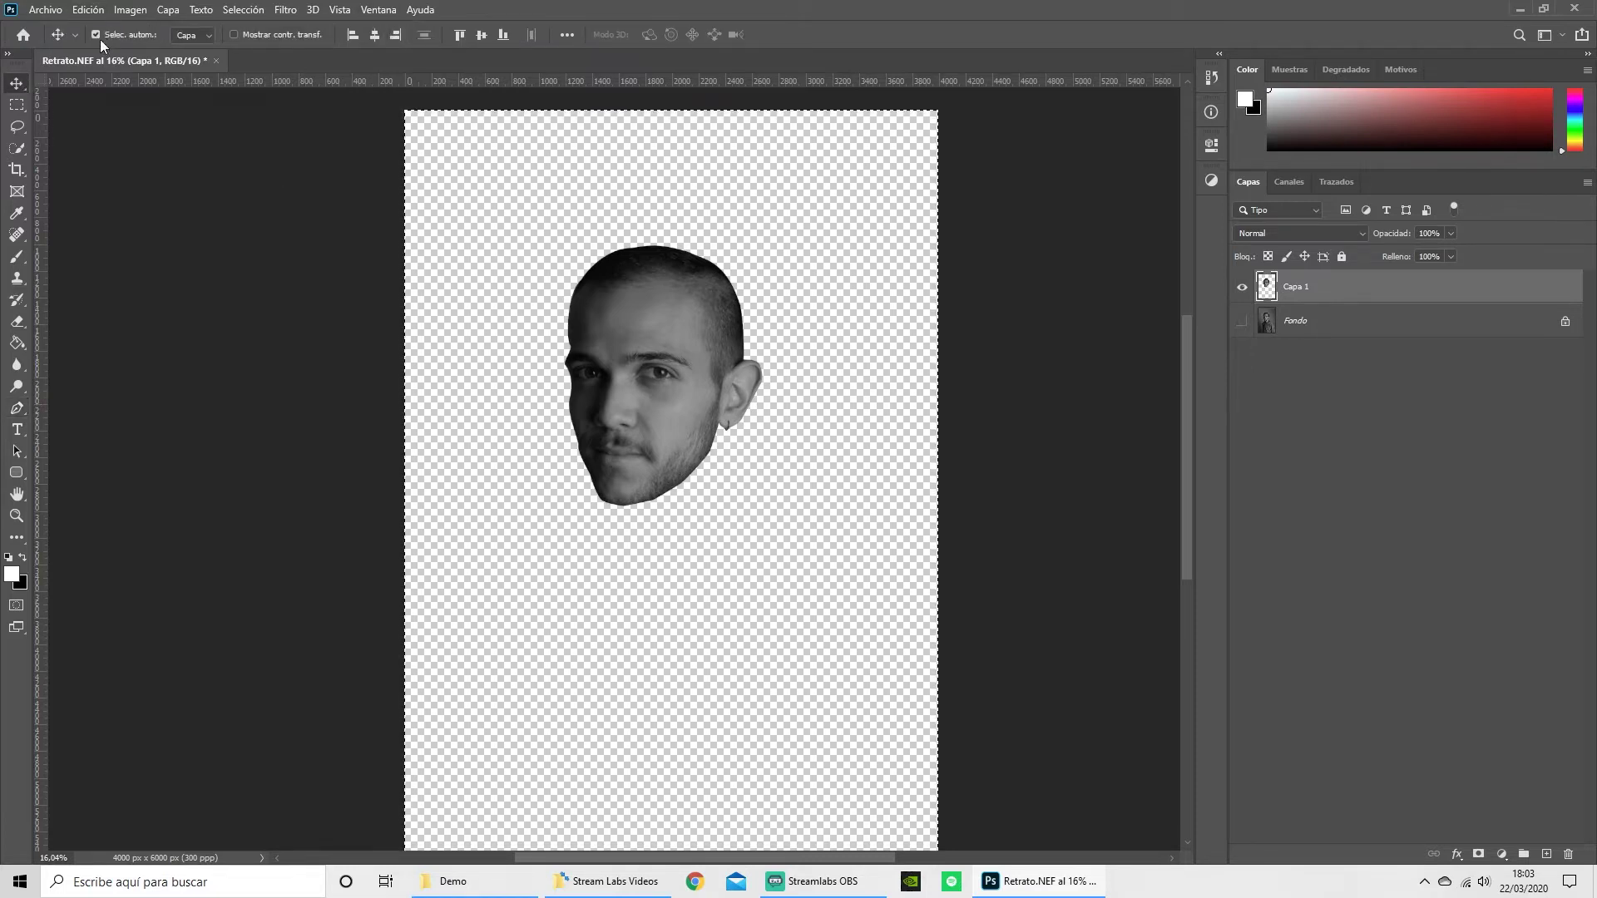
left_click(479, 35)
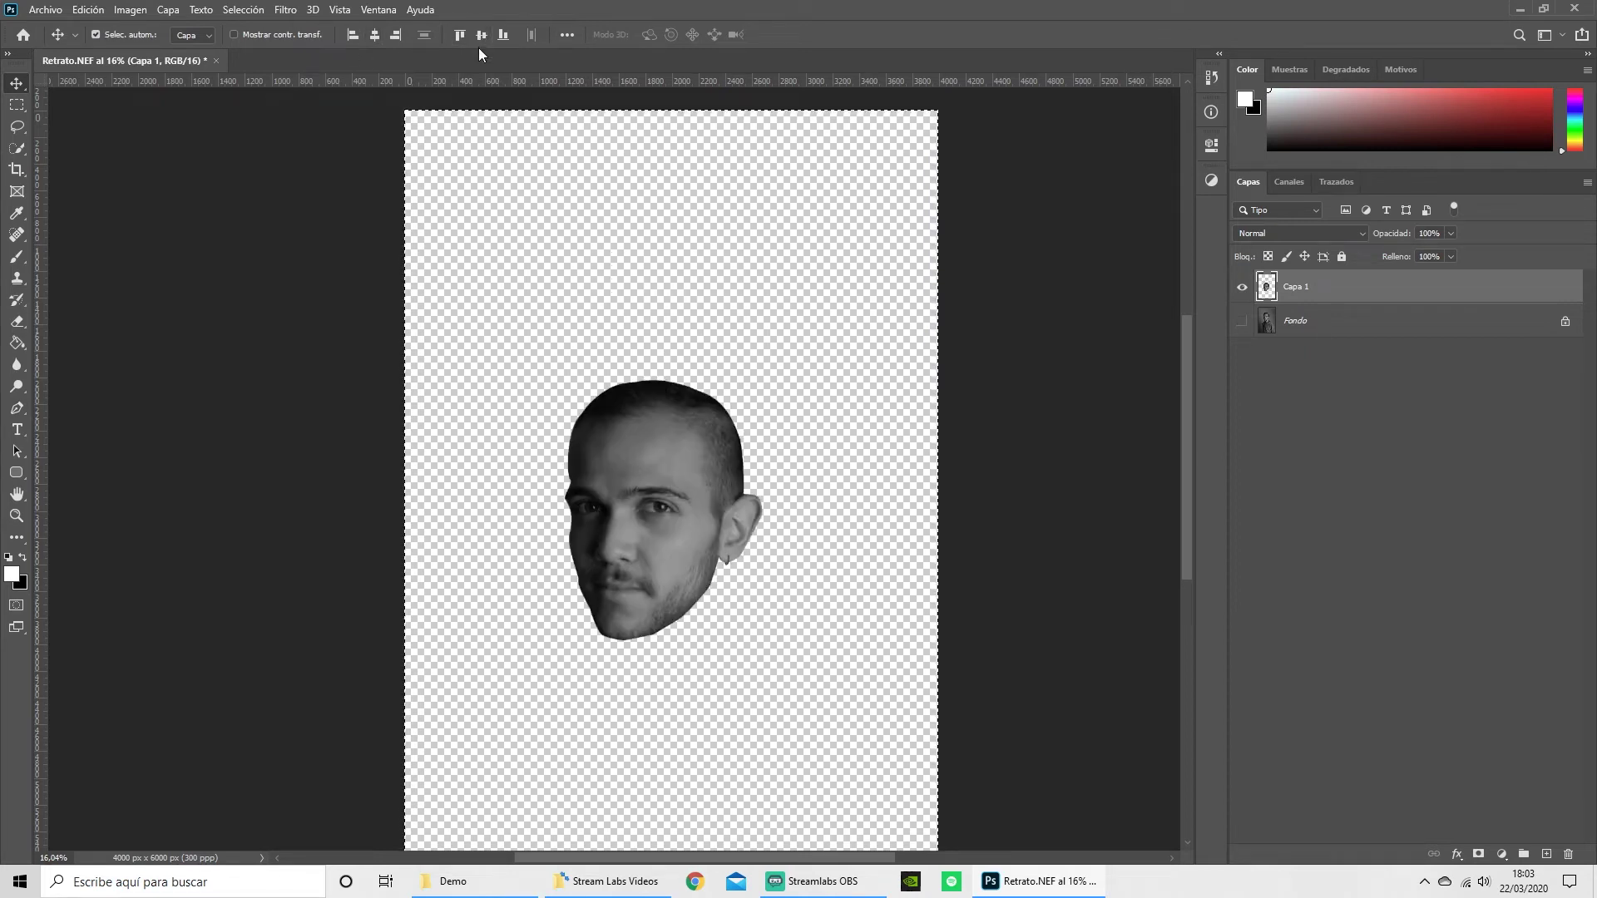
left_click(375, 34)
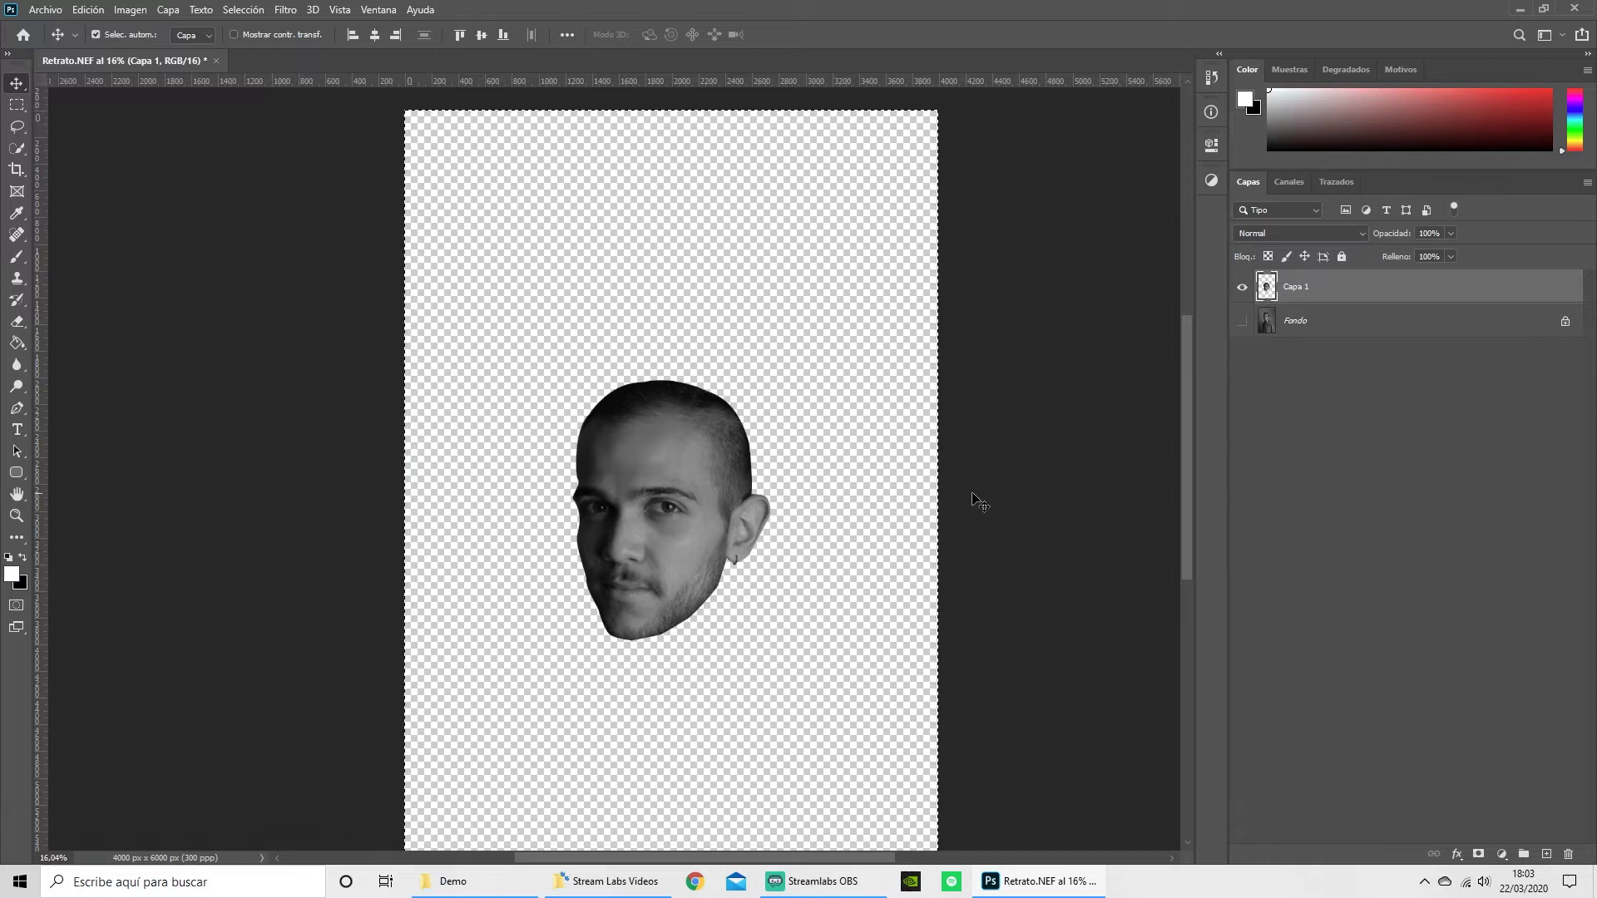
key("ctrl")
key("ctrl+d")
mouse_move(727, 596)
left_mouse_down()
mouse_move(753, 285)
mouse_move(710, 663)
mouse_move(732, 508)
left_mouse_up()
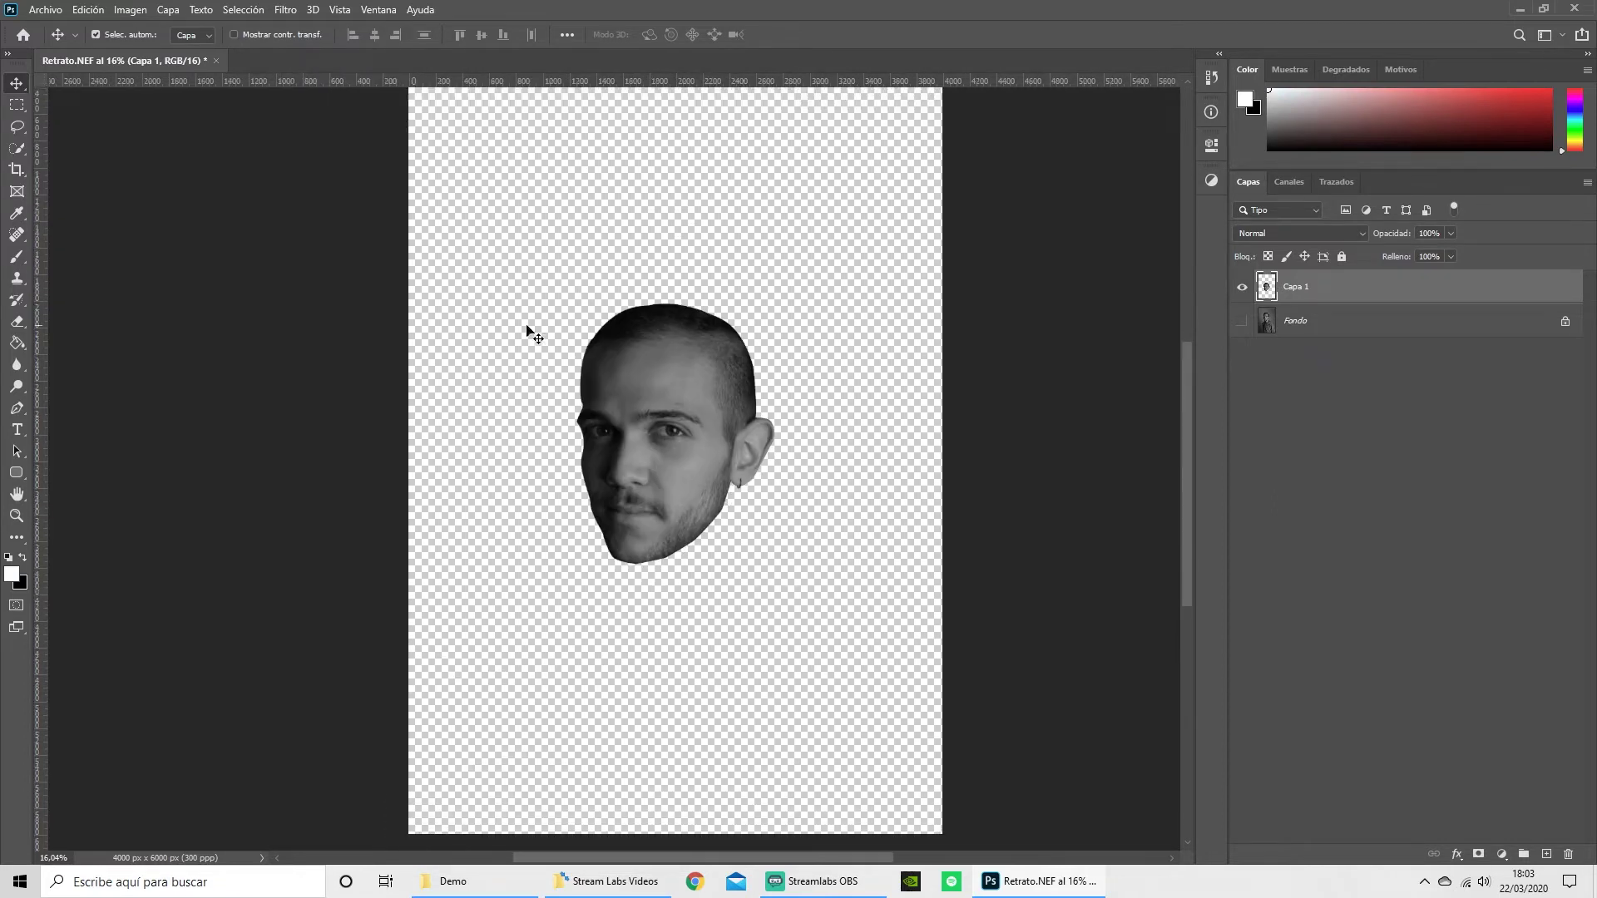
mouse_move(720, 336)
left_mouse_down()
mouse_move(724, 541)
mouse_move(760, 367)
left_mouse_up()
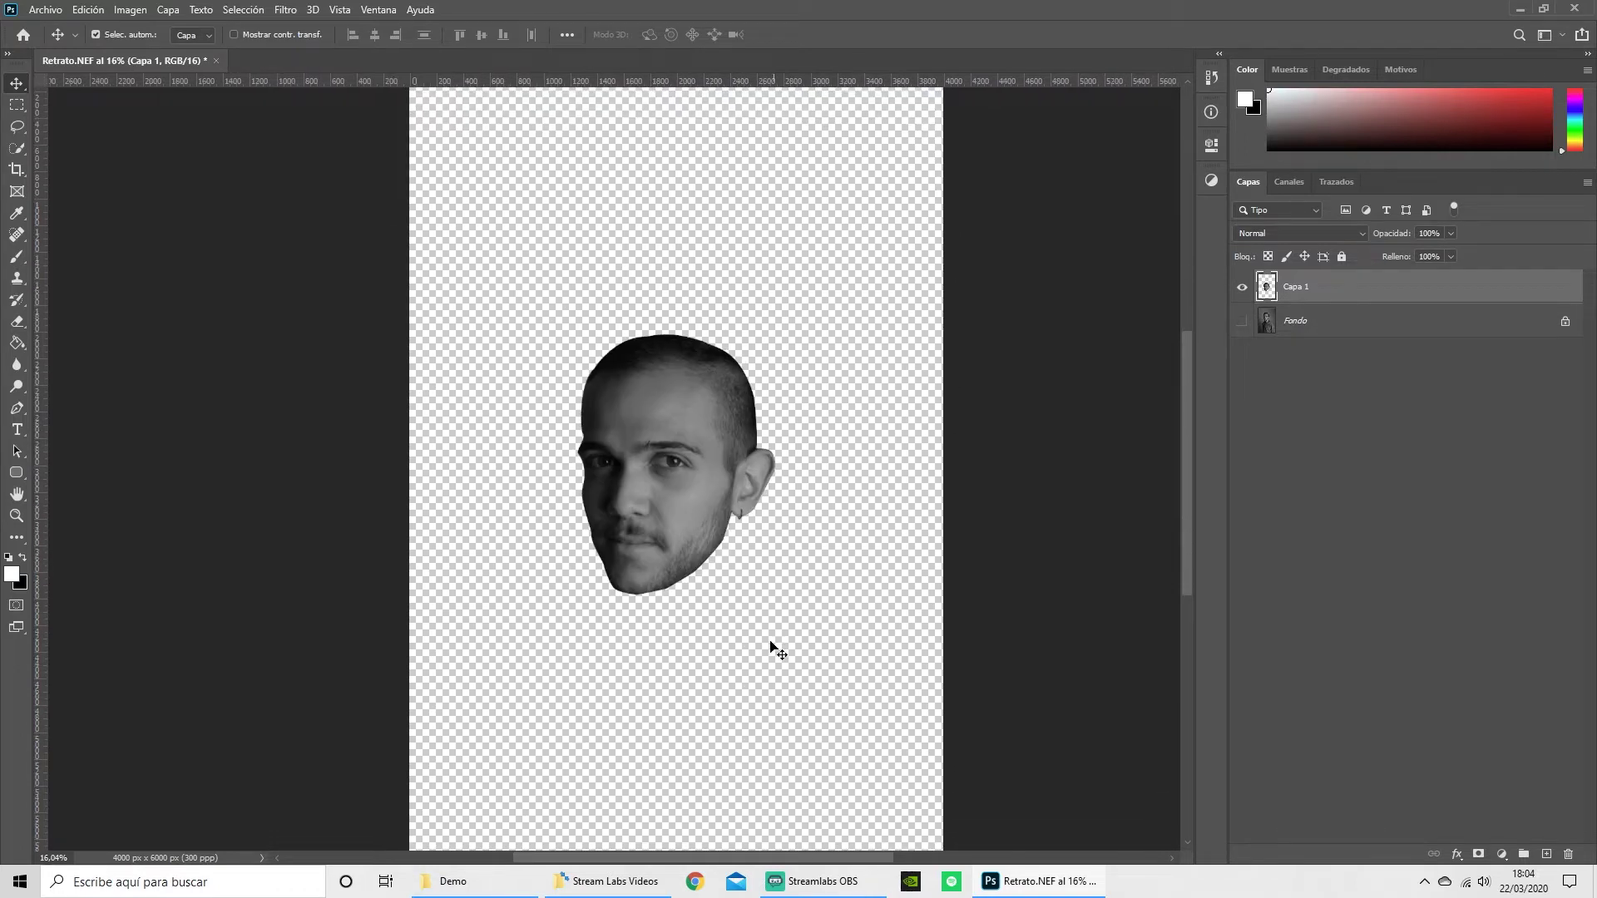
key("z")
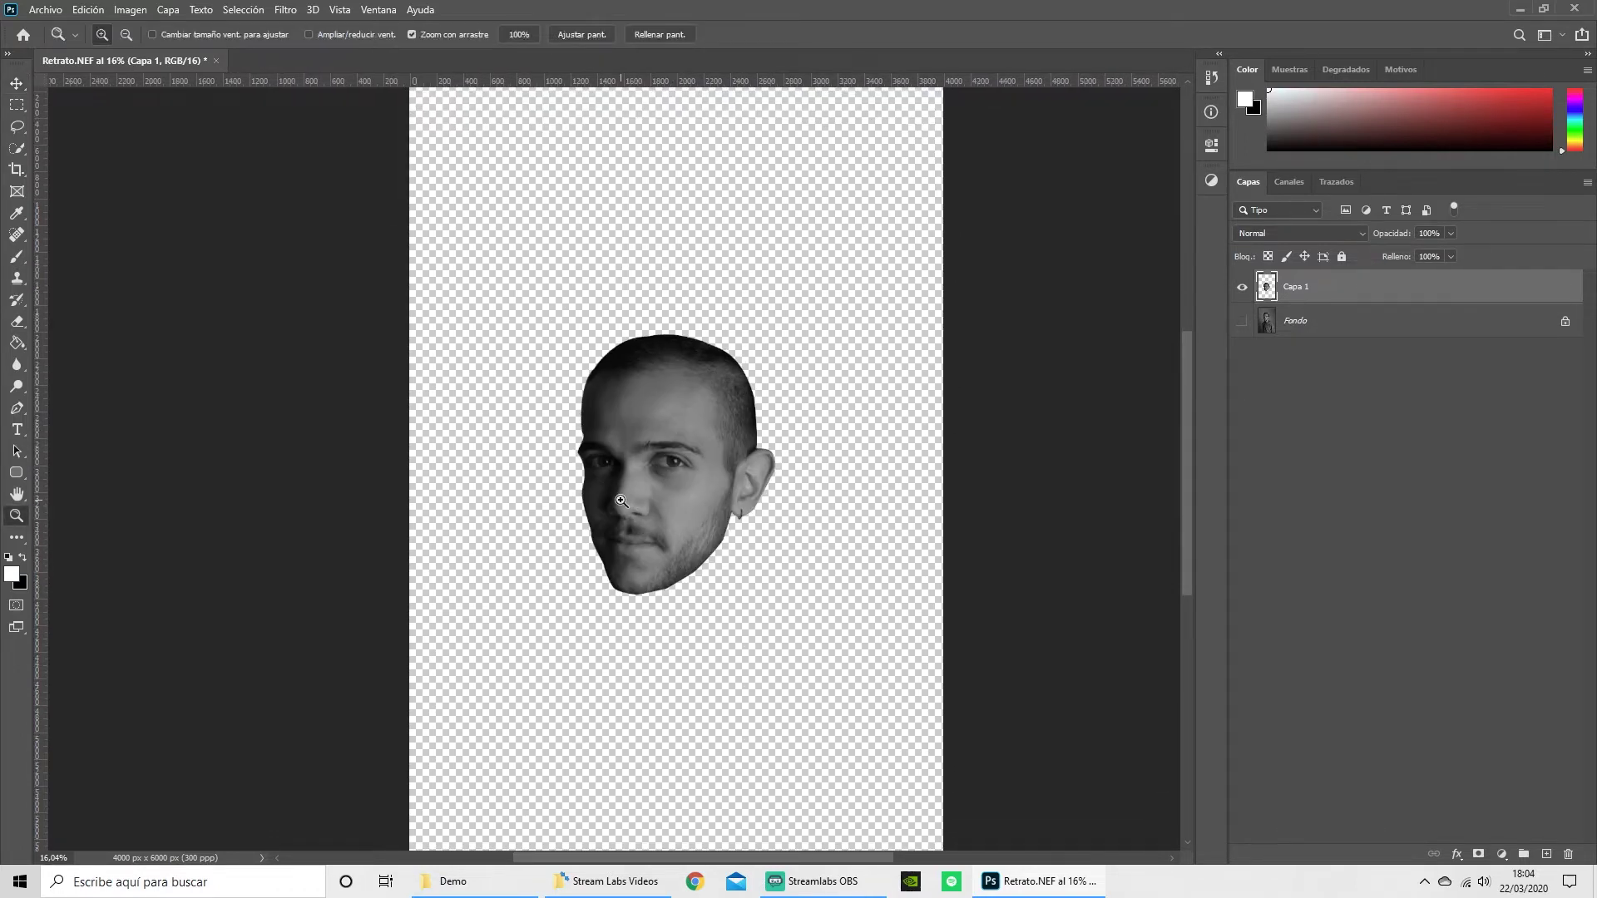
mouse_move(690, 497)
left_mouse_down()
mouse_move(733, 486)
mouse_move(784, 553)
left_mouse_up()
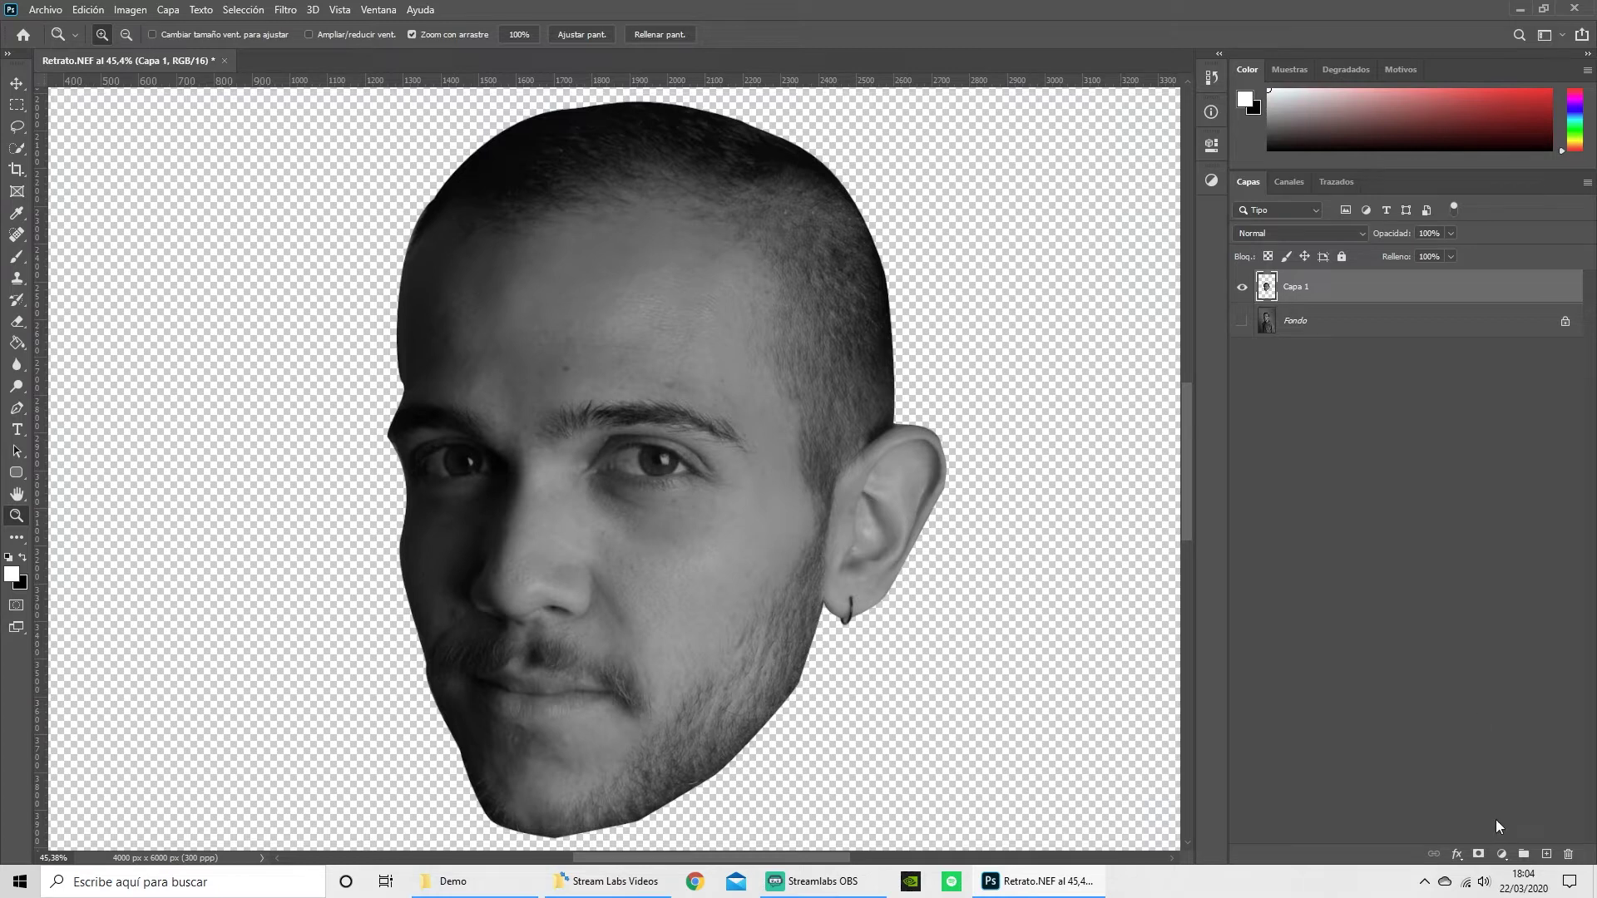
Add a new empty layer above the head and name it Trazos.
left_click(1546, 855)
double_click(1296, 287)
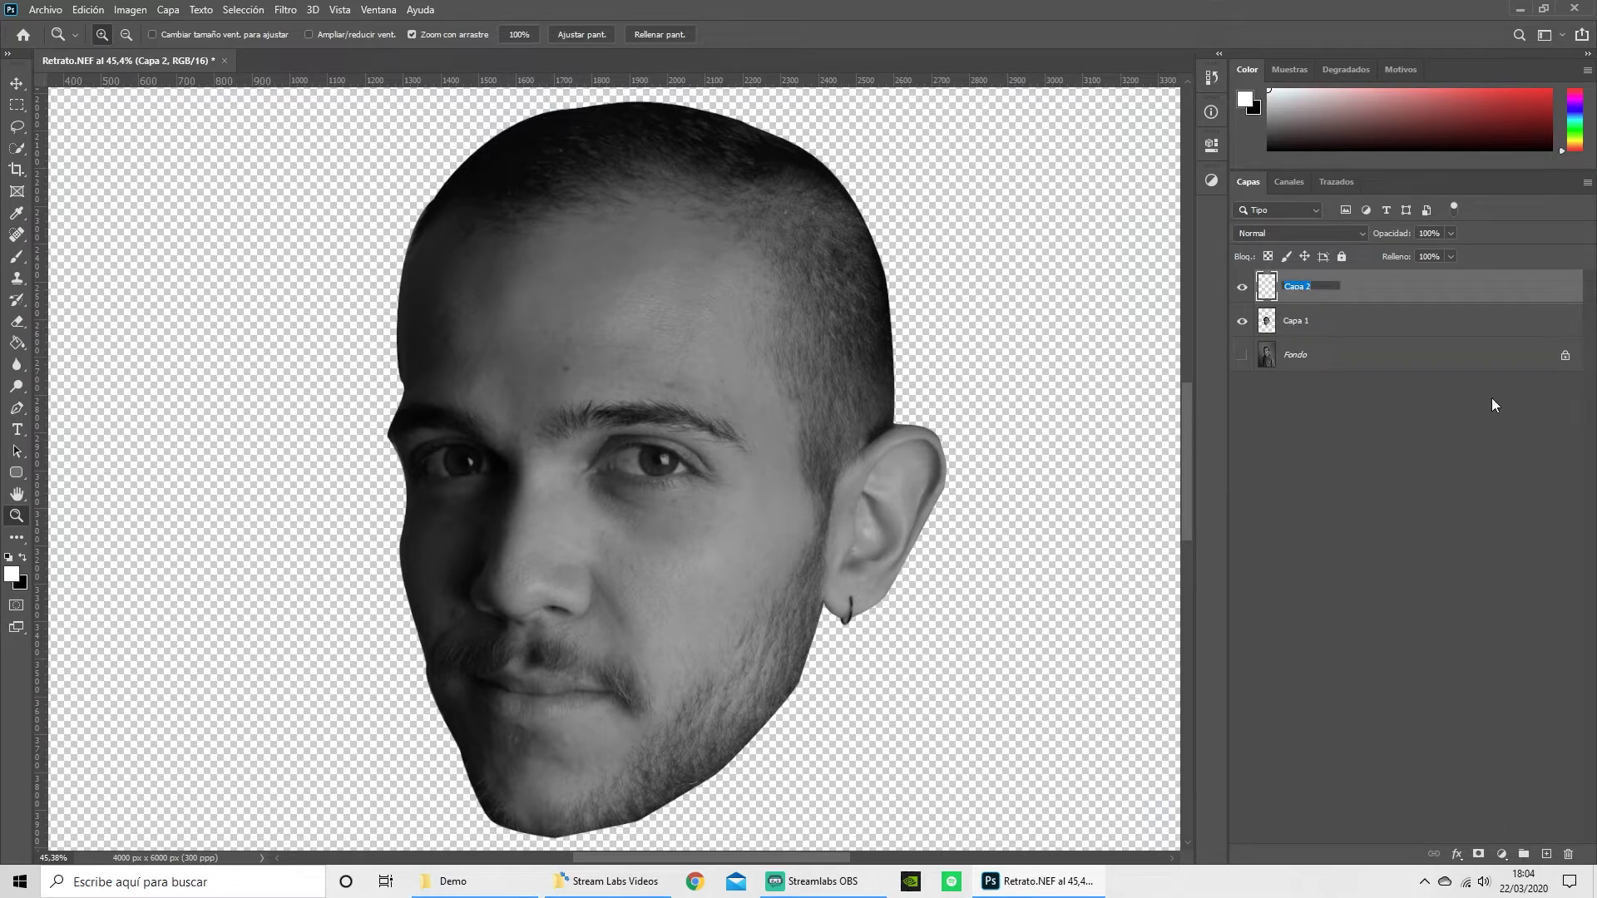
type("Trazos")
key("Return")
Select the Brush tool with a red ad3c3c foreground colour.
left_click(15, 259)
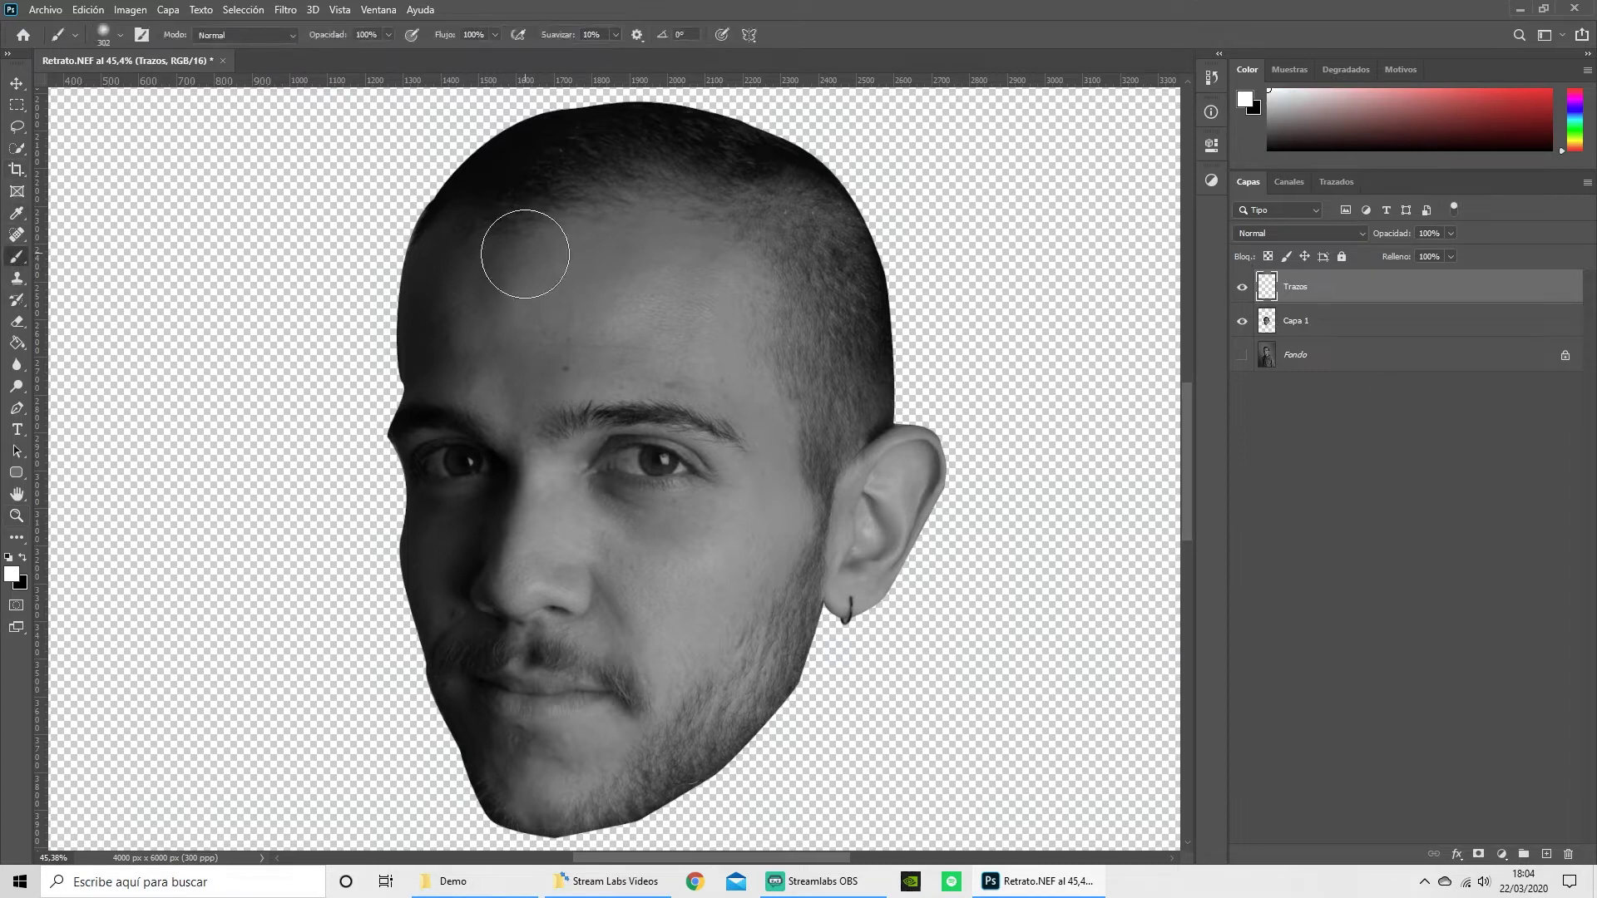
left_click(11, 574)
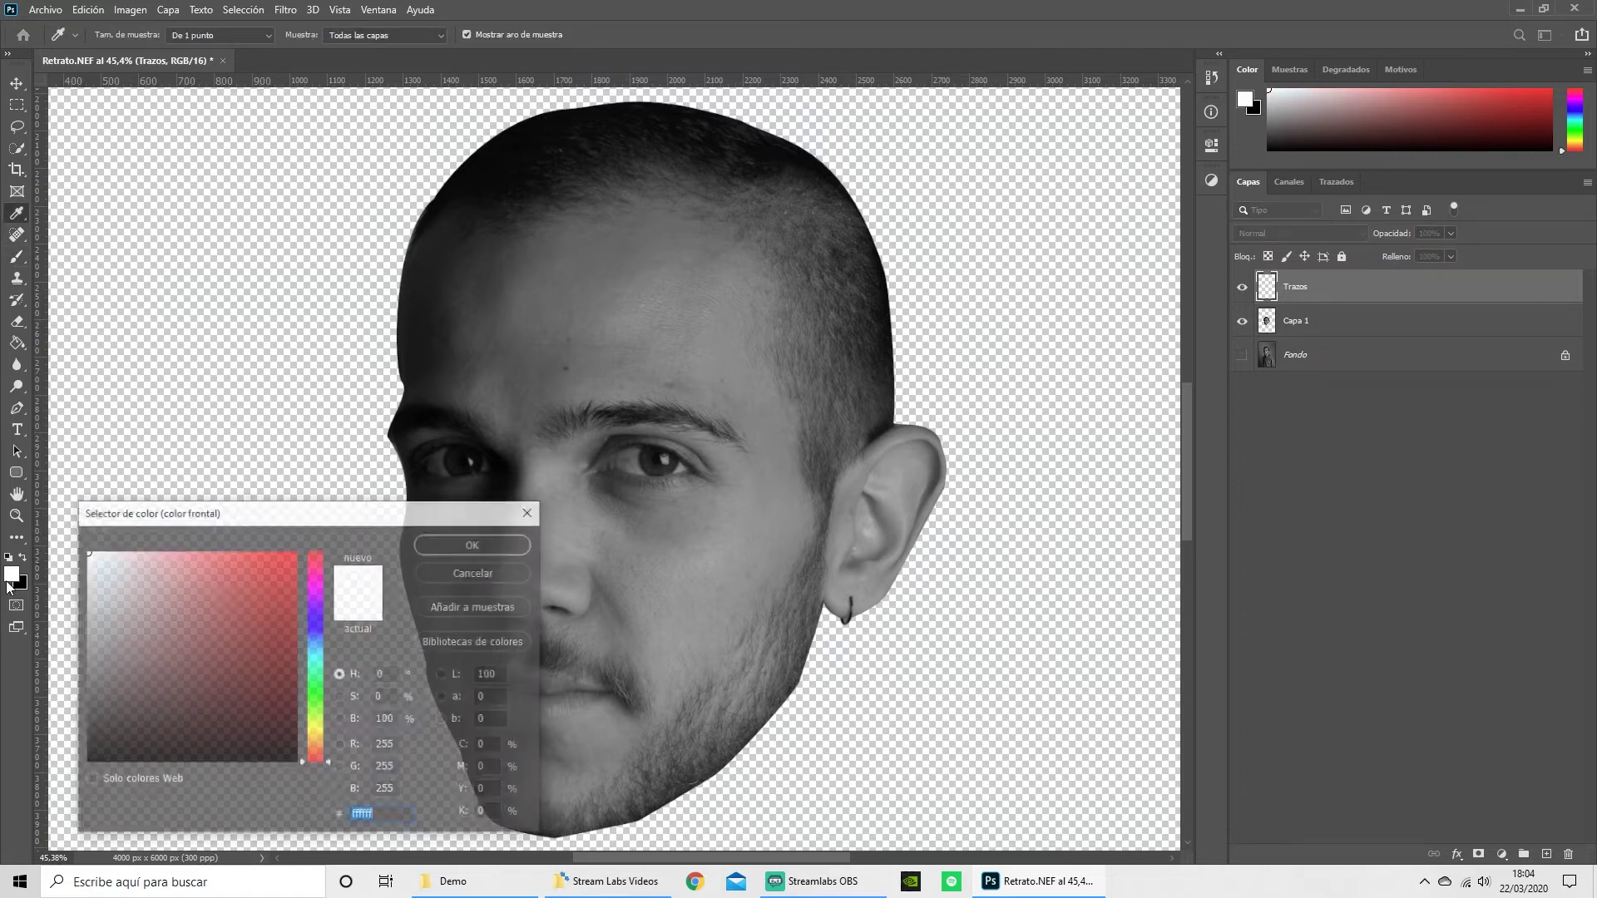
left_click(223, 619)
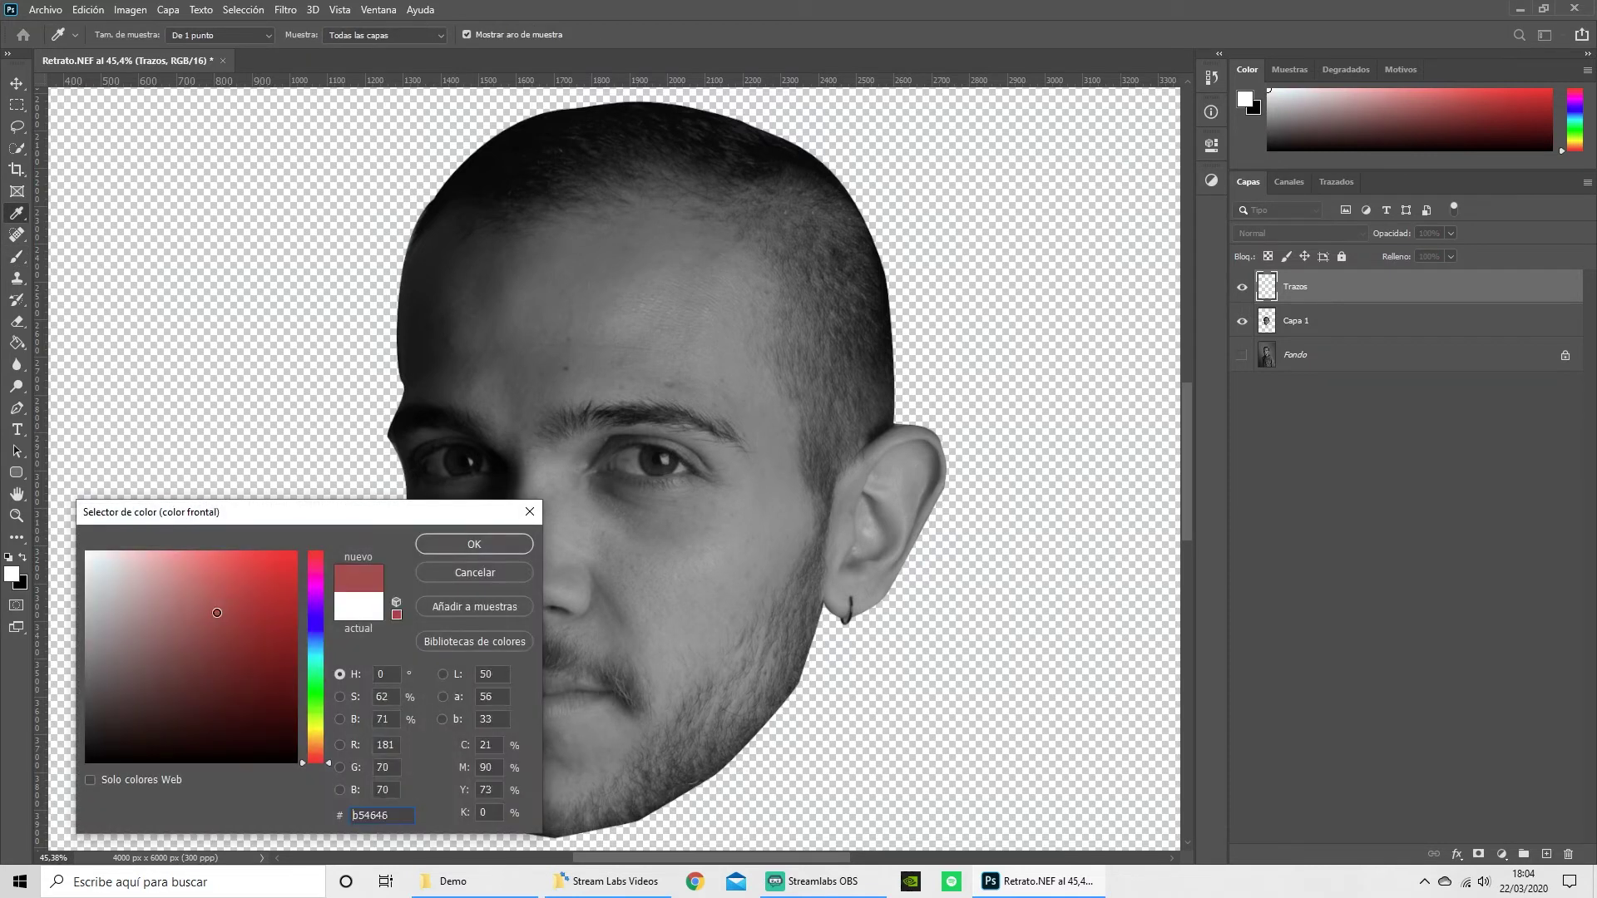
left_click(466, 544)
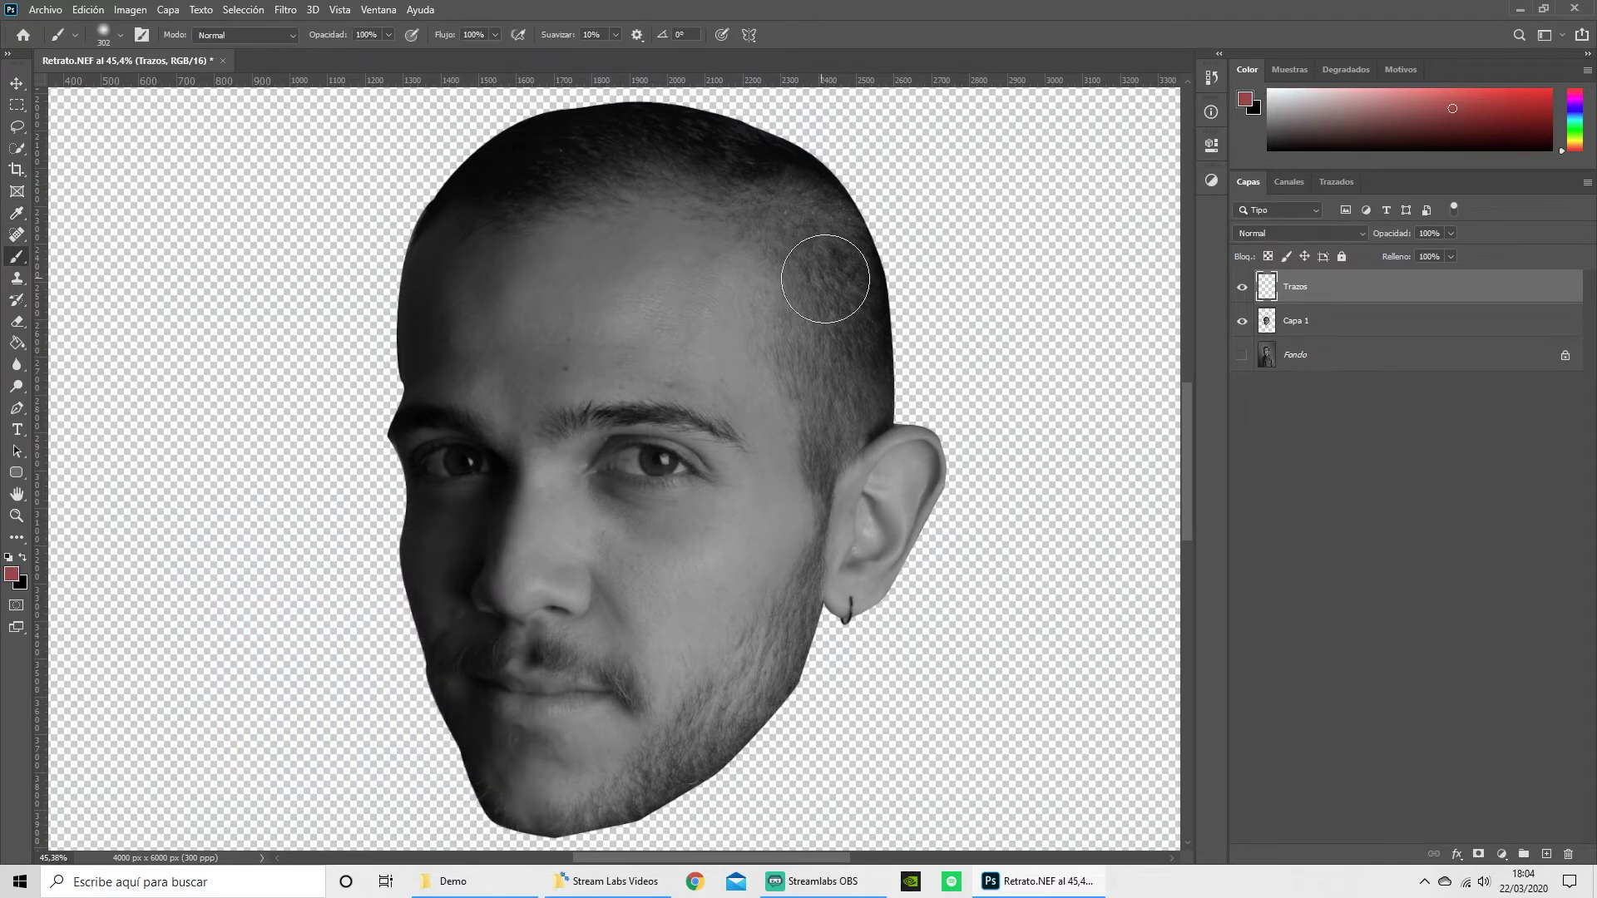
Resize the red brush to a hard-edged tip of about 80 px at 100% hardness.
key("z")
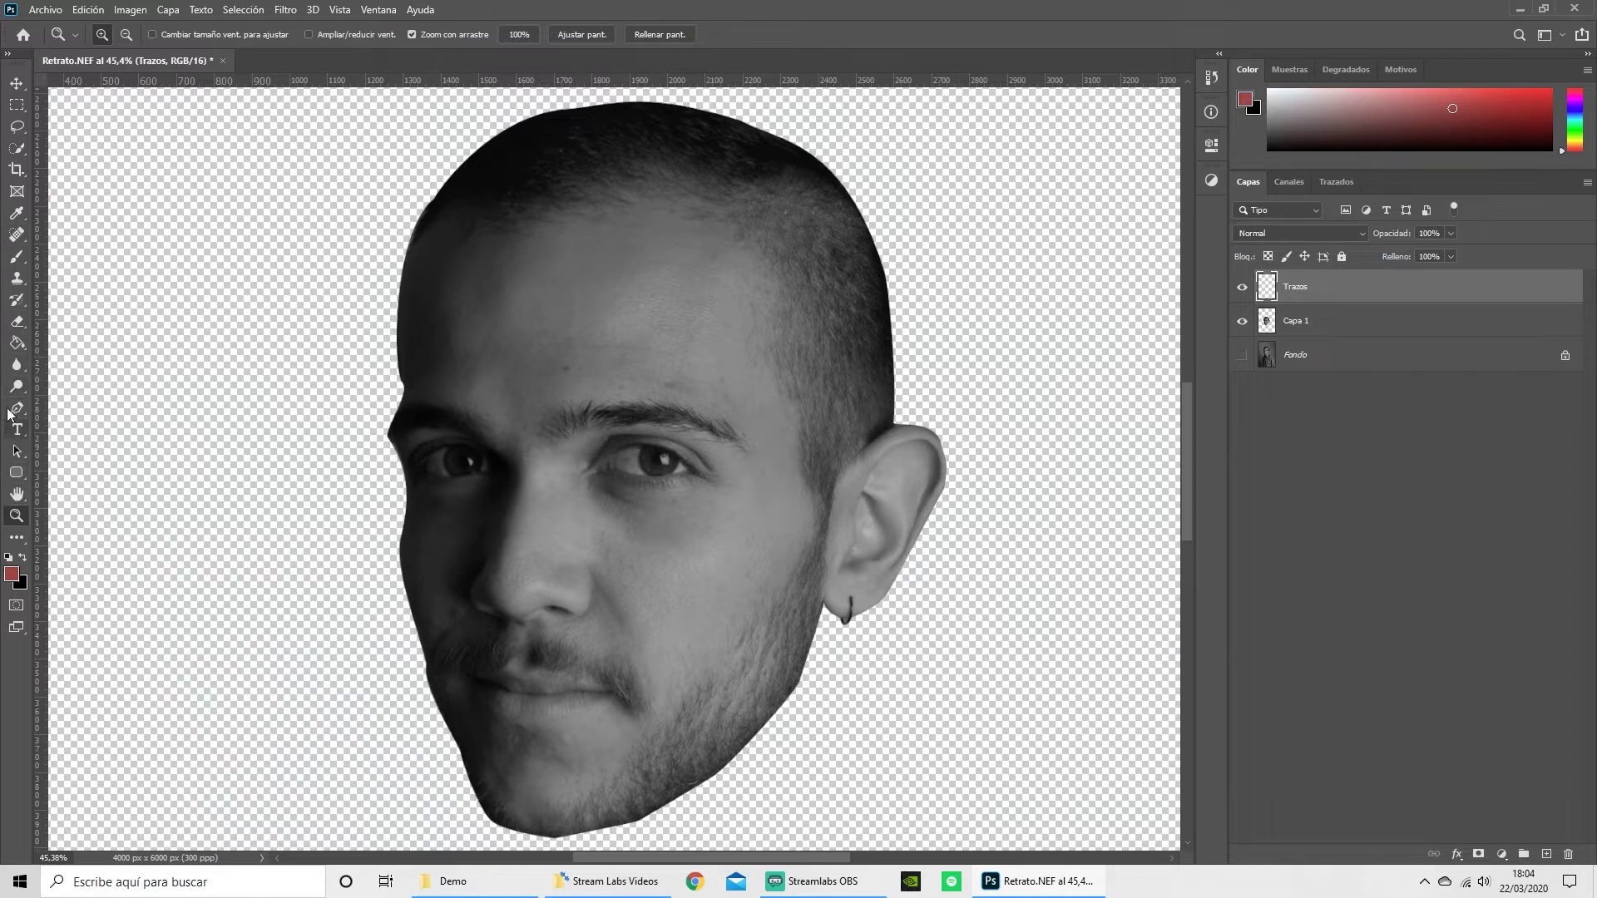
left_click(17, 257)
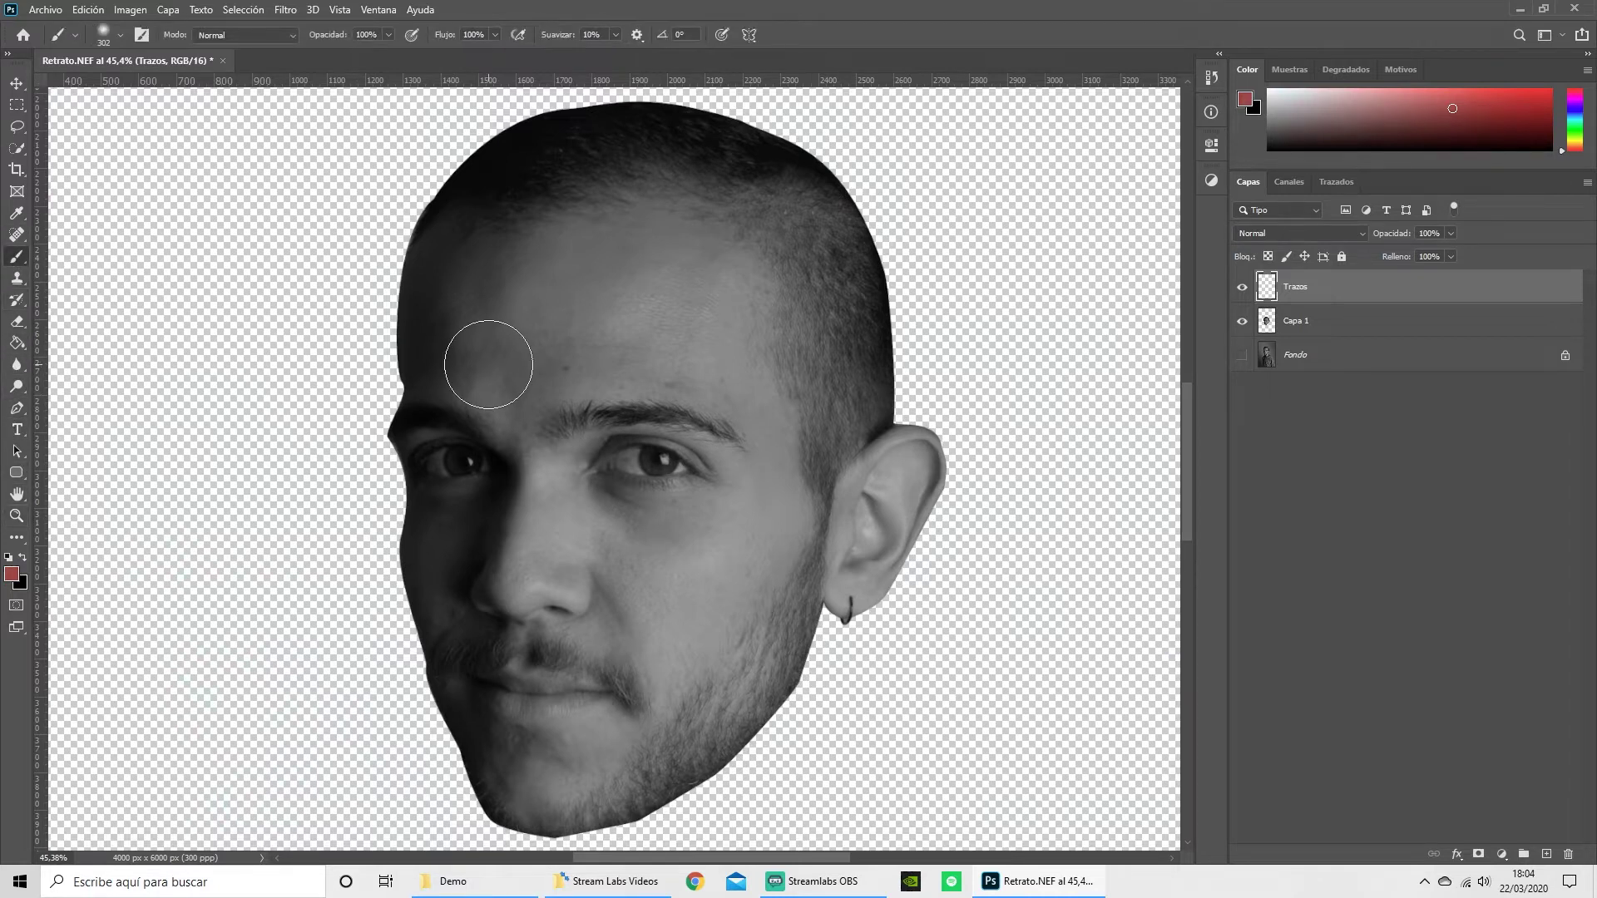
left_click_drag(488, 364, 453, 354)
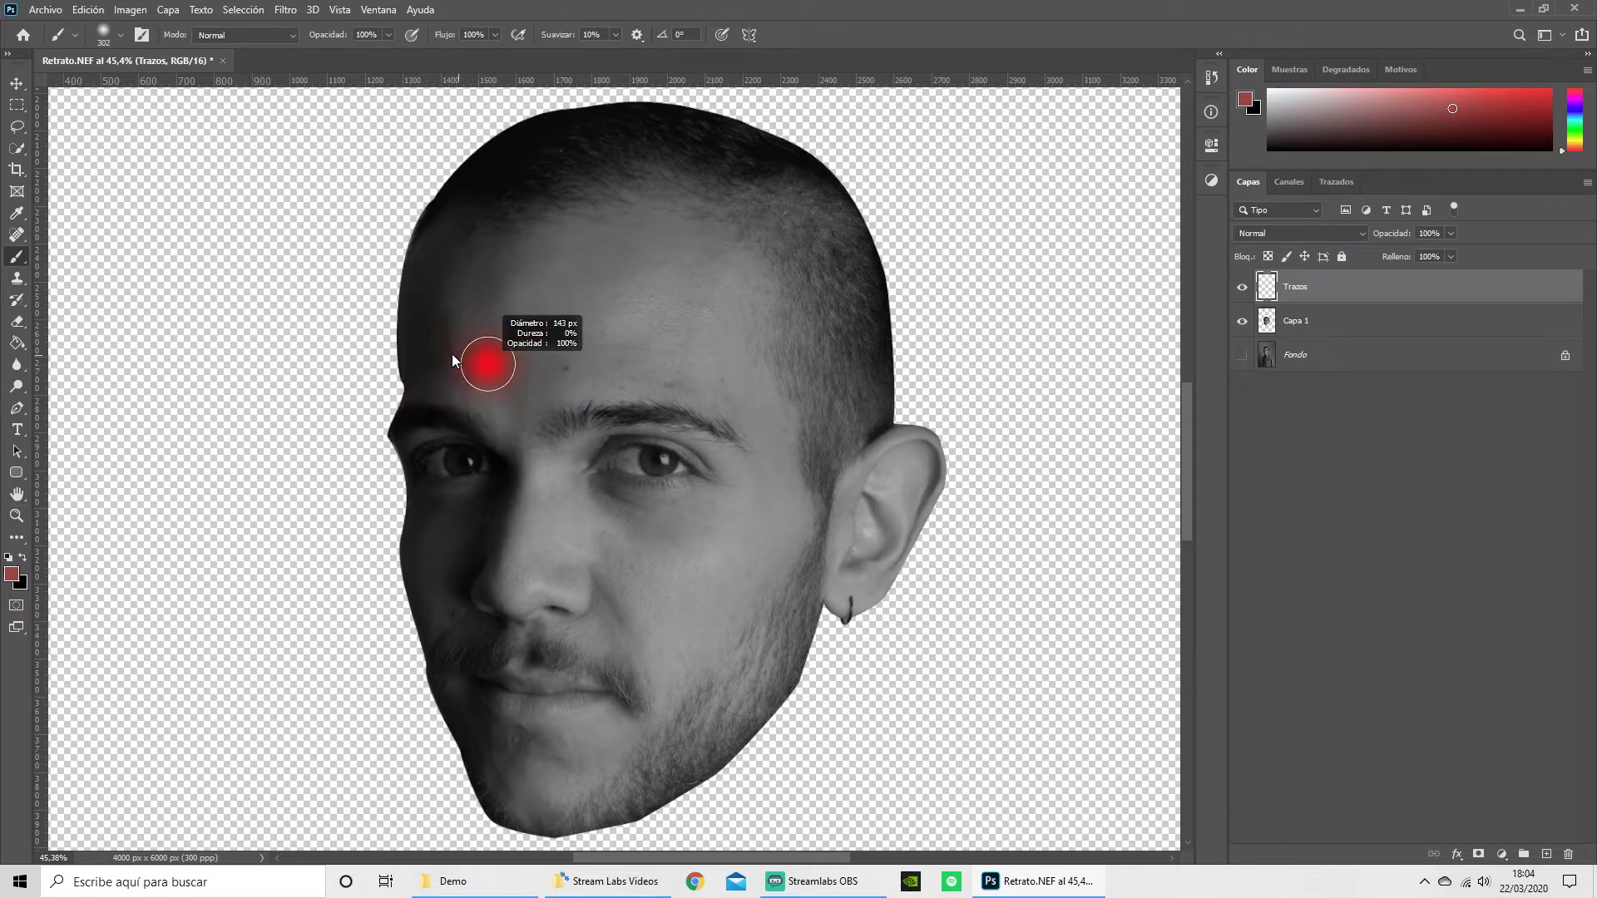
left_click_drag(452, 352, 439, 351)
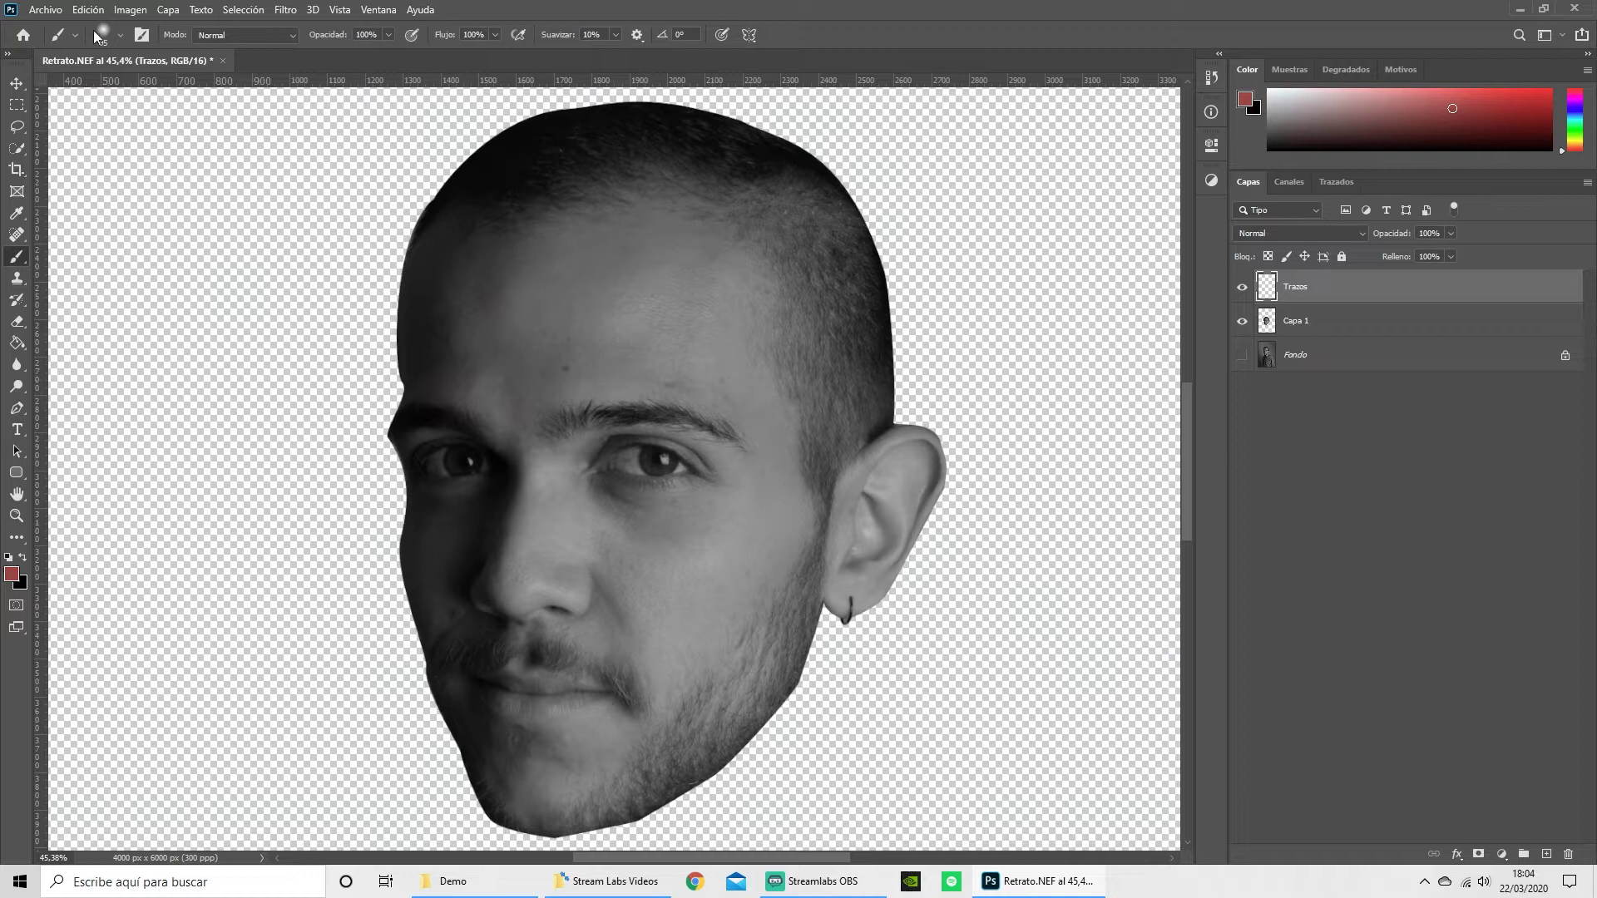
left_click(122, 36)
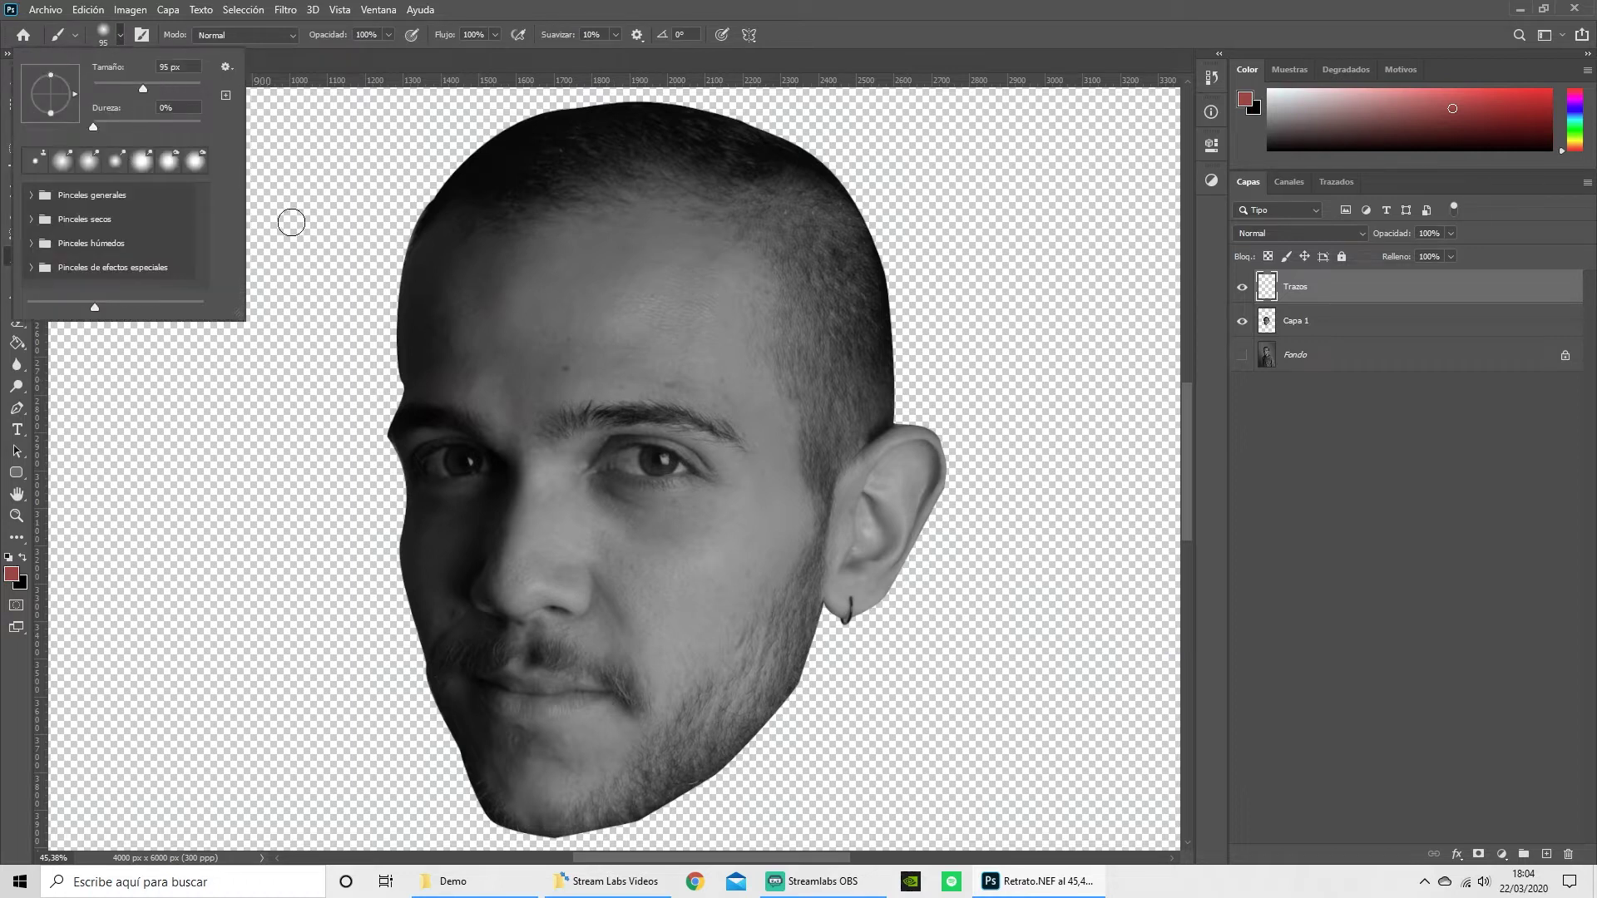
left_click(119, 38)
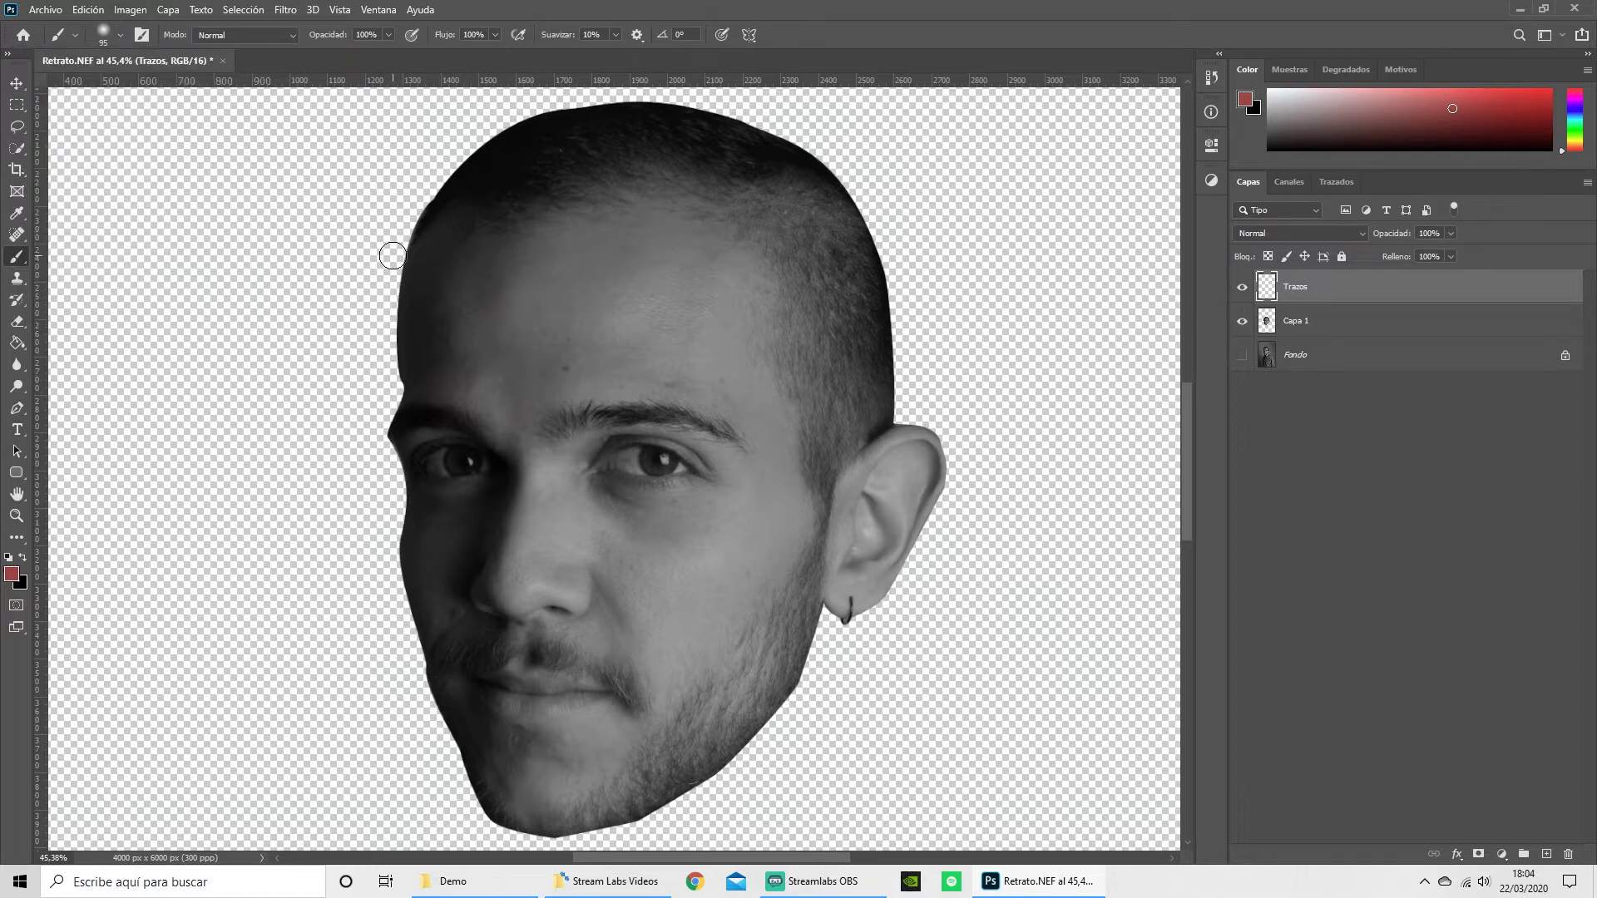
mouse_move(497, 308)
left_mouse_down()
mouse_move(522, 307)
mouse_move(489, 308)
mouse_move(505, 334)
left_mouse_up()
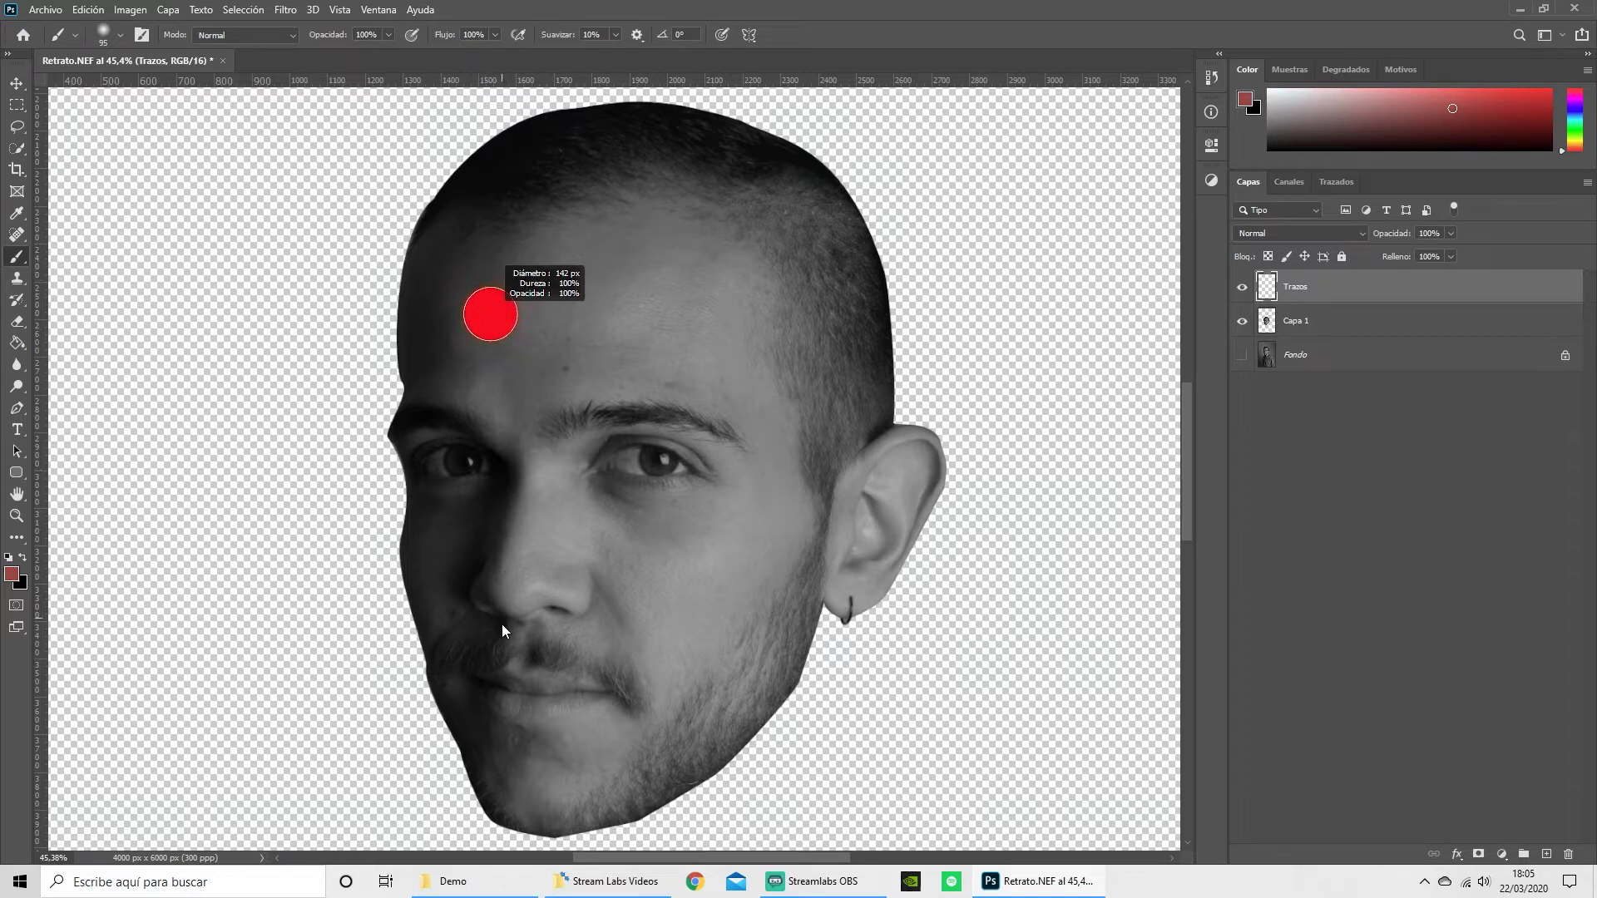
left_click_drag(501, 626, 487, 621)
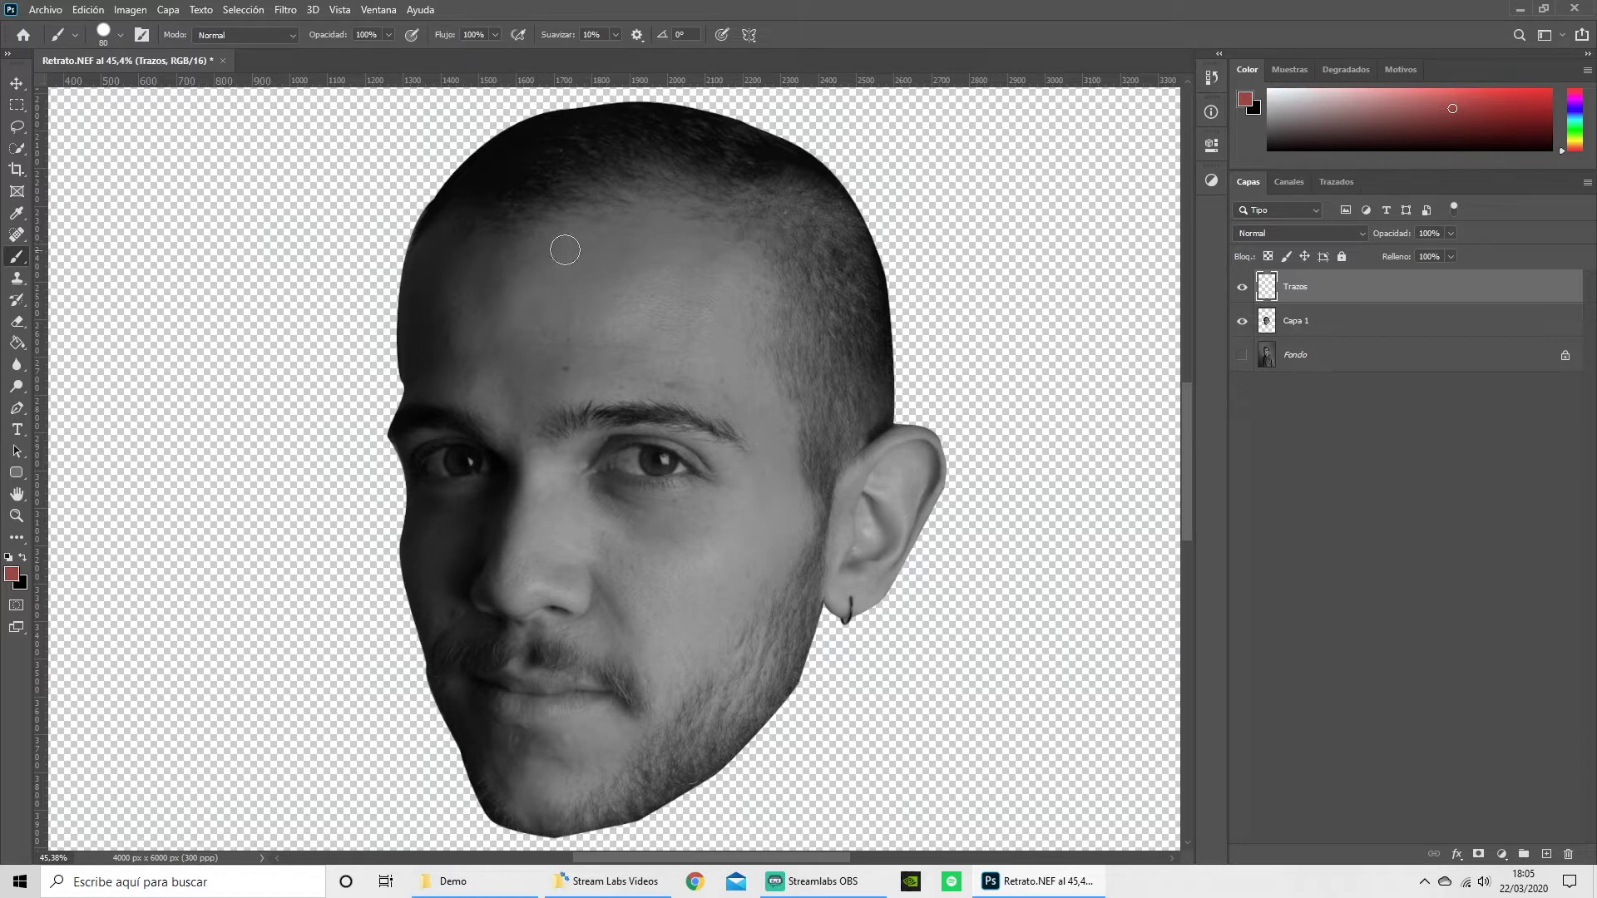
Paint red strokes across the forehead, crown, cheeks and chin, redoing the chin stroke.
left_click_drag(333, 250, 908, 235)
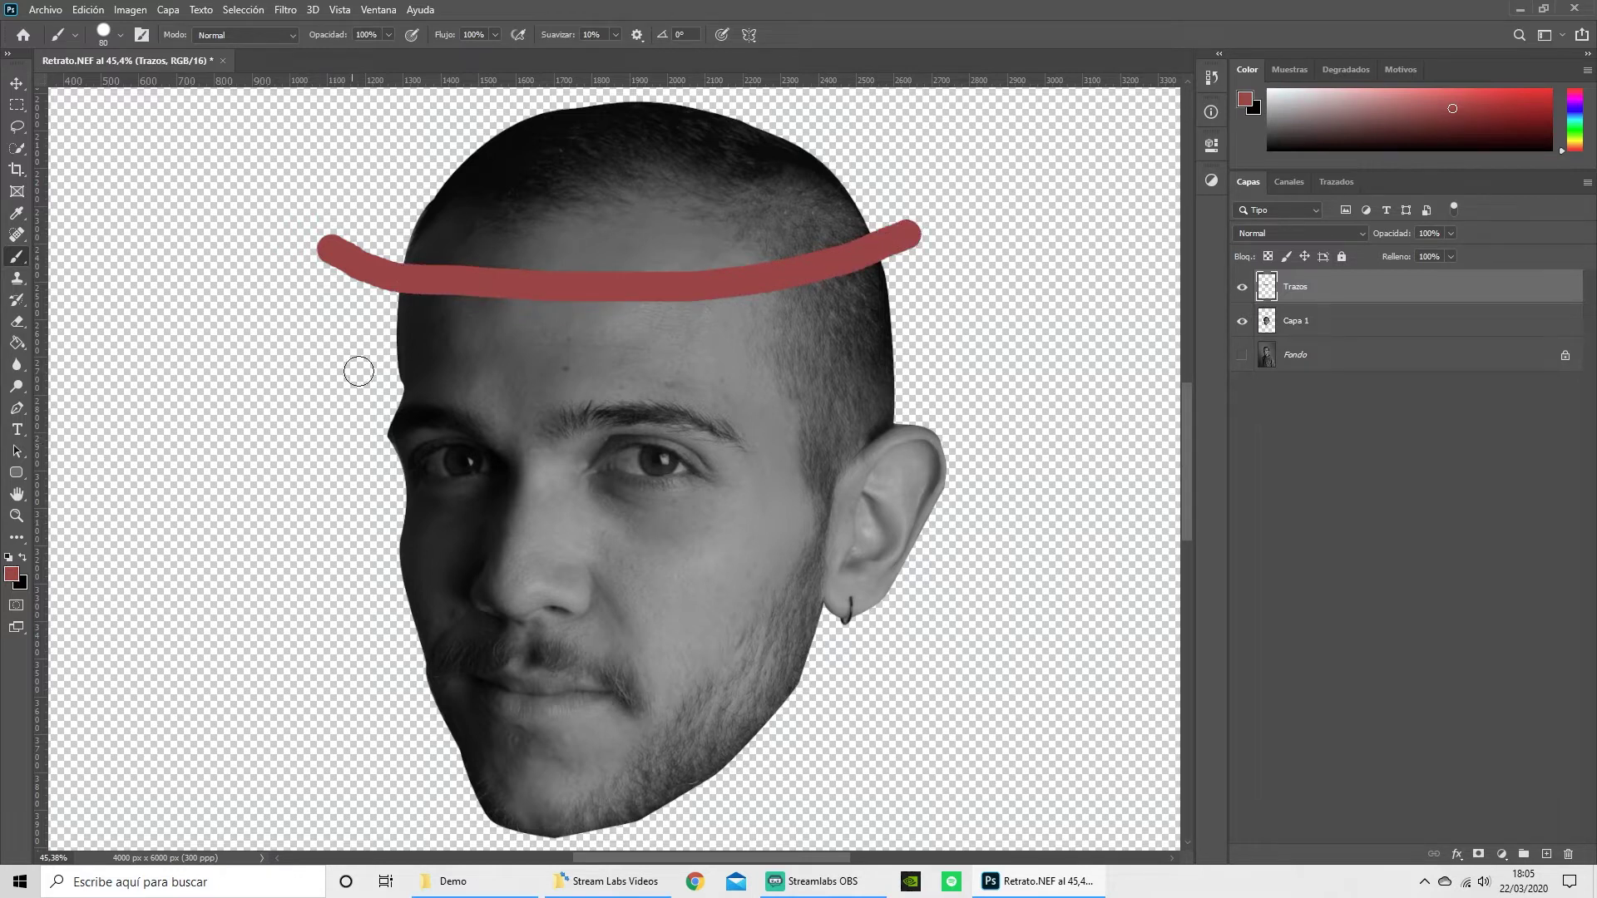
left_click_drag(413, 172, 861, 149)
mouse_move(378, 530)
left_mouse_down()
mouse_move(758, 532)
mouse_move(1007, 475)
left_mouse_up()
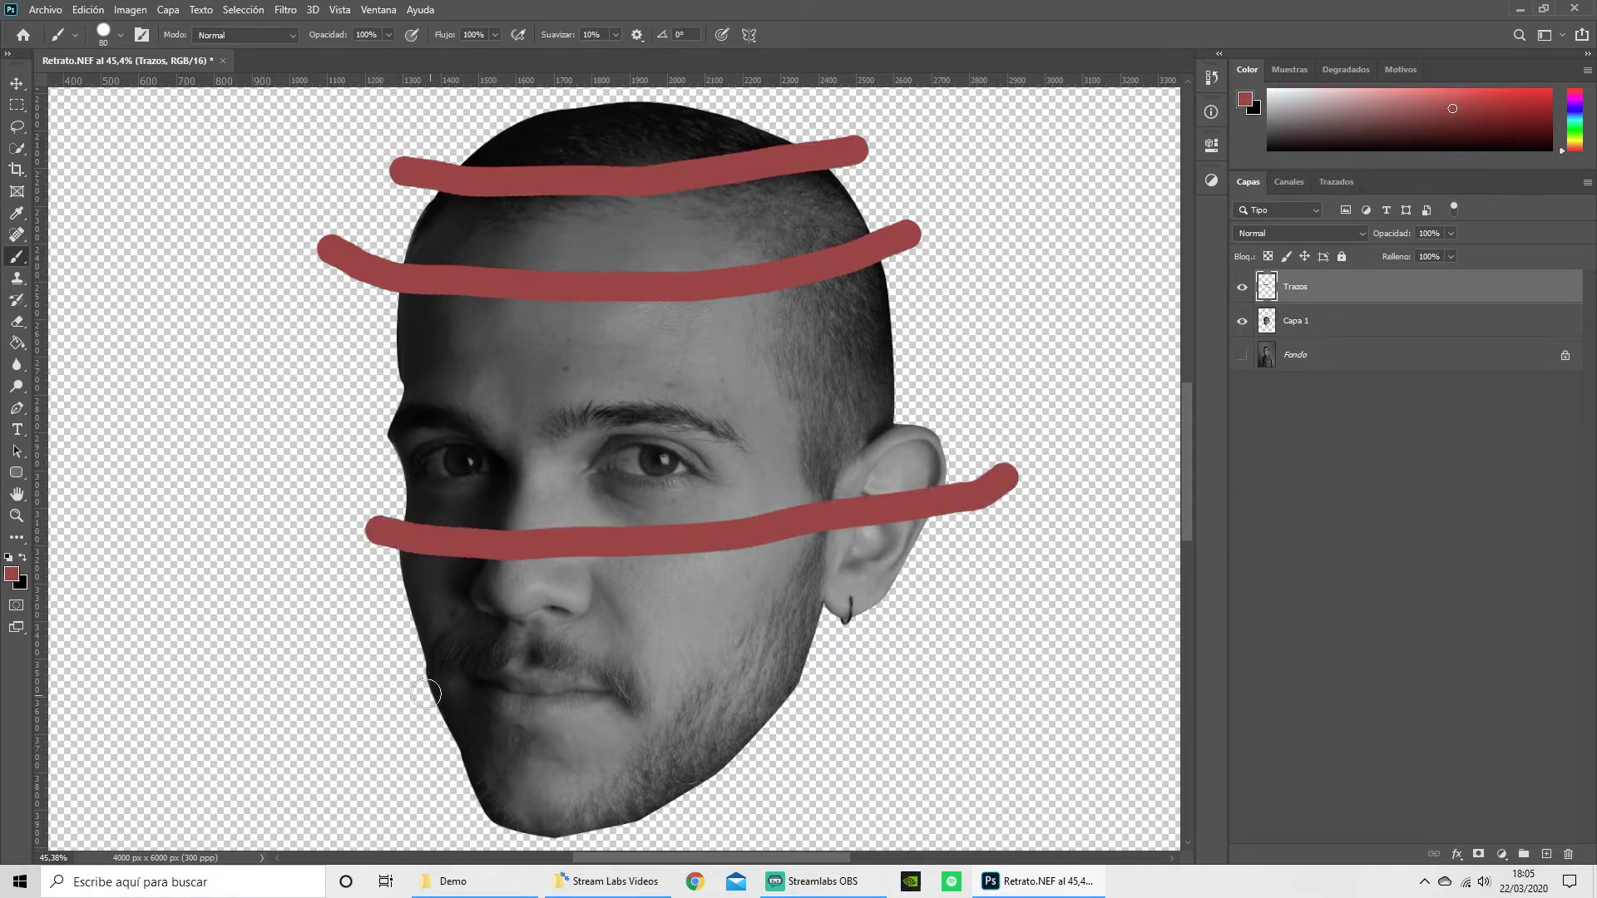
mouse_move(406, 757)
left_mouse_down()
mouse_move(582, 753)
mouse_move(824, 705)
left_mouse_up()
left_click(862, 706)
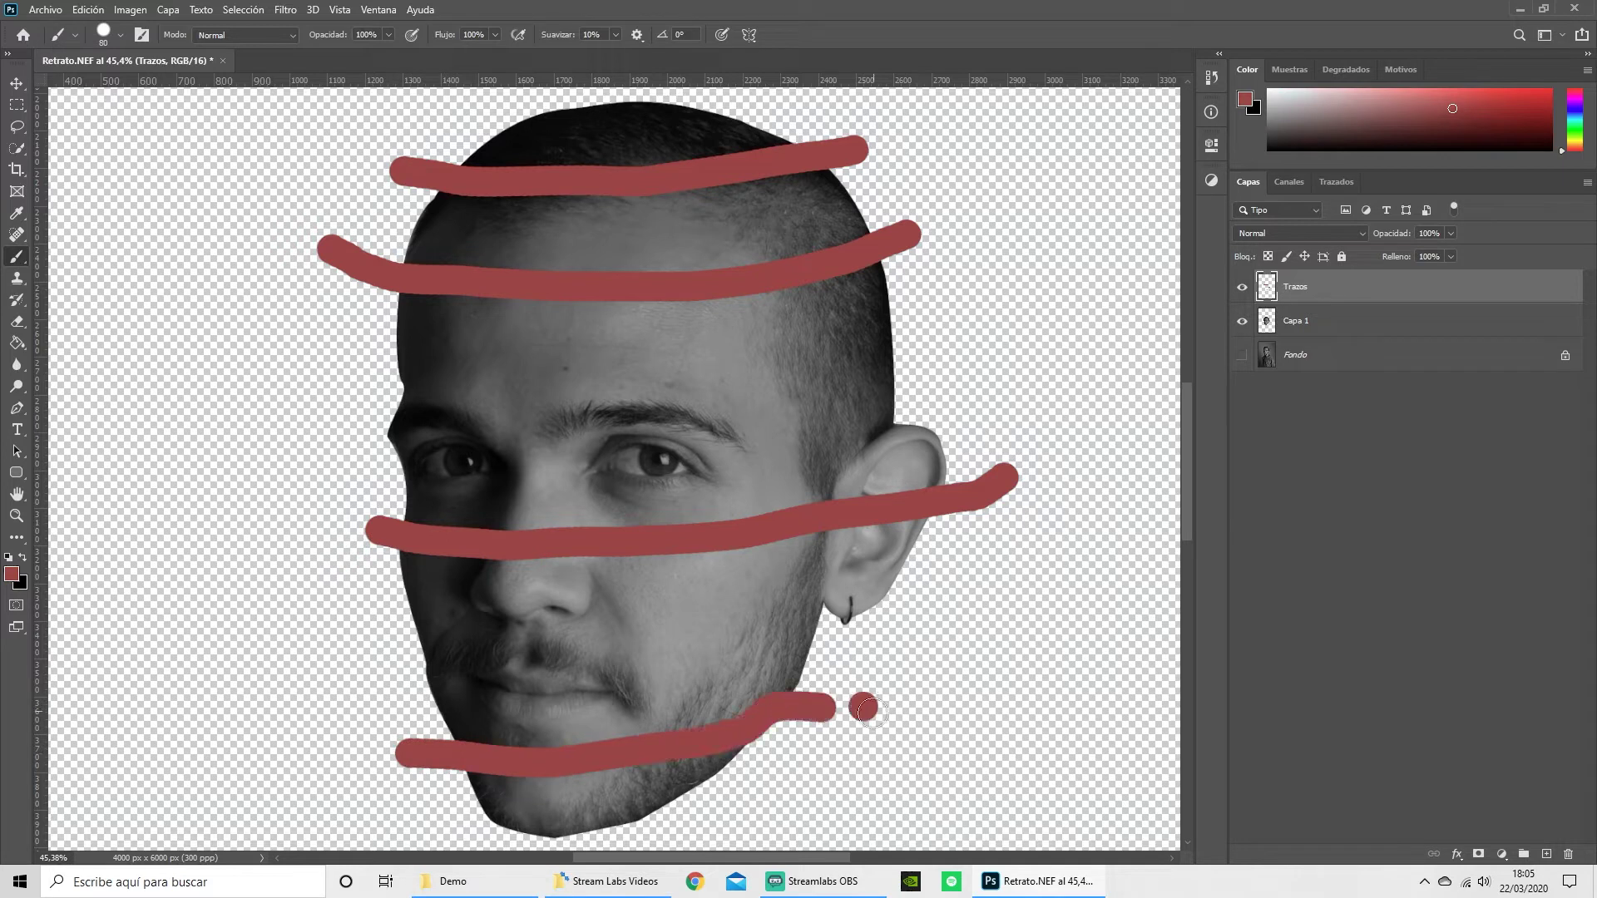
key("ctrl+z")
key("ctrl+z")
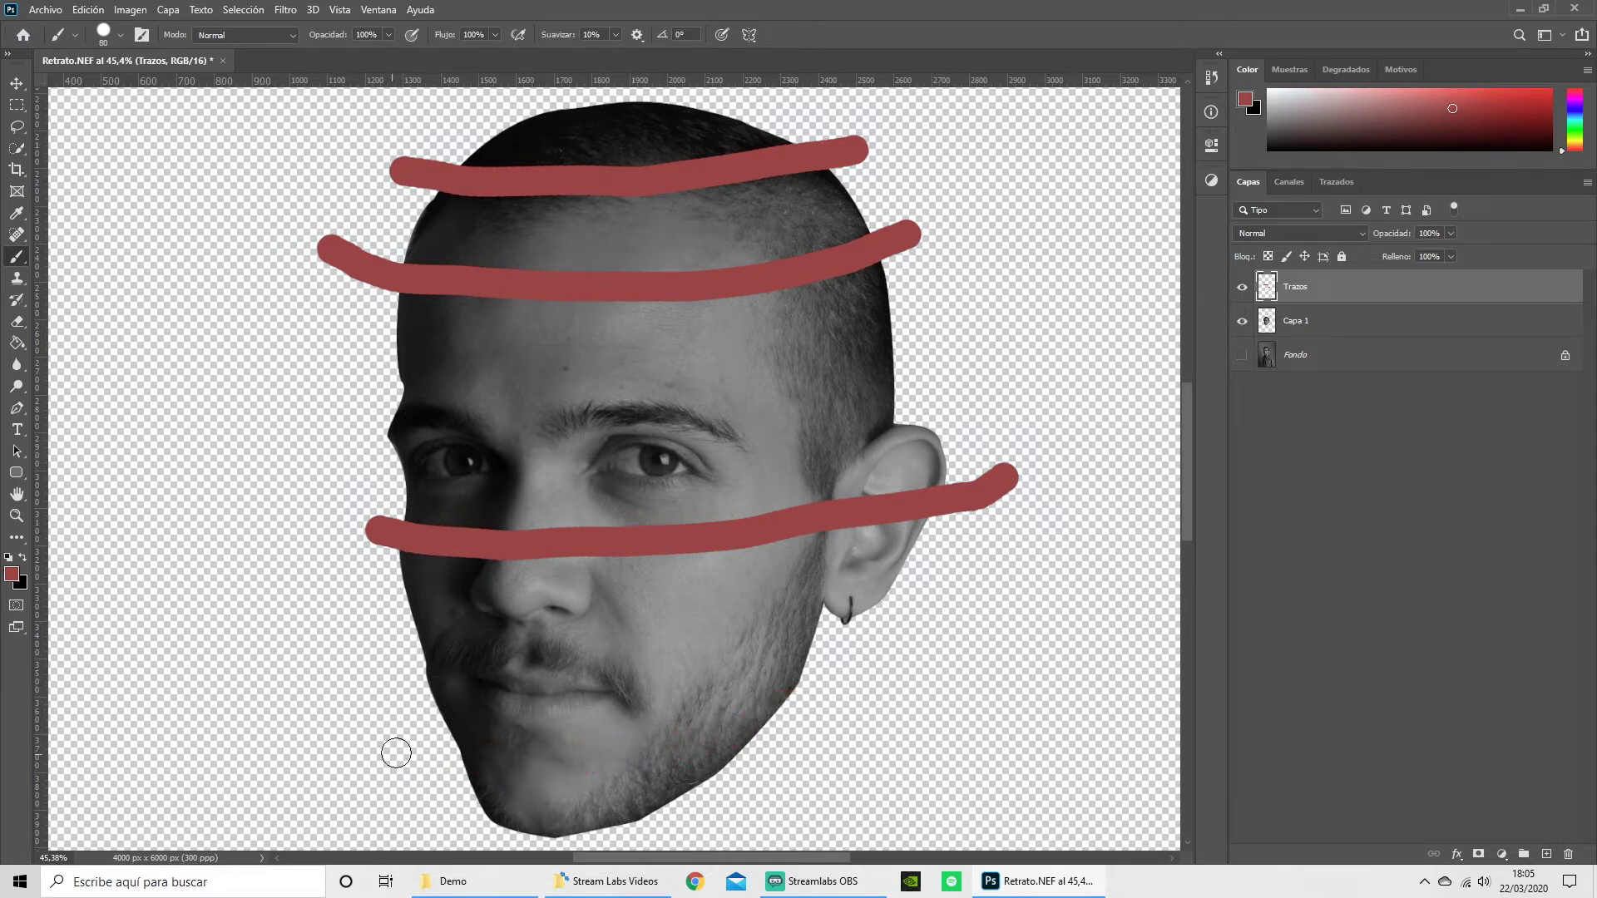
mouse_move(405, 755)
left_mouse_down()
mouse_move(550, 767)
mouse_move(911, 732)
left_mouse_up()
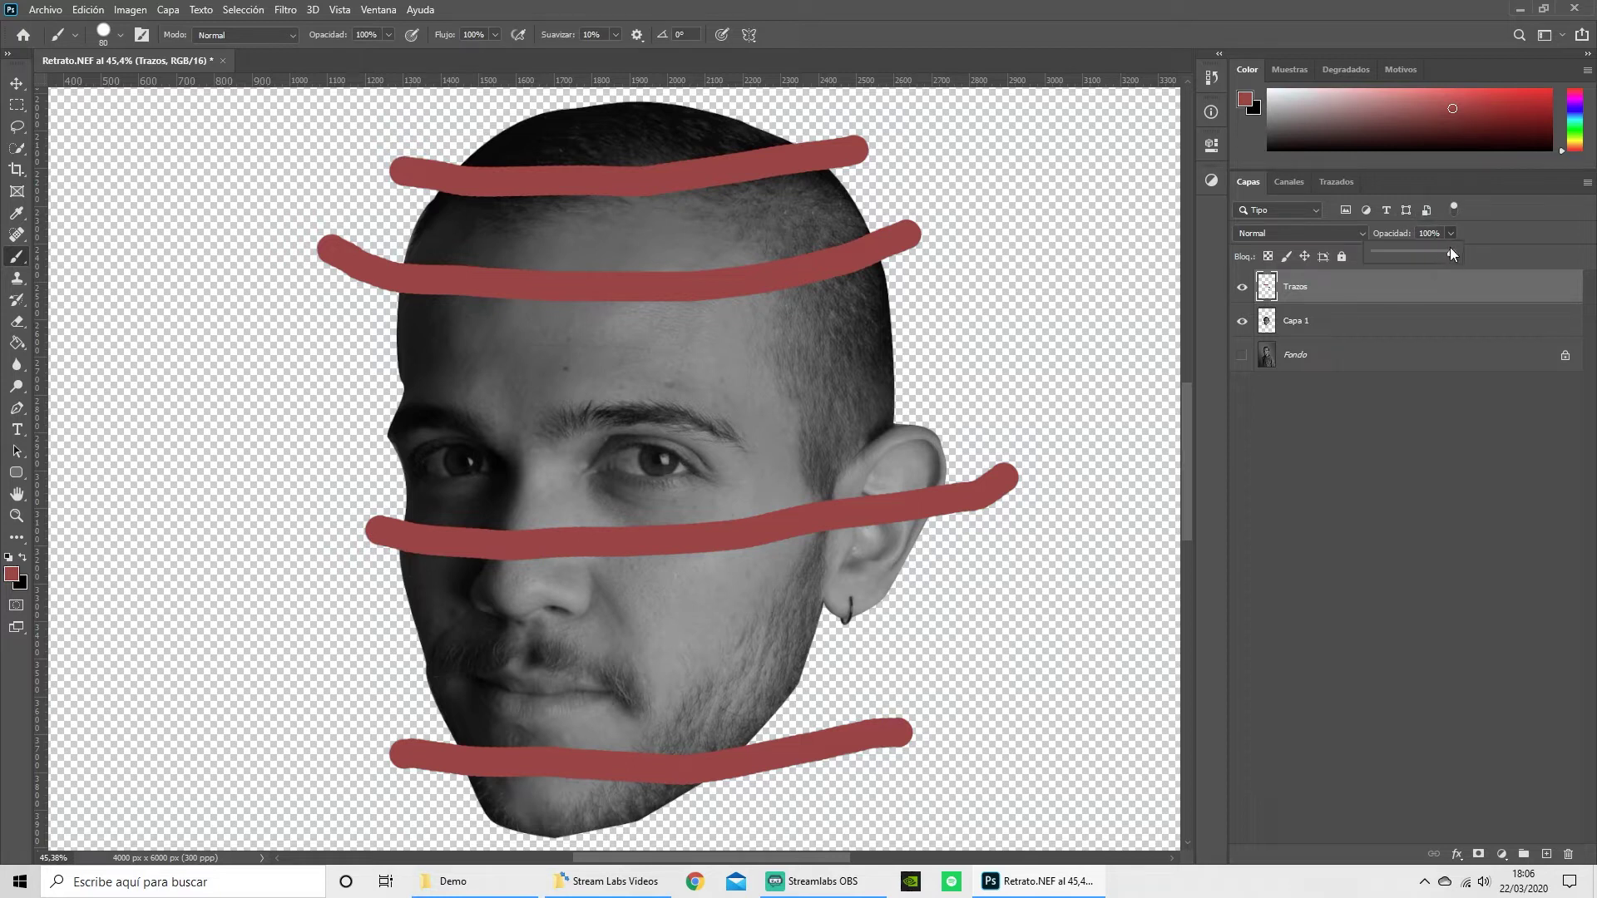
Lower the Trazos layer opacity to 50% and reselect Capa 1.
left_click(1413, 248)
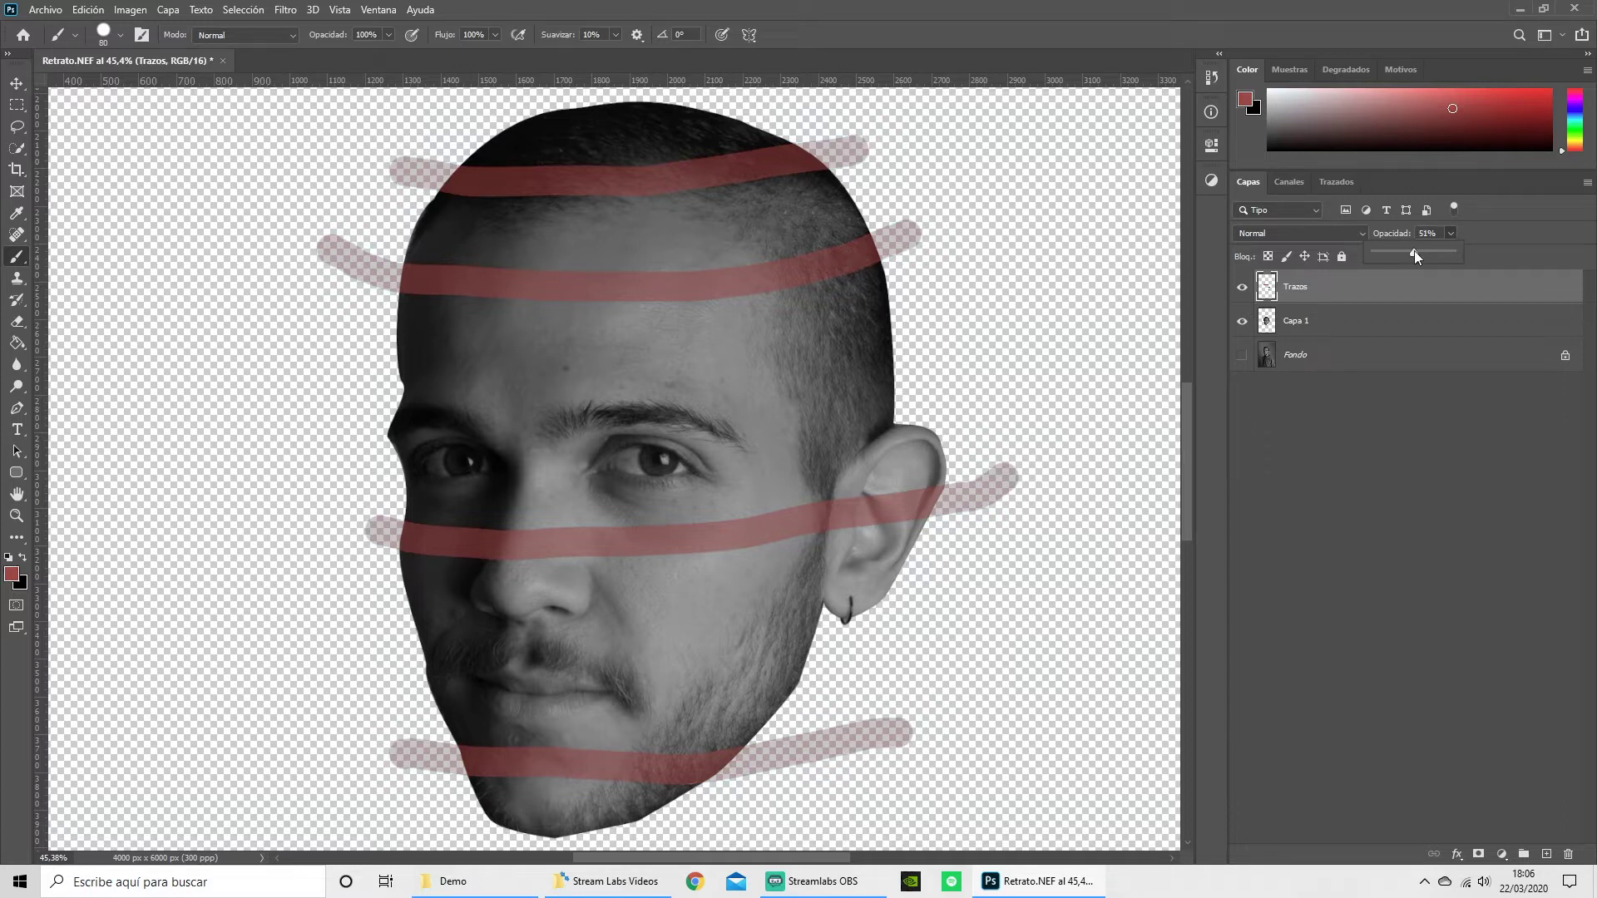
left_click(1445, 223)
left_click(1293, 324)
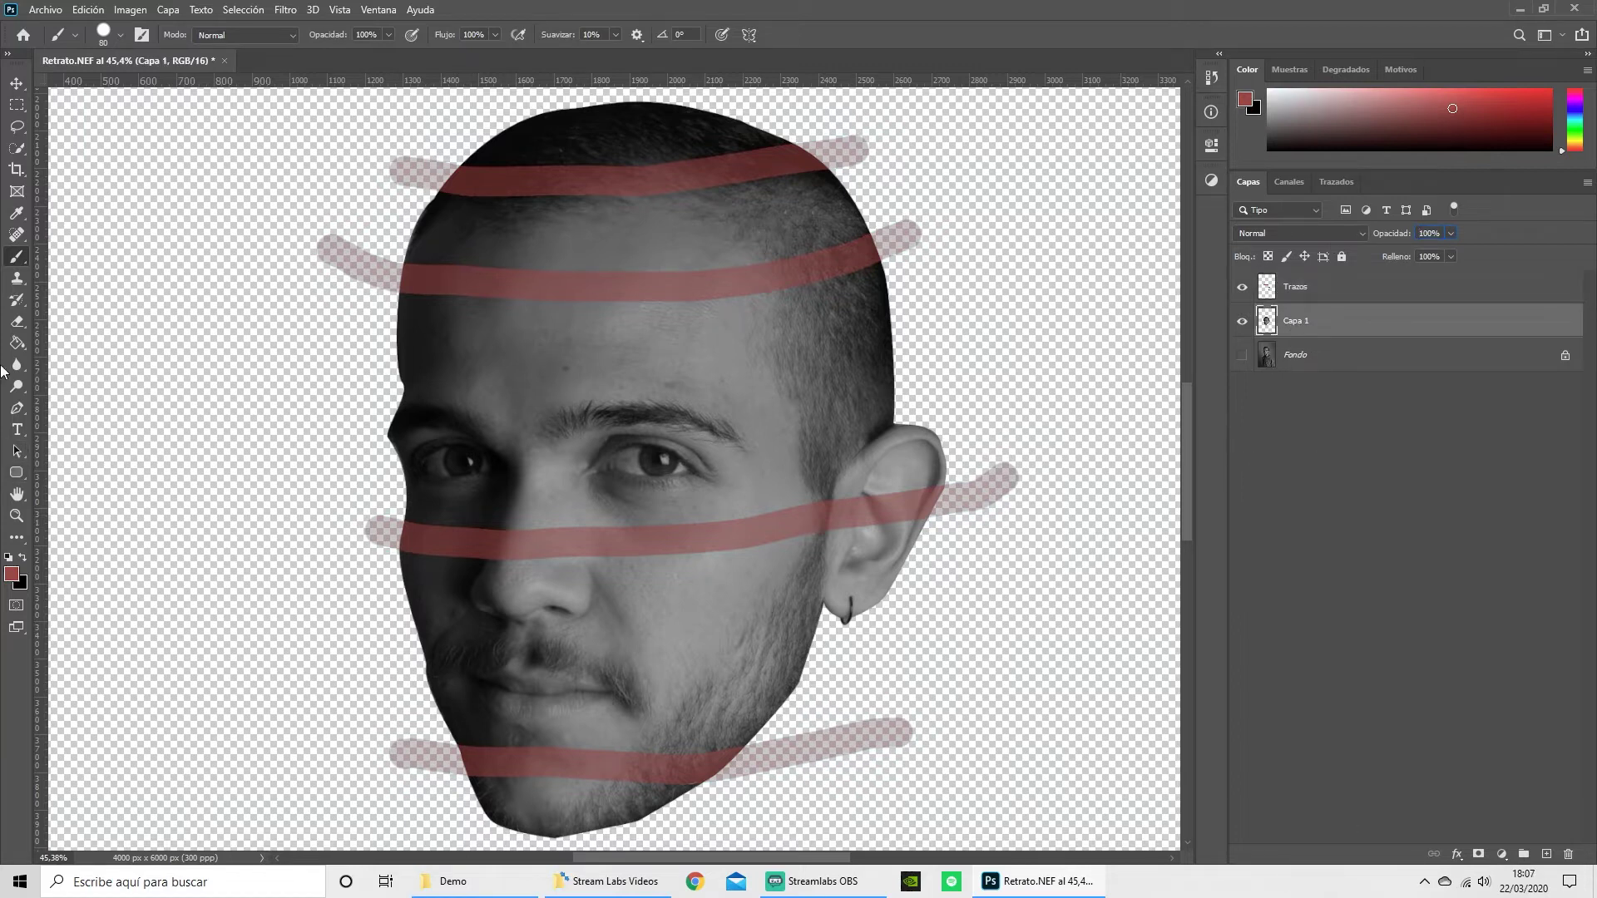
Draw a closed pen path along the top red stroke and over the crown.
left_click(20, 416)
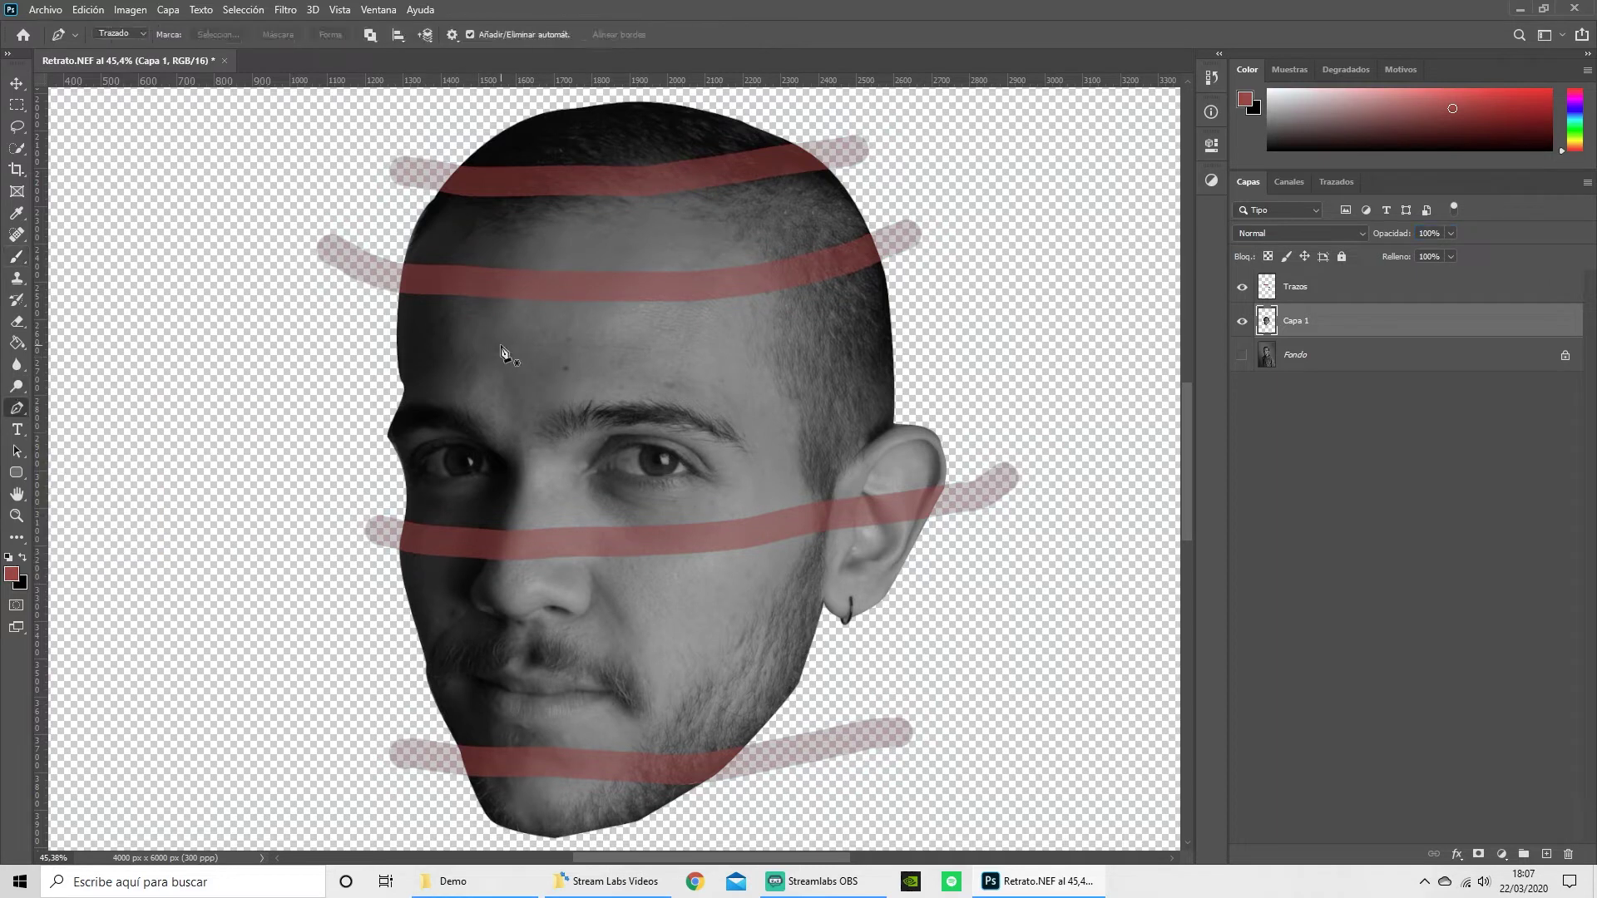
scroll(566, 304, "up", 2)
scroll(581, 524, "up", 2)
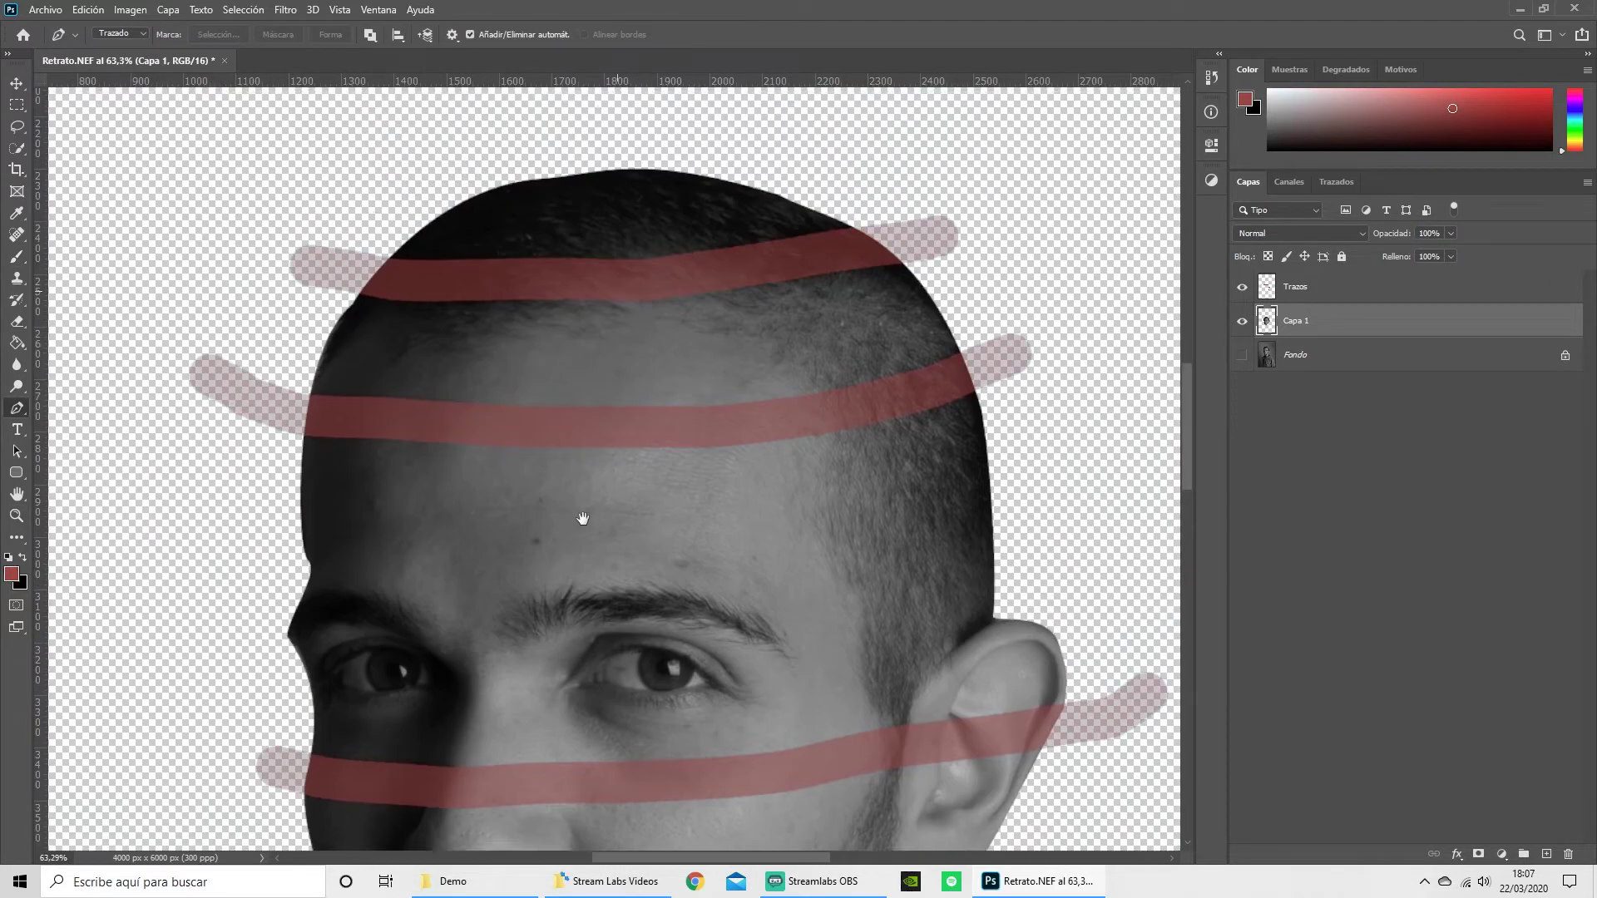
scroll(592, 585, "up", 2)
scroll(407, 383, "down", 1)
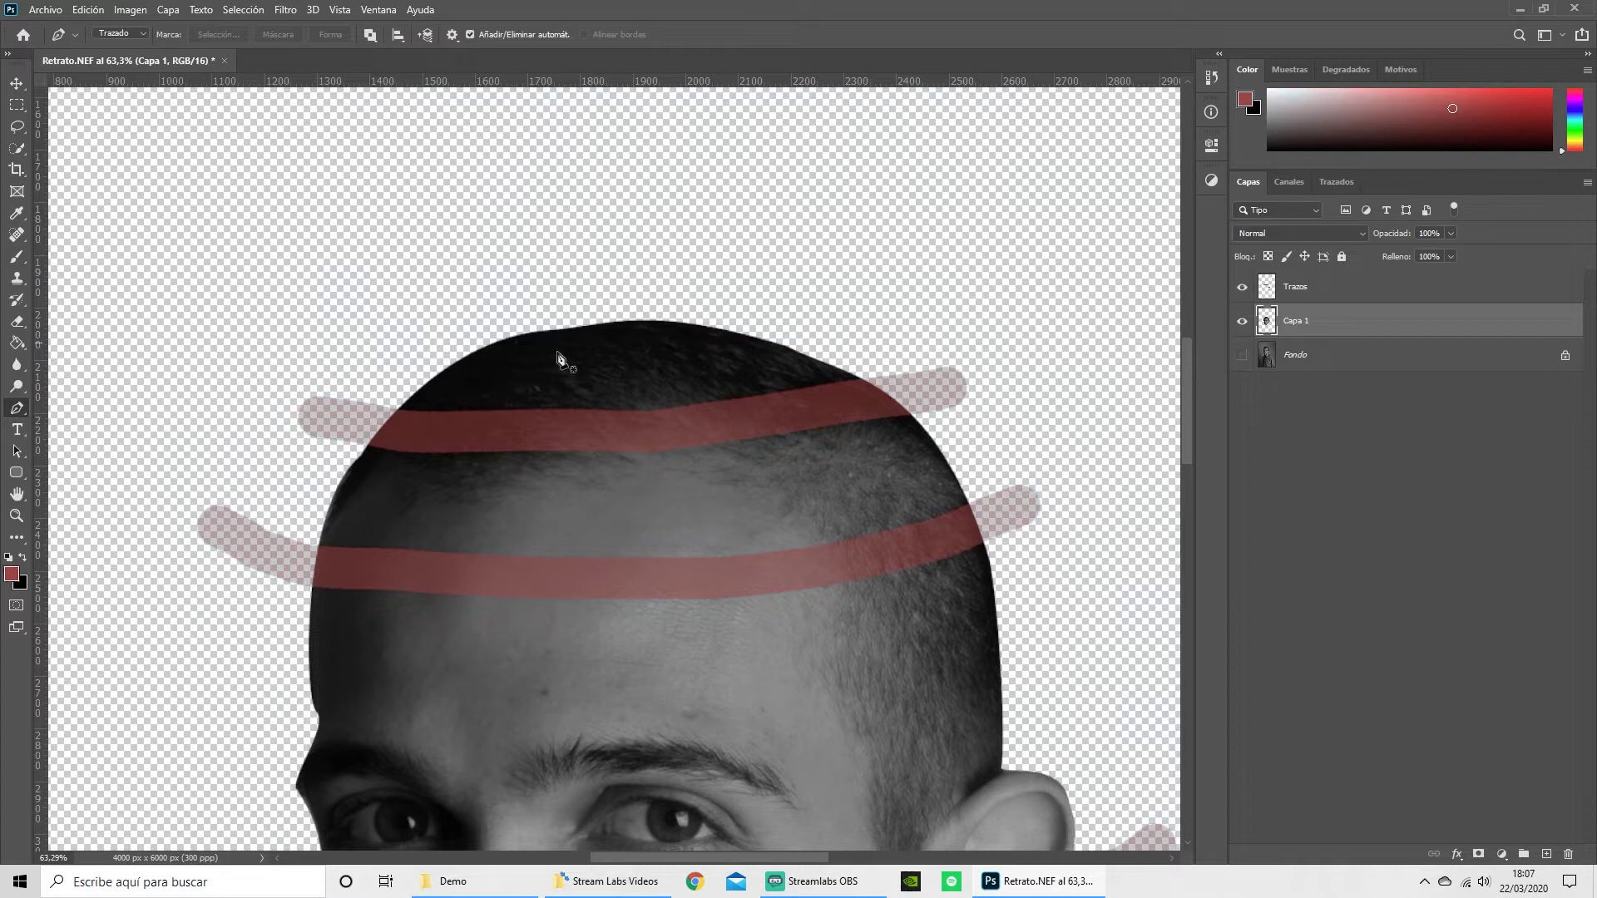
left_click(324, 406)
left_click_drag(596, 435, 663, 422)
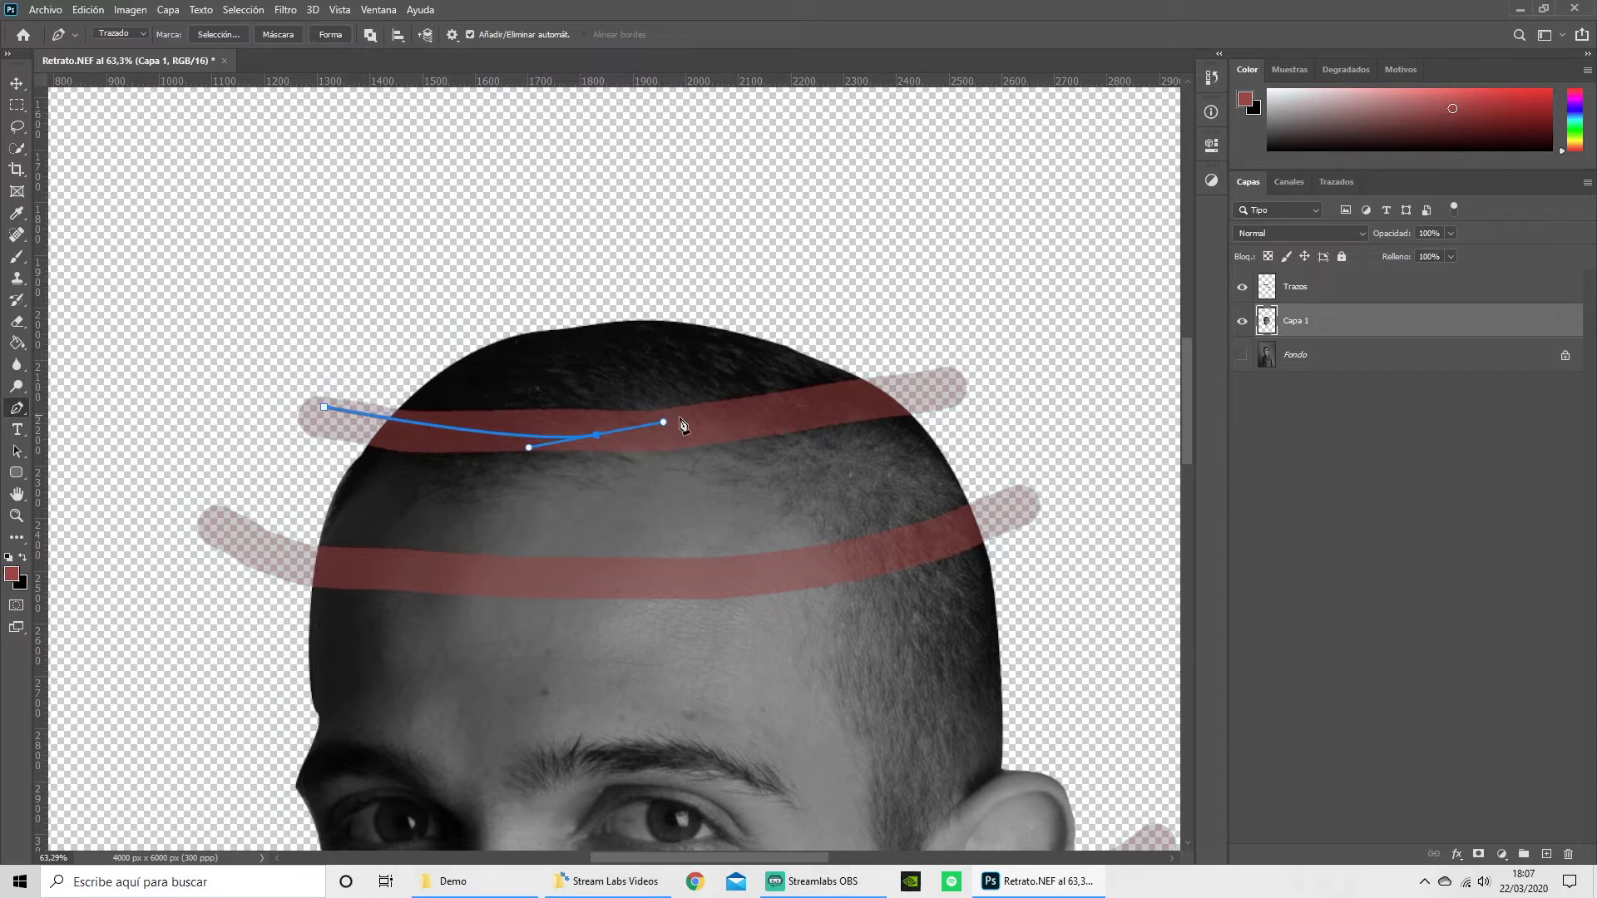
left_click_drag(663, 422, 665, 428)
left_click_drag(946, 379, 992, 365)
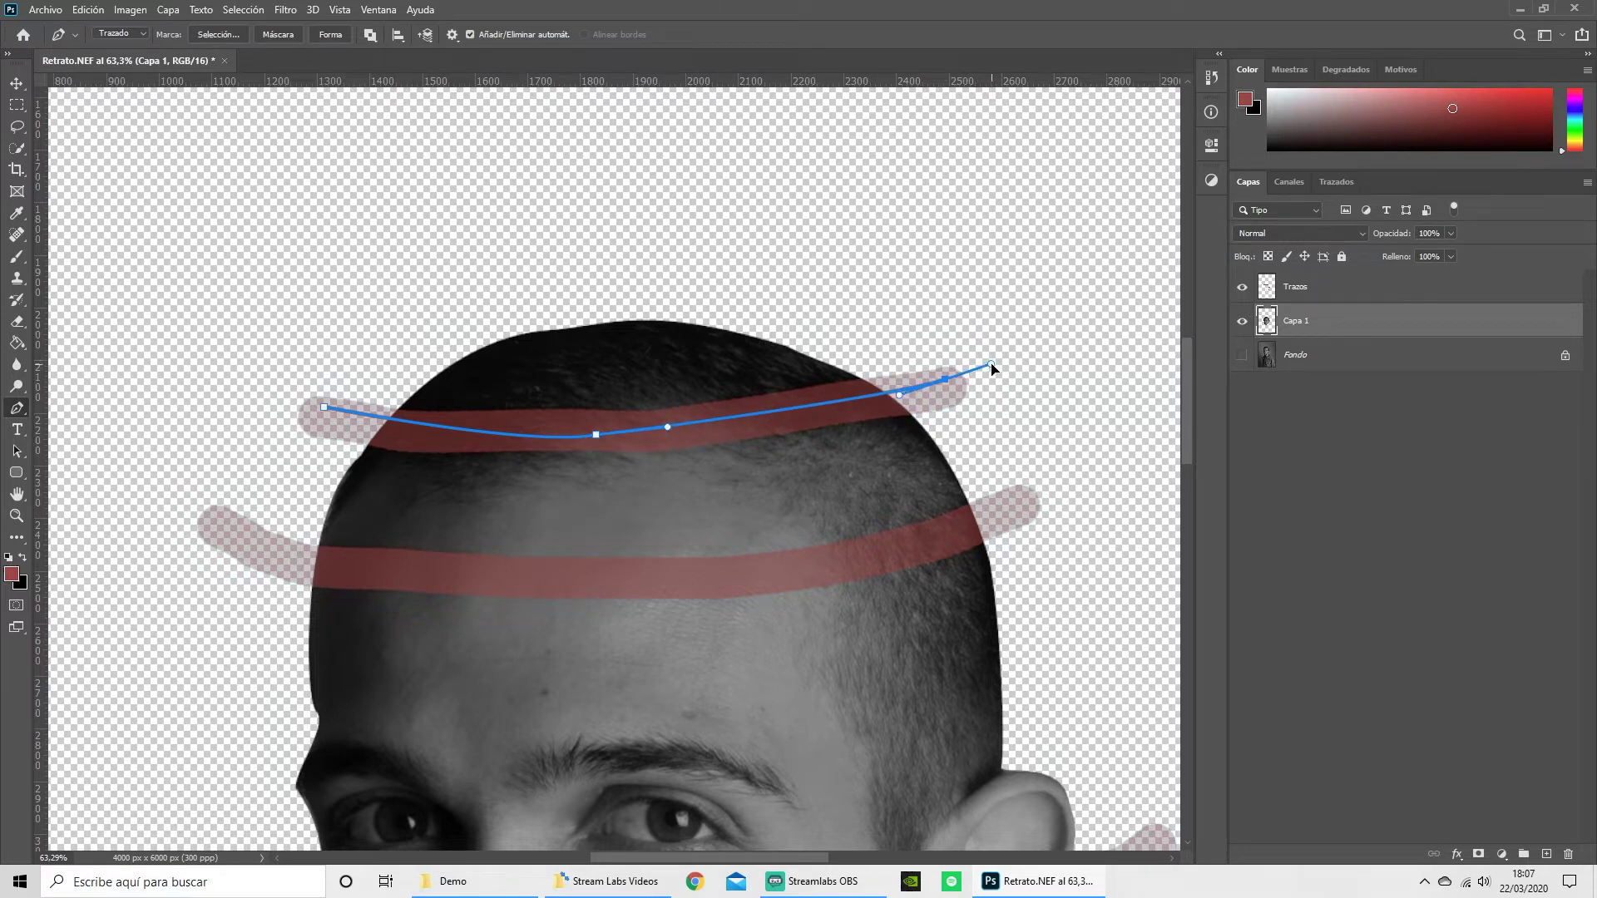
left_click_drag(658, 220, 624, 223)
left_click(323, 406)
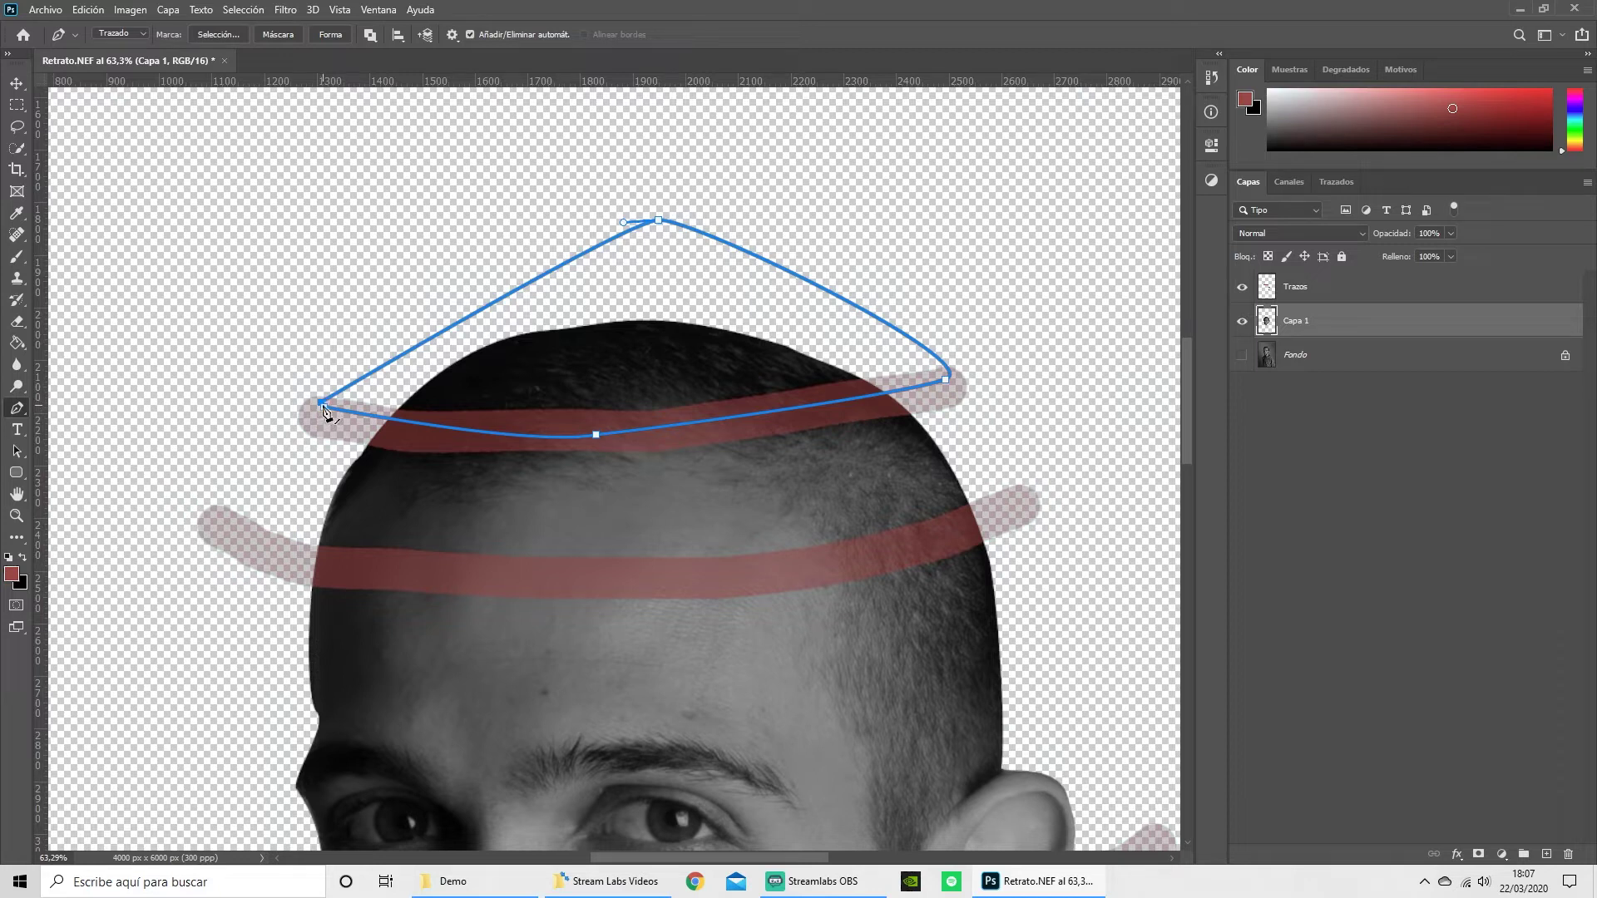
left_click(323, 406)
left_click(325, 409)
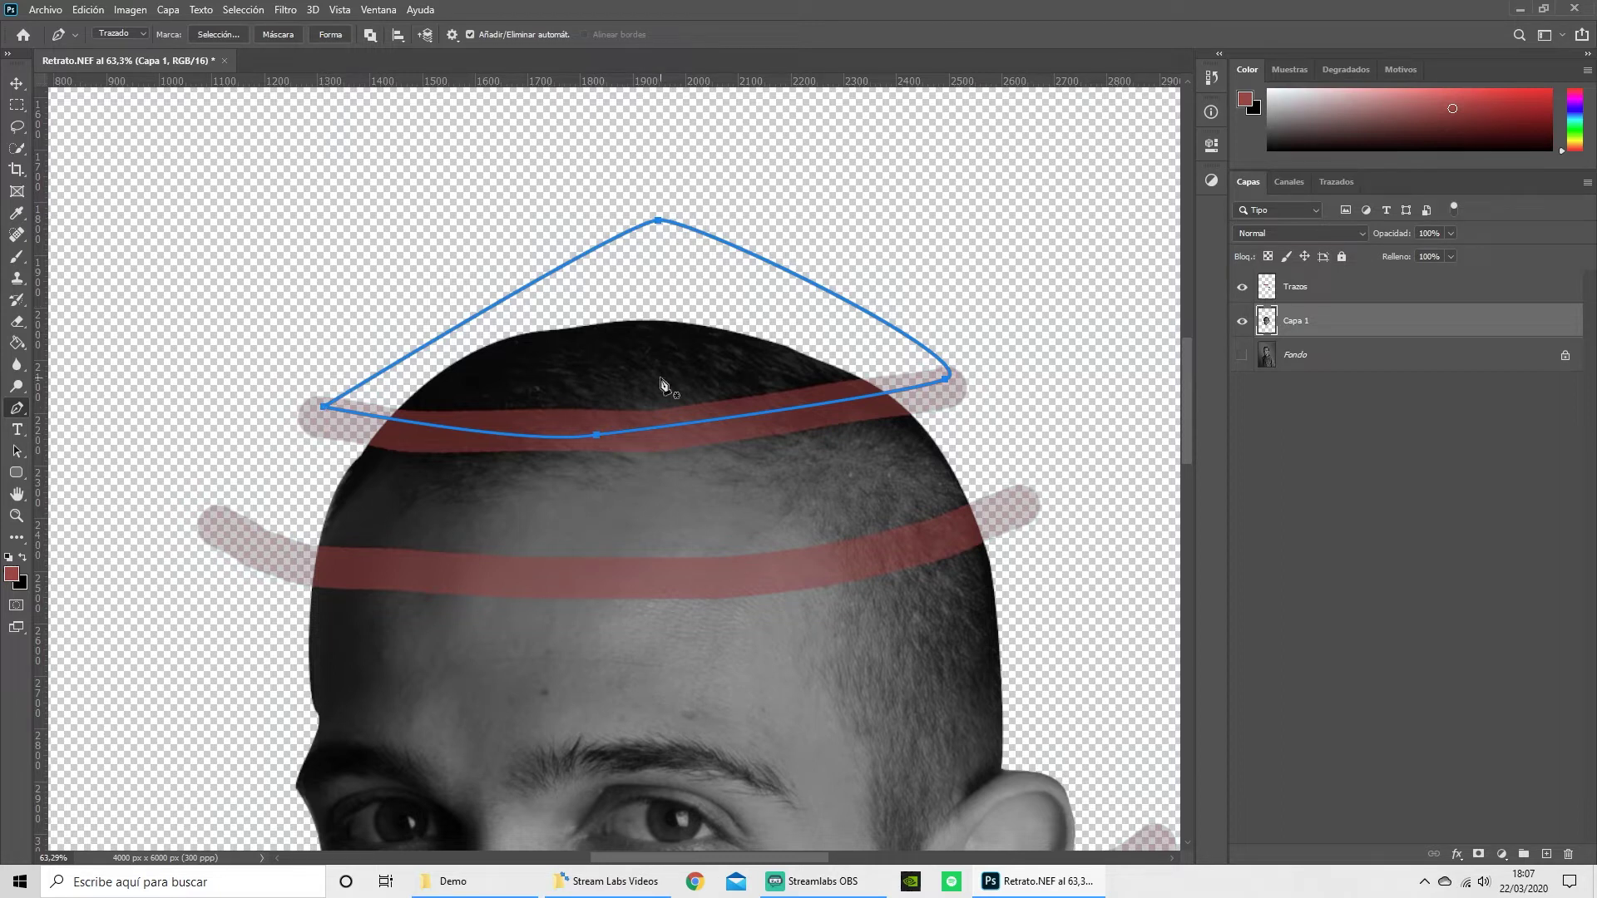
Turn the crown path into a selection, copy it to new layer Capa 2, and deselect.
right_click(626, 372)
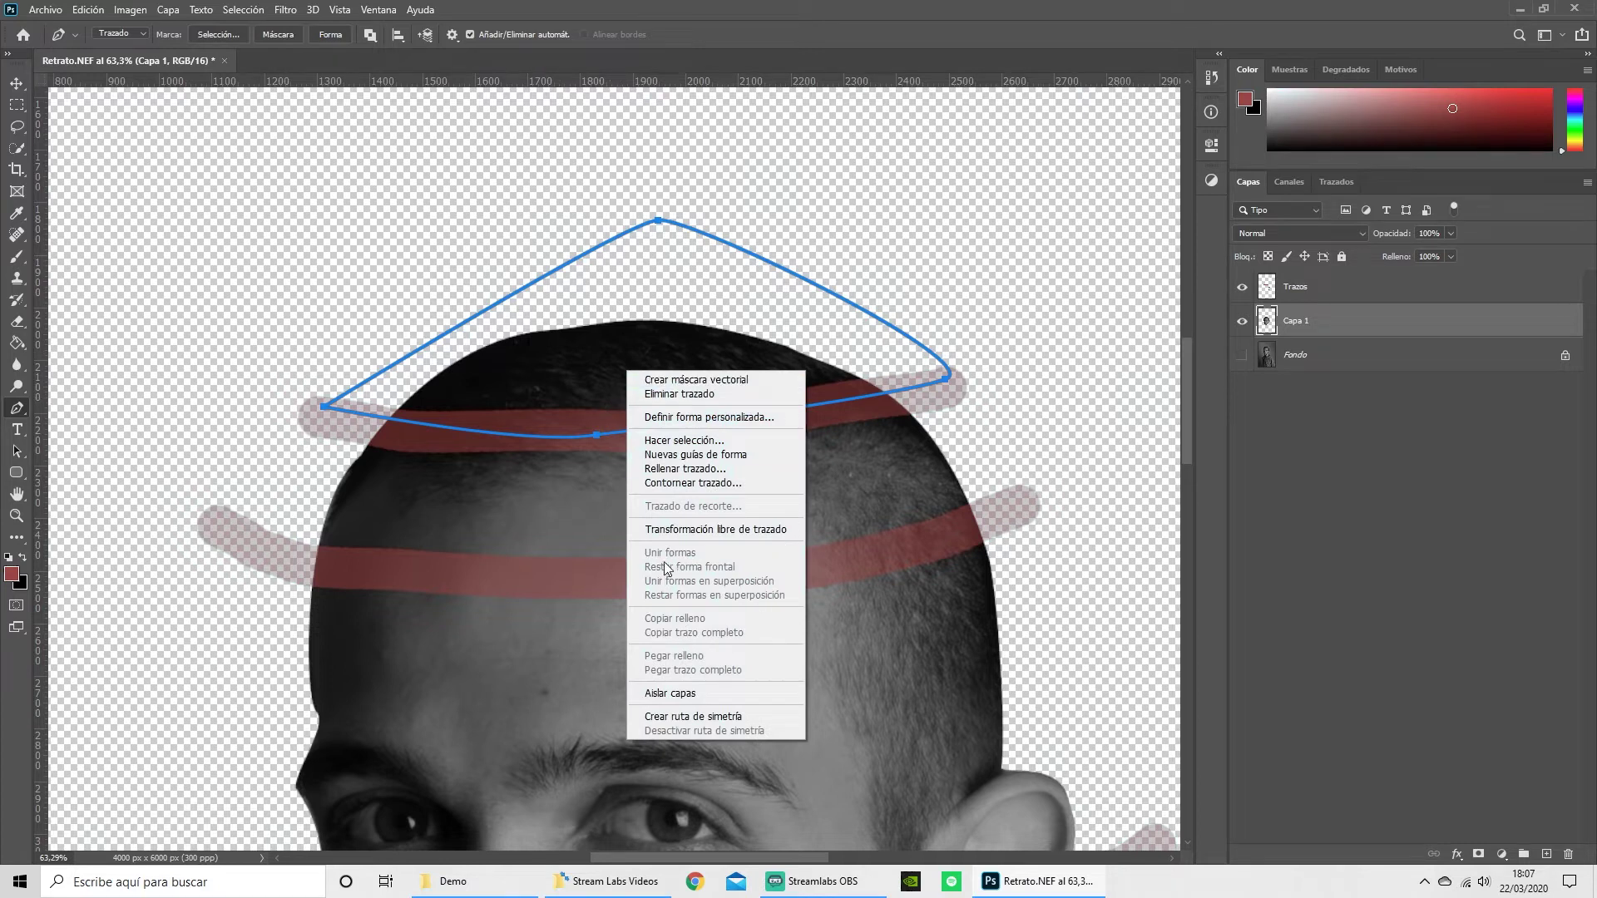
left_click(670, 441)
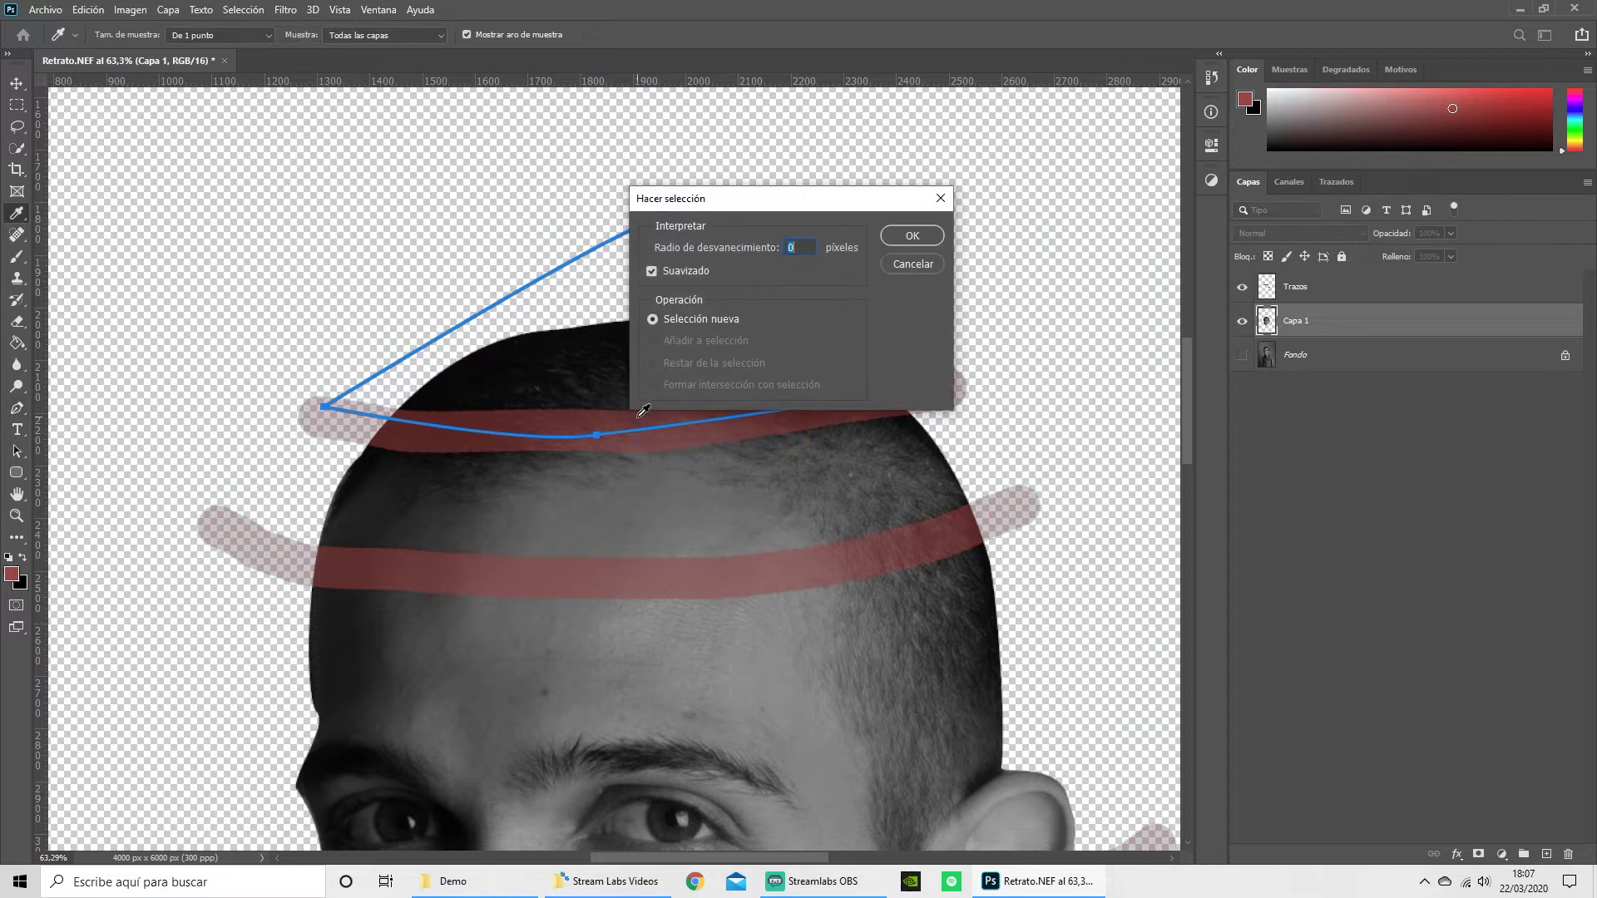
left_click(913, 235)
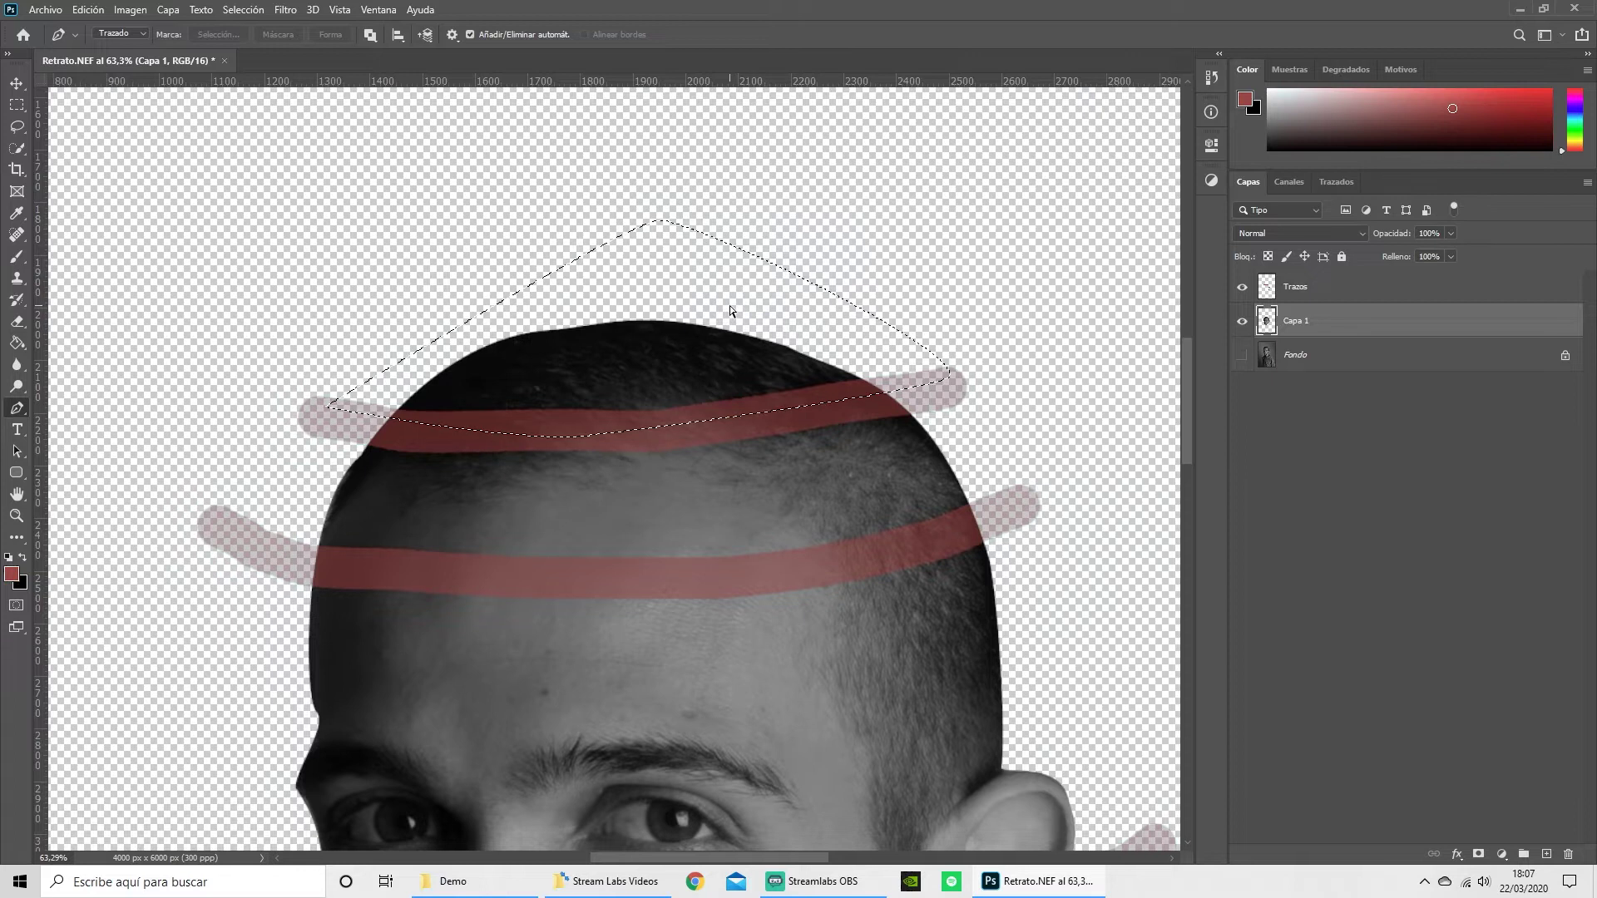
key("ctrl+shift+alt+n")
key("ctrl+d")
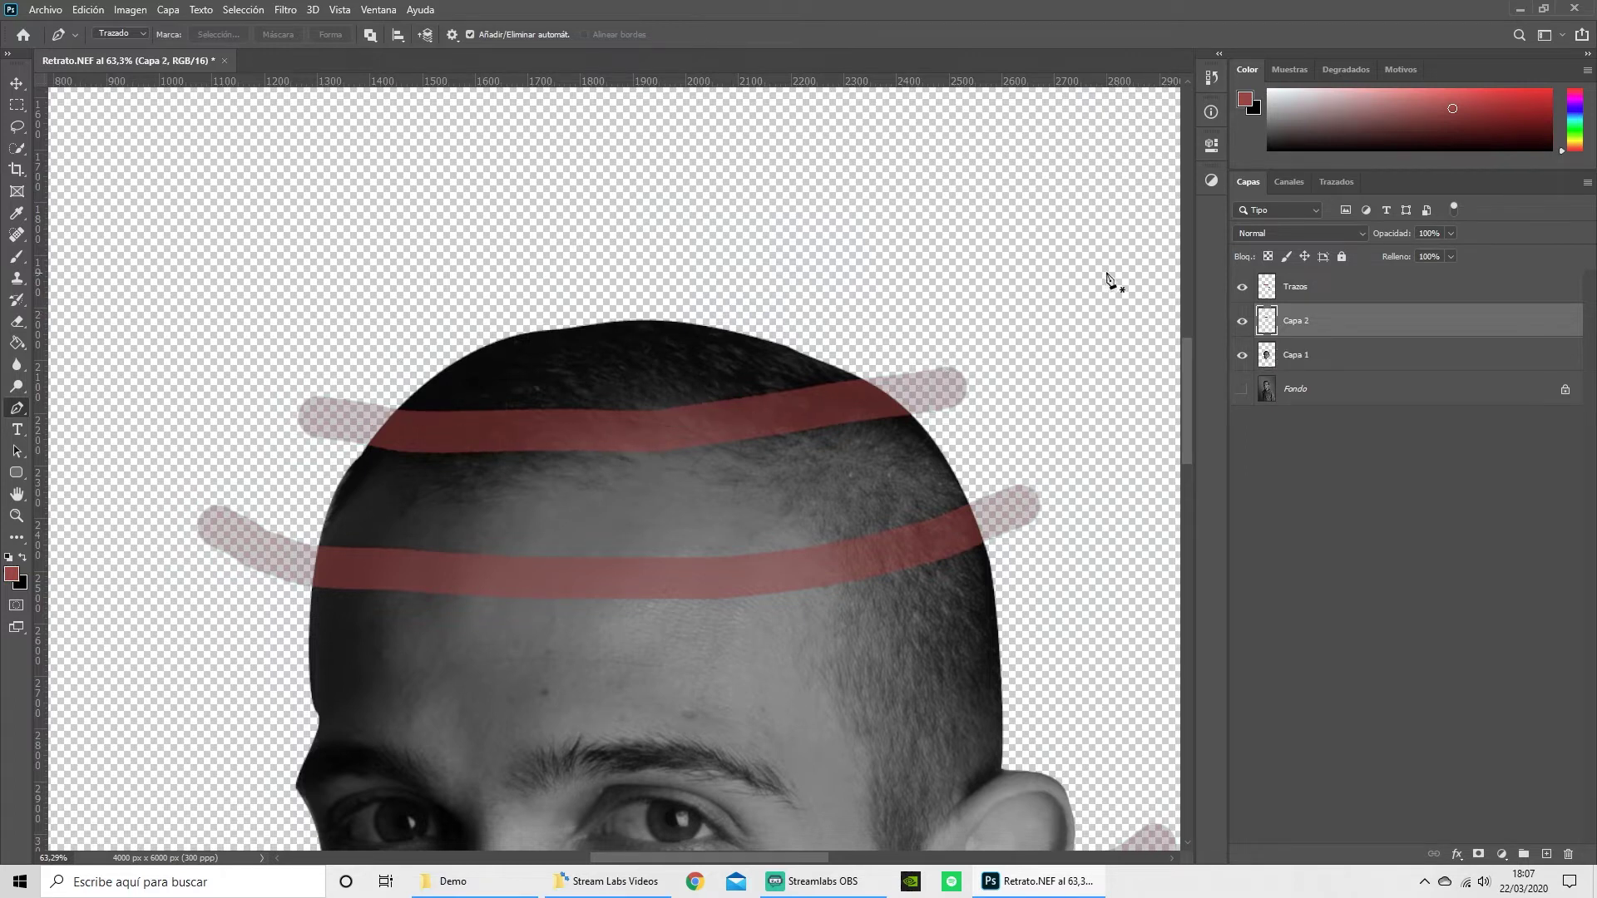
Toggle Capa 1 to inspect the crown copy, rename Capa 2 to '1', and reselect Capa 1.
left_click(1243, 356)
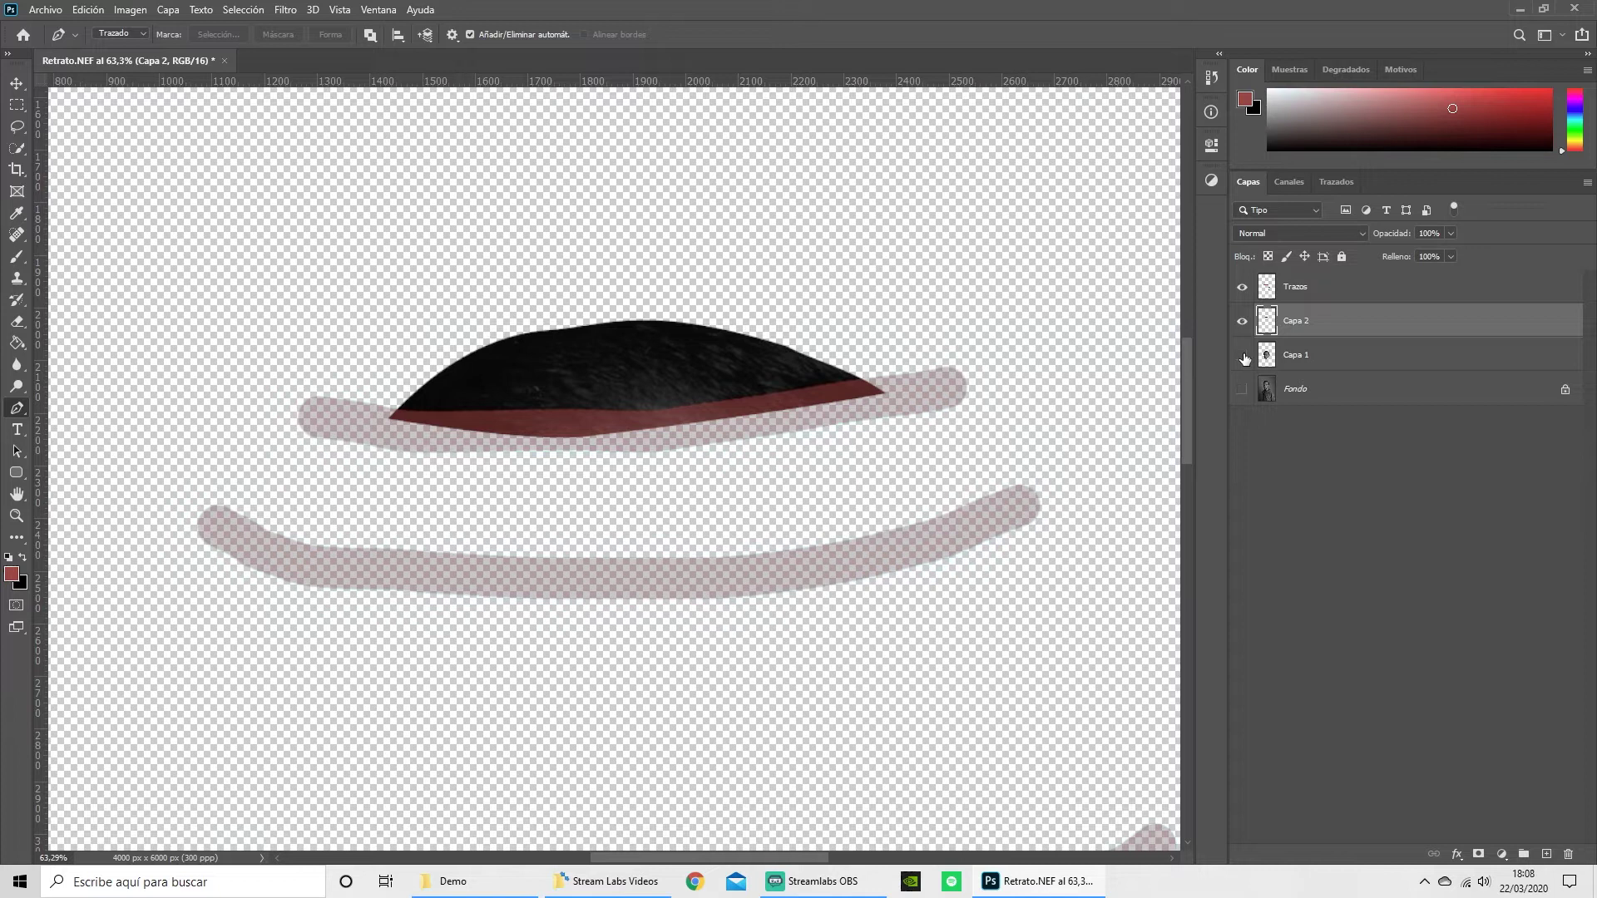
left_click(1243, 356)
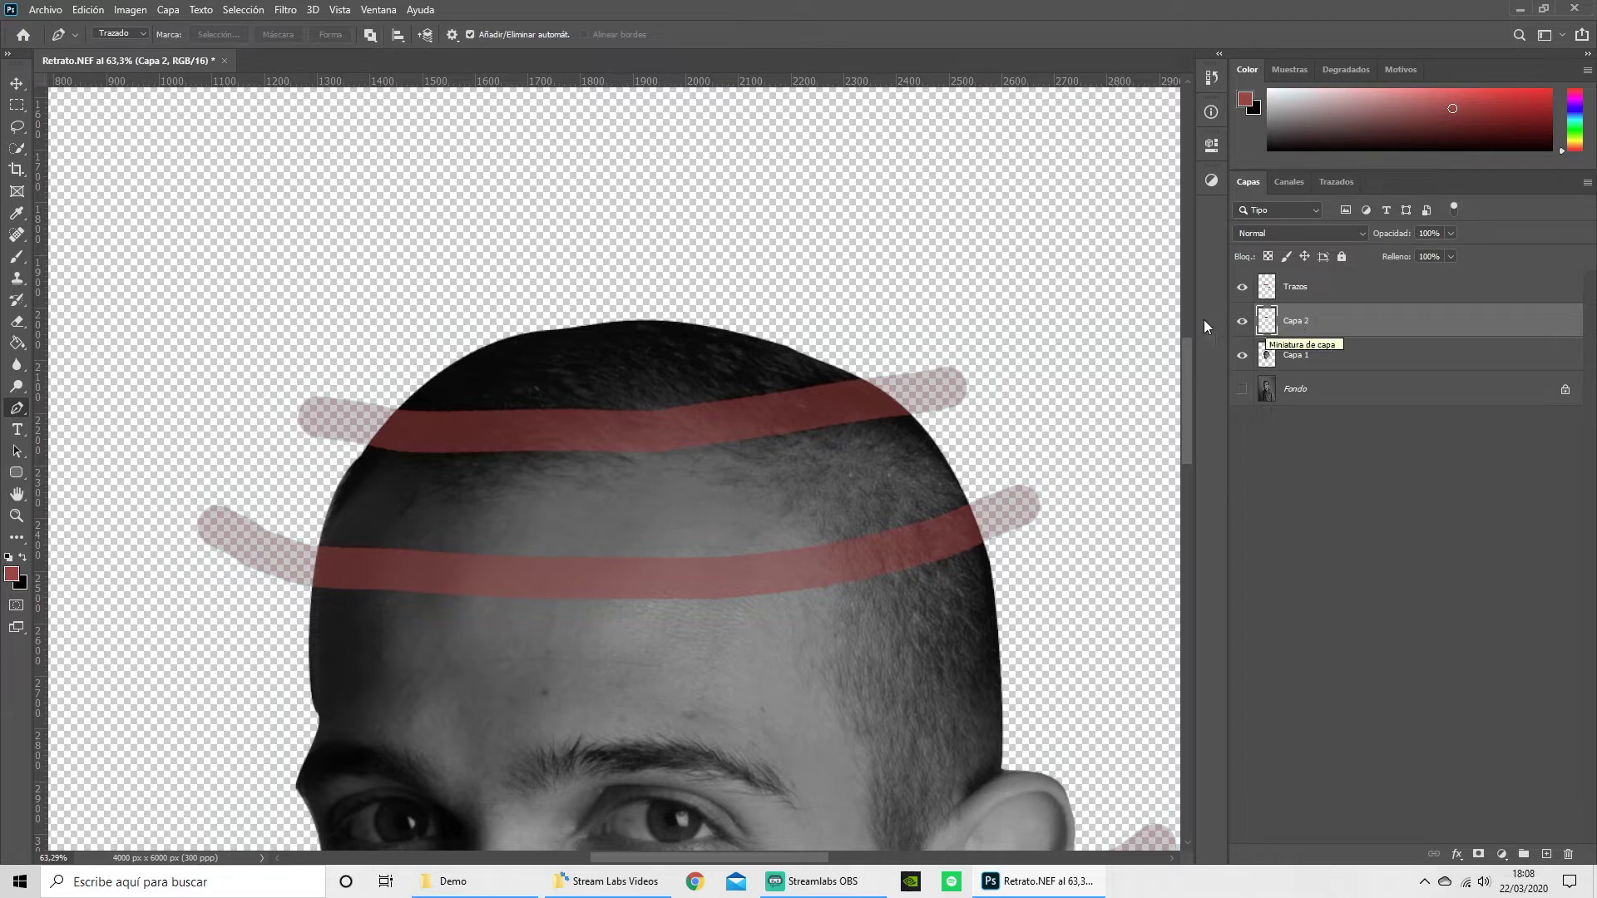
double_click(1300, 322)
type("1")
key("Return")
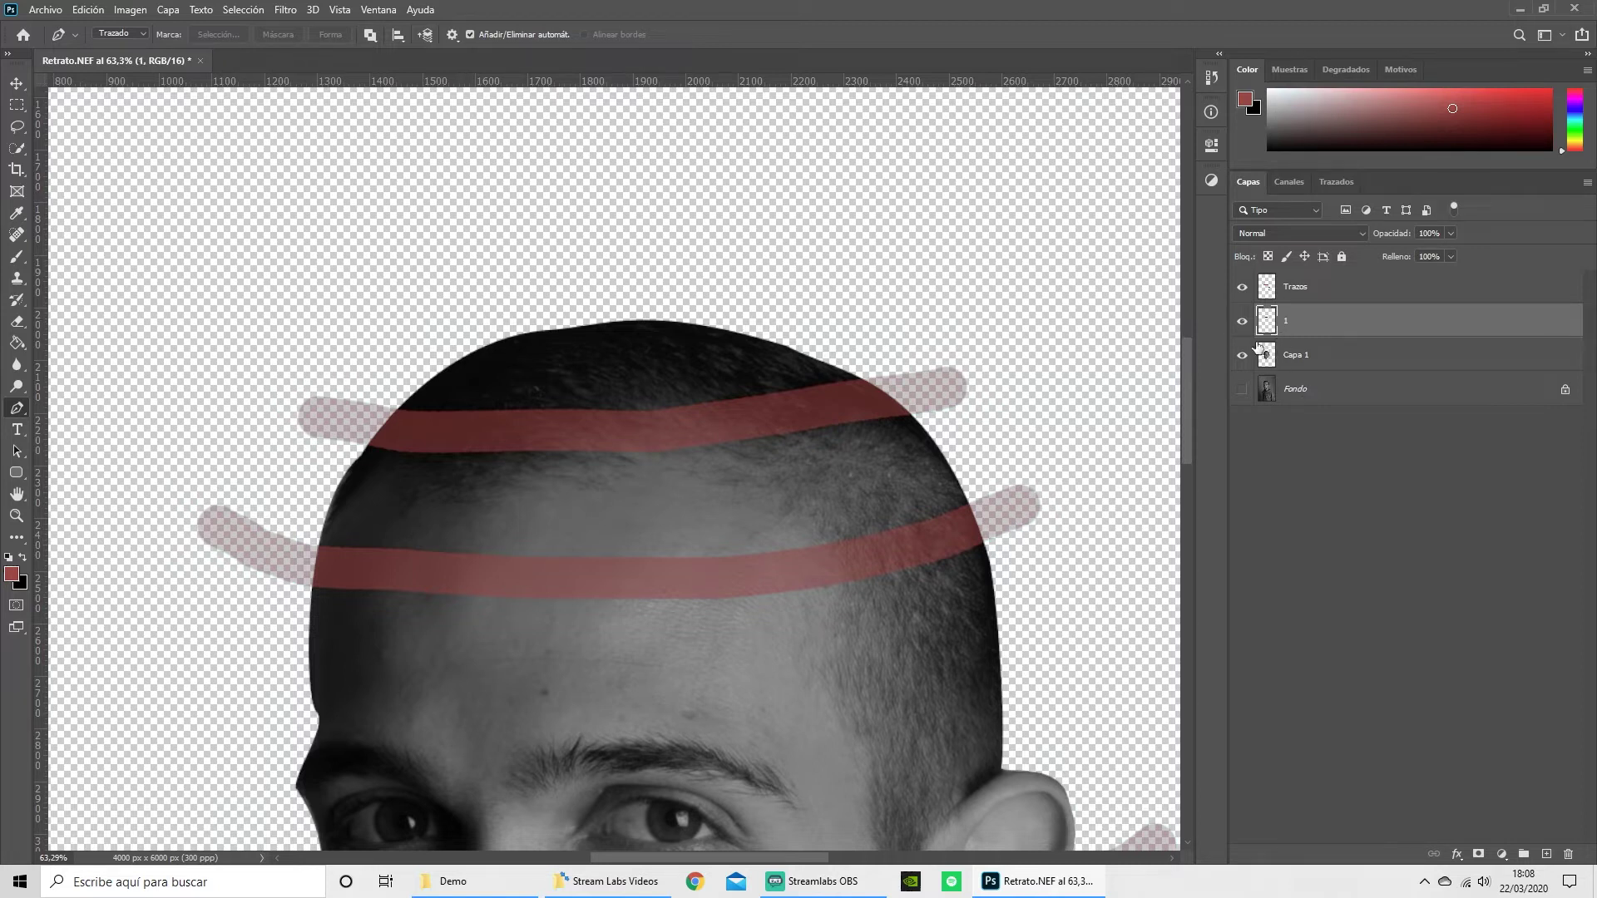
left_click(1326, 359)
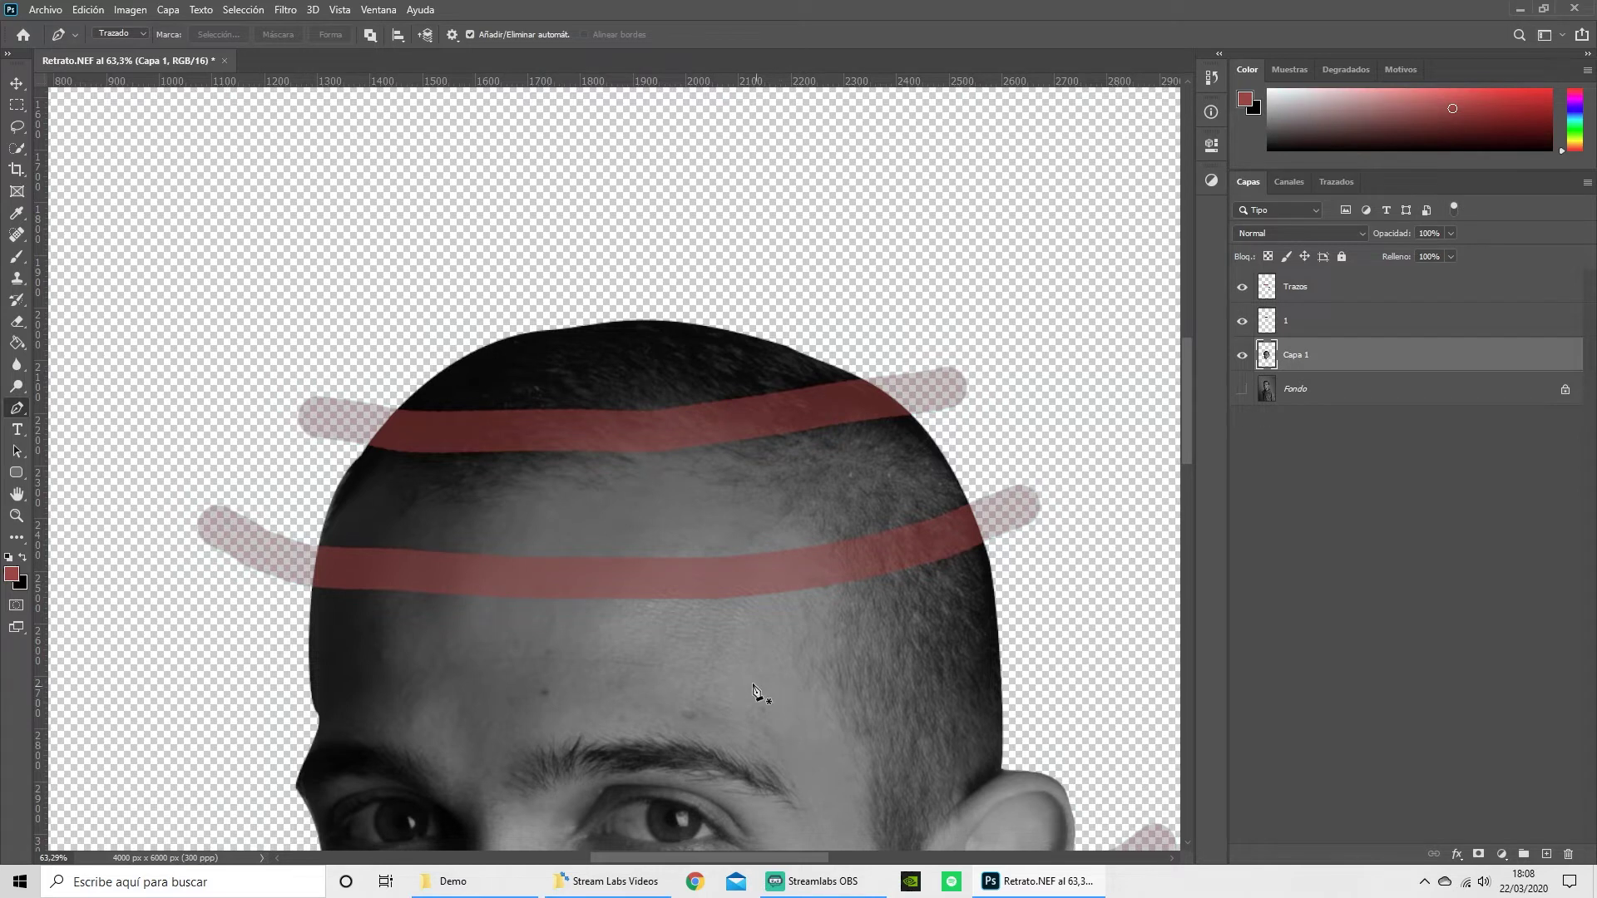
scroll(728, 674, "down", 3)
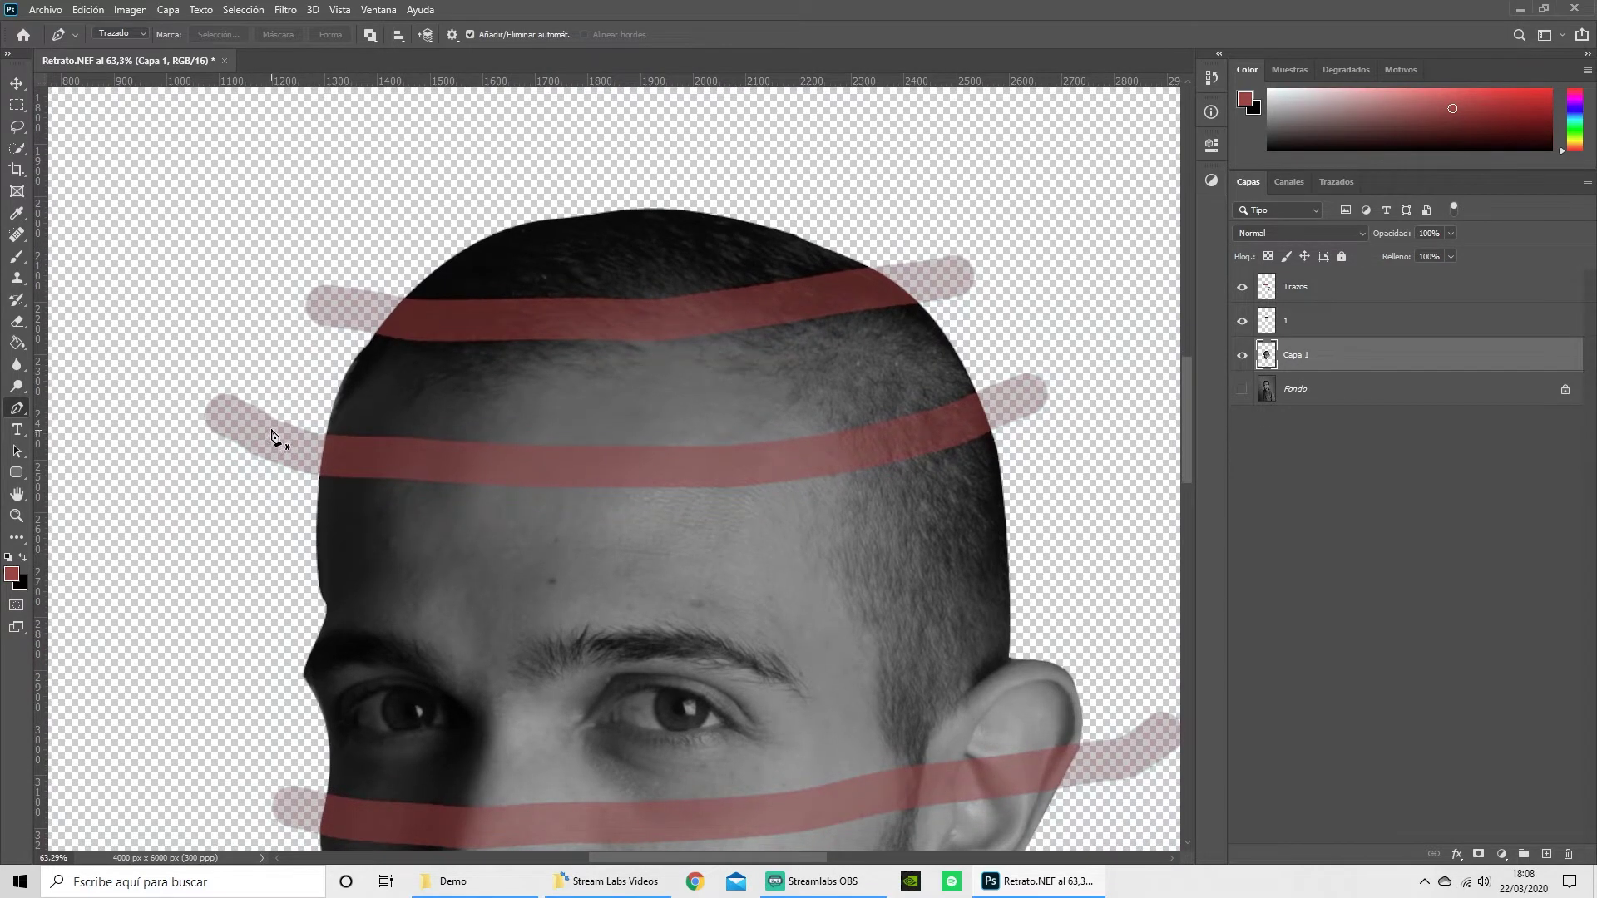
Trace a closed path between the forehead and crown strokes and copy that band to a new layer.
left_click(270, 439)
left_click_drag(555, 472, 607, 463)
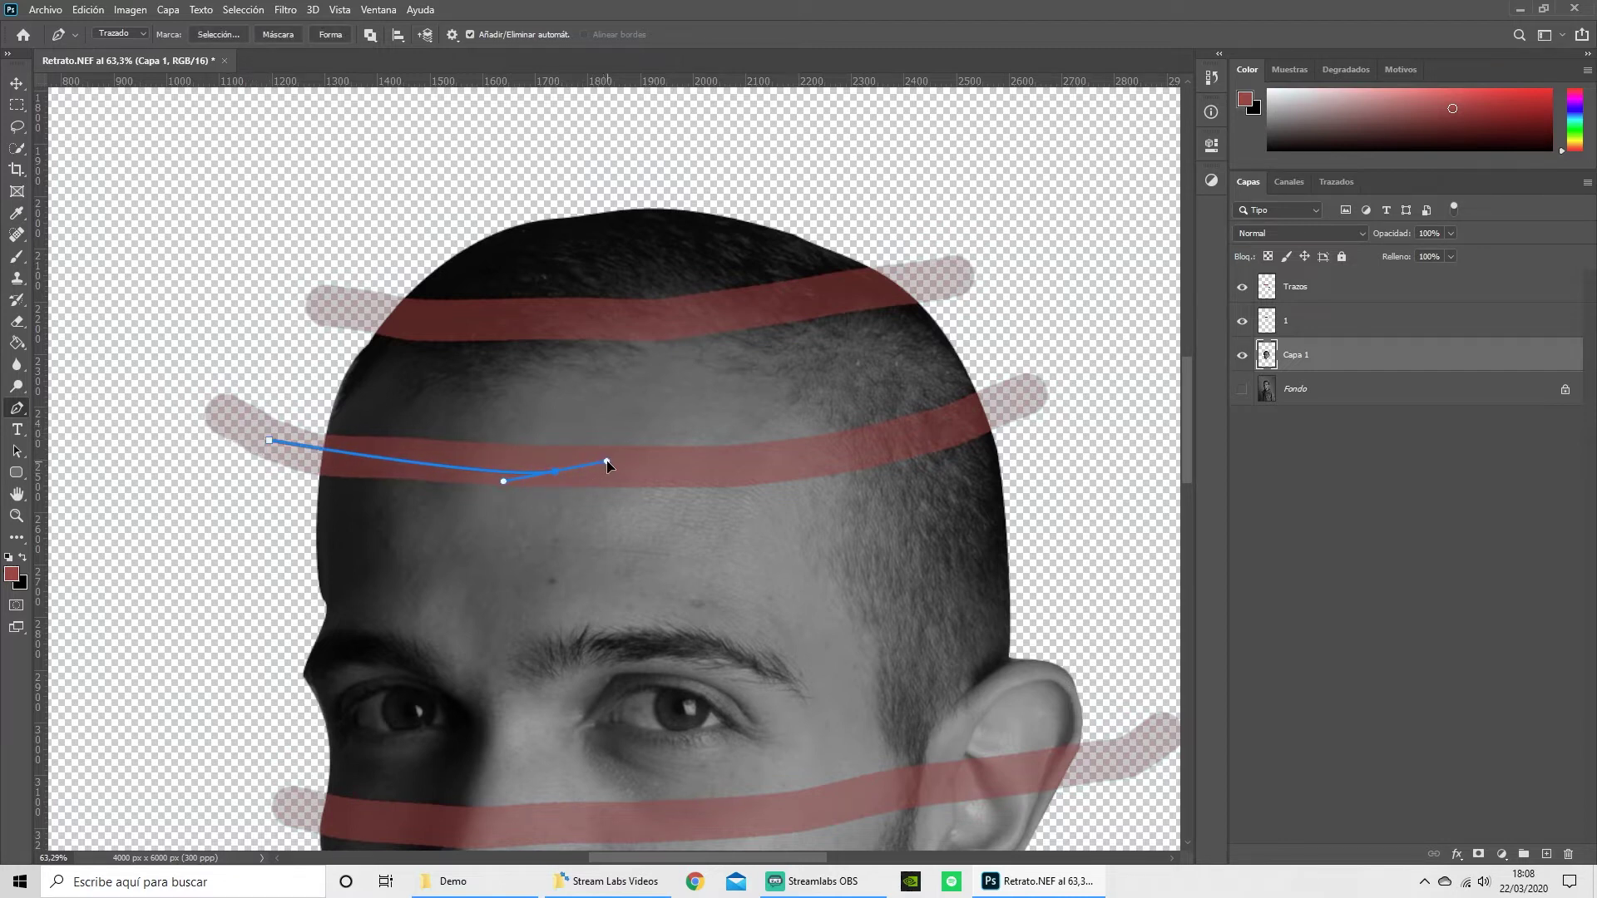
left_click_drag(823, 453, 899, 442)
left_click_drag(1034, 387, 1035, 369)
left_click_drag(935, 268, 915, 276)
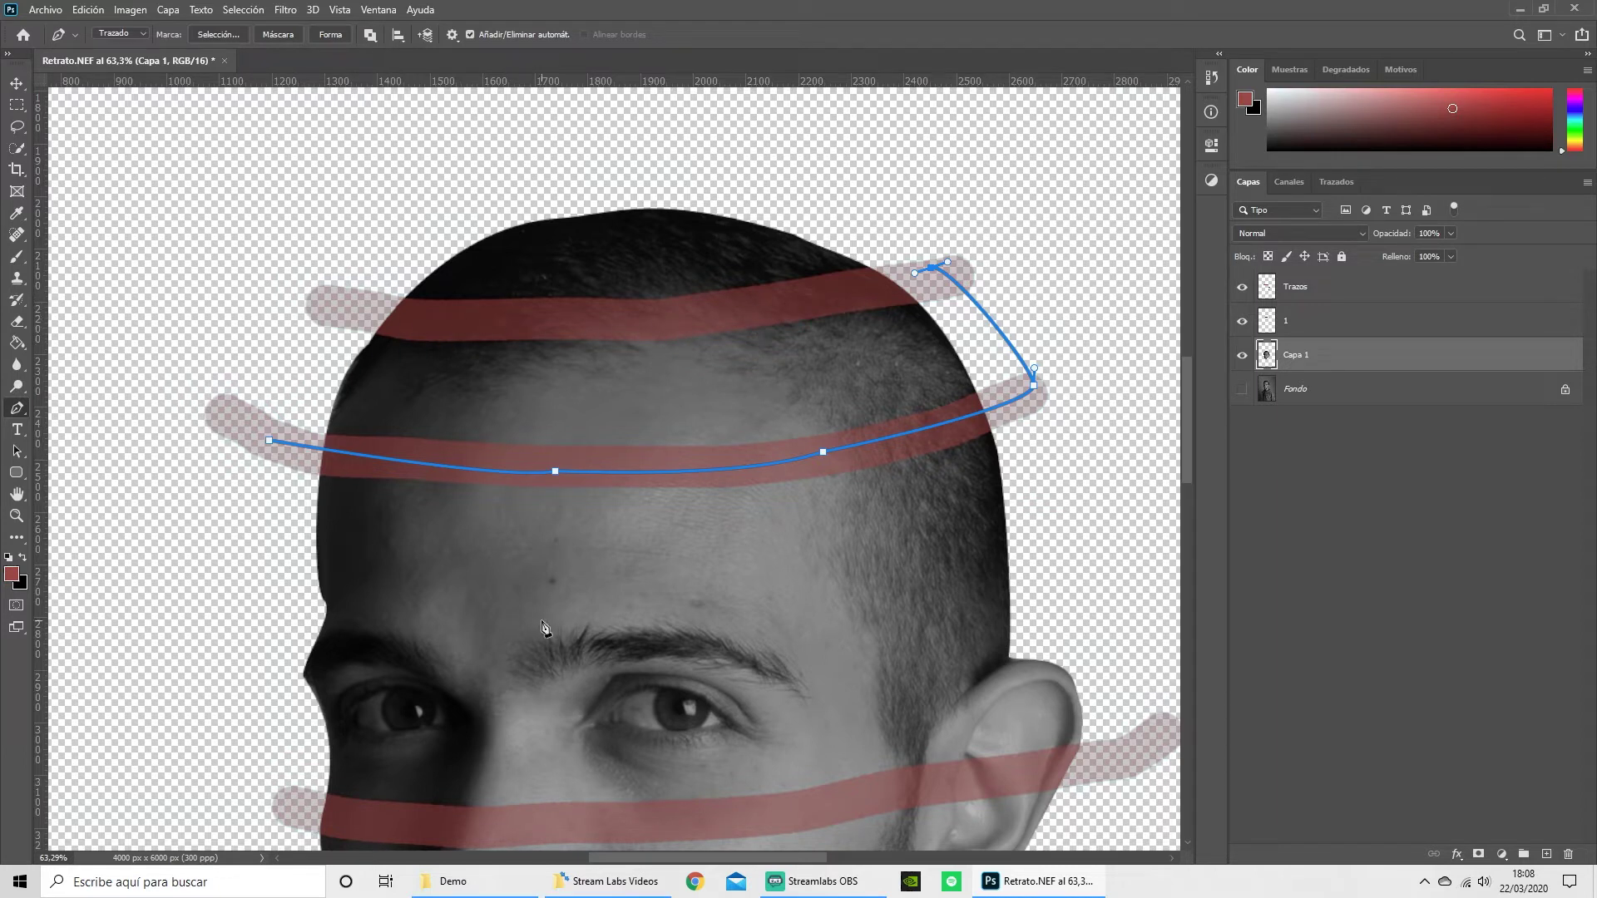
mouse_move(614, 678)
left_mouse_down()
mouse_move(622, 285)
mouse_move(611, 646)
left_mouse_up()
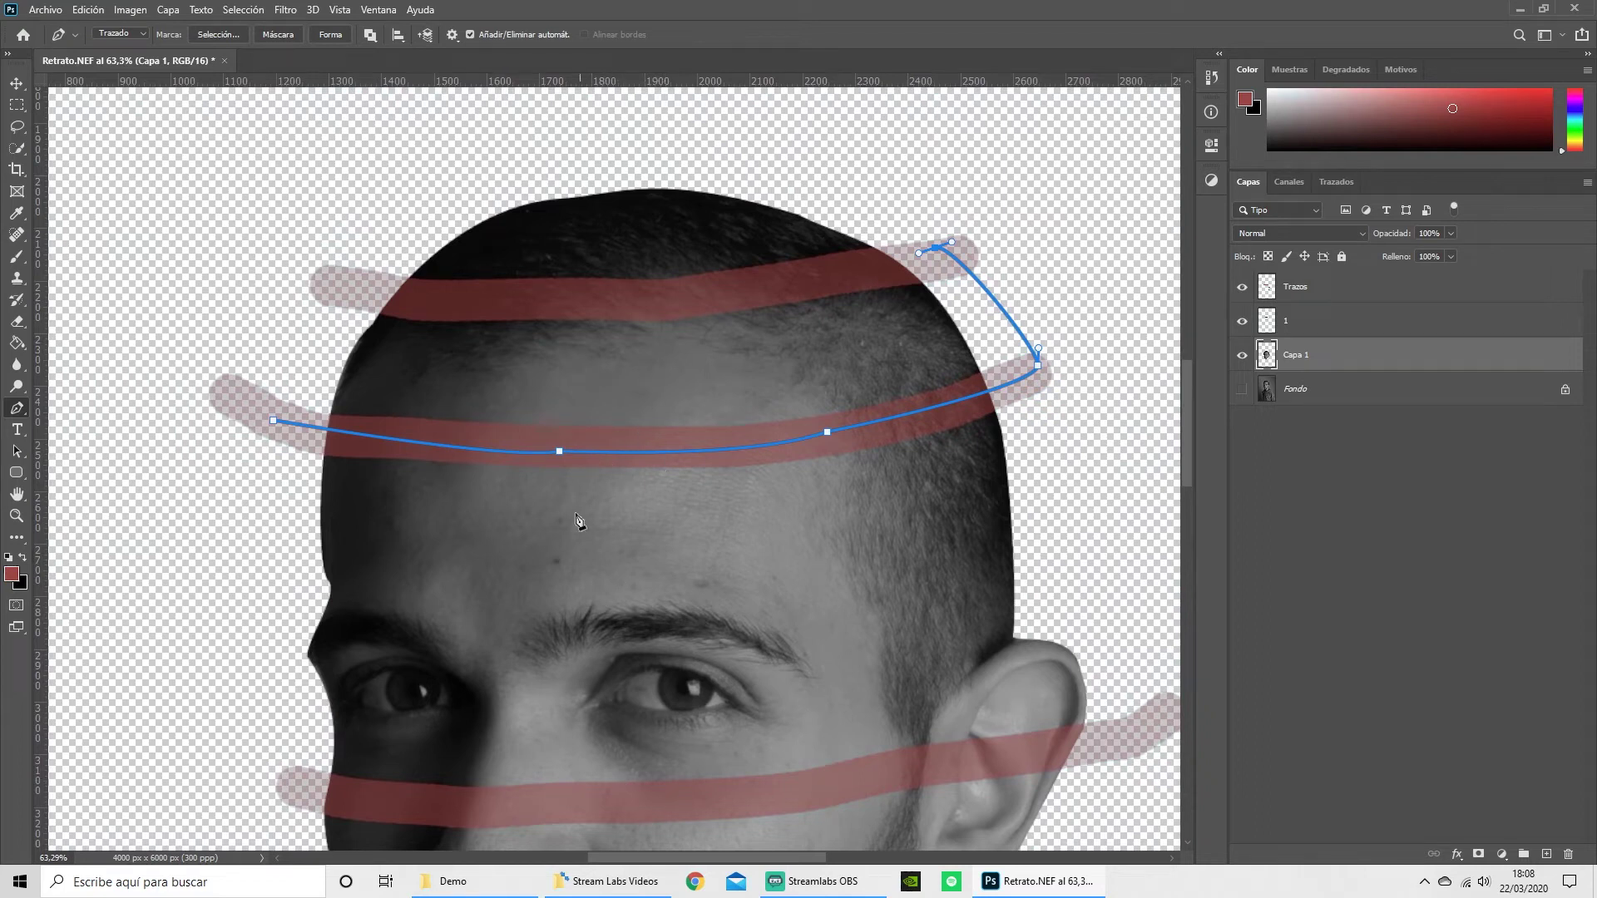
left_click_drag(803, 287, 754, 299)
left_click_drag(637, 302, 625, 305)
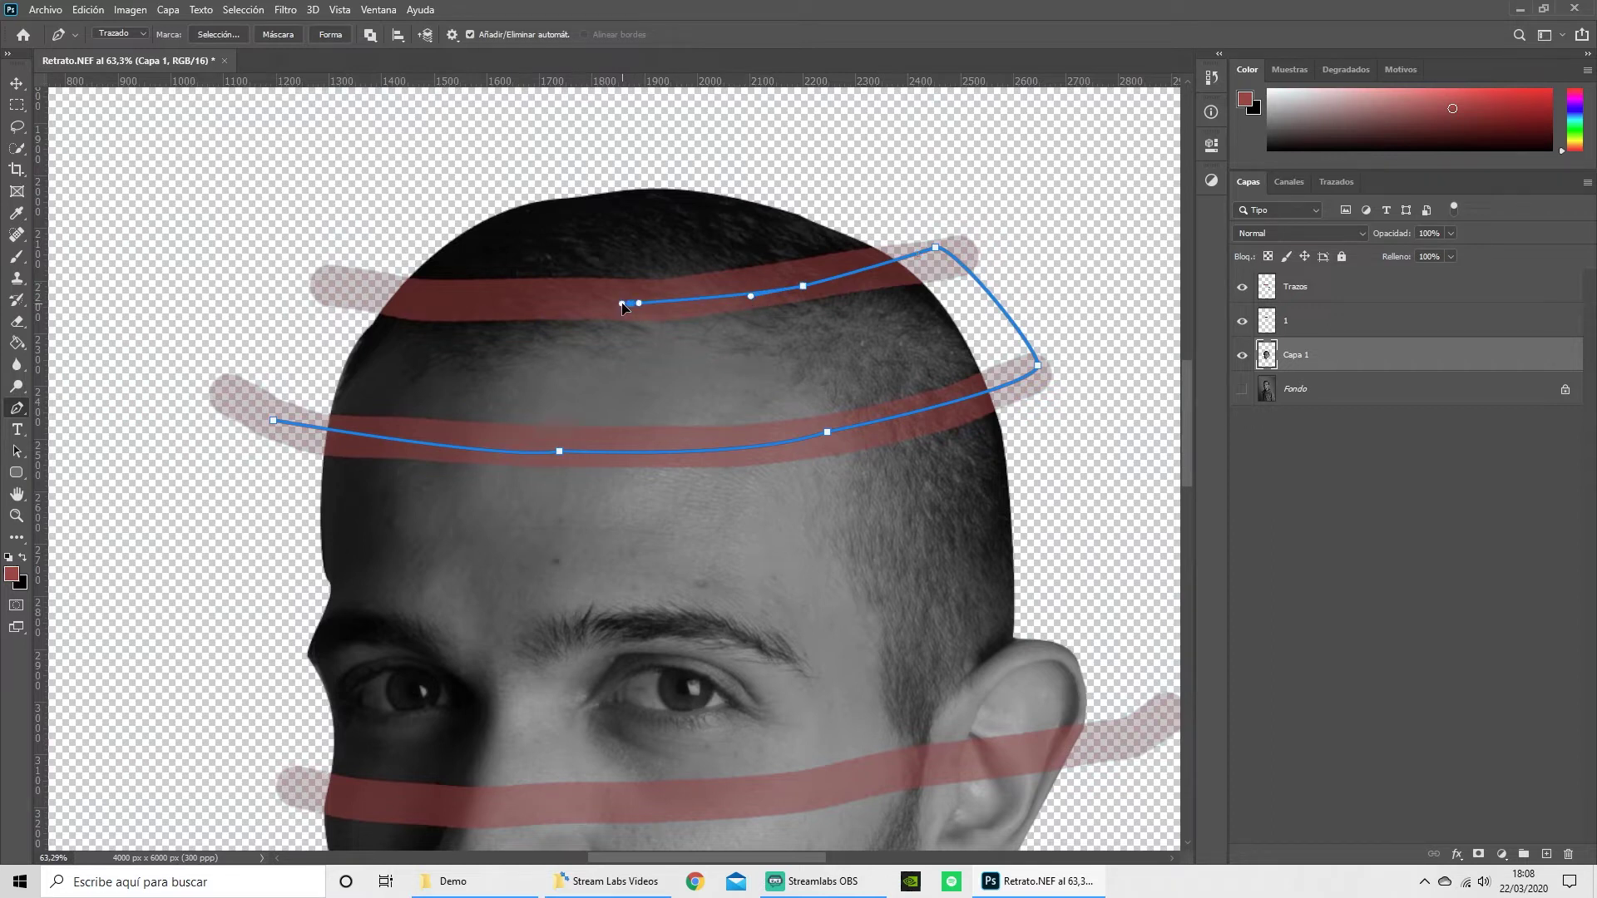
left_click_drag(443, 302, 339, 303)
left_click(273, 421)
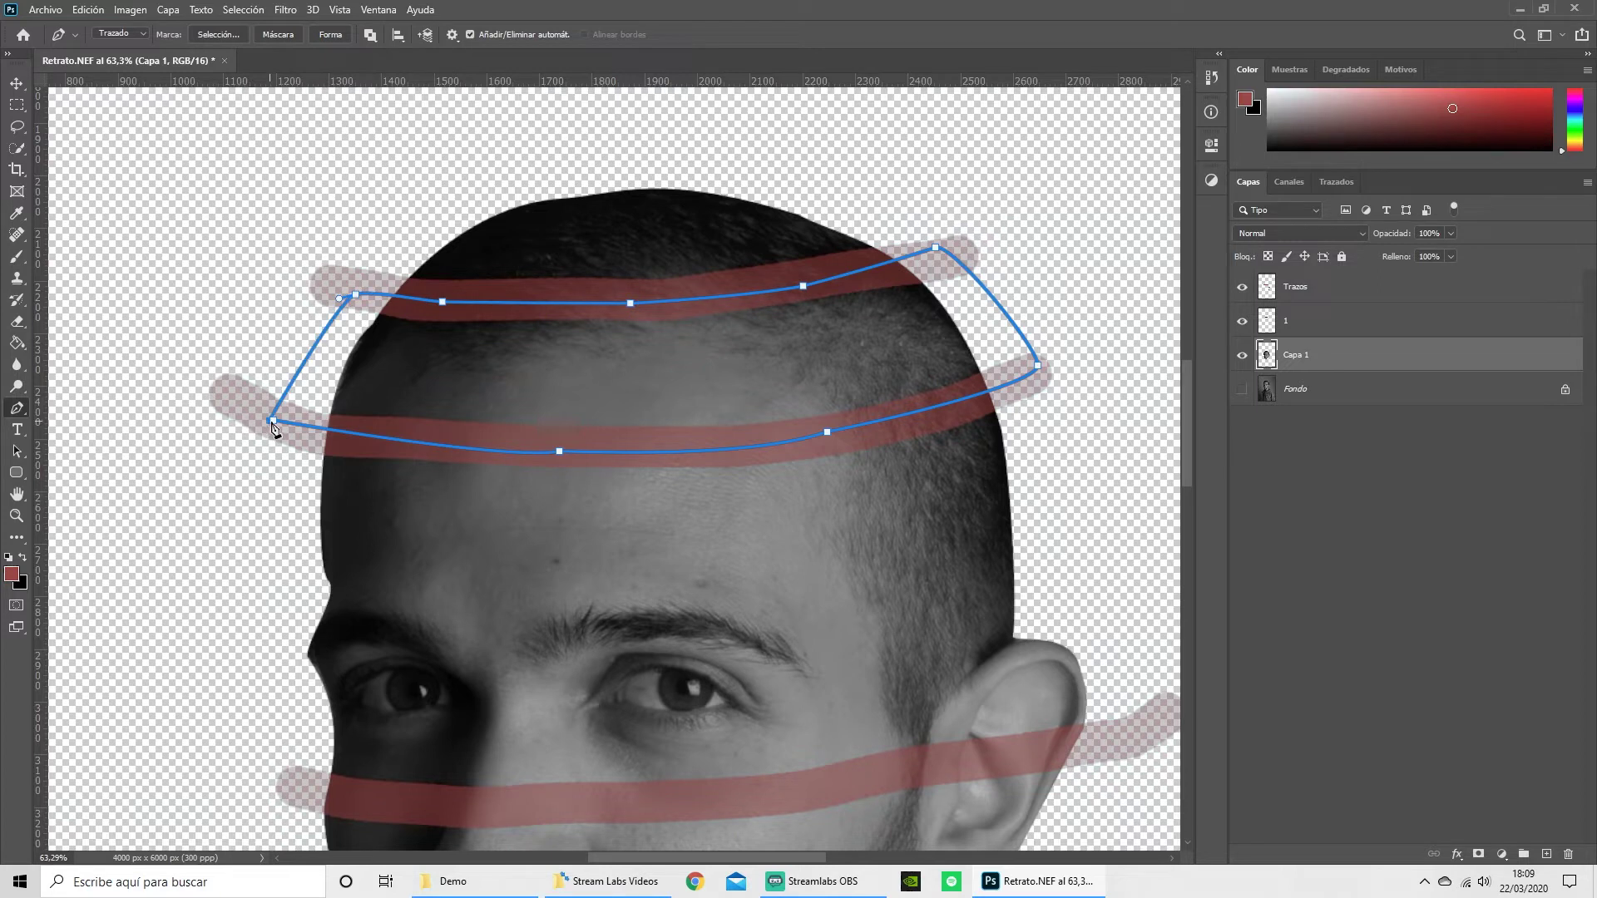
left_click(205, 398, "ctrl")
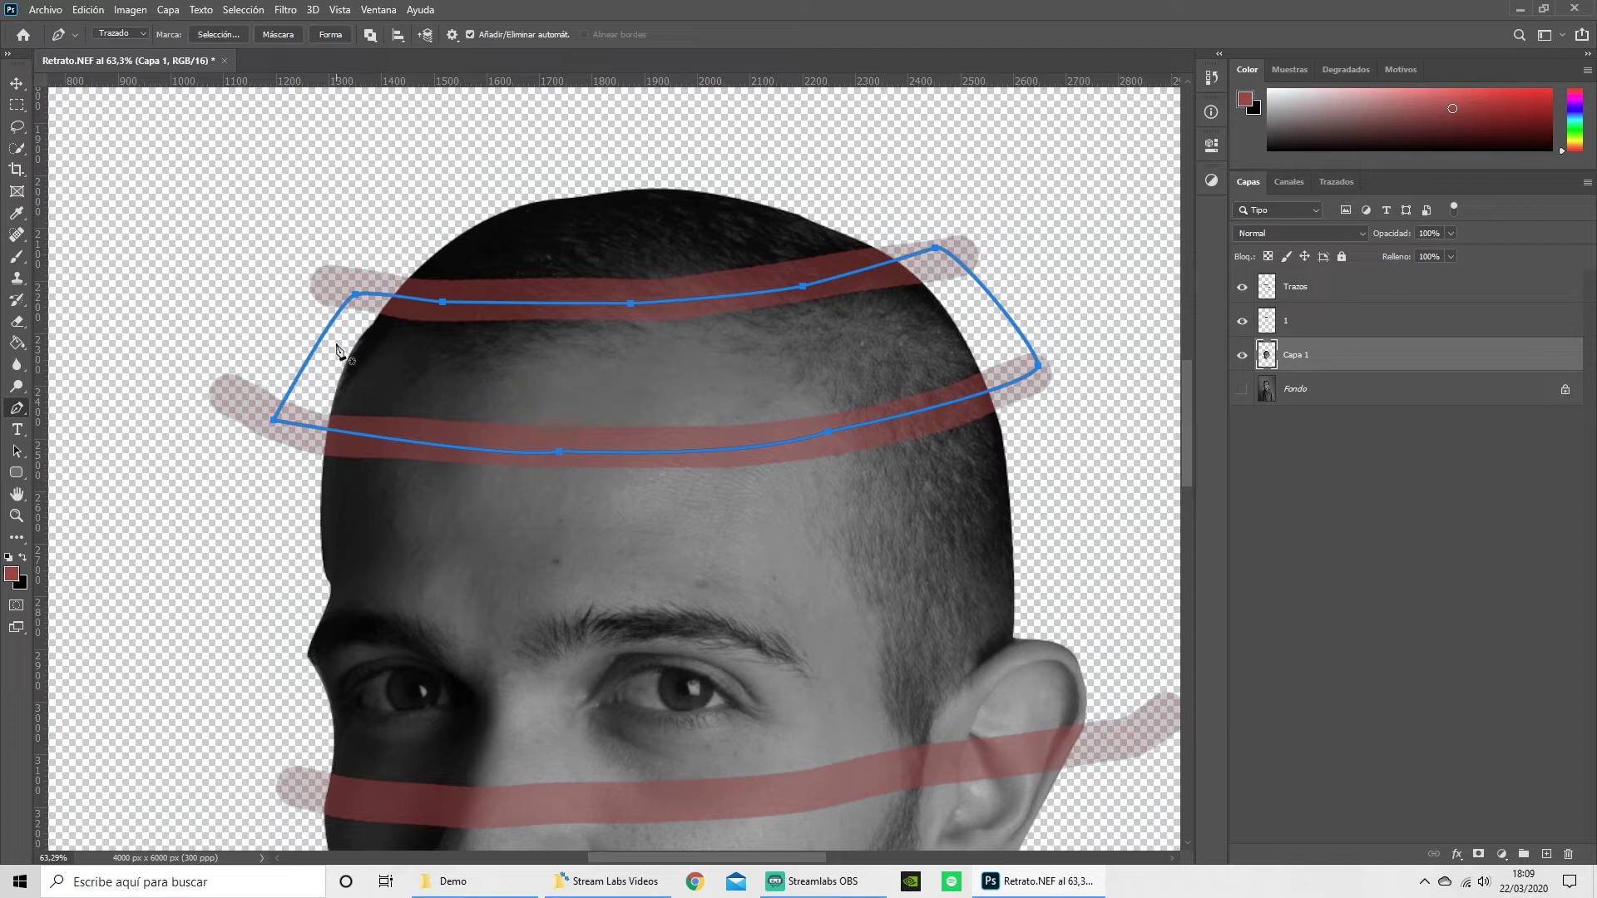
key("ctrl+shift+alt+n")
Trace a closed pen path around the next head band on the full head layer.
left_click(1295, 388)
scroll(314, 613, "down", 3)
left_click(249, 582)
left_click(315, 604)
left_click(415, 597)
left_click_drag(532, 603, 647, 676)
left_click_drag(907, 561, 1034, 545)
left_click_drag(1111, 448, 1105, 357)
left_click(971, 177)
left_click_drag(812, 231, 760, 240)
left_click_drag(439, 243, 402, 232)
left_click(248, 582)
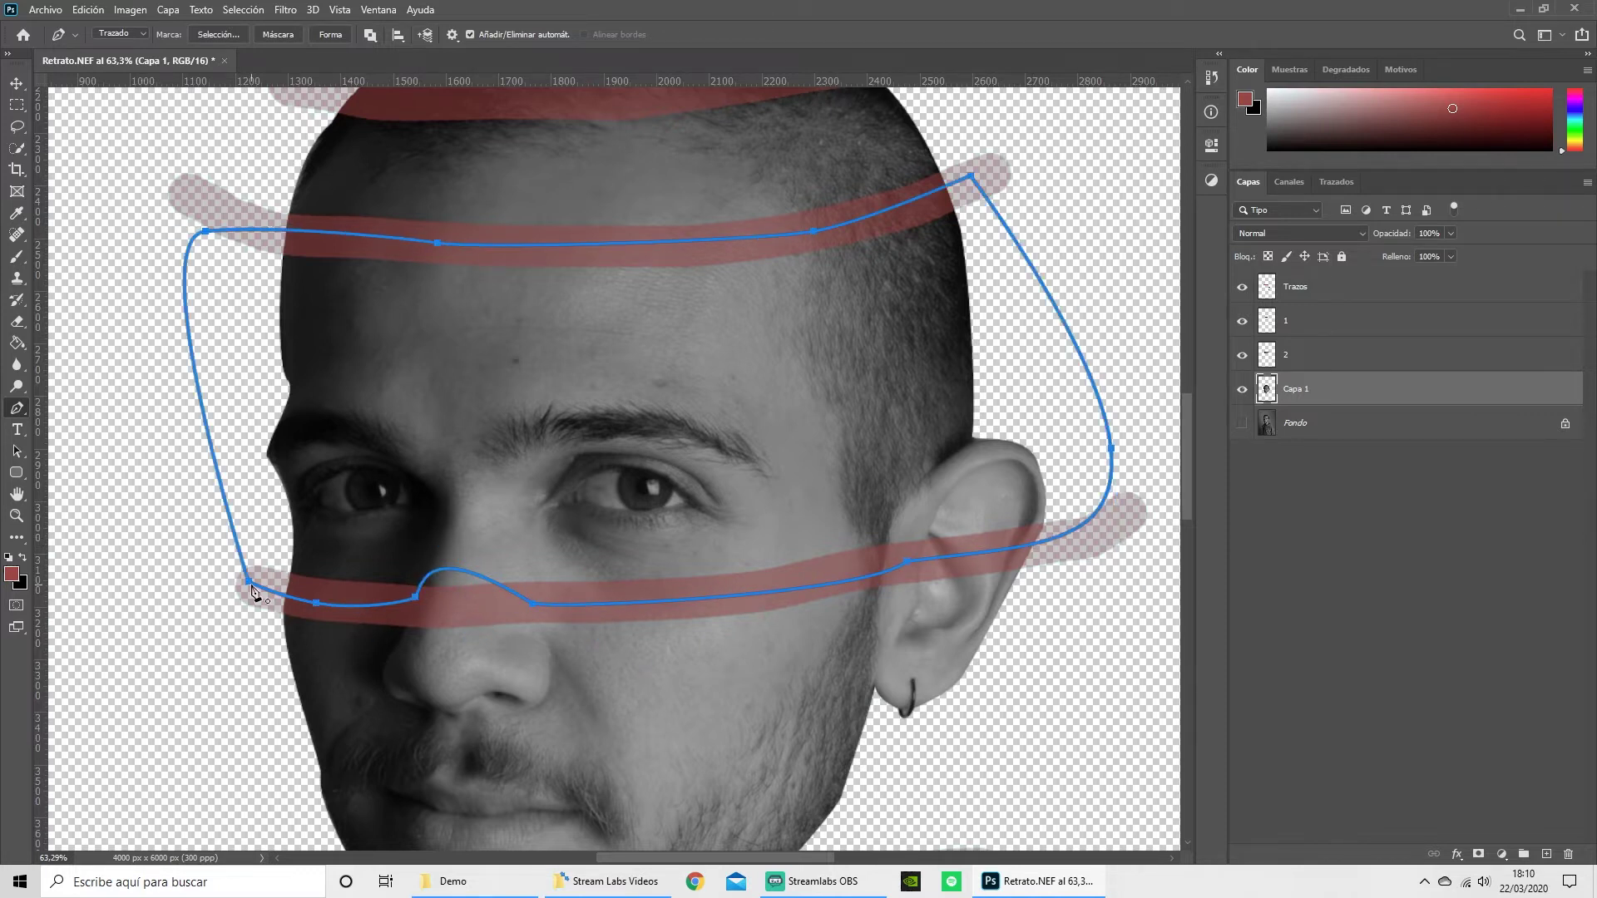
Convert that band path to a selection and copy it onto a new layer.
right_click(664, 409)
left_click(707, 479)
left_click(909, 236)
key("ctrl+j")
Check the cut by hiding the head layer, then outline the lower band along its red stroke.
left_click(1243, 423)
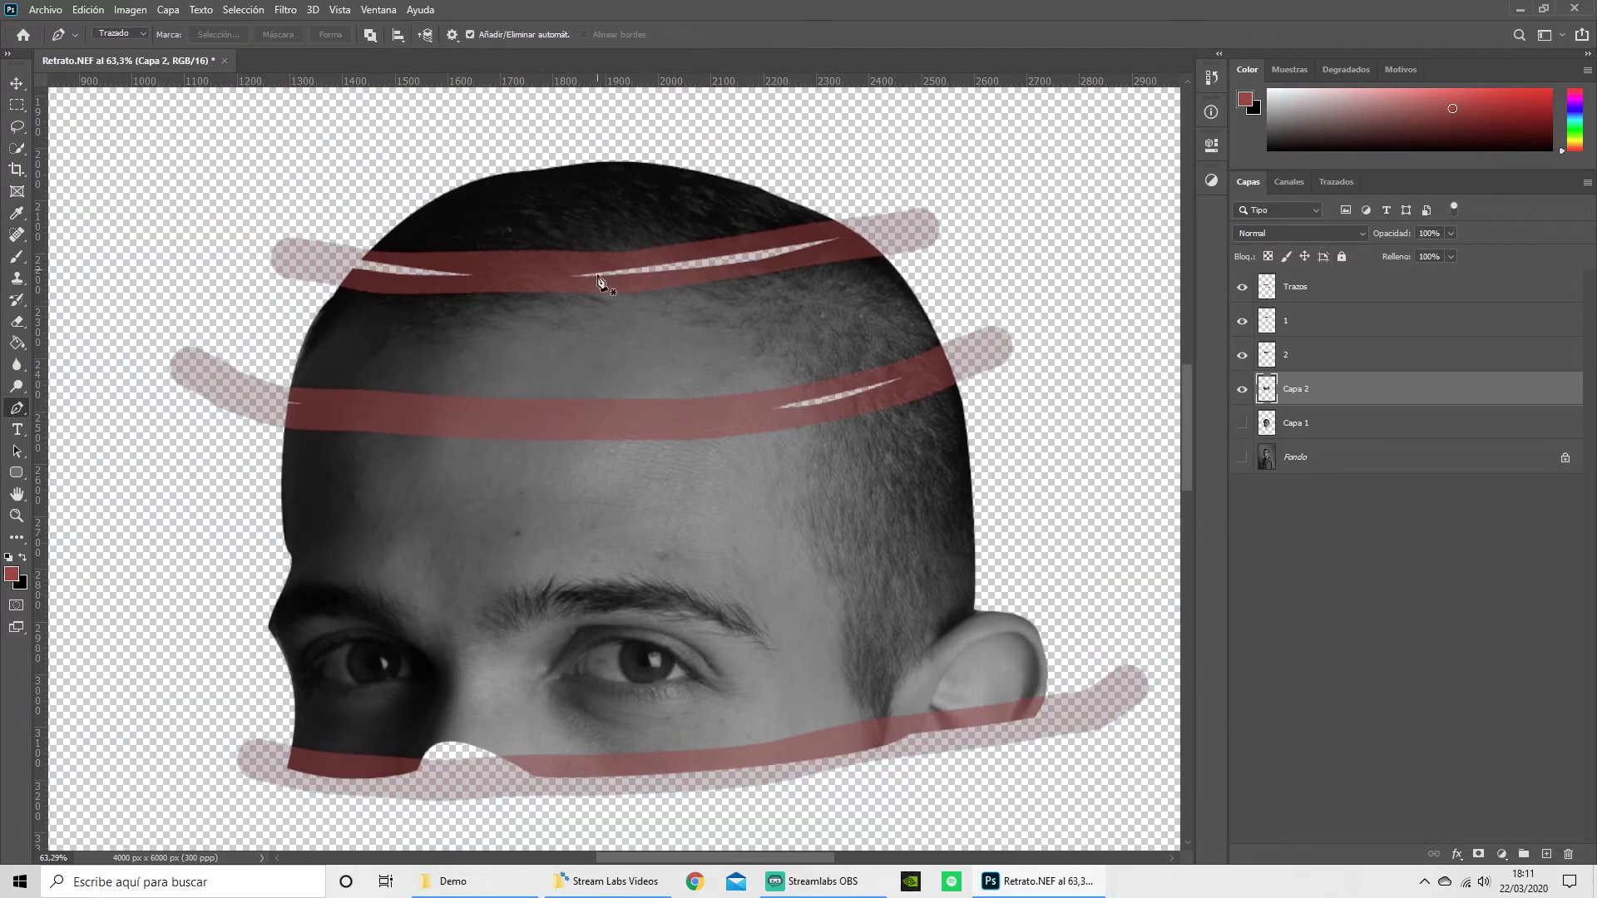
scroll(641, 257, "down", 5)
left_click(1296, 422)
left_click(337, 649)
left_click_drag(460, 665, 499, 665)
left_click(648, 658)
left_click(893, 614)
left_click(1089, 281)
left_click(888, 305)
left_click(548, 351)
left_click_drag(418, 342, 438, 327)
Turn the lower band path into a selection and copy it onto its own layer.
right_click(554, 462)
left_click(641, 550)
left_click(909, 236)
key("ctrl+j")
Outline the chin slice, make it a selection, and copy it to a new layer.
left_click(1295, 456)
scroll(420, 468, "down", 5)
left_click(420, 468)
left_click(617, 491)
left_click(421, 466)
key("ctrl+Return")
key("ctrl+j")
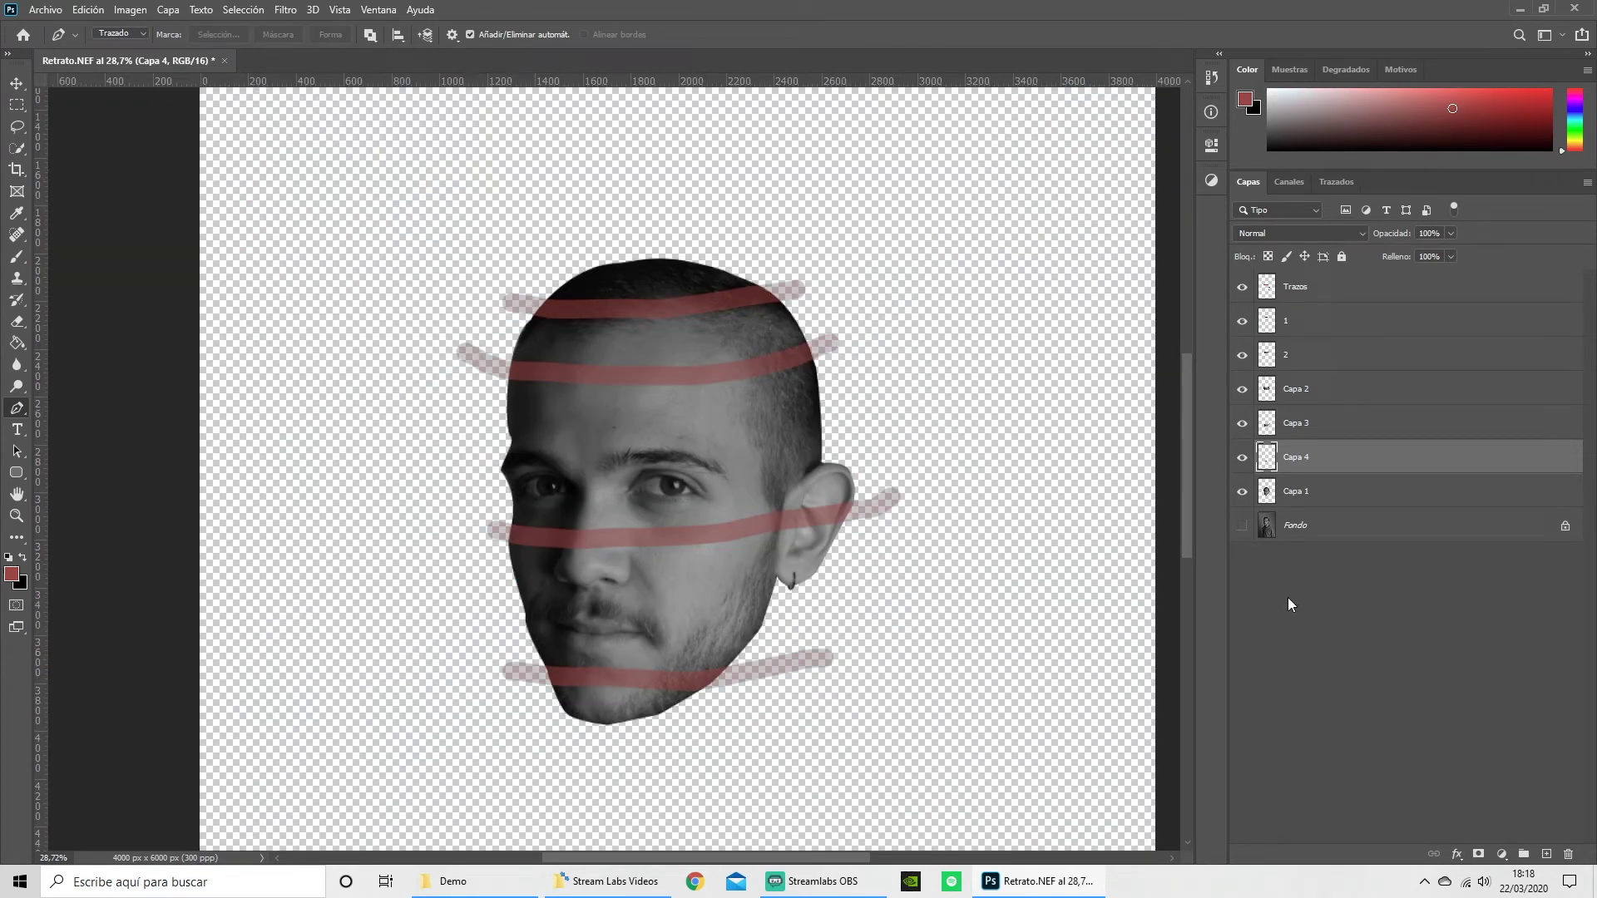
Rename Capa 2 to '3' and Capa 3 to '4', dismissing an accidental Layer Style window.
left_click(1300, 404)
double_click(1305, 397)
type("3")
key("Return")
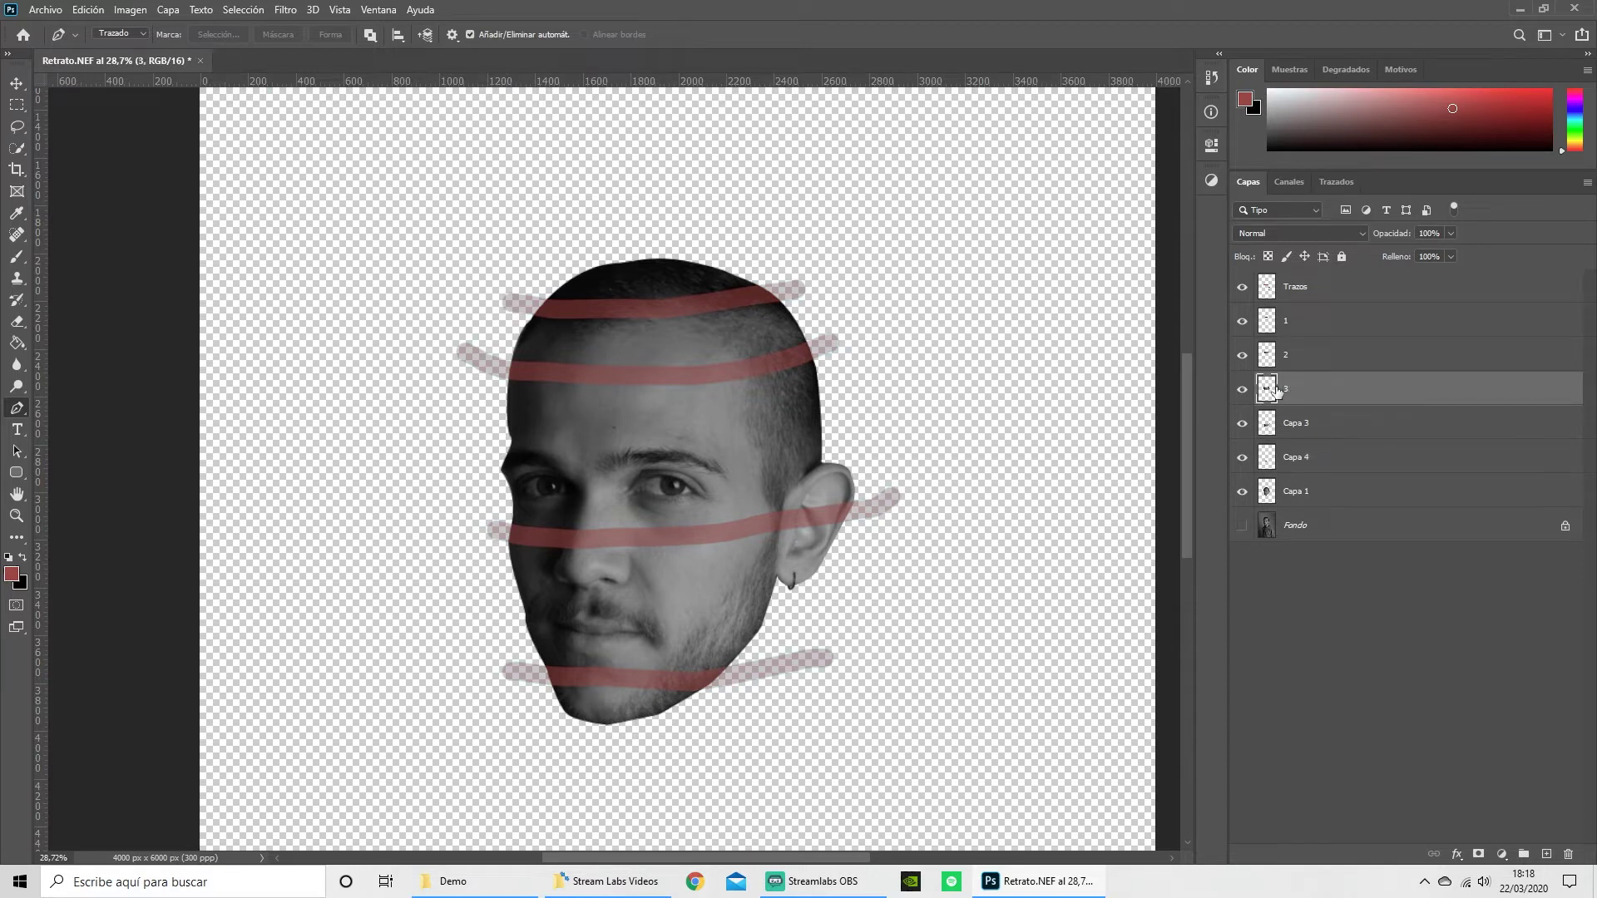
double_click(1323, 426)
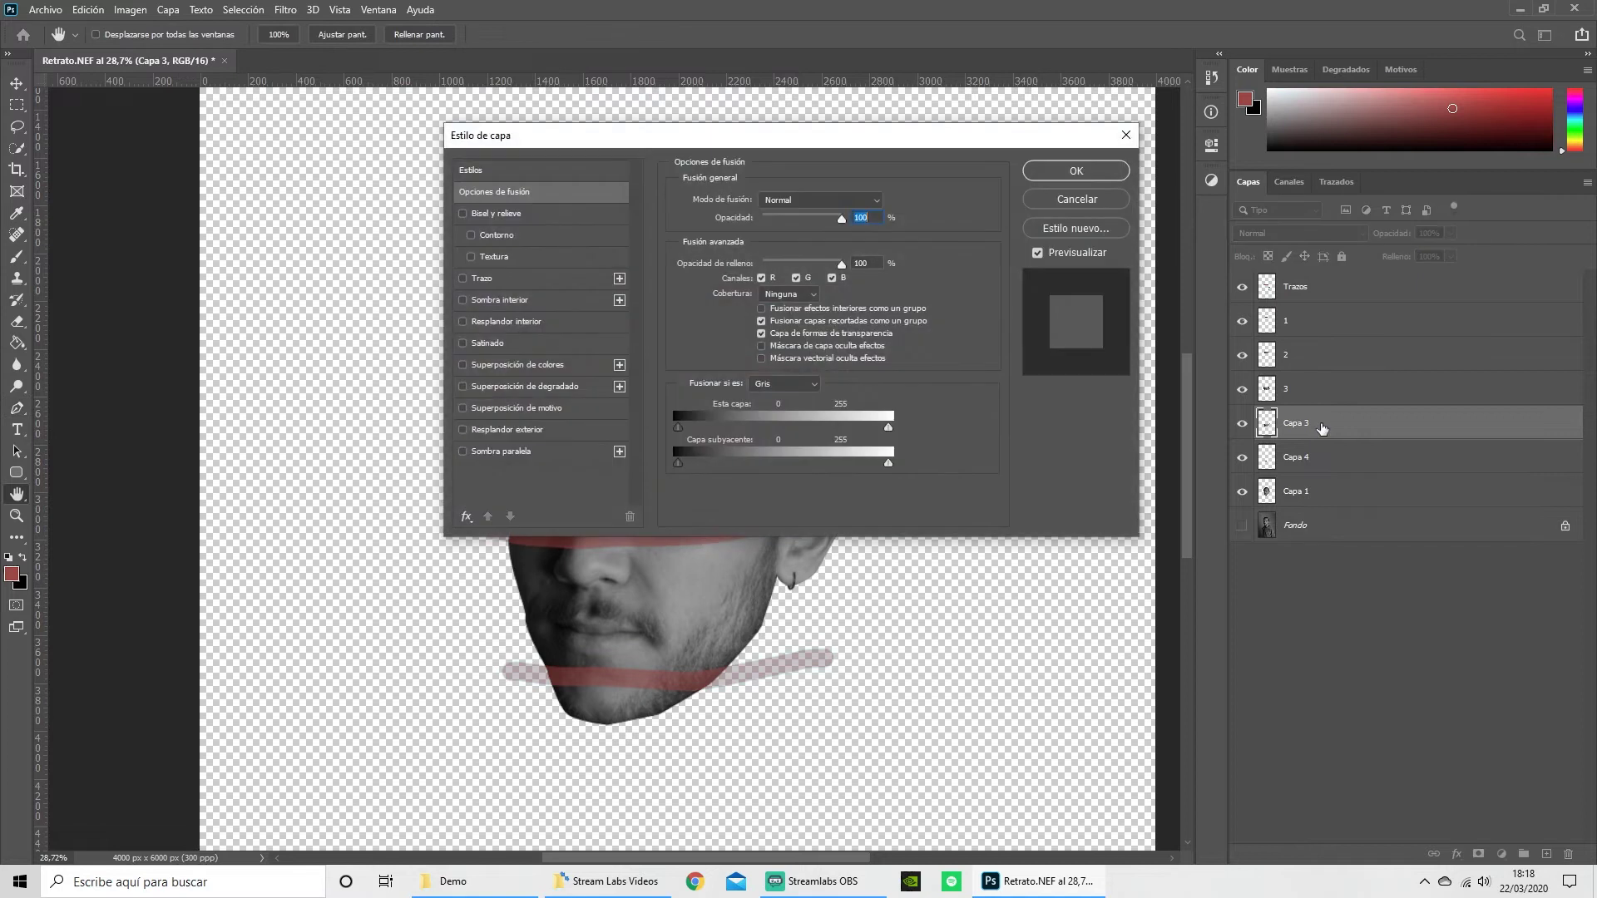
left_click(1102, 200)
double_click(1296, 424)
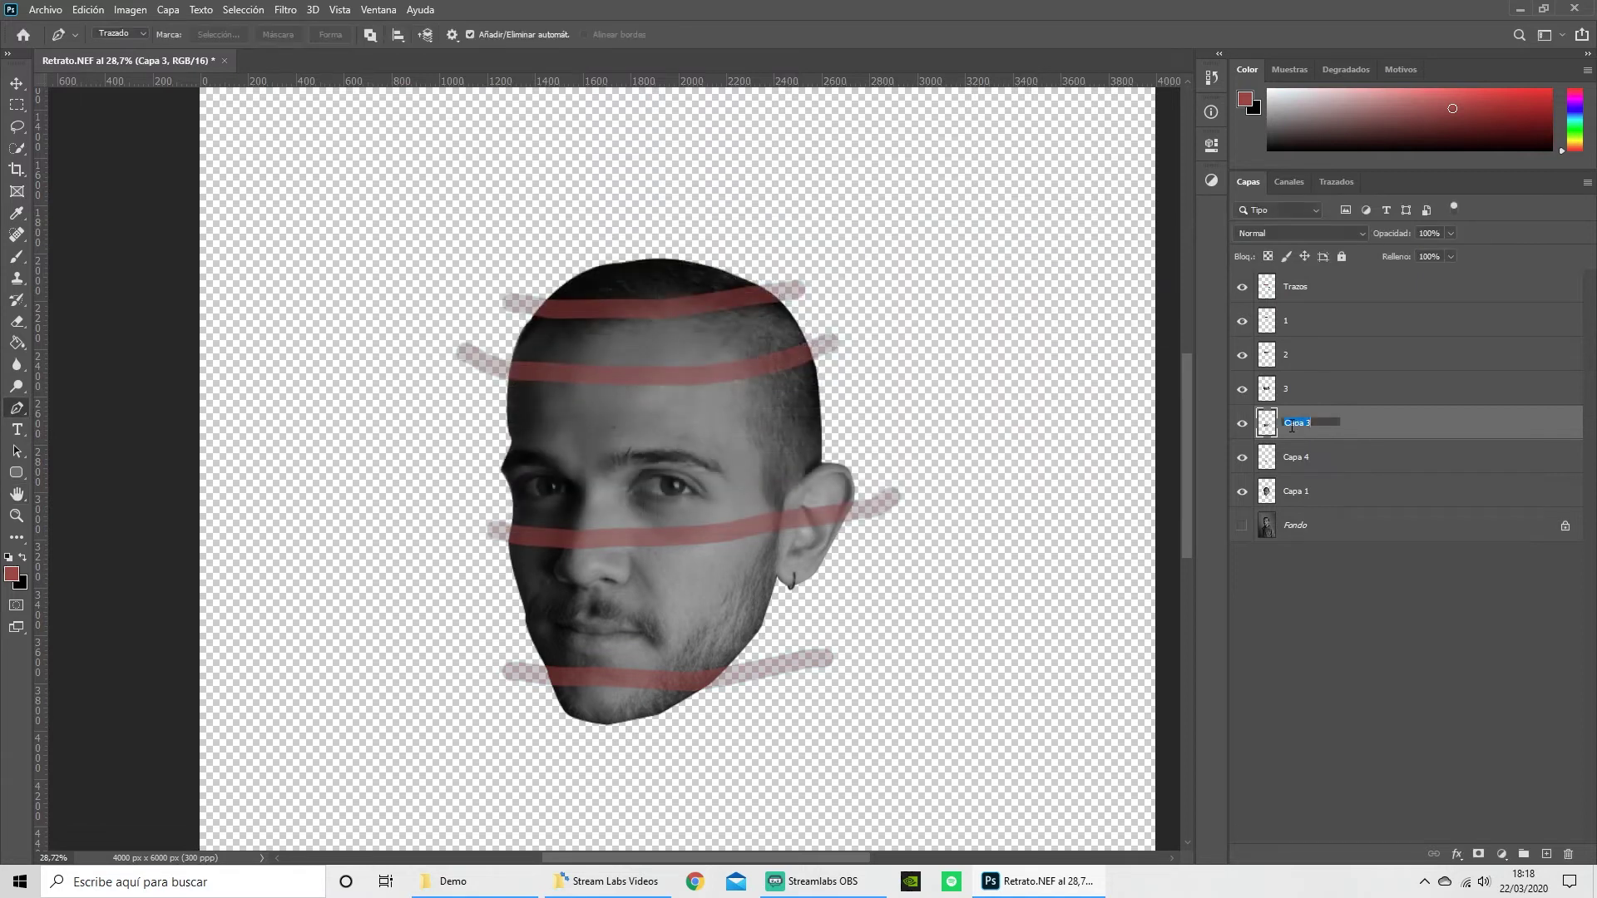
type("4")
key("Return")
Rename Capa 4 to '5', then make layer 1 active with the Move tool.
double_click(1303, 458)
type("5")
key("Return")
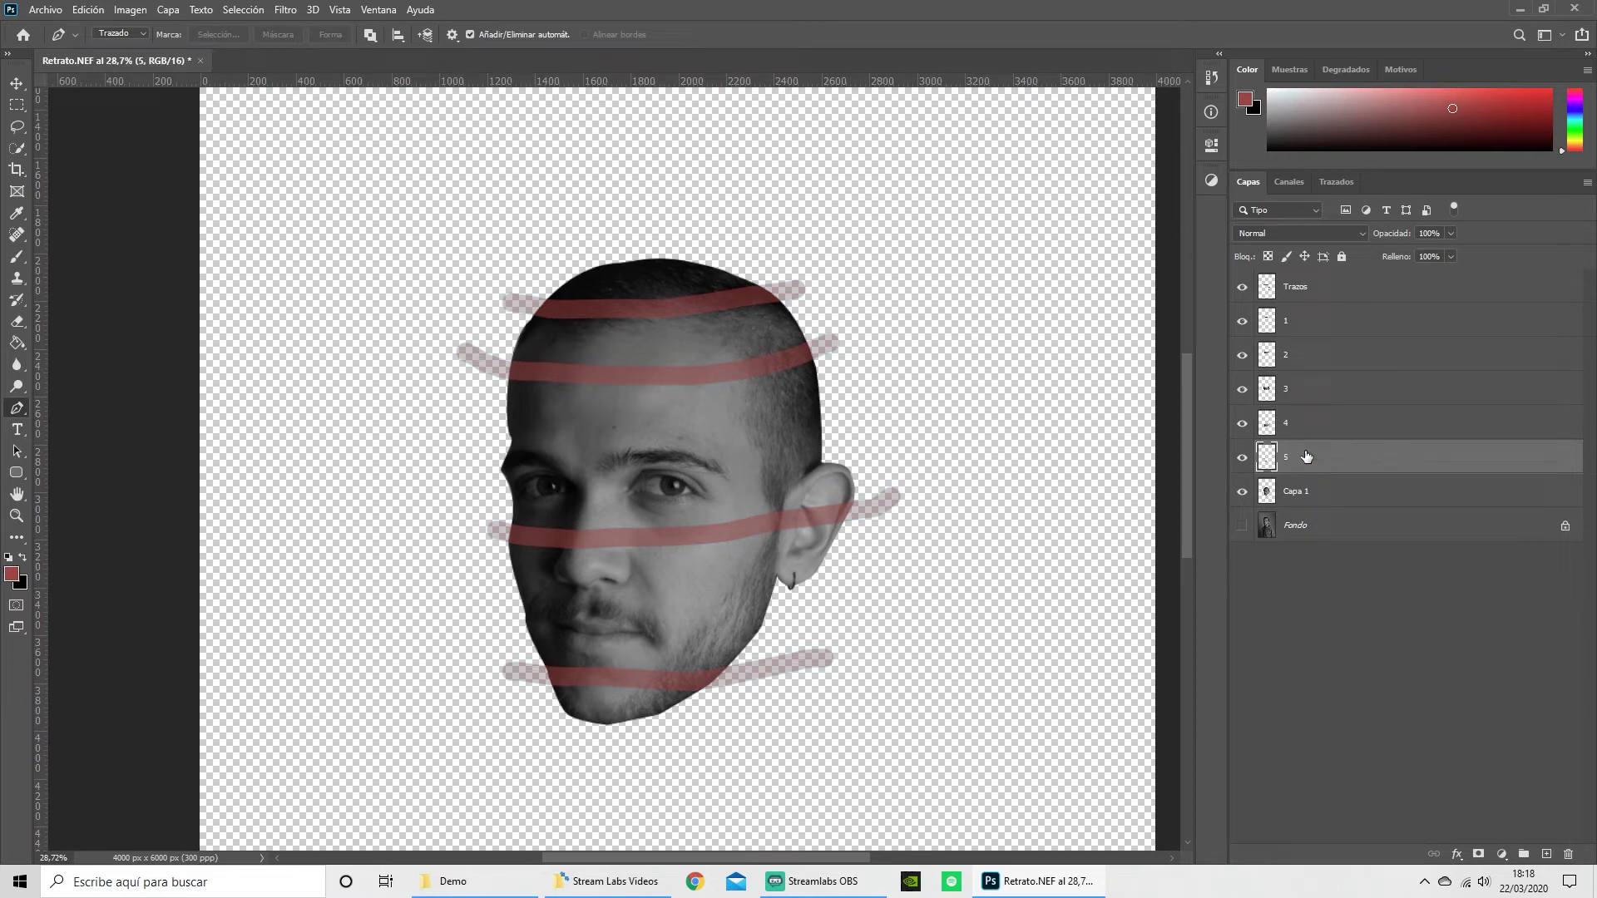
left_click(1329, 328)
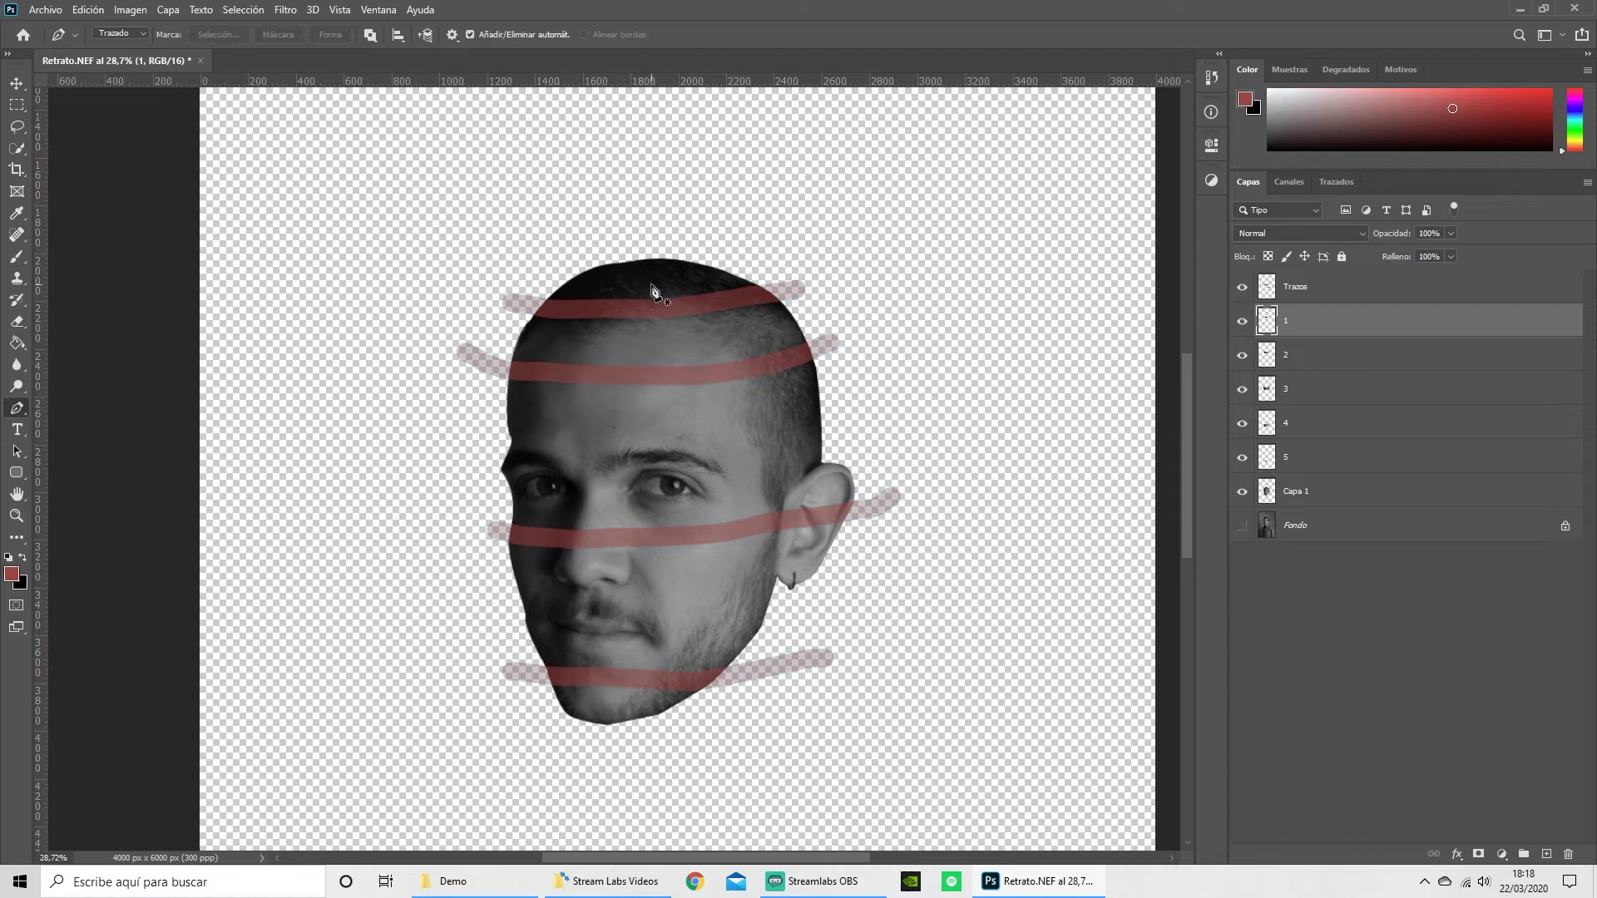
left_click(16, 83)
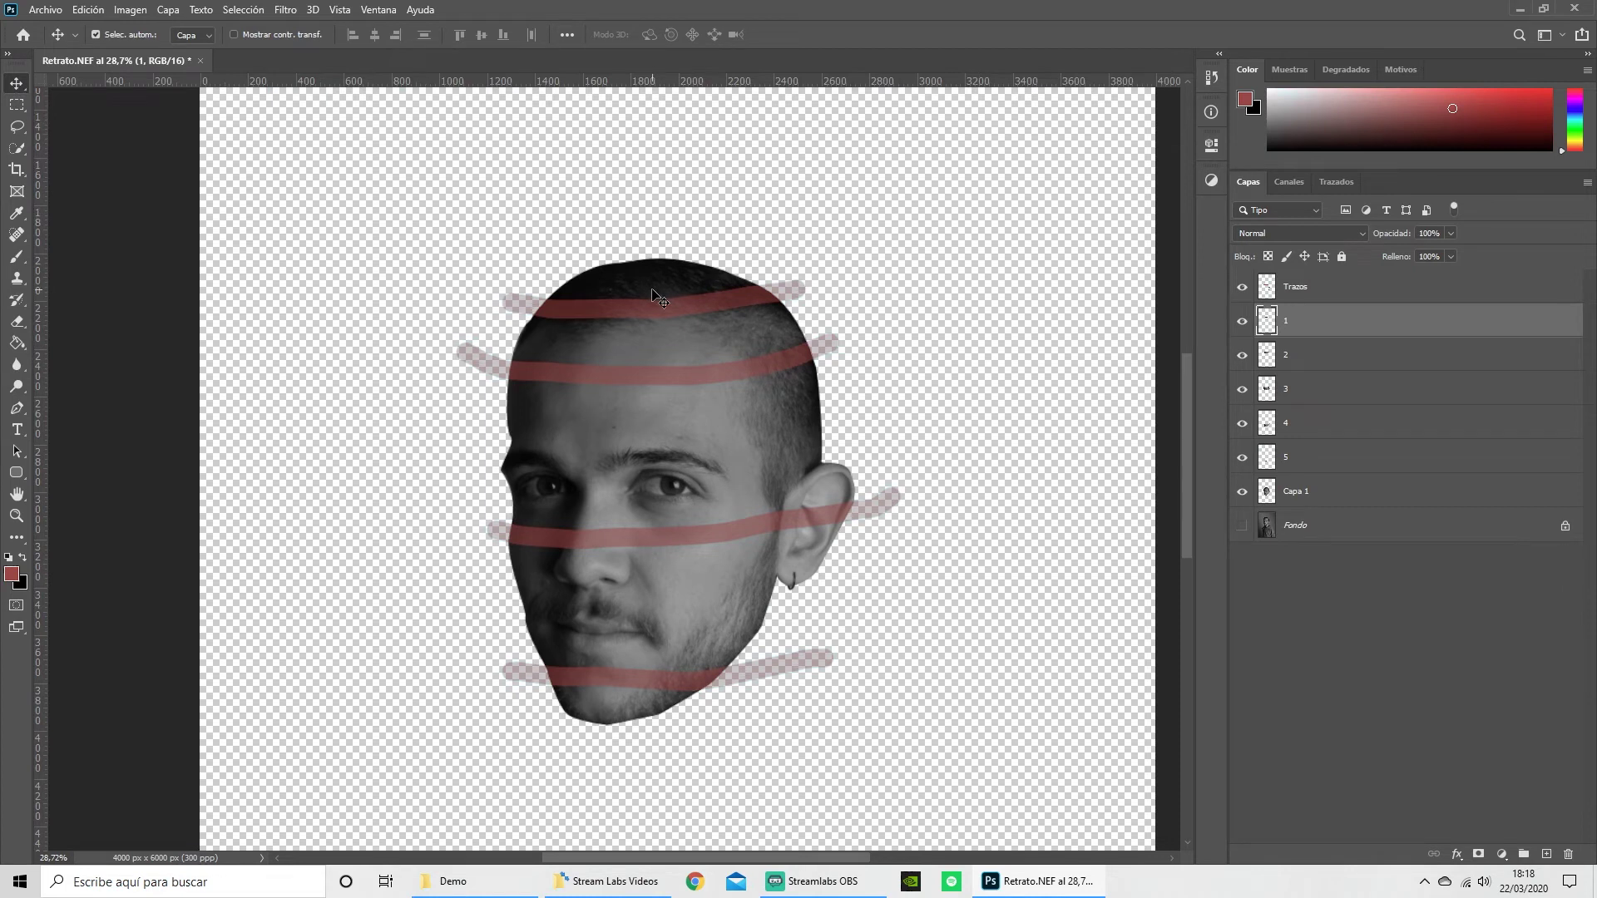
Raise slices 1–3 upward to open gaps and hide the full-head layer Capa 1.
scroll(796, 337, "down", 2)
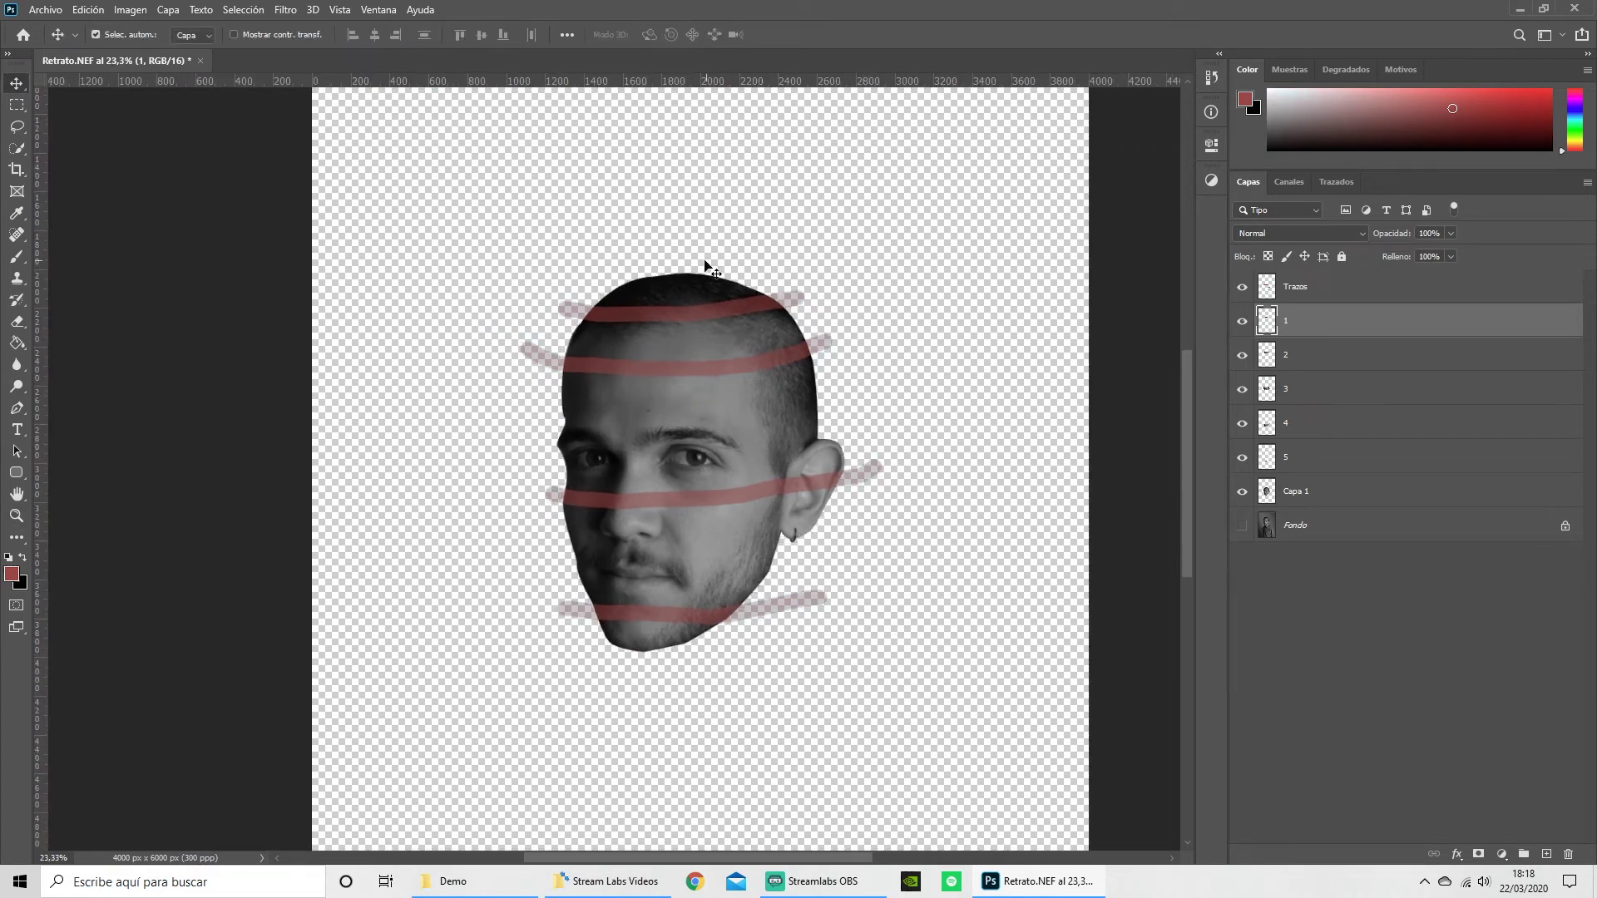
left_click_drag(683, 293, 677, 218)
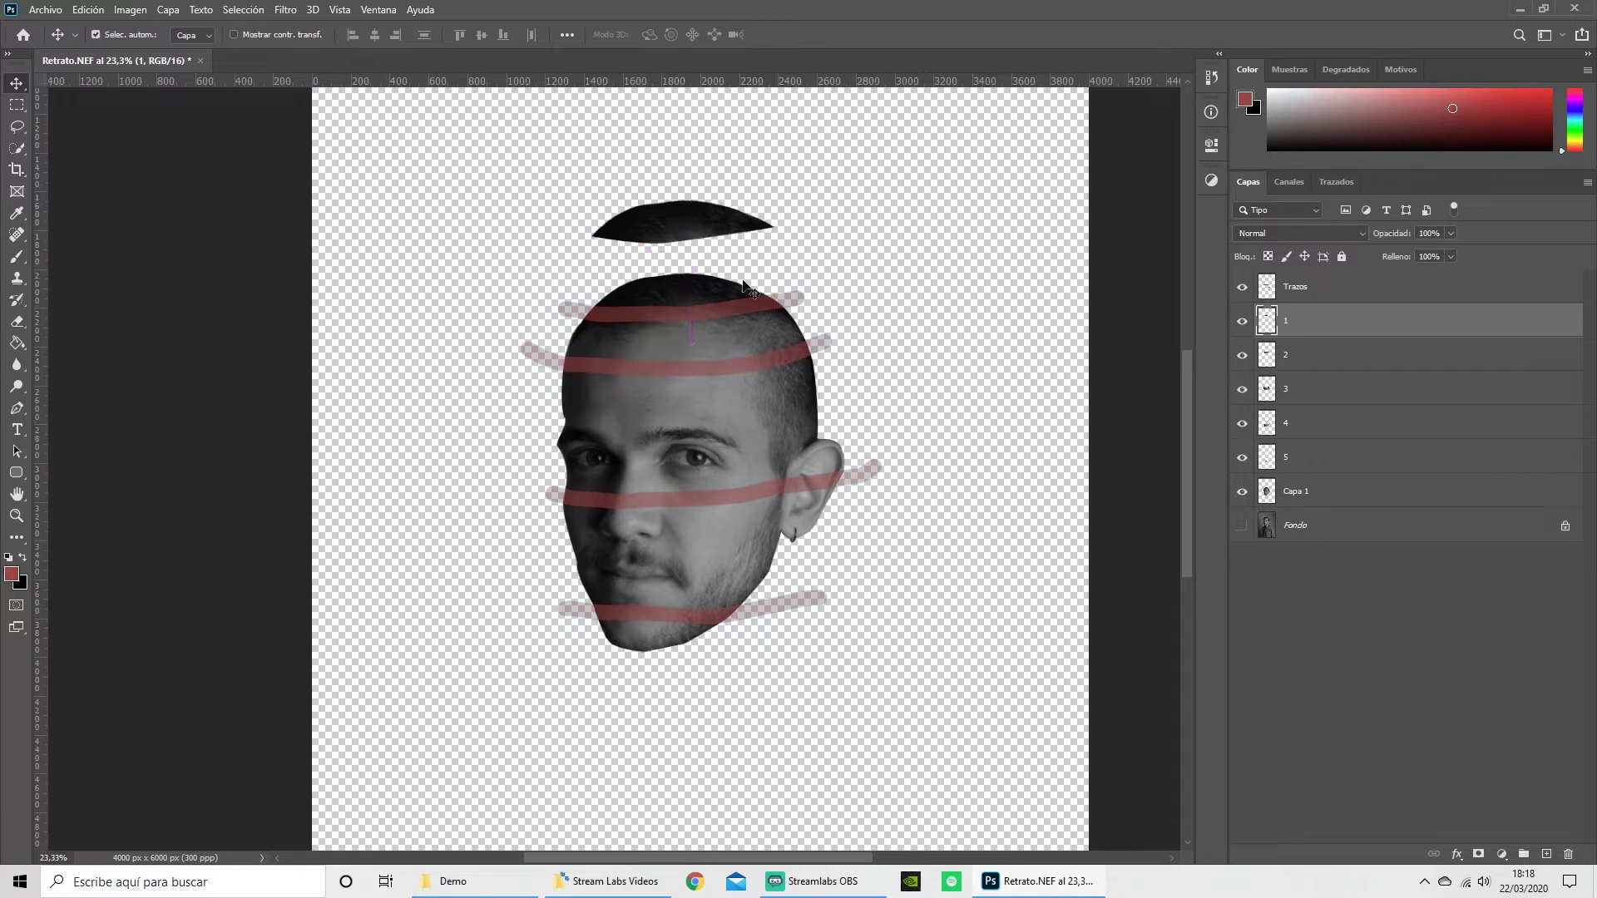
left_click(1242, 495)
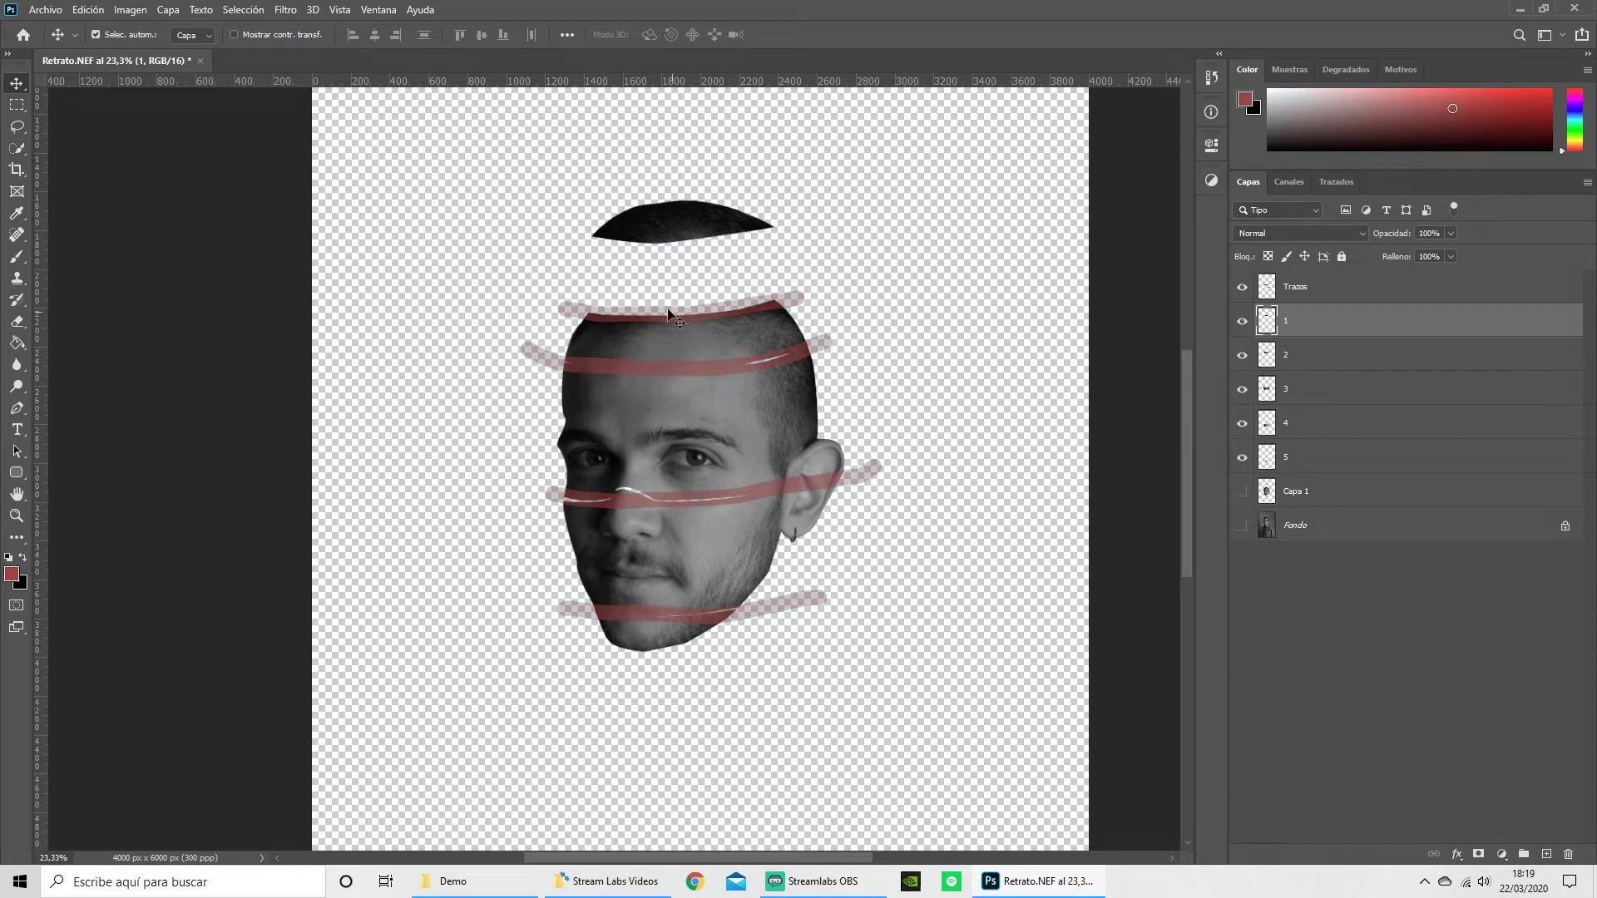
left_click_drag(672, 348, 676, 298)
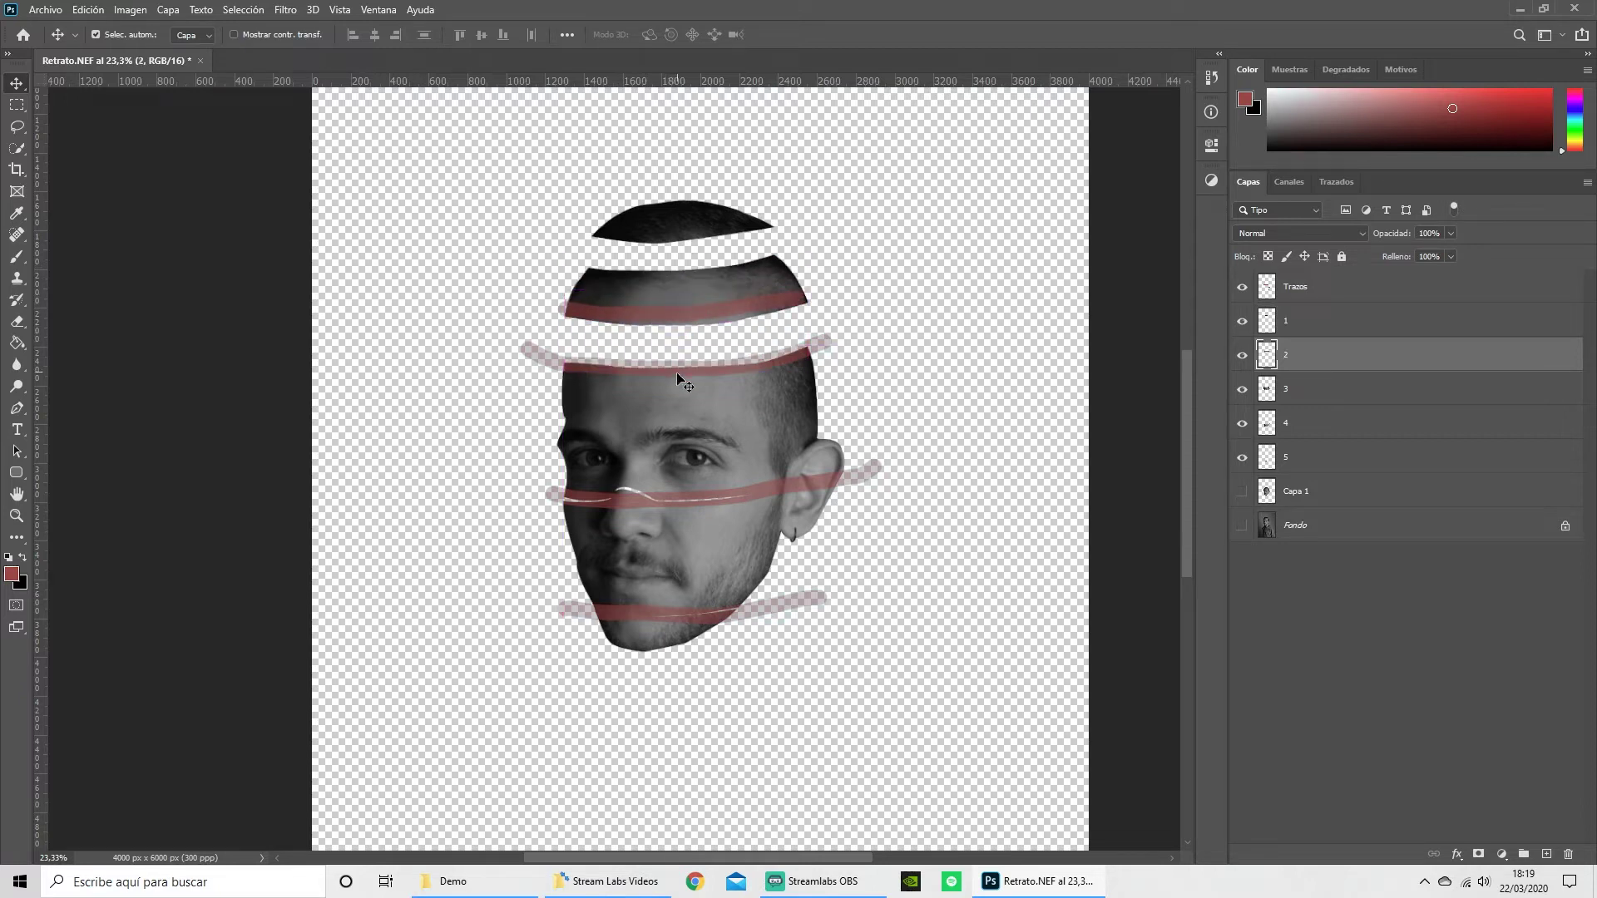
left_click_drag(677, 381, 679, 363)
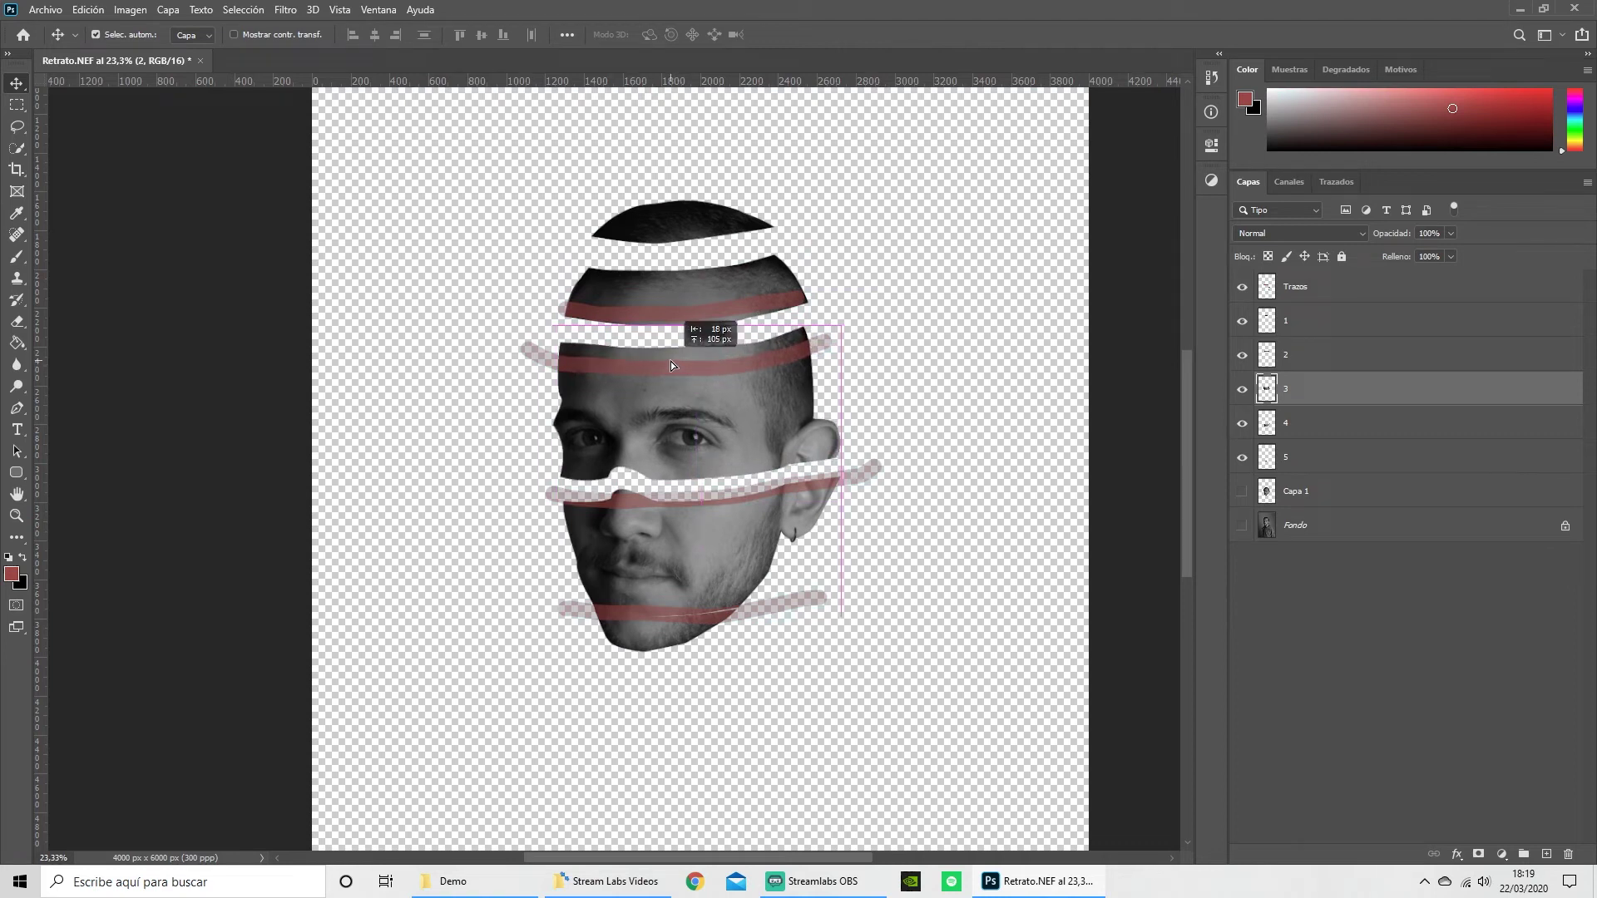
left_click_drag(679, 363, 676, 287)
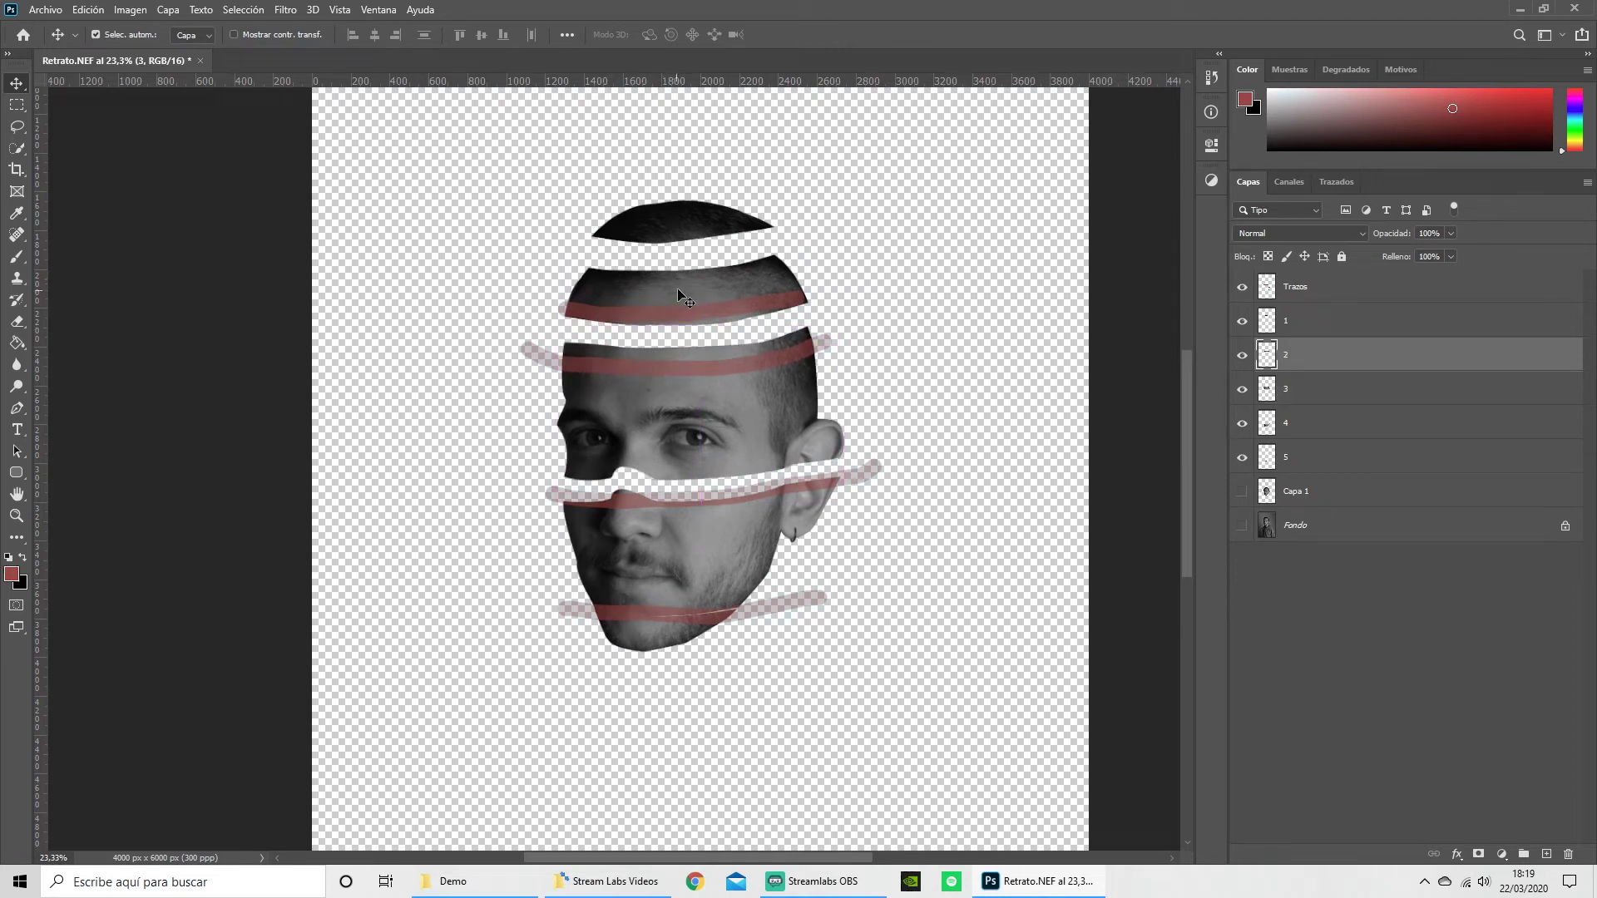
Hide the red Trazos strokes and move the chin slice down about 114 px.
left_click(679, 230)
left_click_drag(678, 230, 676, 230)
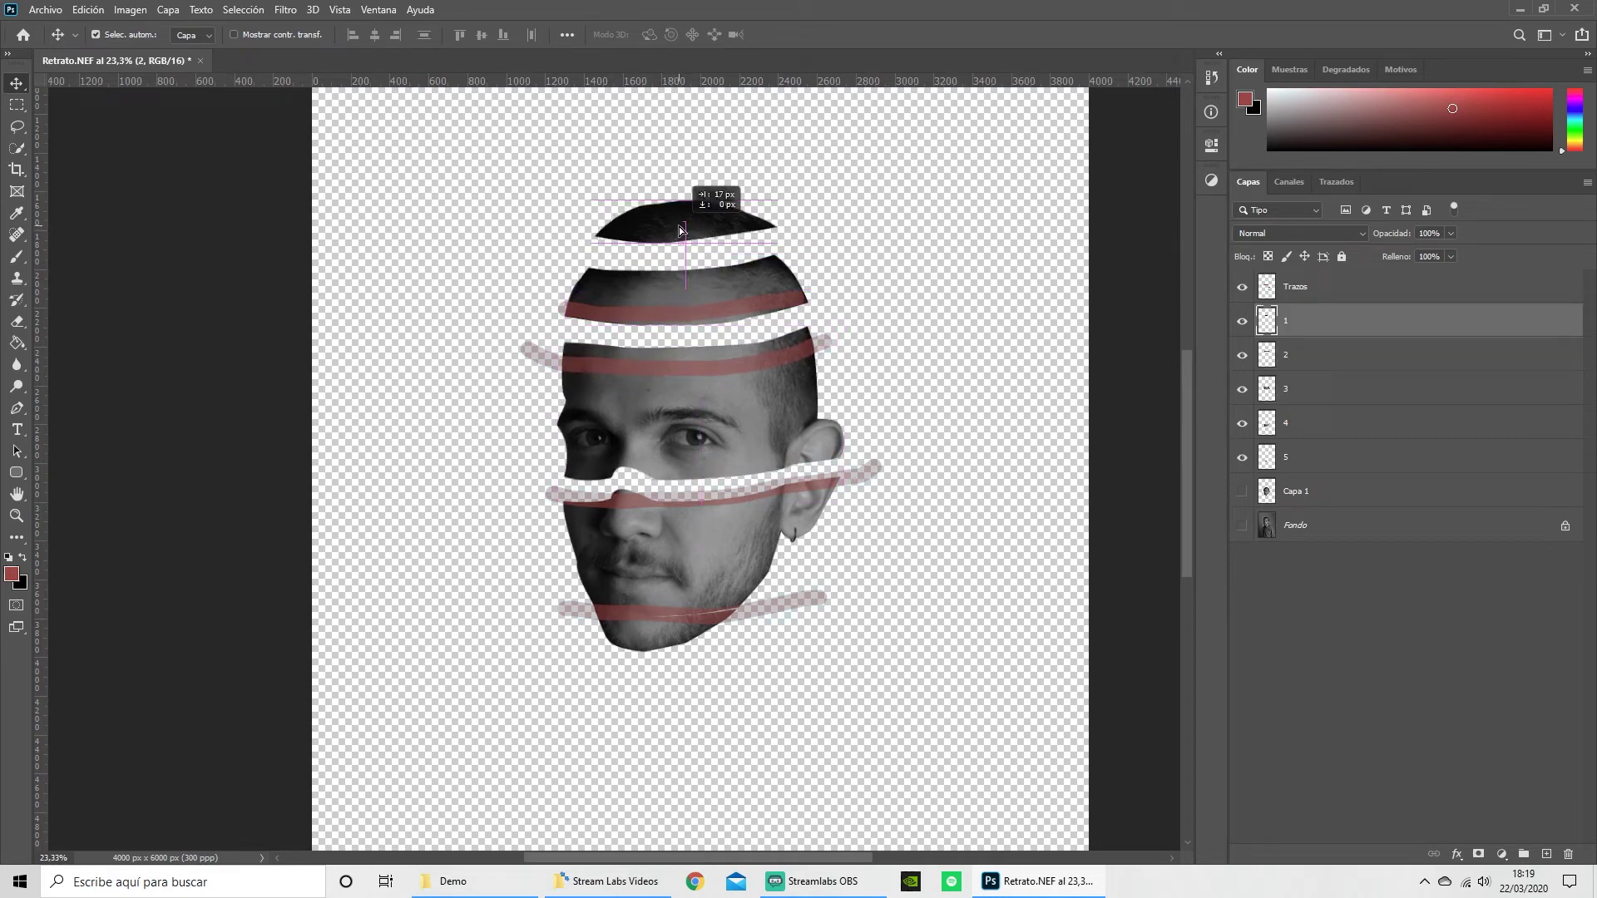
left_click_drag(666, 617, 666, 629)
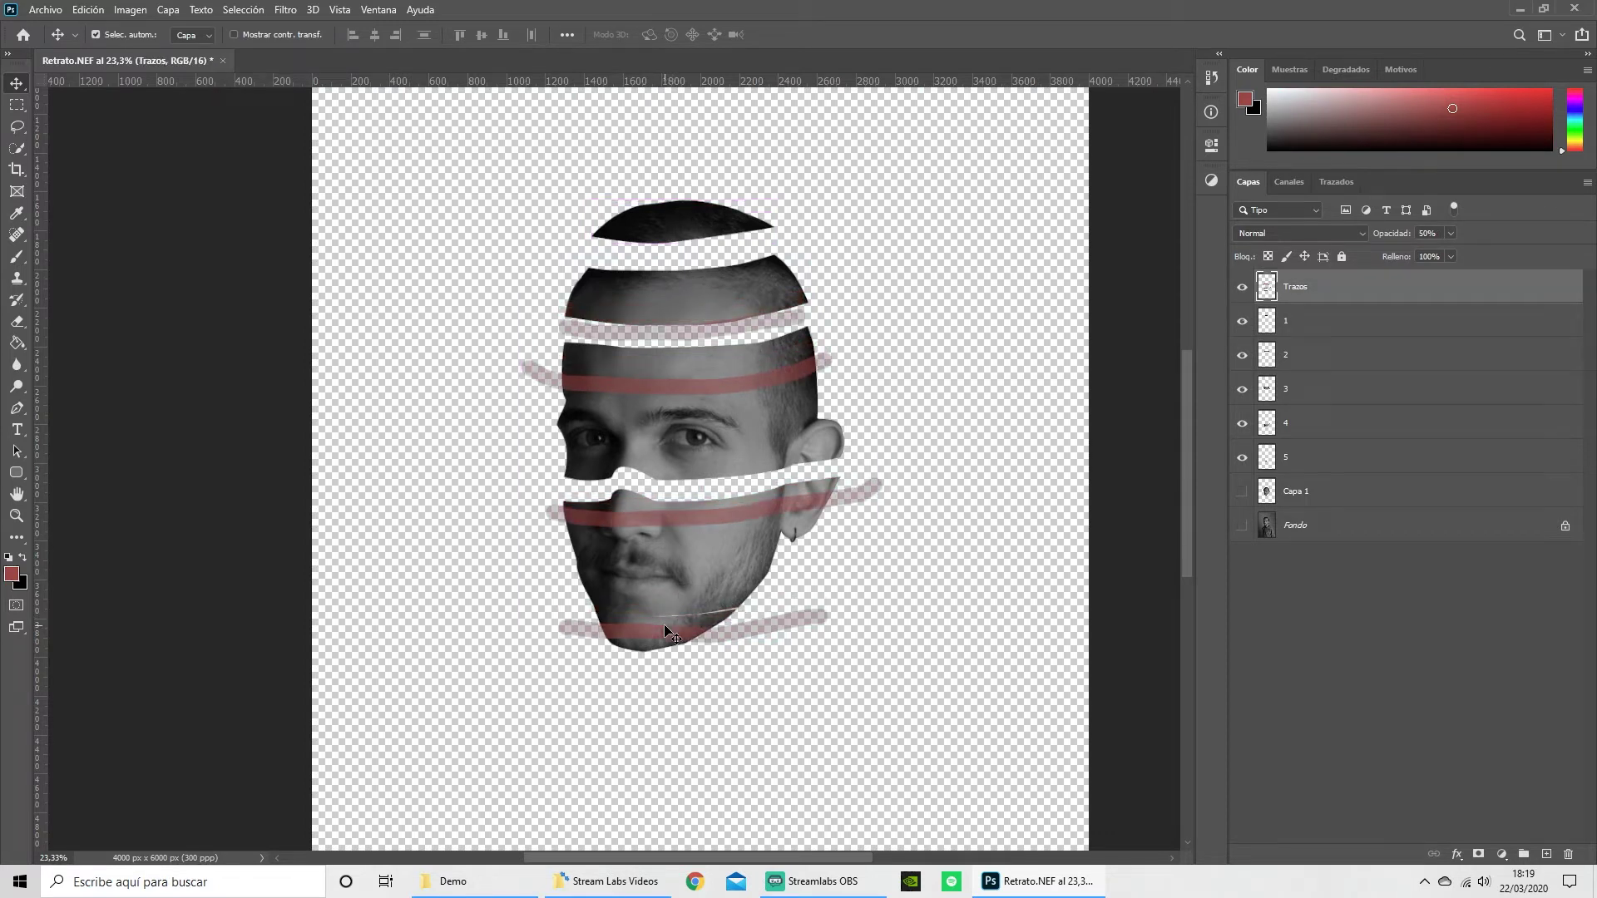
key("ctrl+z")
left_click(660, 543)
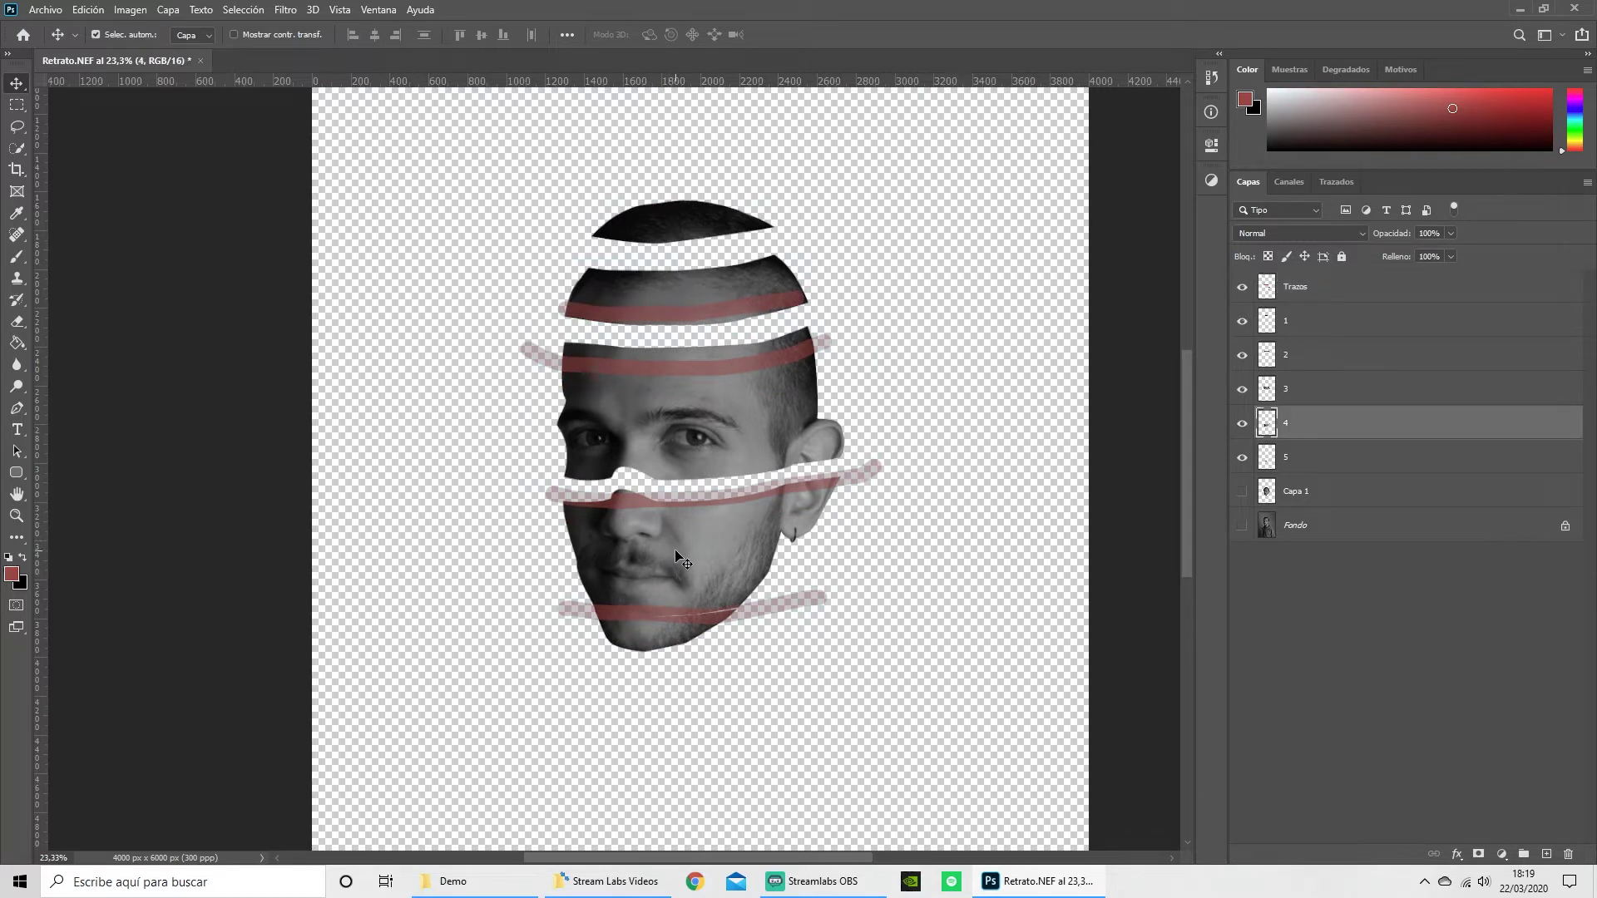
left_click(1242, 286)
left_click_drag(666, 630, 665, 650)
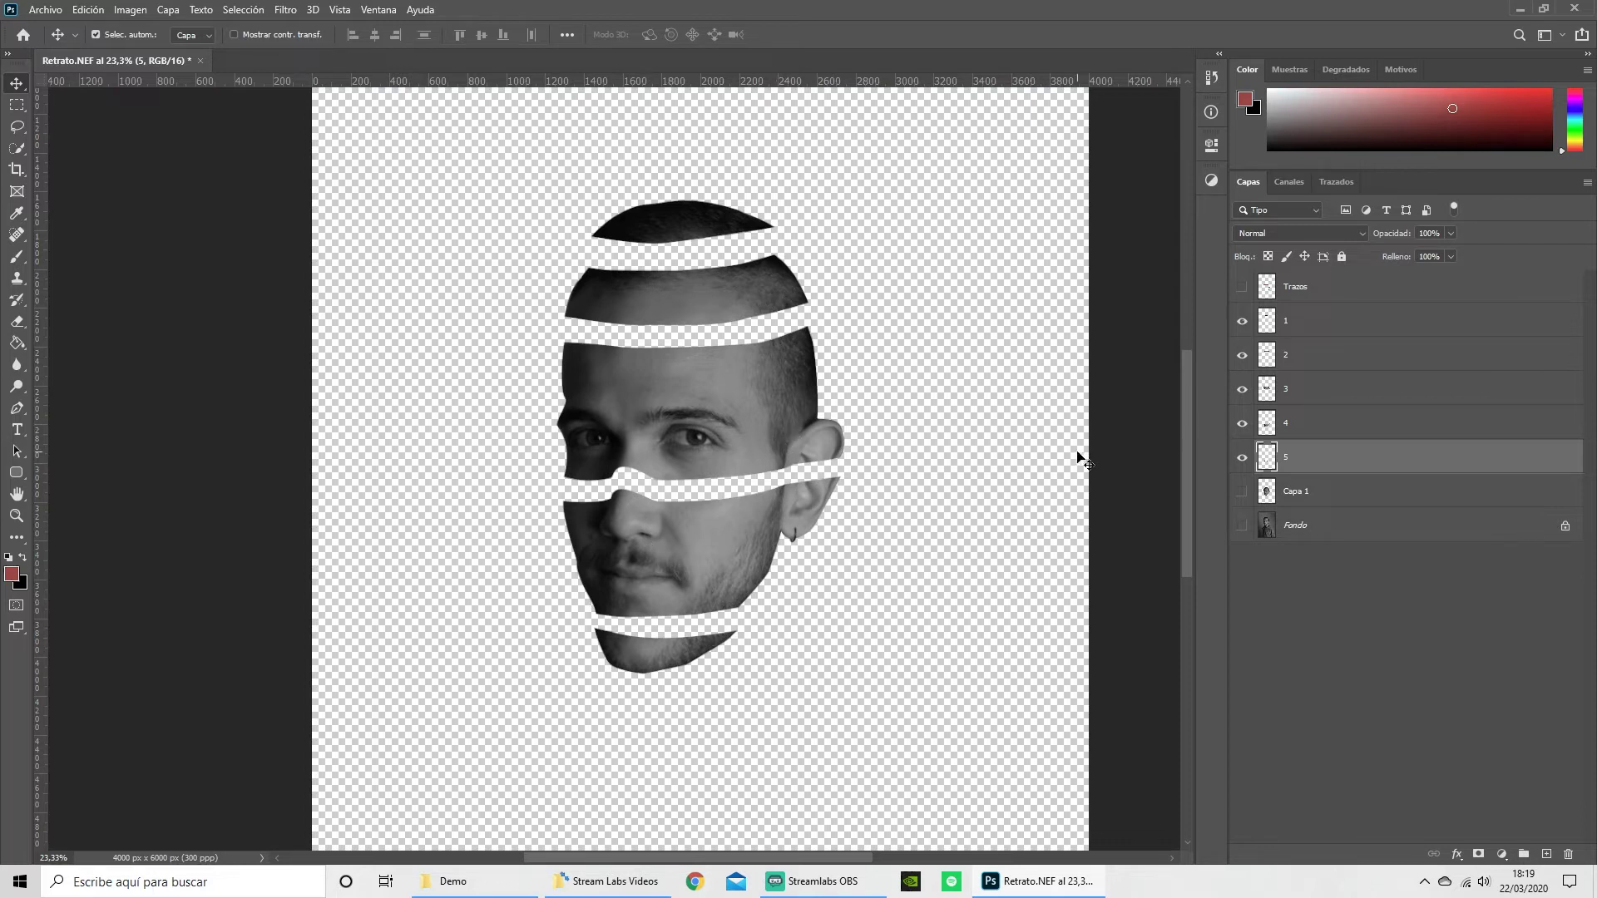
Put slice layer 1 into its own new group, Grupo 1.
right_click(1306, 327)
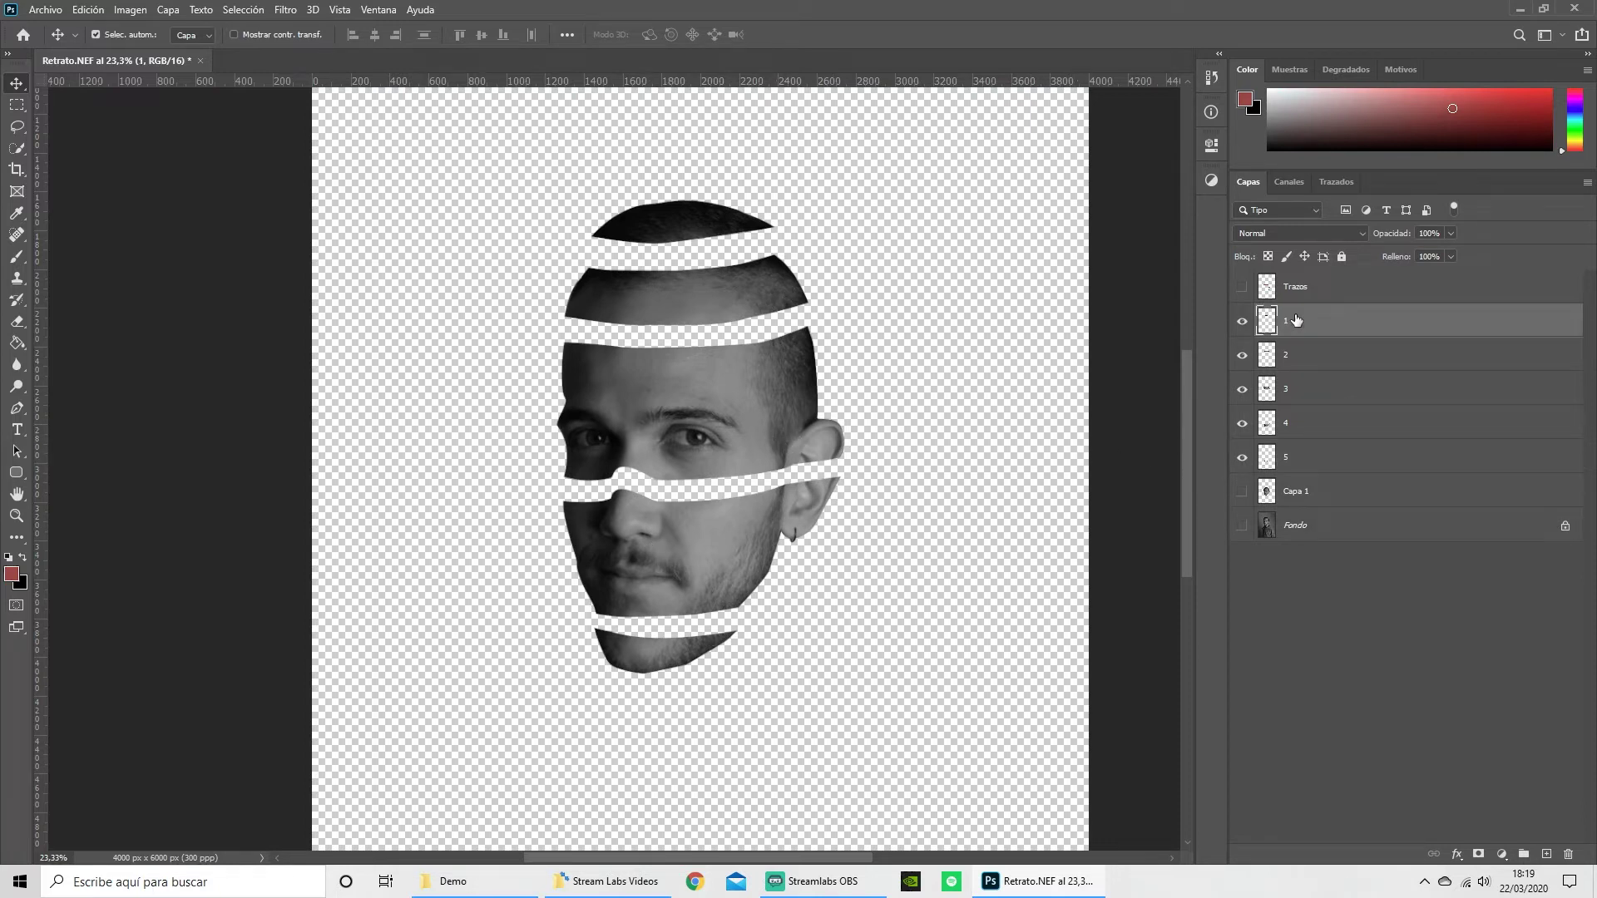
left_click(1286, 319)
left_click(1289, 458)
left_click(1306, 421)
left_click(1309, 389)
left_click(1306, 358)
left_click(1301, 326)
right_click(1304, 323)
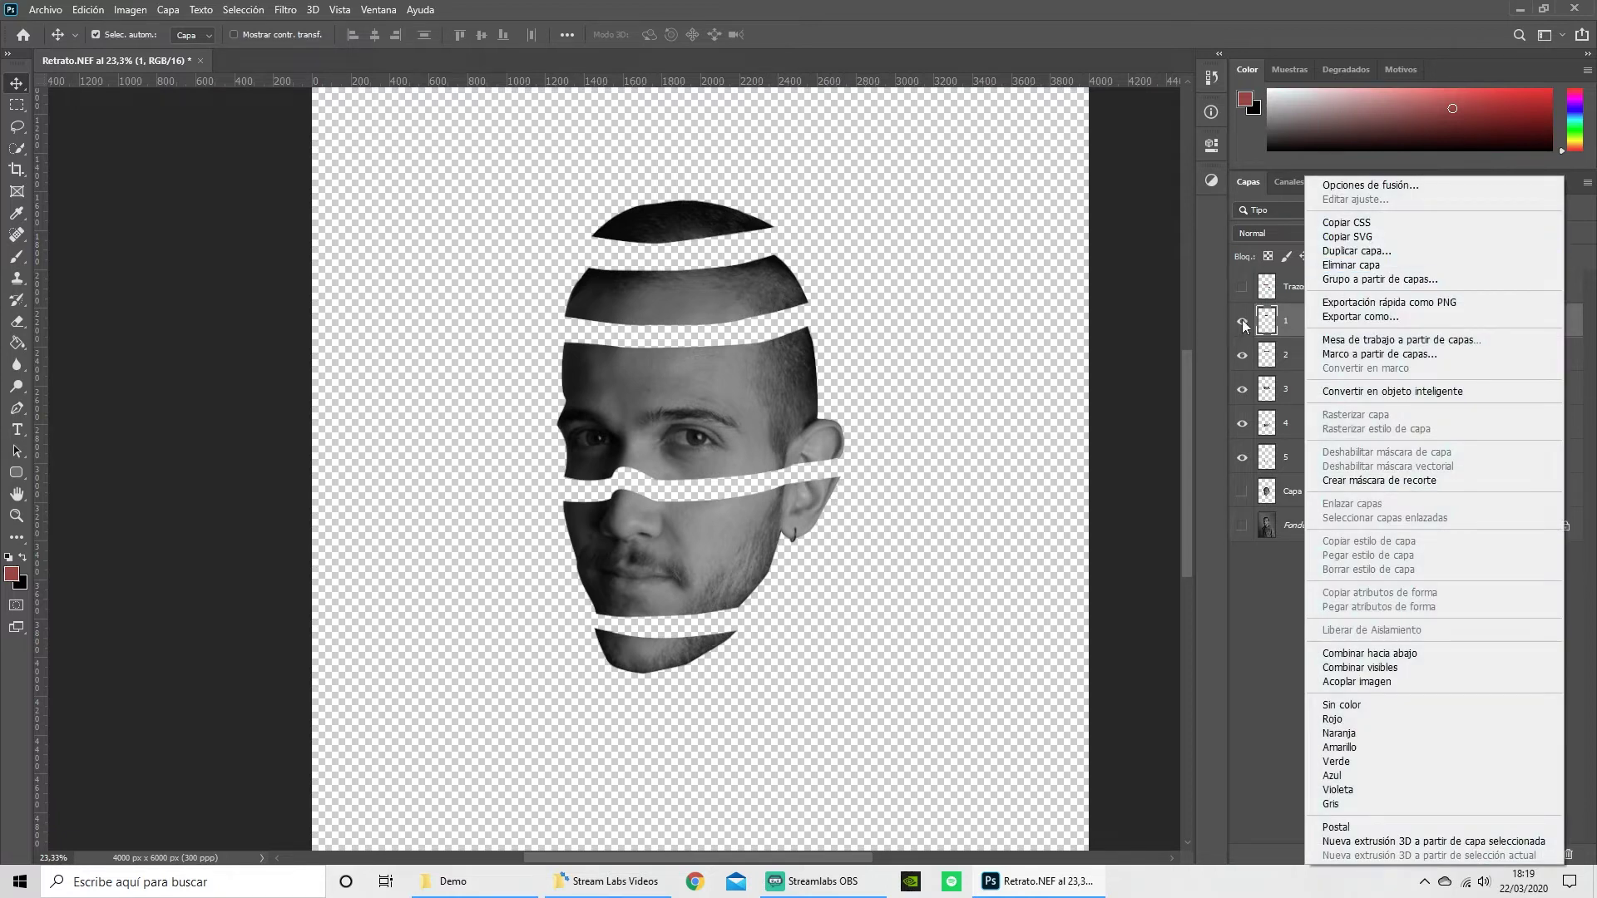
left_click(1289, 325)
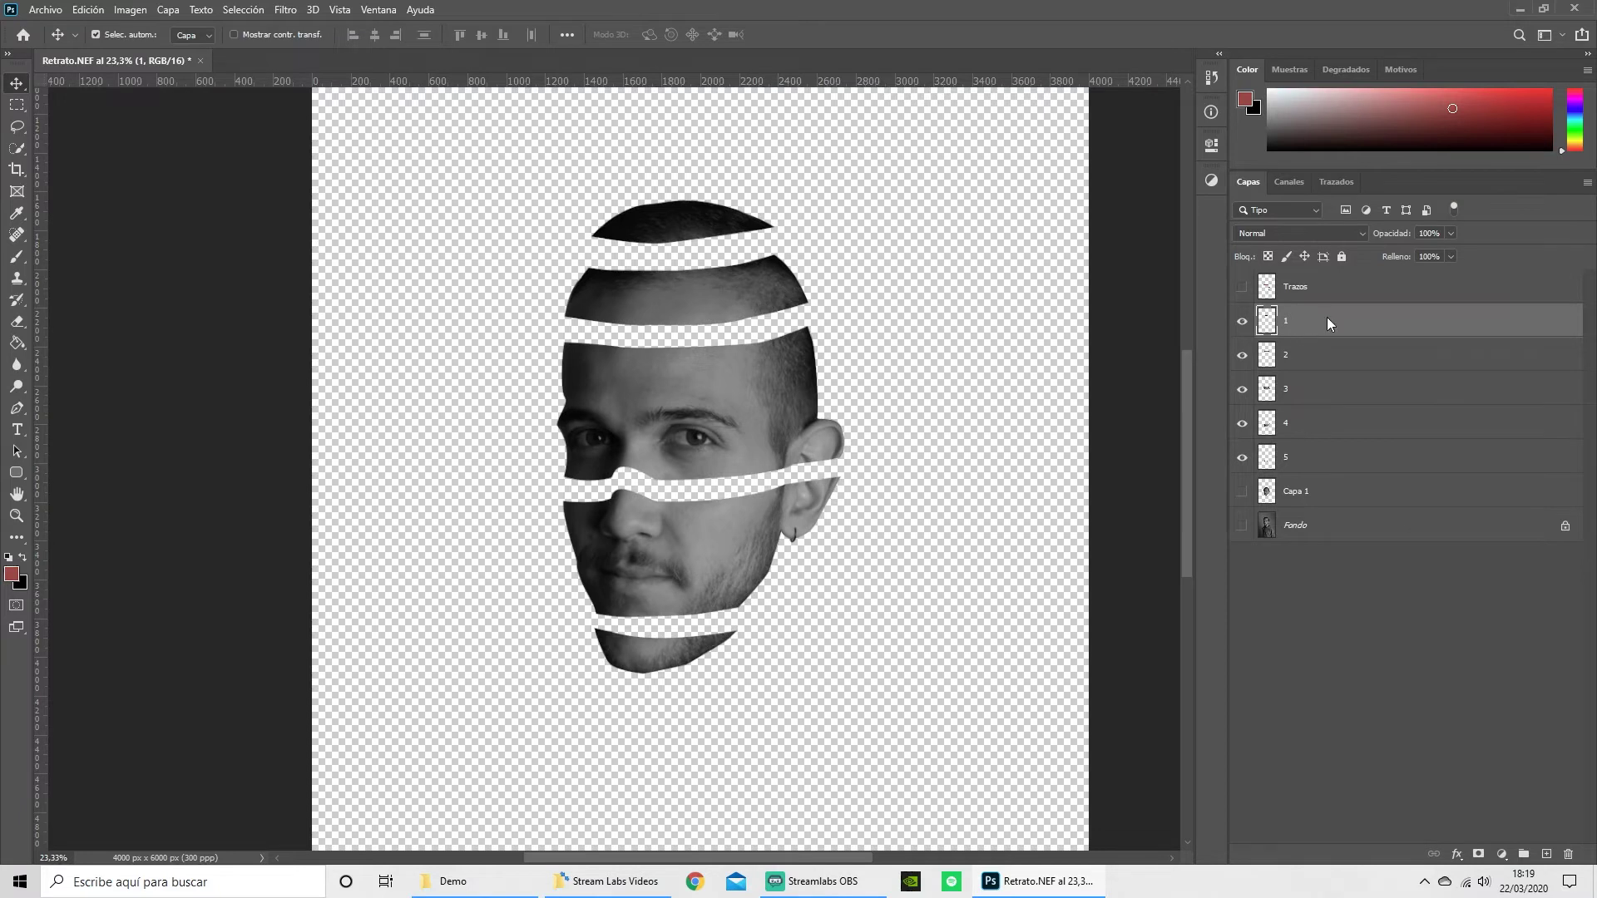
right_click(1328, 322)
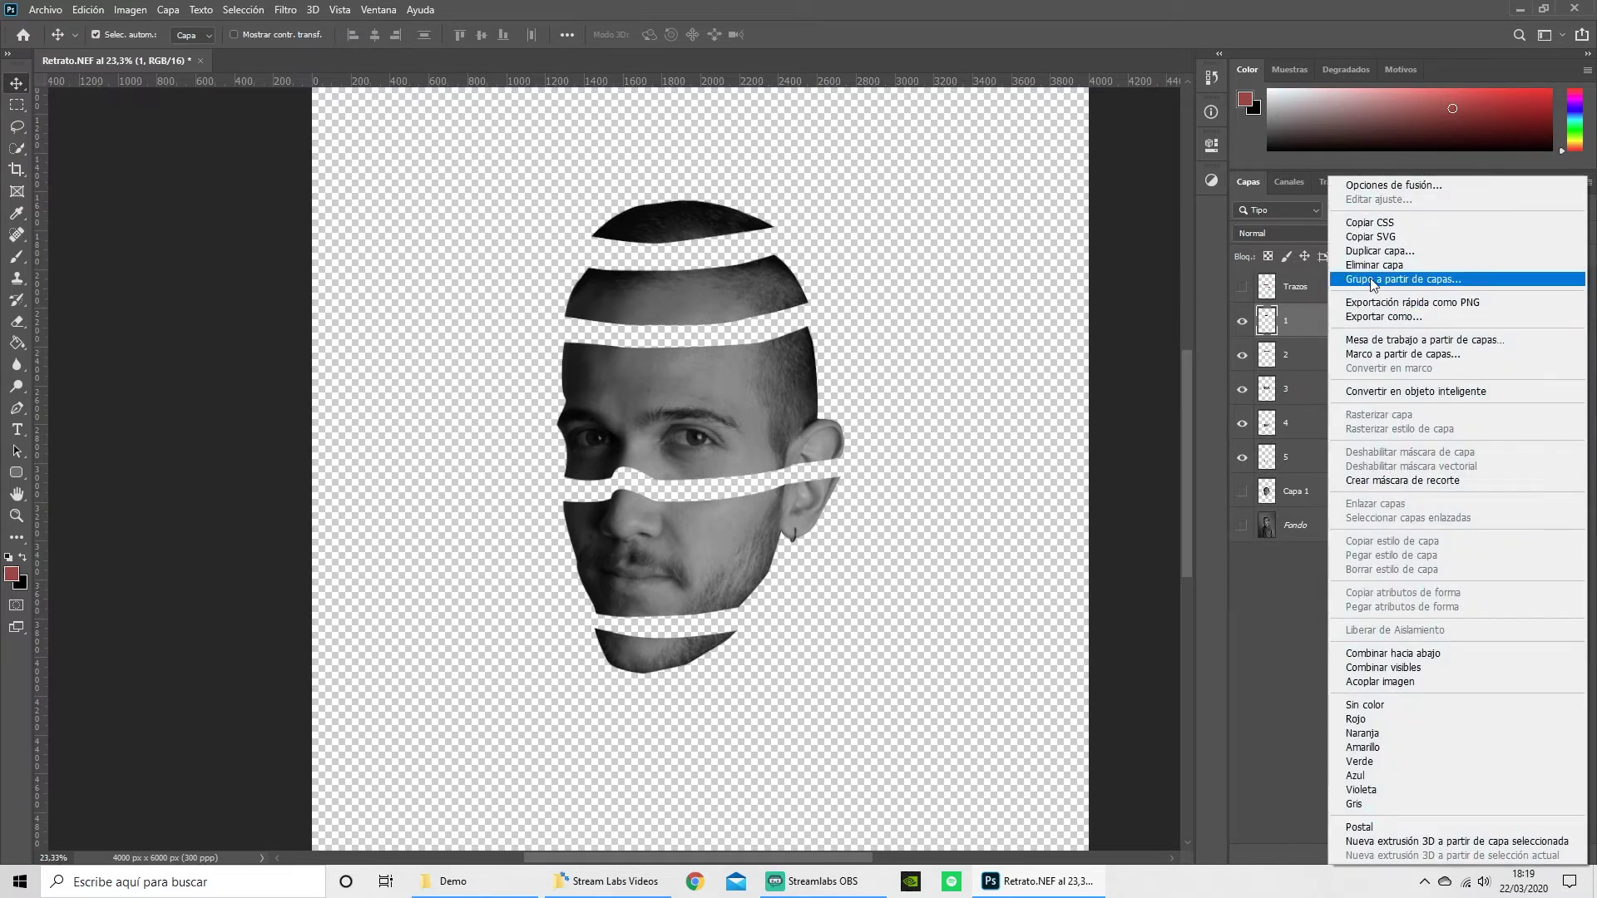
left_click(1374, 283)
left_click(964, 270)
Group slice layers 2, 3 and 4 into Grupo 2, Grupo 3 and Grupo 4.
right_click(1302, 381)
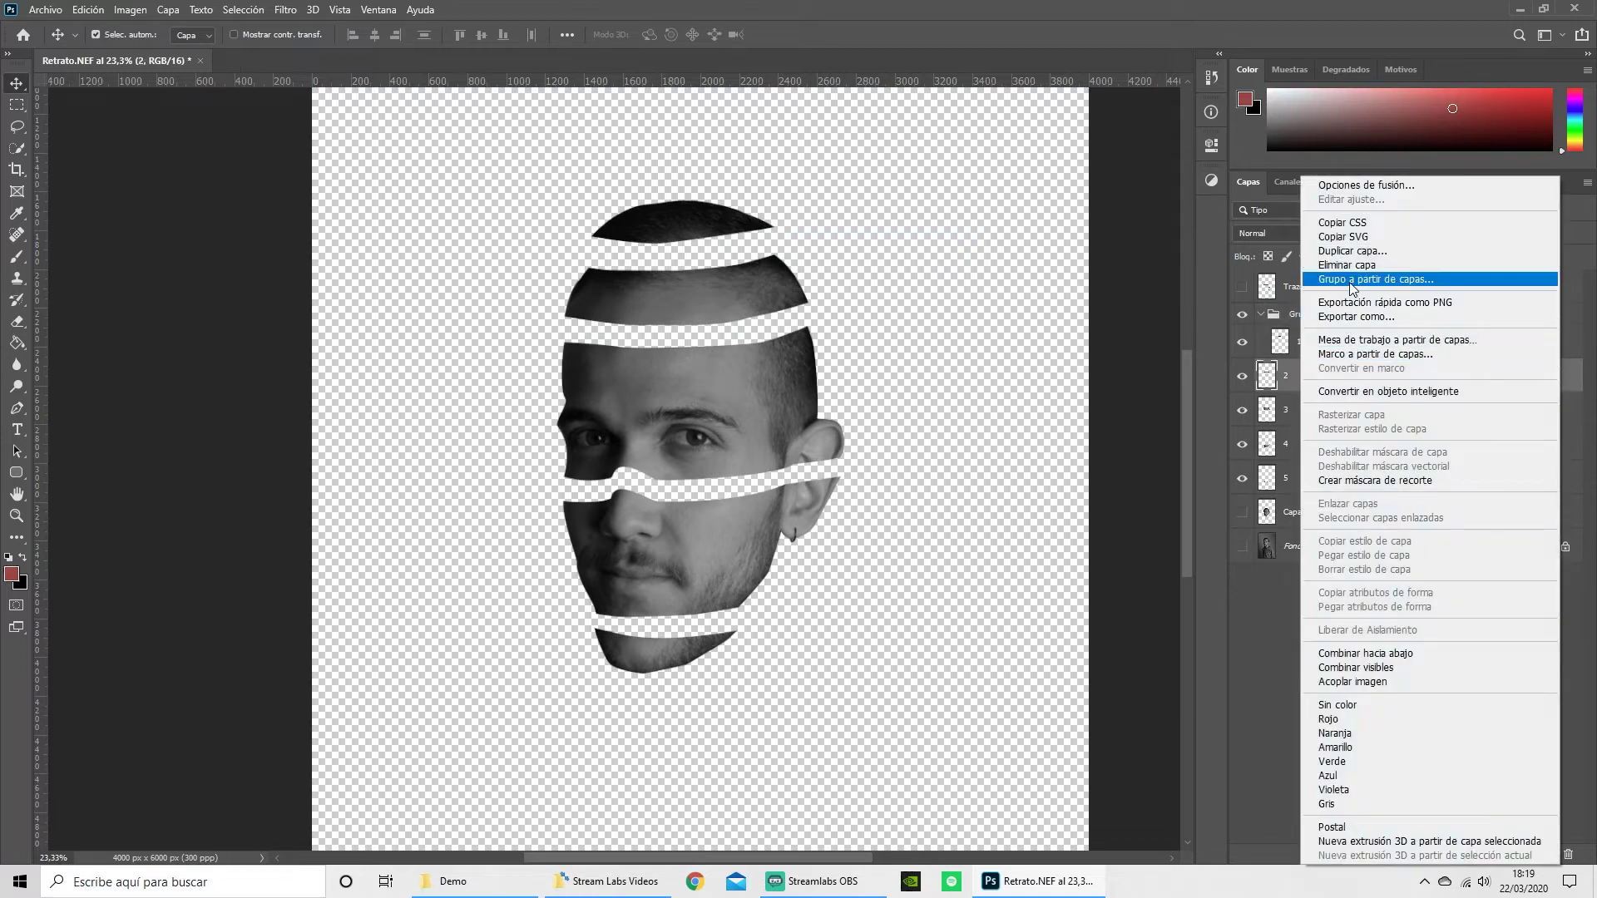
left_click(1373, 279)
left_click(951, 268)
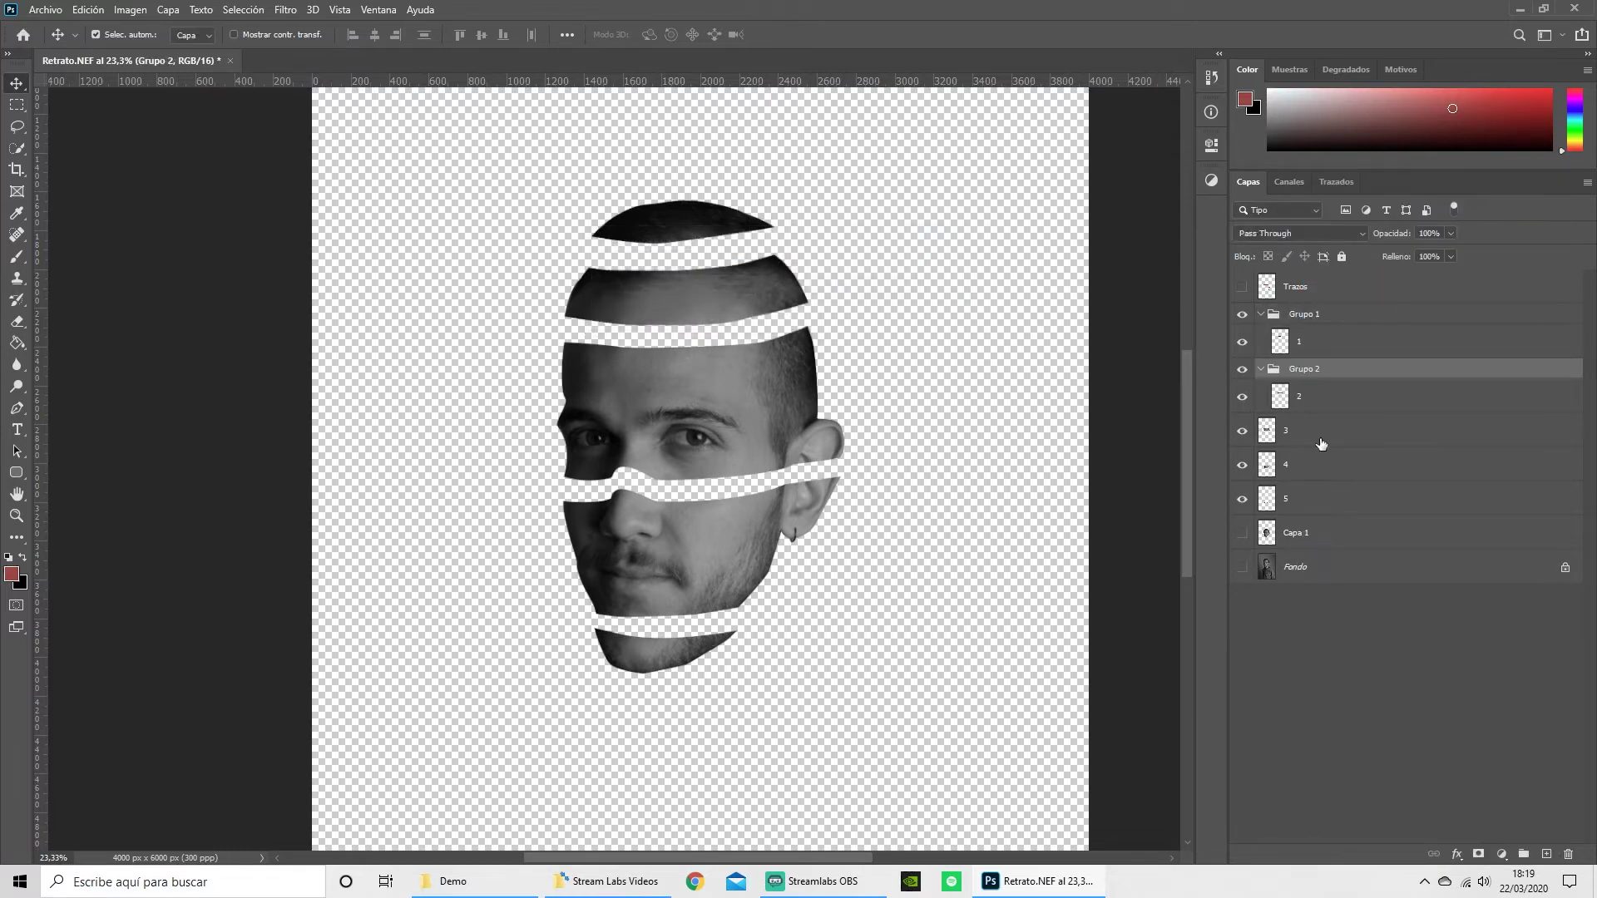
right_click(1321, 430)
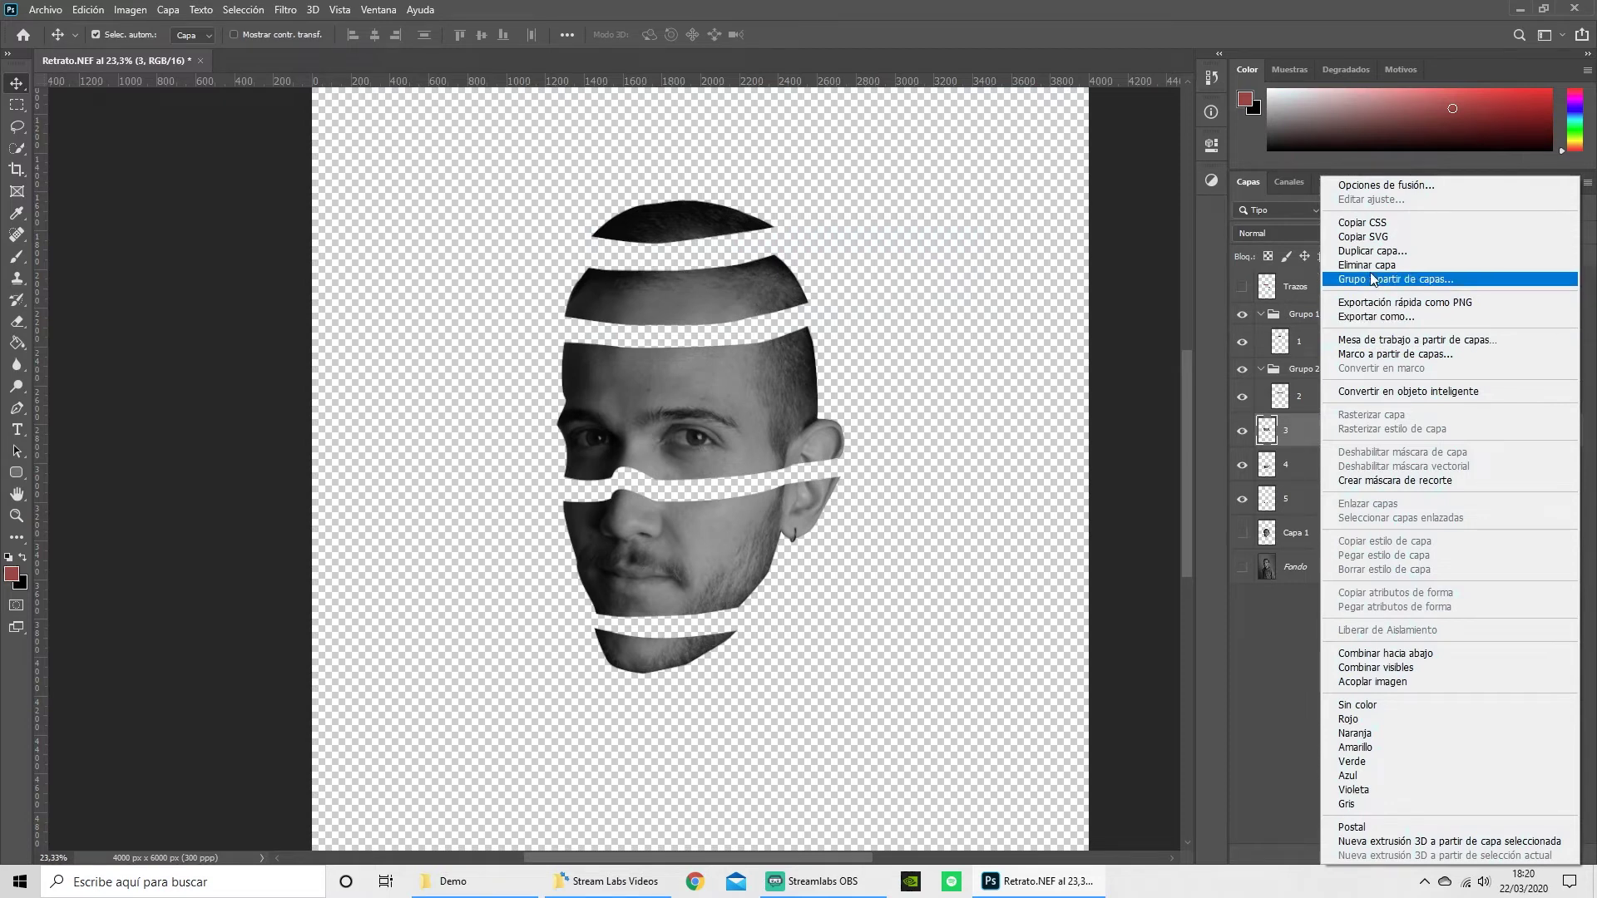
left_click(1376, 280)
left_click(957, 267)
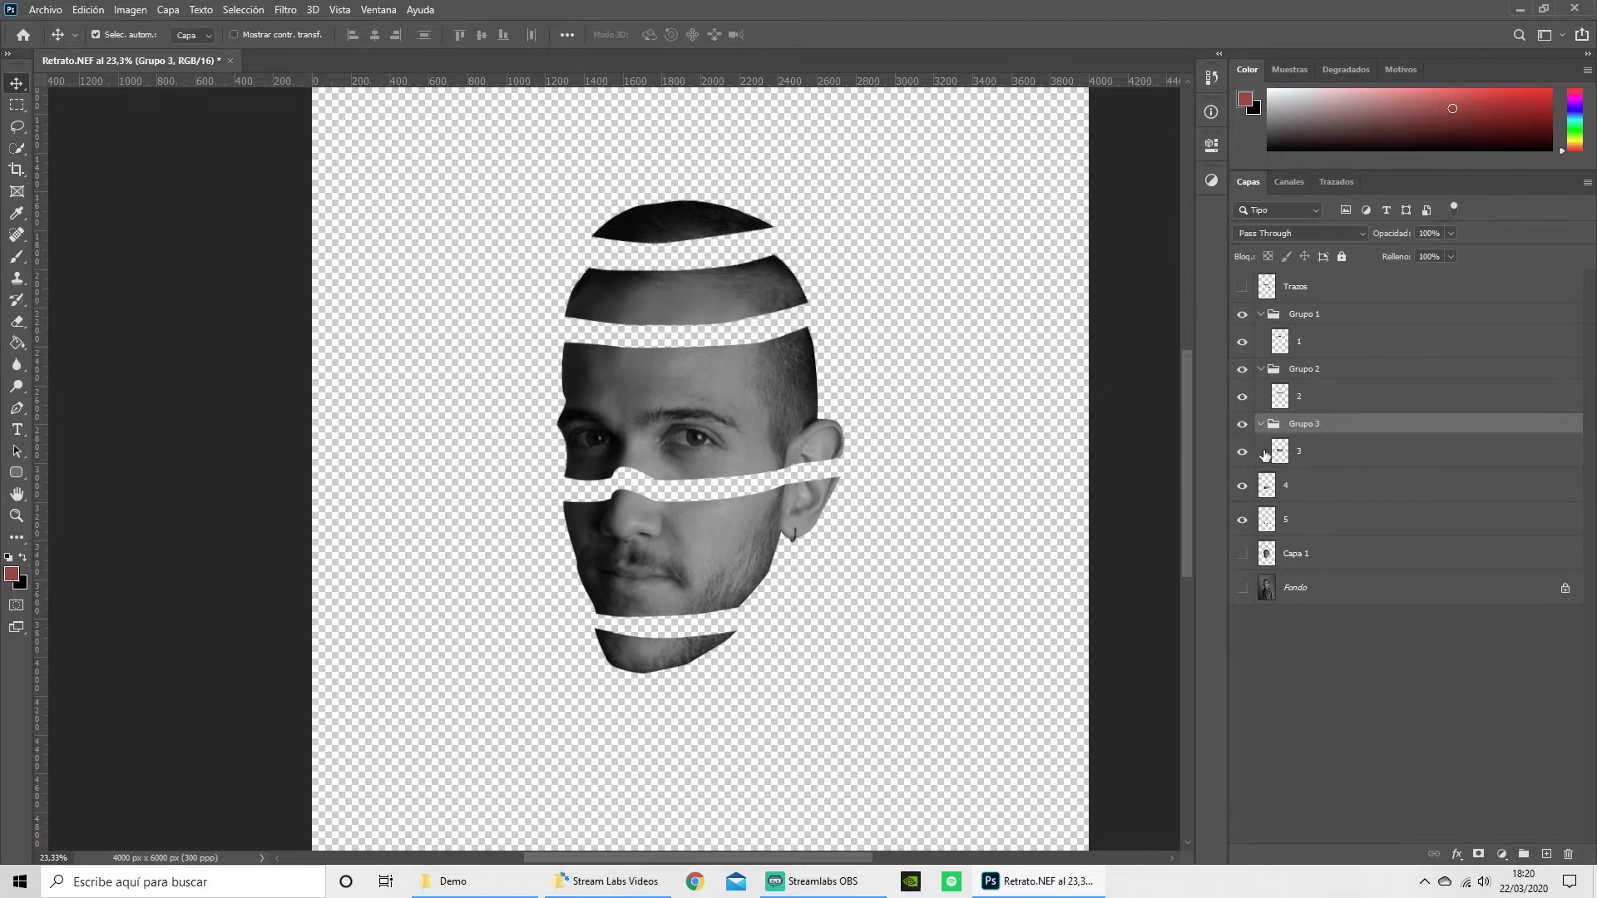
right_click(1288, 487)
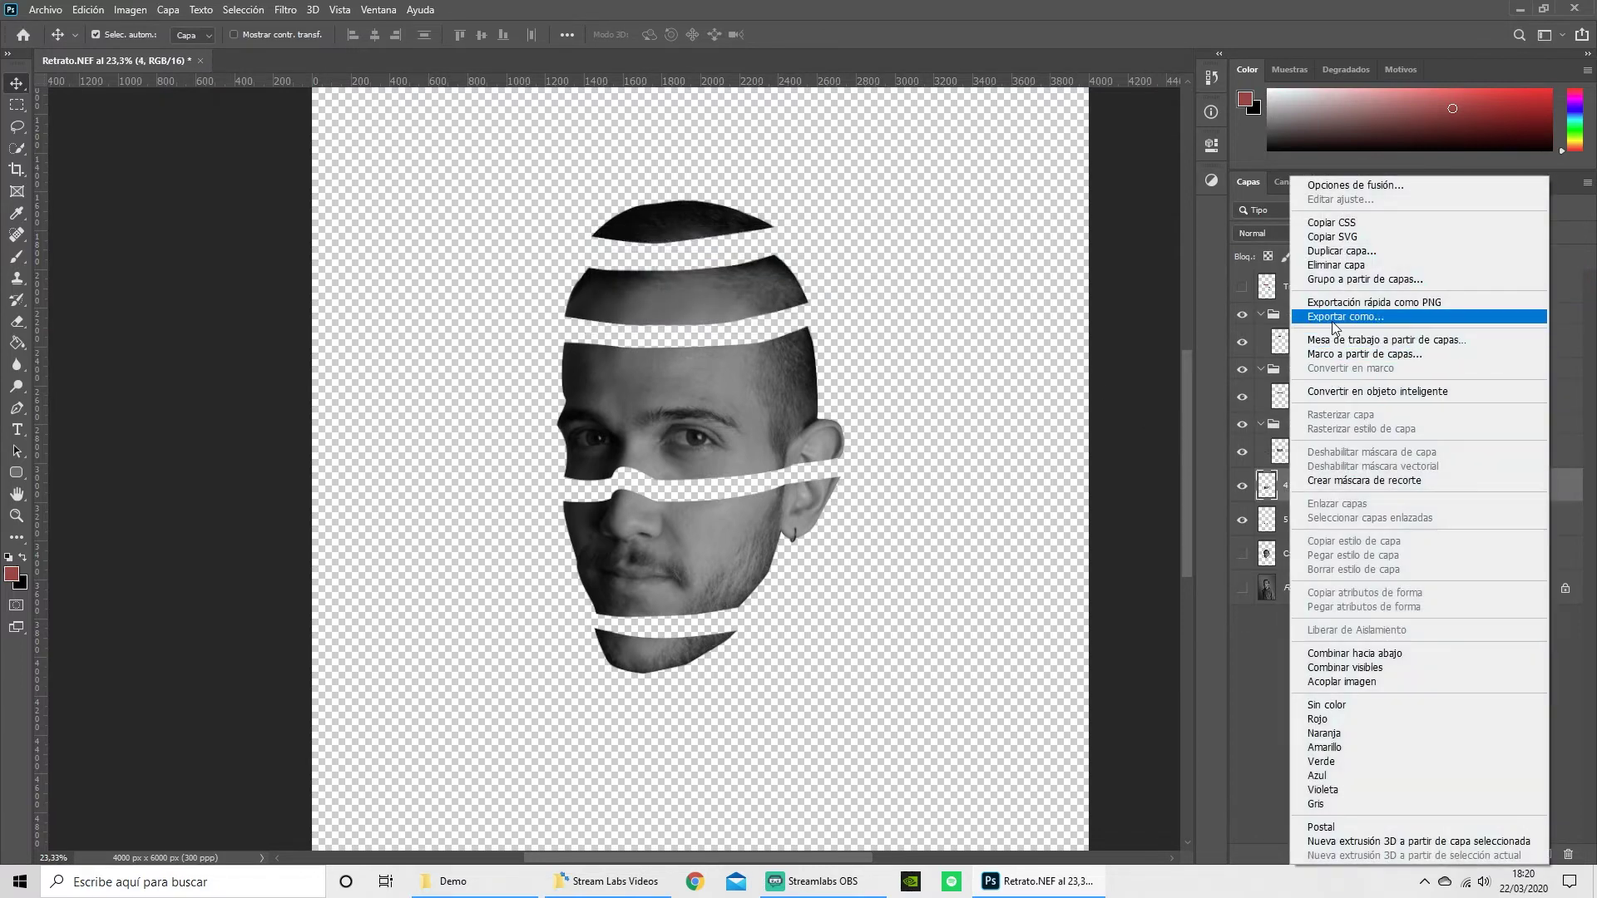
left_click(1335, 318)
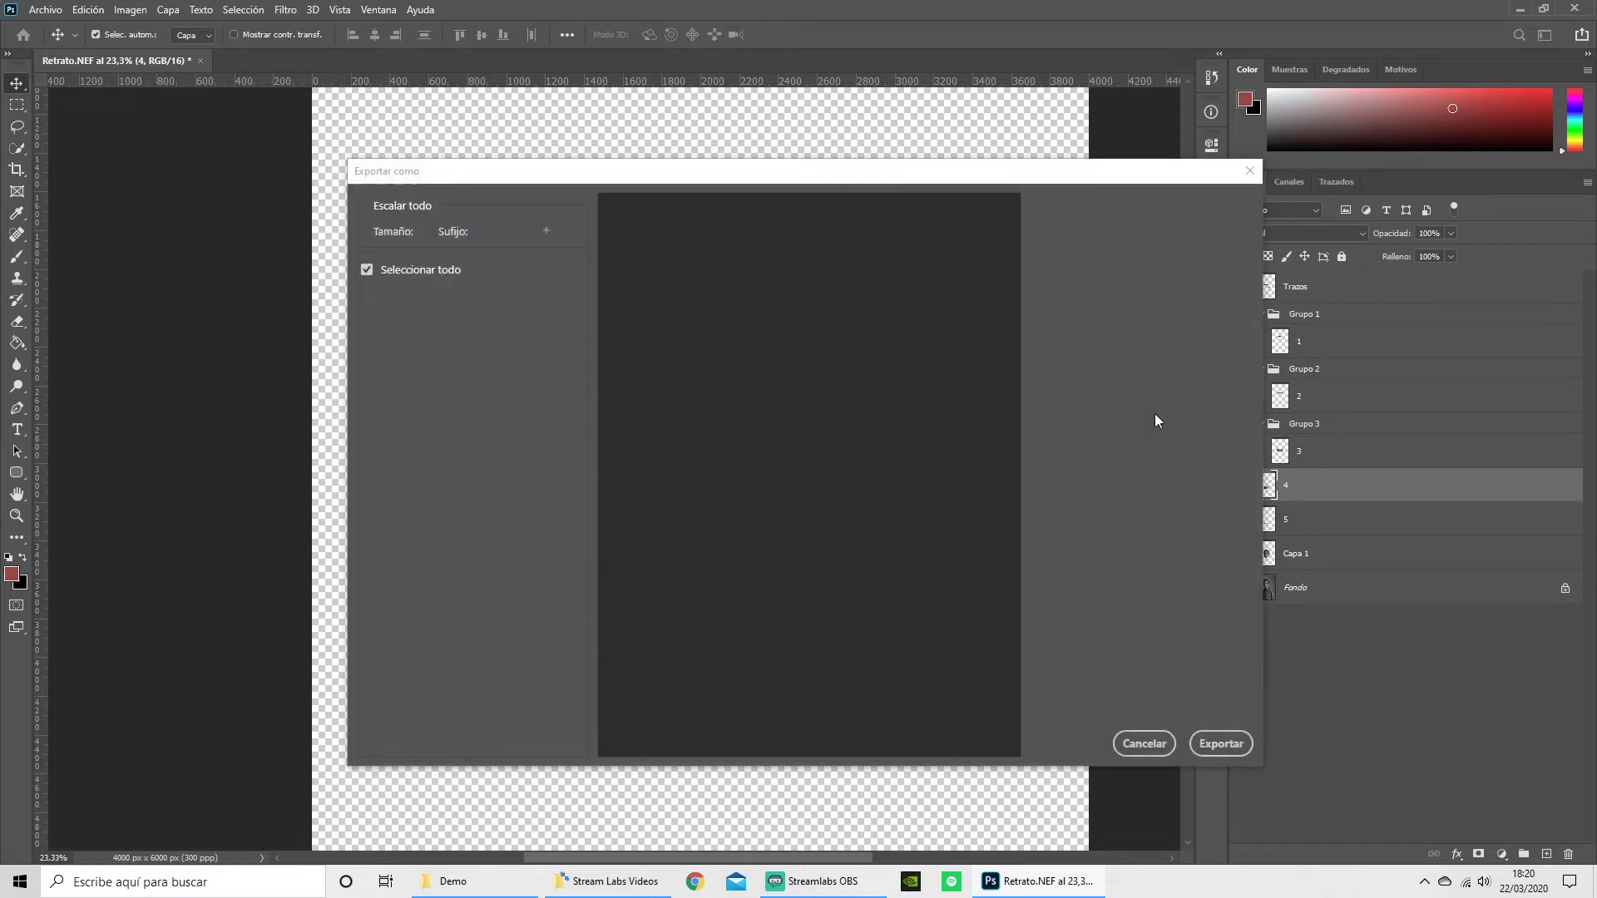
left_click(1143, 740)
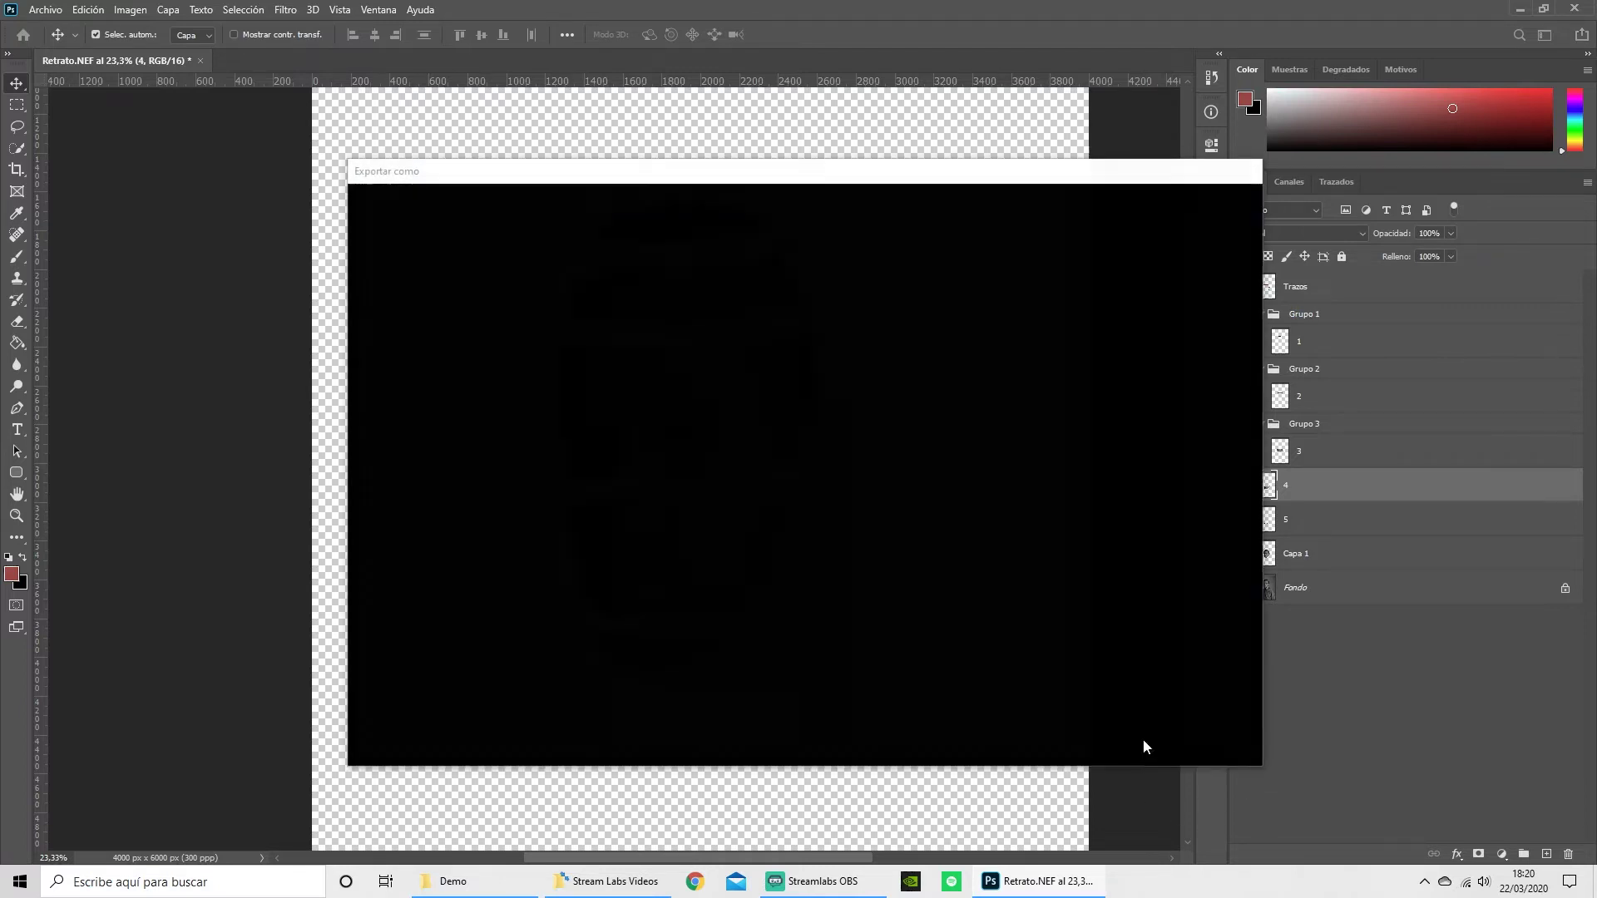
right_click(1316, 491)
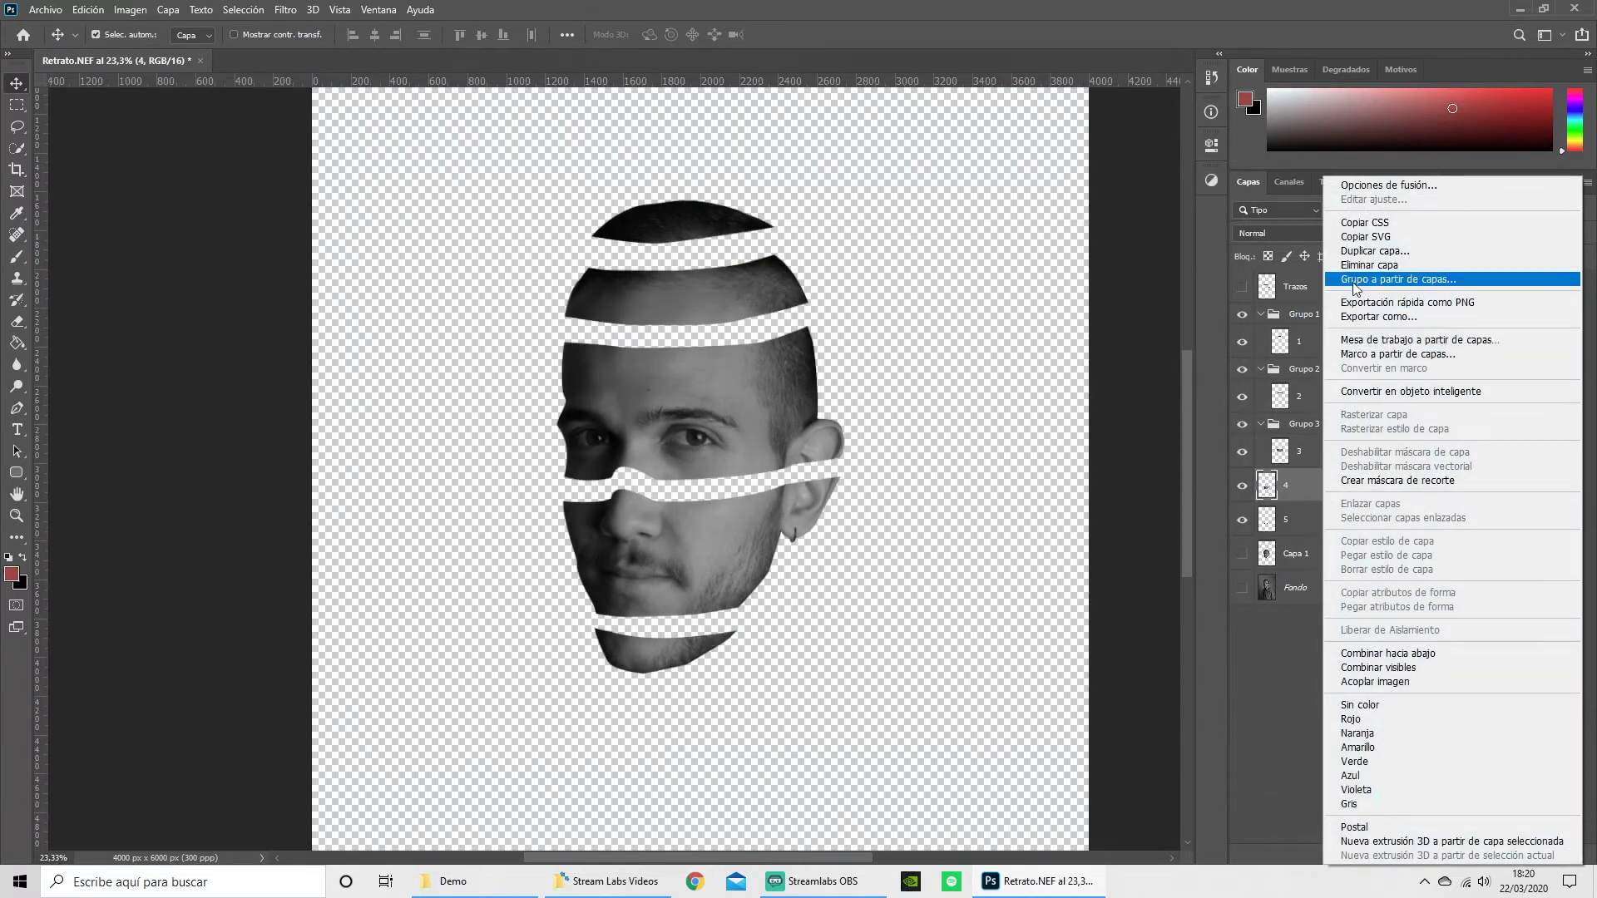
left_click(1357, 282)
key("Return")
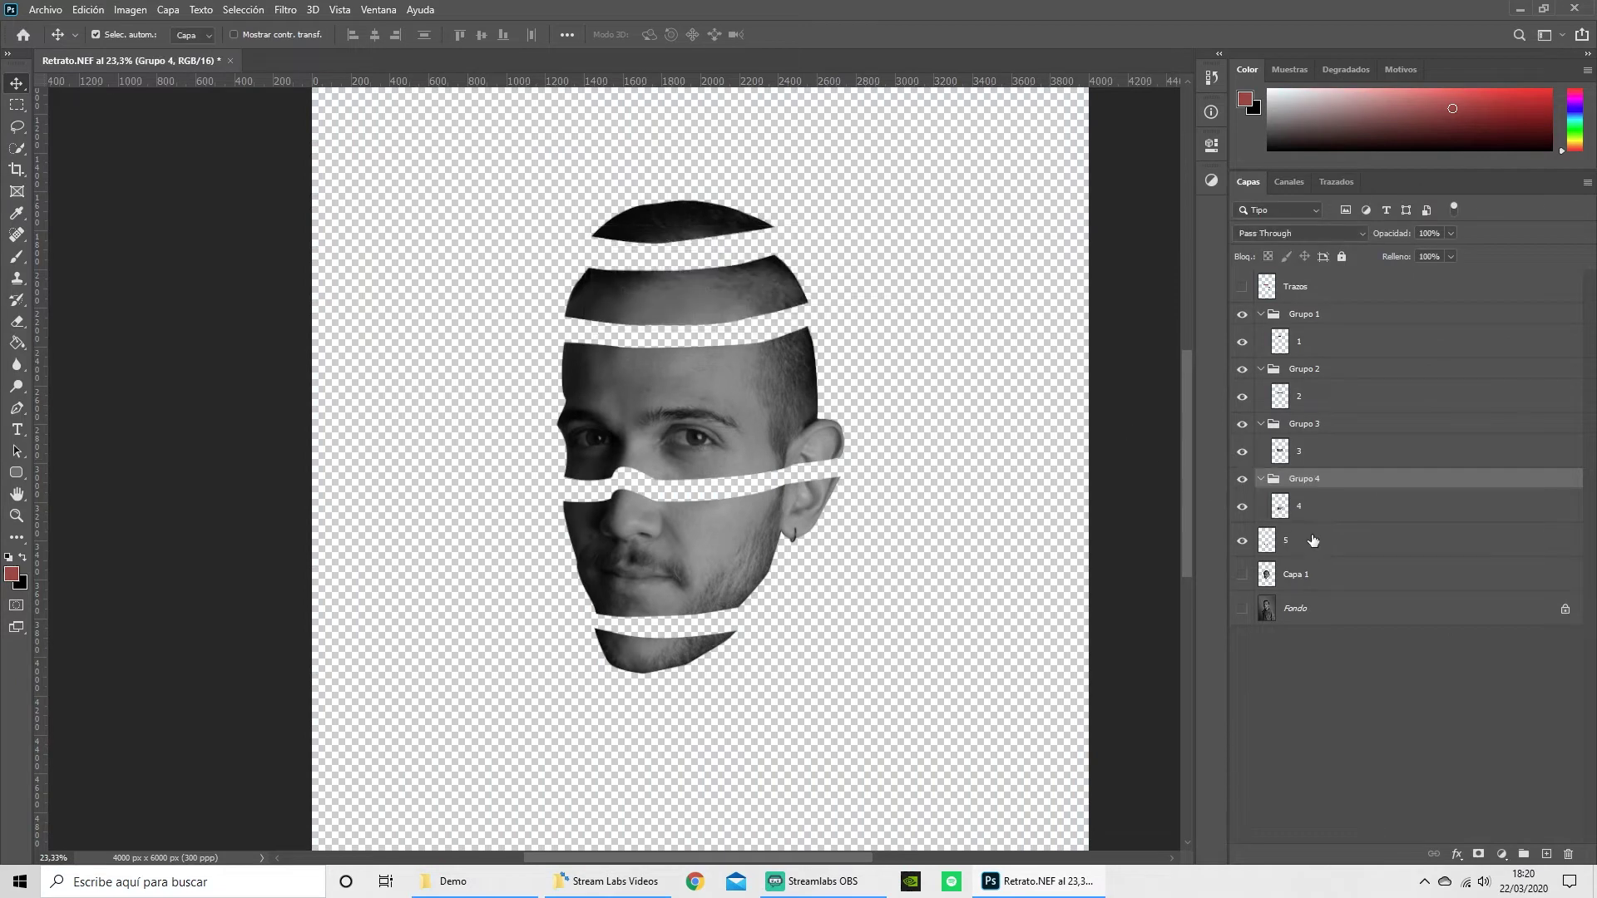
Group layer 5 into Grupo 5 and collapse Grupo 1 through Grupo 4.
right_click(1314, 540)
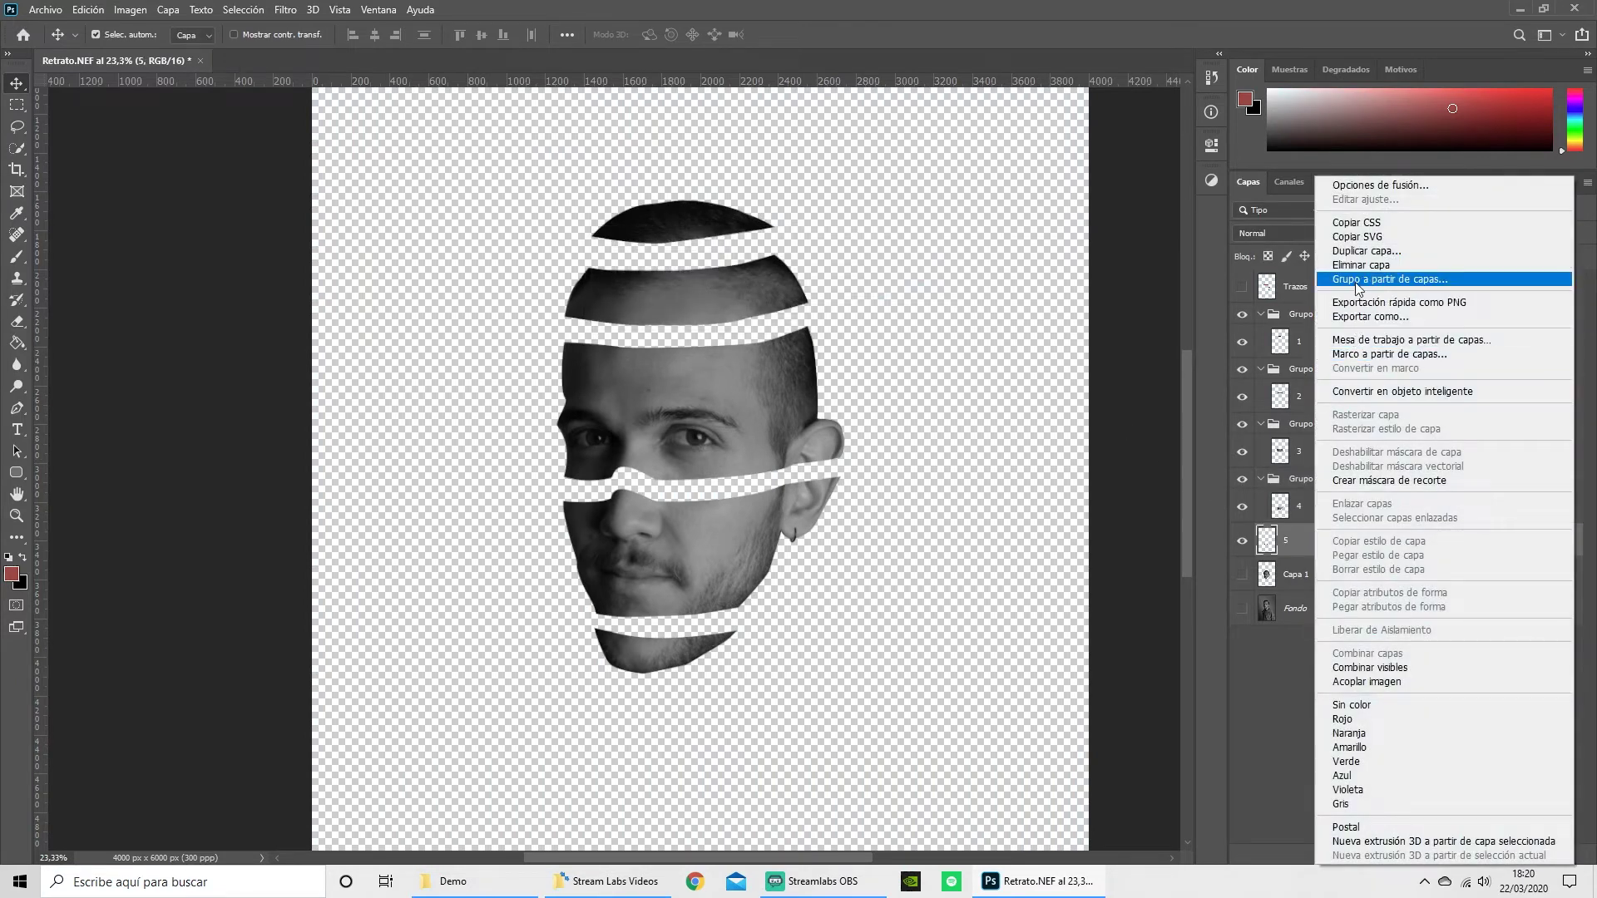
left_click(1361, 280)
left_click(956, 271)
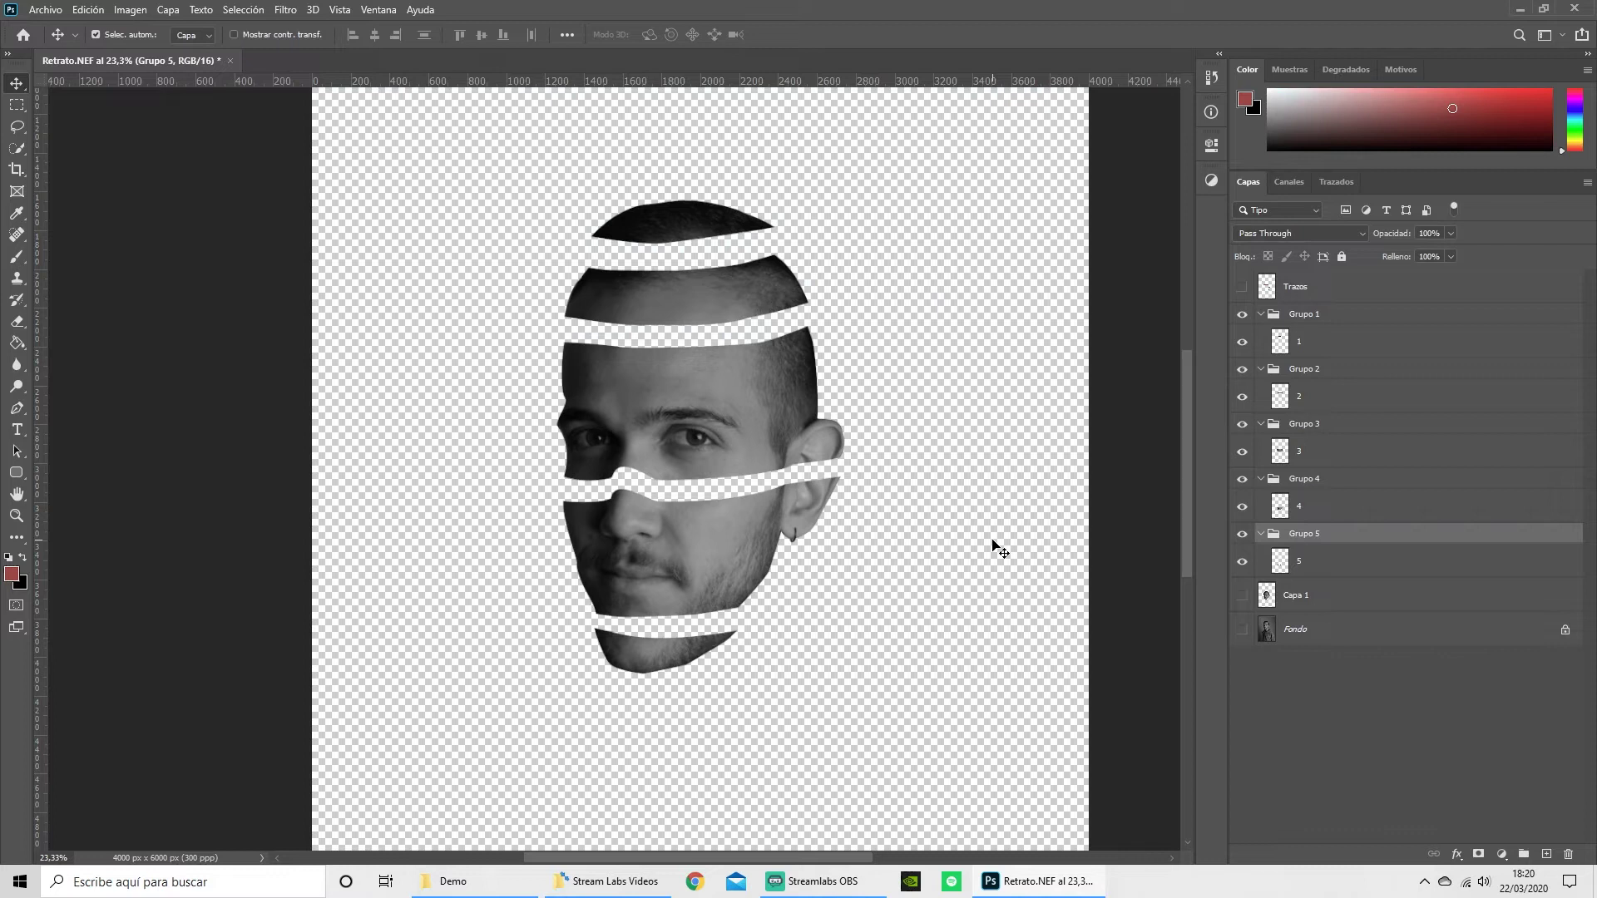
left_click(1260, 314)
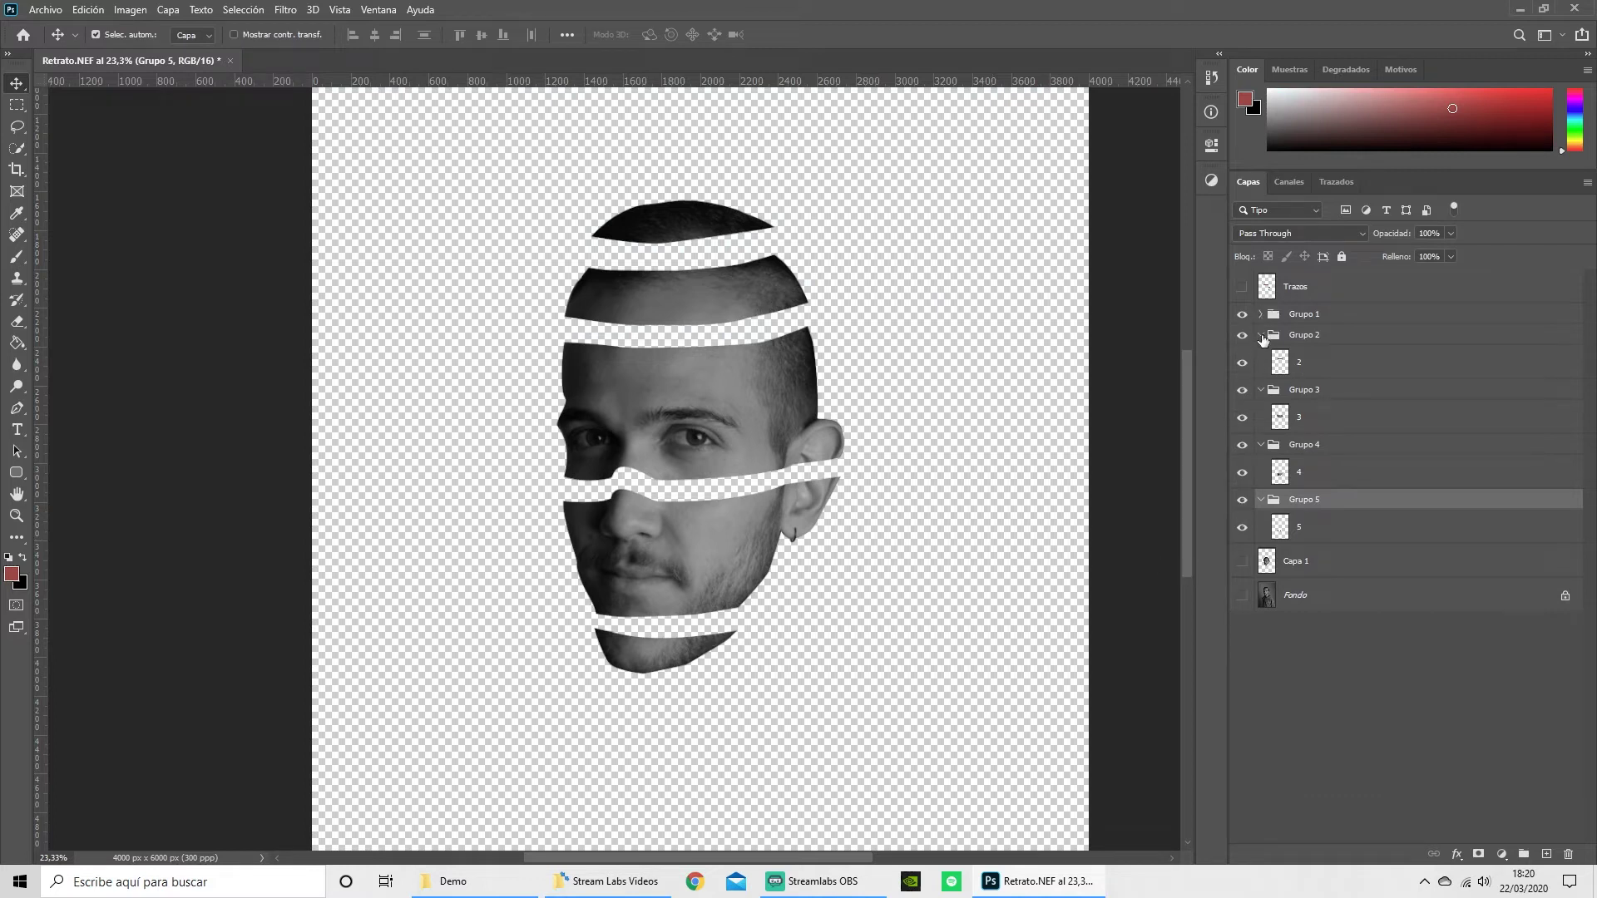
left_click(1260, 336)
left_click(1261, 376)
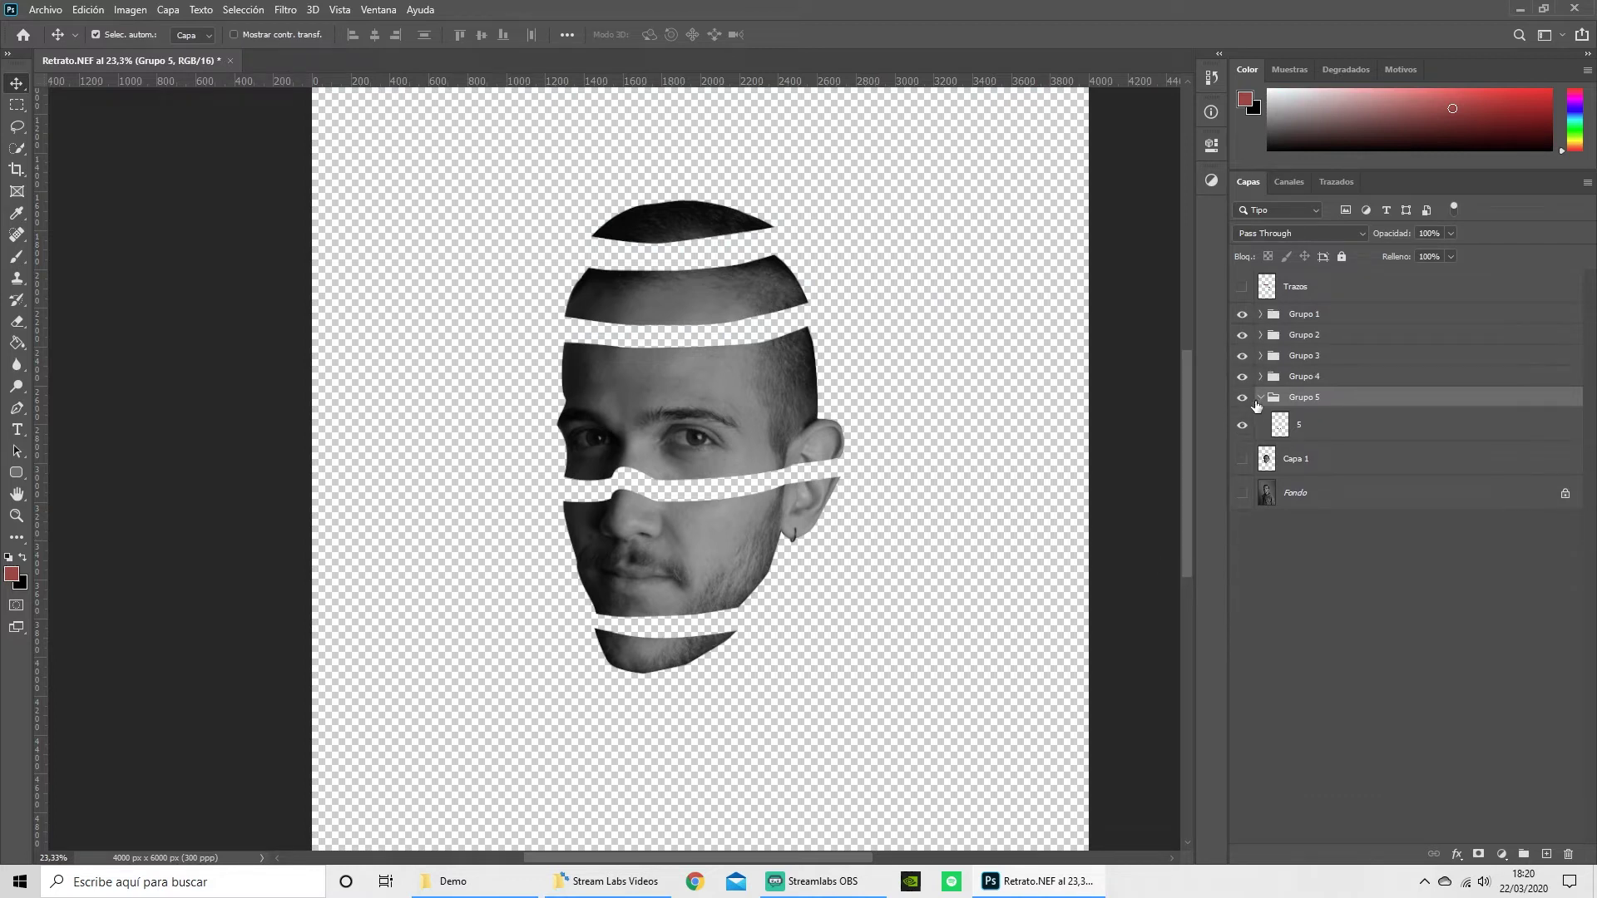
left_click(1300, 428)
Zoom into the chin, add a layer named '5 Color', and place it below layer 5.
key("z")
mouse_move(782, 658)
left_mouse_down()
mouse_move(803, 657)
mouse_move(806, 543)
mouse_move(823, 546)
left_mouse_up()
key("v")
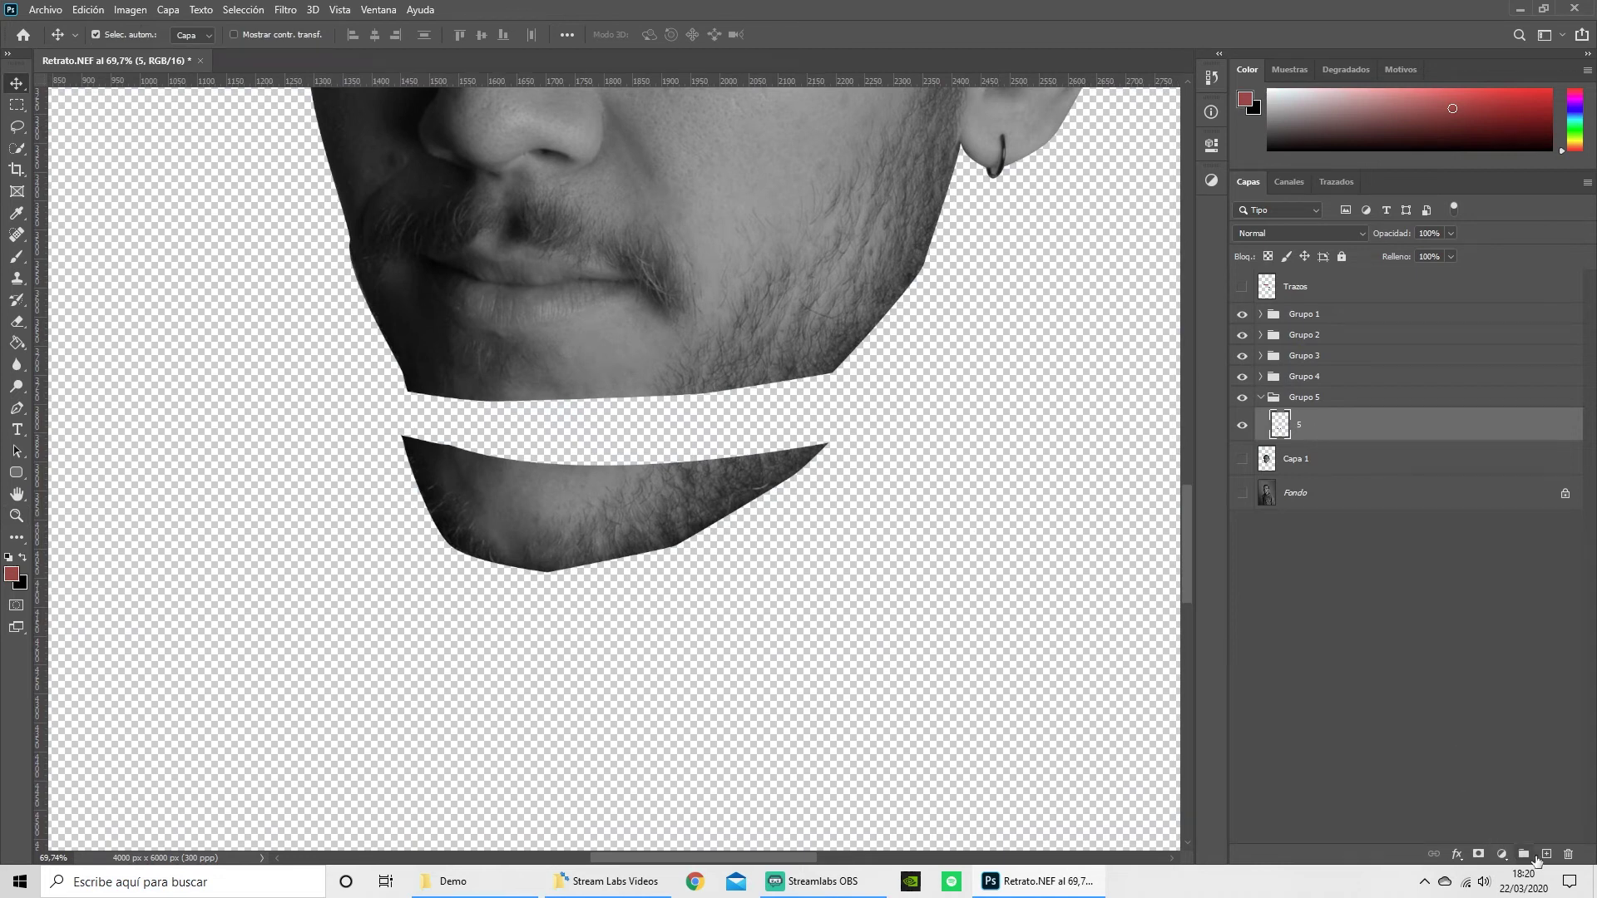
left_click(1547, 854)
double_click(1310, 425)
type("Color 5")
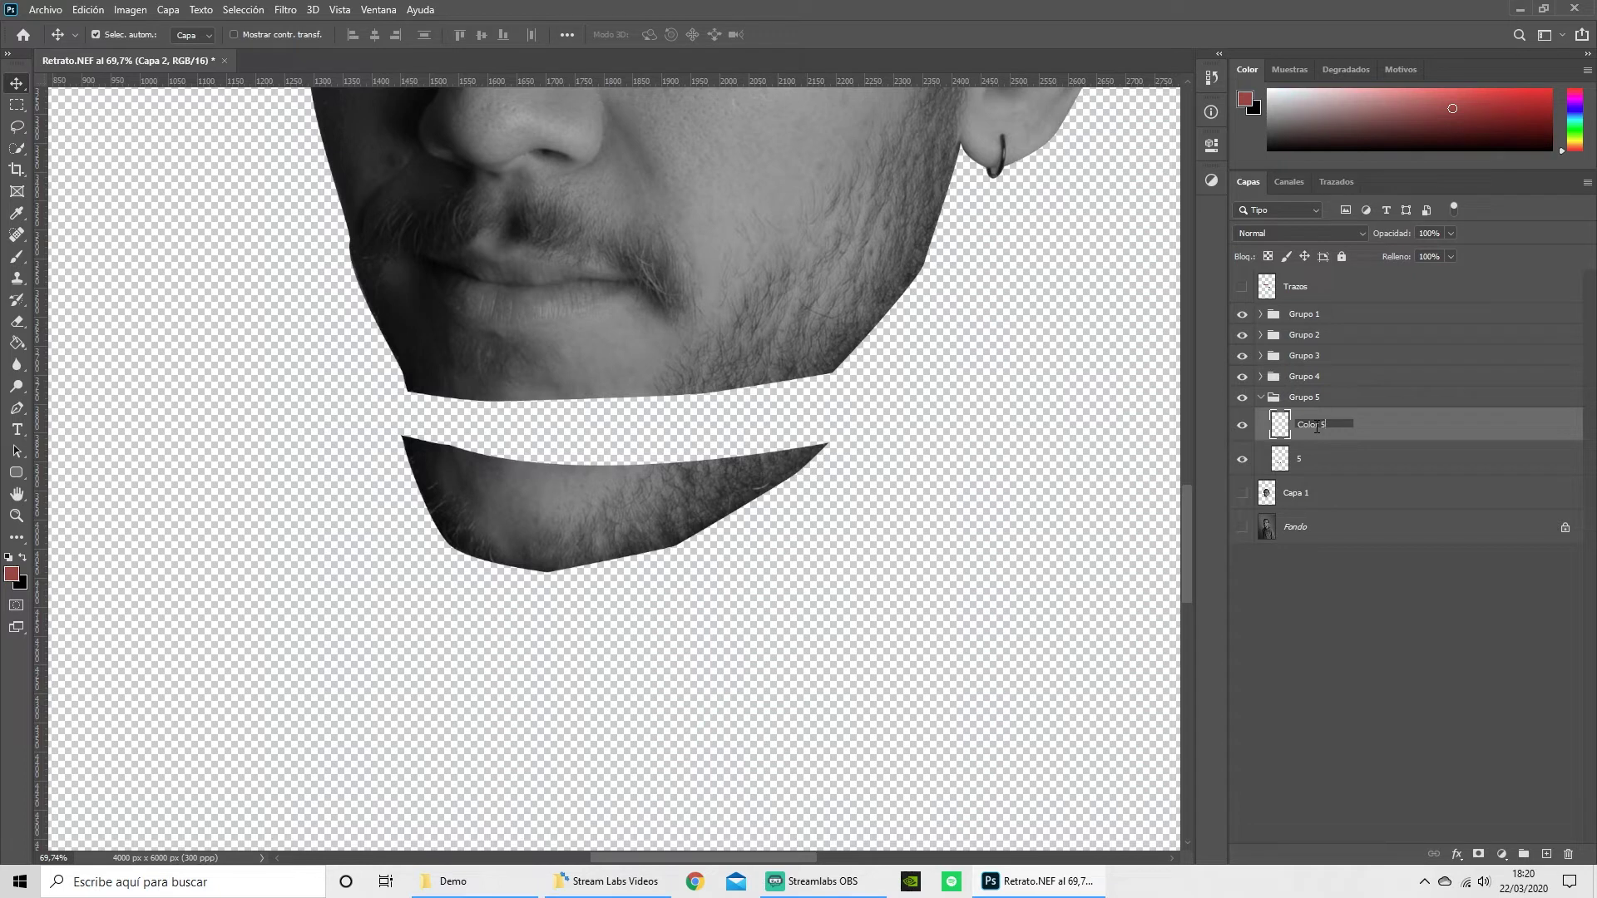
key("Return")
double_click(1329, 425)
type("5")
key("Return")
left_click_drag(1317, 428, 1317, 445)
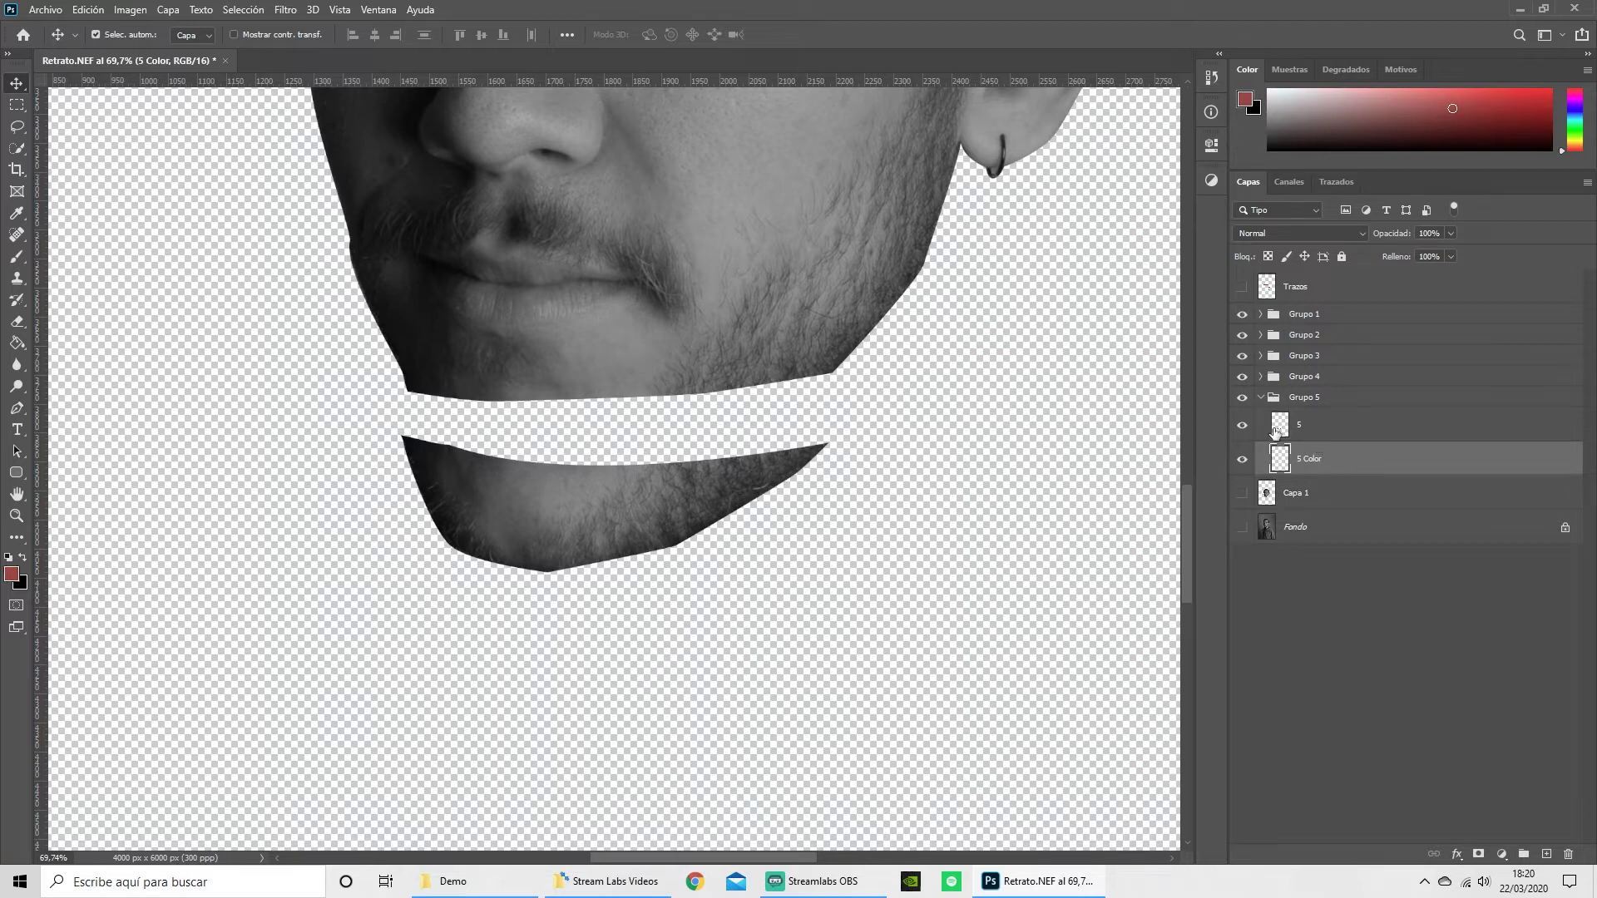
left_click(1242, 425)
Switch the Pen tool from Trazado to Forma mode, keeping the red Relleno fill.
left_click(17, 408)
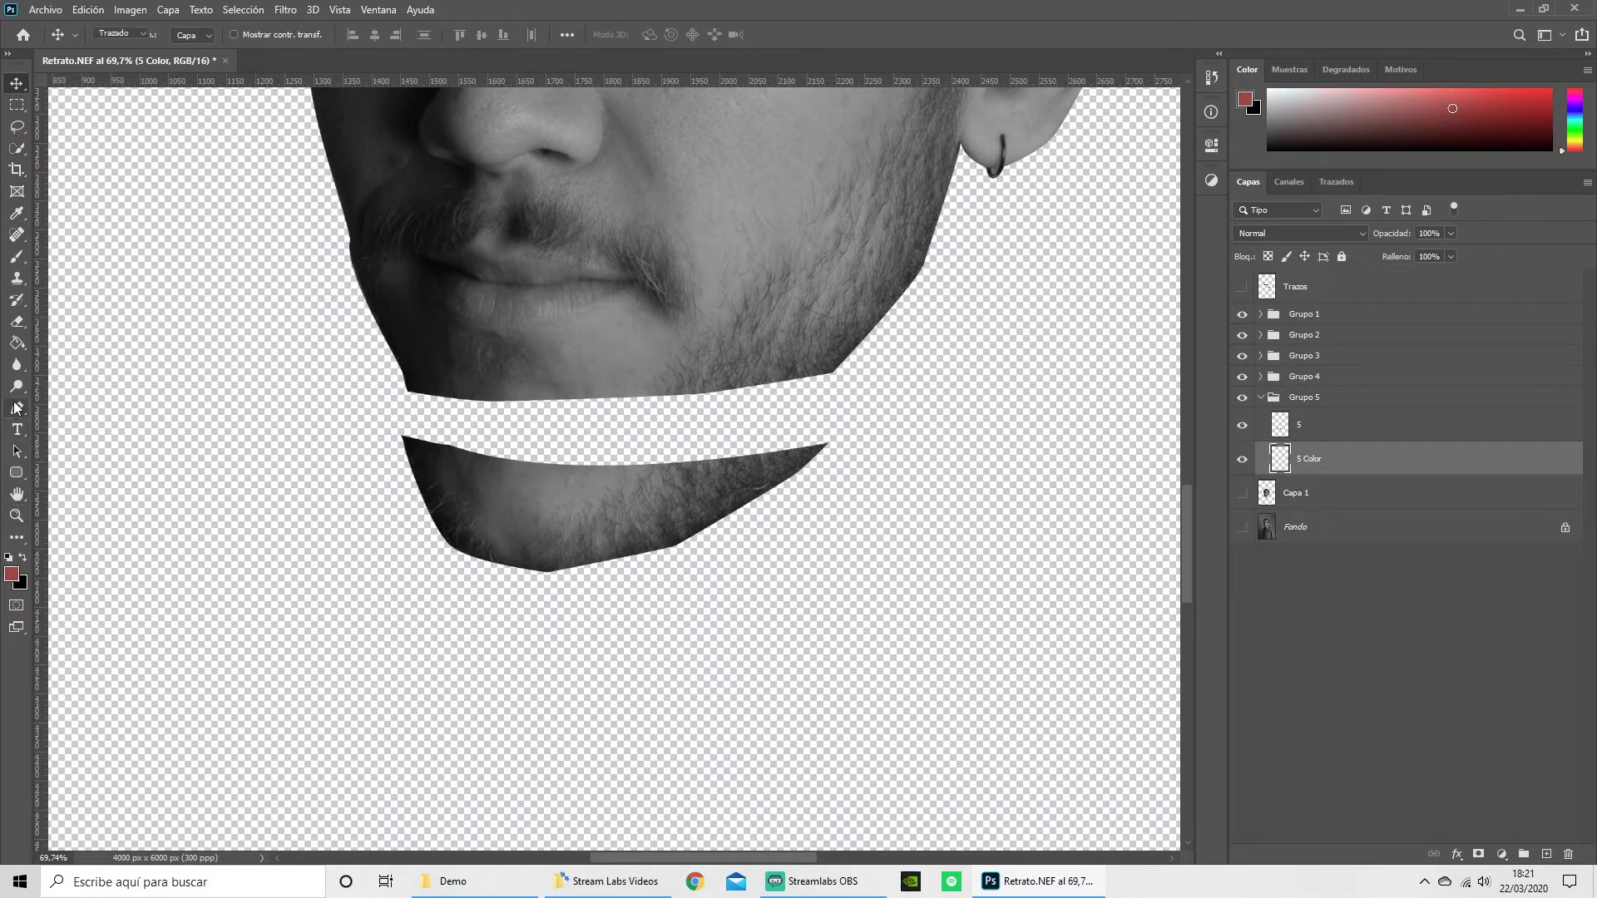
left_click(143, 34)
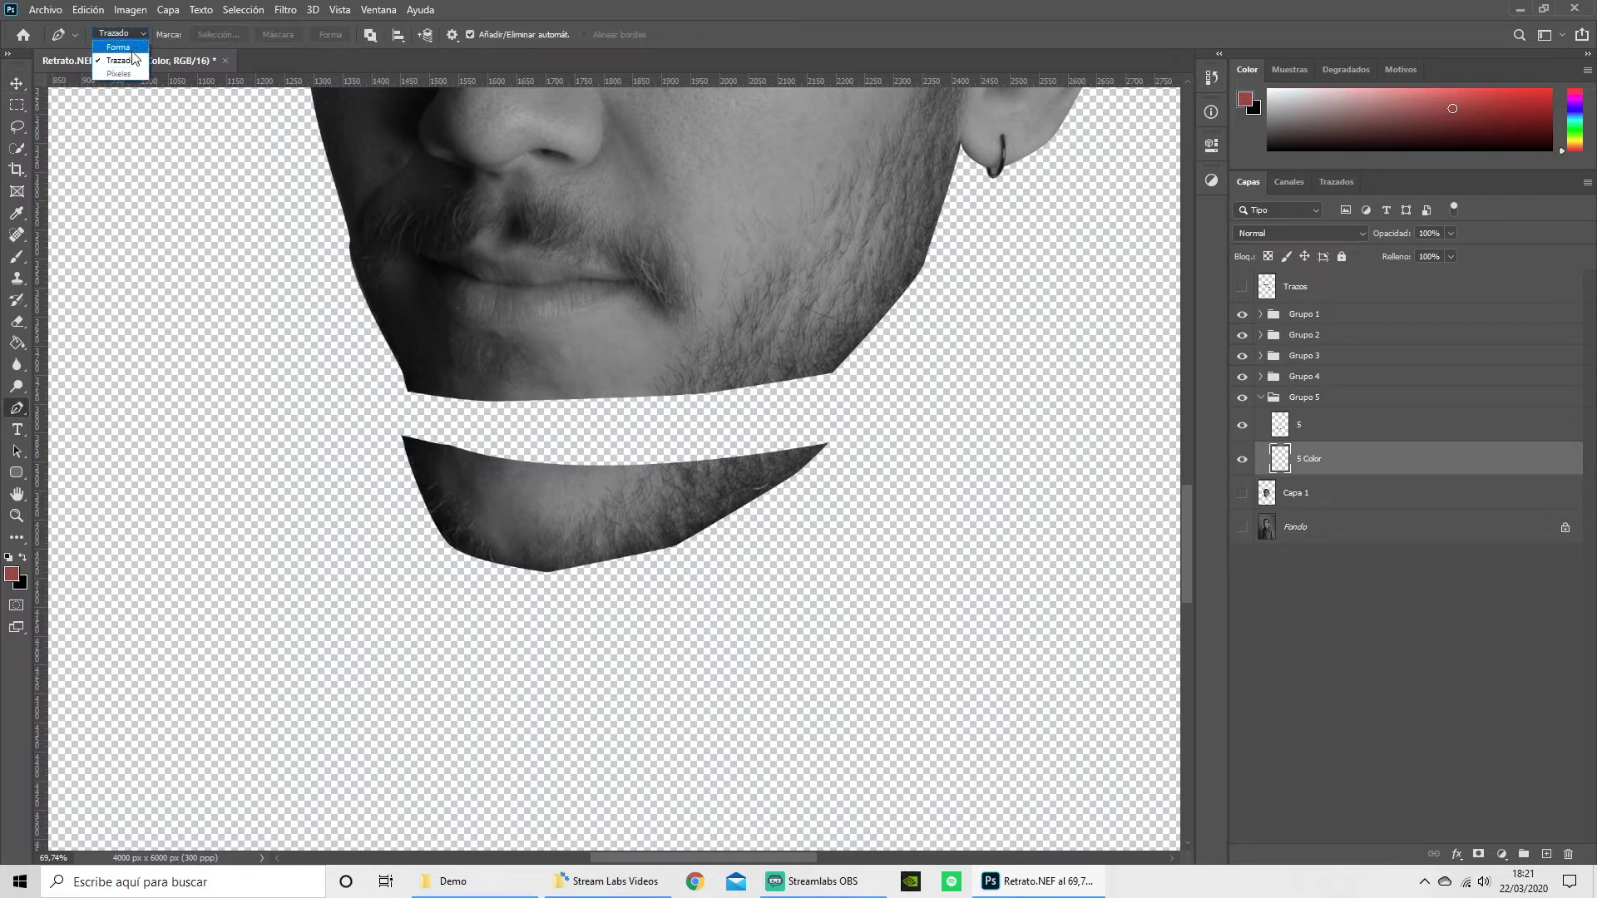
left_click(143, 34)
left_click(121, 47)
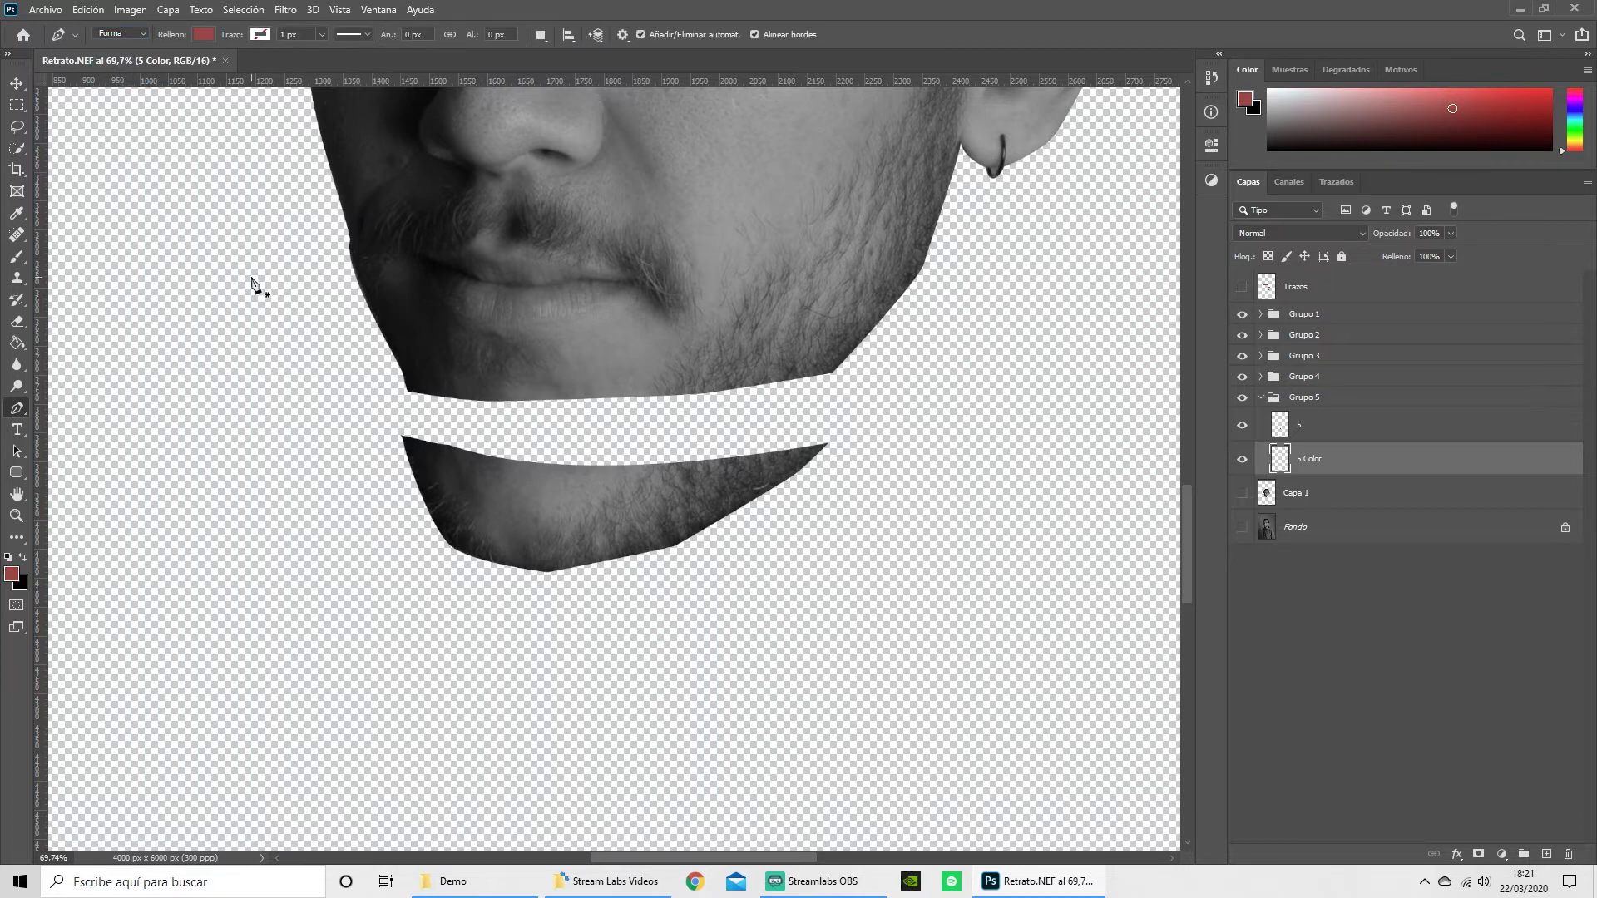
left_click(205, 36)
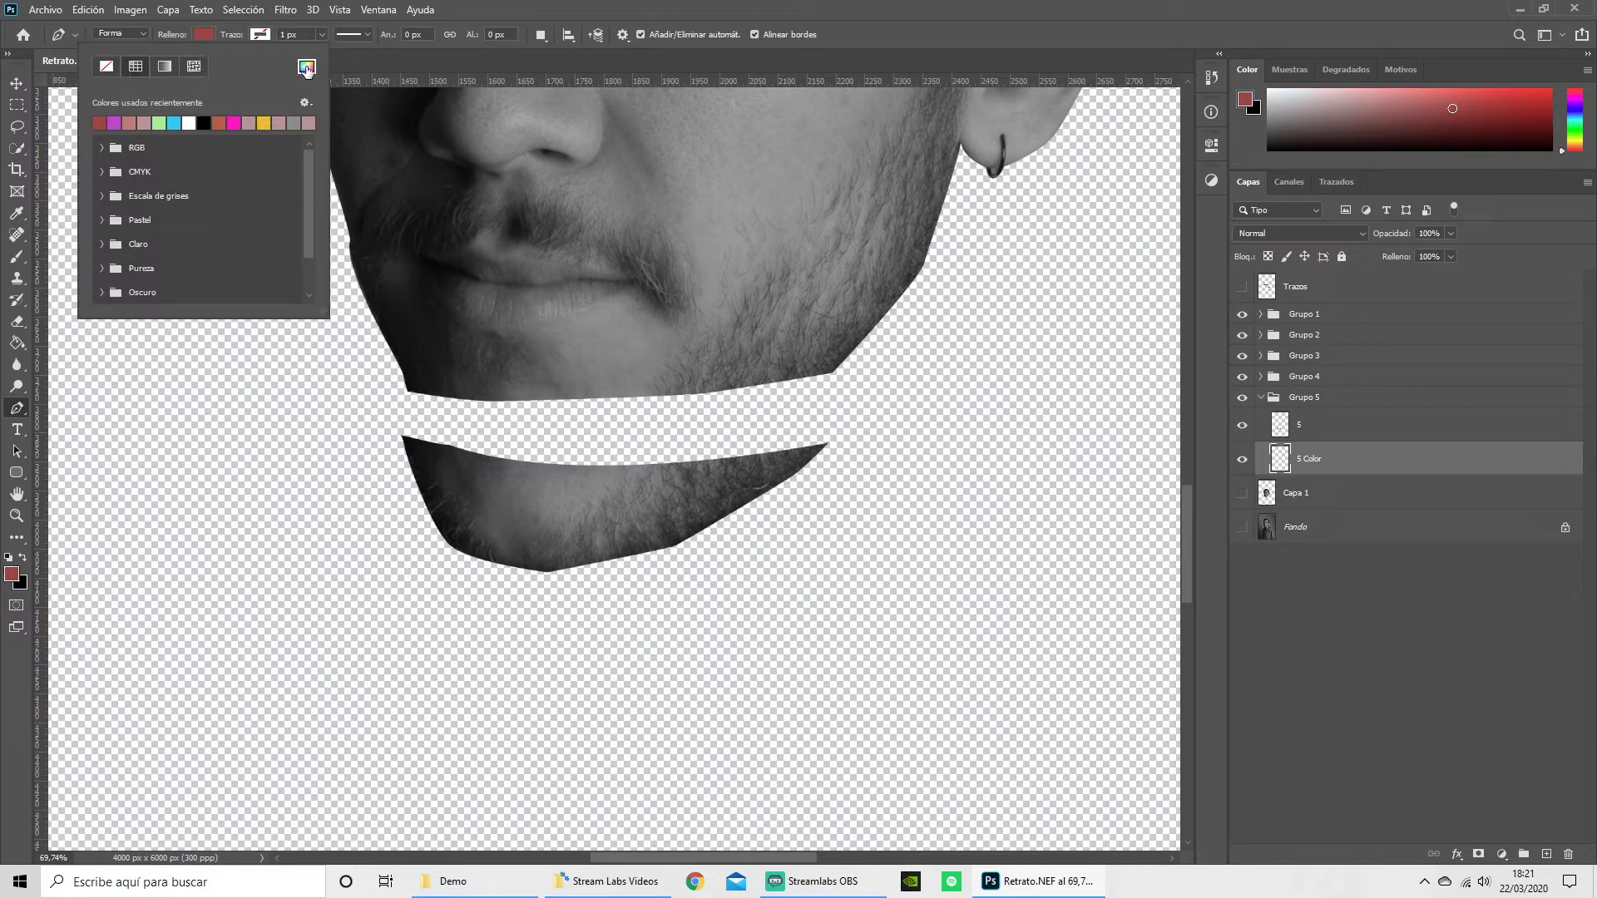
left_click(208, 35)
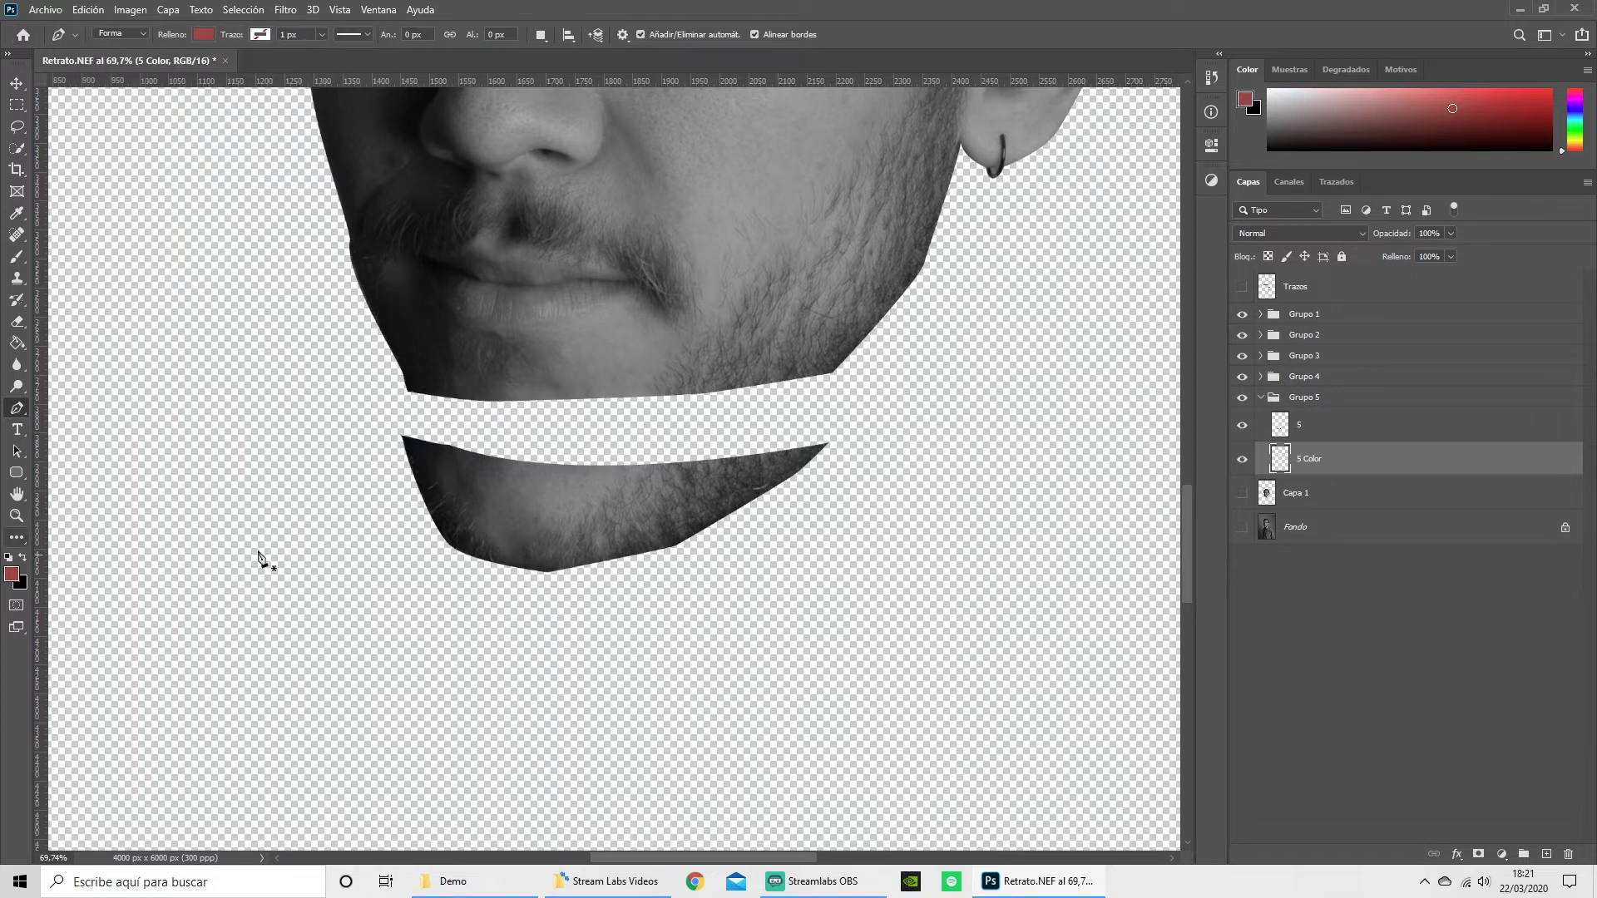
Outline the chin slice's top cut face with curved Pen anchors, closing the red shape.
left_click(432, 468)
left_click_drag(402, 436, 404, 423)
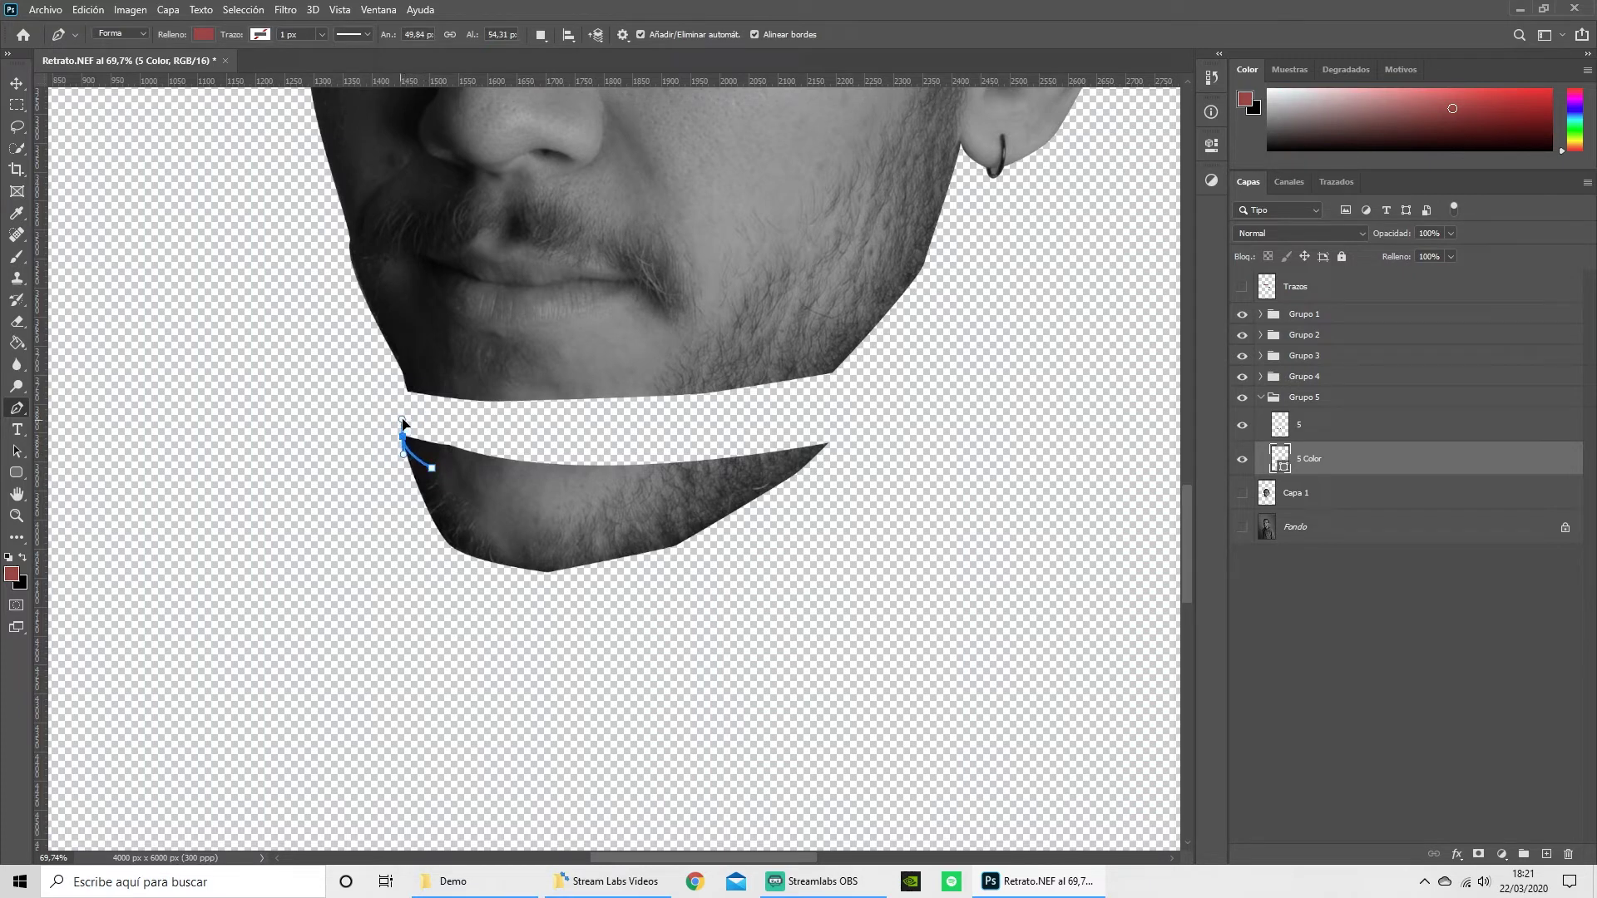
left_click_drag(403, 423, 420, 426)
left_click_drag(518, 415, 540, 415)
left_click_drag(704, 420, 737, 434)
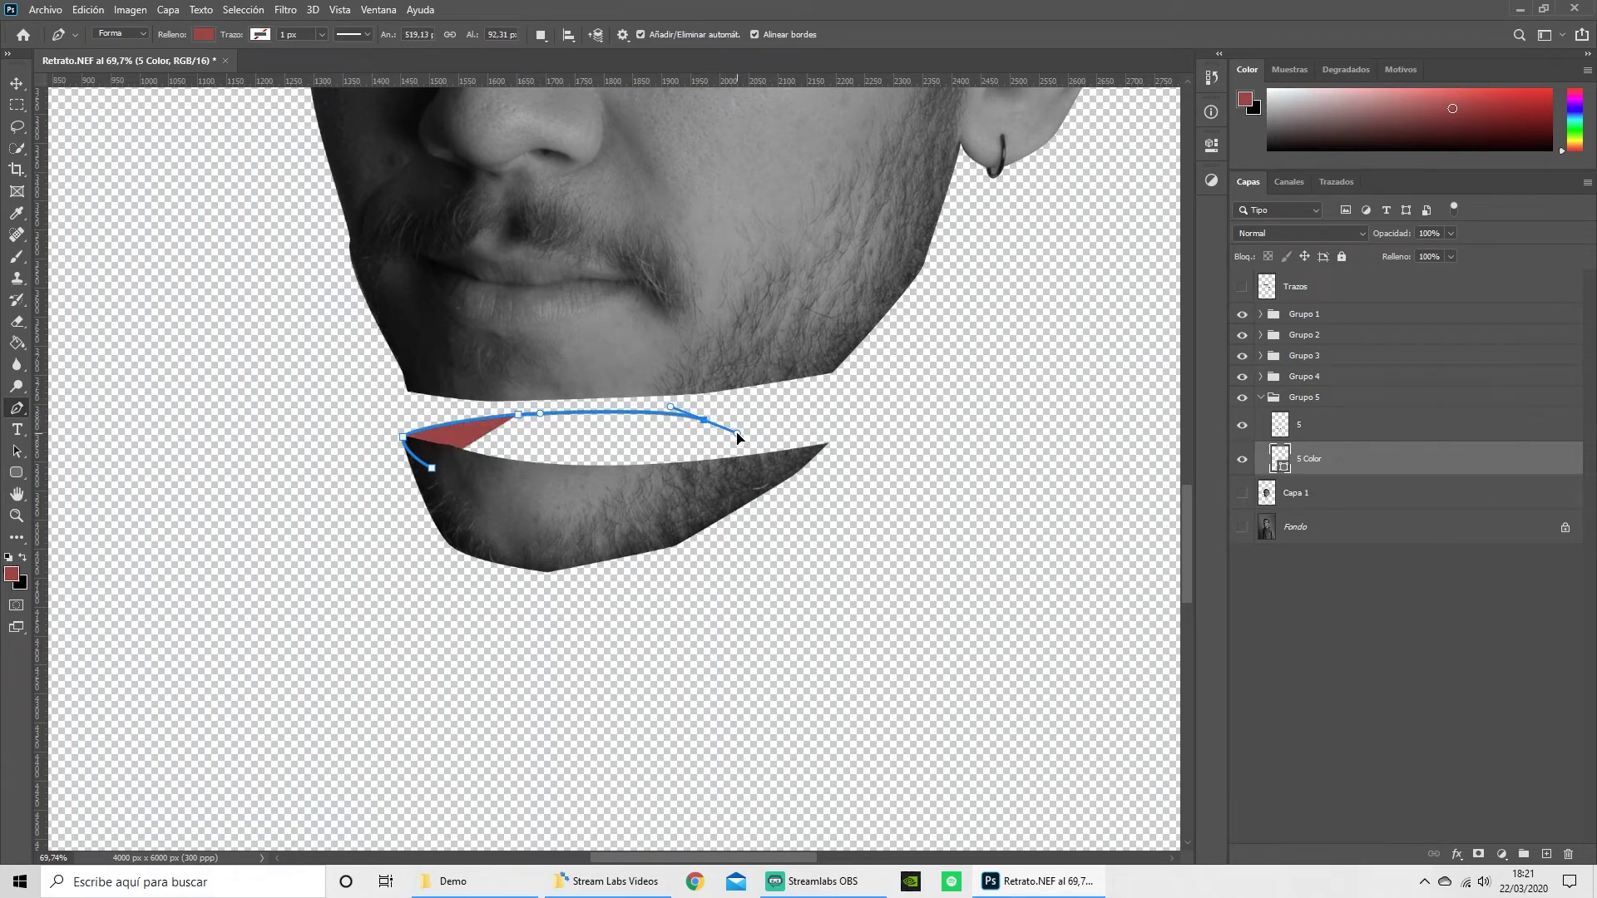
left_click_drag(824, 436, 829, 453)
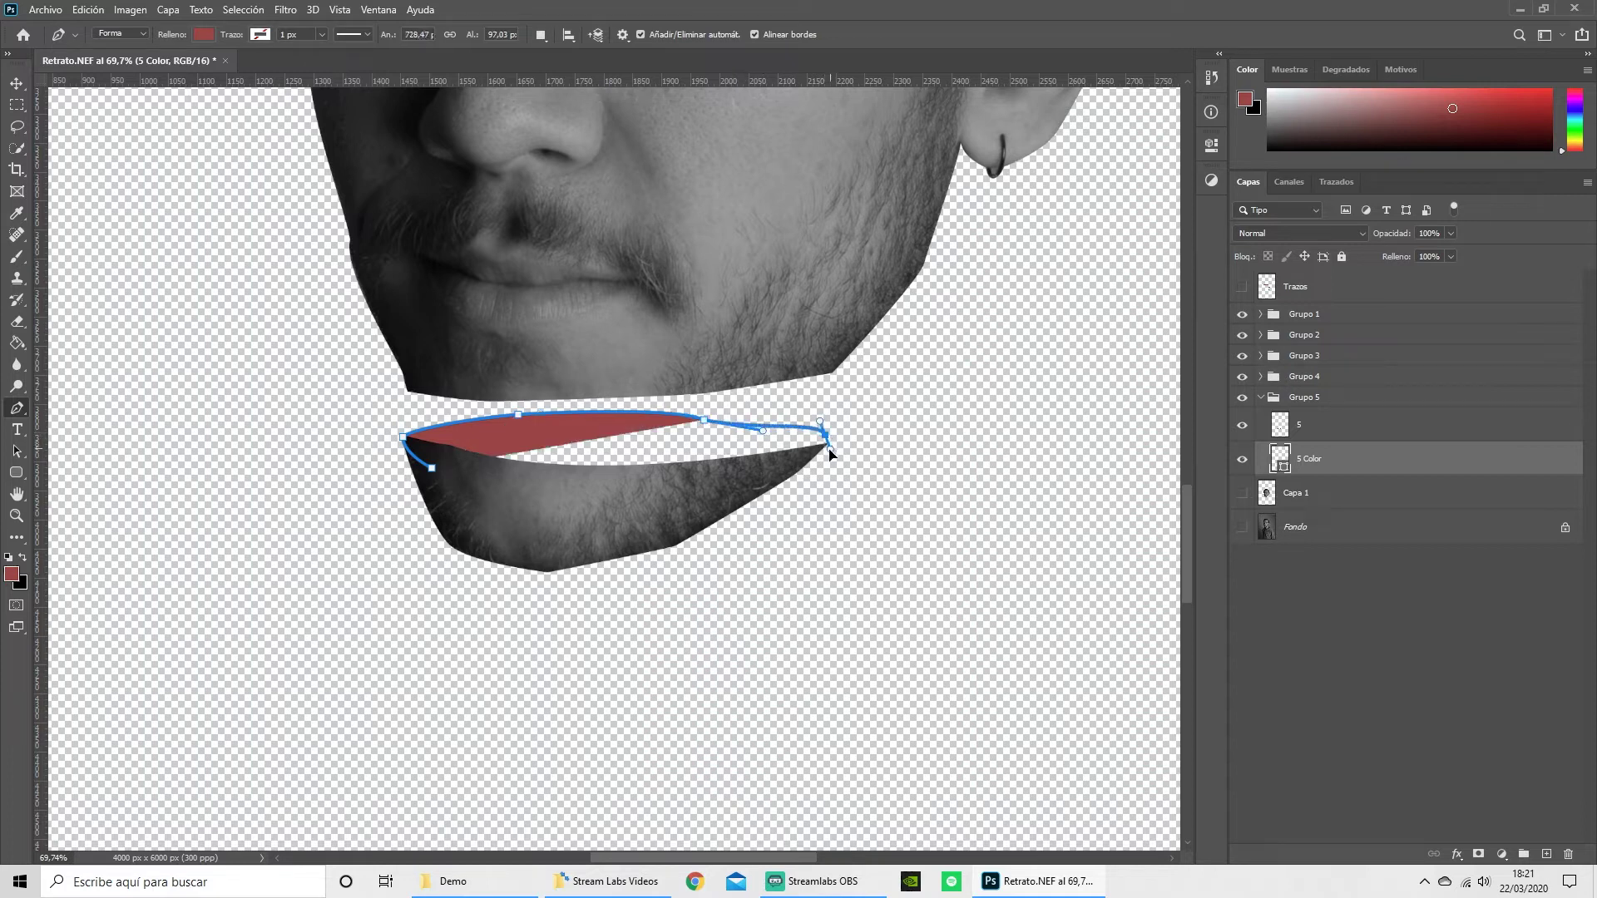
key("ctrl+z")
left_click_drag(821, 450, 788, 479)
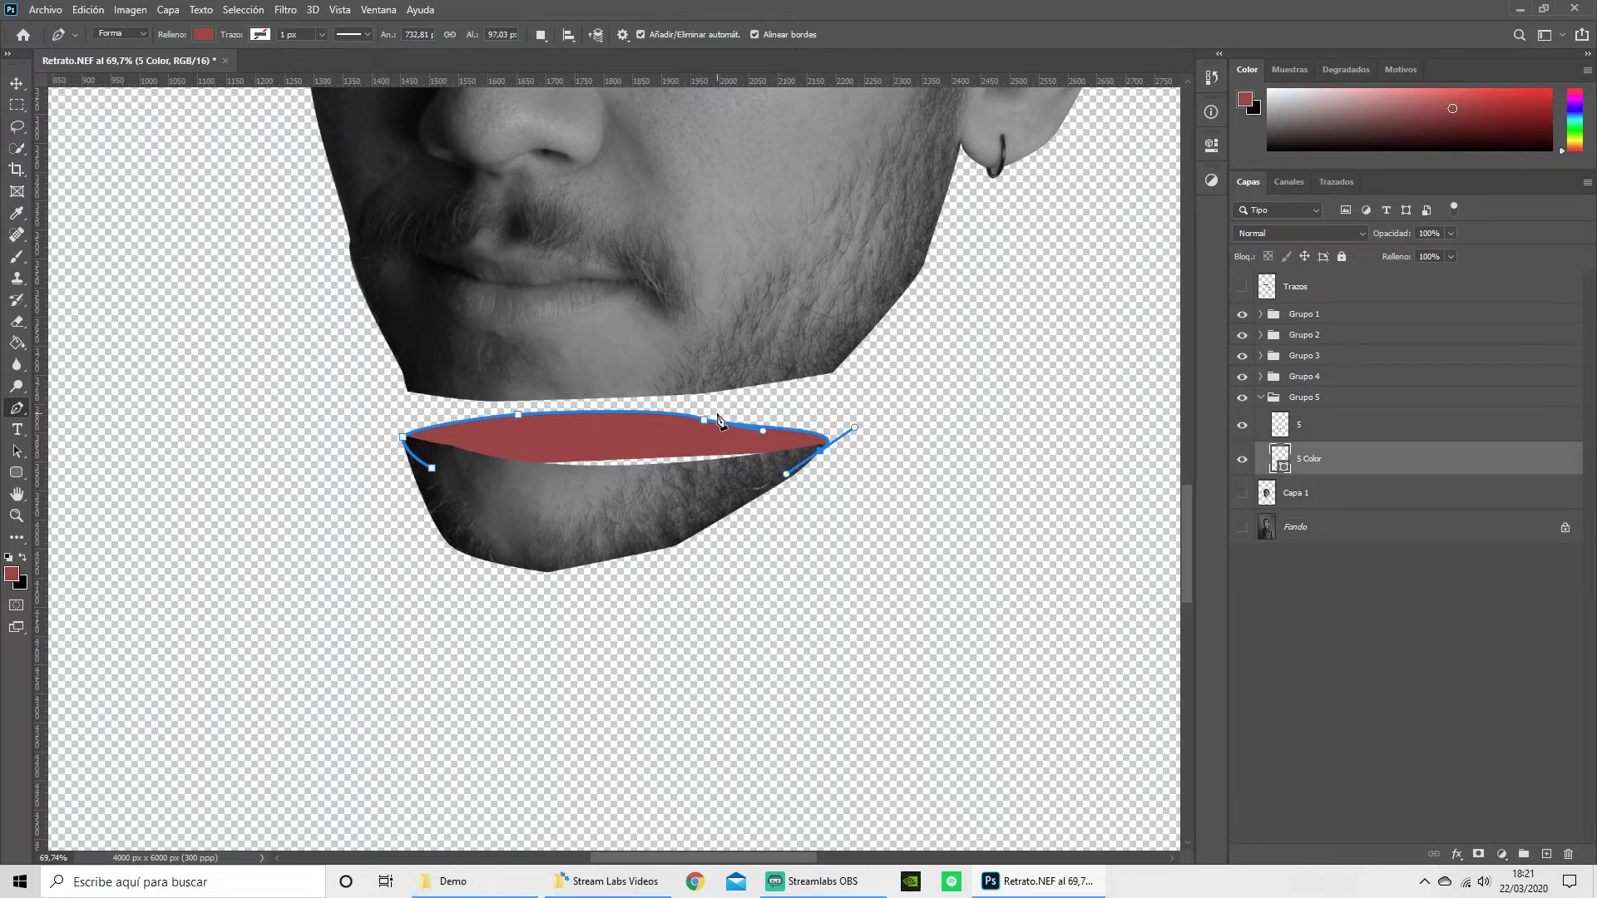
Reshape the red shape's top curve and lower edge to fit the cut face.
left_click_drag(704, 430, 786, 427)
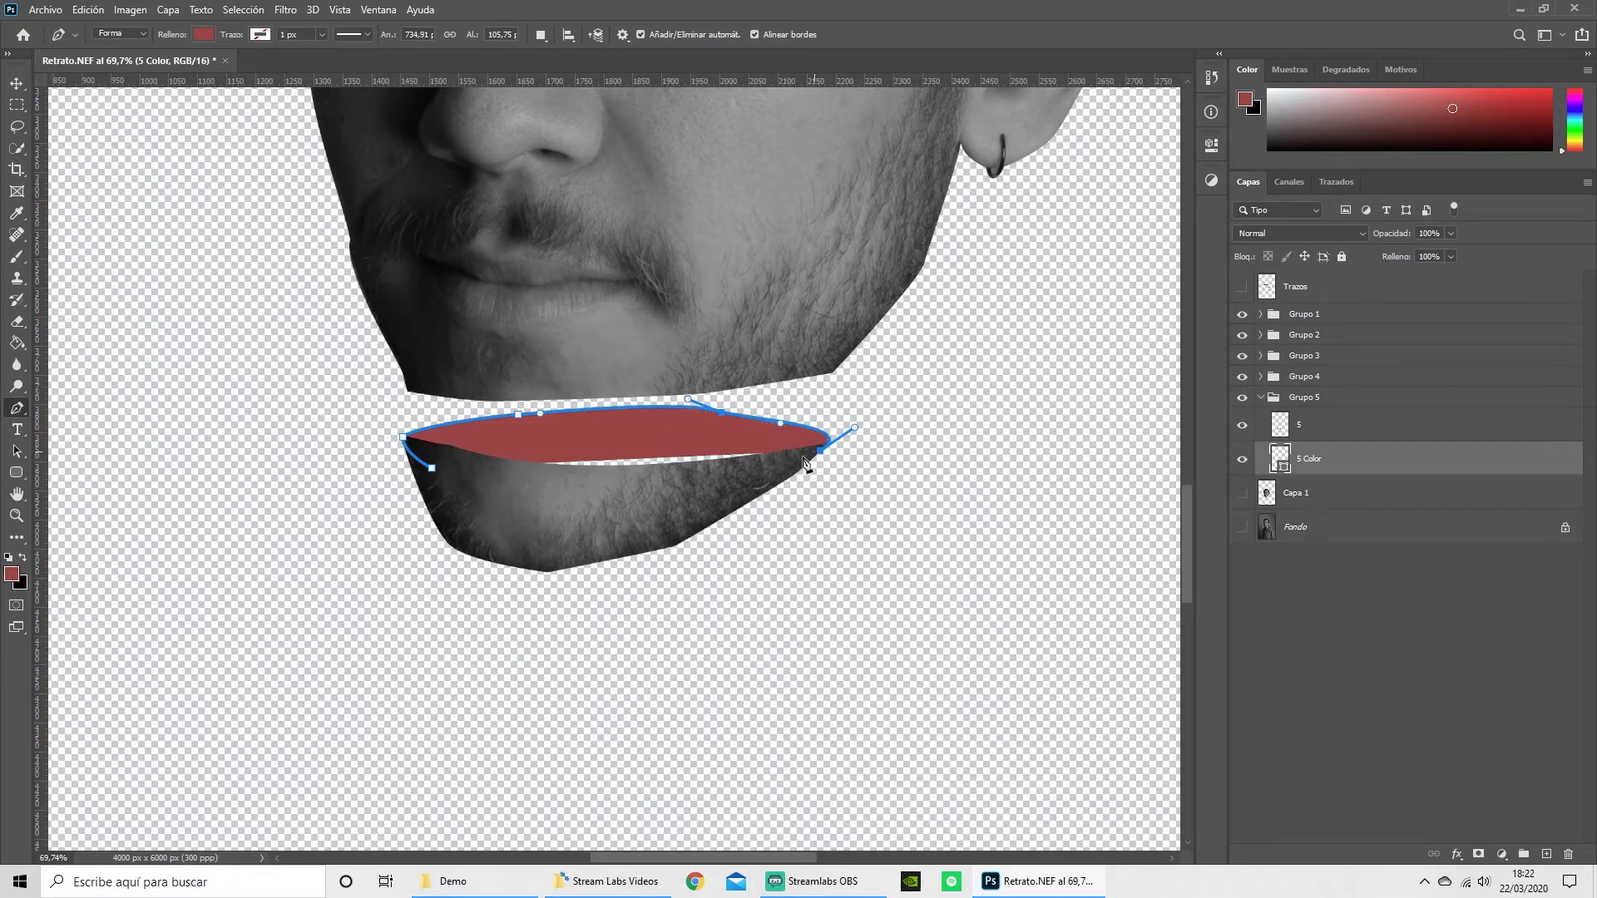
left_click_drag(432, 468, 500, 478)
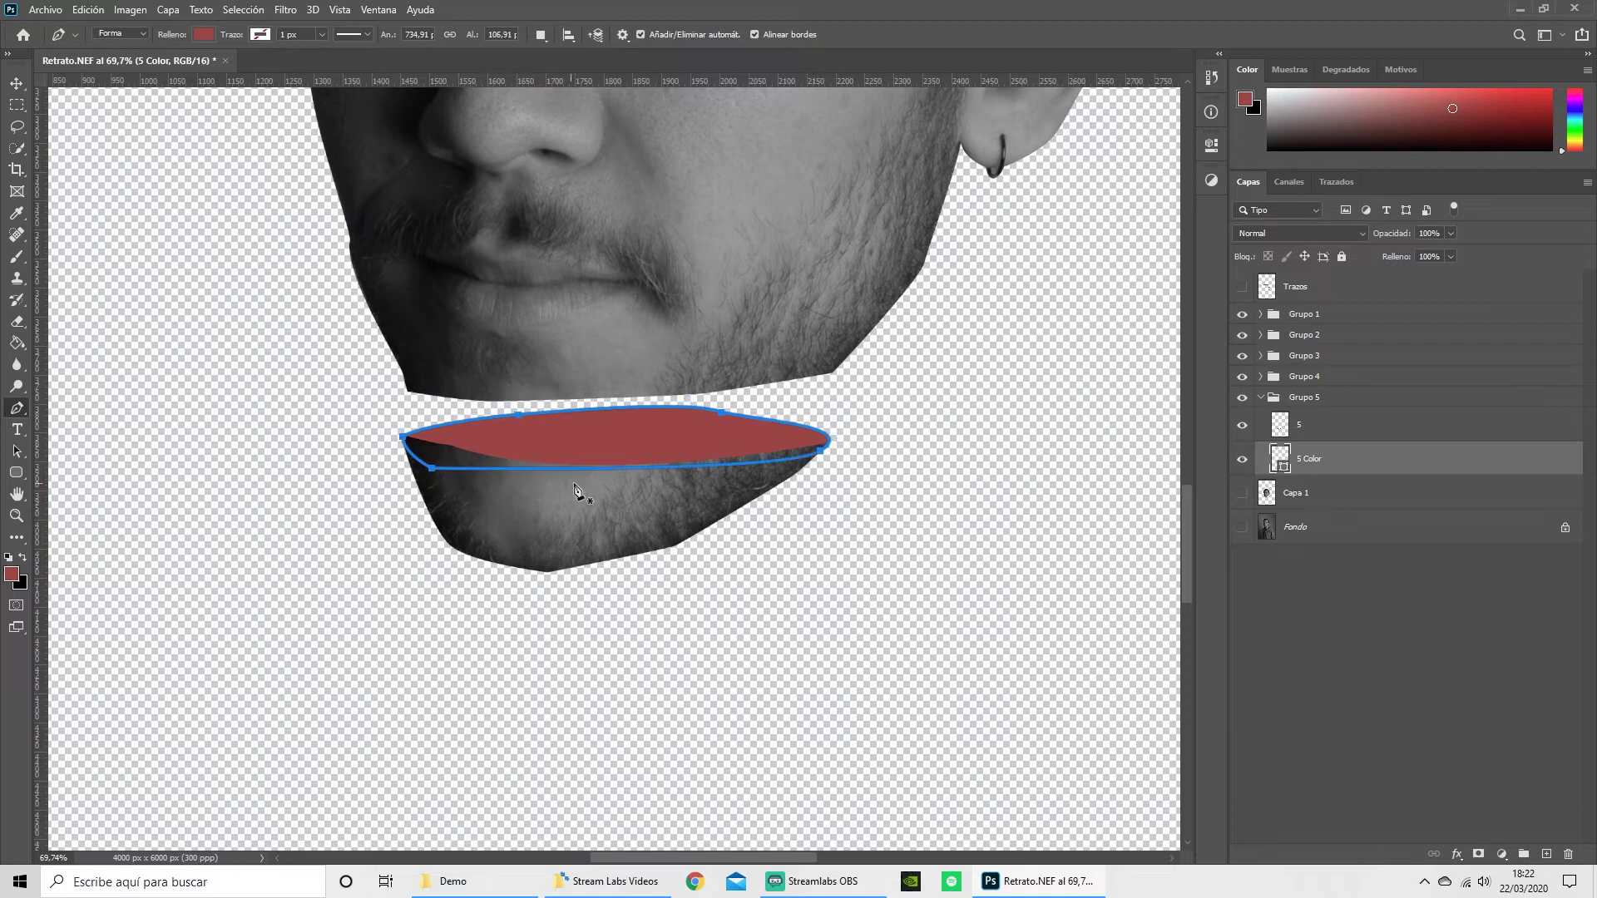
left_click_drag(607, 471, 608, 489)
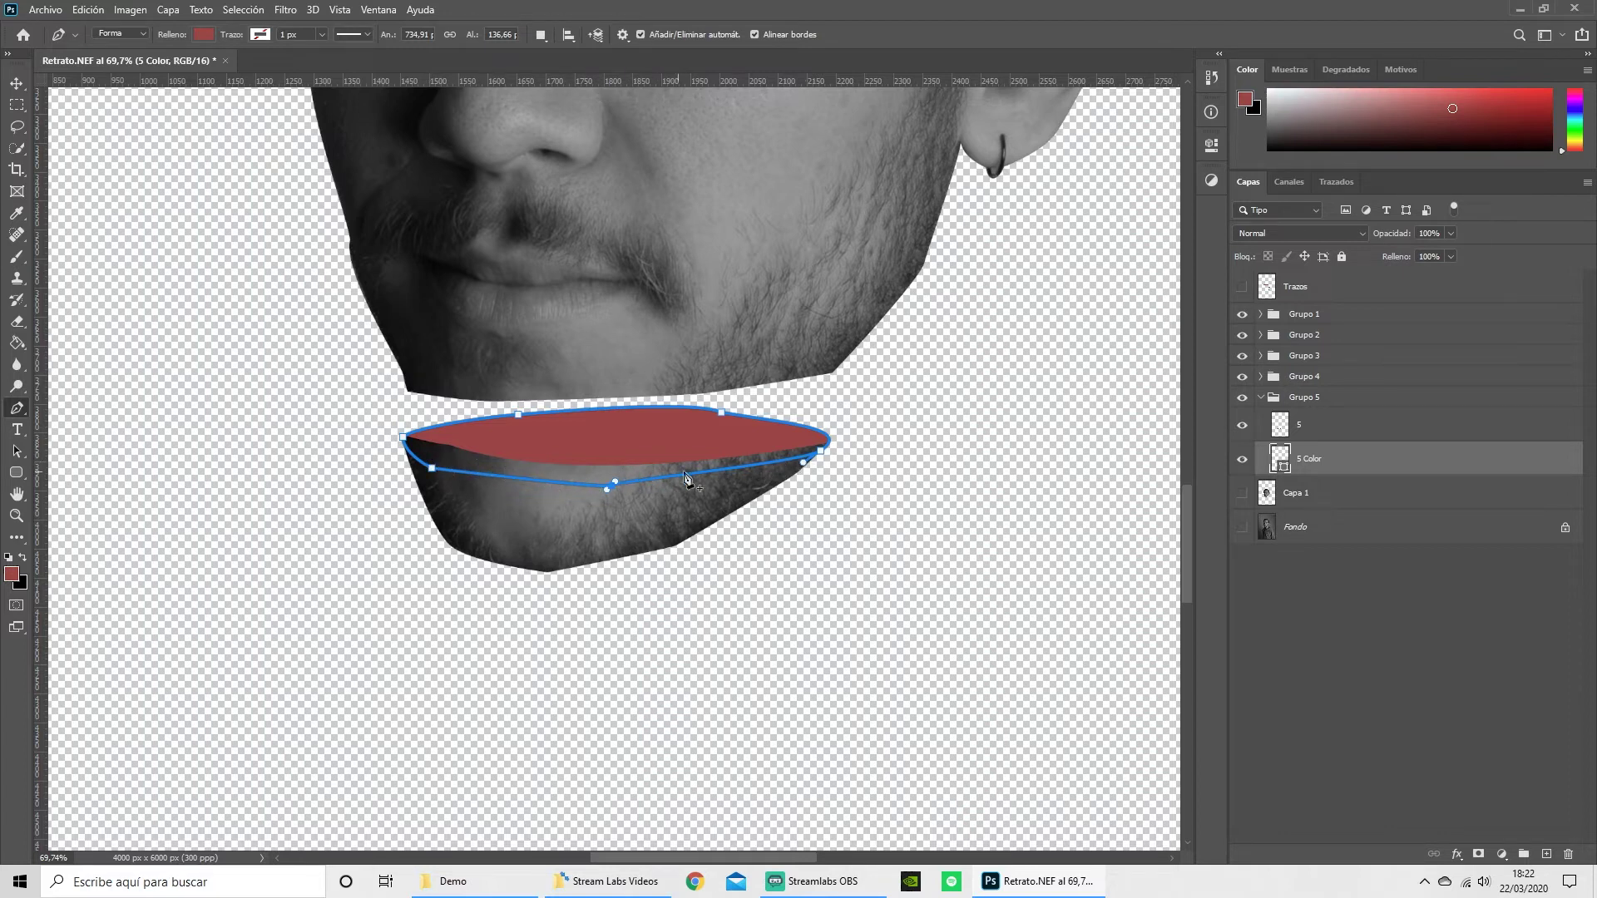
Select 5 Color and toggle the chin slice's visibility to check the red shape.
left_click(1309, 426)
left_click(1289, 446)
left_click(1244, 429)
left_click(1244, 429)
Zoom in on the red shape's left tip, undoing an accidental new shape.
key("z")
left_click_drag(420, 433, 491, 435)
key("p")
left_click(668, 481)
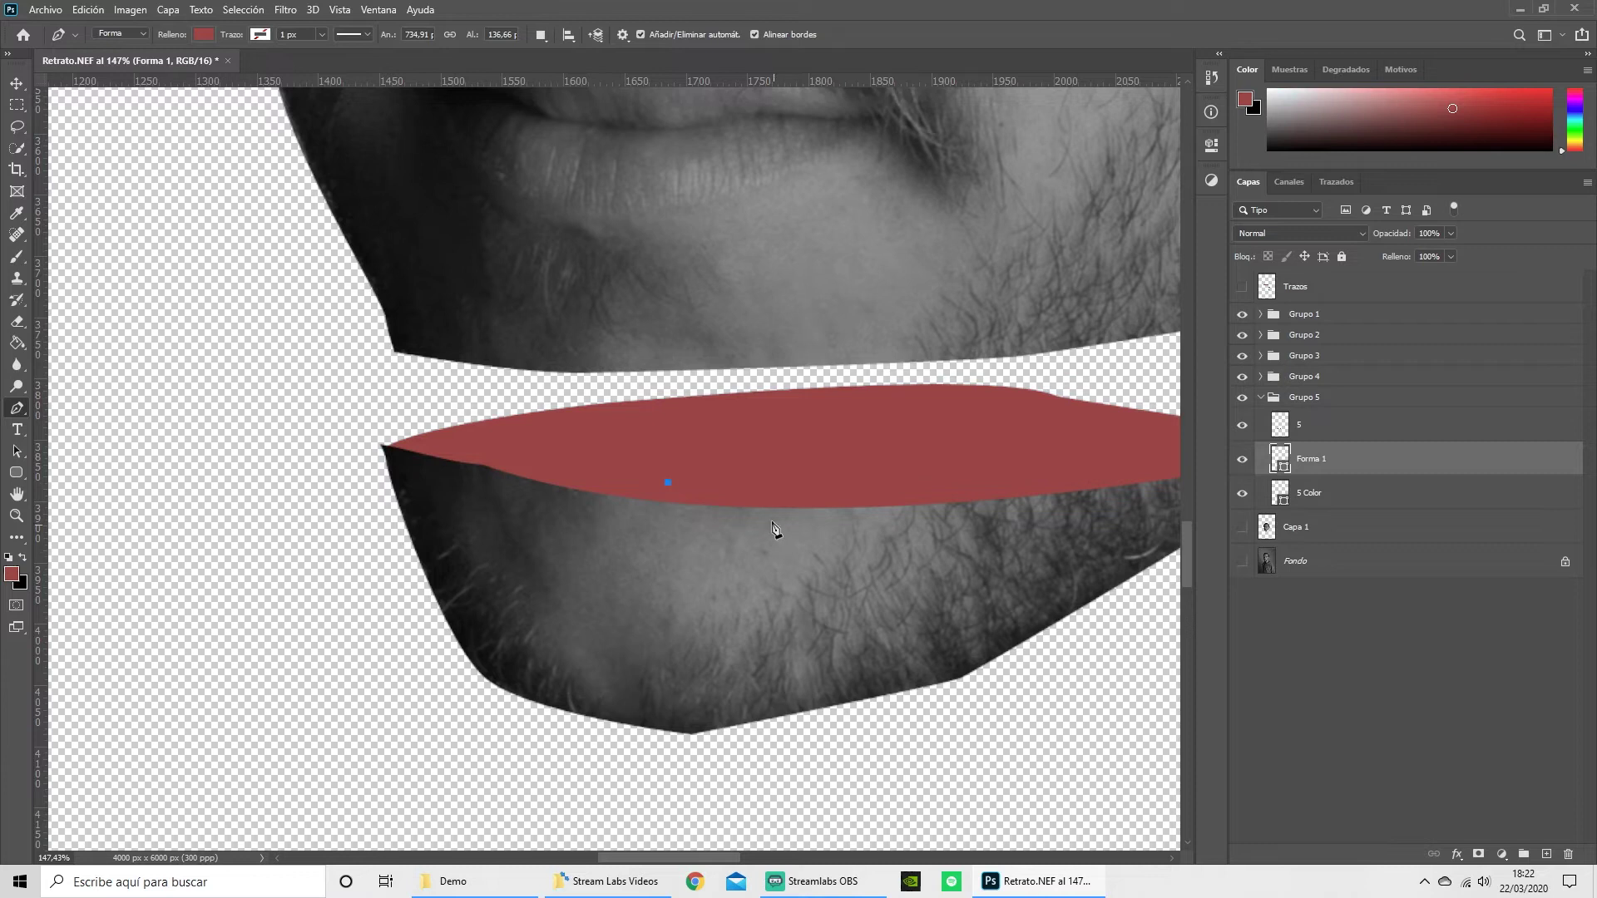
key("ctrl+z")
mouse_move(915, 593)
left_mouse_down()
mouse_move(584, 622)
mouse_move(1059, 596)
left_mouse_up()
Zoom closer on the left tip and inspect the shape's edge and fill colour.
key("z")
left_click_drag(449, 466, 595, 482)
key("p")
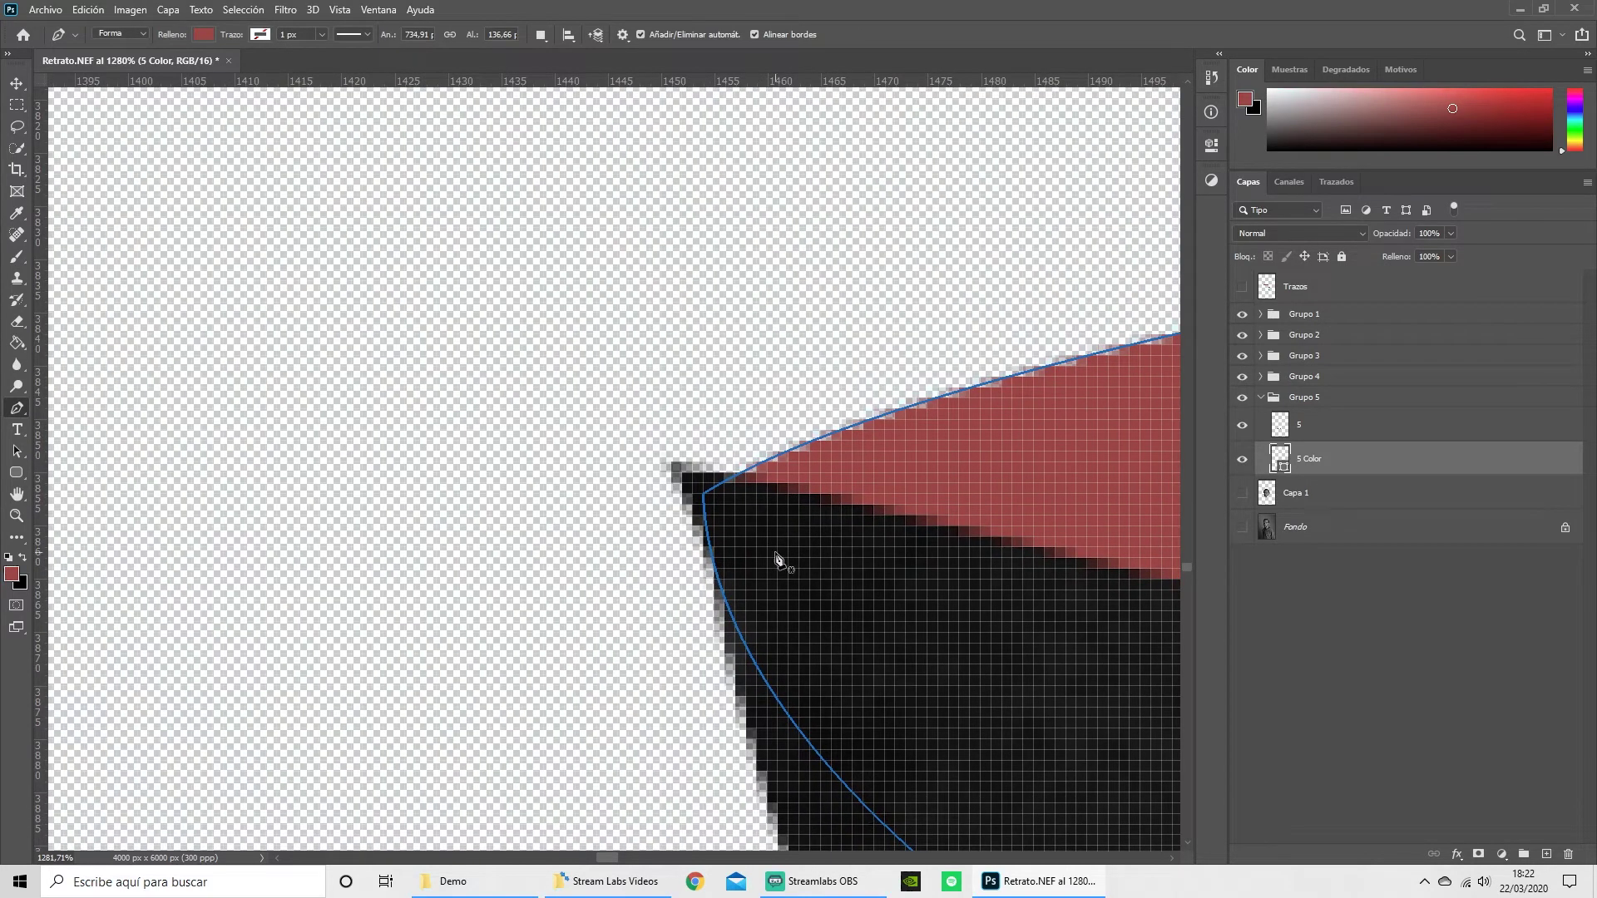
key("Return")
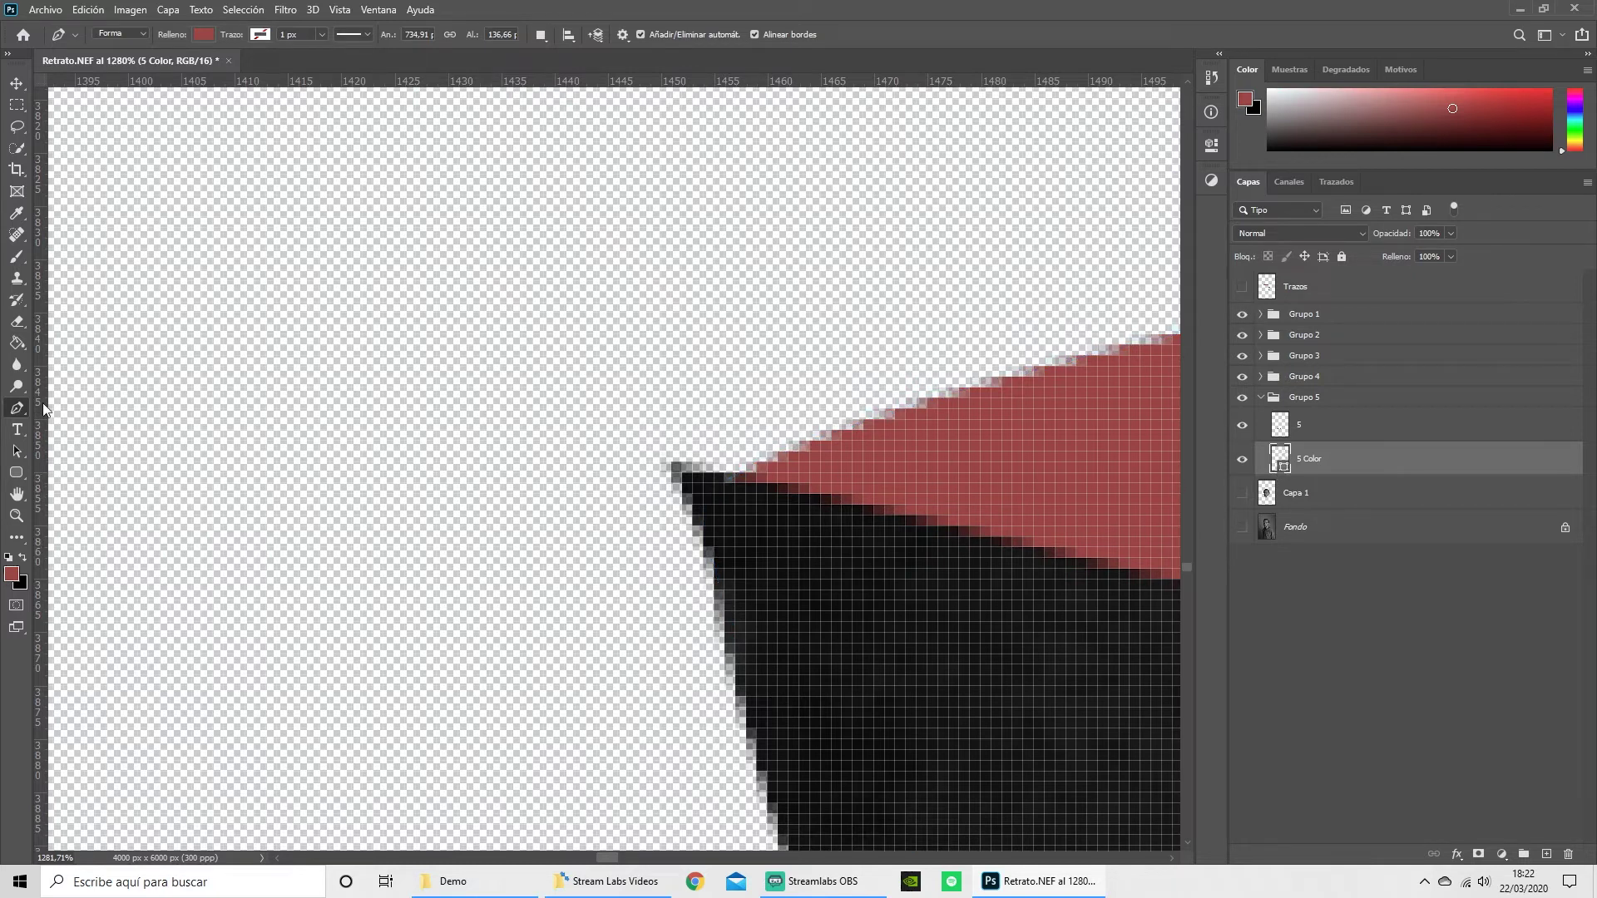
left_click(777, 589)
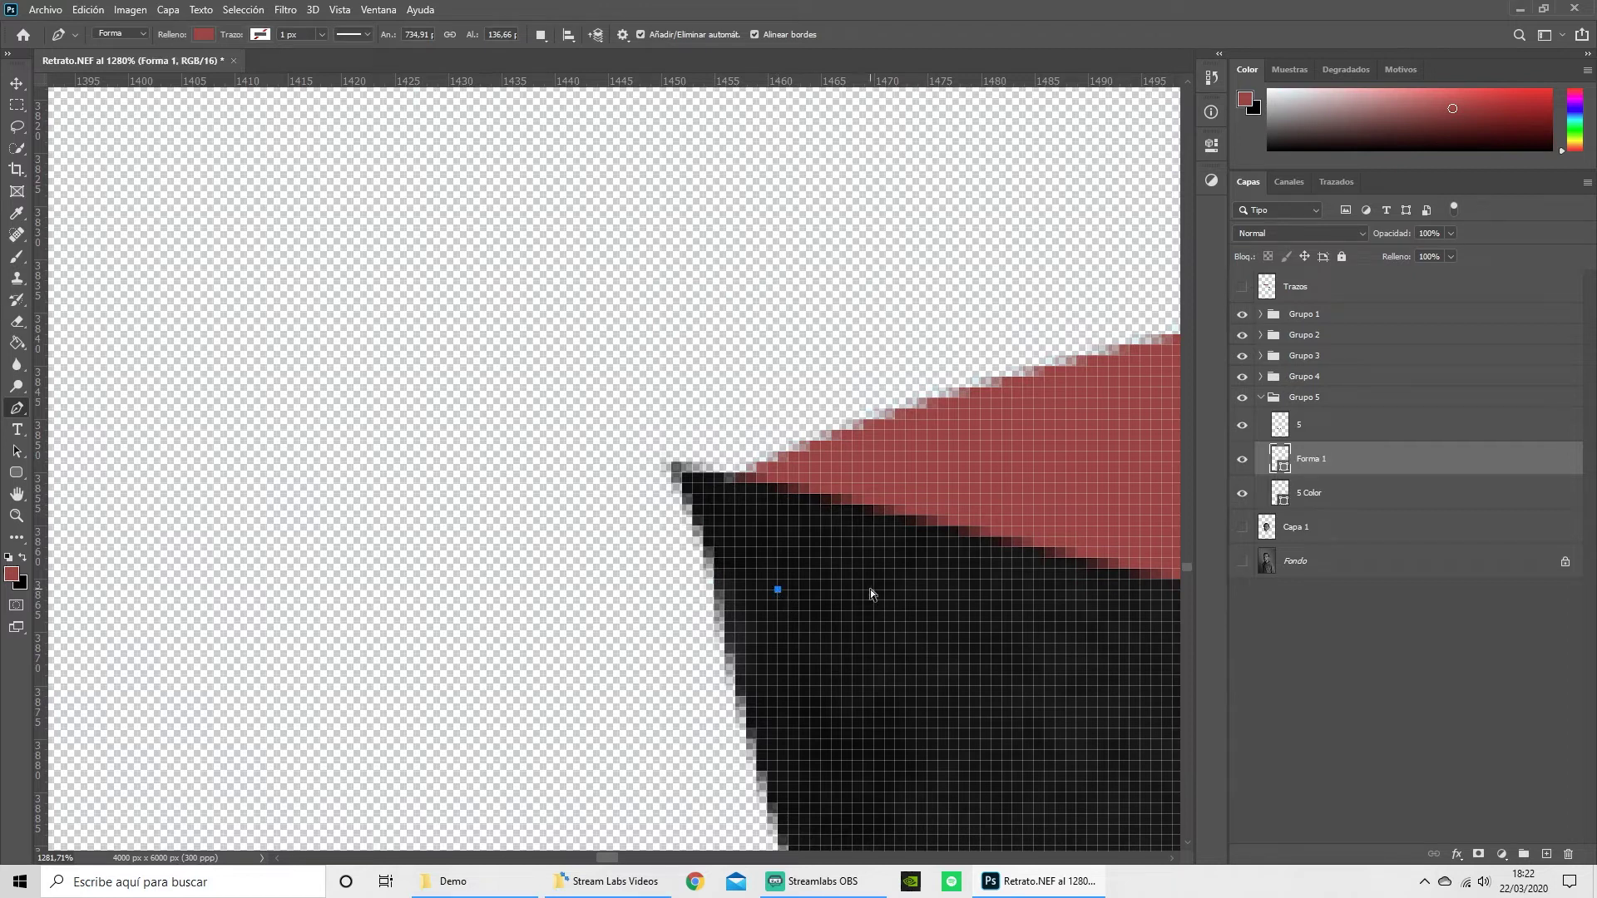
key("ctrl+z")
double_click(1282, 471)
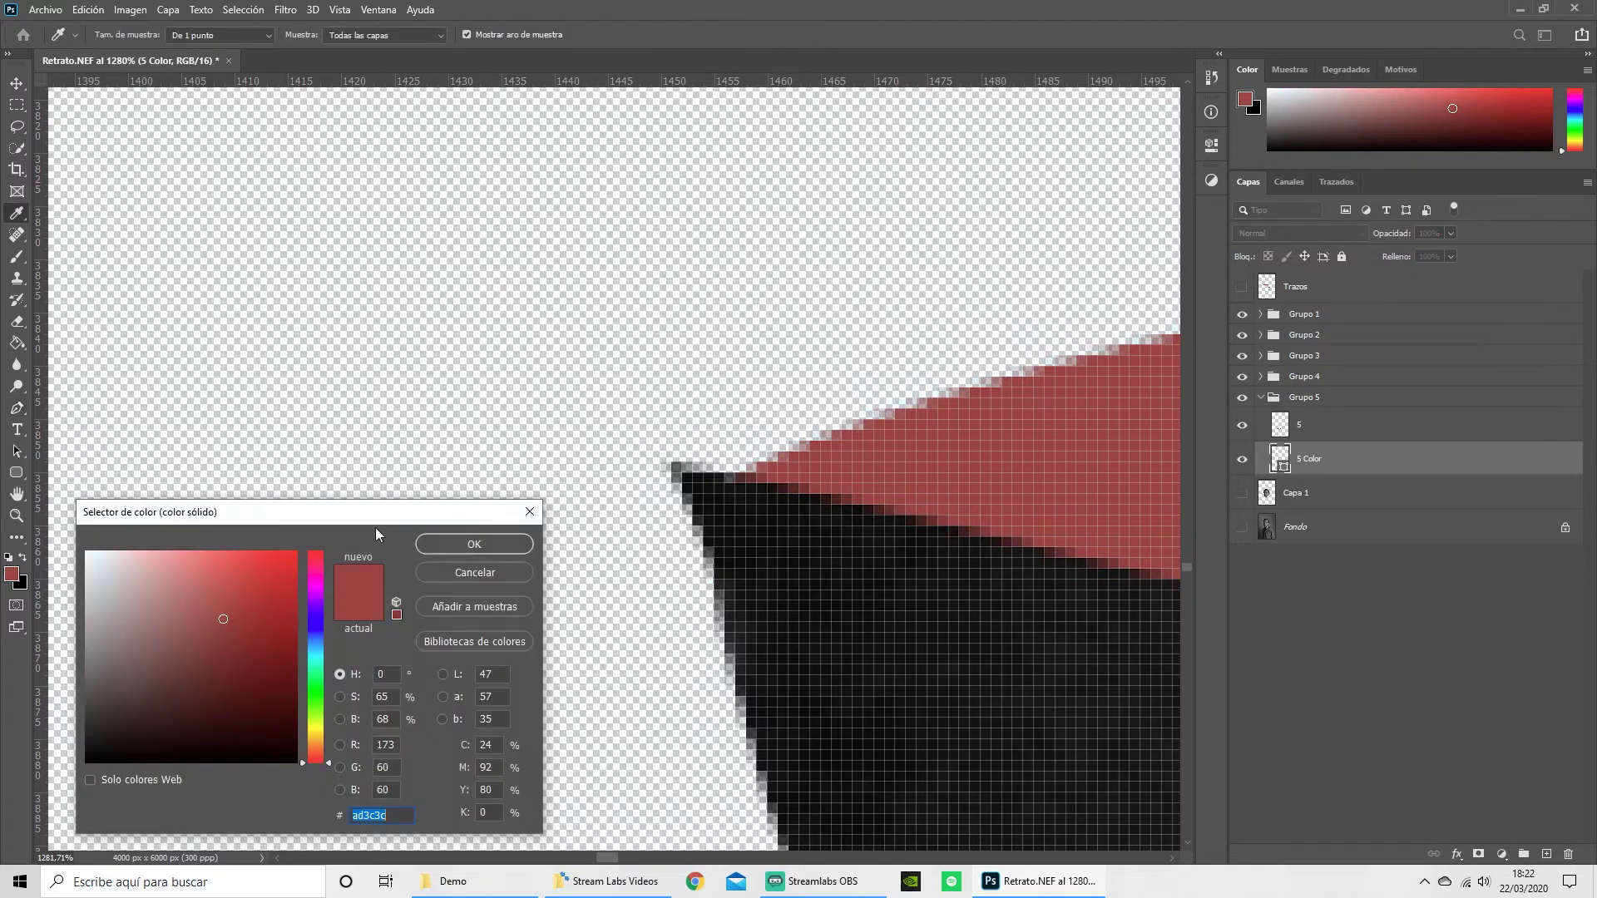
left_click(456, 573)
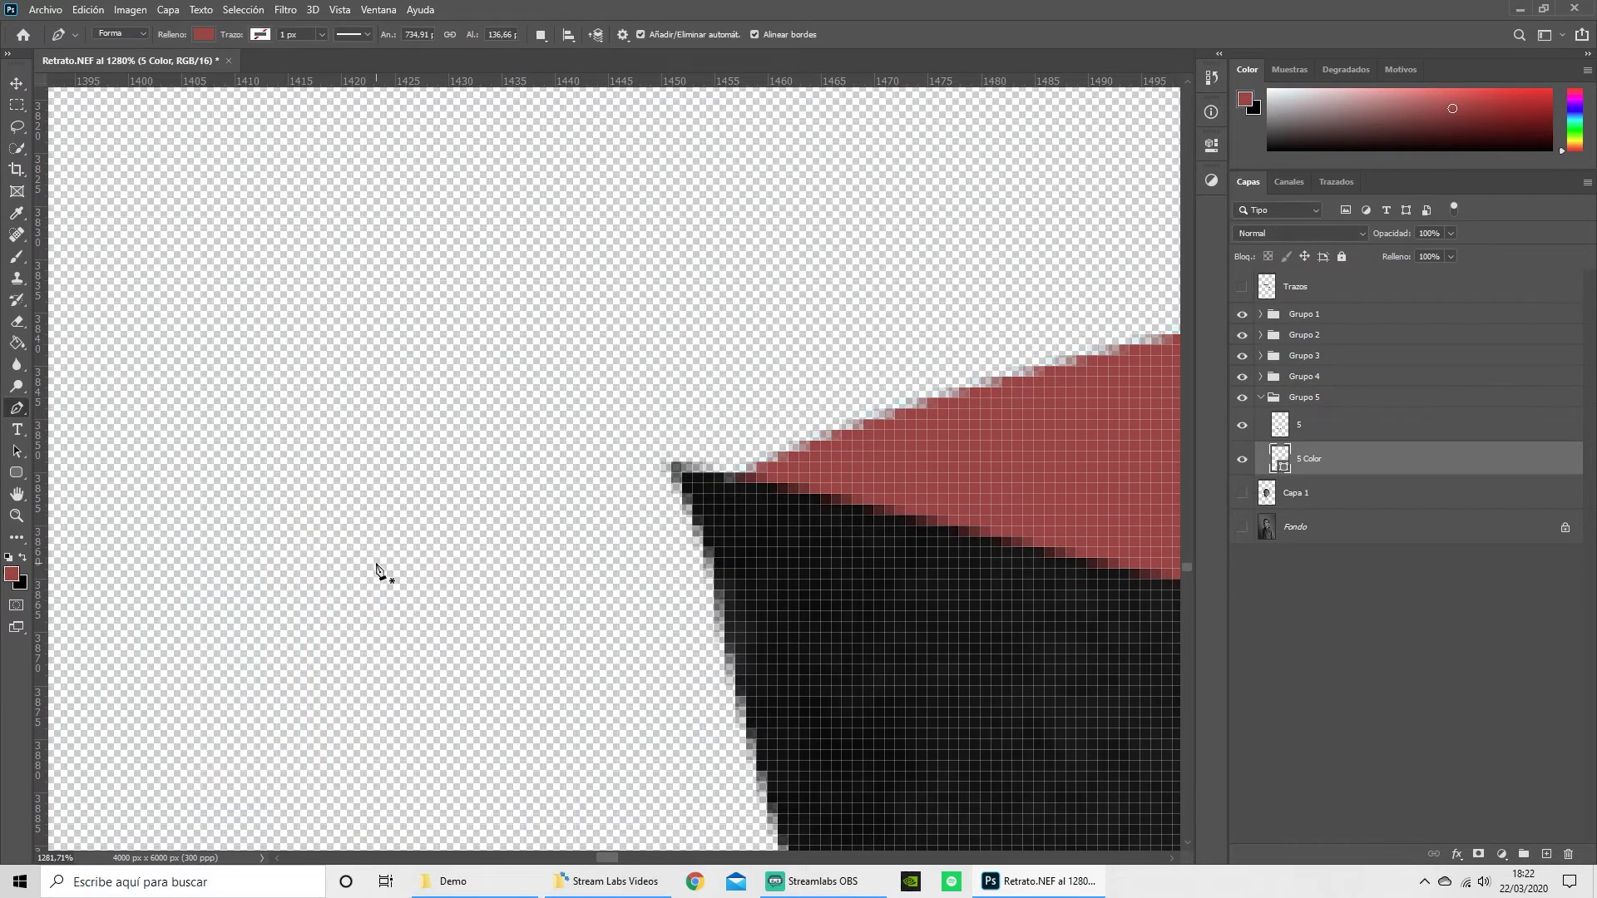
left_click(742, 521, "ctrl")
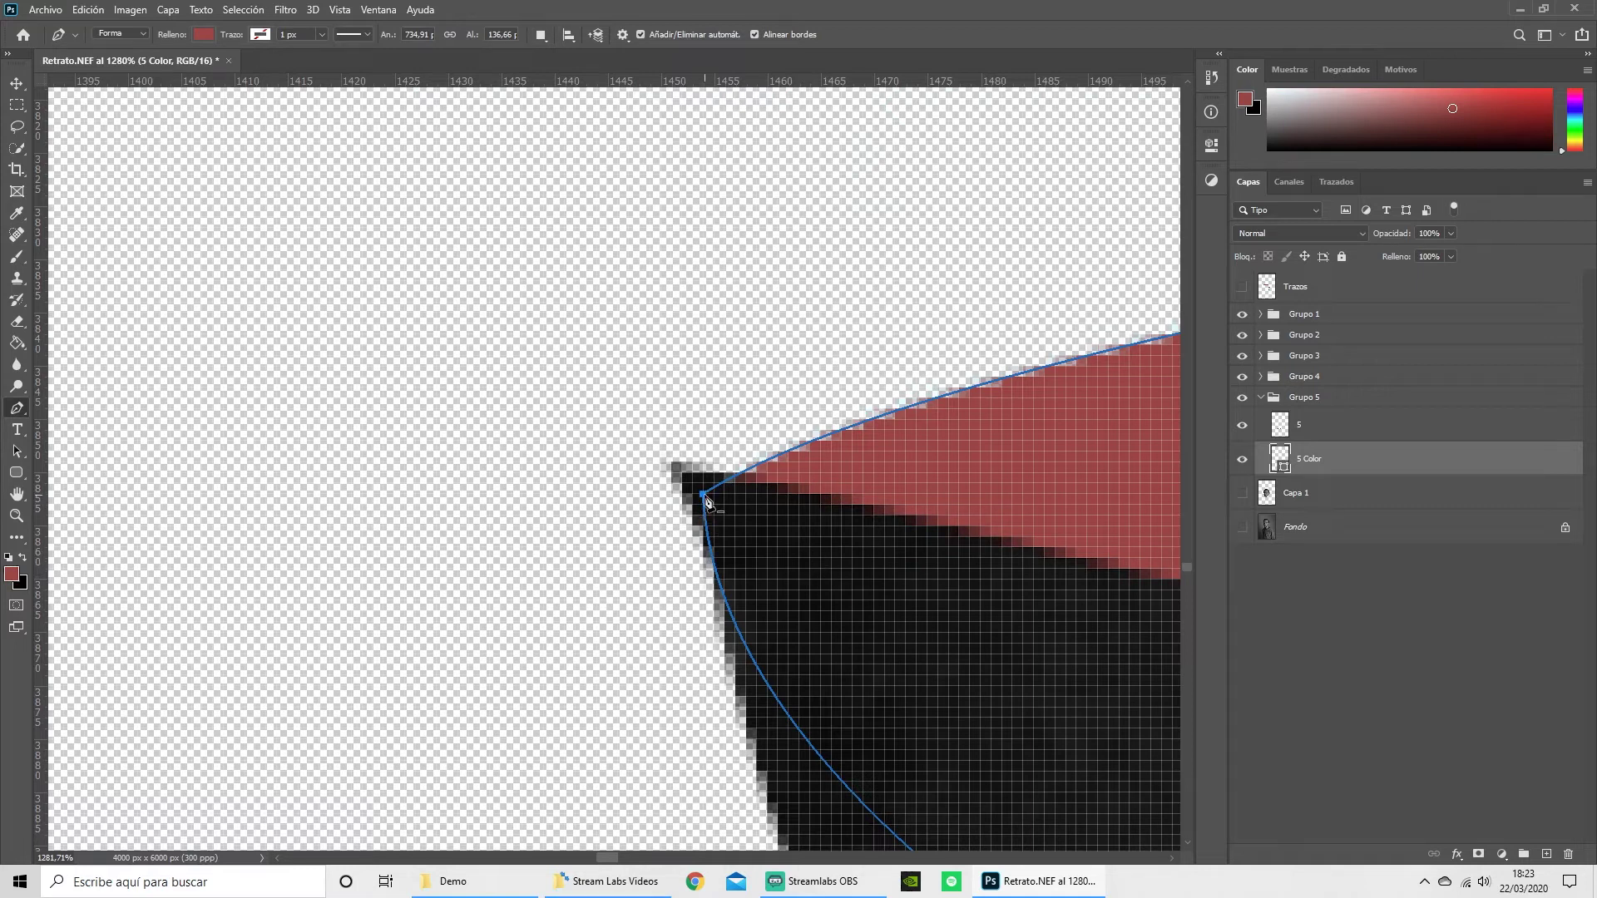
Drag the left corner anchor and lower curve onto the chin's tip, then pan back.
left_click_drag(702, 496, 682, 476)
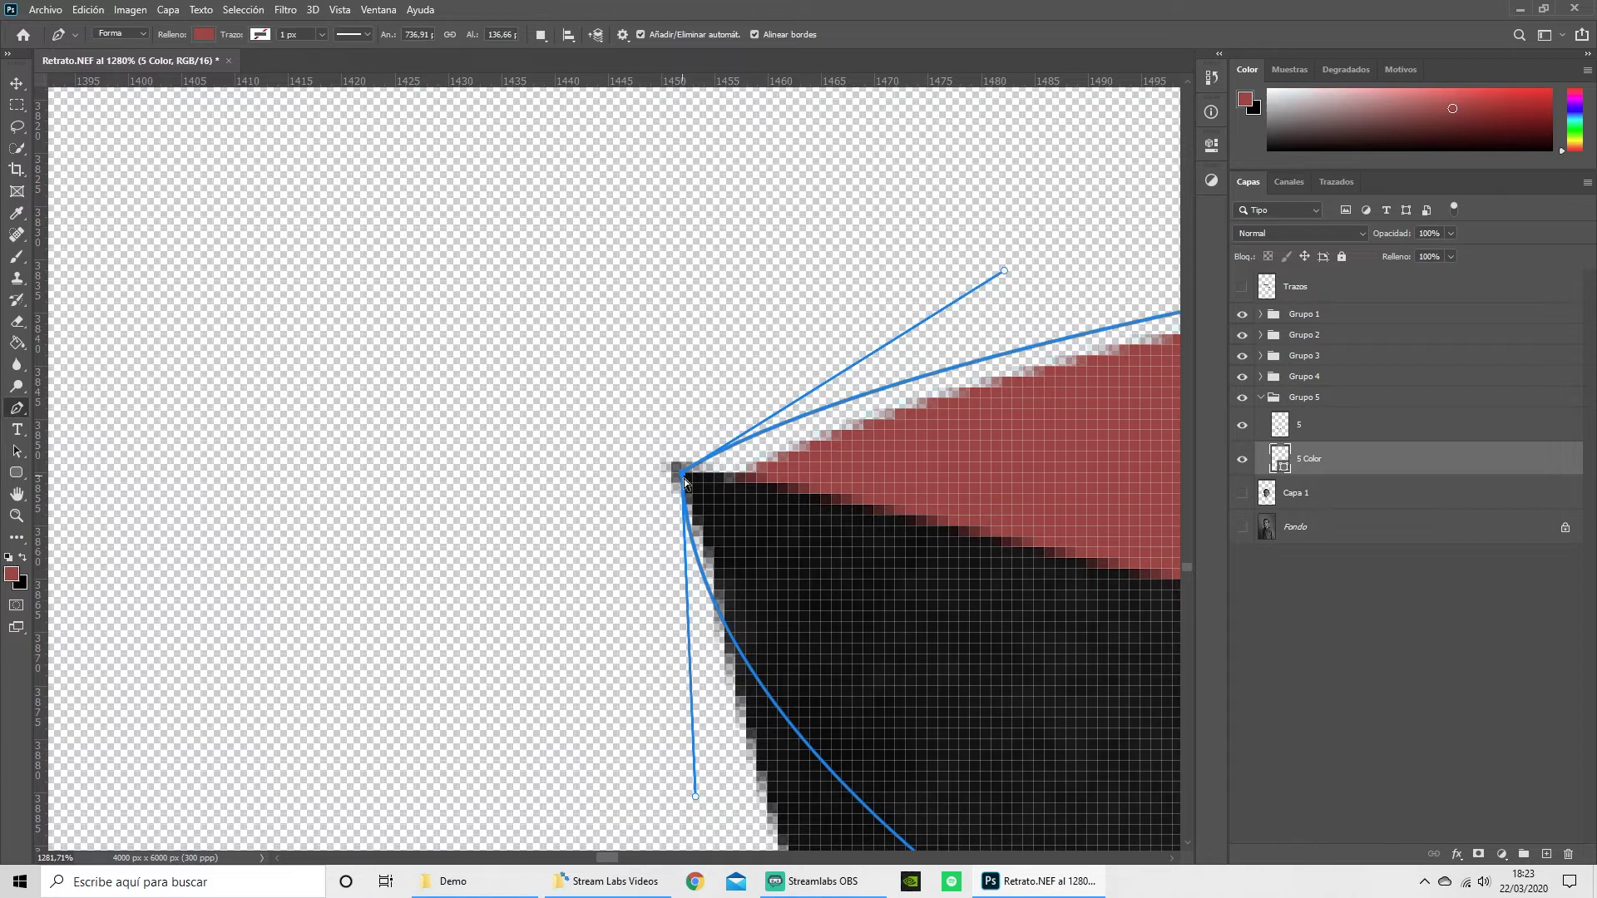
left_click_drag(696, 797, 763, 769)
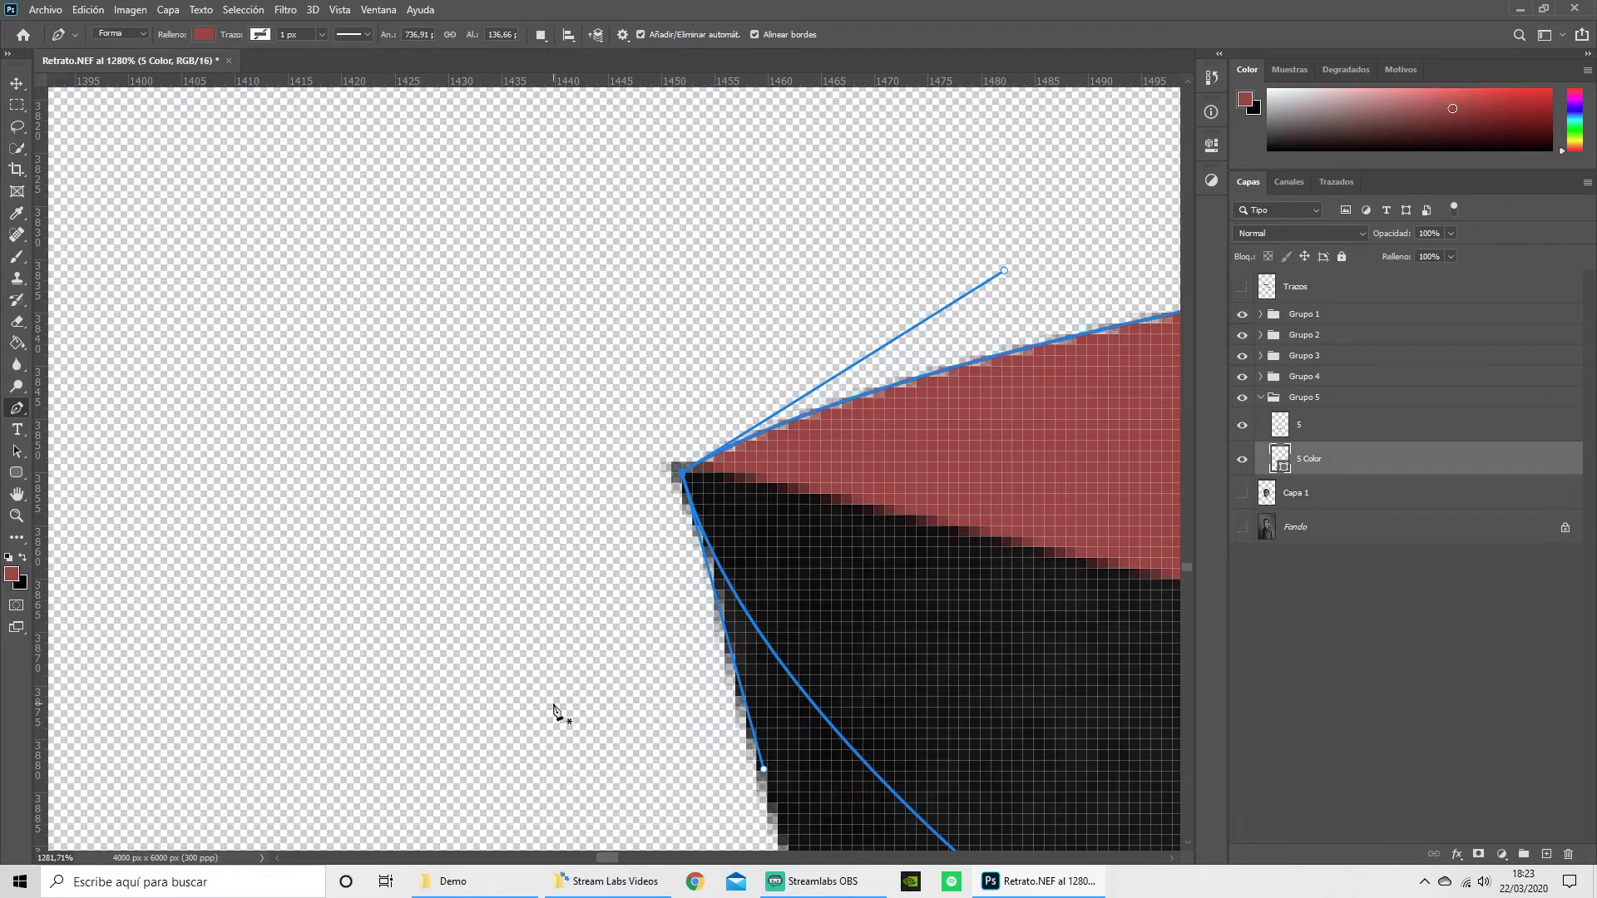
scroll(791, 677, "down", 3)
left_click_drag(1040, 623, 822, 475)
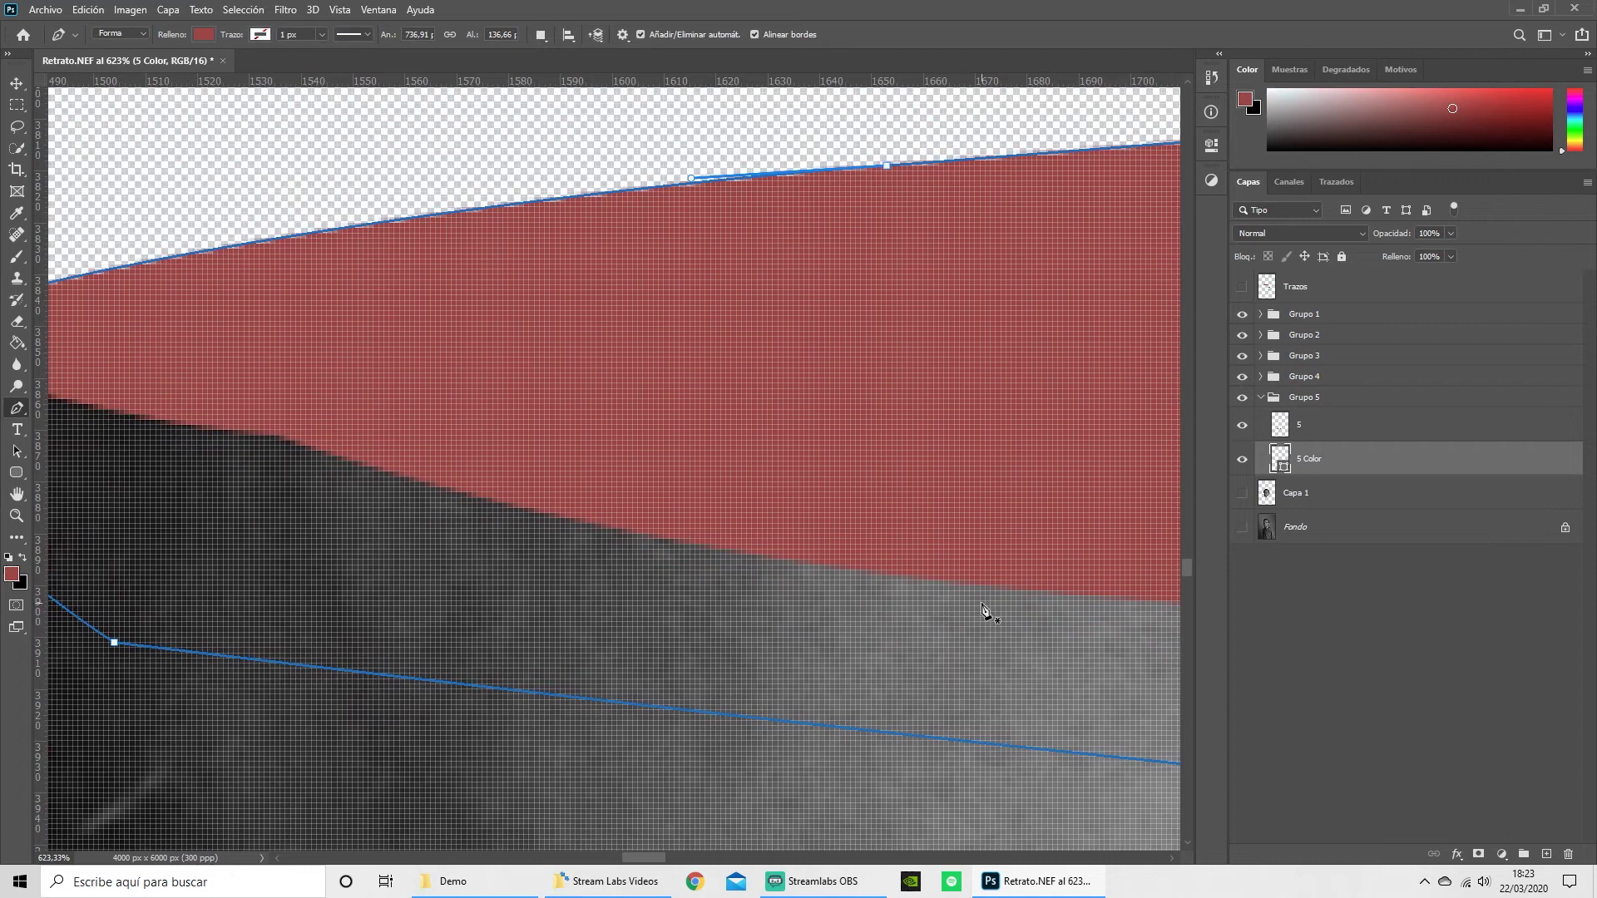
scroll(986, 611, "down", 3)
left_click(364, 515)
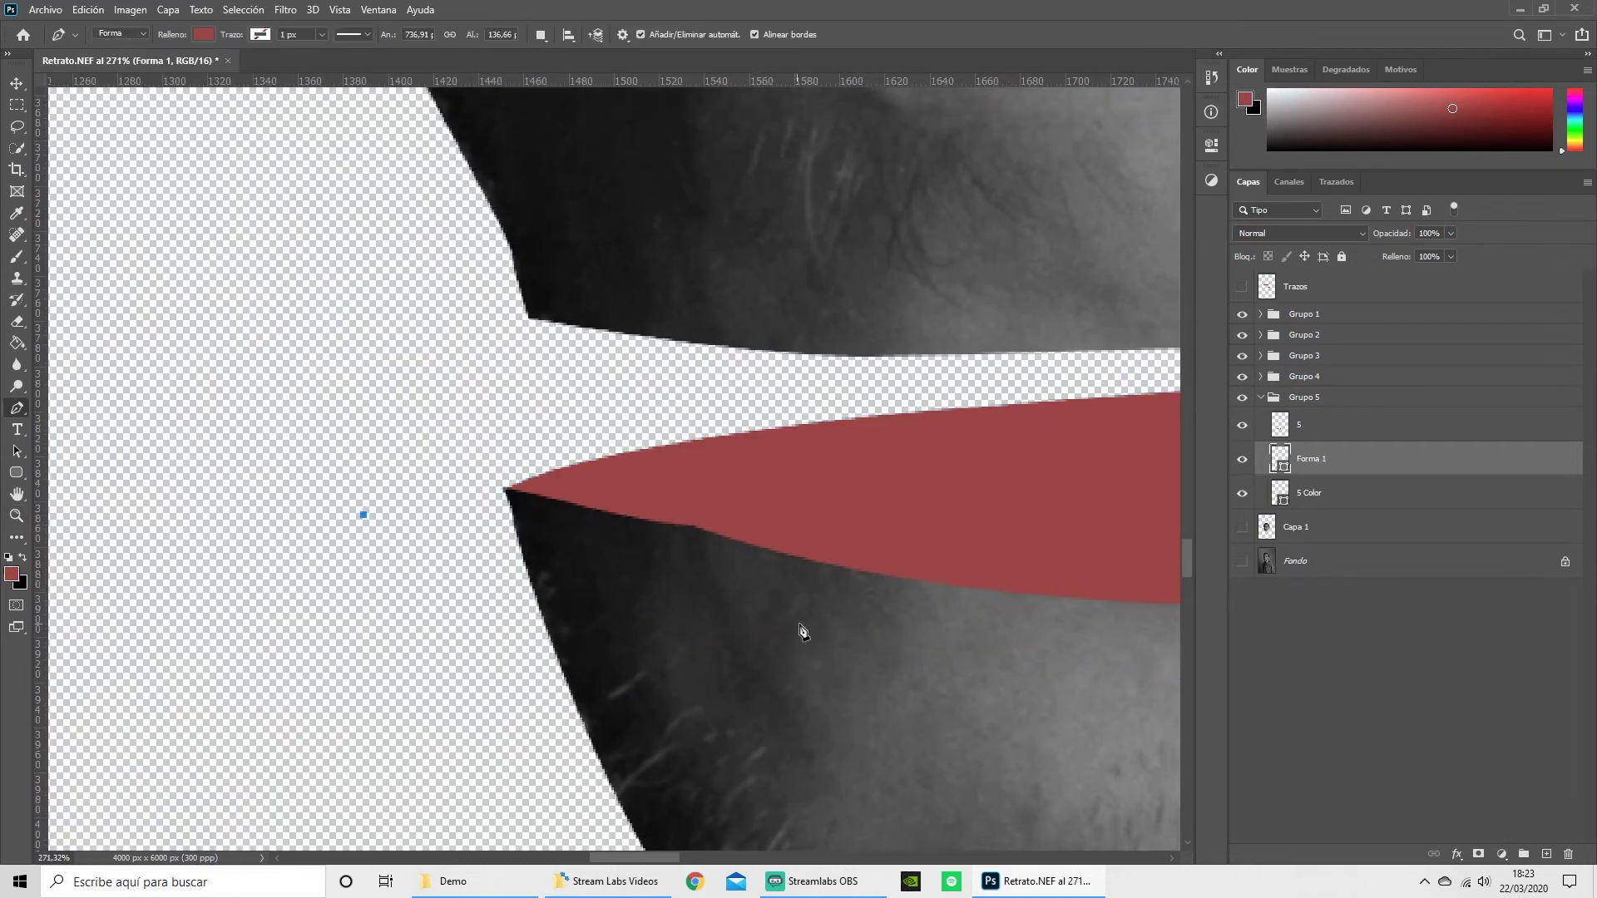
scroll(803, 632, "down", 3)
left_click_drag(926, 645, 601, 609)
key("ctrl+z")
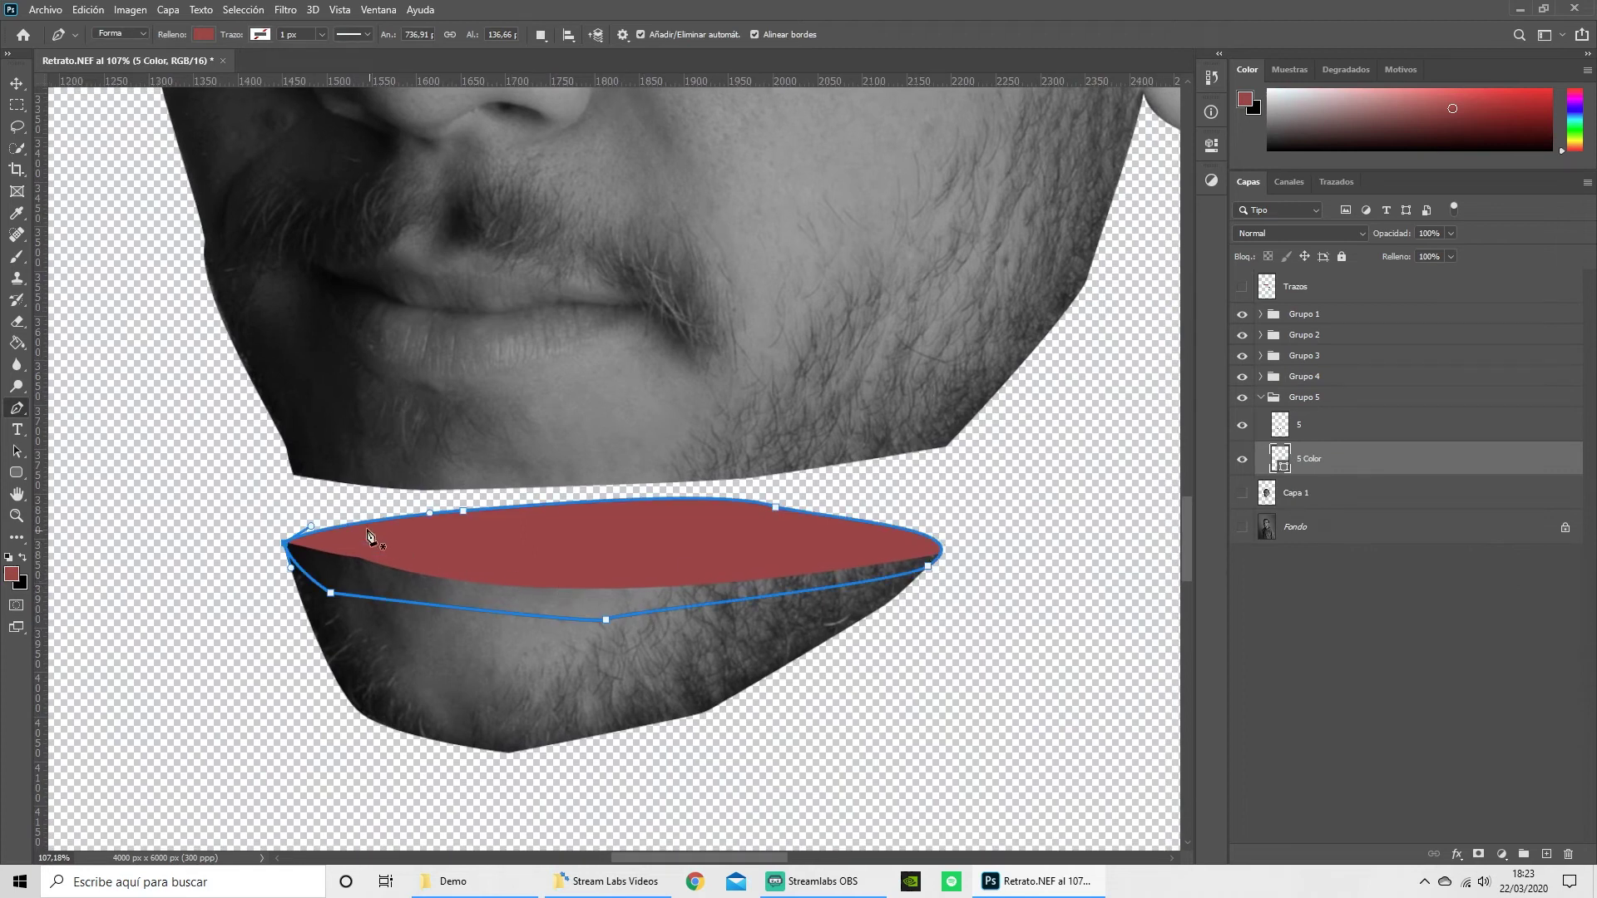
Change the cut-face shape's Relleno from red to a muted teal, about #69ac9f.
left_click_drag(548, 579, 620, 543)
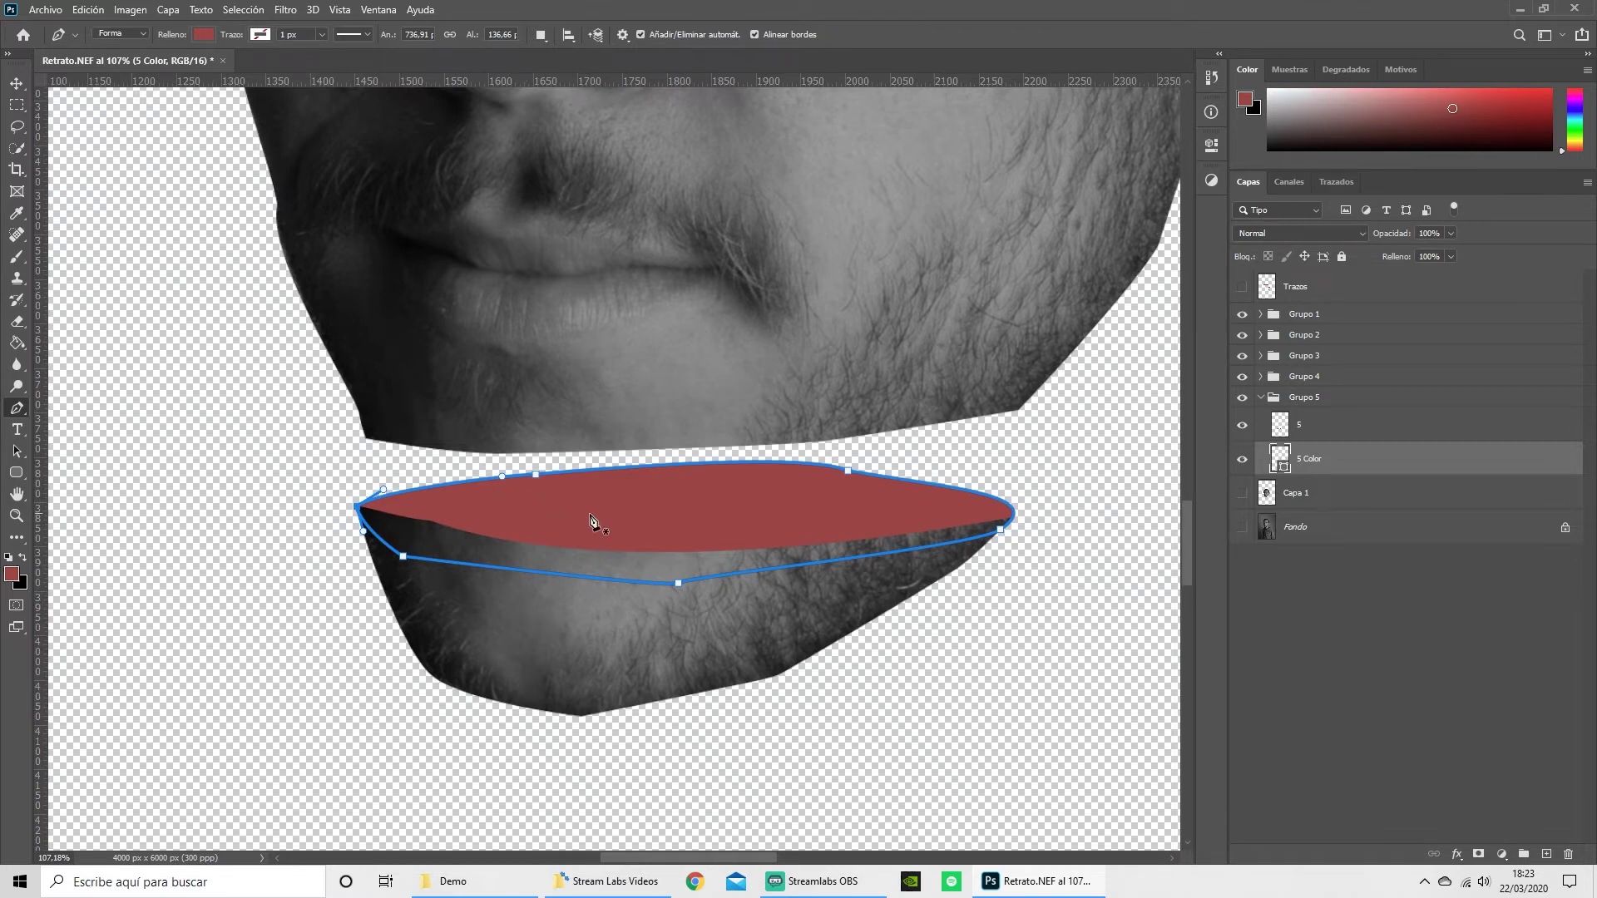
left_click(204, 37)
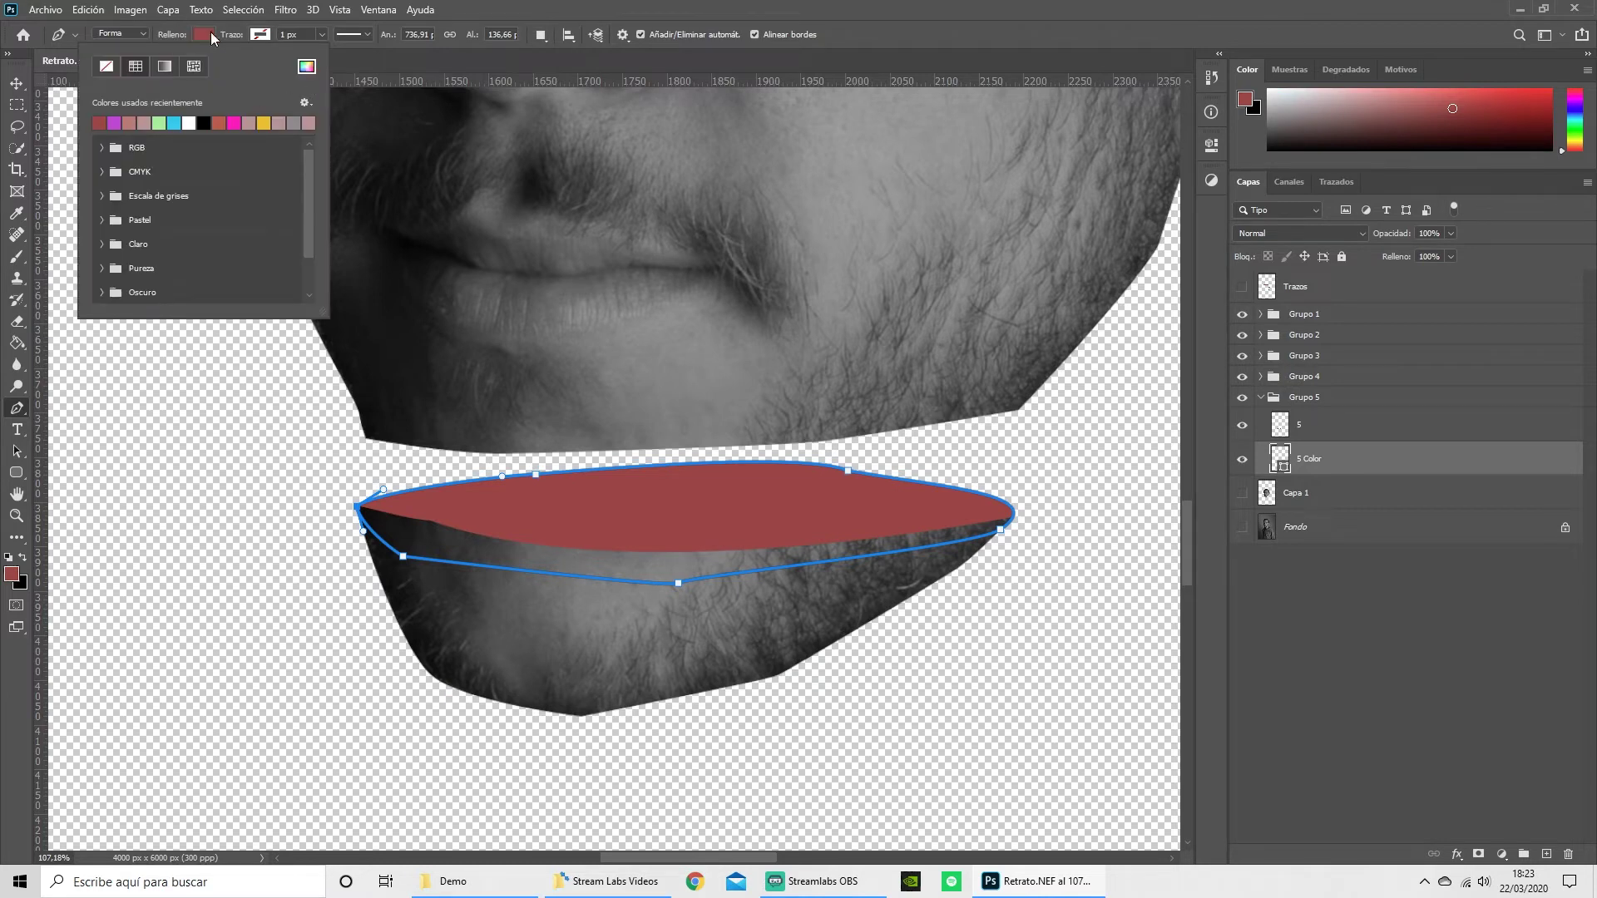
left_click(263, 35)
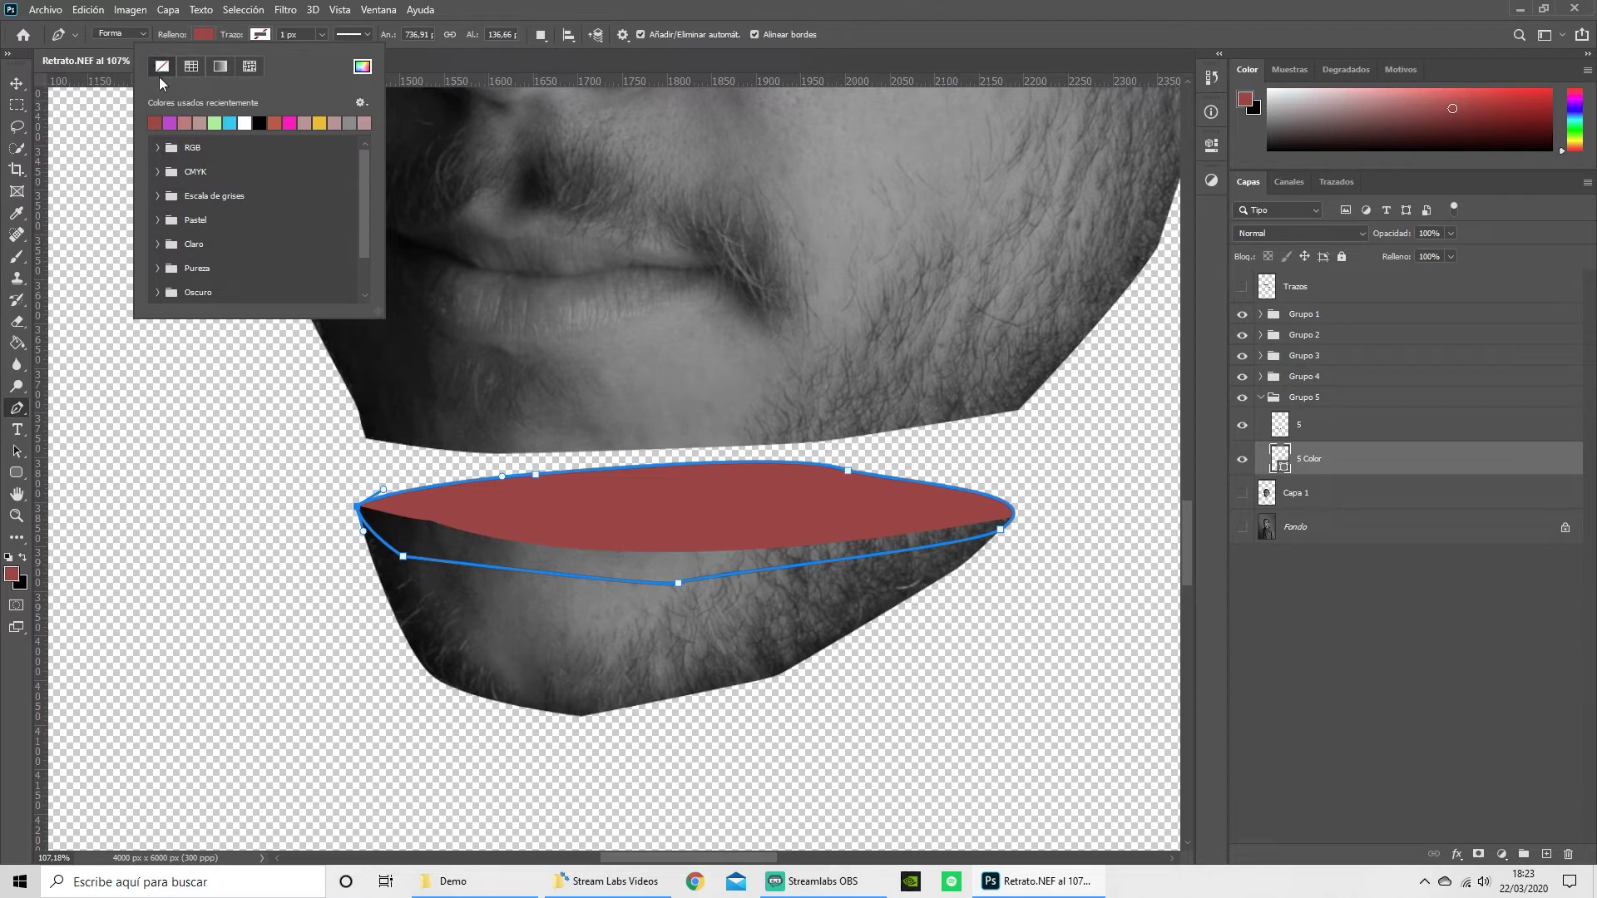
left_click(209, 33)
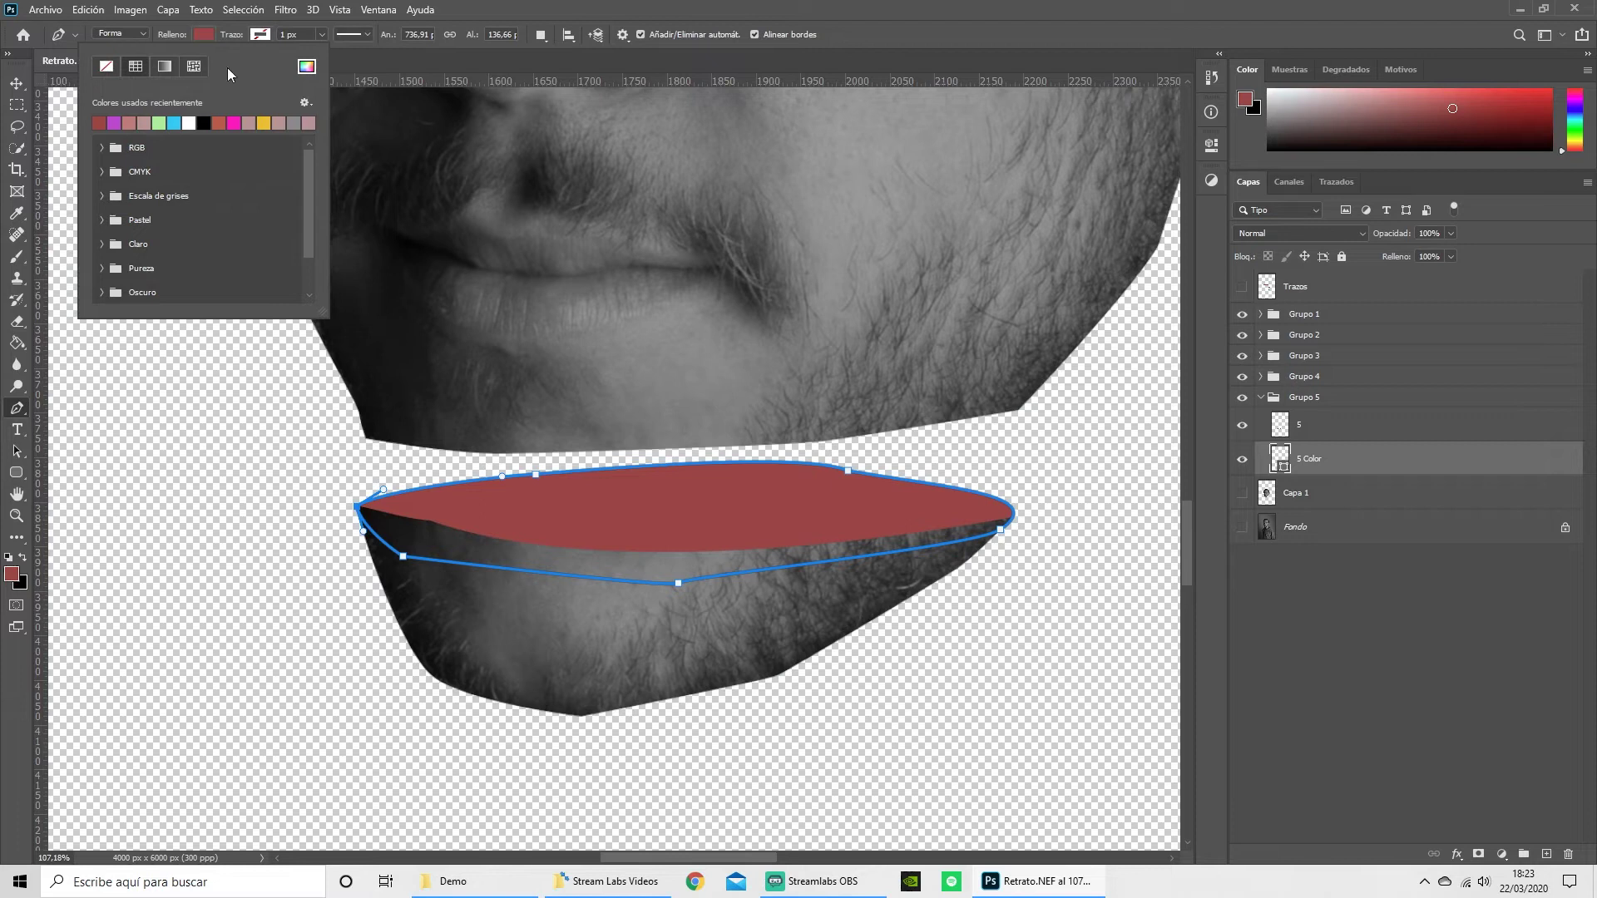
left_click(306, 66)
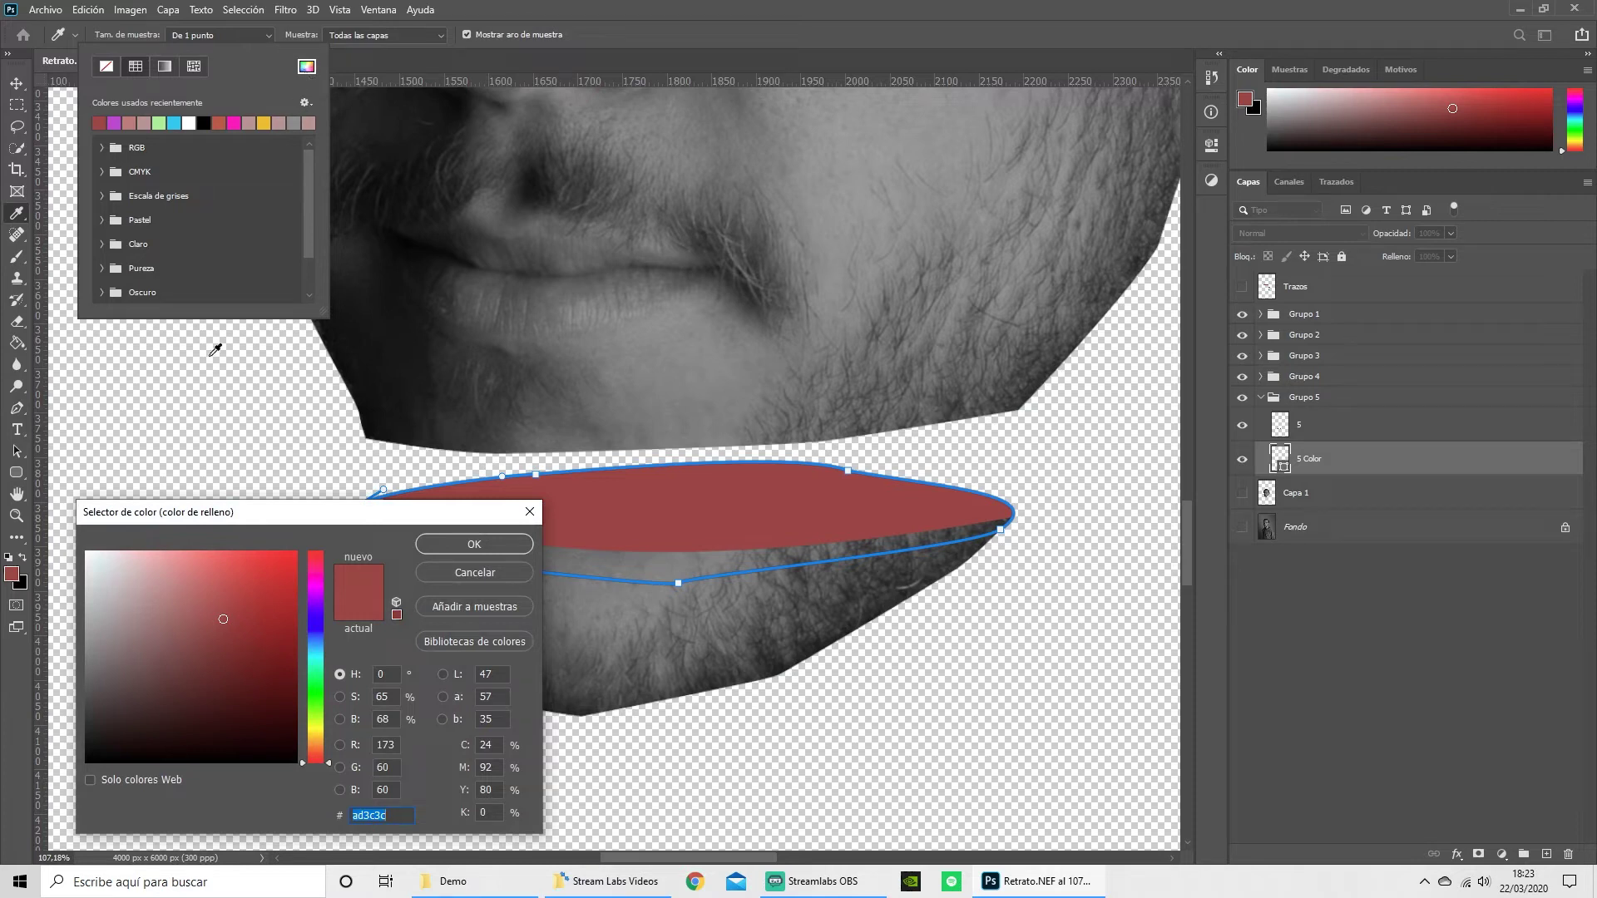
left_click_drag(284, 505, 297, 453)
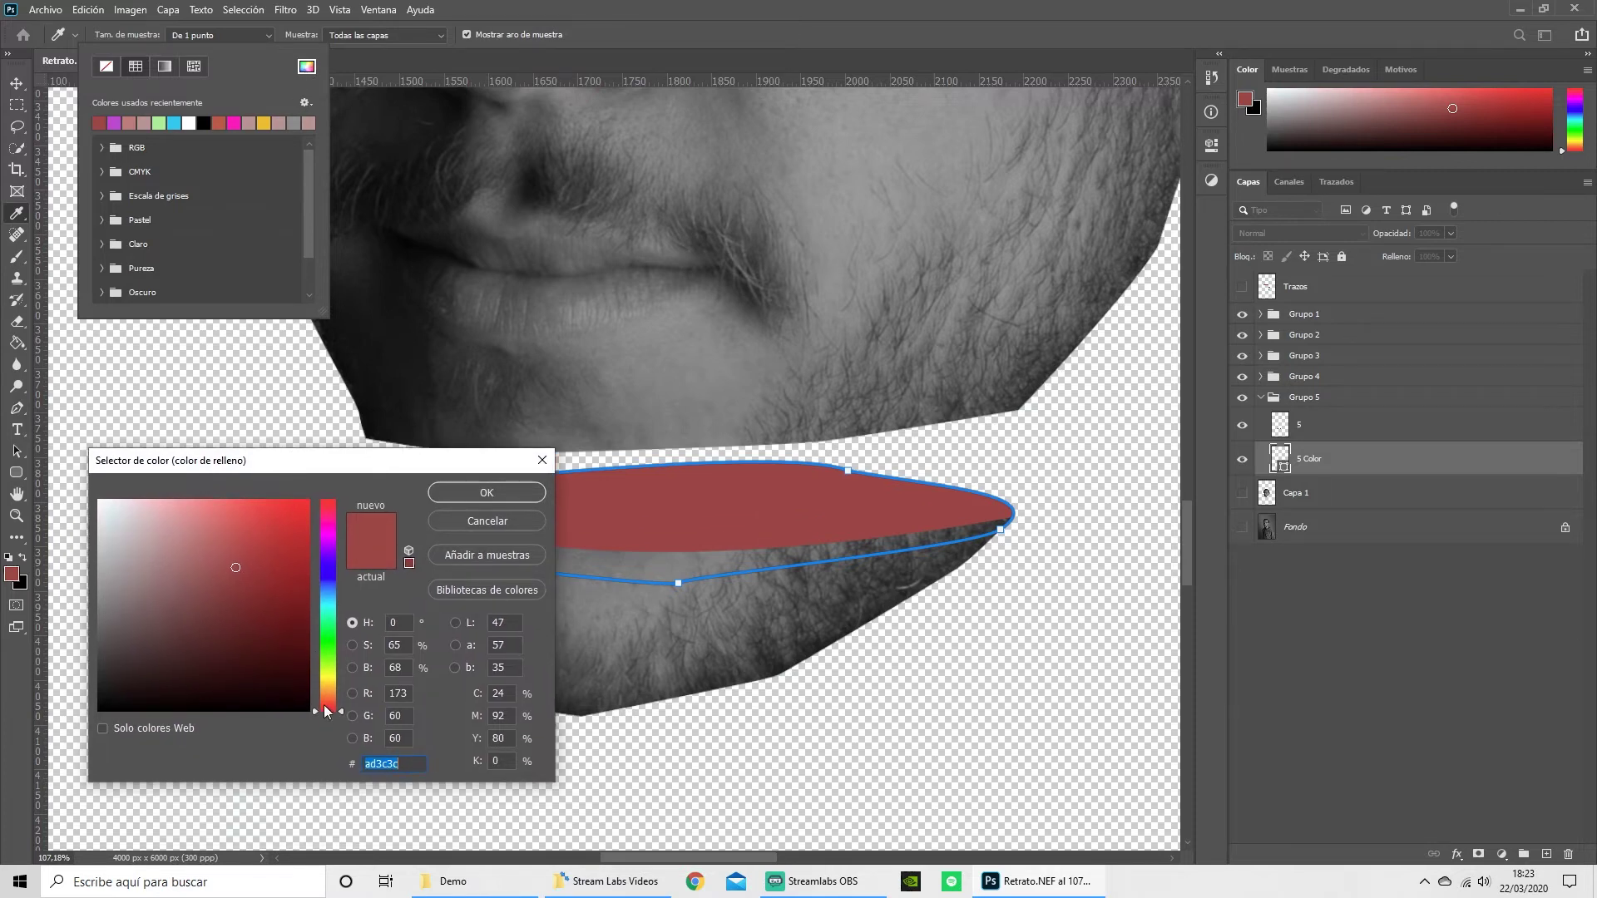
mouse_move(318, 716)
left_mouse_down()
mouse_move(315, 594)
mouse_move(319, 709)
mouse_move(317, 616)
left_mouse_up()
mouse_move(233, 567)
left_mouse_down()
mouse_move(226, 582)
mouse_move(208, 554)
mouse_move(193, 612)
mouse_move(189, 568)
left_mouse_up()
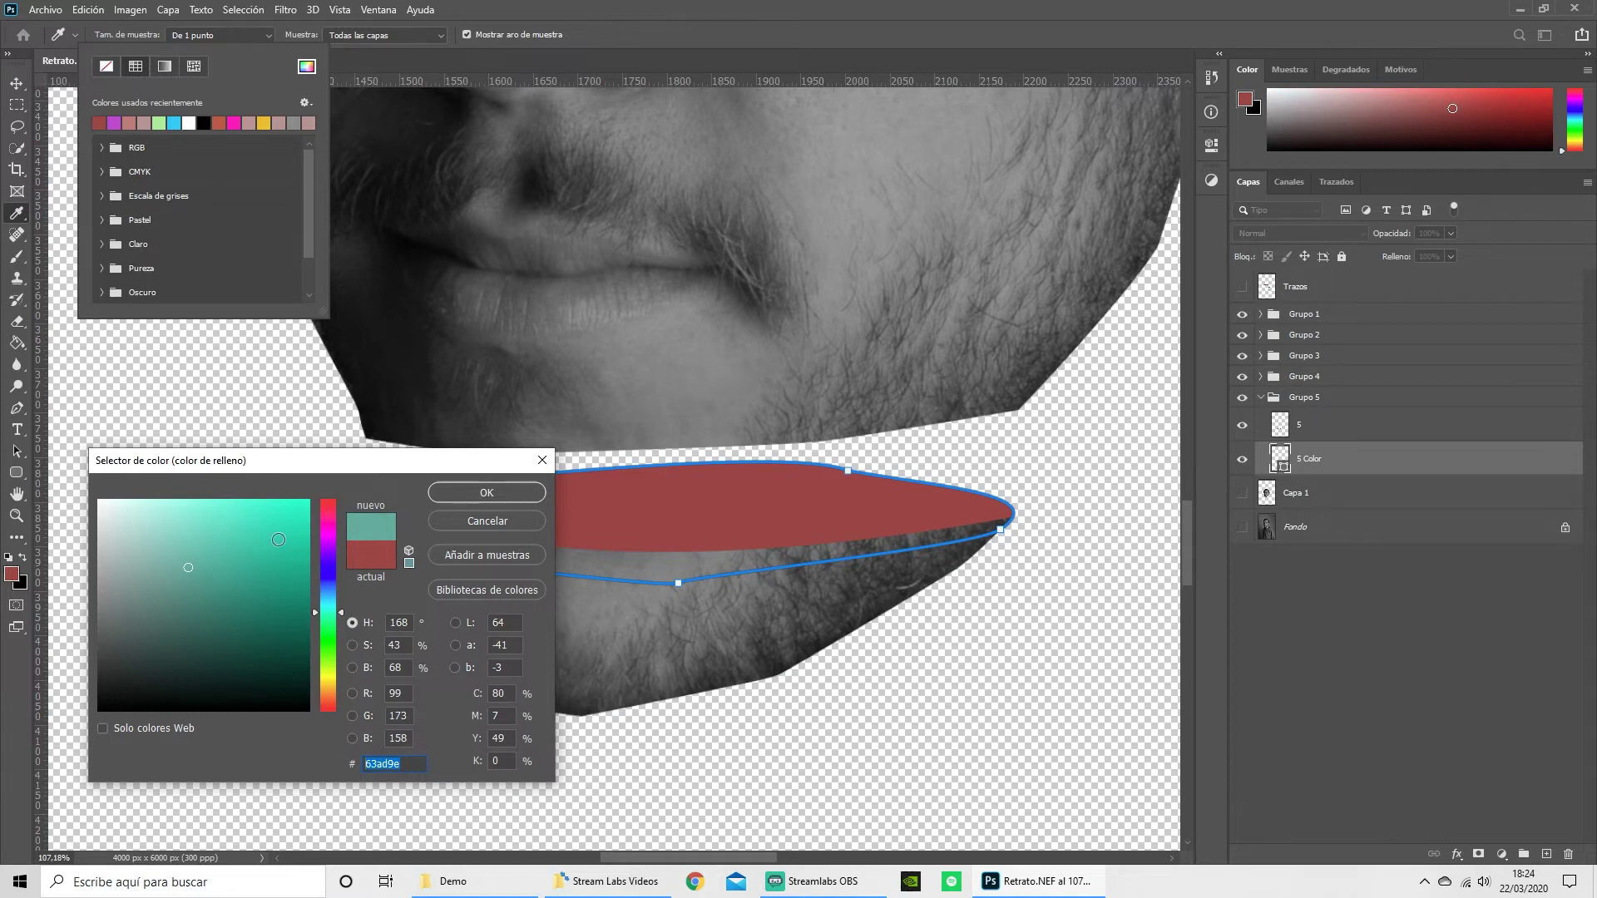
left_click(180, 568)
left_click(497, 495)
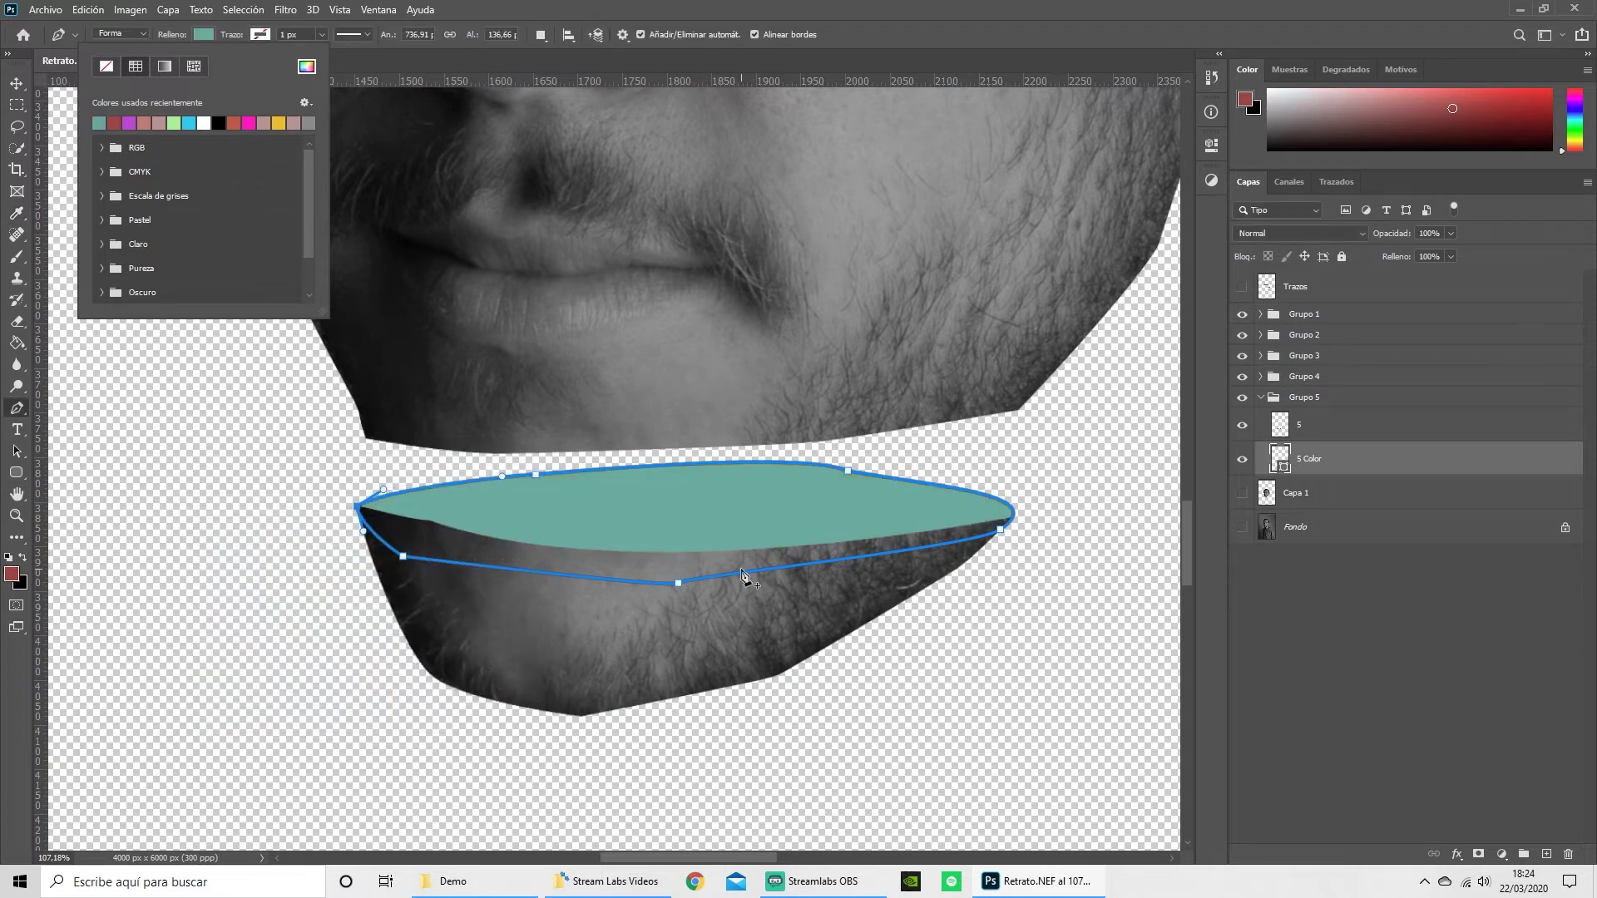
Zoom out to check the face, return to the chin, and add new layer Capa 2.
key("Escape")
scroll(889, 624, "down", 5)
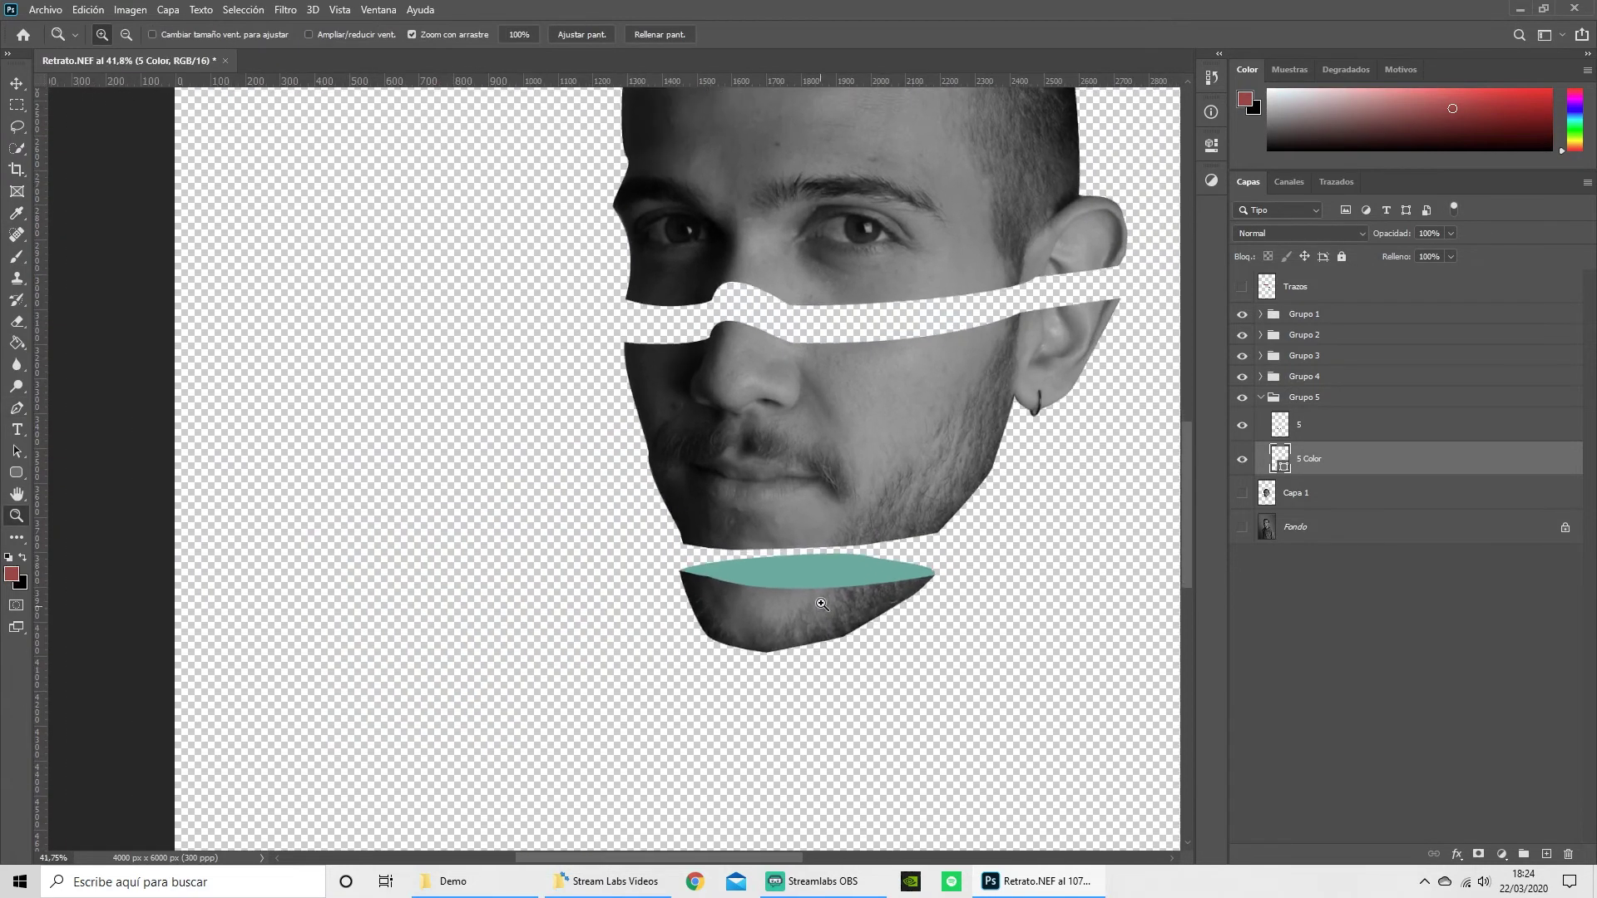
left_click_drag(901, 592, 795, 649)
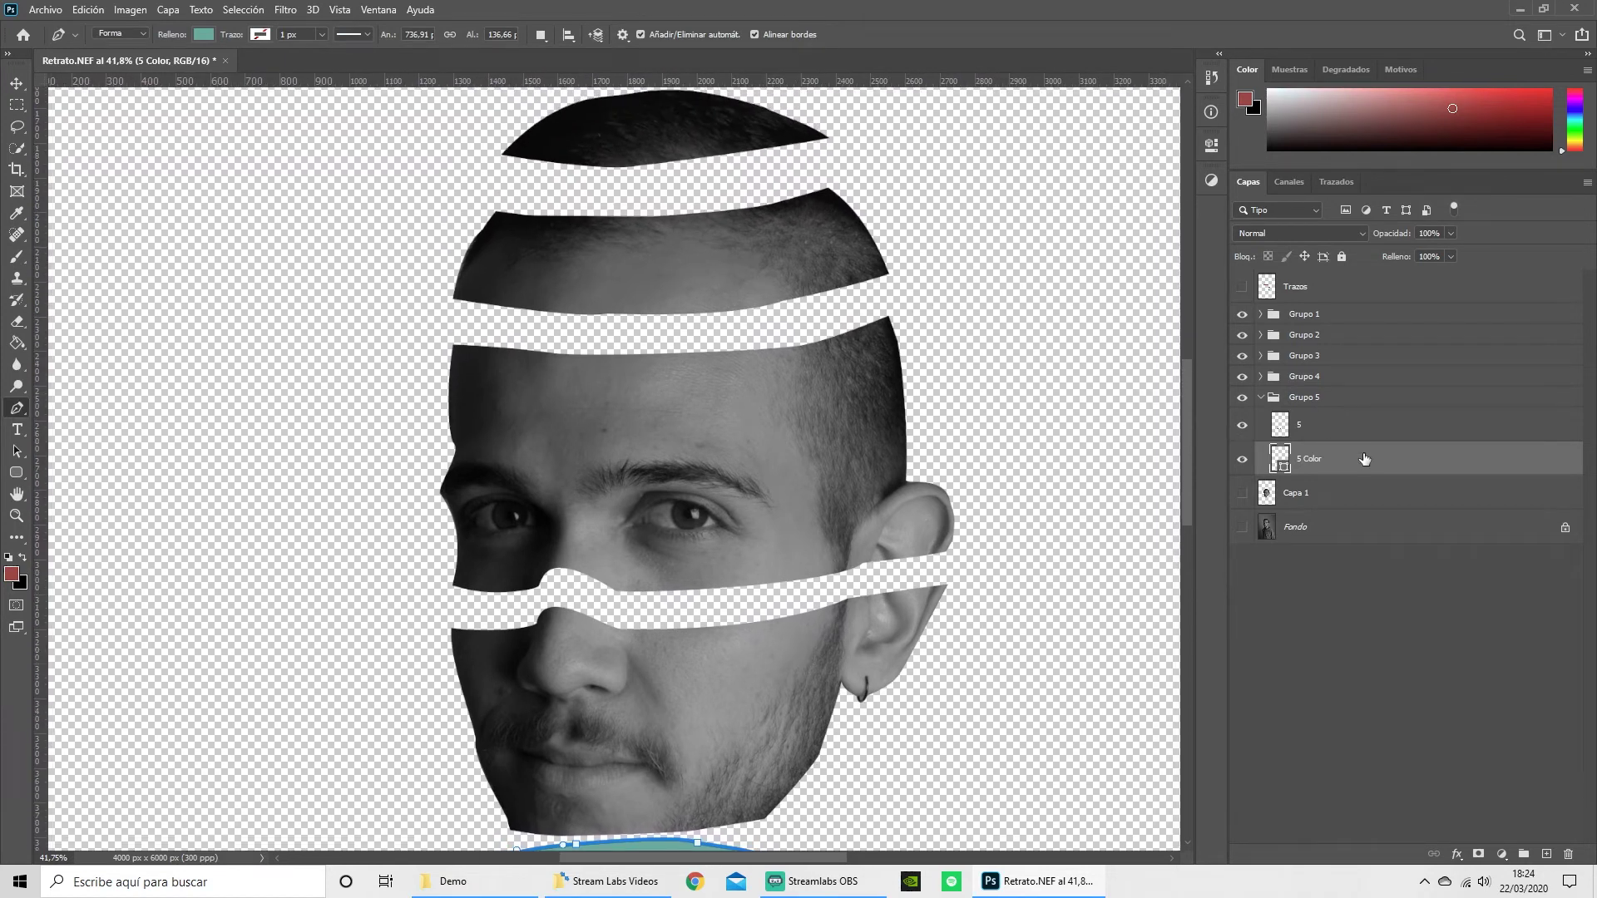
left_click_drag(712, 592, 740, 349)
scroll(666, 616, "up", 3)
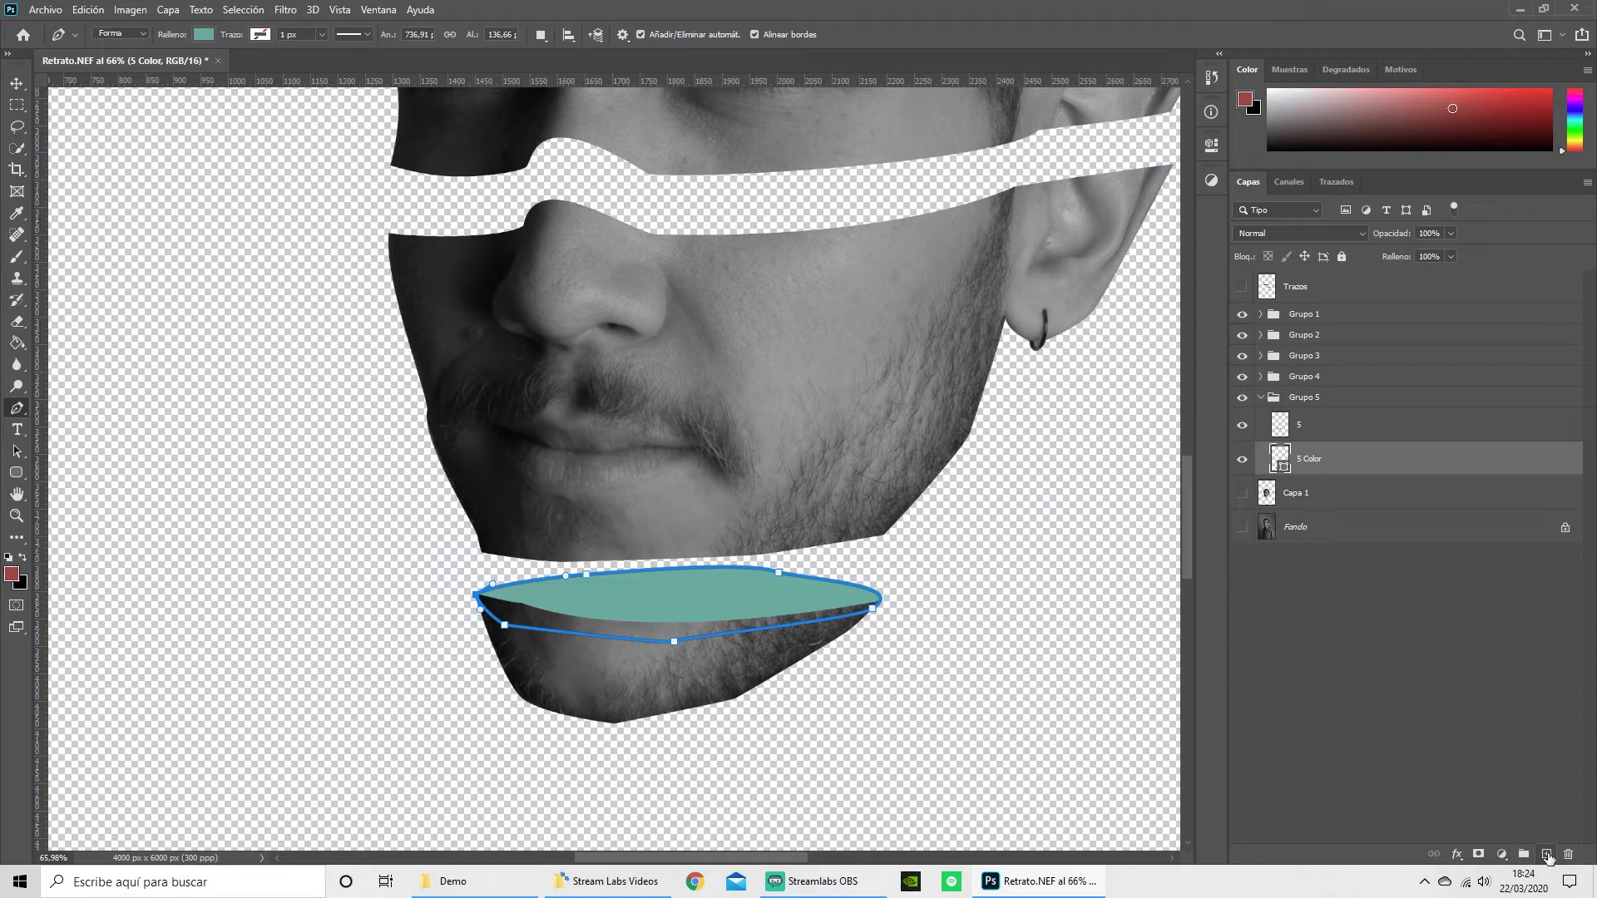
left_click(1546, 854)
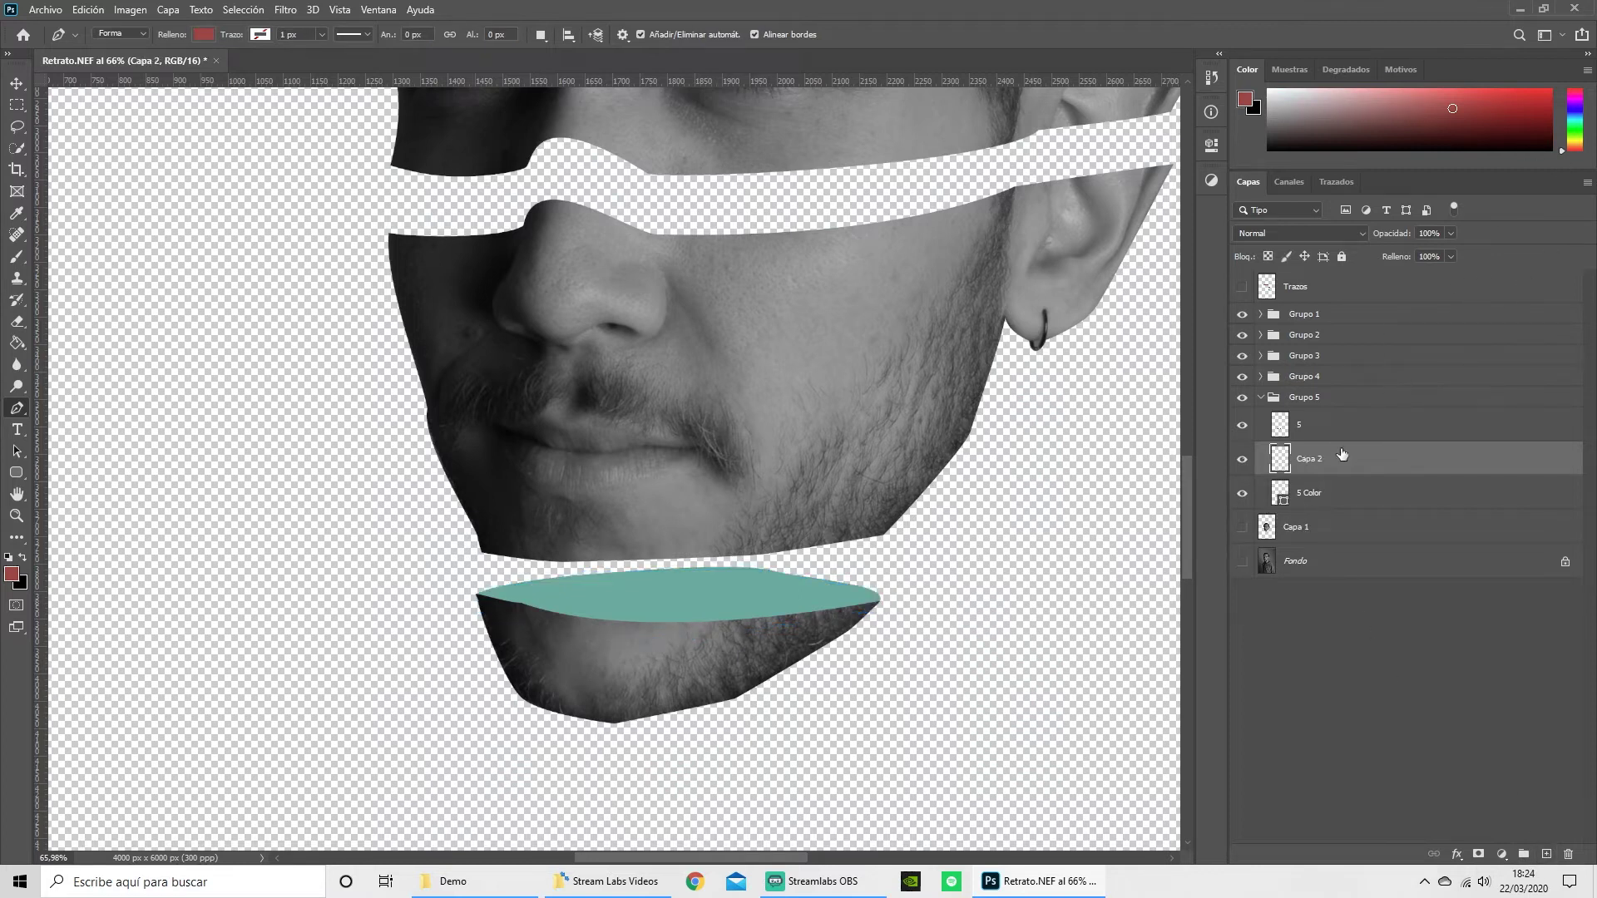
Apply Crear máscara de recorte so Capa 2 clips to the teal 5 Color shape.
left_click(1588, 185)
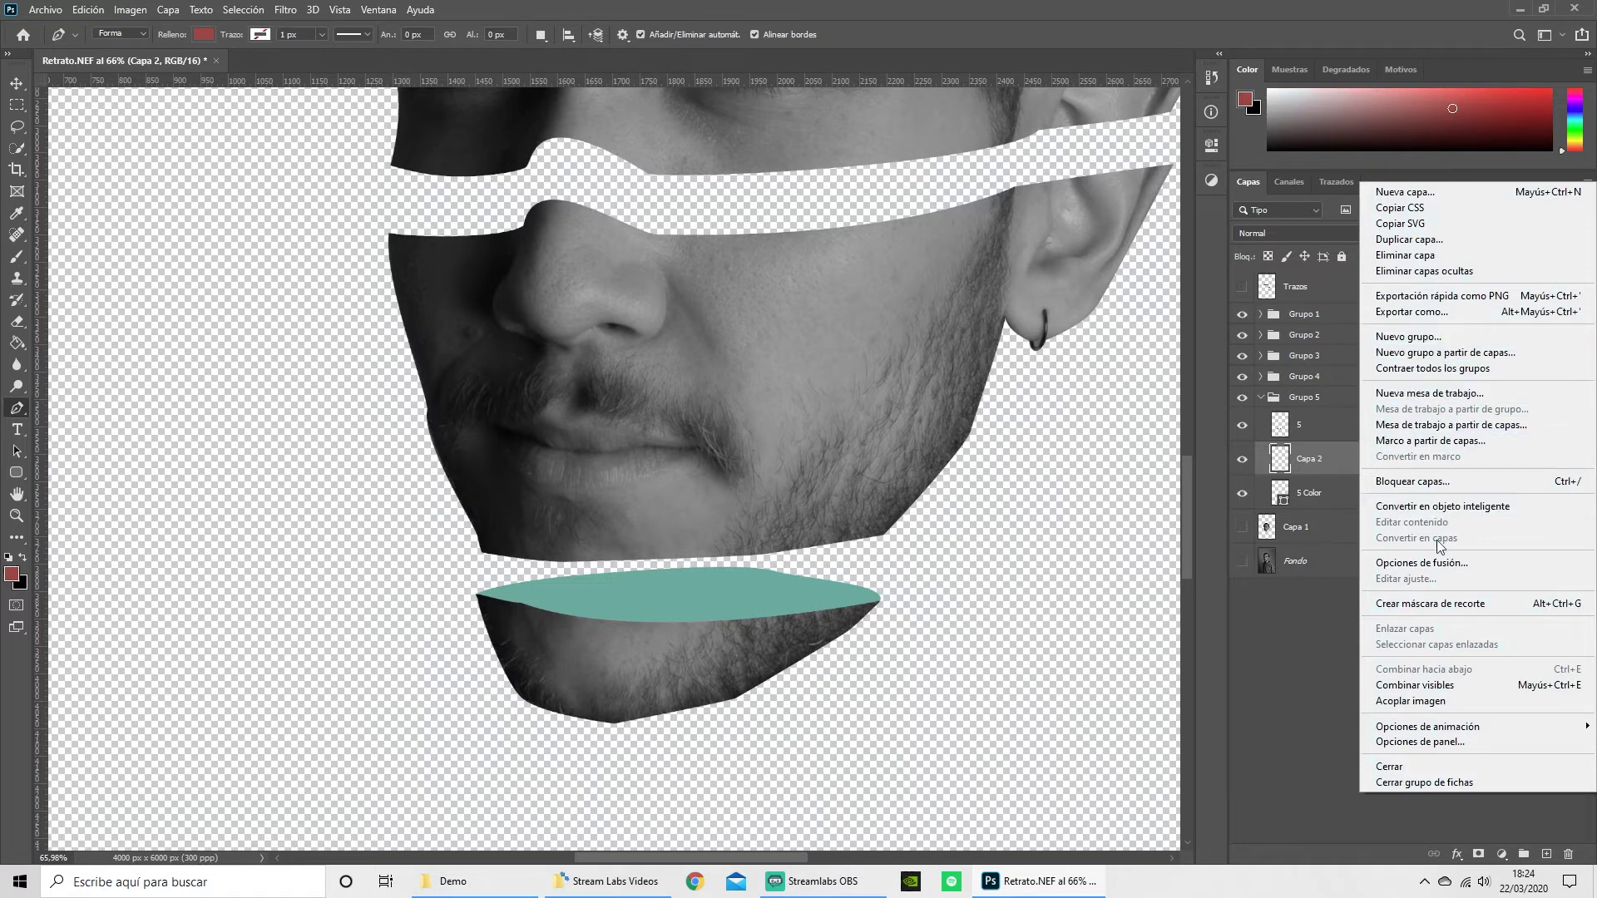
left_click(1489, 606)
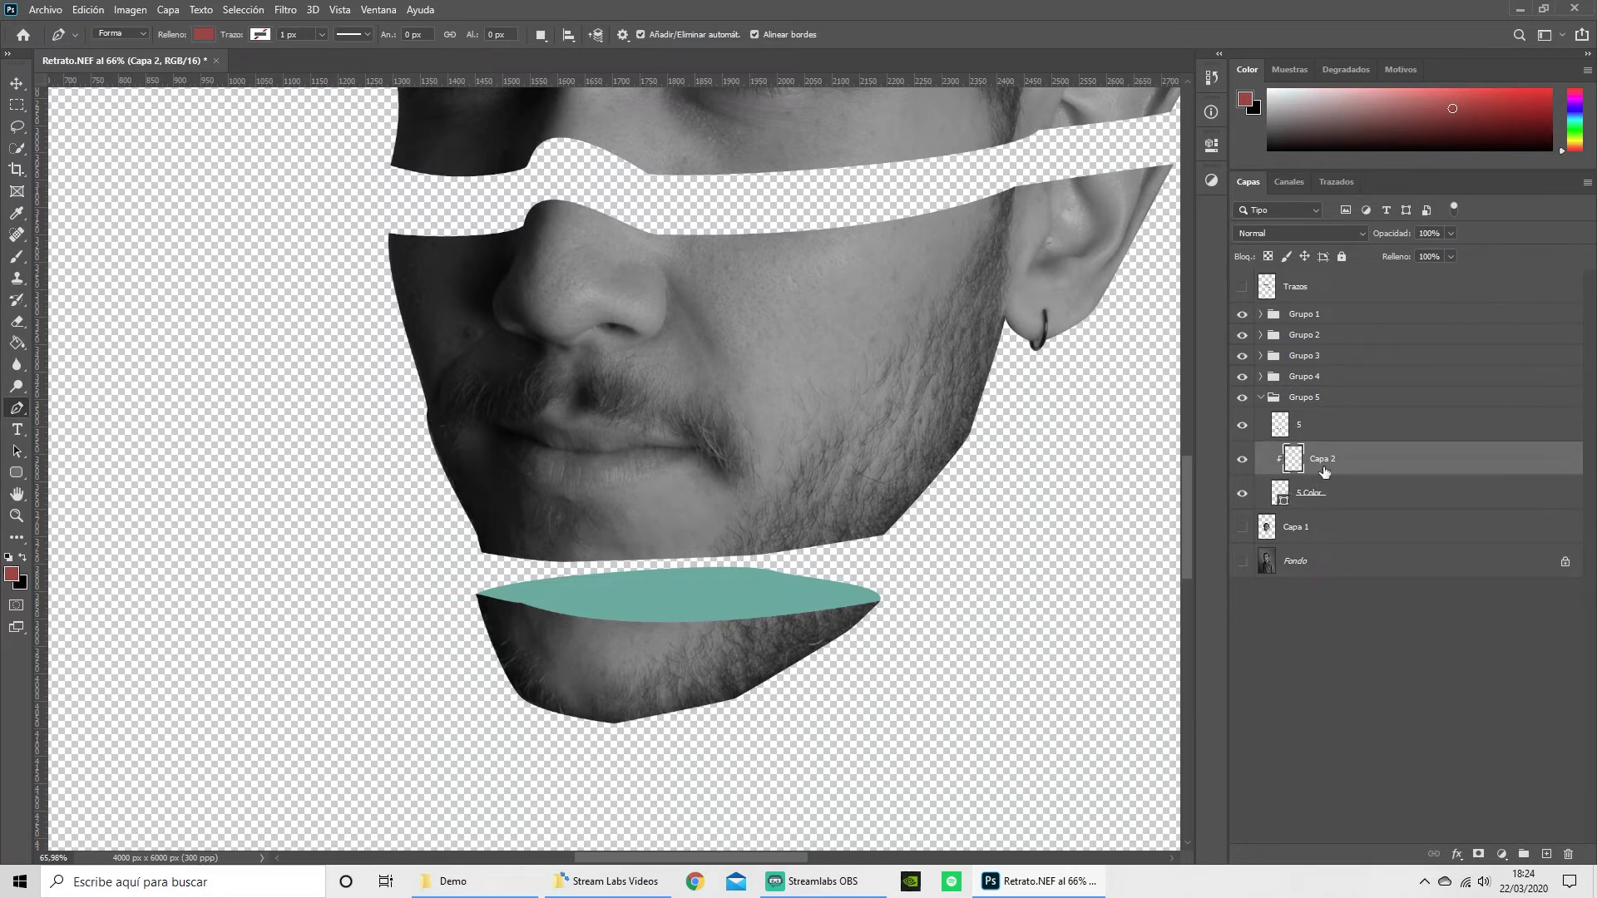
left_click(17, 258)
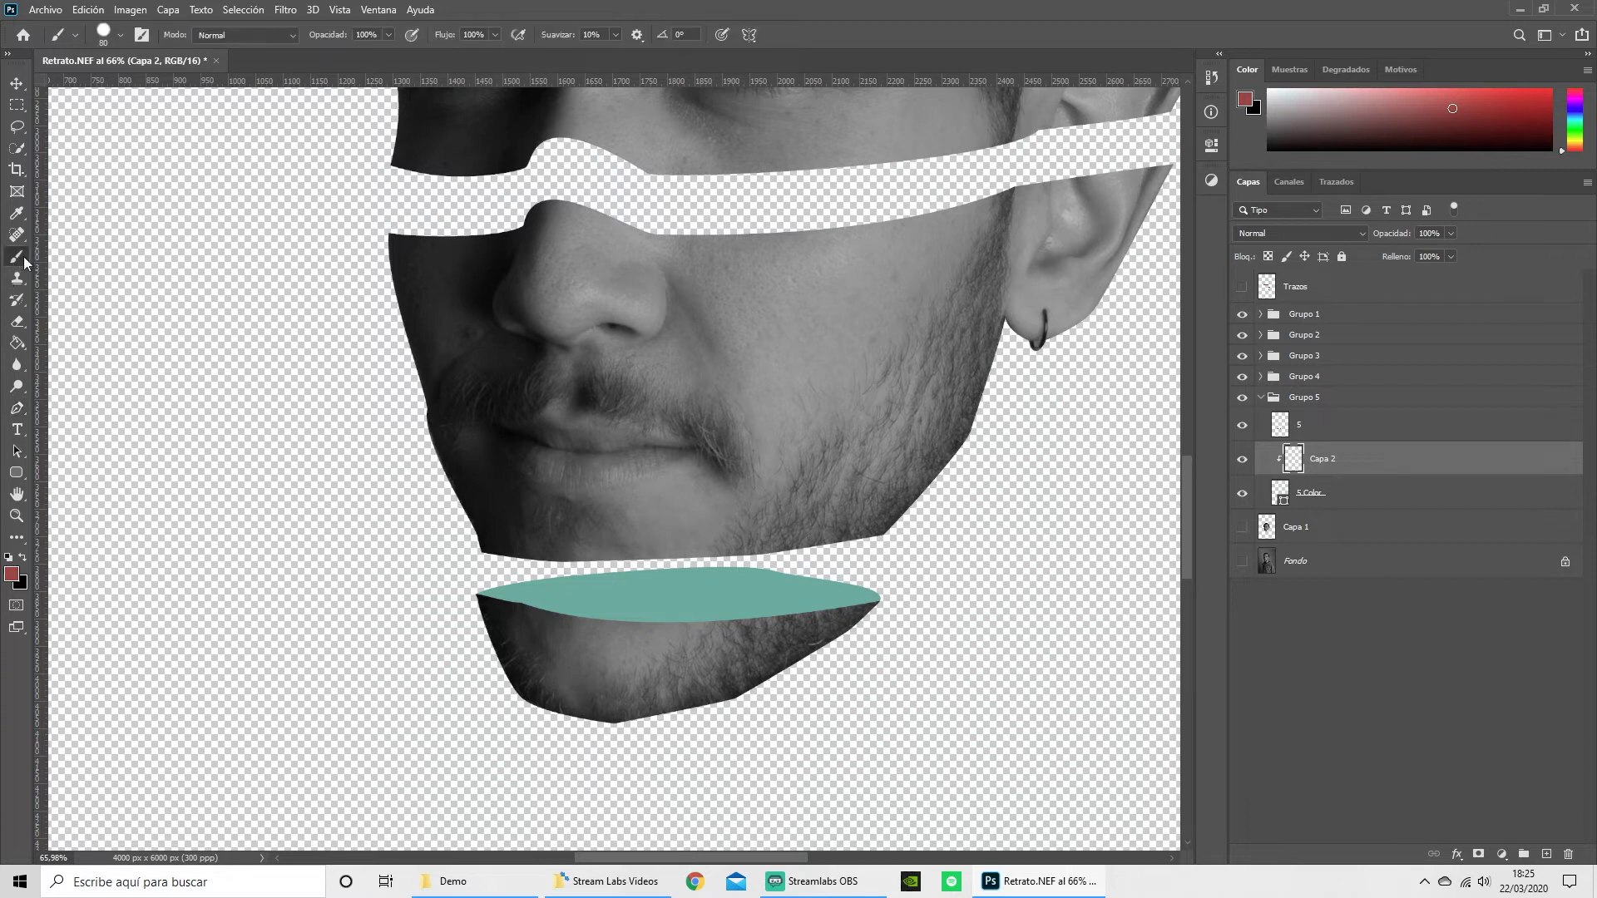
left_click(22, 557)
key("z")
left_click_drag(503, 478, 589, 456)
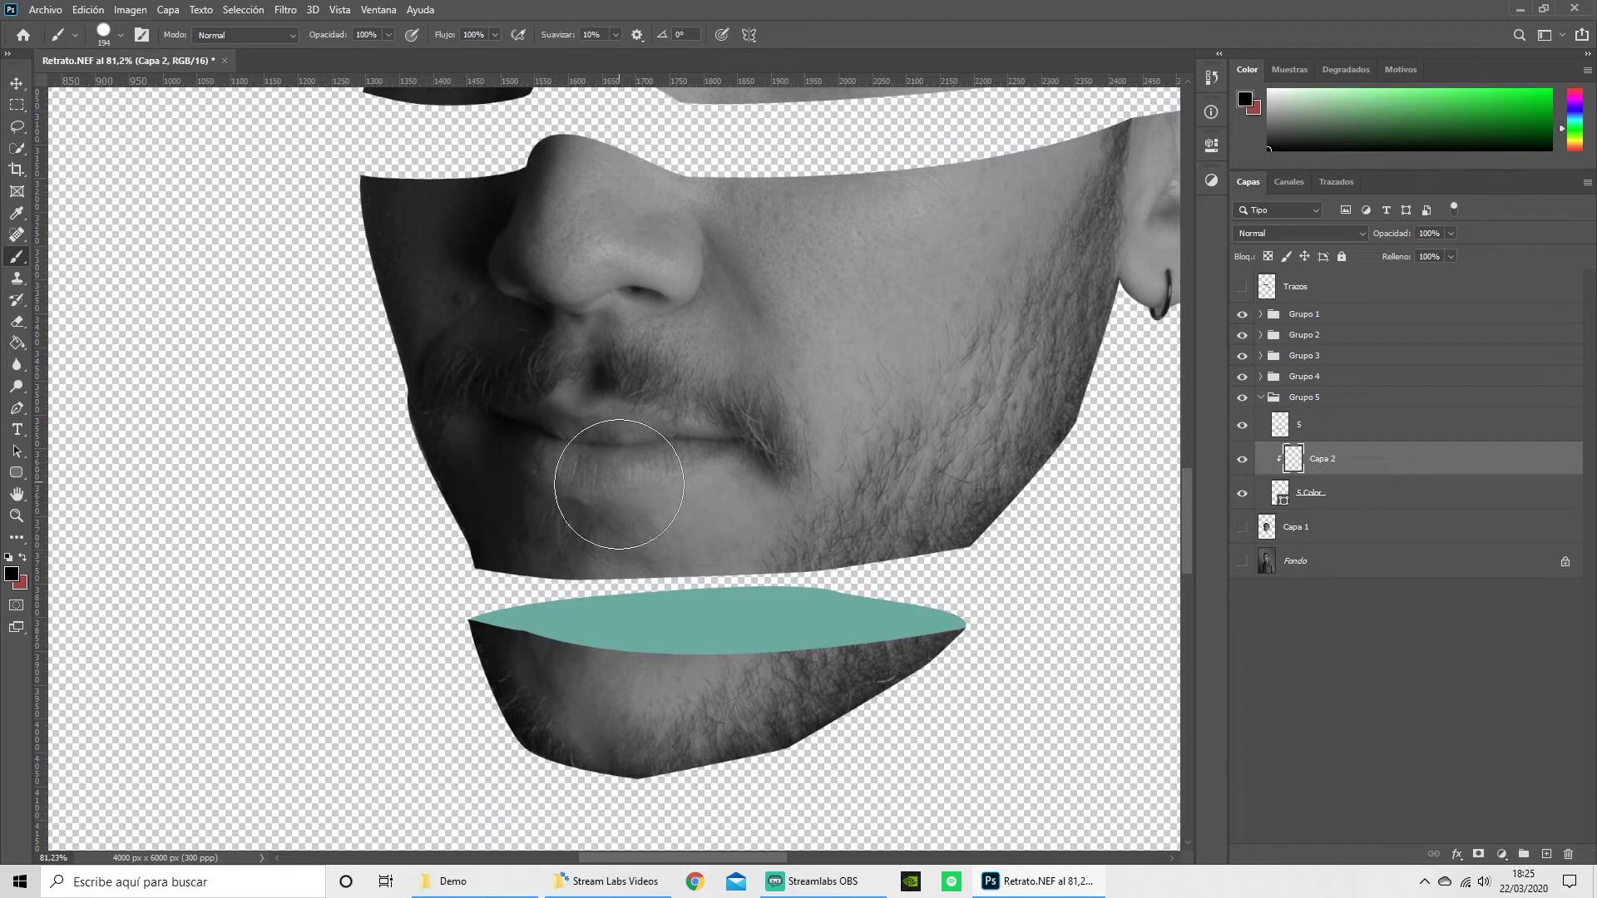
left_click(120, 36)
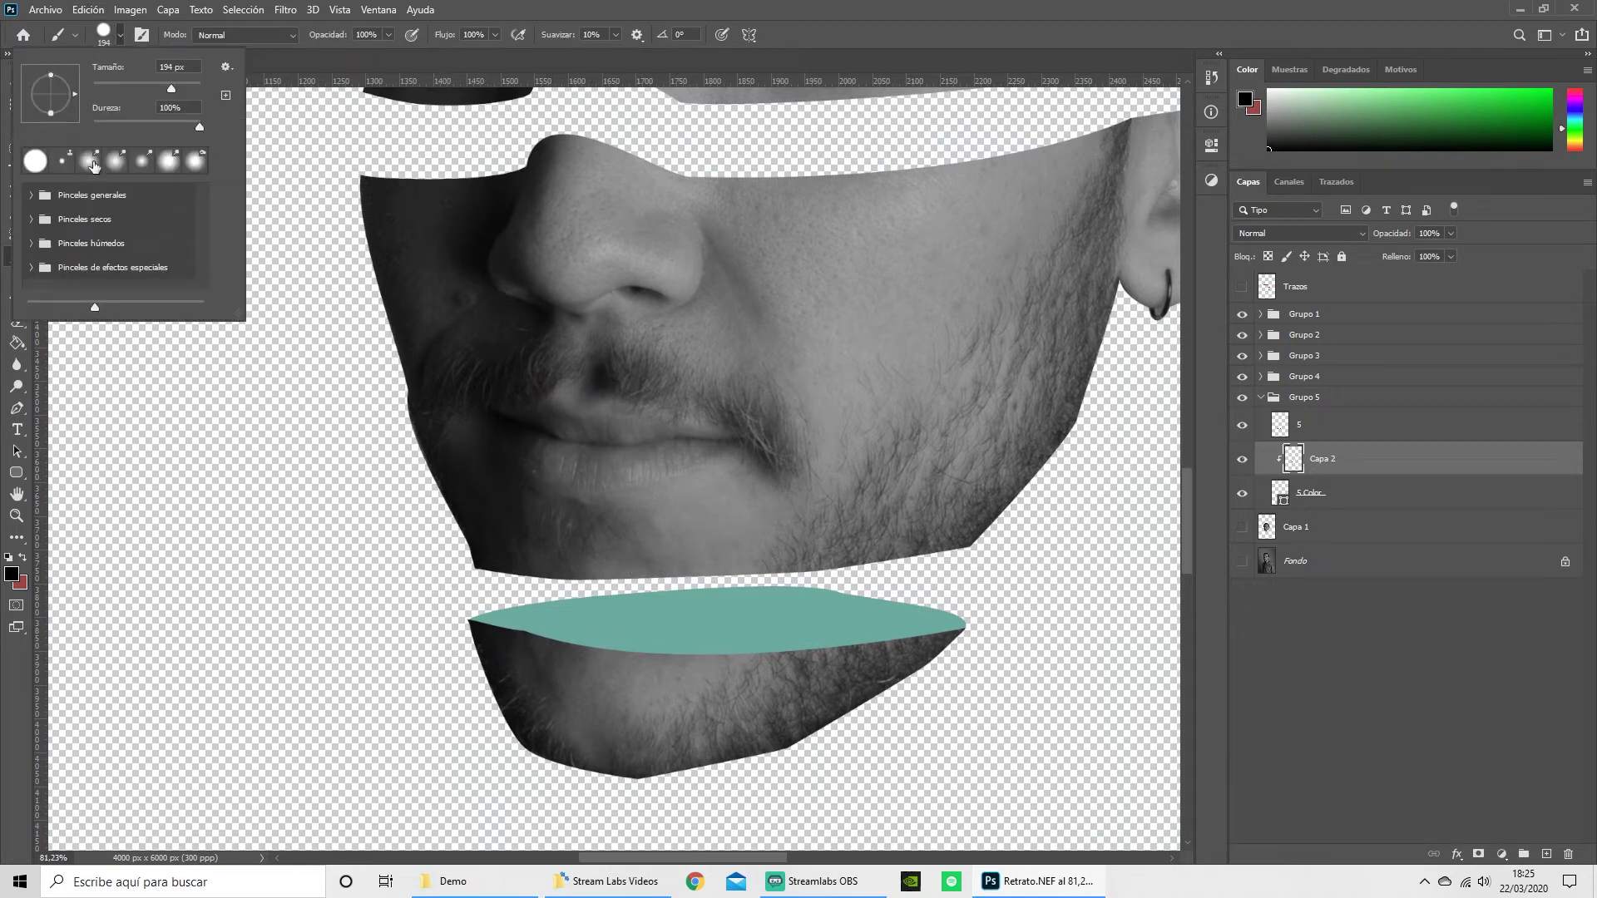
key("o")
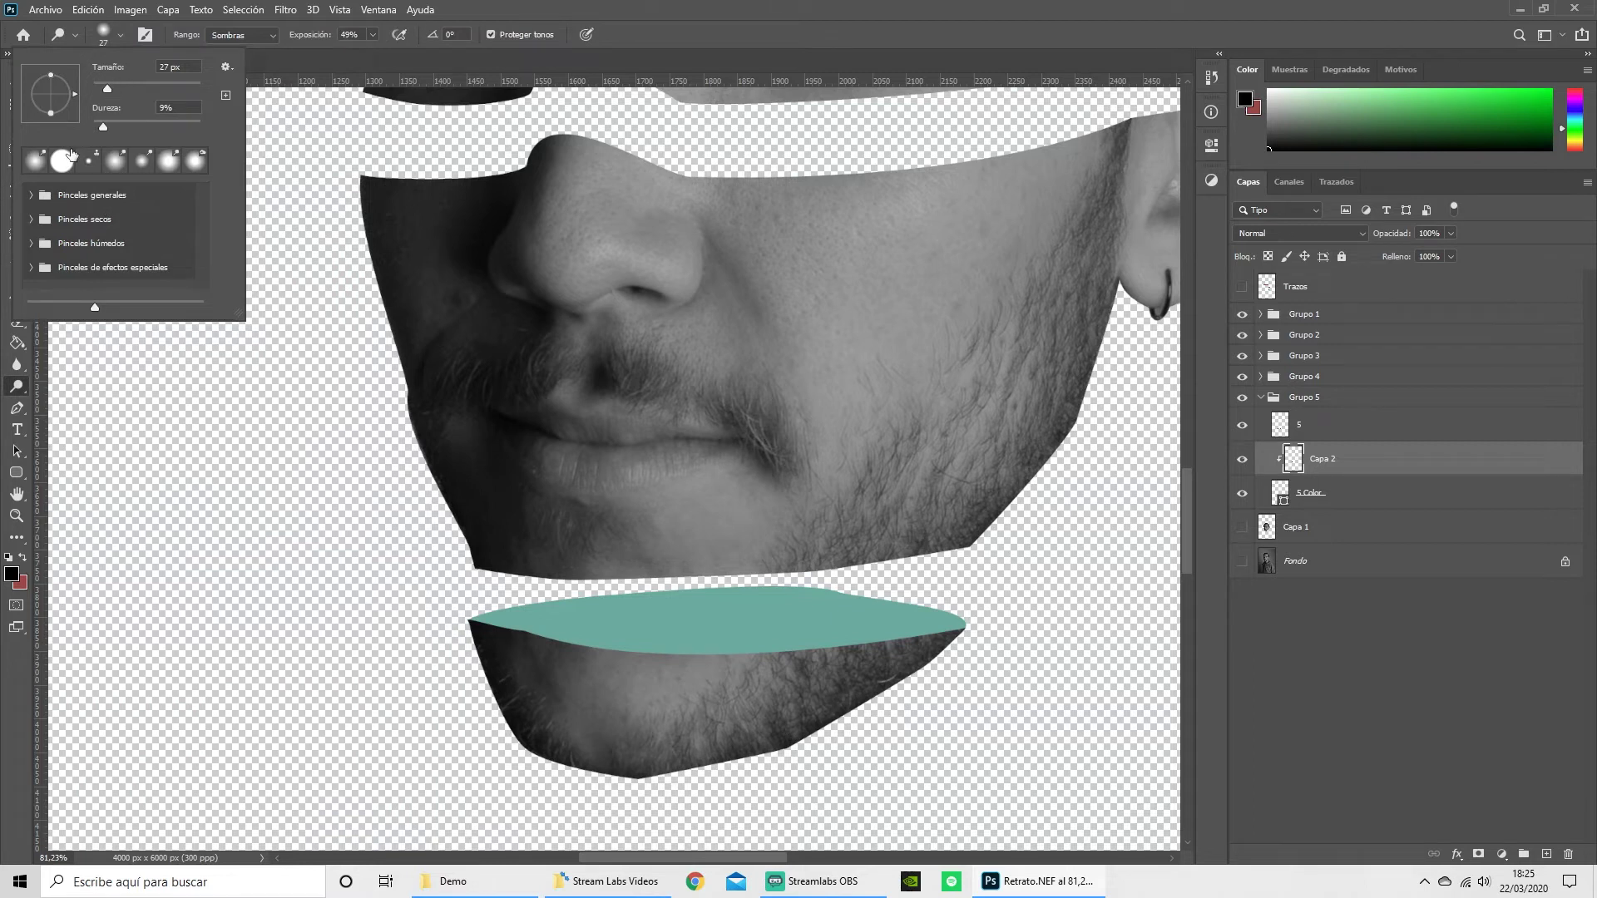
left_click(113, 169)
left_click(38, 162)
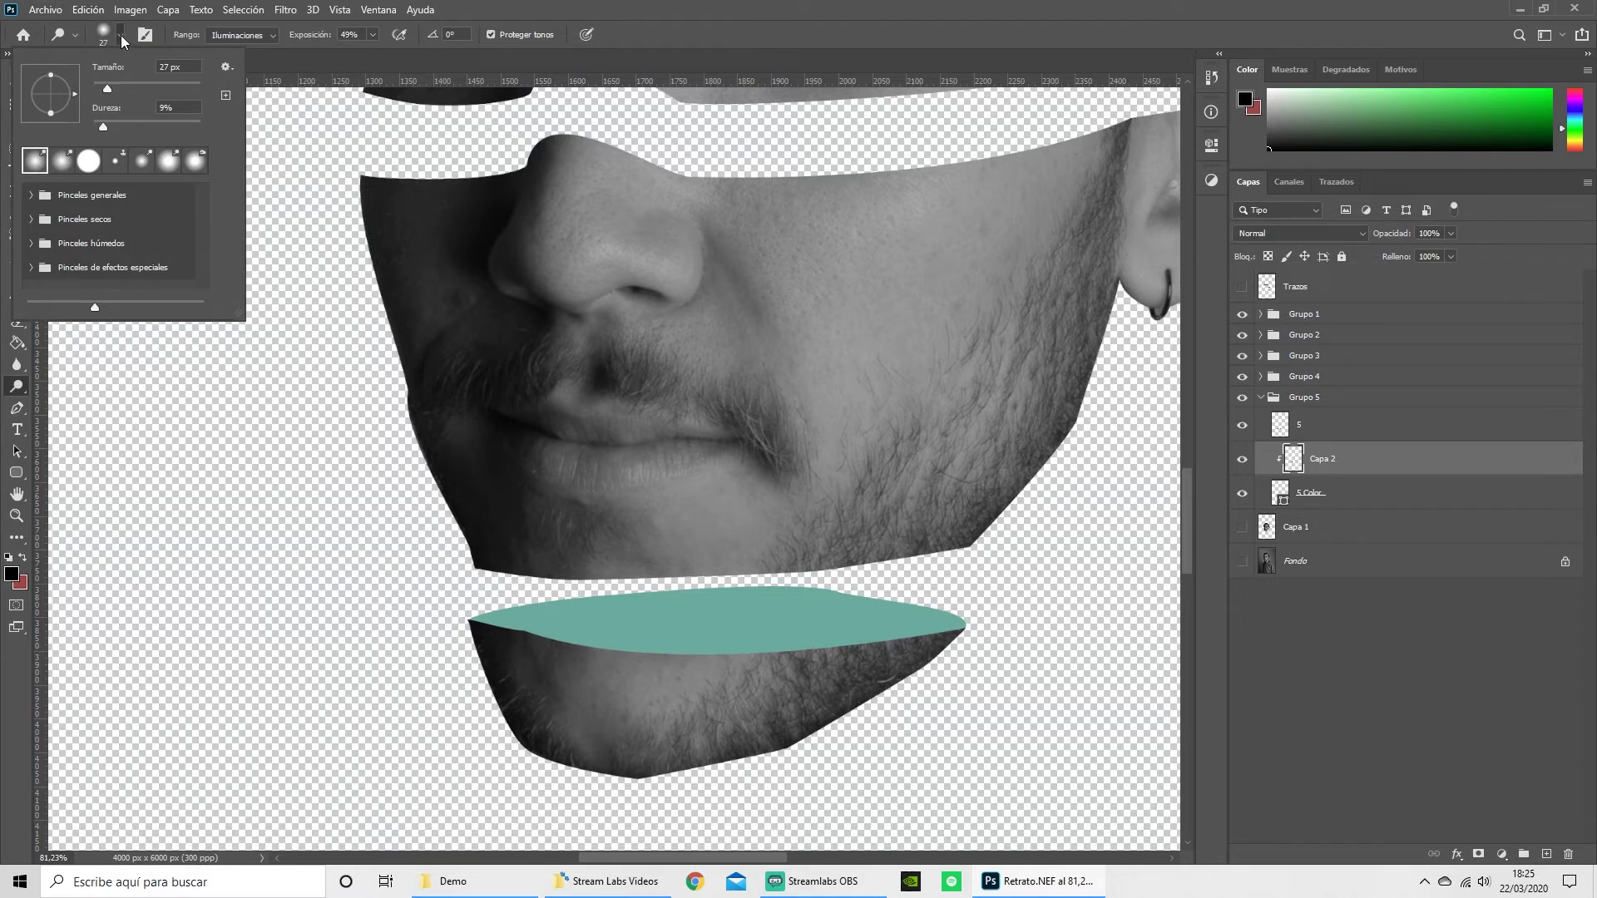
mouse_move(673, 523)
left_mouse_down()
mouse_move(638, 533)
mouse_move(646, 489)
left_mouse_up()
left_click_drag(674, 364, 666, 594)
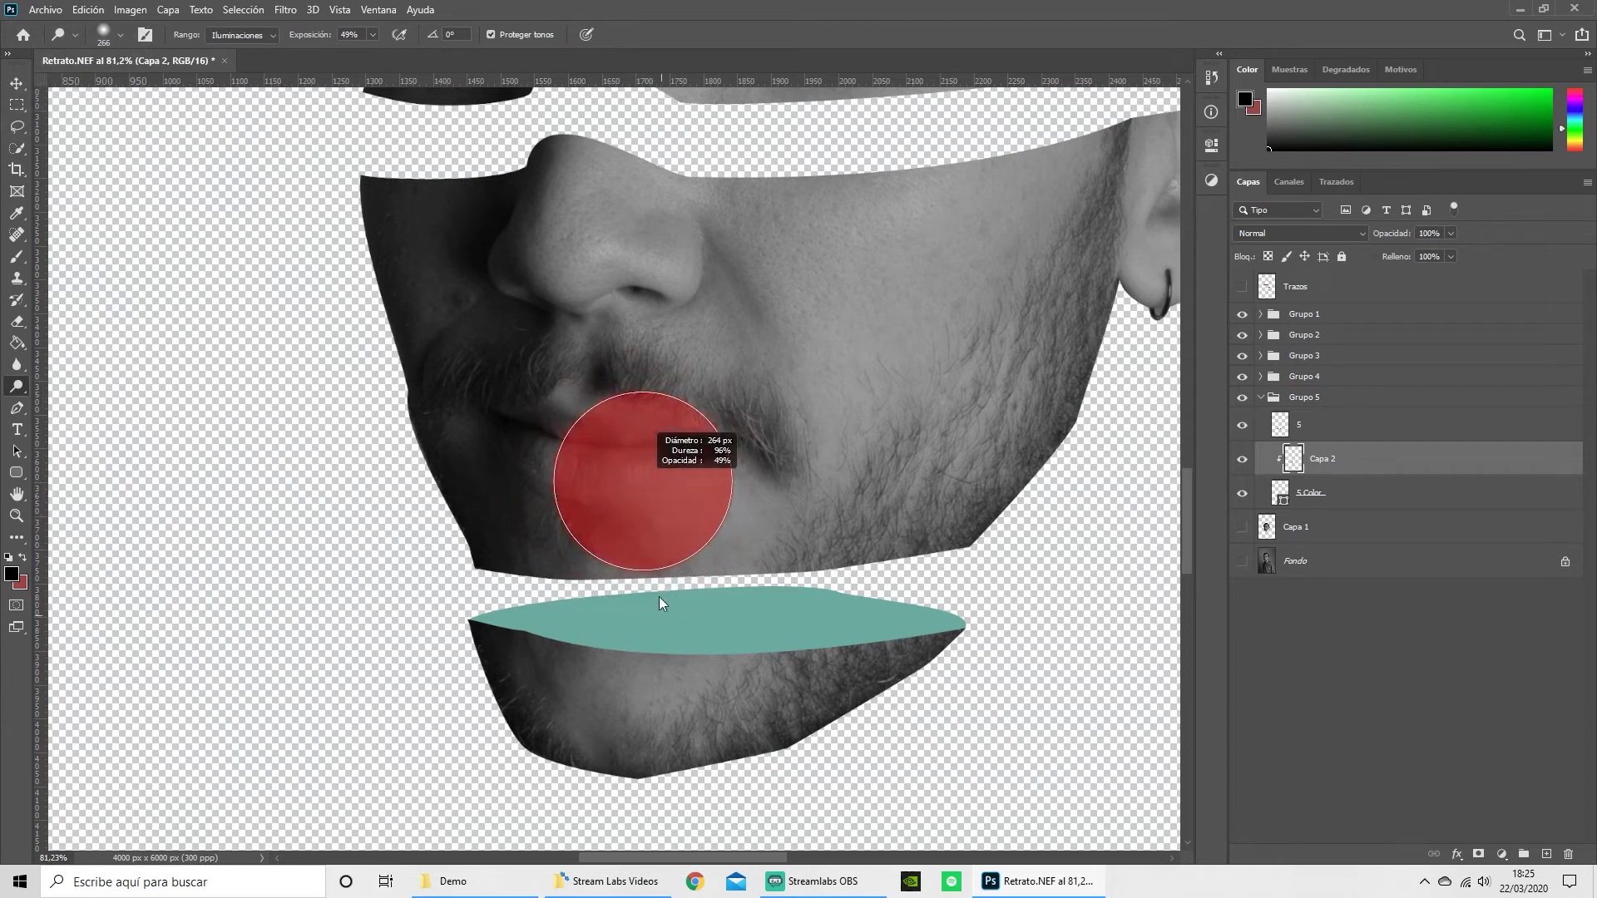
left_click_drag(657, 414, 649, 408)
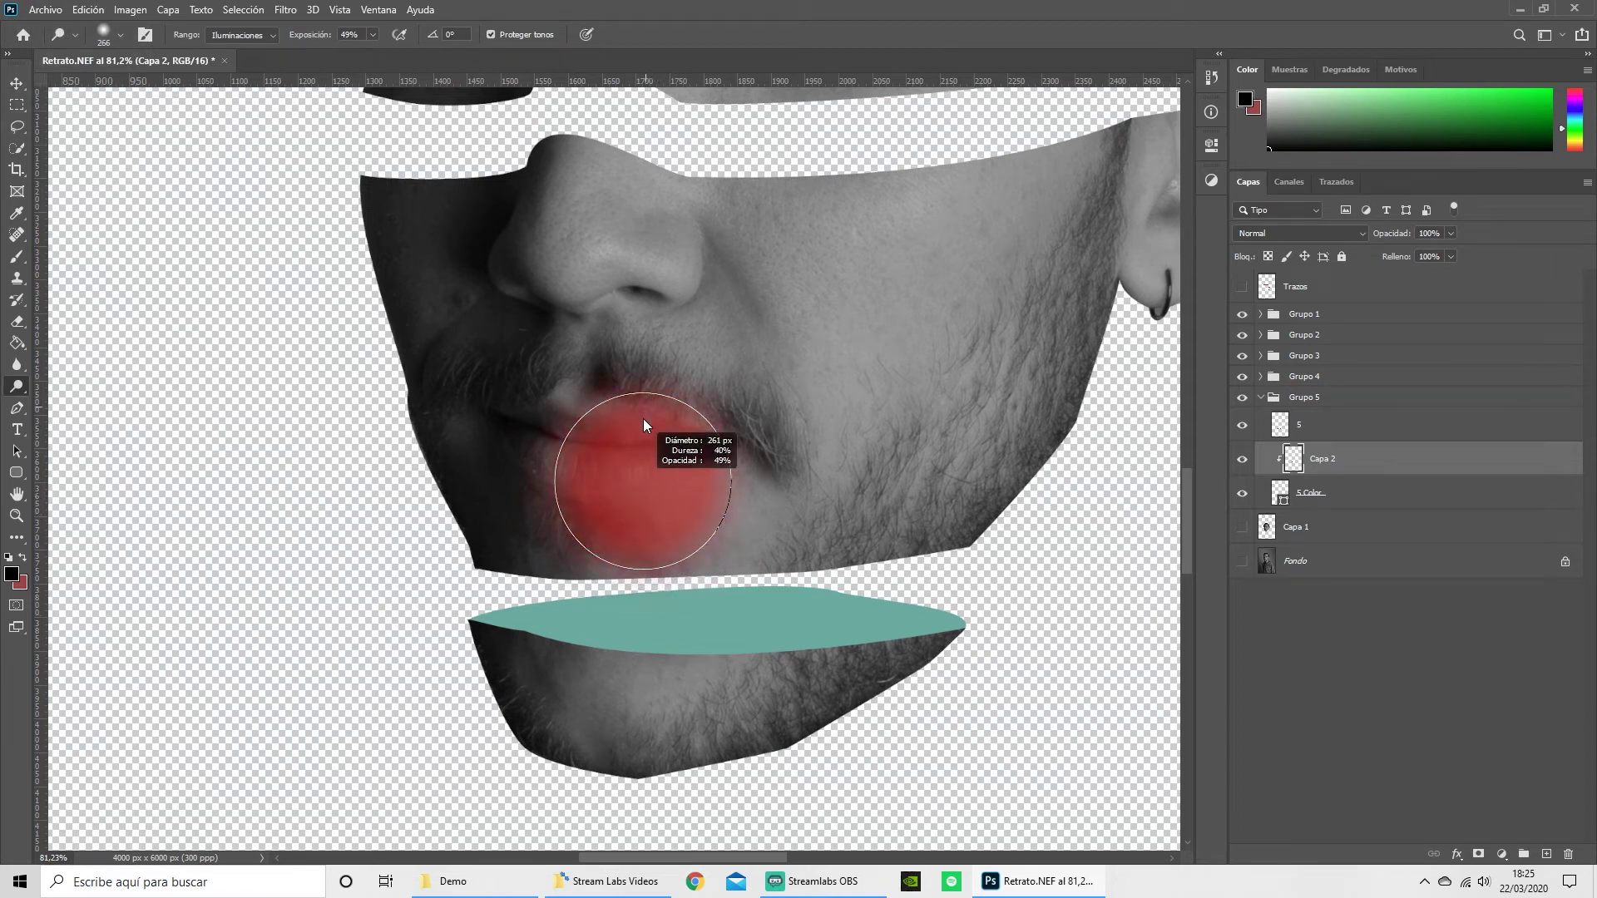
mouse_move(648, 409)
left_mouse_down()
mouse_move(650, 429)
mouse_move(571, 510)
mouse_move(678, 481)
mouse_move(760, 499)
mouse_move(702, 511)
left_mouse_up()
key("ctrl+z")
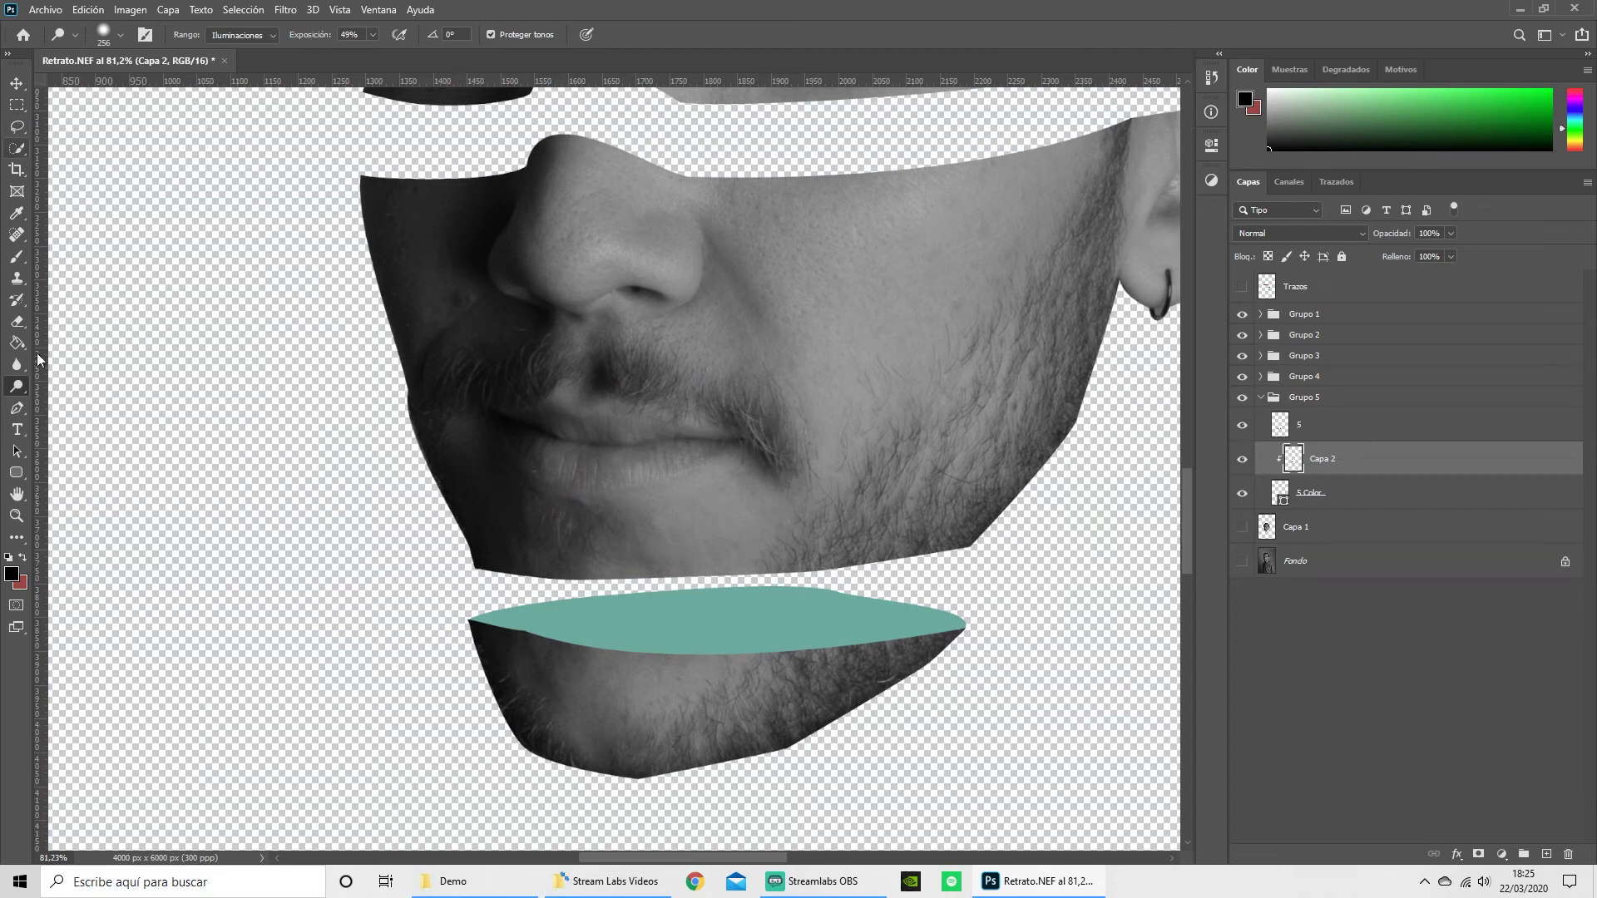
left_click(16, 256)
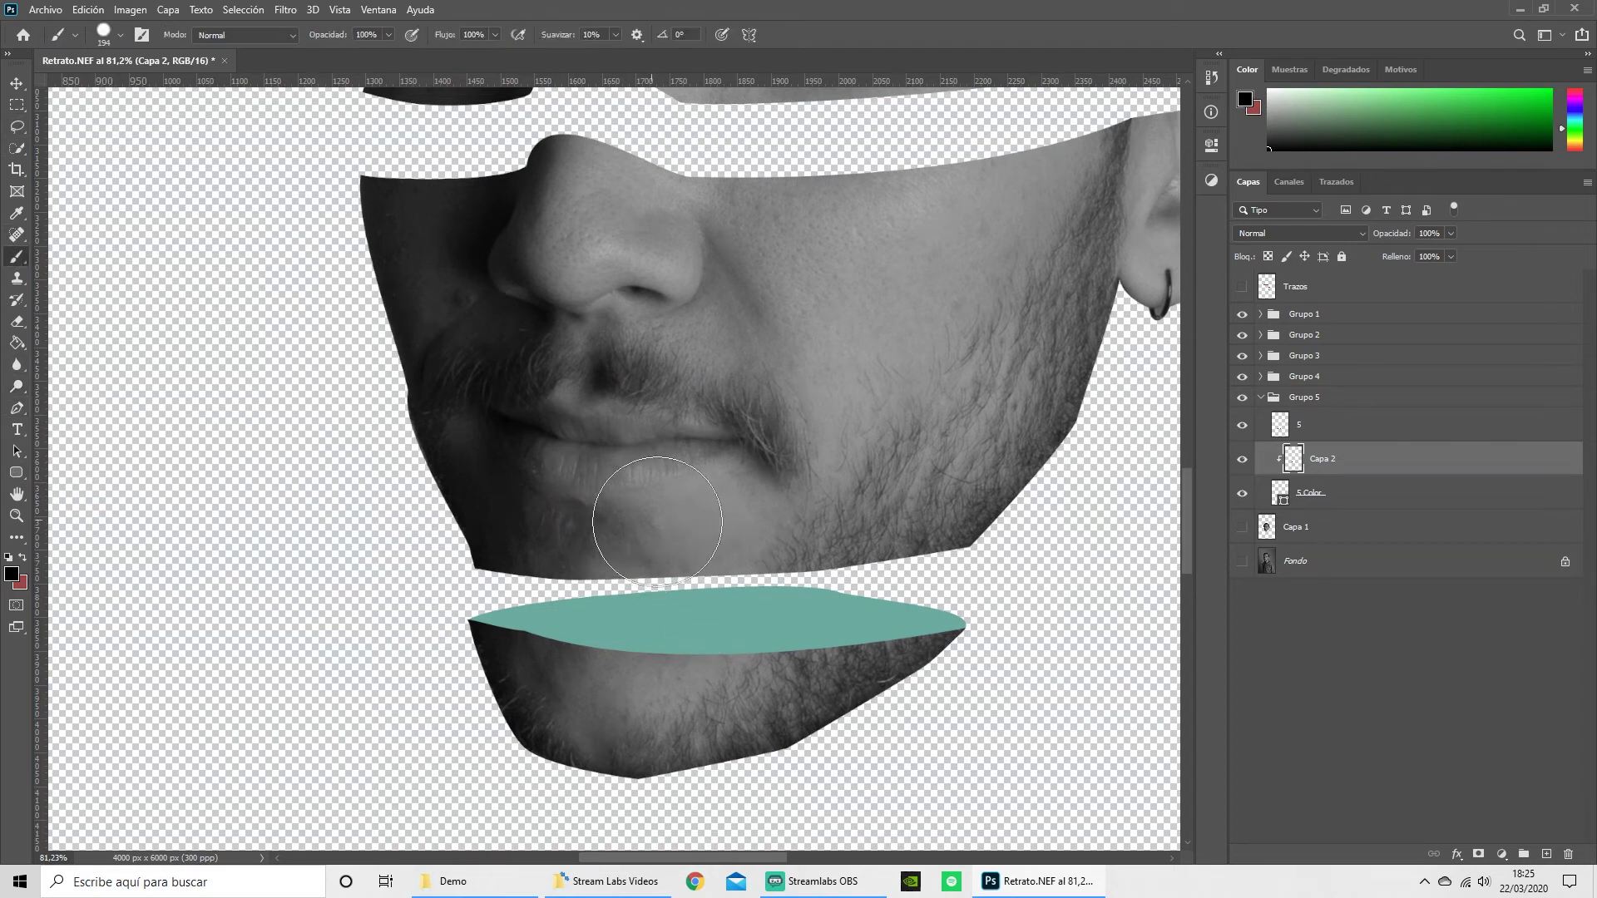
Test a stroke and set the black brush to soft, about 255 px.
left_click_drag(782, 520, 689, 530)
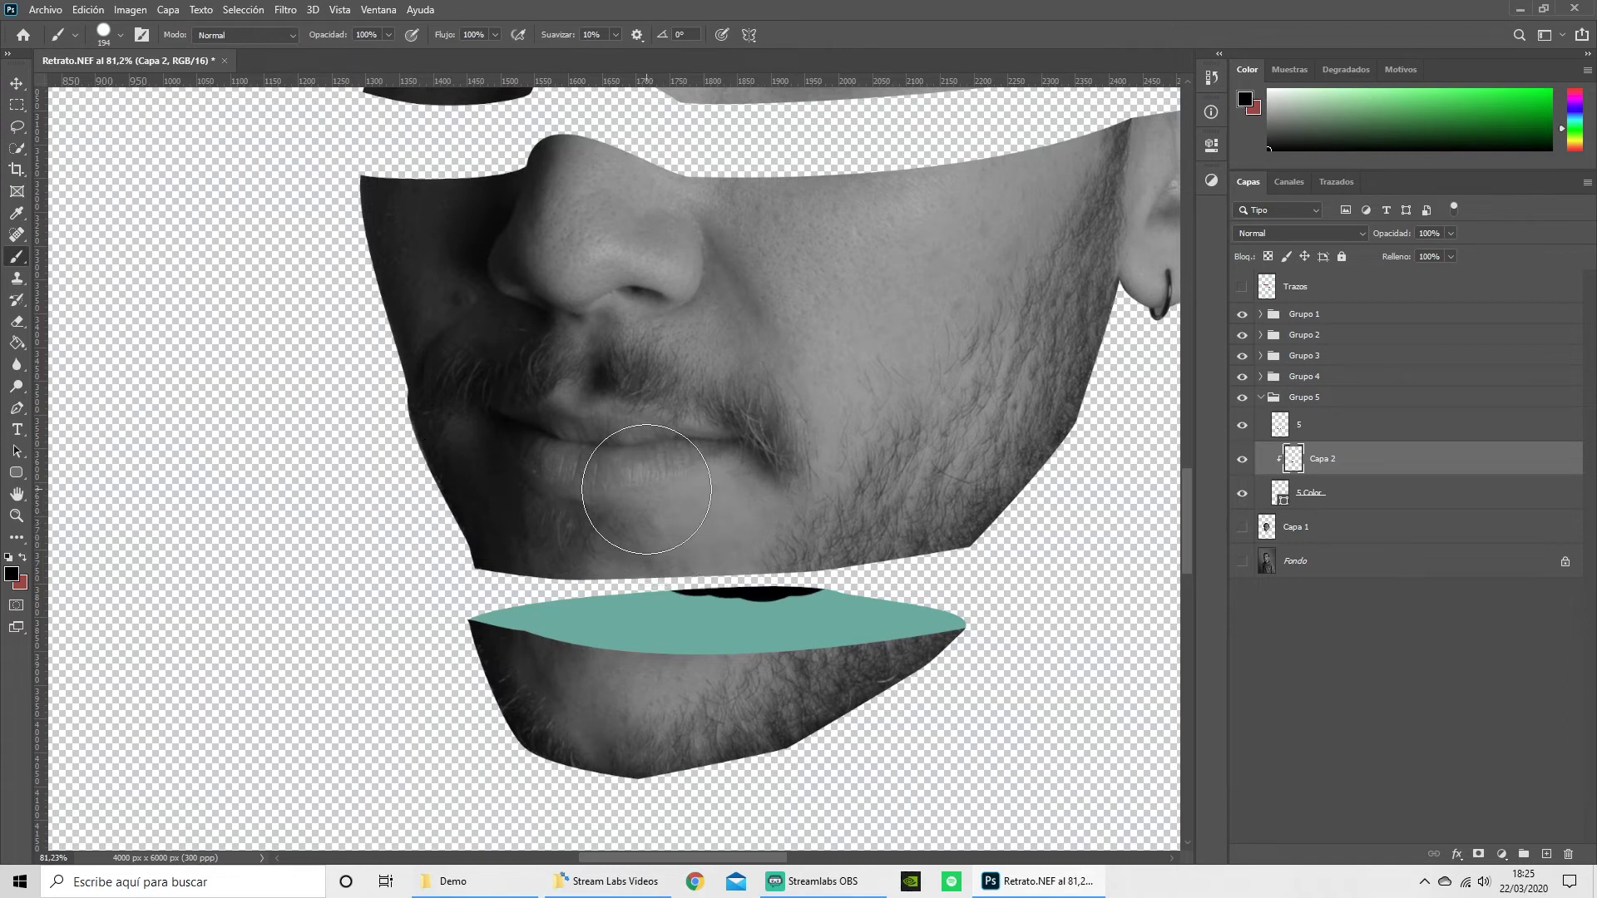
right_click(650, 463, "alt")
left_click_drag(650, 463, 642, 360)
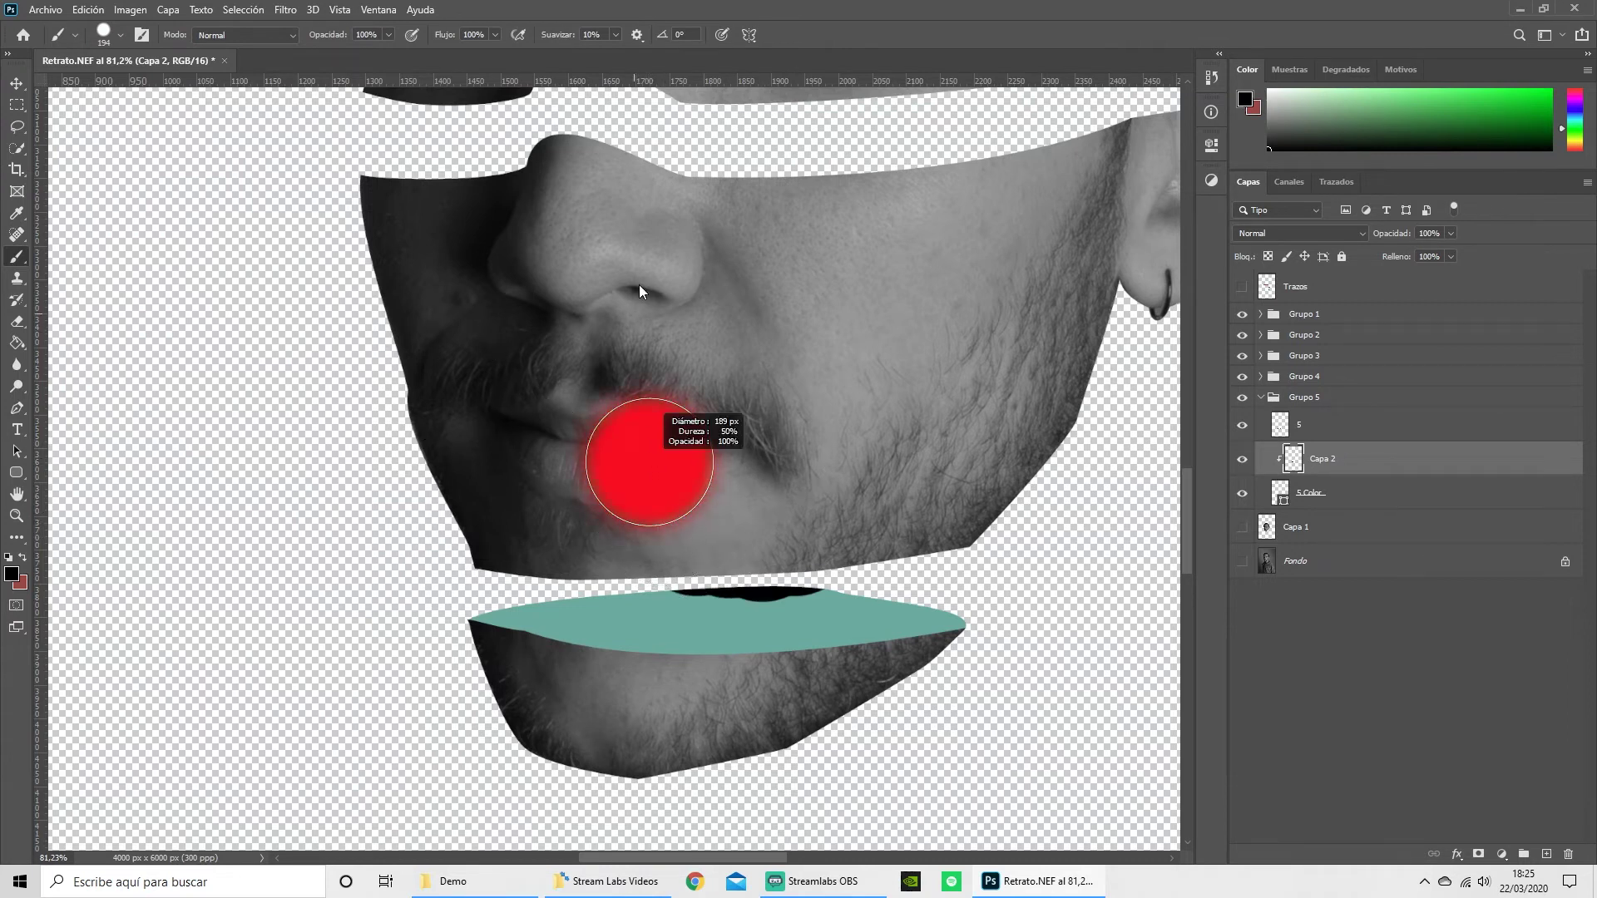
left_click_drag(639, 291, 606, 228)
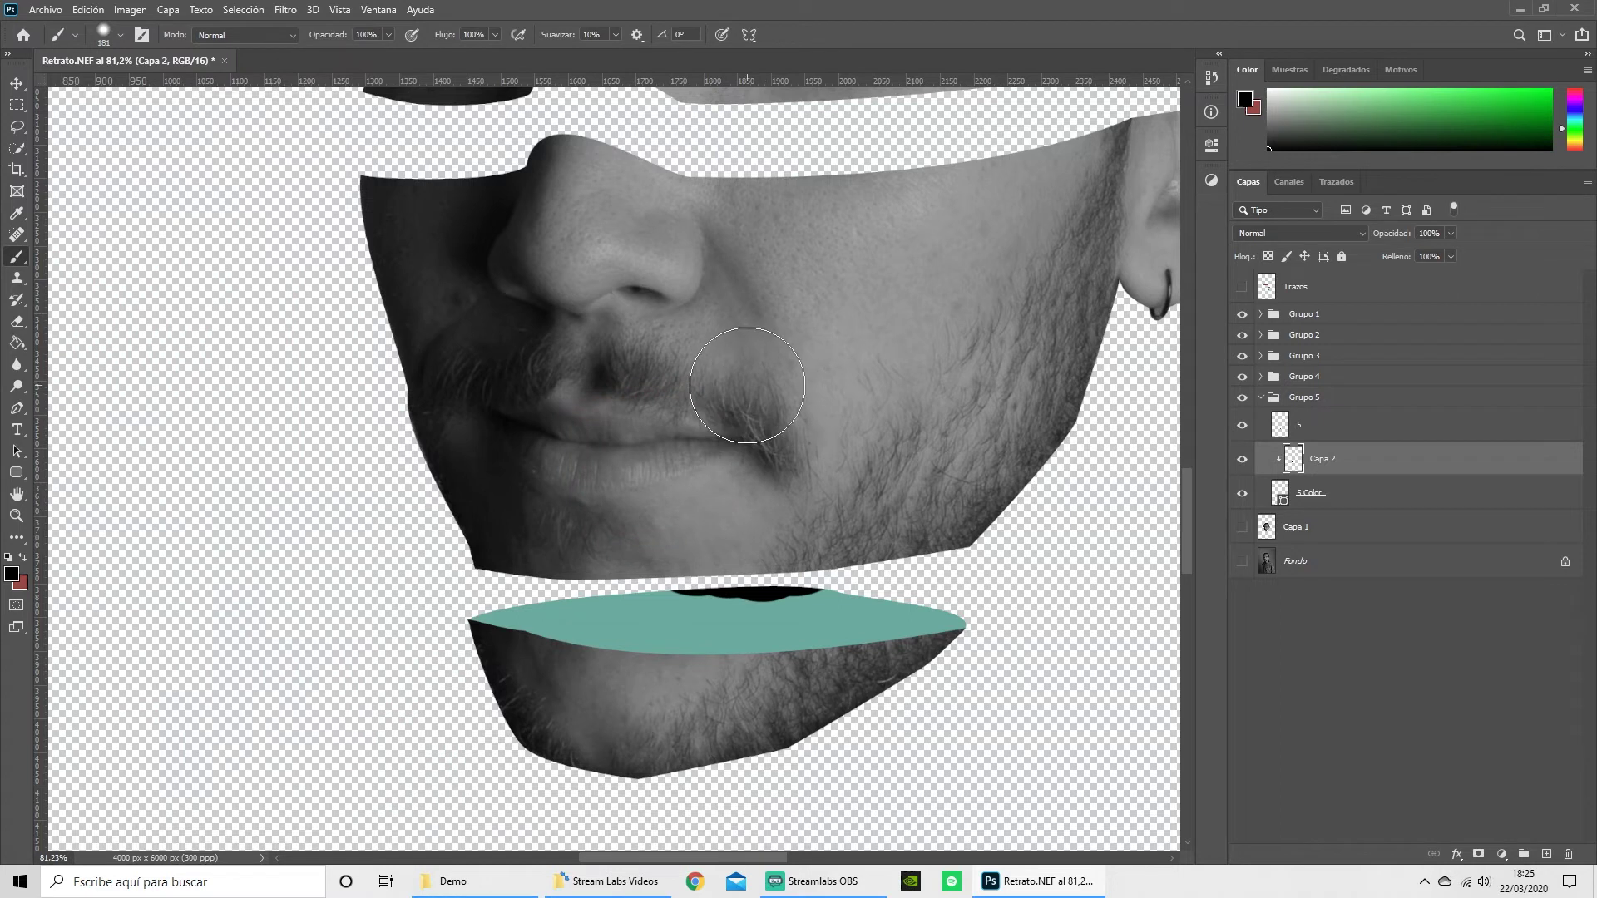
right_click(680, 409, "alt")
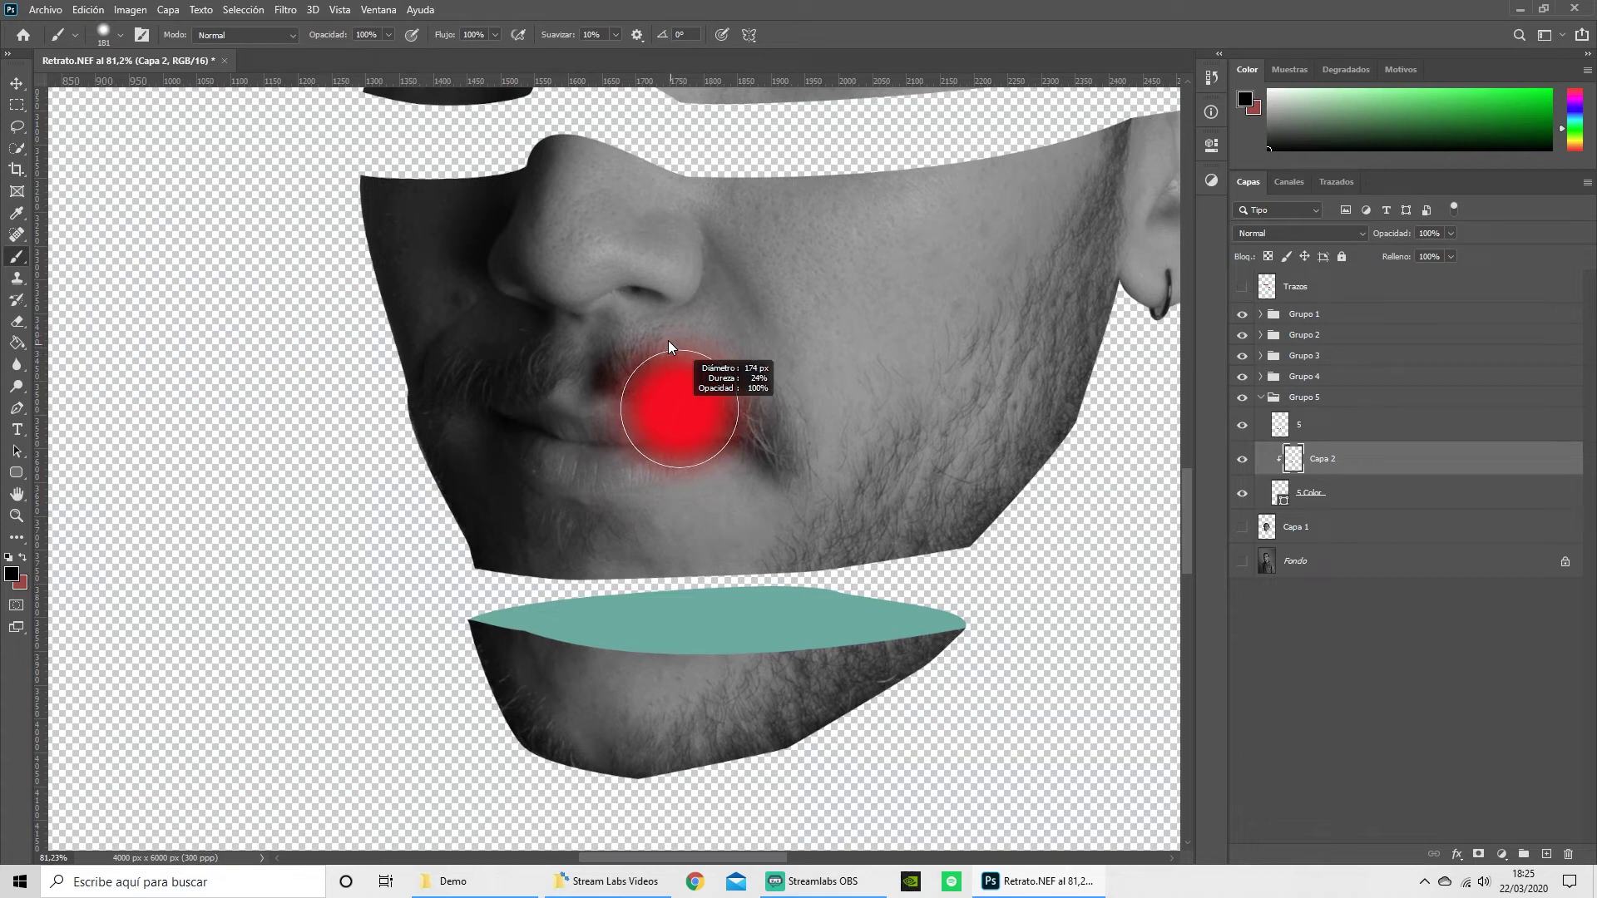
left_click_drag(672, 340, 667, 341)
left_click_drag(613, 452, 731, 417)
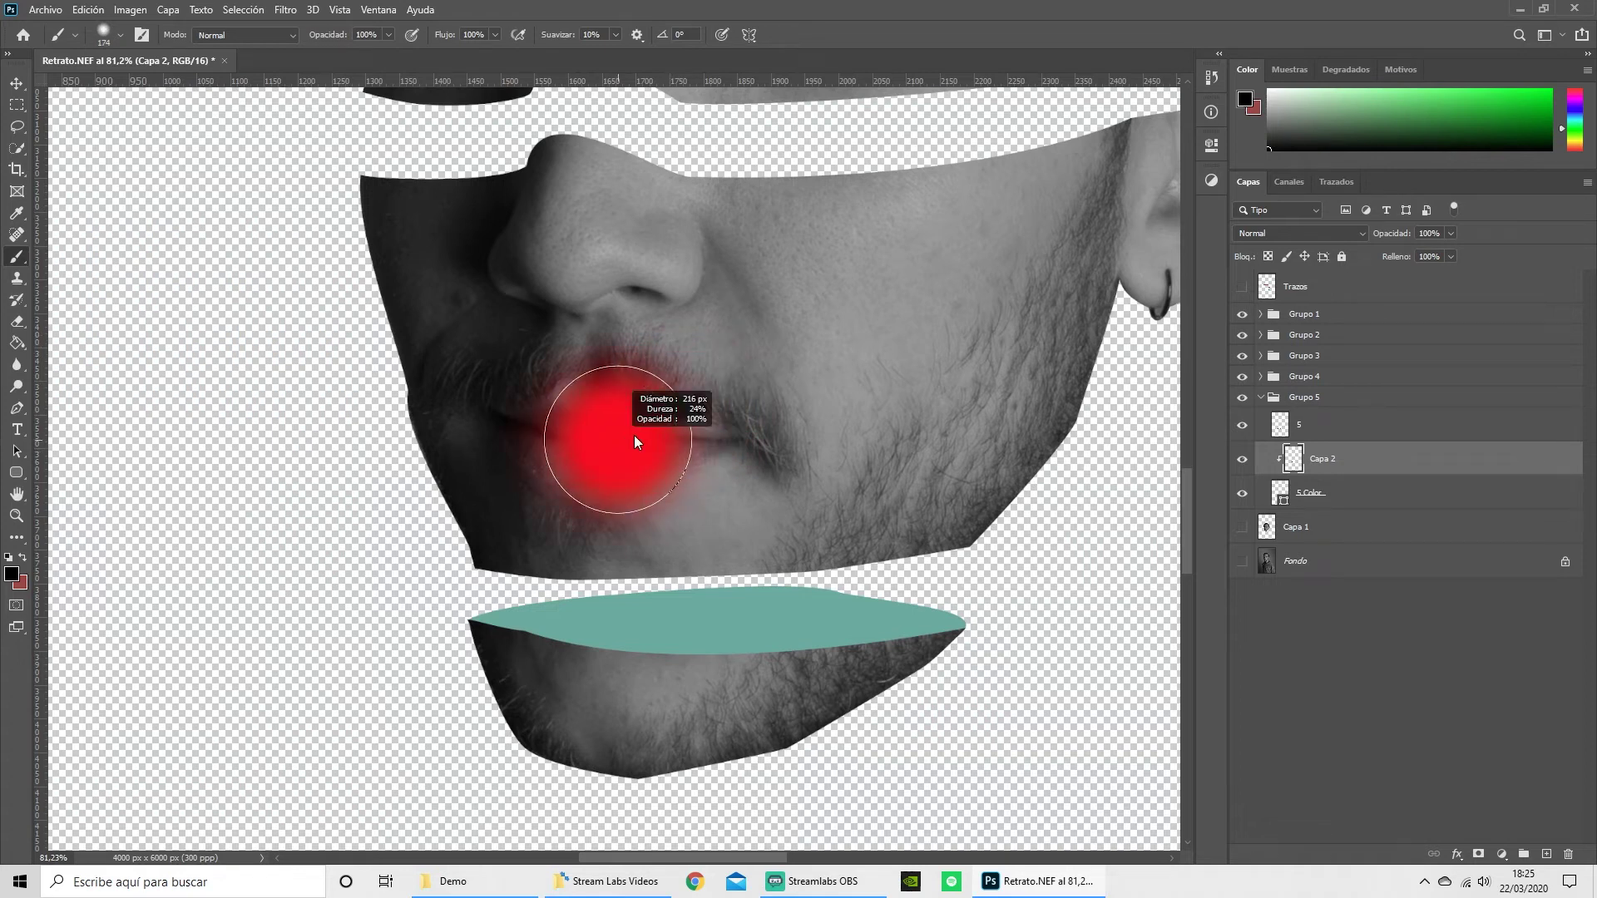
Paint soft black shading along the teal face's top and right edges, then zoom out.
mouse_move(815, 482)
left_mouse_down()
mouse_move(905, 465)
mouse_move(746, 519)
mouse_move(874, 454)
mouse_move(657, 499)
mouse_move(592, 489)
mouse_move(649, 549)
mouse_move(906, 516)
mouse_move(732, 533)
mouse_move(611, 520)
left_mouse_up()
mouse_move(516, 499)
left_mouse_down()
mouse_move(707, 524)
mouse_move(878, 483)
left_mouse_up()
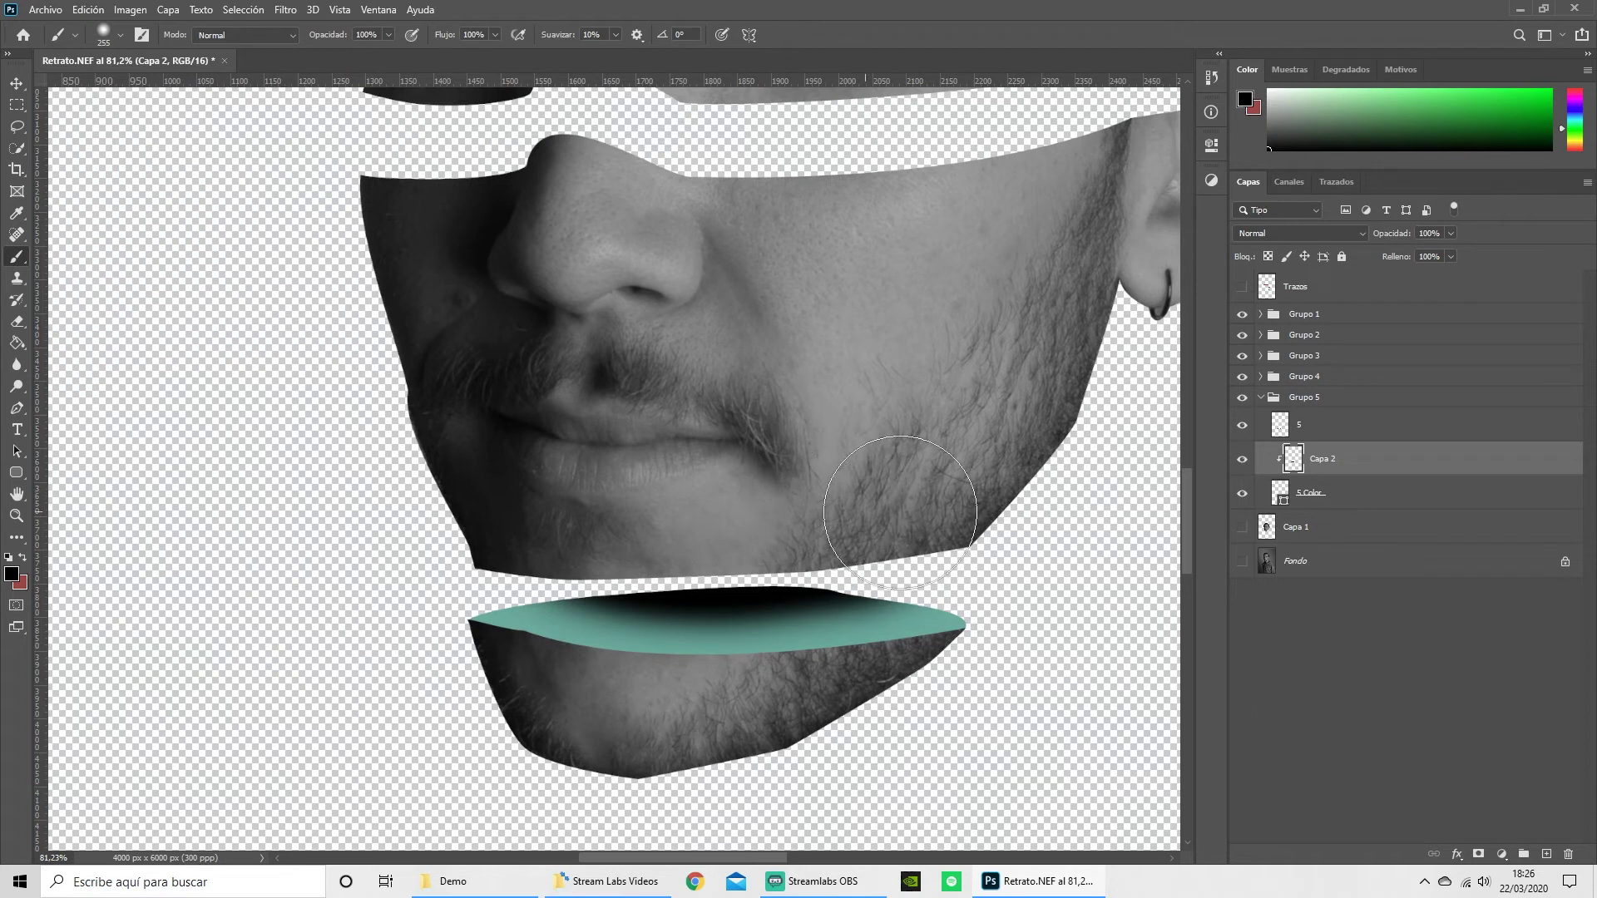
left_click_drag(915, 603, 819, 591)
left_click_drag(741, 532, 589, 528)
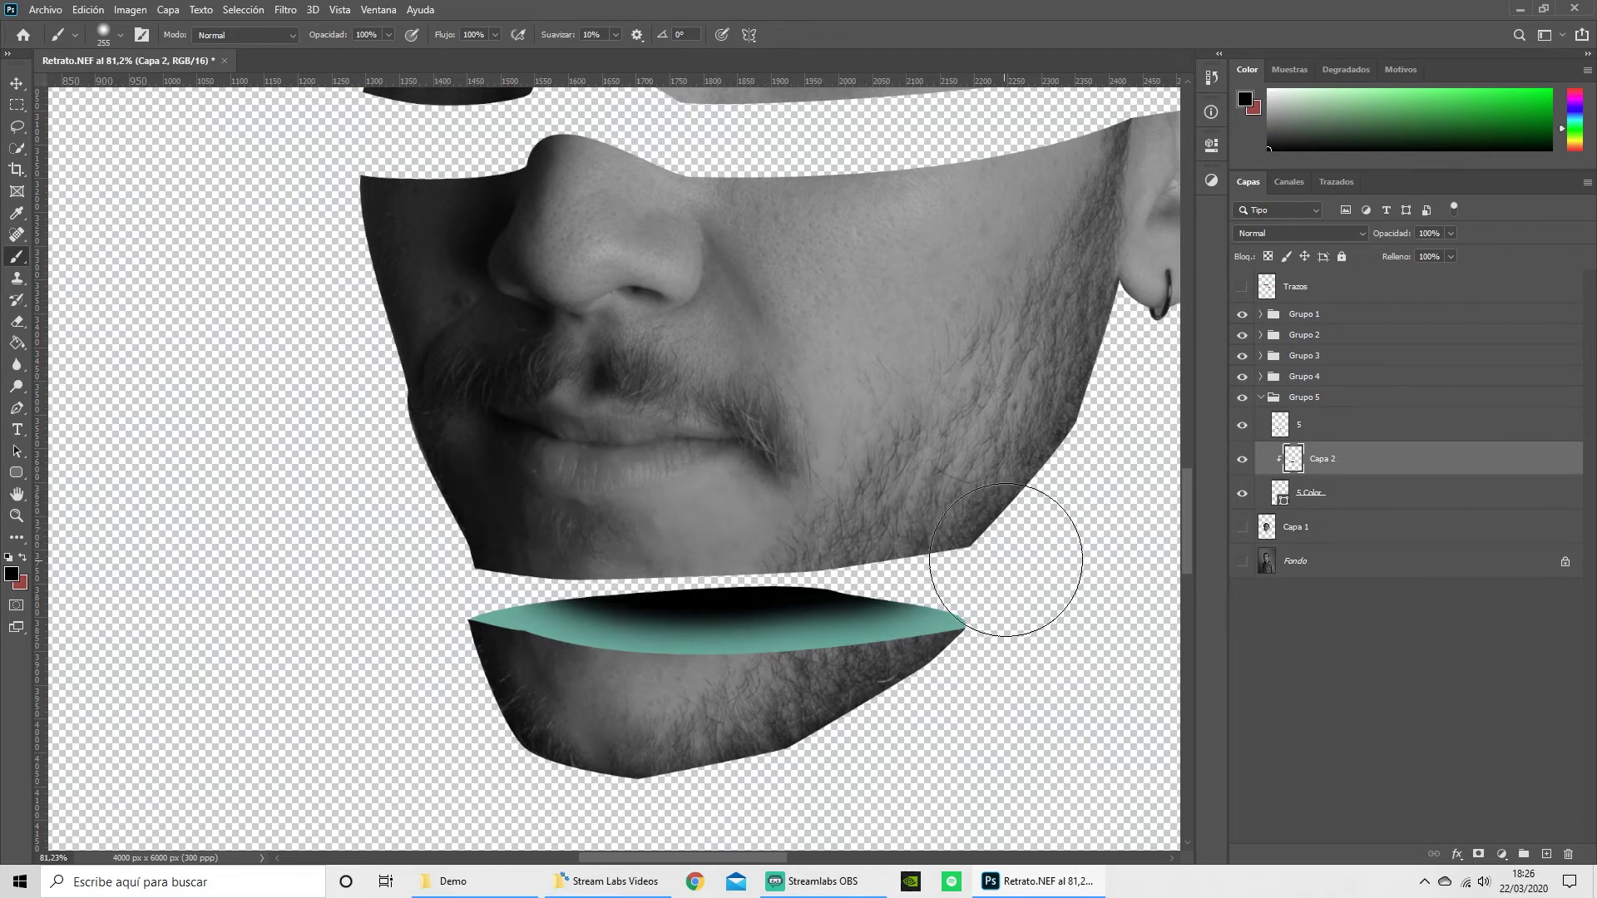
key("z")
left_click(959, 552, "alt")
Select the '4 color' layer inside Grupo 4, collapsing Grupo 5.
key("b")
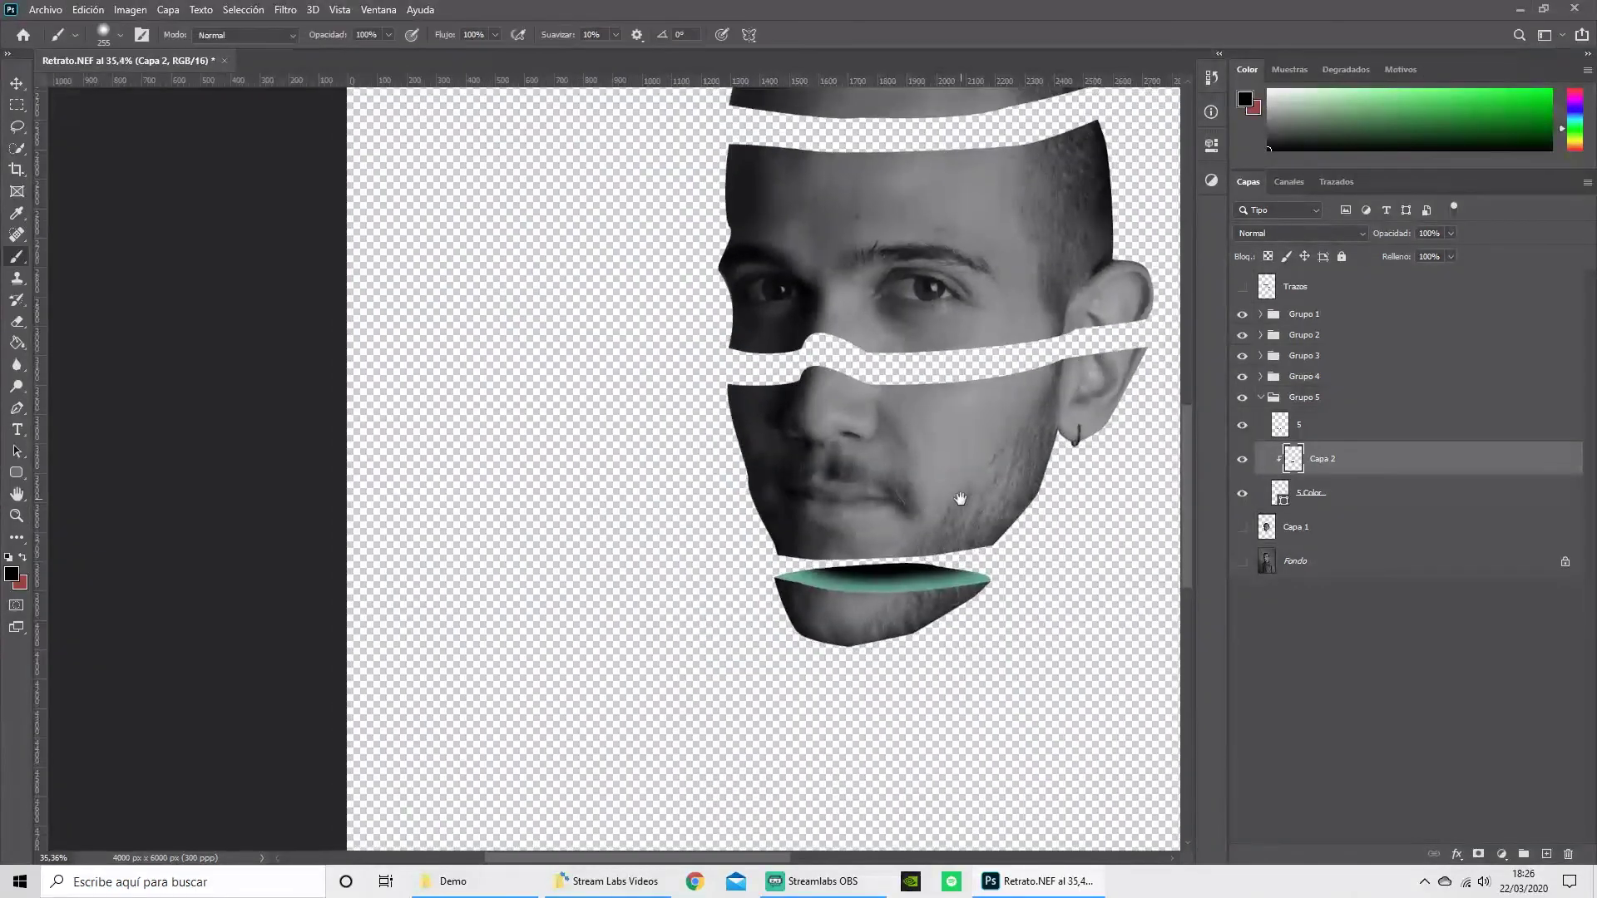
left_click_drag(959, 553, 772, 750)
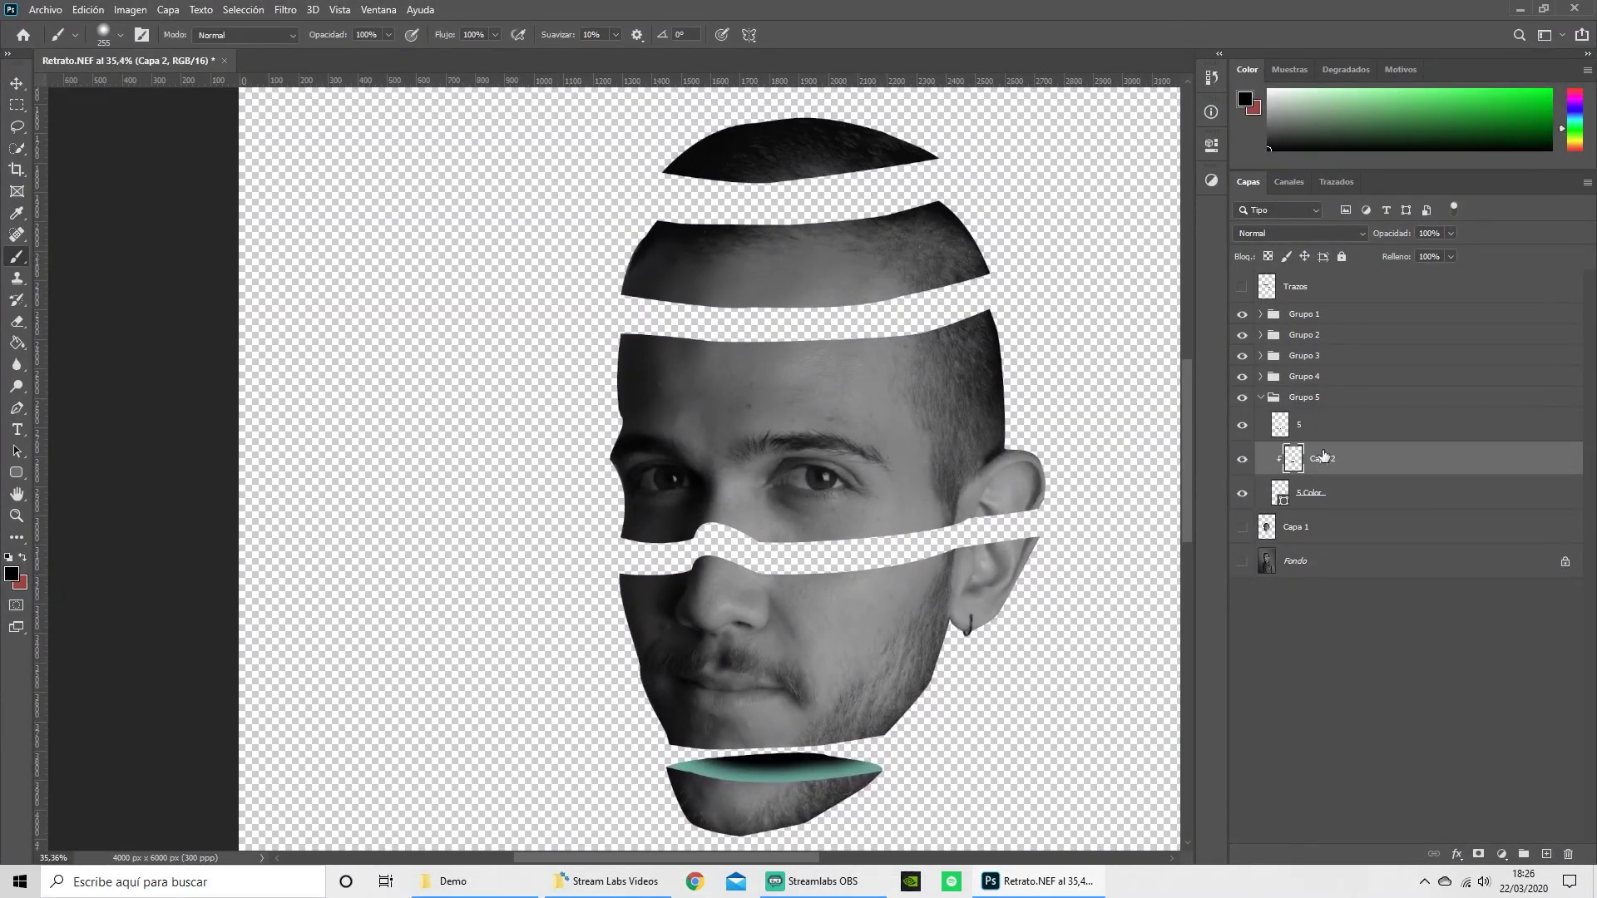
left_click(1261, 397)
left_click(1331, 405)
left_click(1335, 454)
Outline the fourth slice's cut face with the Pen and fill it light blue.
key("p")
scroll(688, 617, "up", 3)
left_click(352, 609)
left_click_drag(369, 530, 426, 504)
left_click_drag(632, 436, 695, 433)
left_click_drag(1006, 466, 1123, 499)
left_click(1081, 549)
left_click(352, 609)
left_click(204, 34)
double_click(149, 124)
Add a layer clipped to the blue cut face and brush dark shading onto it.
key("ctrl+shift+alt+n")
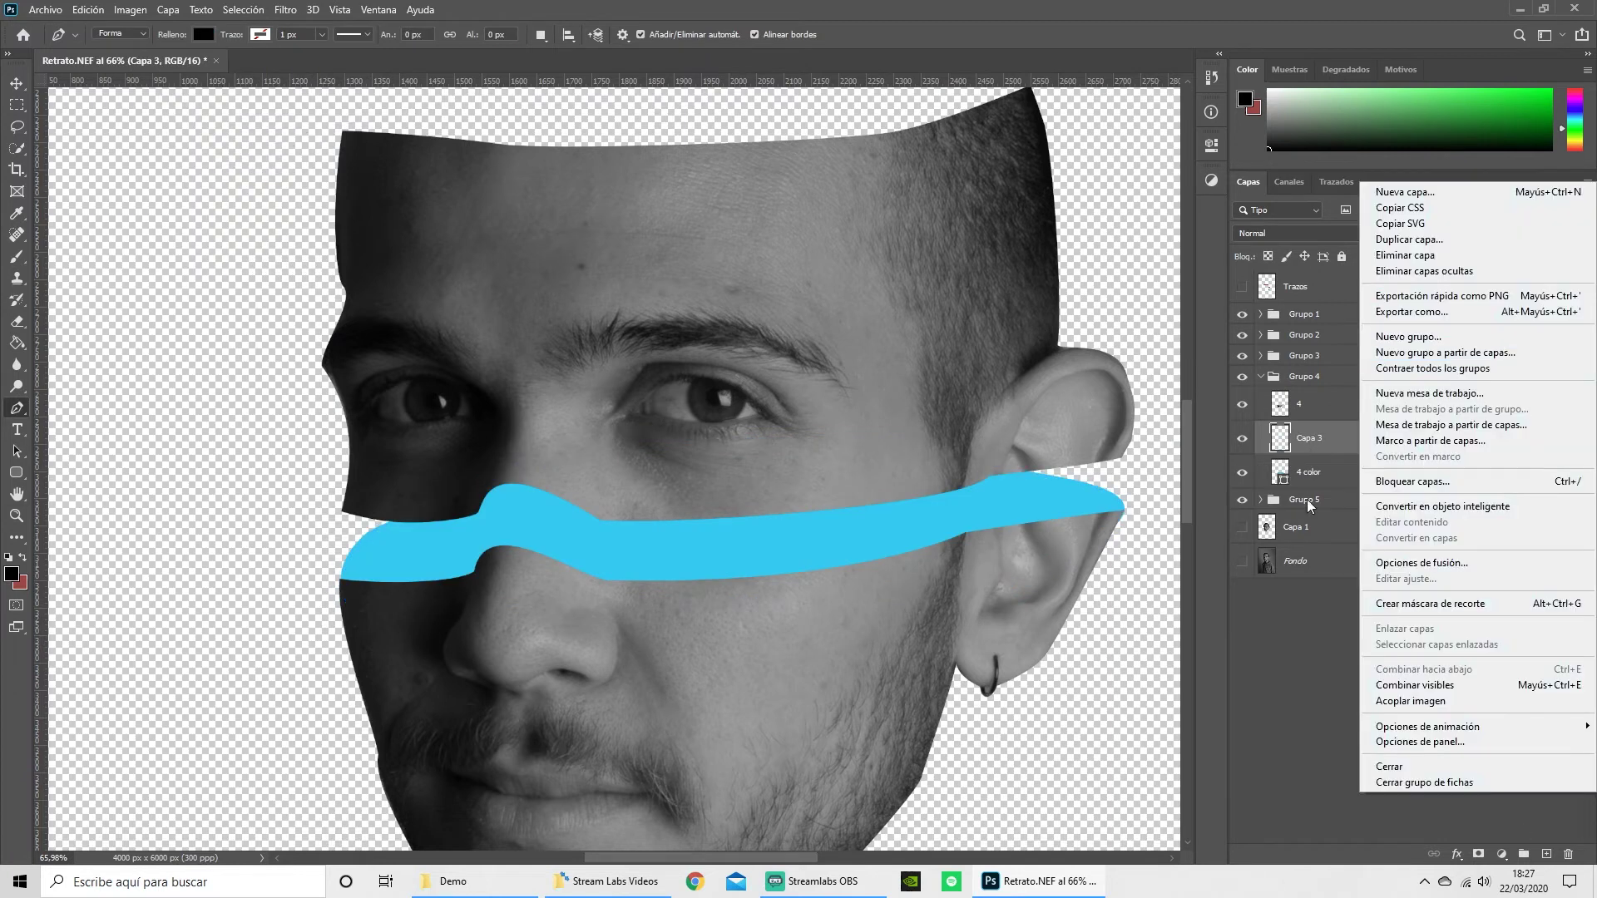
left_click(1431, 603)
key("b")
left_click_drag(622, 417, 1040, 465)
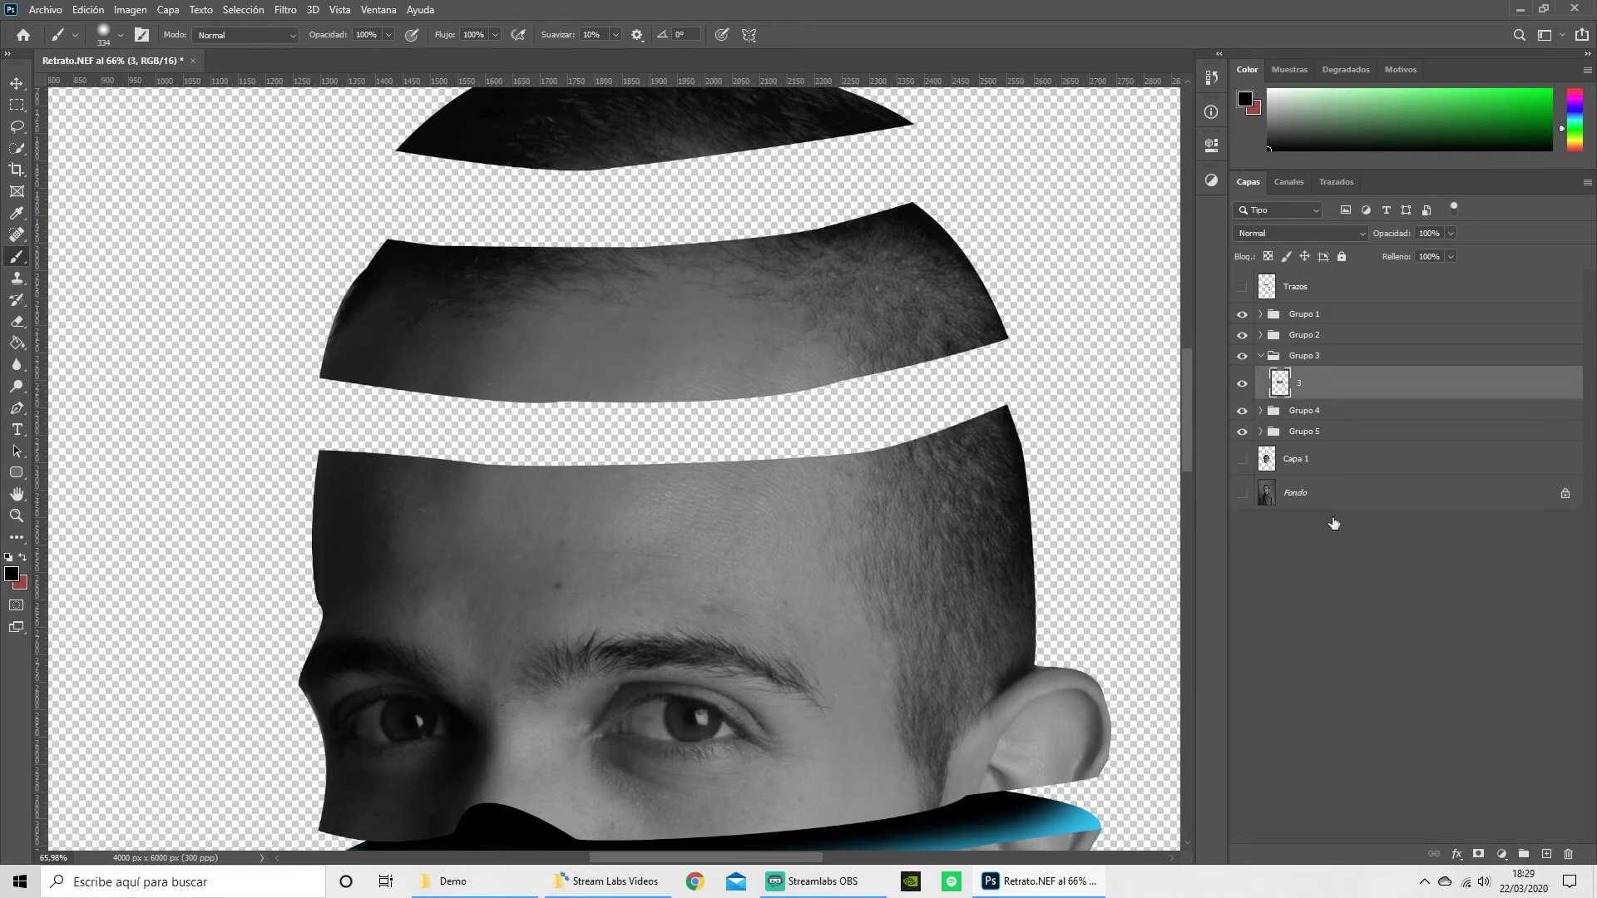
Name the layer '3 color' and draw the third slice's cut face filled magenta.
type("3 color")
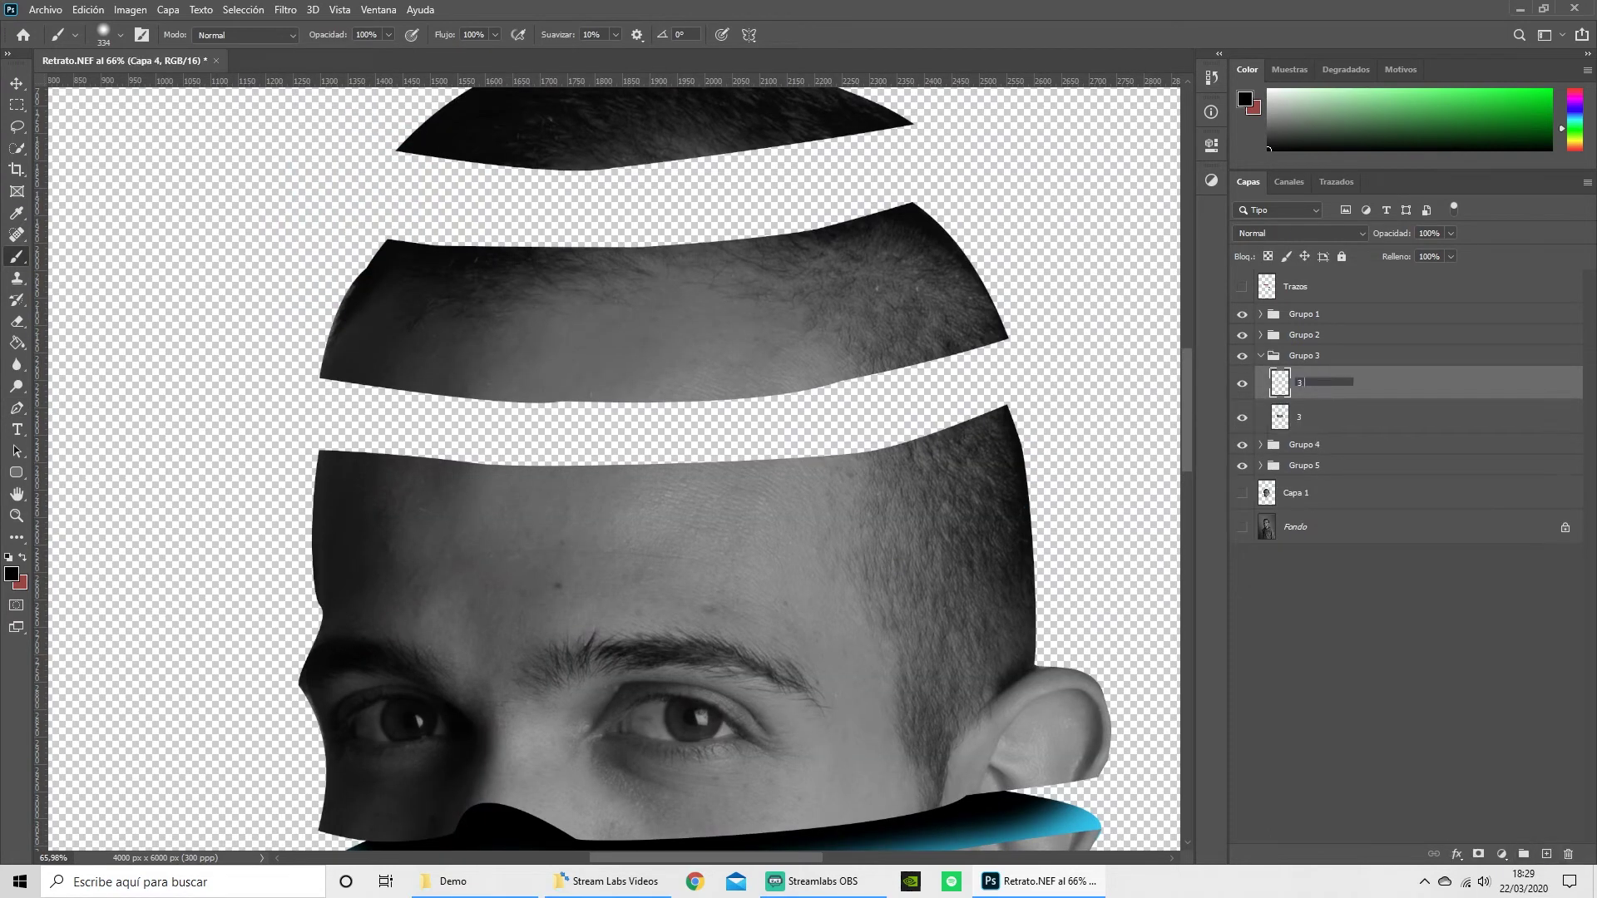
key("Return")
key("p")
left_click(329, 470)
left_click(408, 408)
left_click_drag(989, 426, 911, 480)
left_click(329, 470)
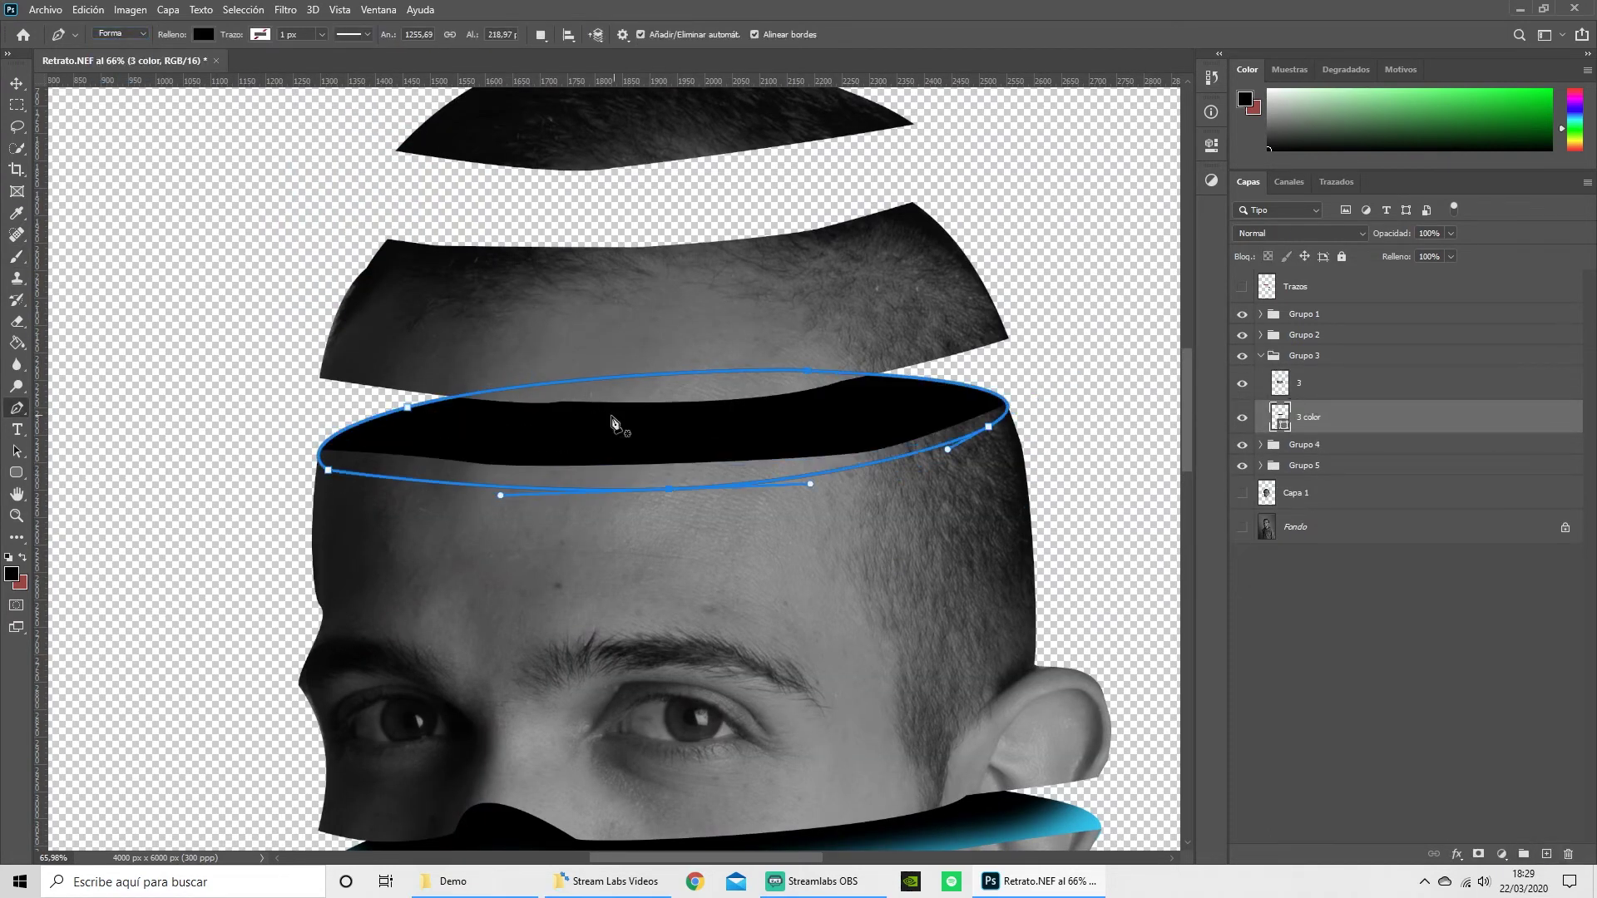
left_click(204, 34)
left_click(249, 166)
Clip a new shading layer to the magenta cut-face shape.
right_click(1322, 417)
left_click(1414, 732)
key("b")
scroll(517, 349, "up", 3)
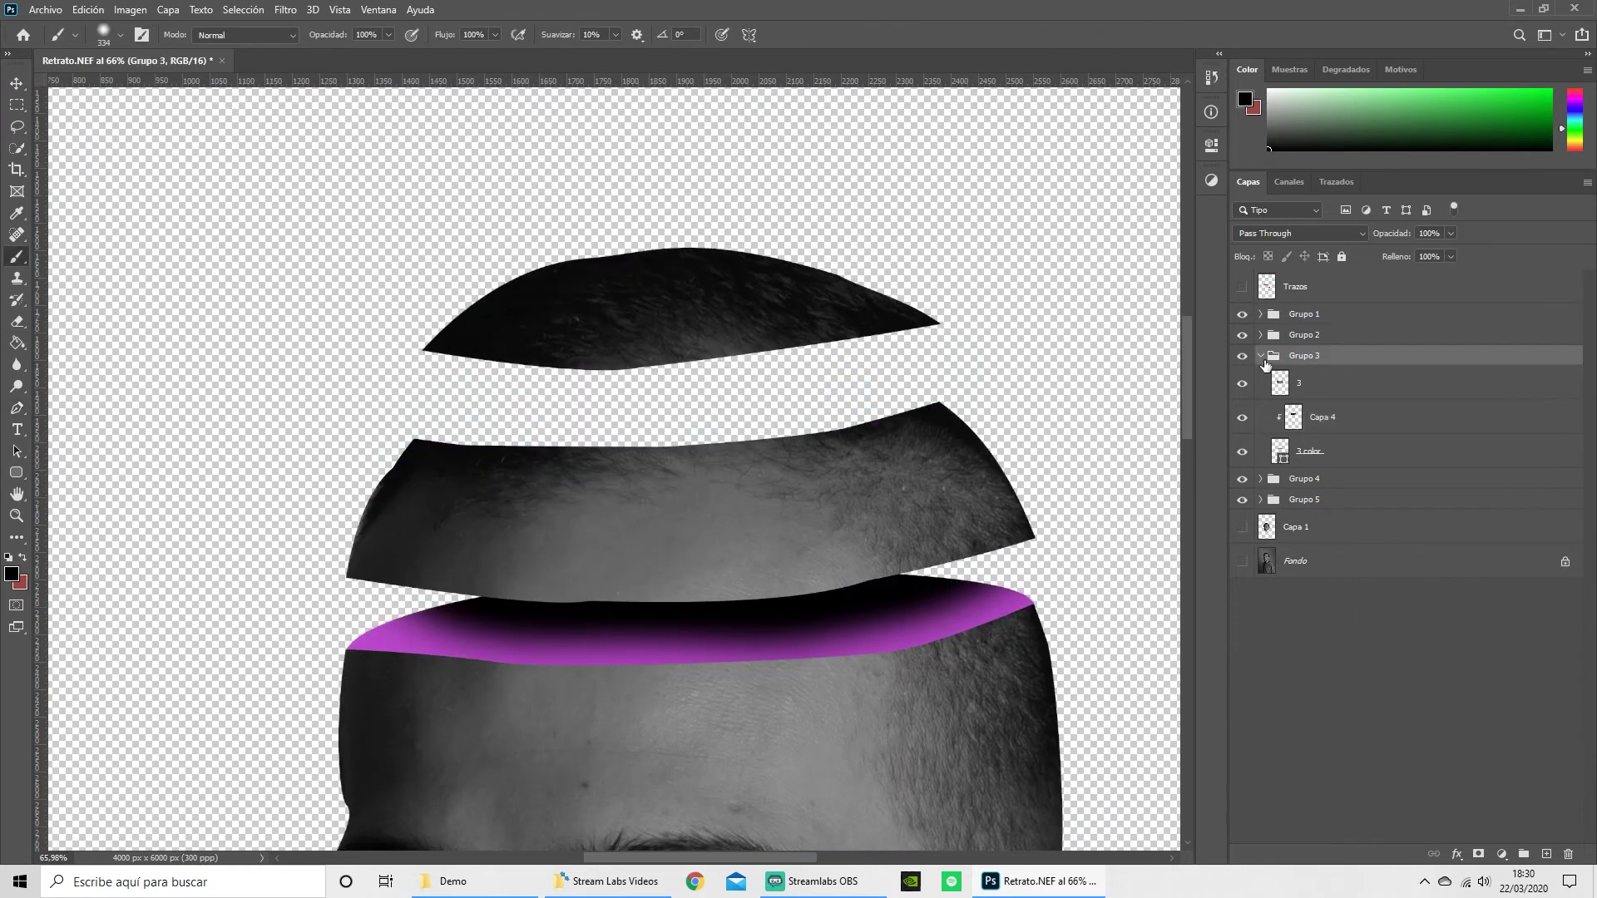
In the second slice's group, draw the '2 color' cut face filled yellow.
left_click(1261, 334)
left_click(1323, 396)
key("p")
left_click(419, 463)
left_click(513, 389)
left_click(930, 435)
left_click(420, 463)
left_click(204, 34)
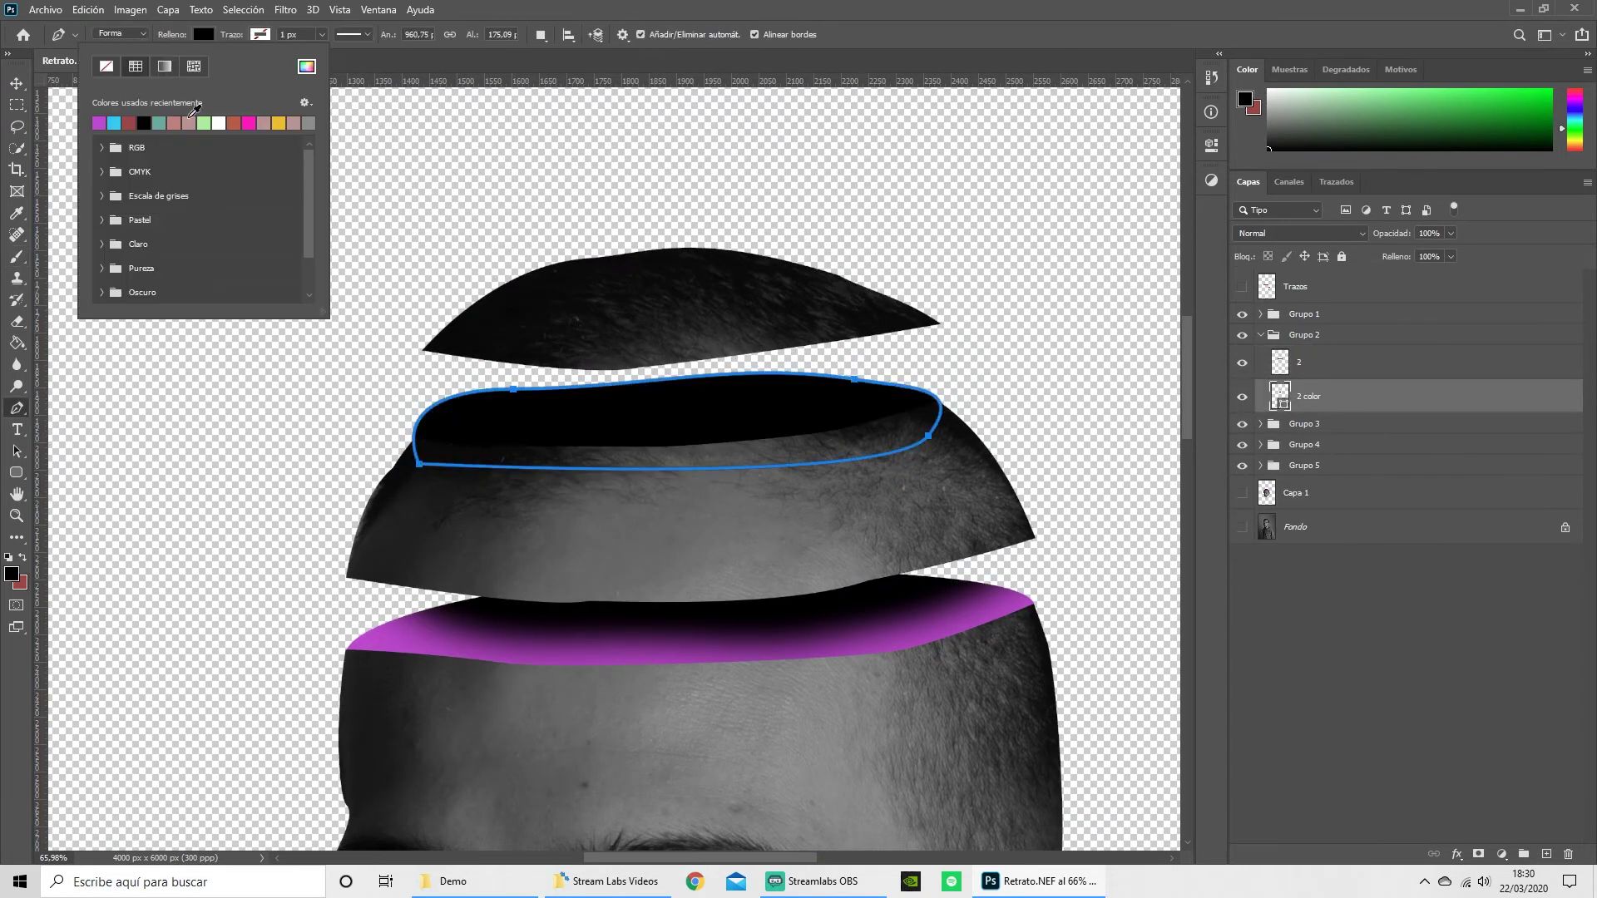
scroll(582, 416, "down", 2)
left_click(166, 116)
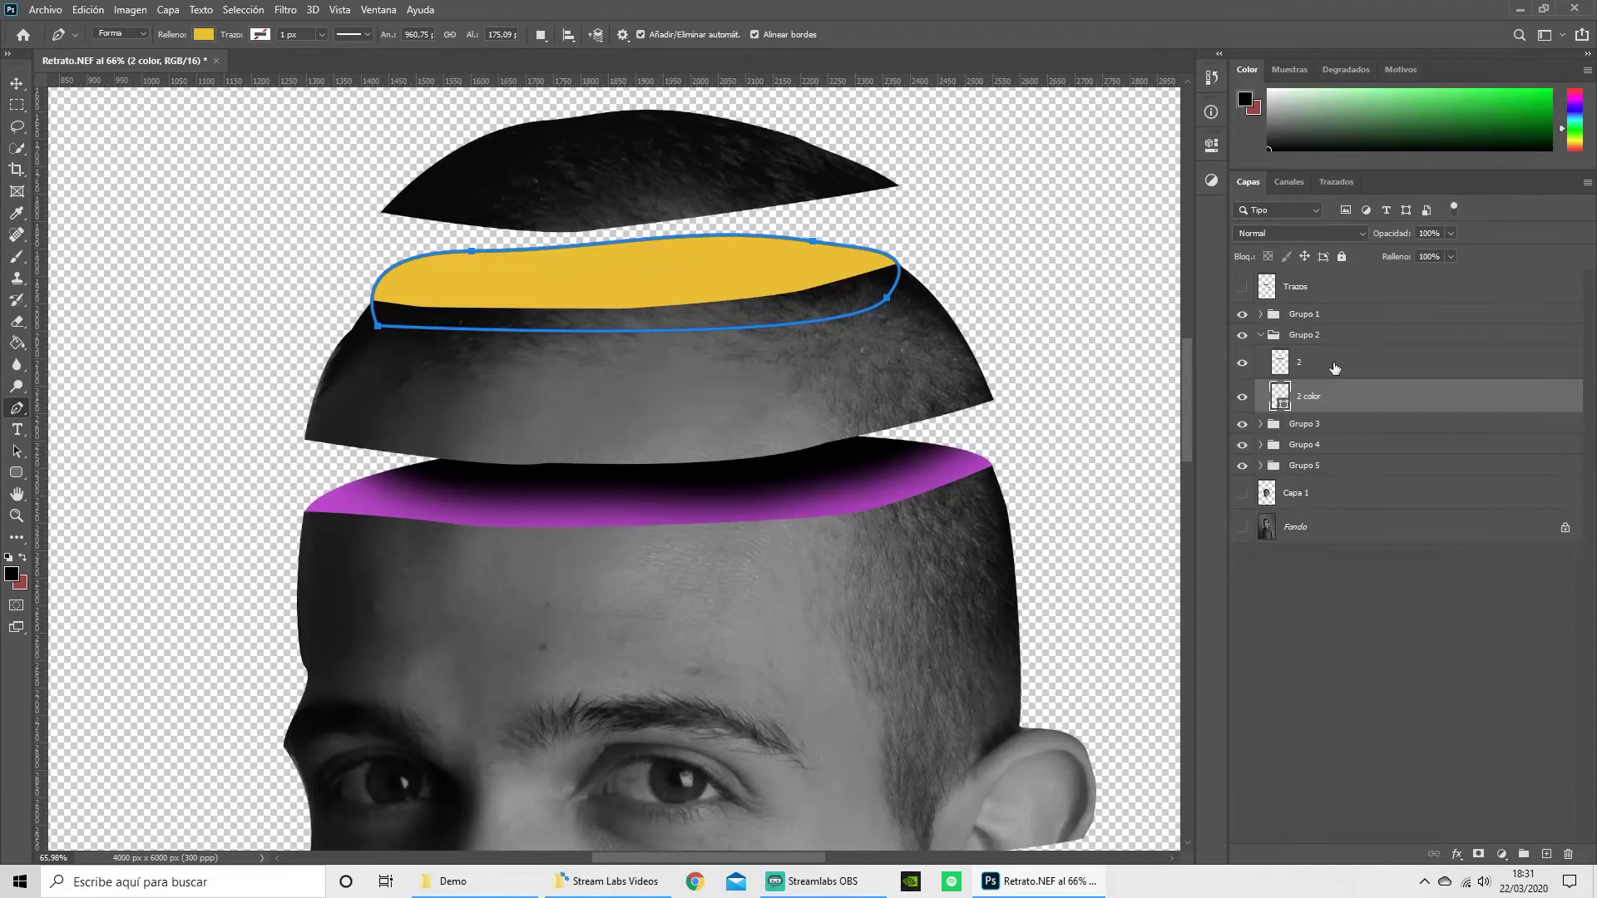
Add a new layer clipped to the yellow face, ready for brush shading.
scroll(1029, 549, "down", 3)
right_click(1388, 380)
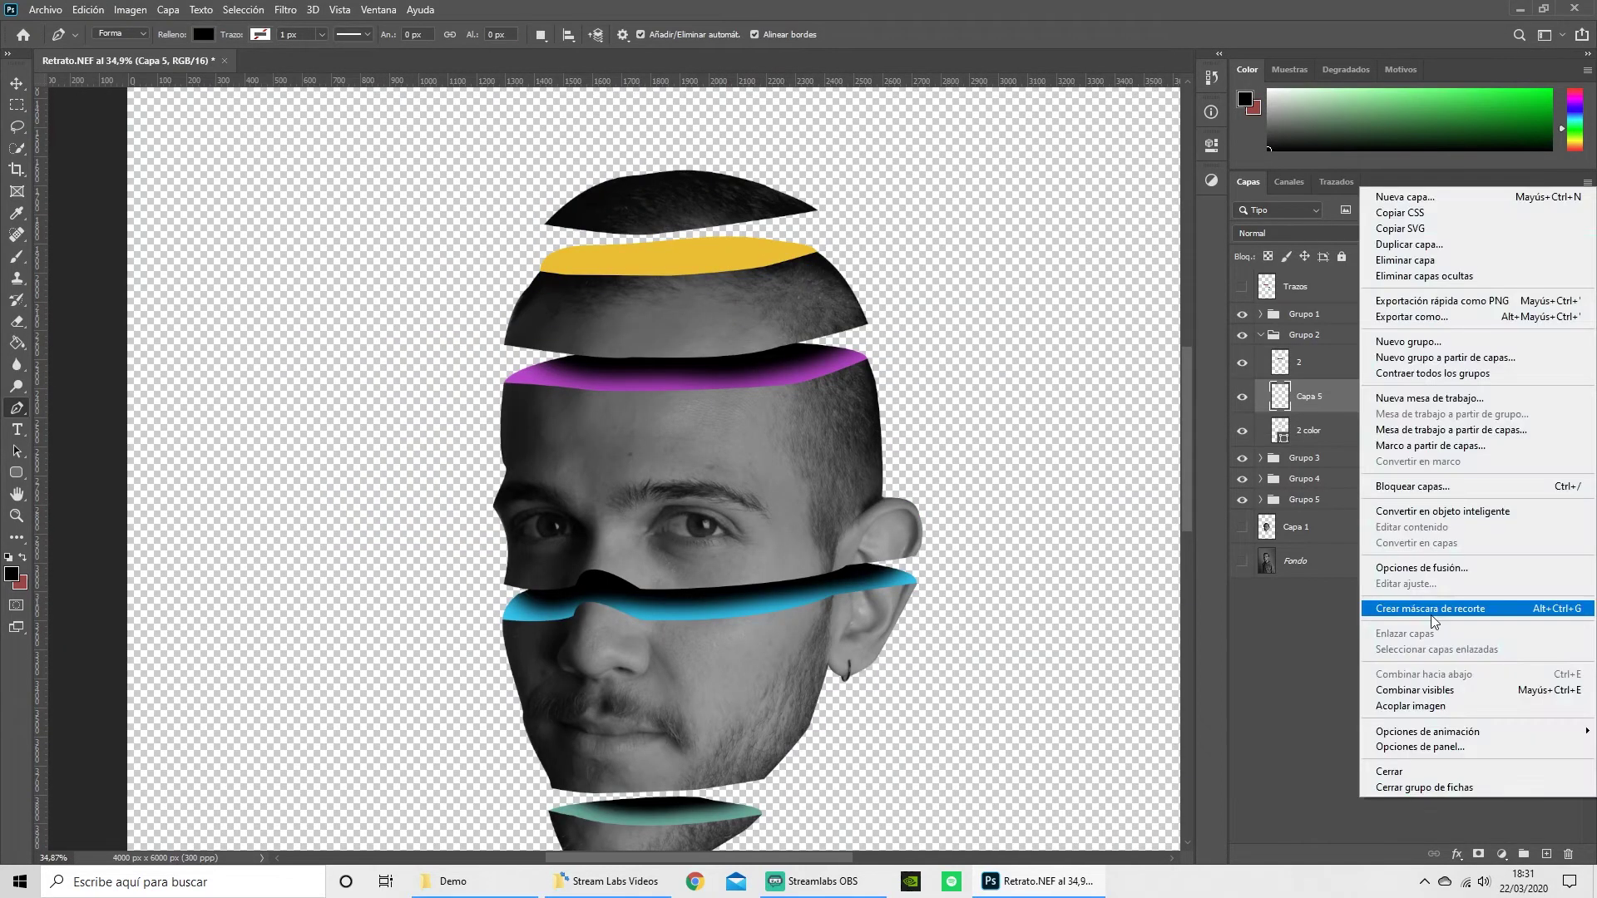
key("ctrl+shift+alt+n")
key("ctrl+alt+g")
key("b")
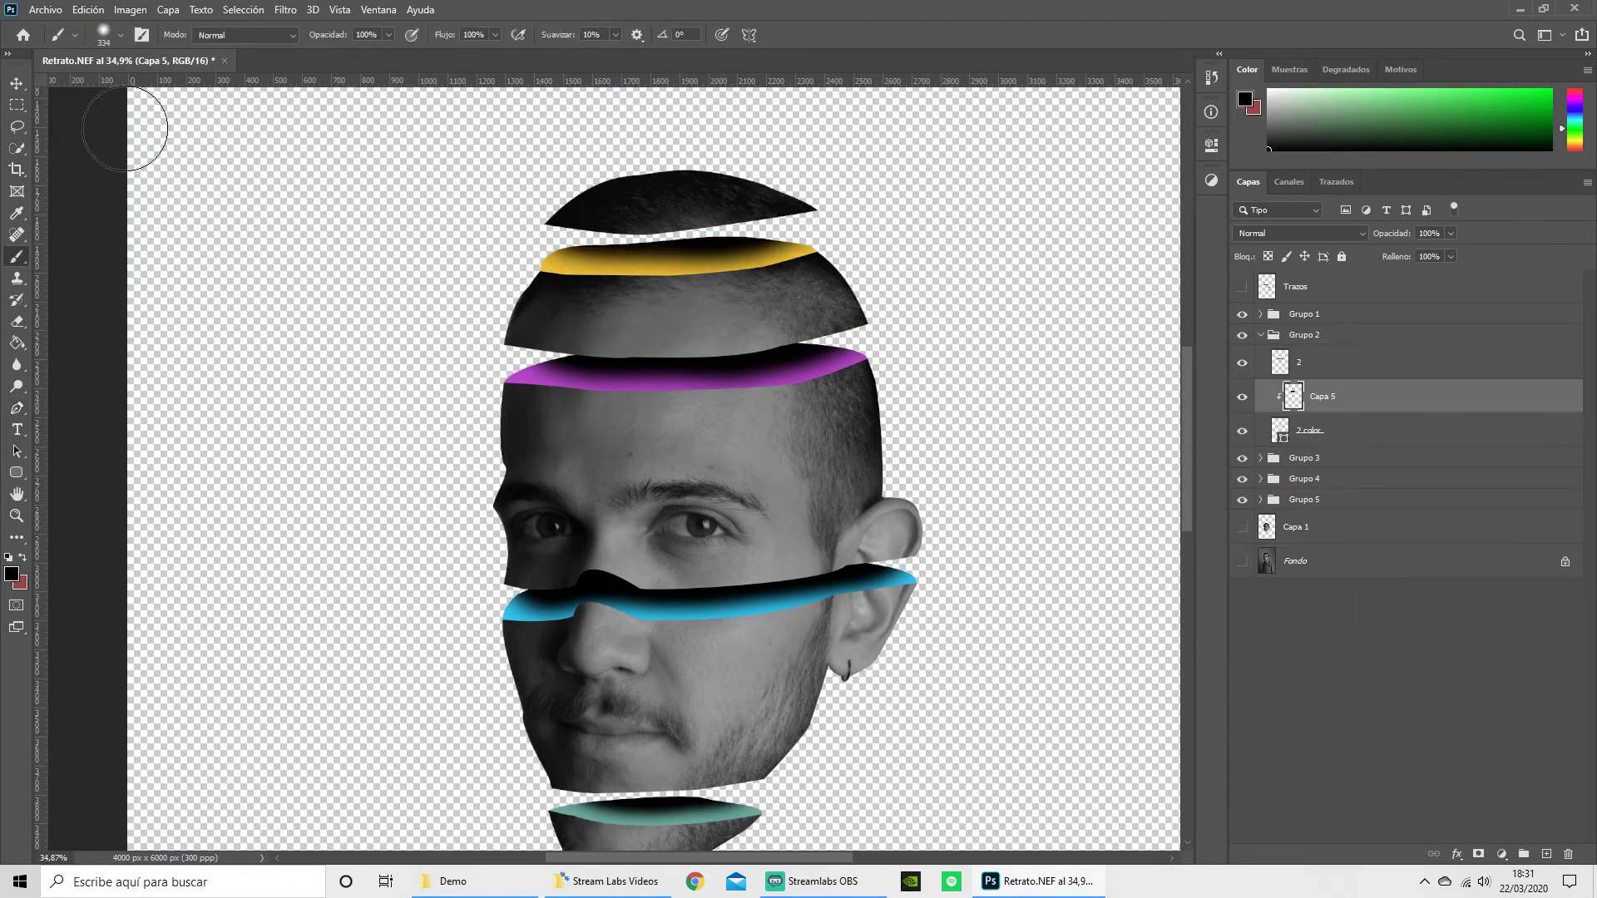
key("v")
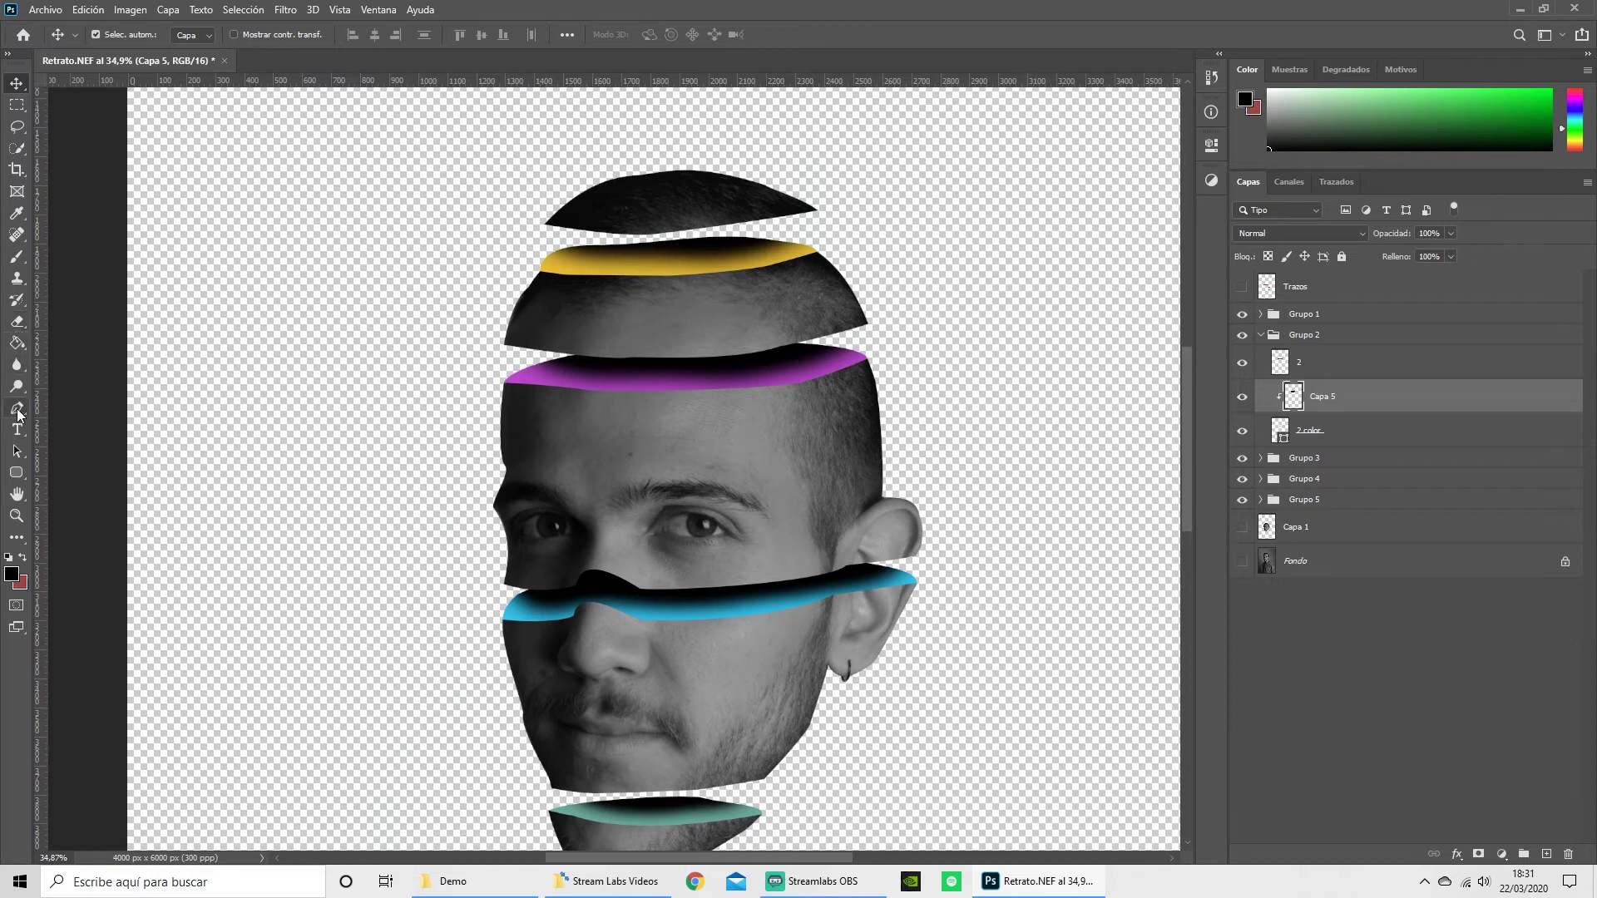
left_click(15, 215)
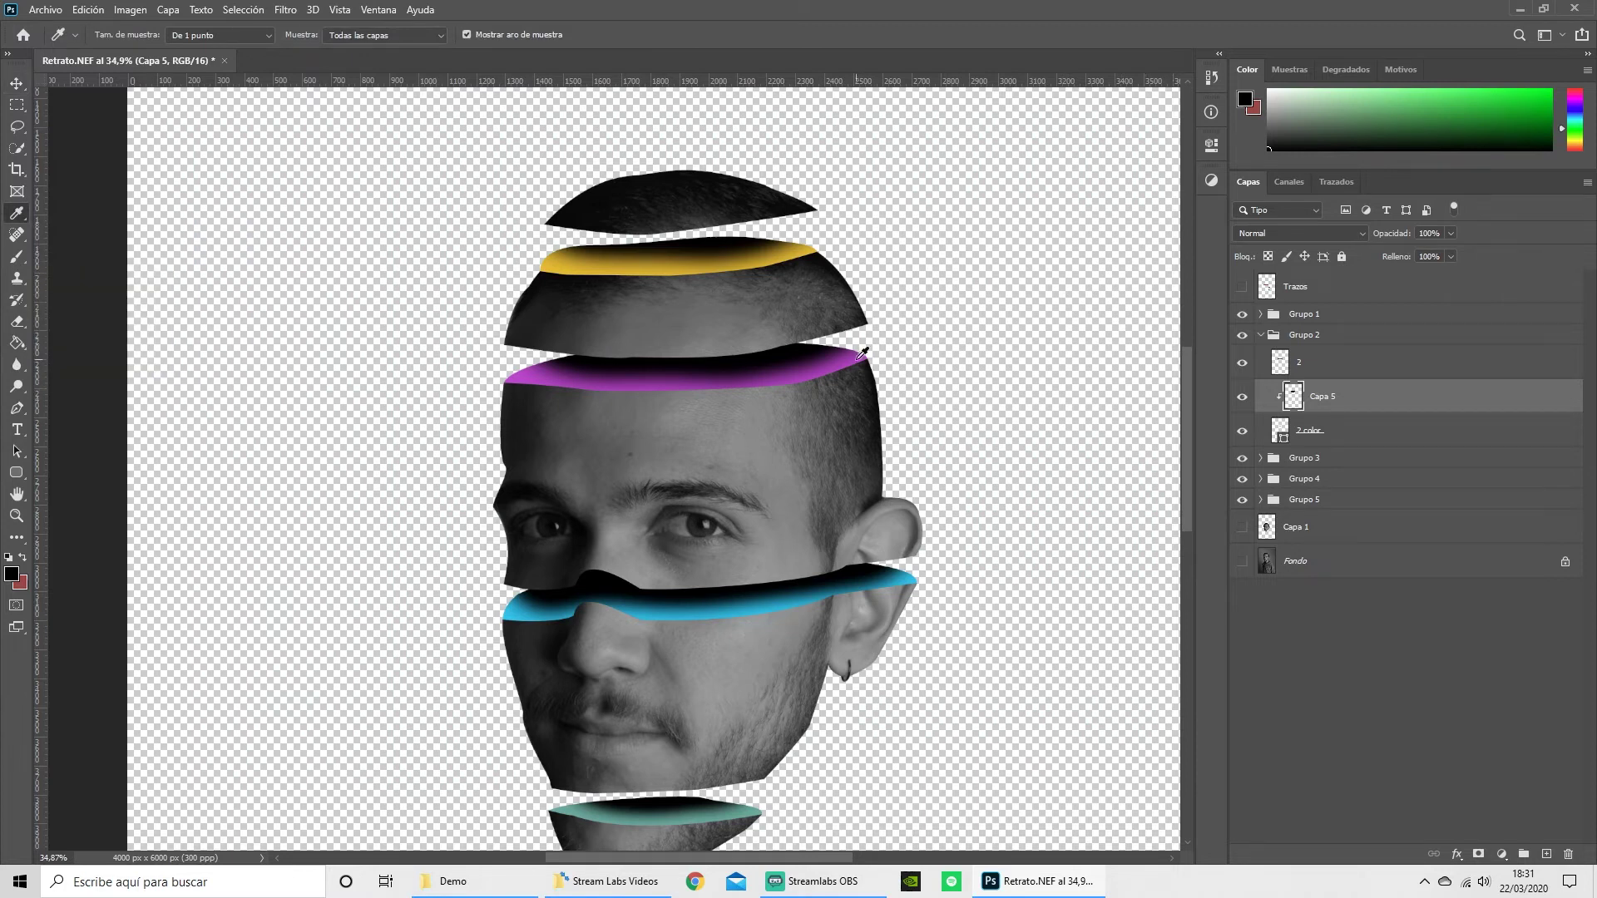
left_click(852, 357)
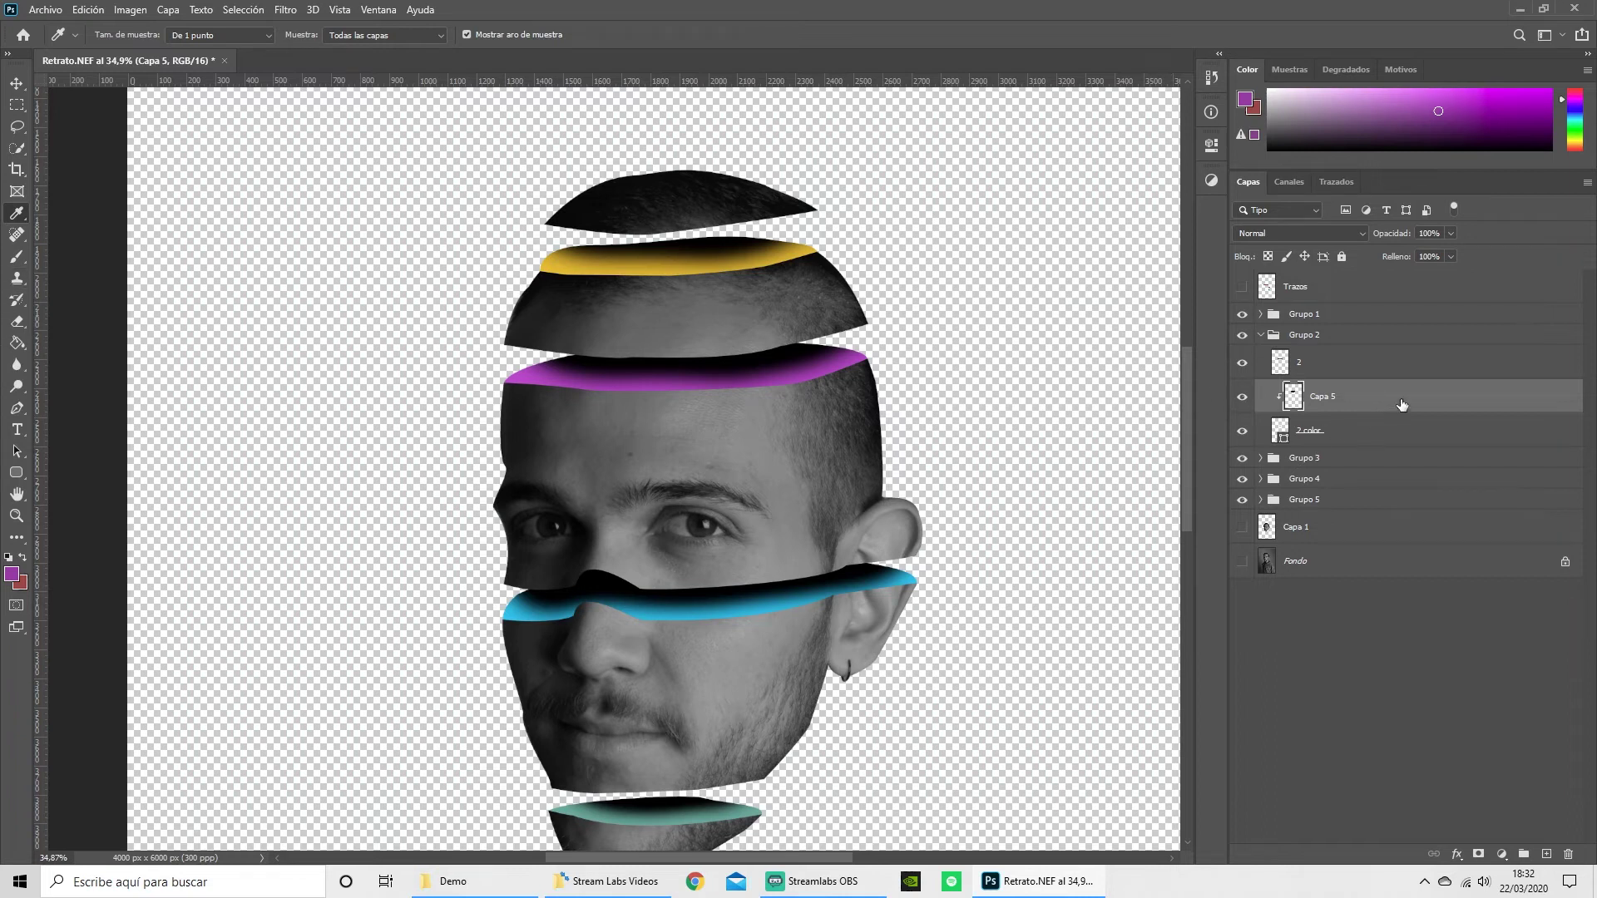
left_click(1319, 435)
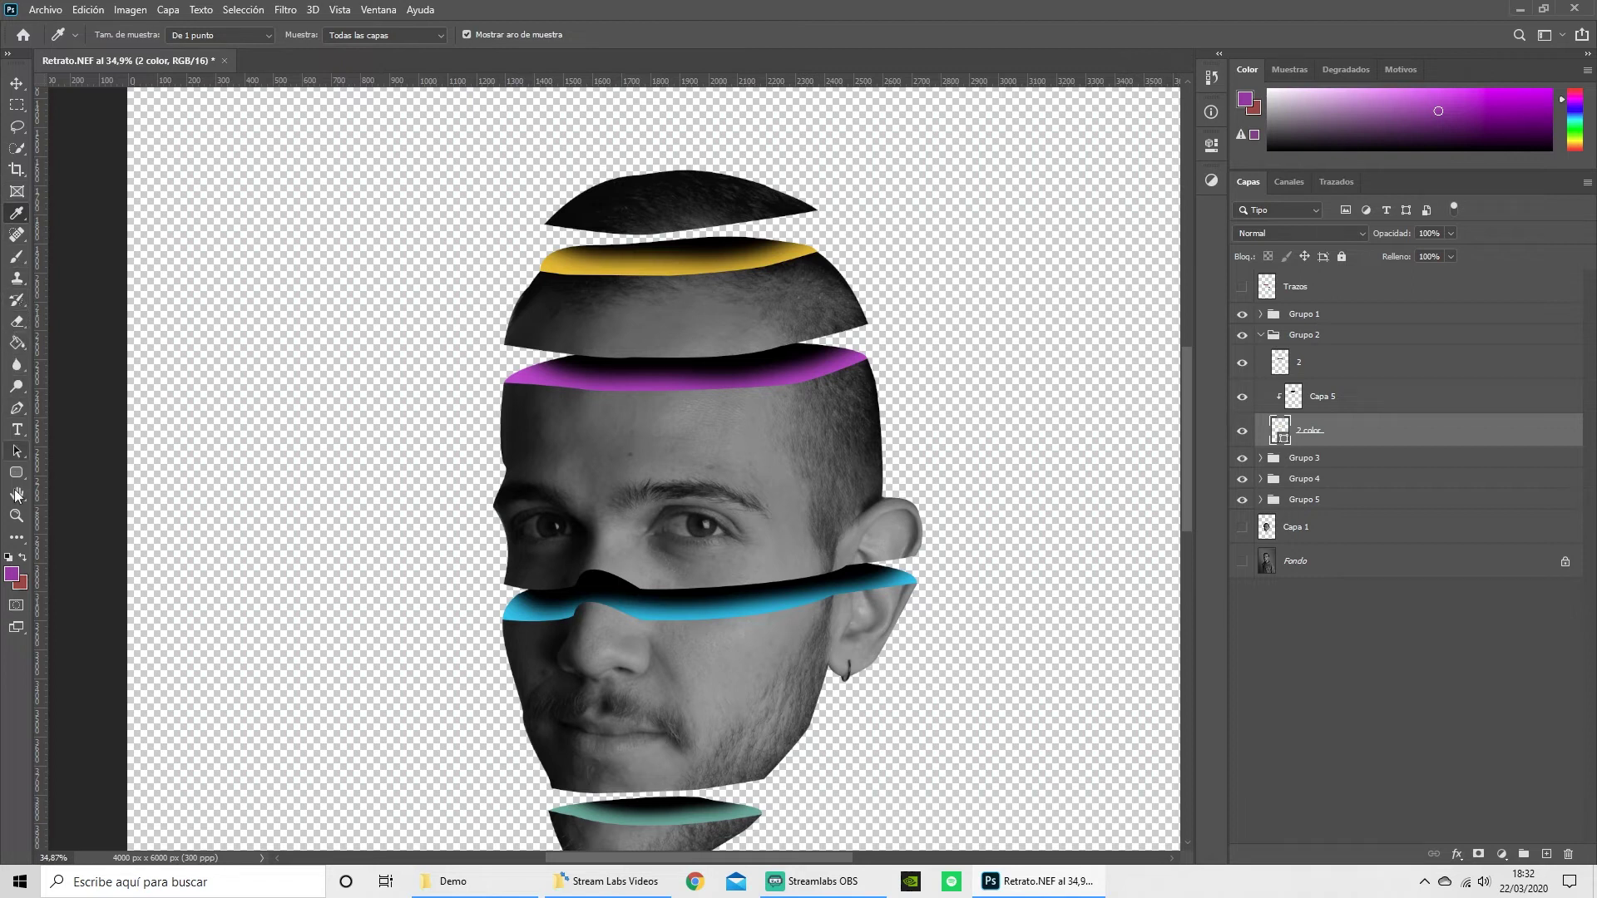
left_click(17, 408)
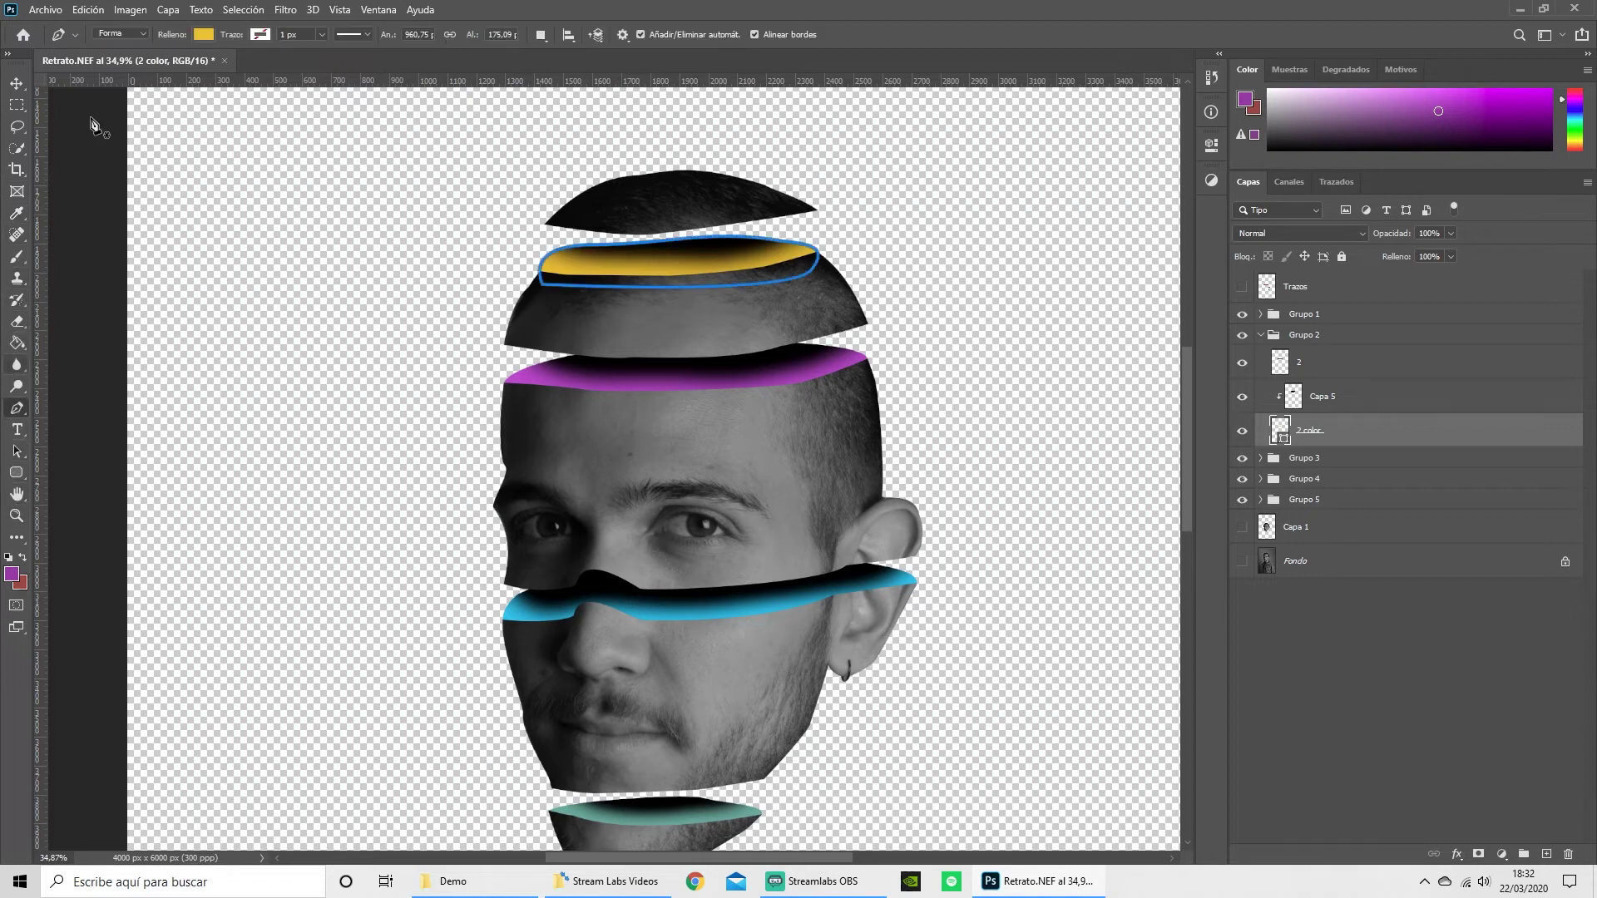
left_click(204, 35)
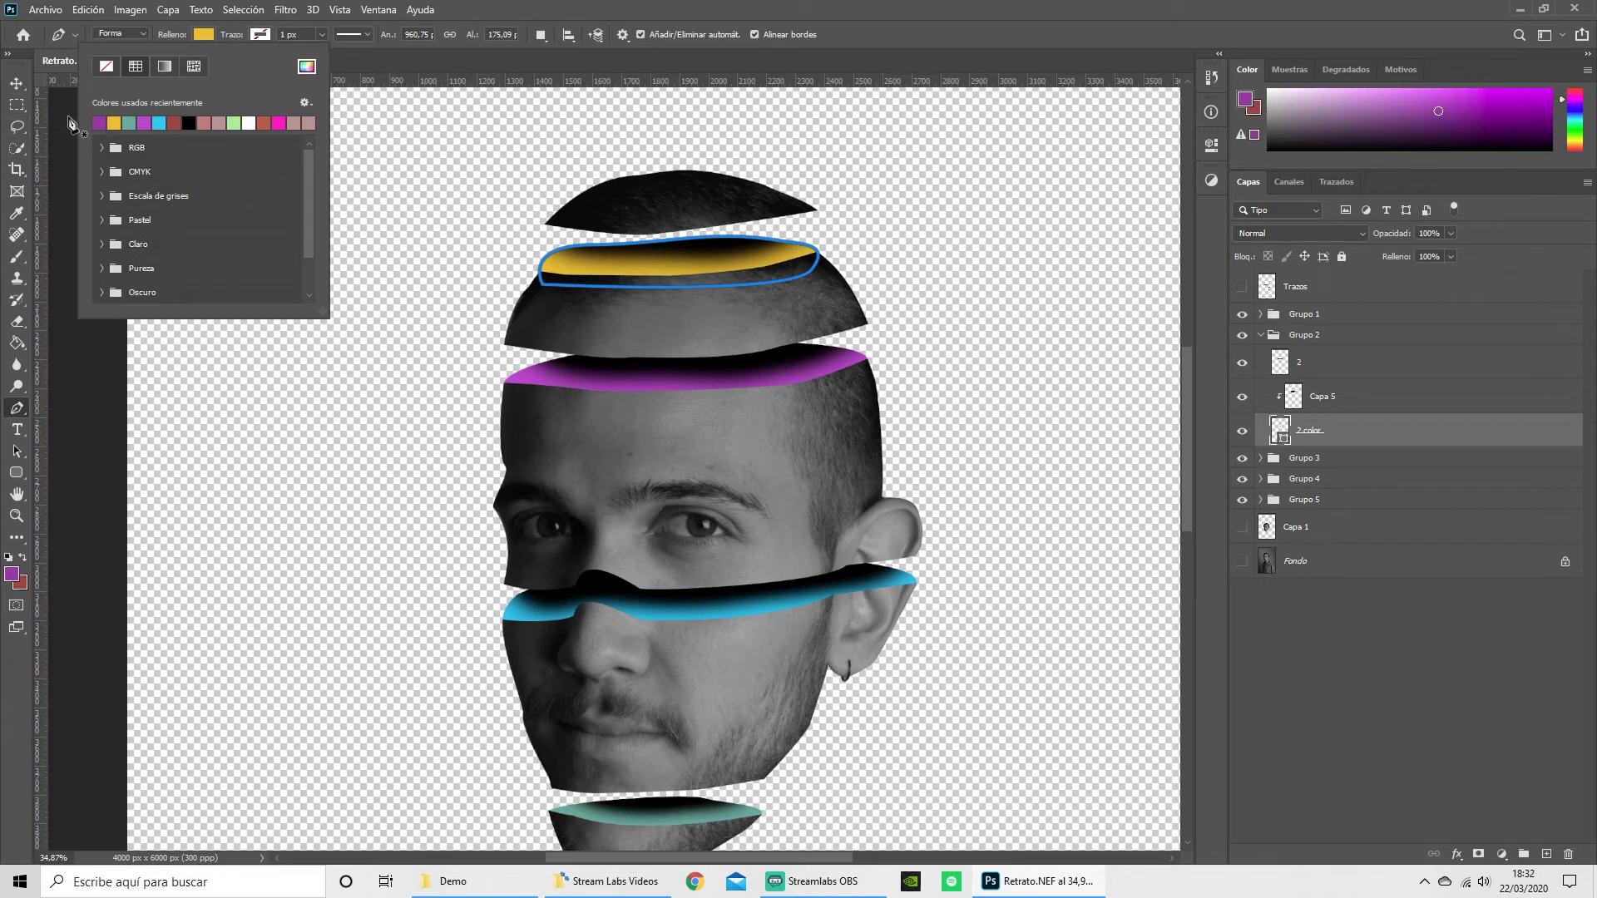
left_click(100, 122)
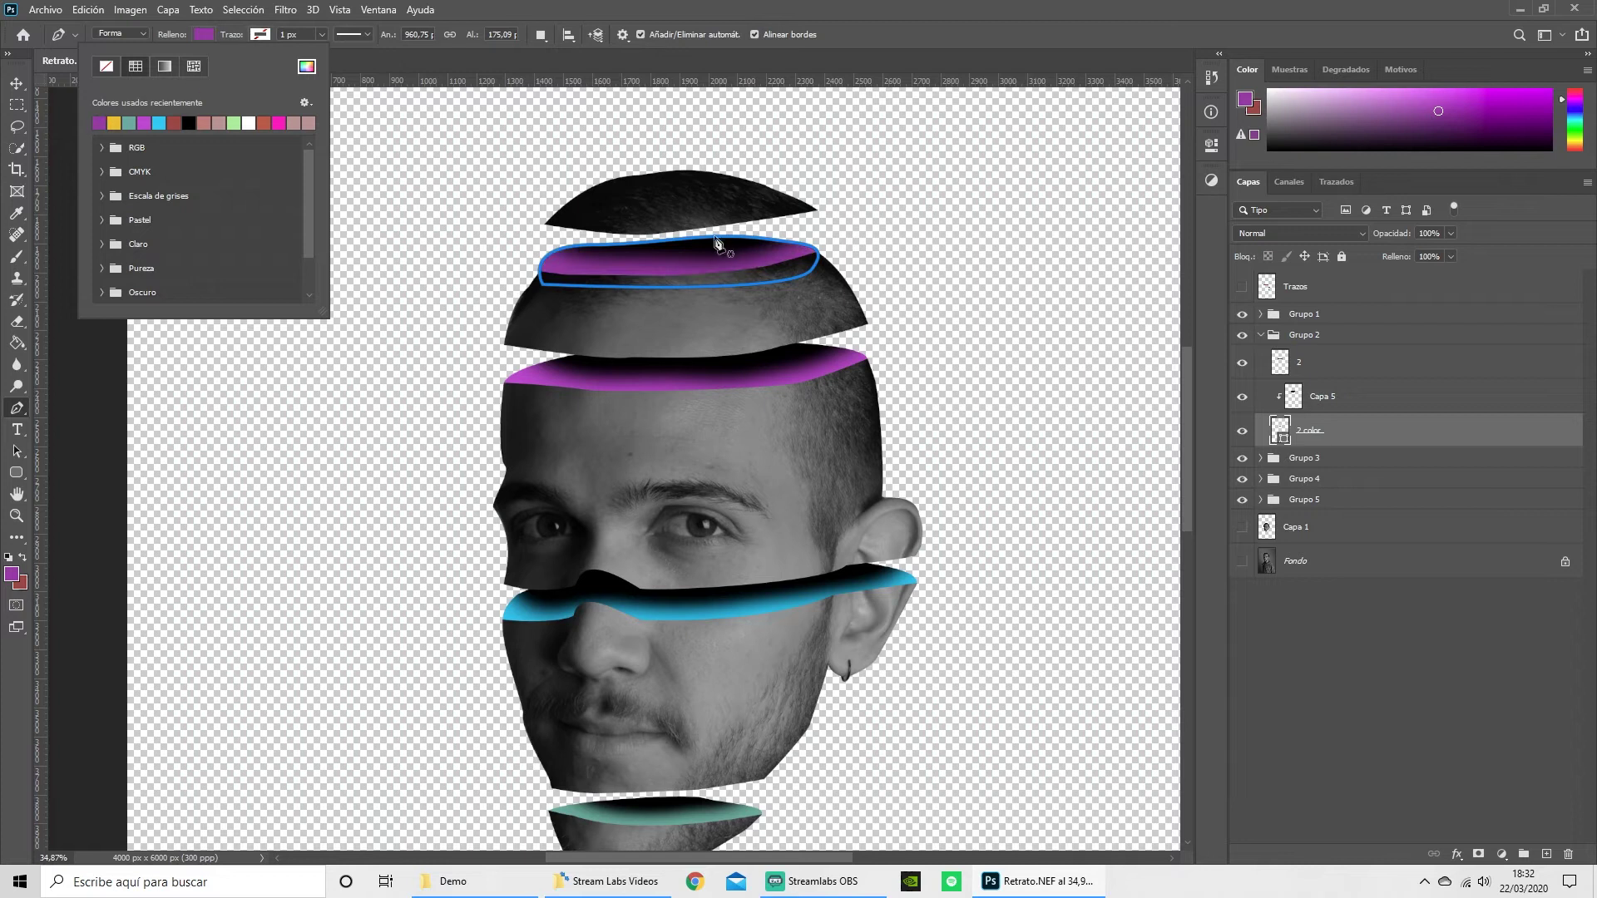
left_click(113, 122)
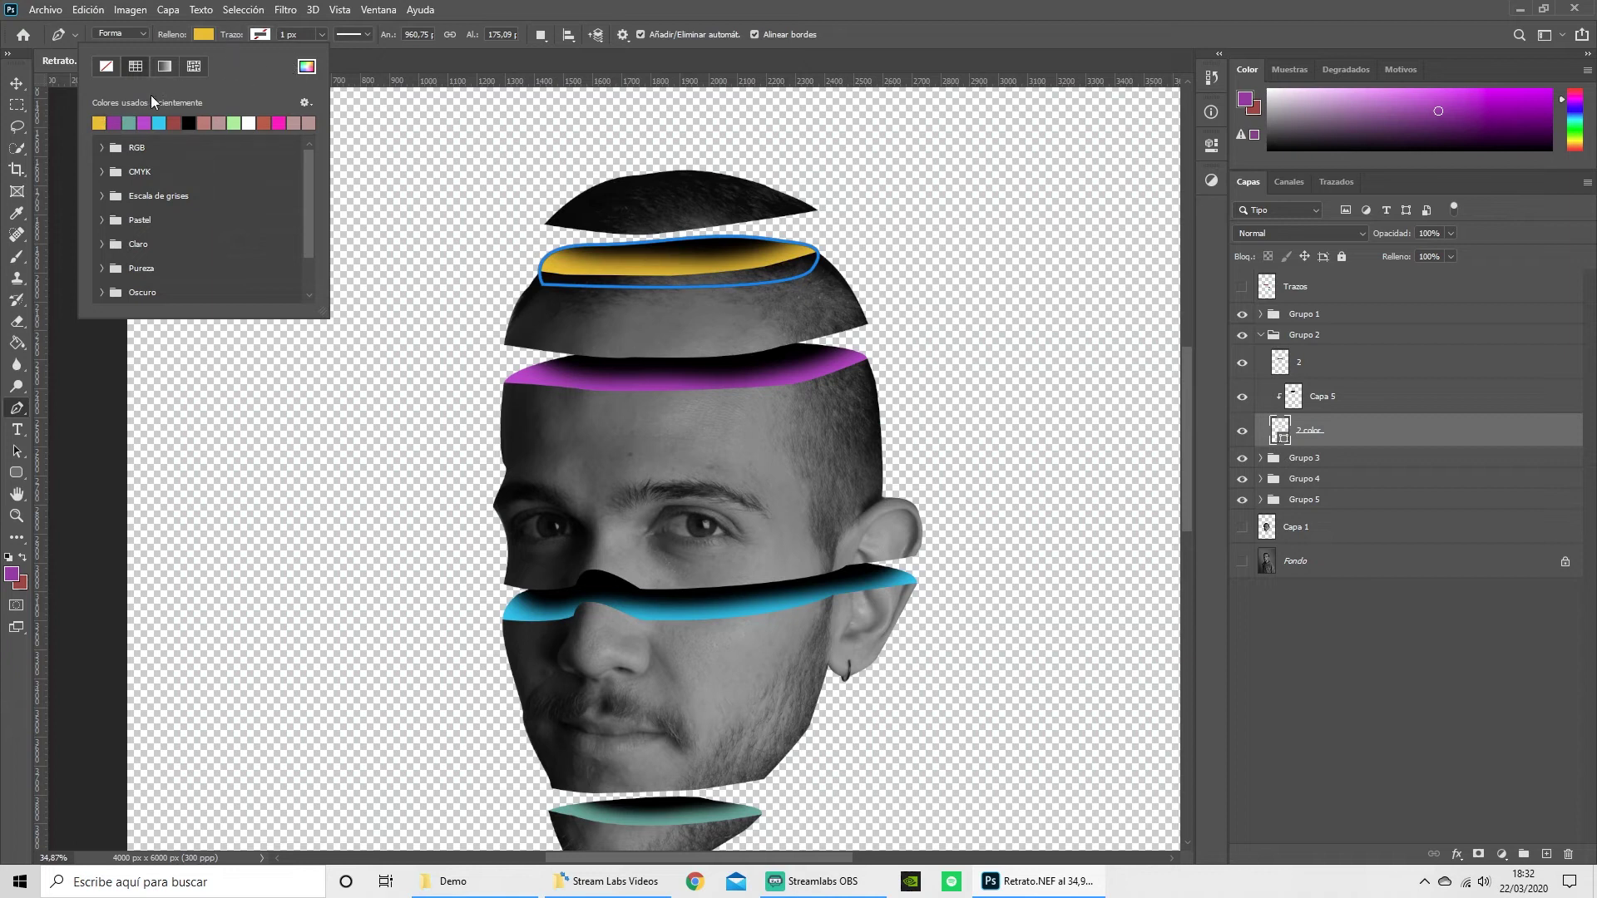
left_click(114, 122)
left_click(308, 66)
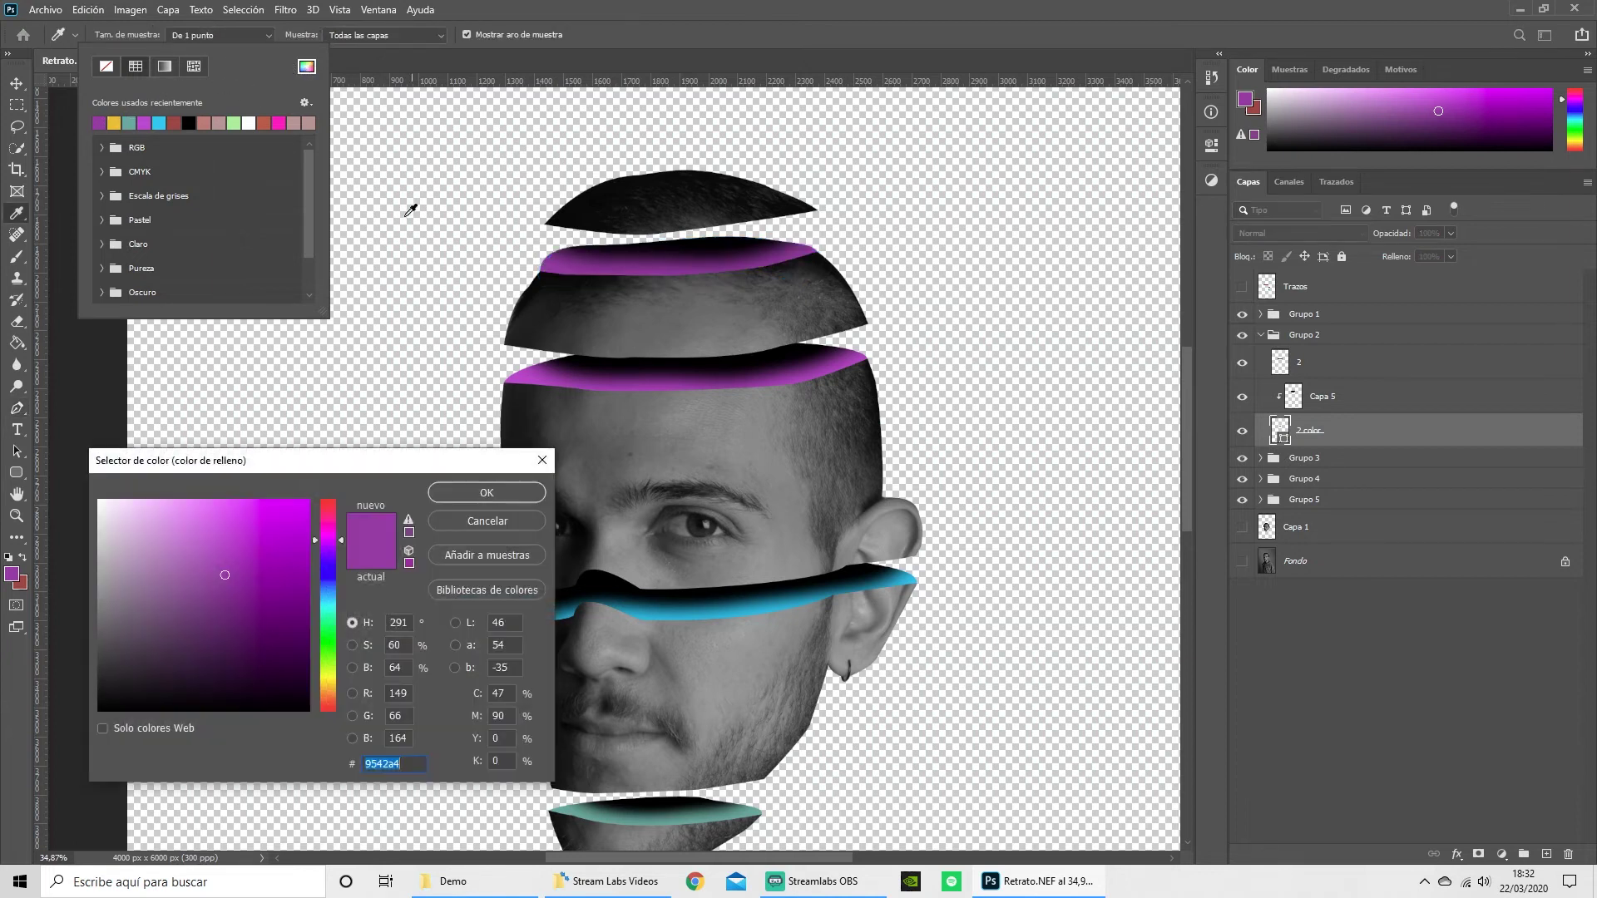
mouse_move(225, 574)
left_mouse_down()
mouse_move(122, 568)
mouse_move(157, 519)
mouse_move(211, 557)
left_mouse_up()
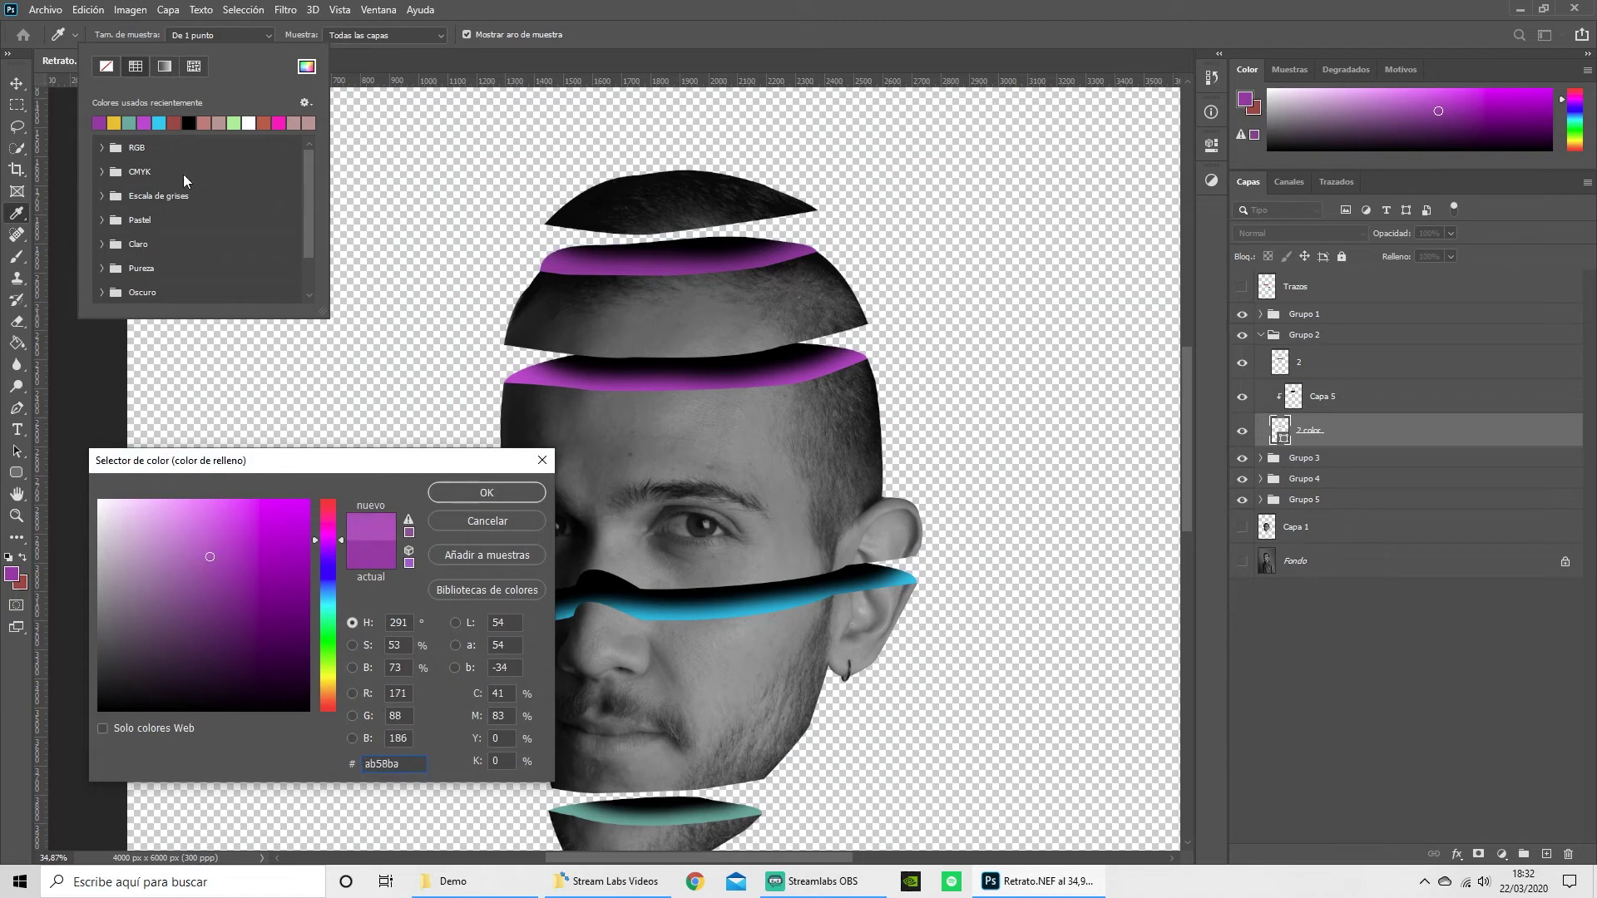
left_click(481, 493)
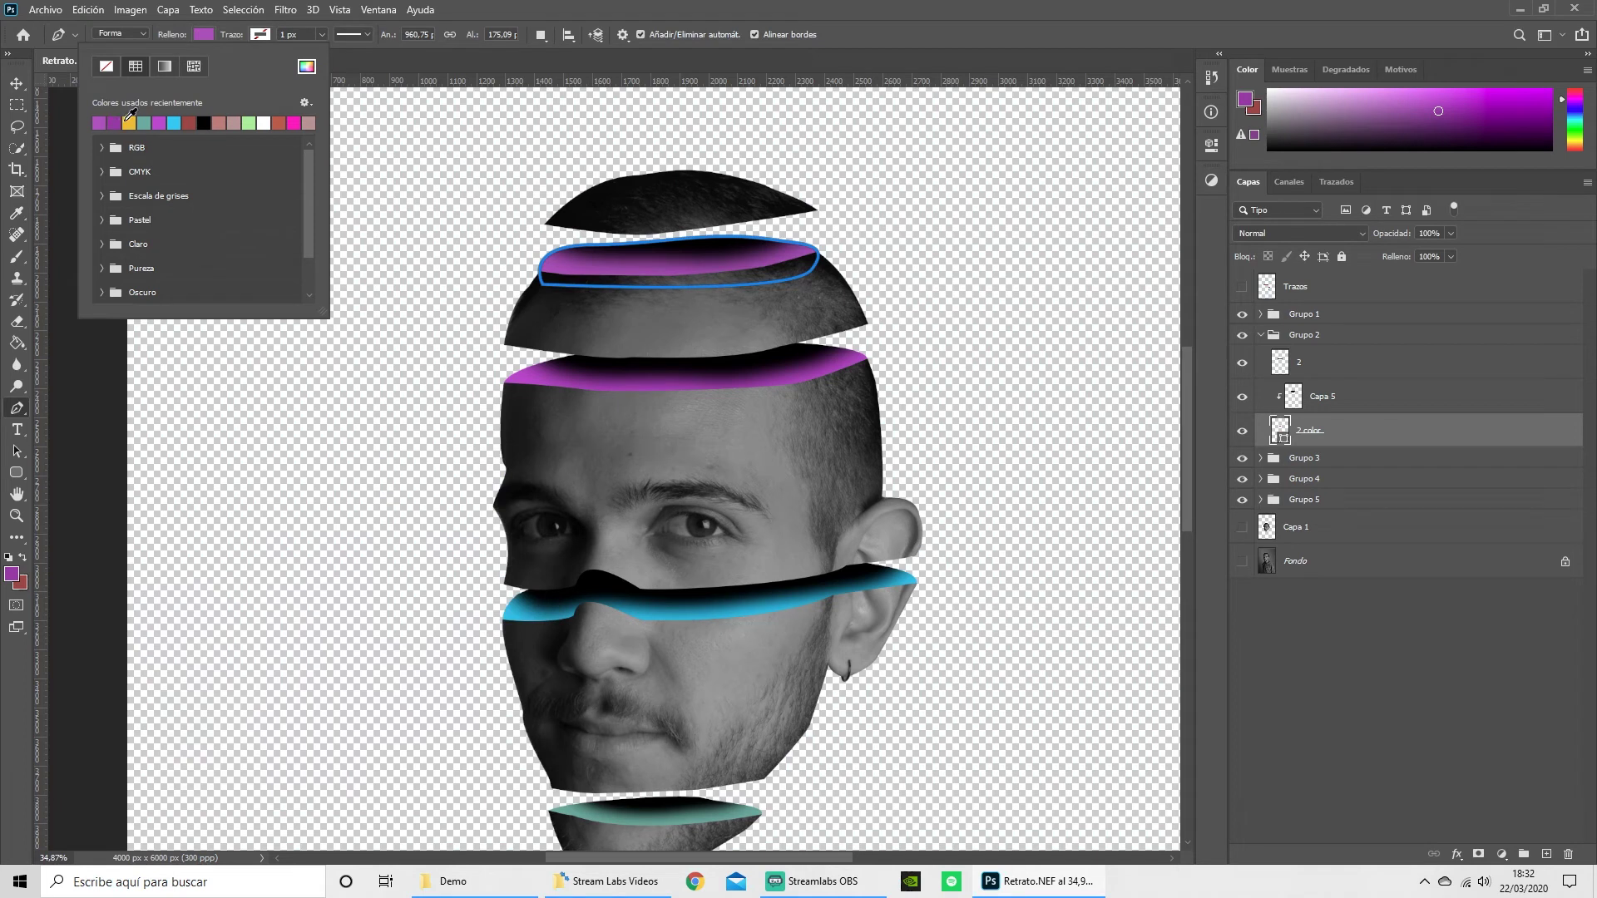
left_click(129, 122)
key("Escape")
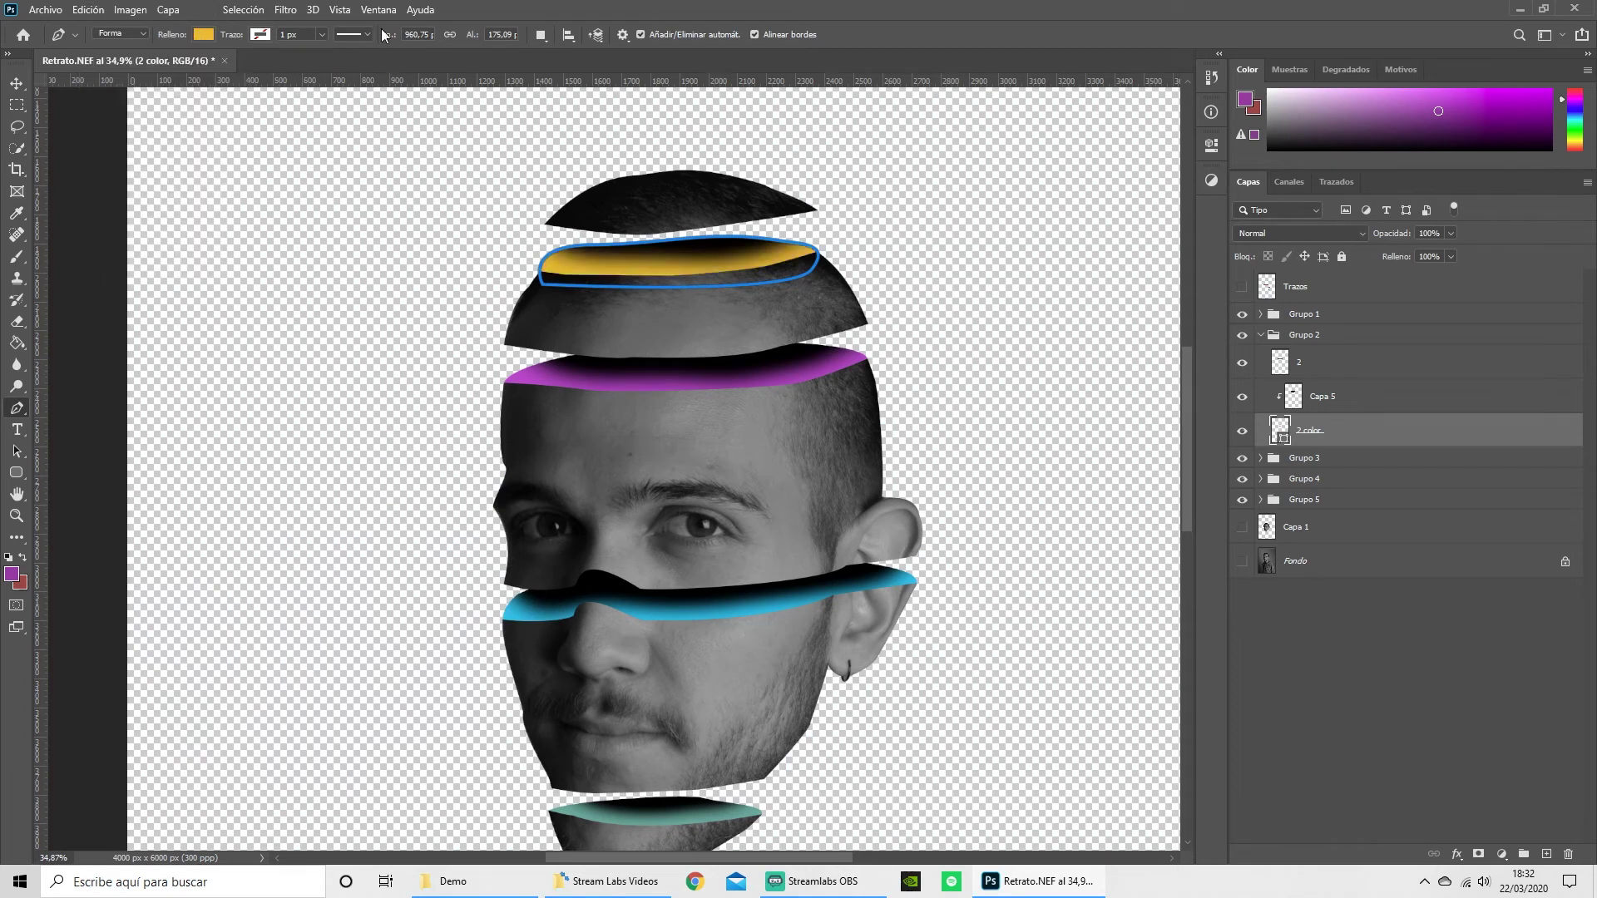
key("z")
left_click_drag(1081, 540, 1059, 527)
key("p")
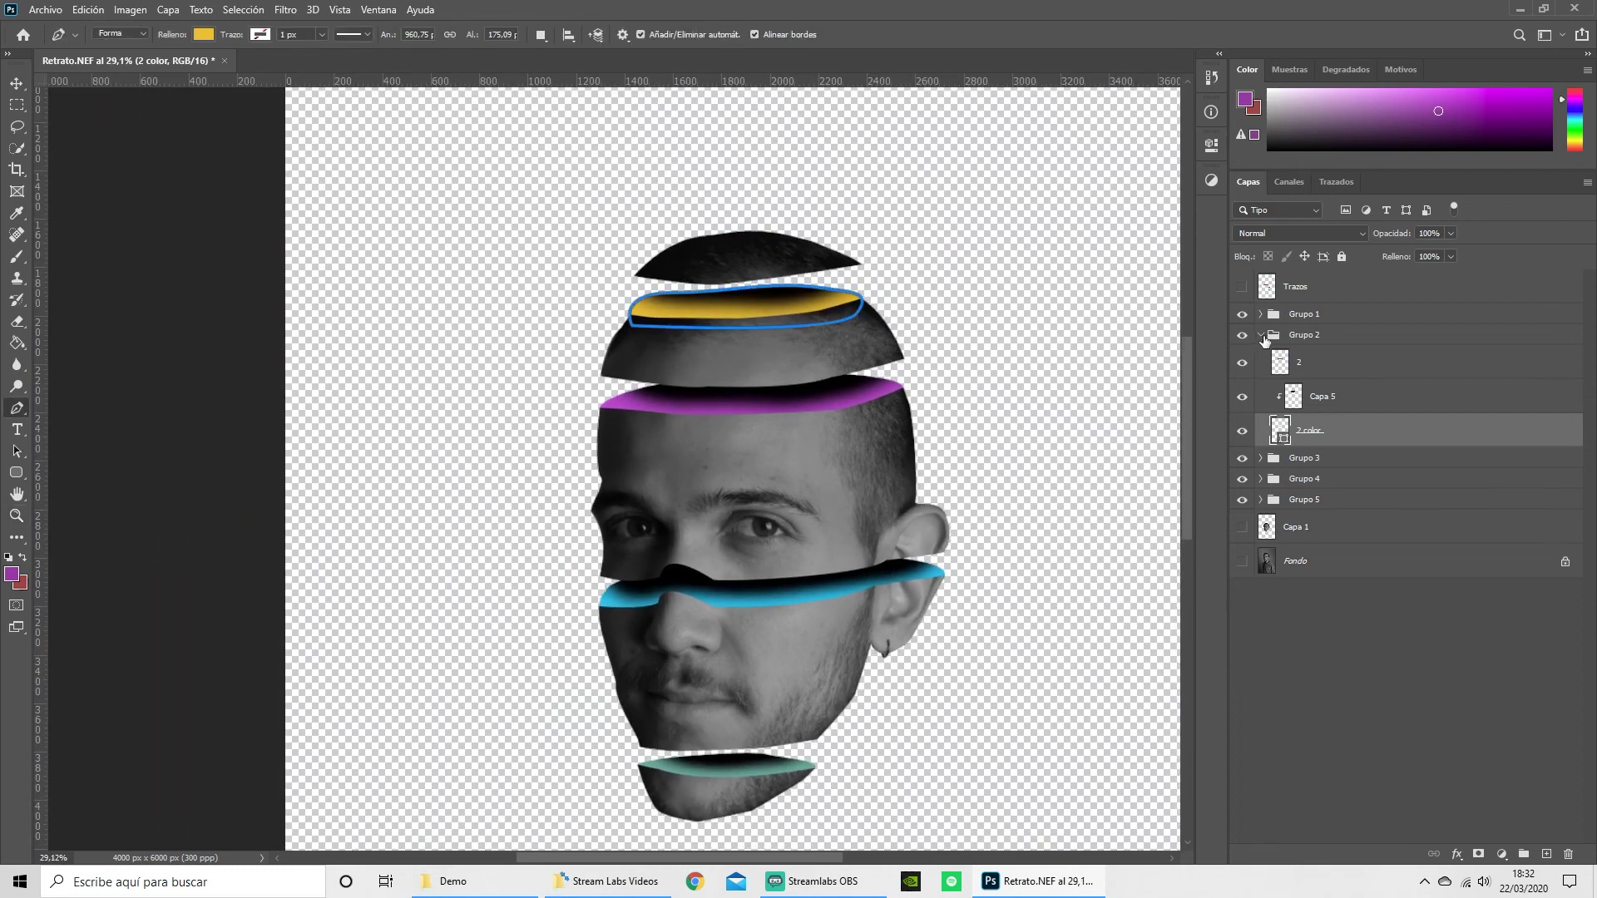
left_click(1262, 336)
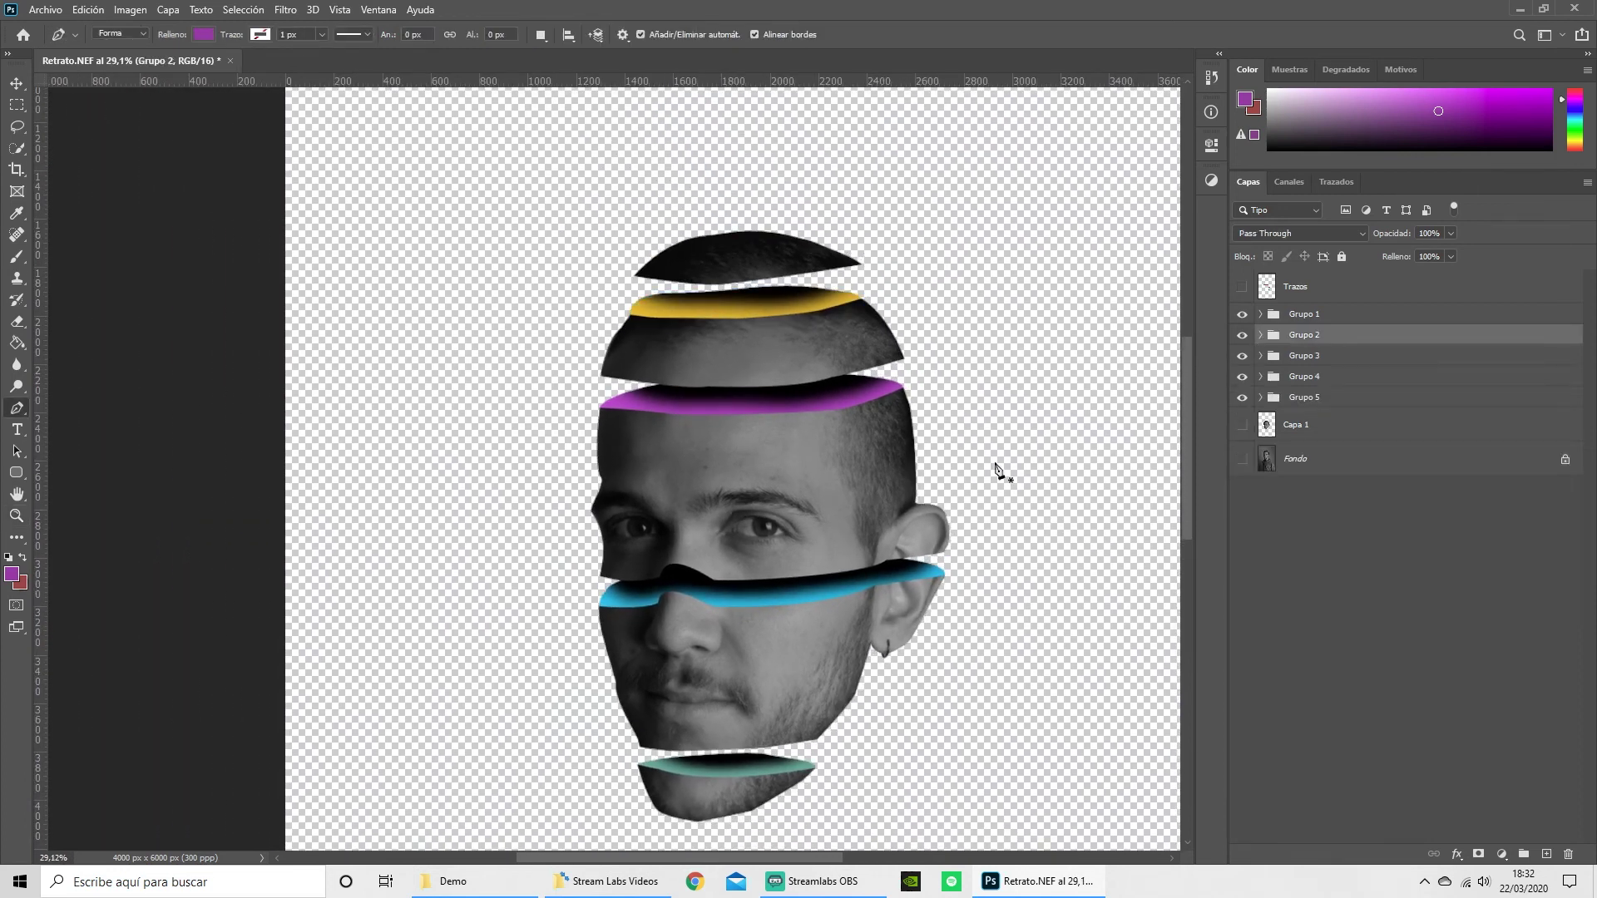
left_click_drag(997, 466, 882, 127)
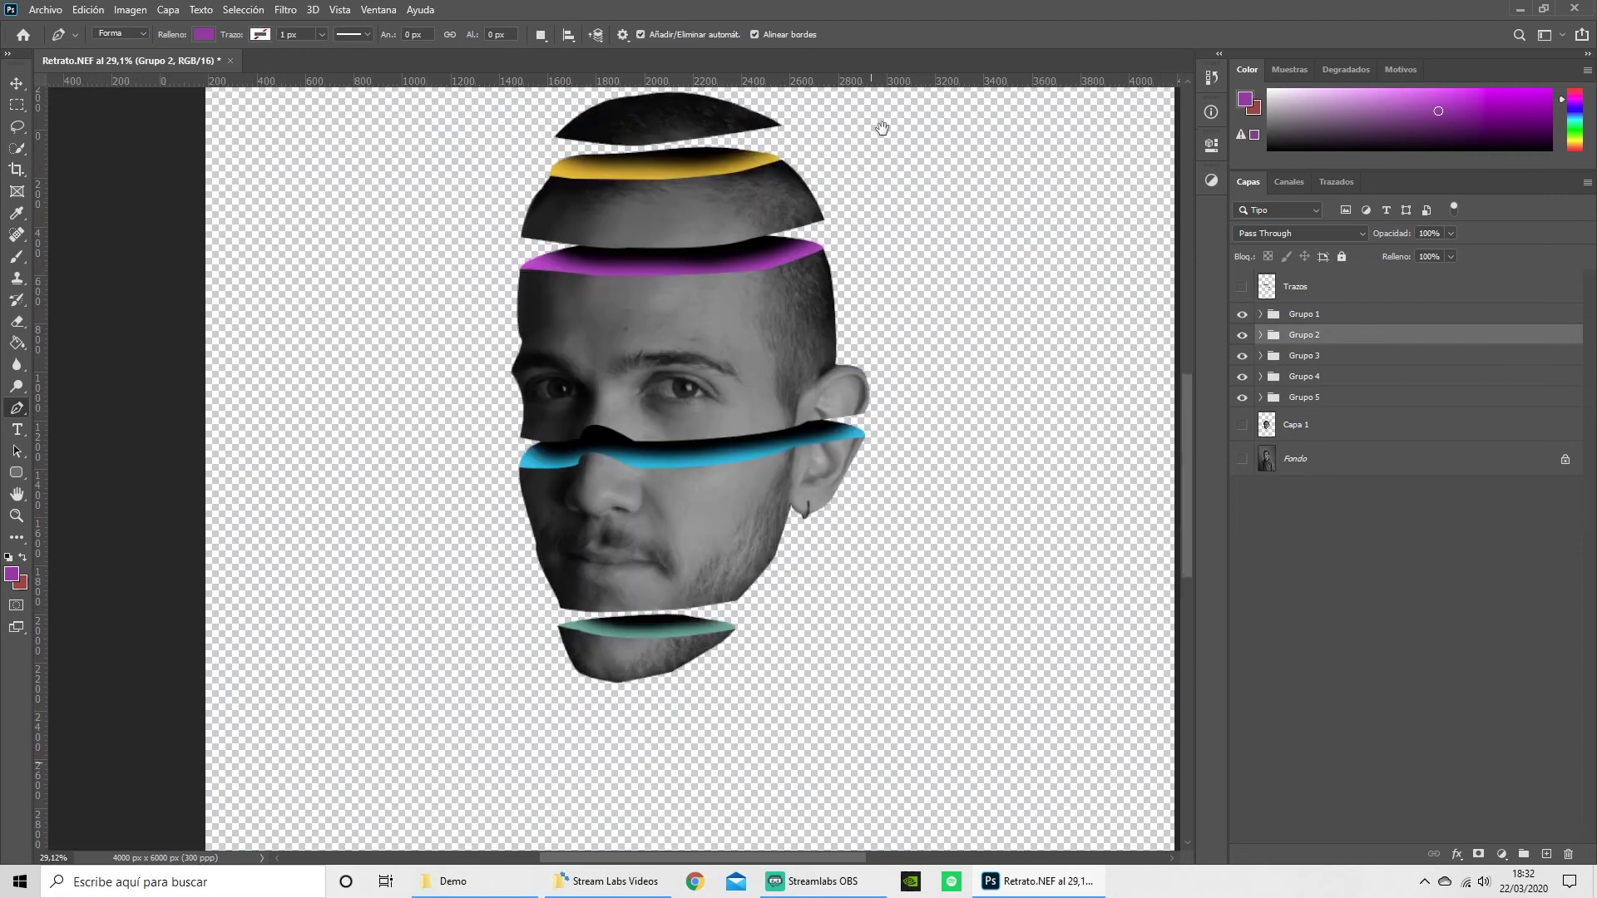
left_click_drag(912, 323, 902, 410)
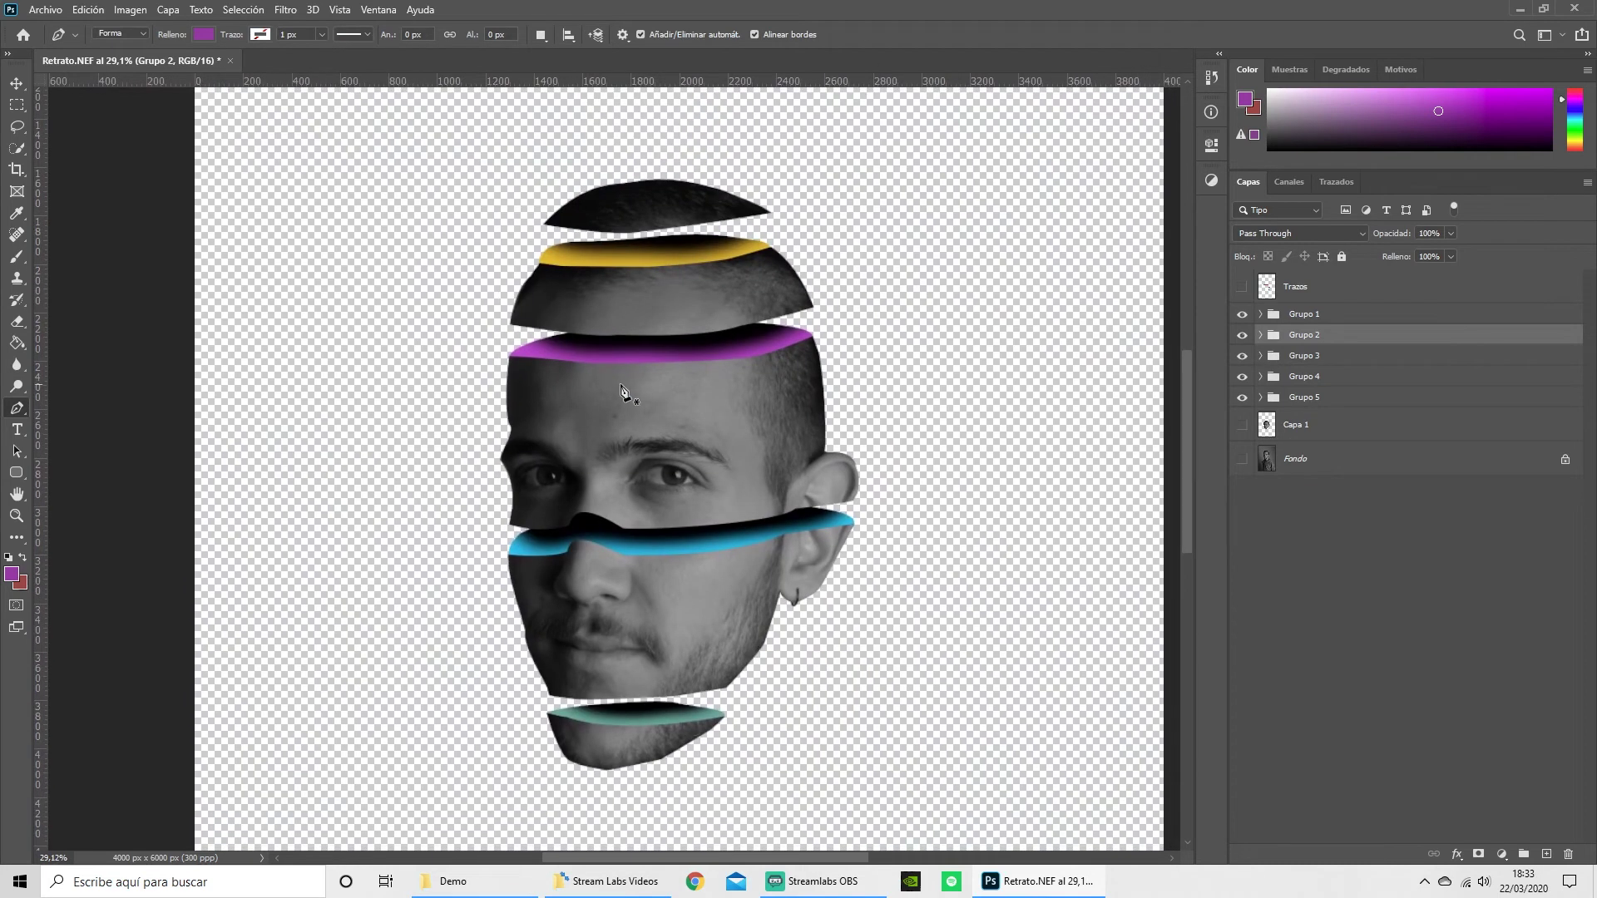
left_click(1294, 319)
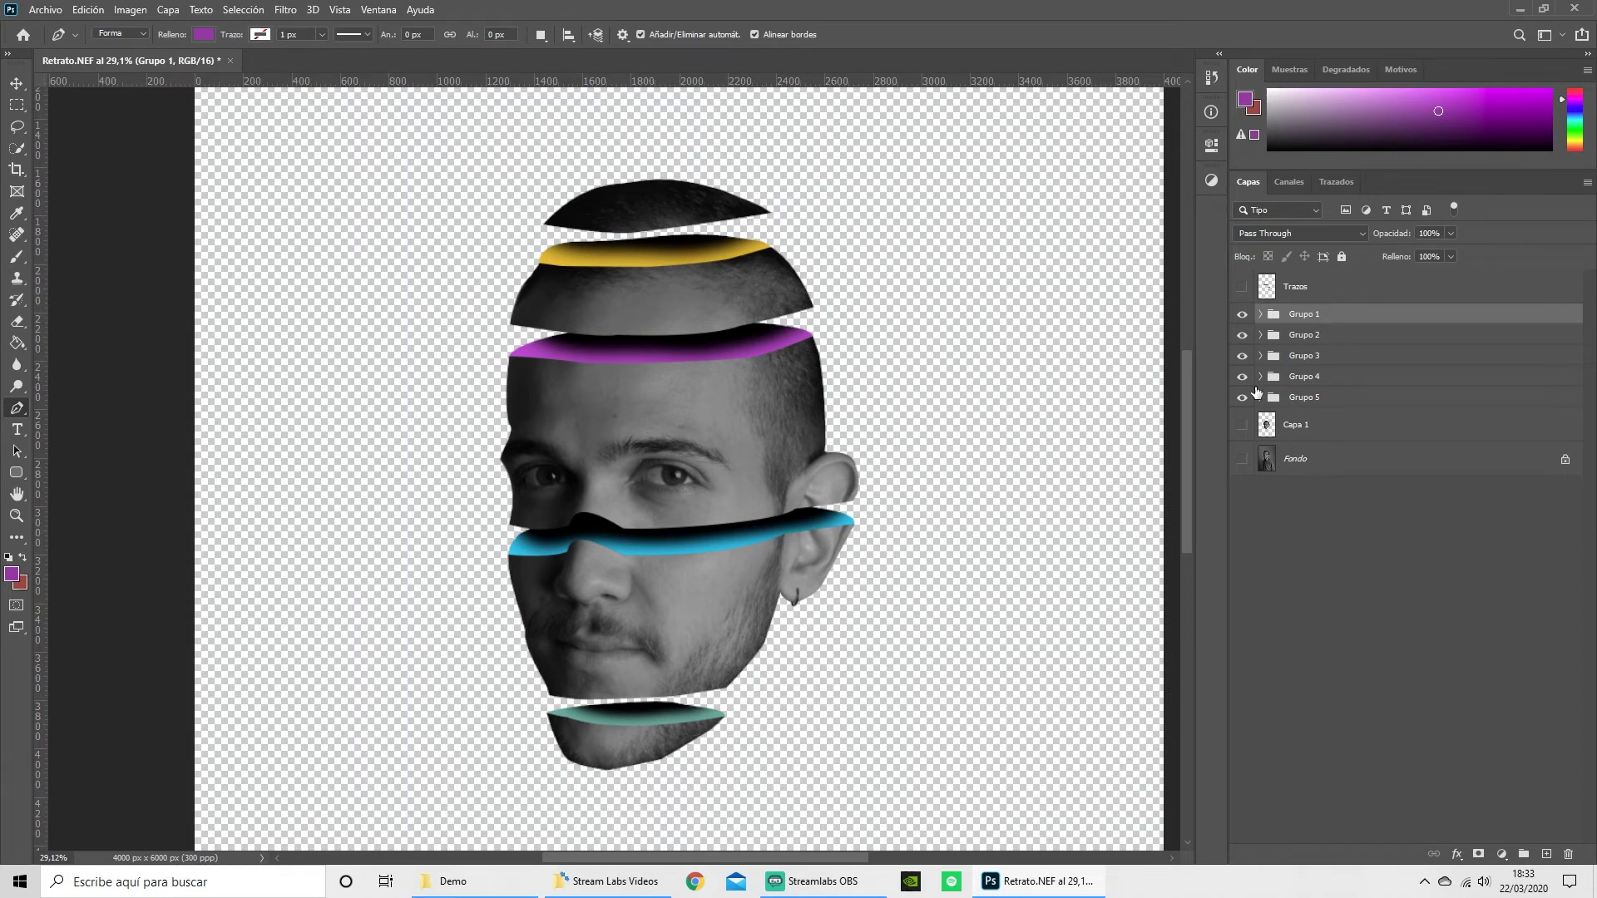
left_click(1320, 399)
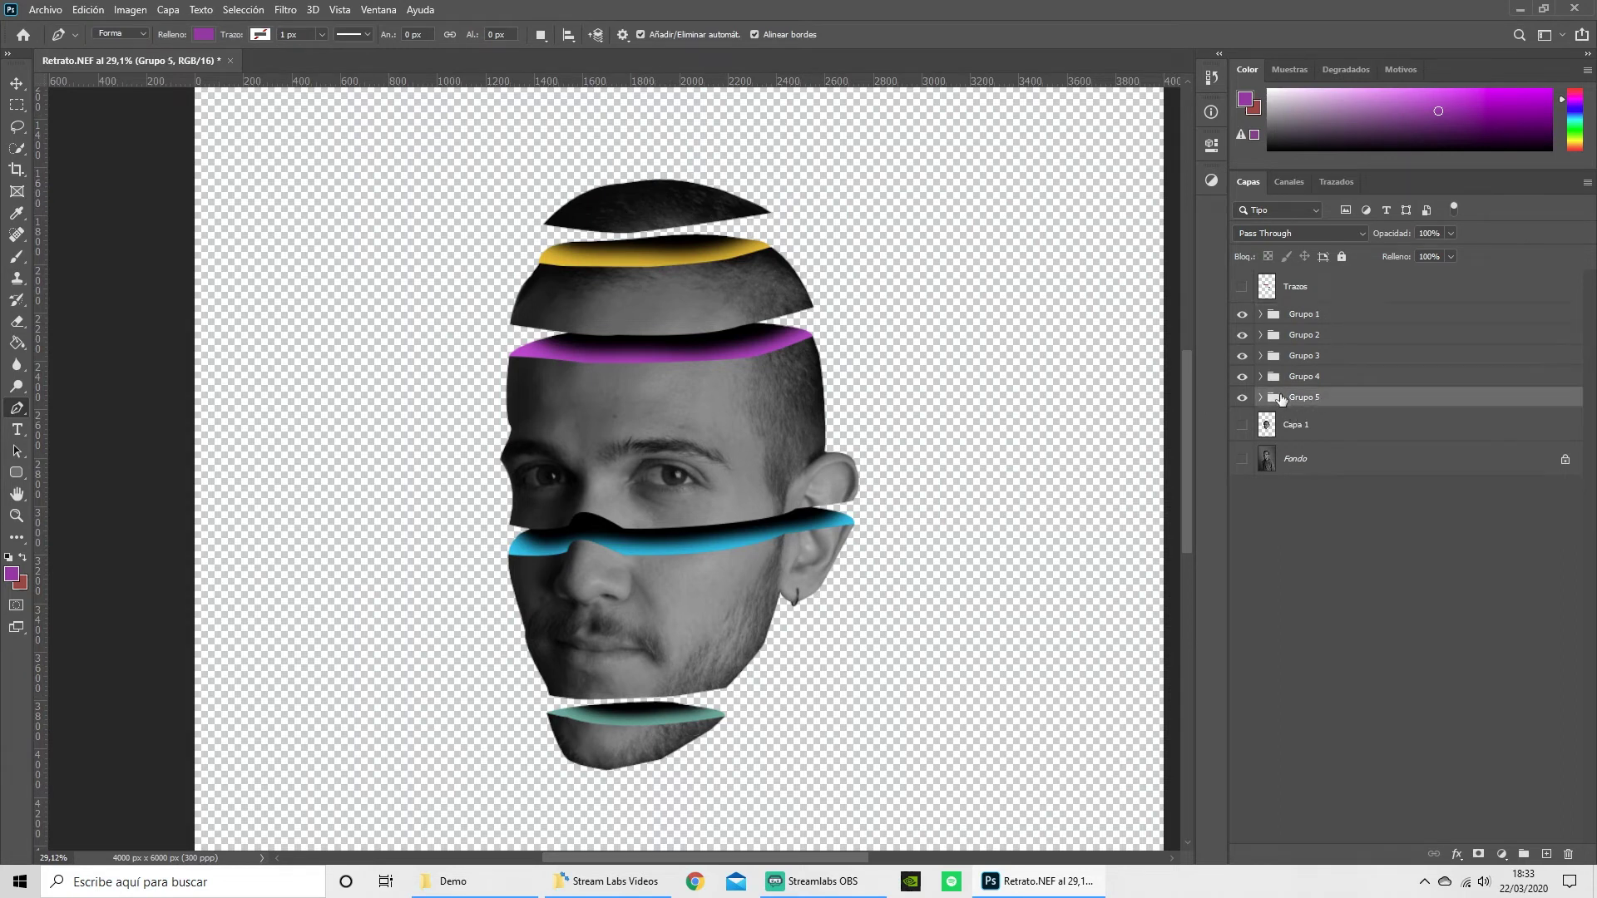
left_click(1315, 314)
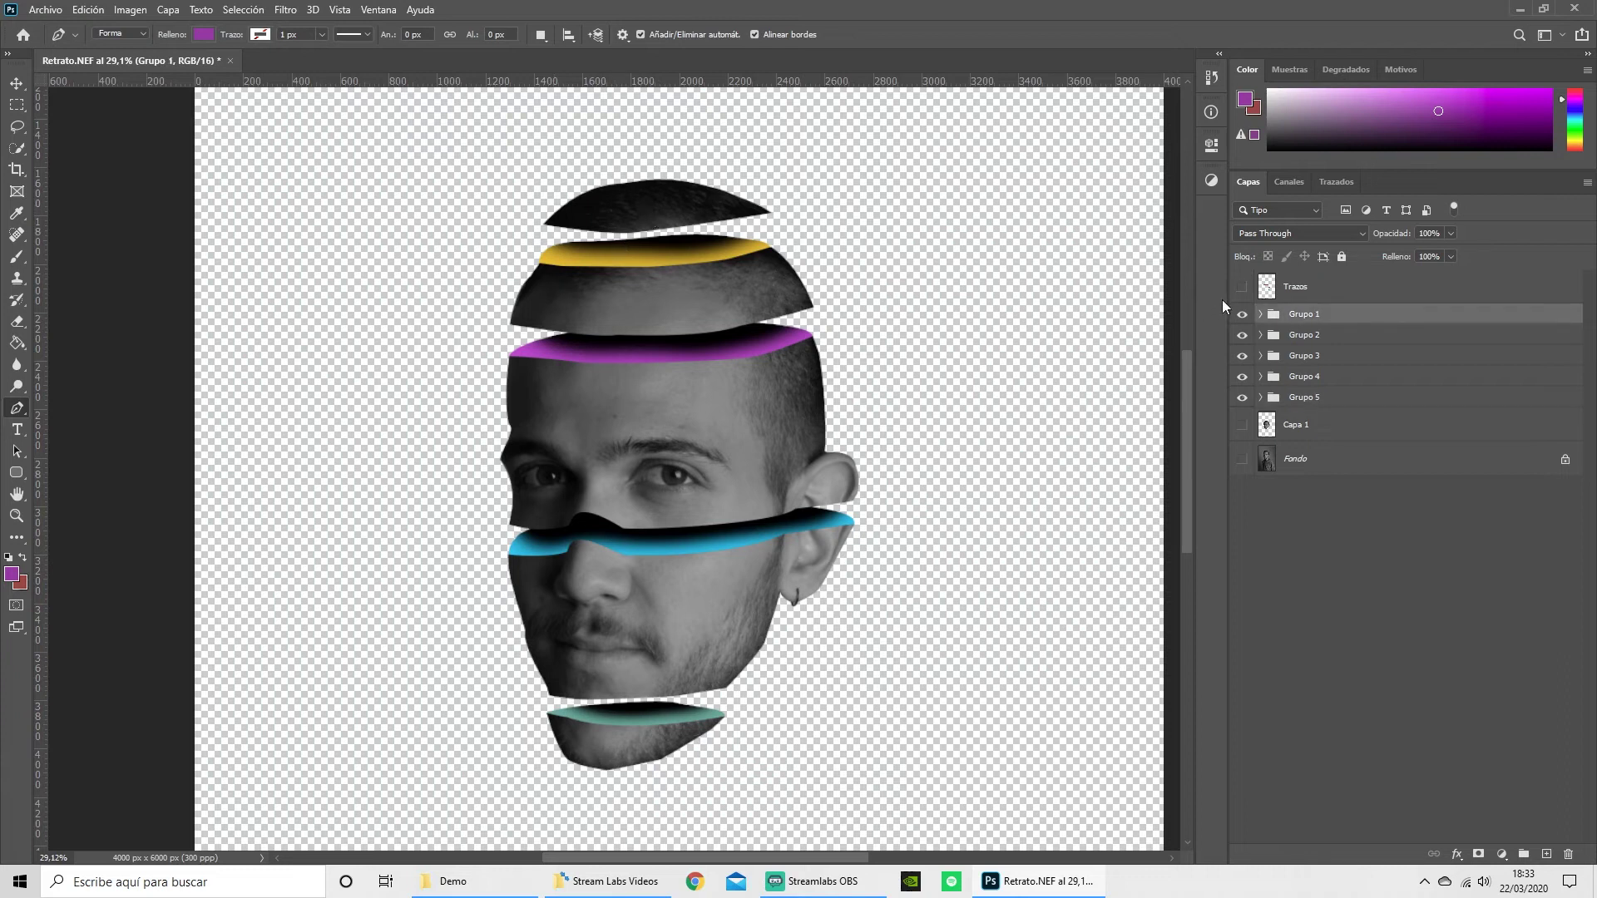
left_click_drag(656, 210, 630, 210)
left_click(721, 236)
Shift the top head slice (Grupo 1) sideways with the Move tool.
key("Escape")
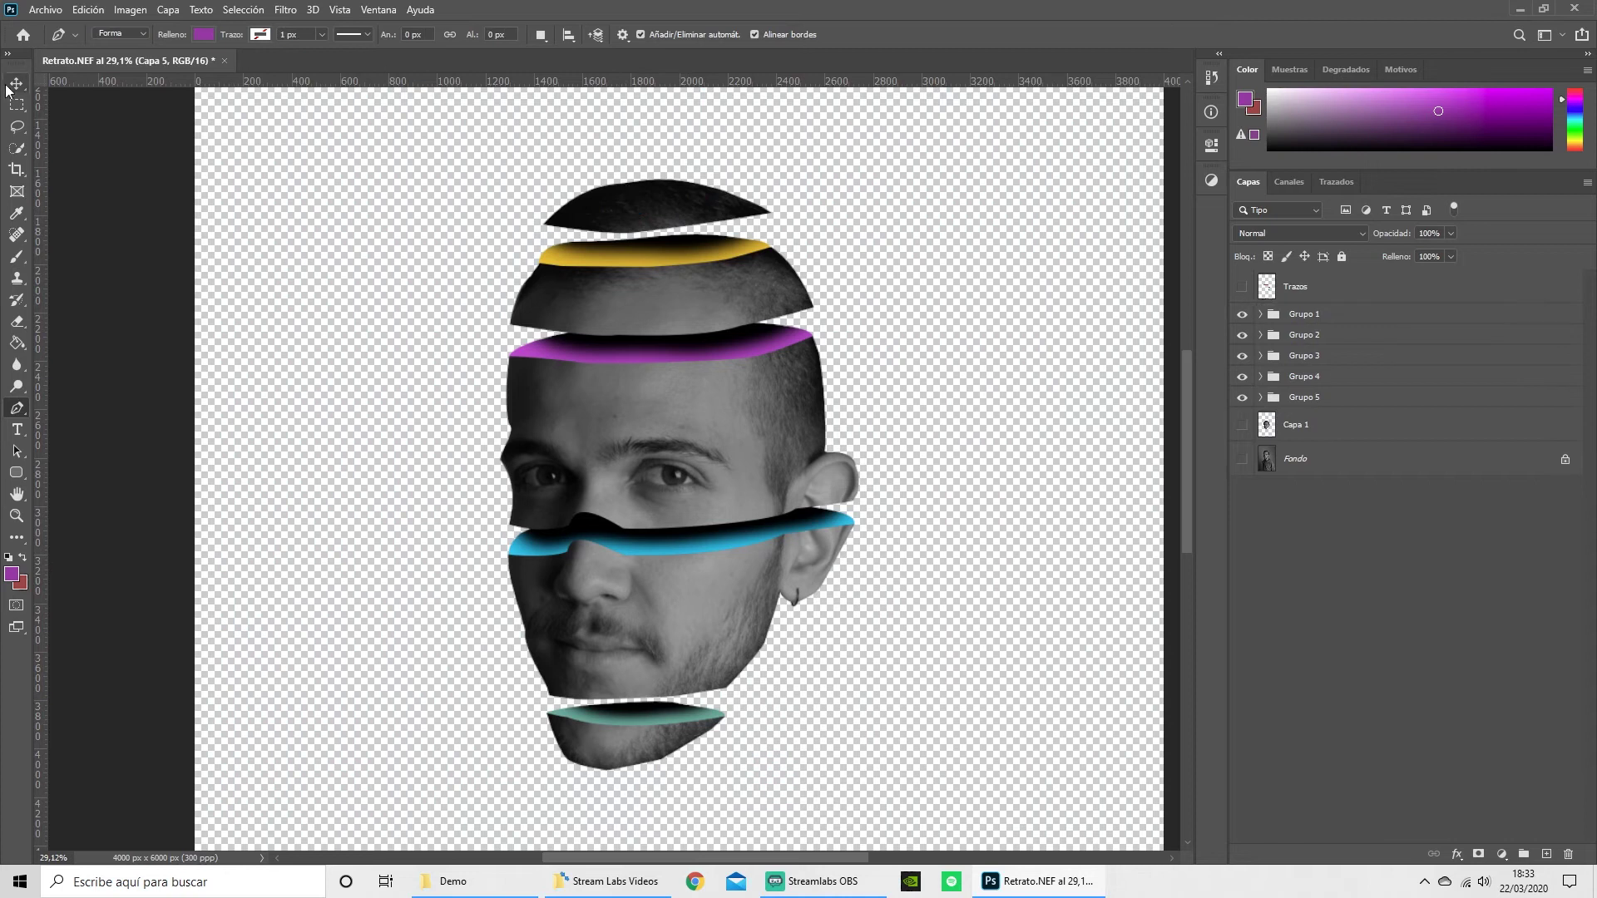
left_click(10, 86)
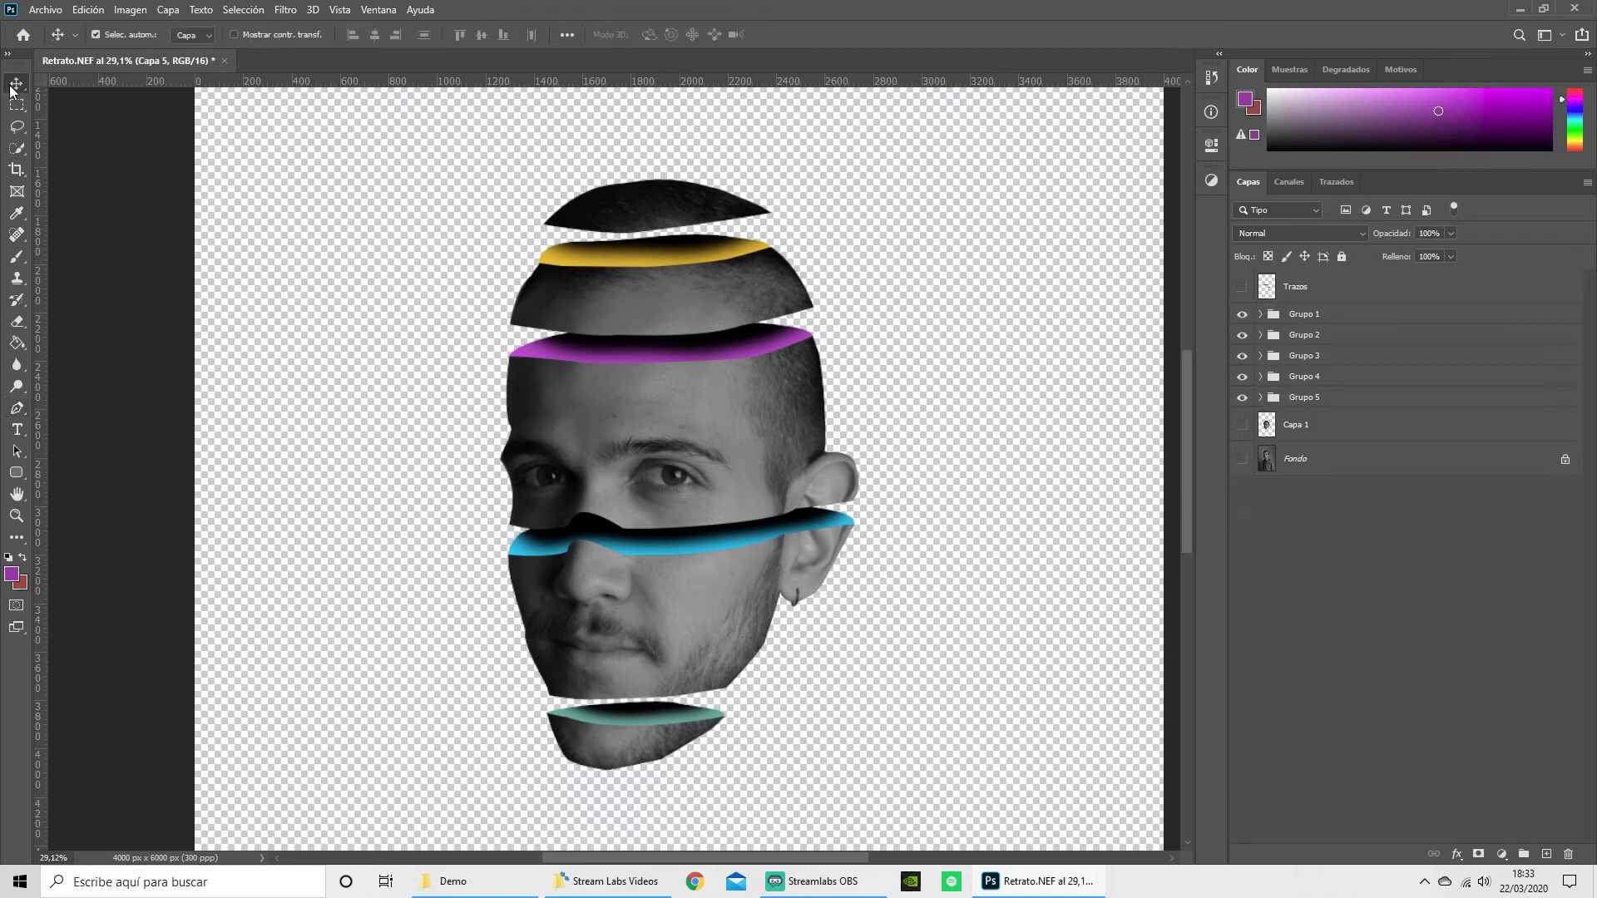
left_click(1317, 315)
mouse_move(629, 211)
left_mouse_down()
mouse_move(601, 219)
mouse_move(721, 217)
left_mouse_up()
left_click(1262, 315)
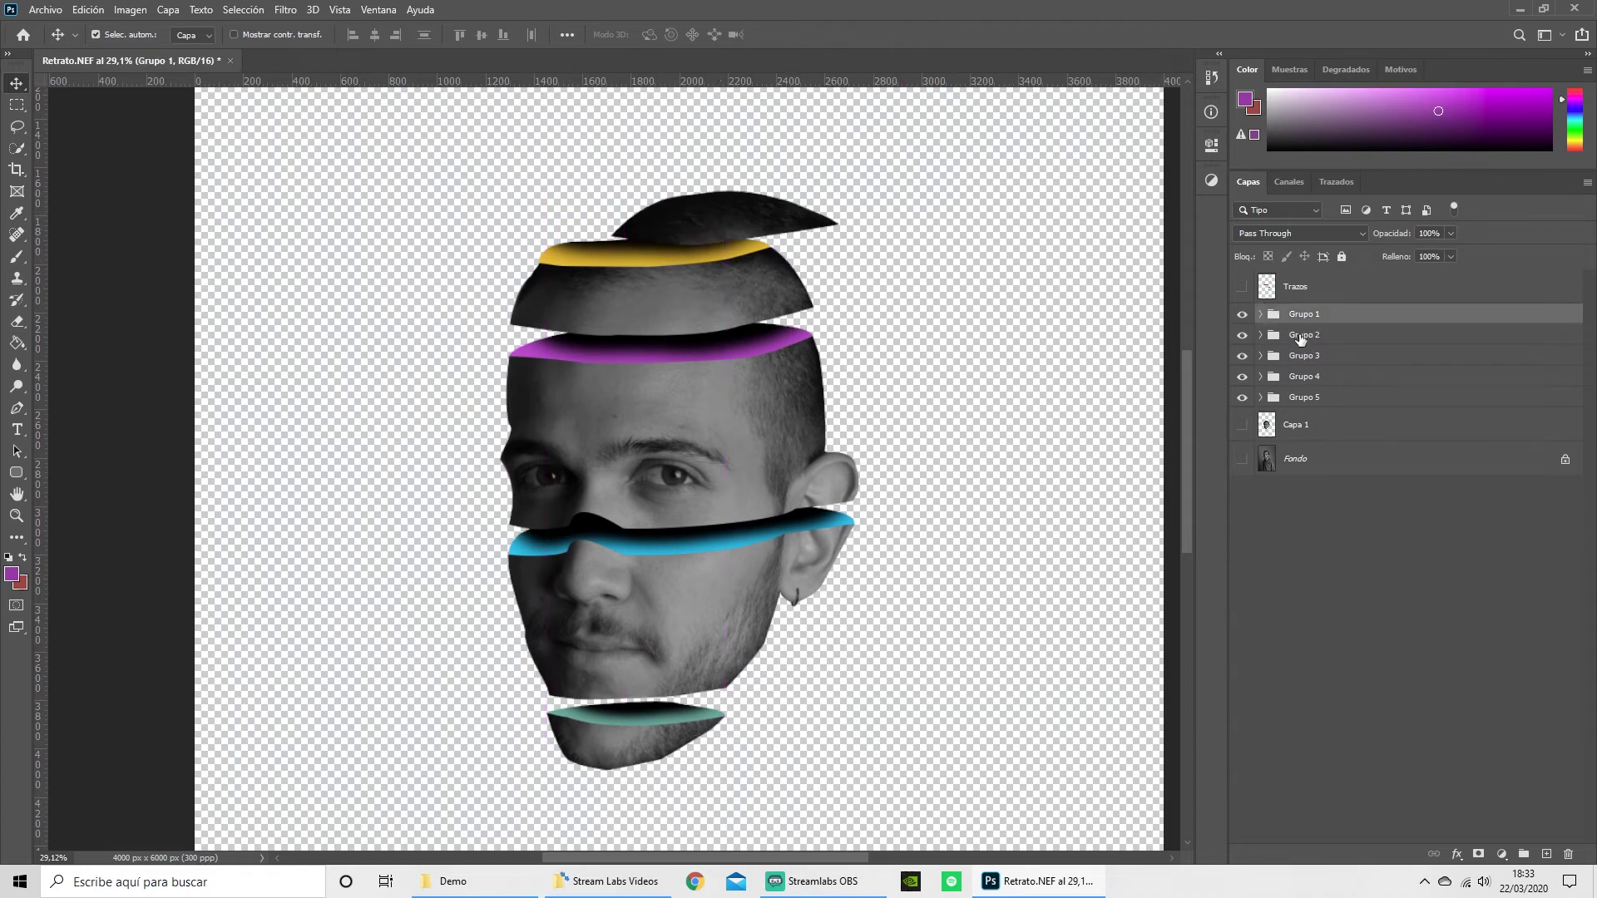
Offset the second slice with its yellow face, and shift the lower slices out of line.
left_click_drag(681, 293, 656, 303)
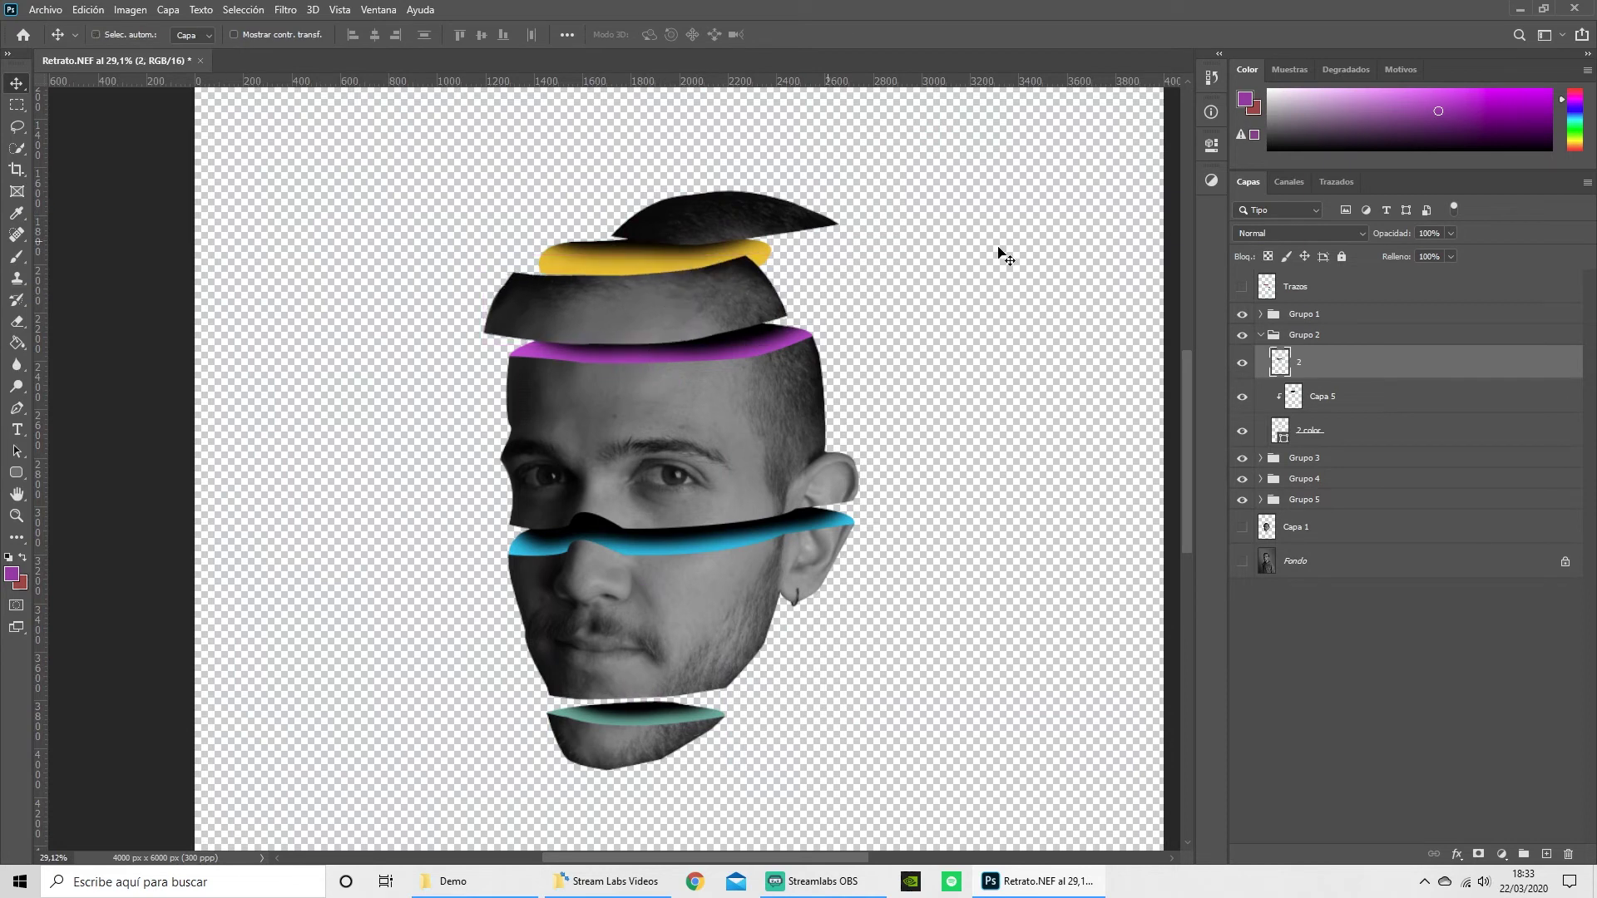
key("ctrl+z")
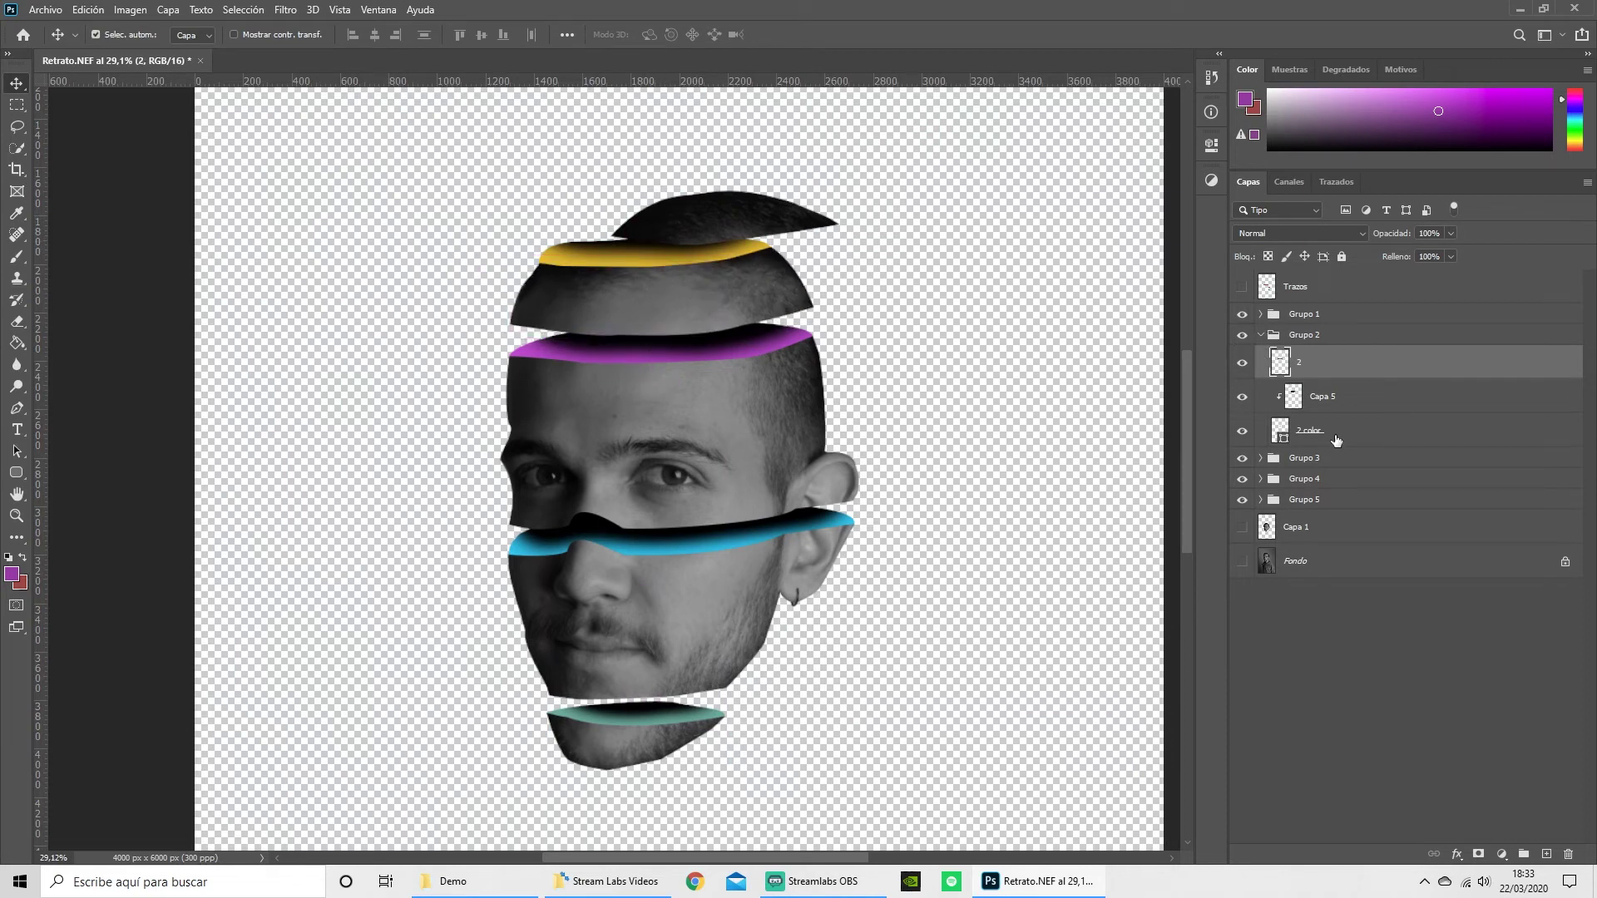
left_click(1350, 433, "shift")
mouse_move(695, 299)
left_mouse_down()
mouse_move(662, 298)
mouse_move(787, 301)
left_mouse_up()
left_click_drag(628, 749, 646, 732)
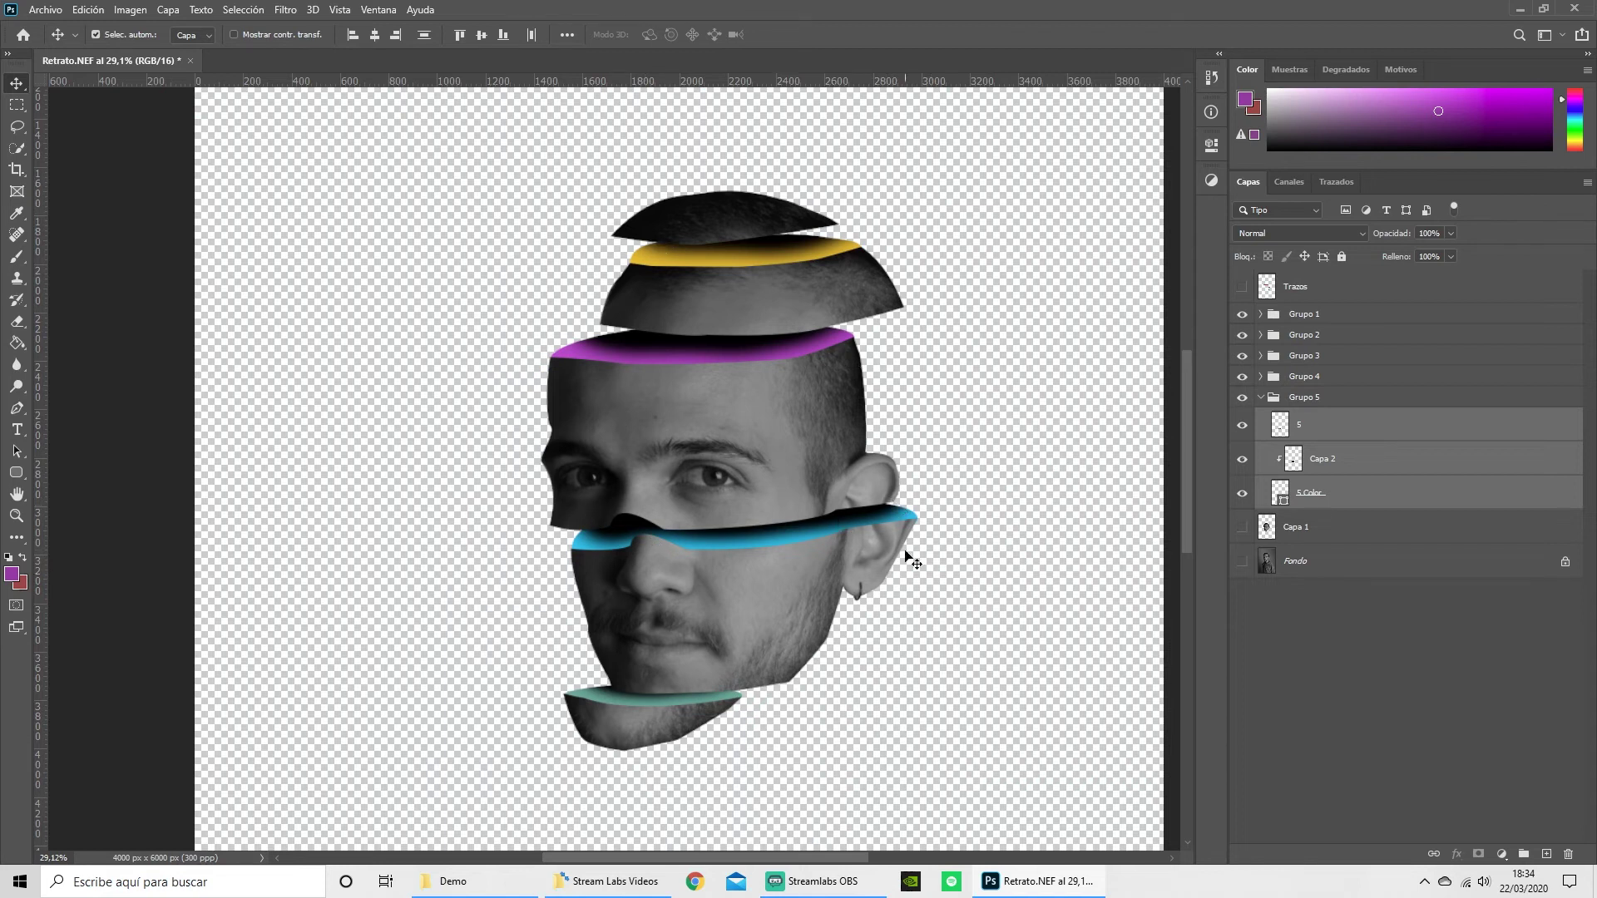
Collapse Grupo 5, select Grupo 1 and zoom out to see the whole tall canvas.
left_click(1261, 398)
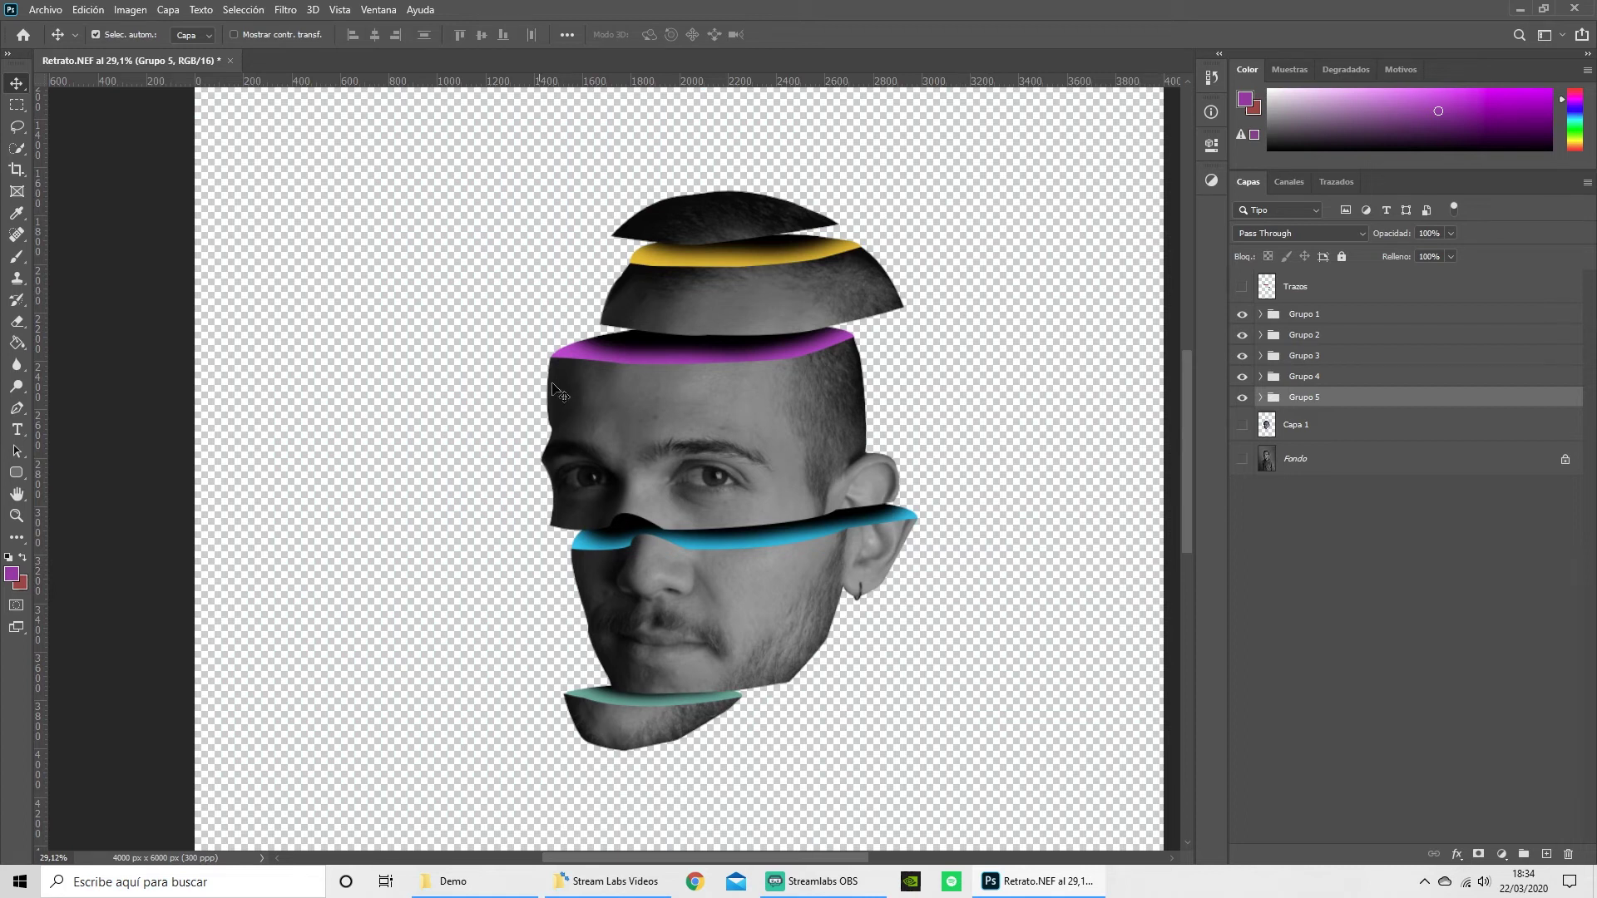
left_click(1320, 317)
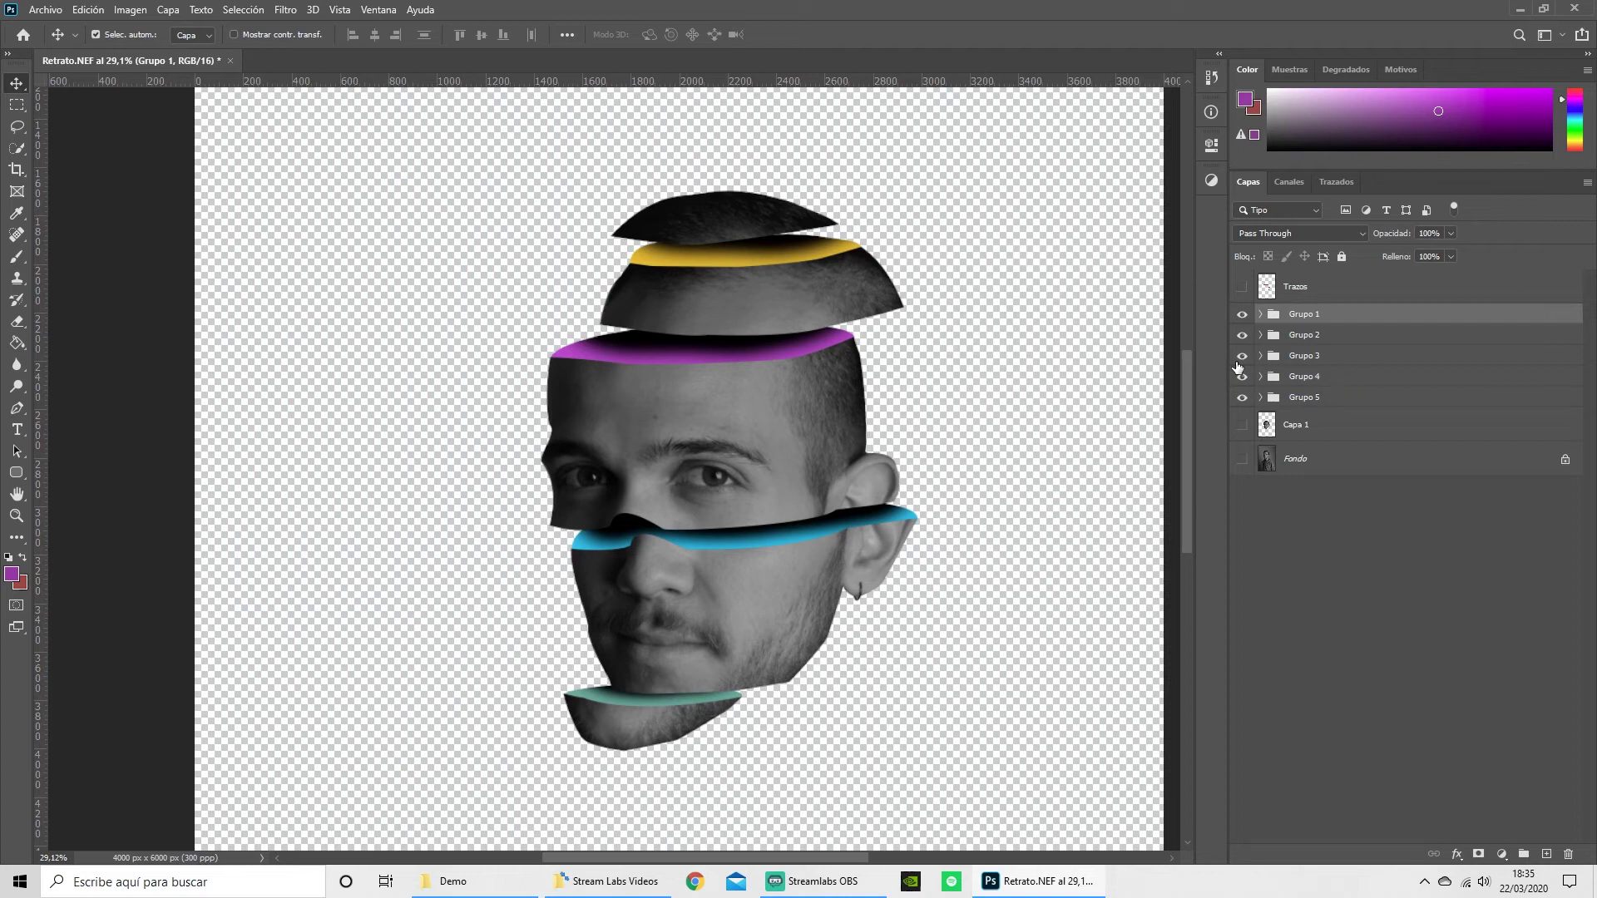
key("z")
left_click_drag(1005, 474, 973, 468)
Crop the canvas to a 1:1 (Cuadrado) 4000 × 4000 px square centred on the sliced head.
left_click(17, 169)
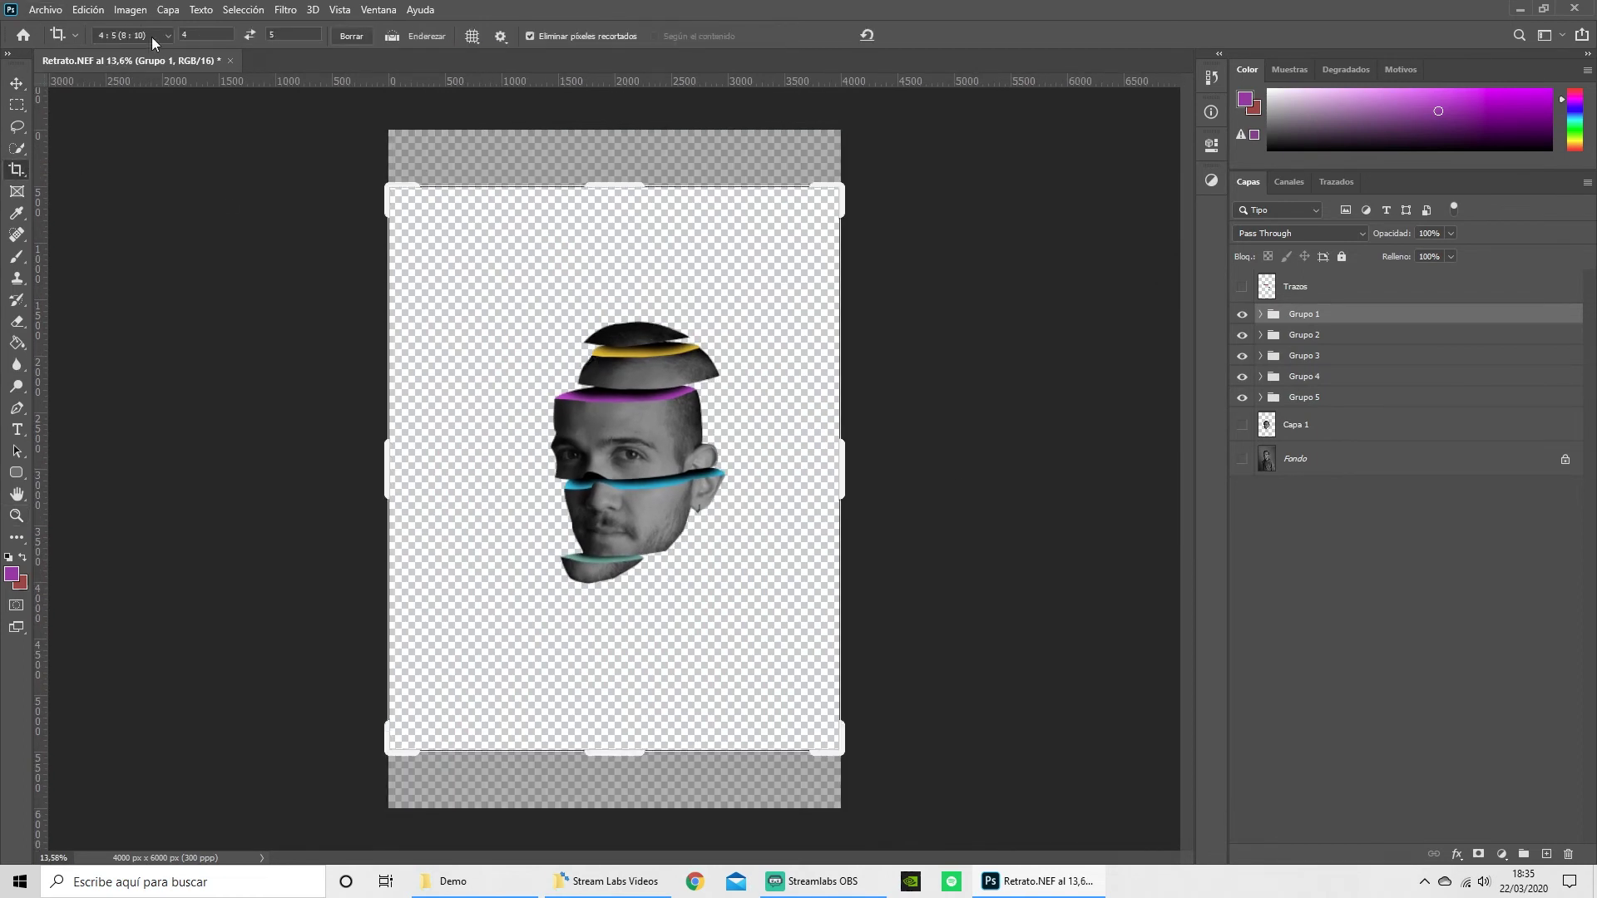
left_click(160, 38)
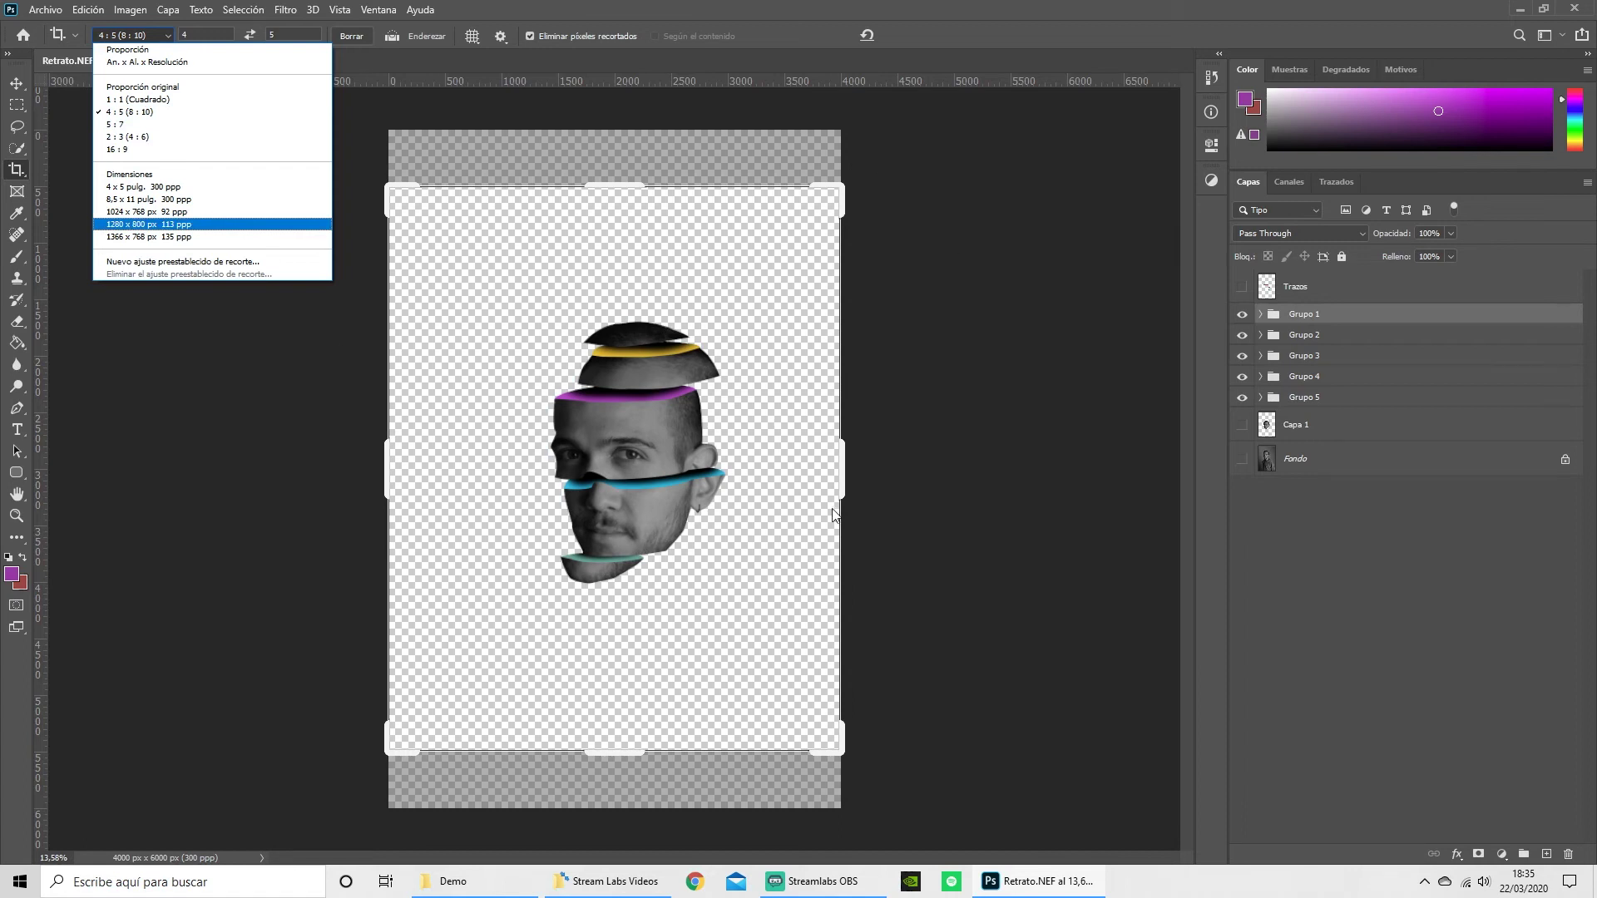
left_click(137, 99)
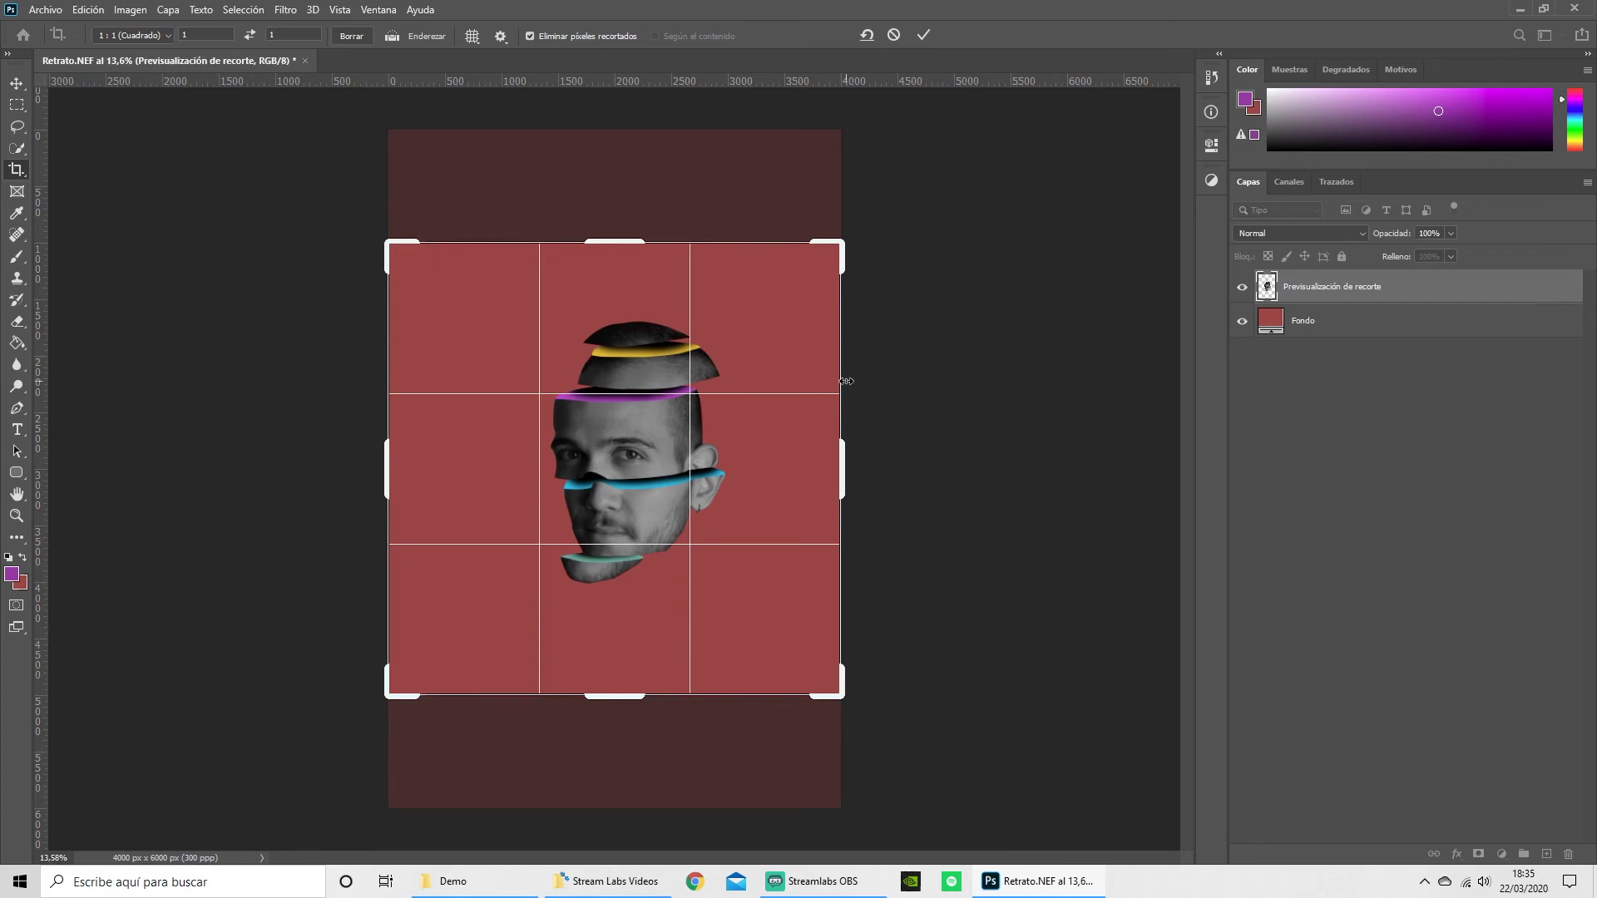
left_click_drag(638, 450, 926, 377)
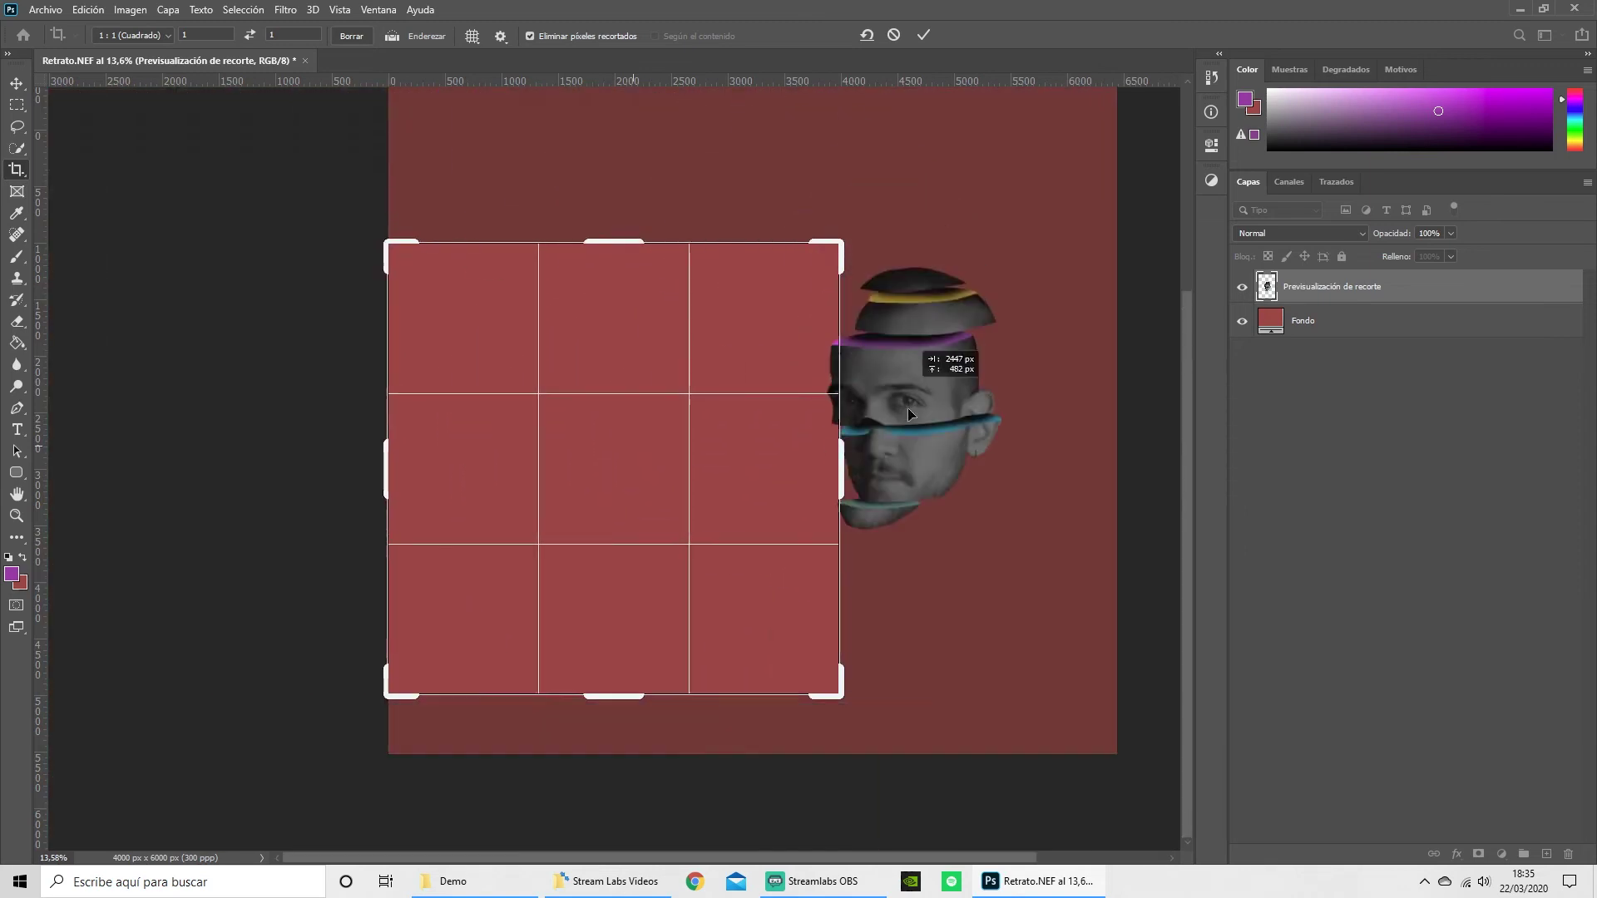
mouse_move(926, 377)
left_mouse_down()
mouse_move(586, 385)
mouse_move(612, 470)
left_mouse_up()
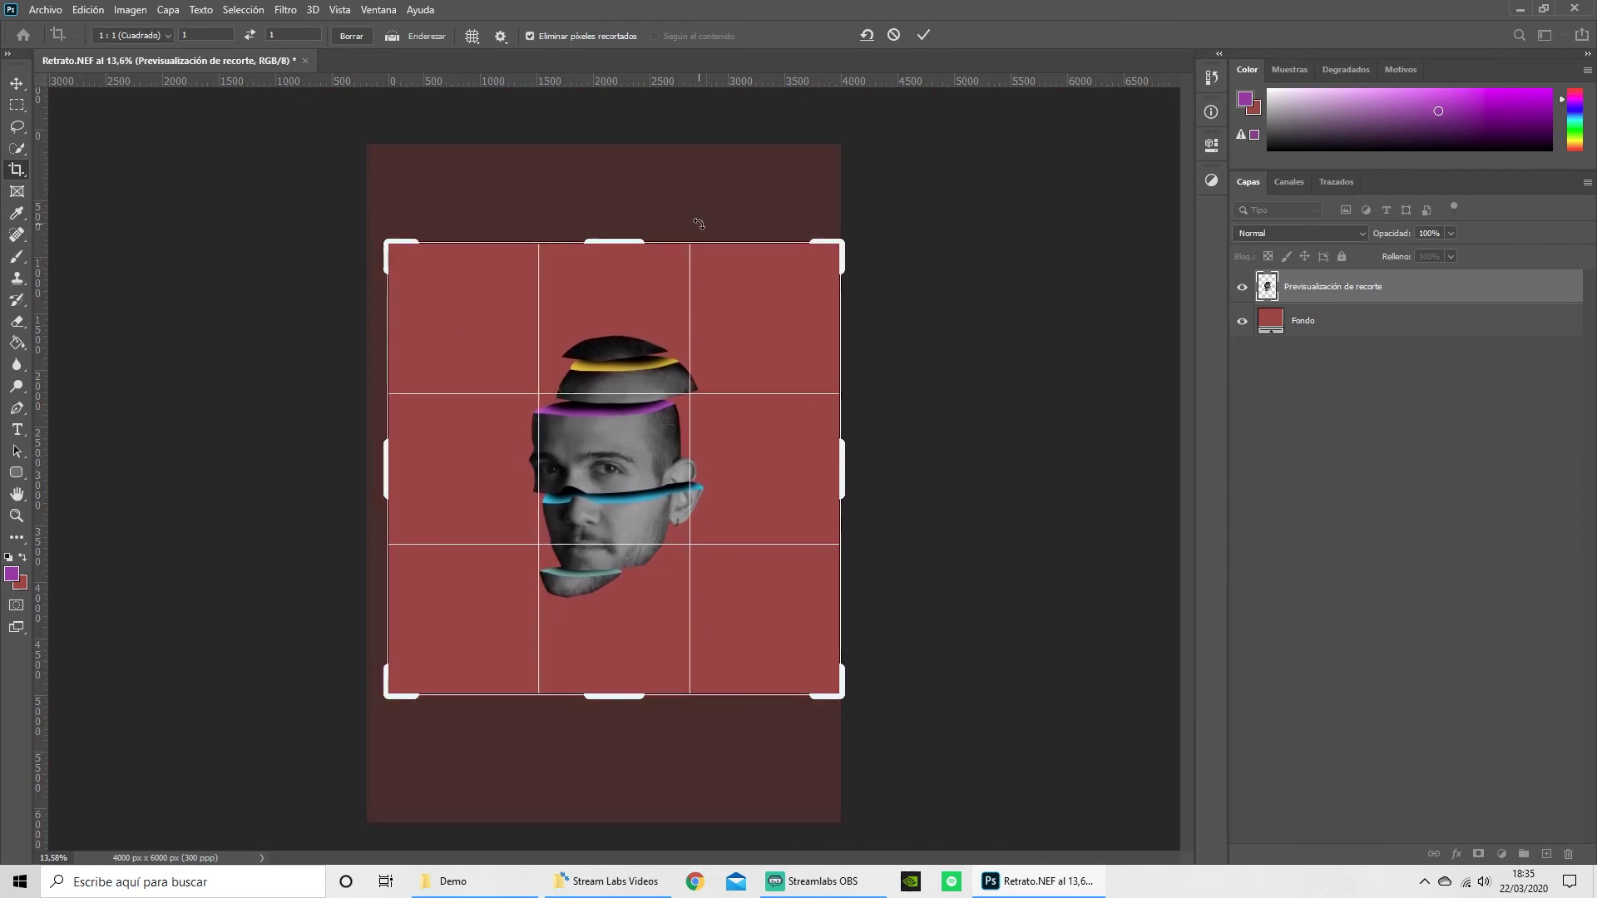
left_click(925, 34)
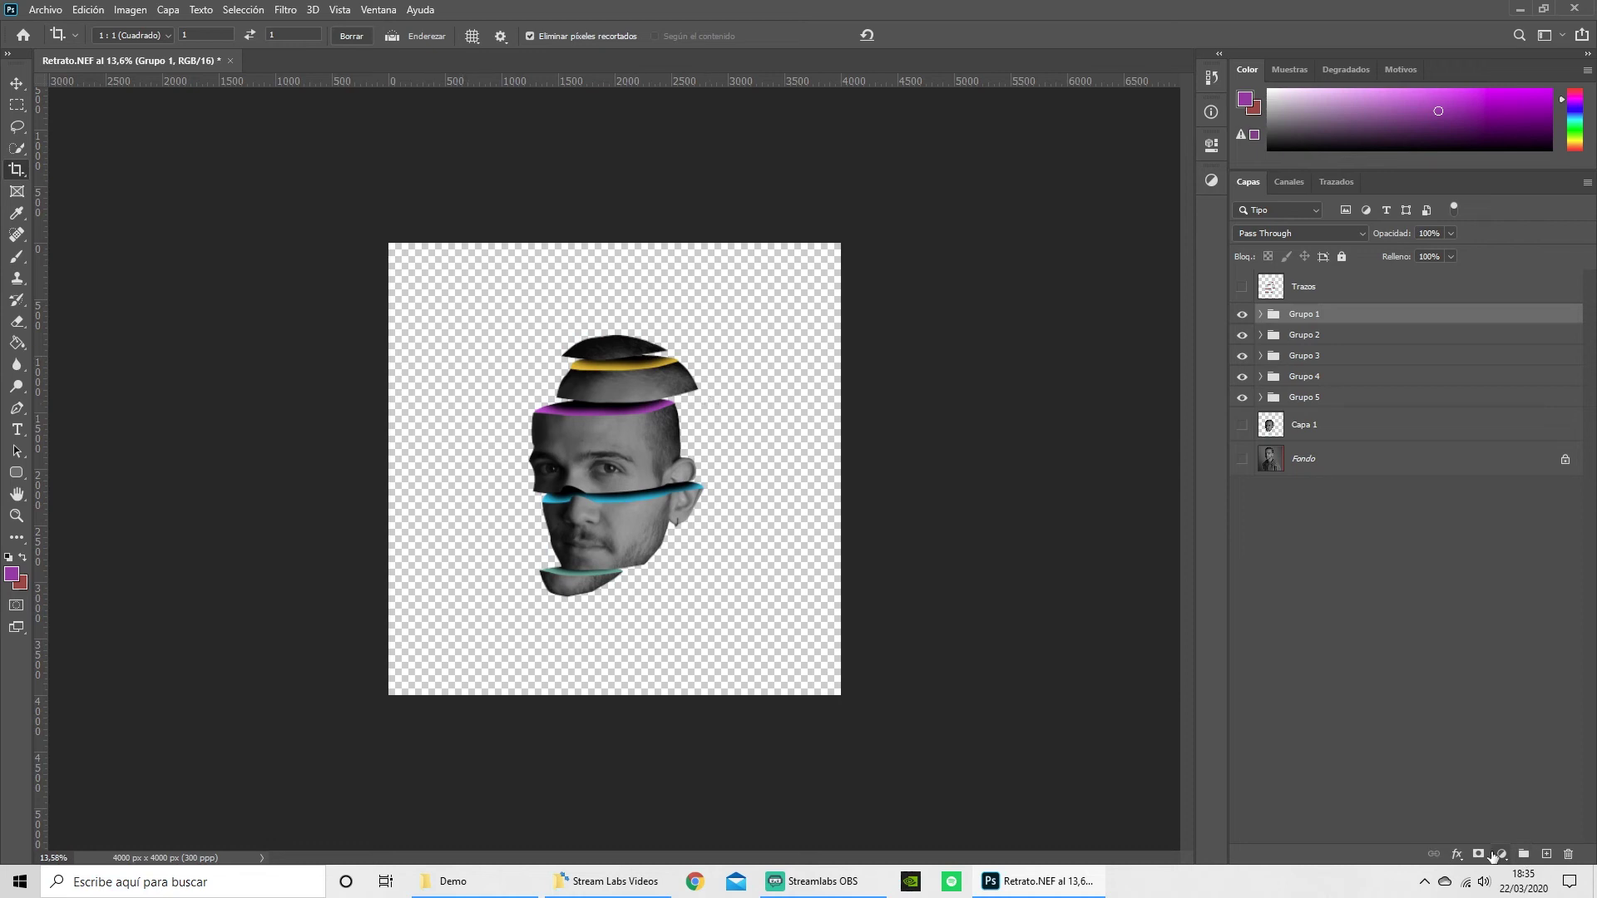
Add a white (ffffff) Color uniforme fill layer and drag it down into Grupo 5.
left_click(1502, 855)
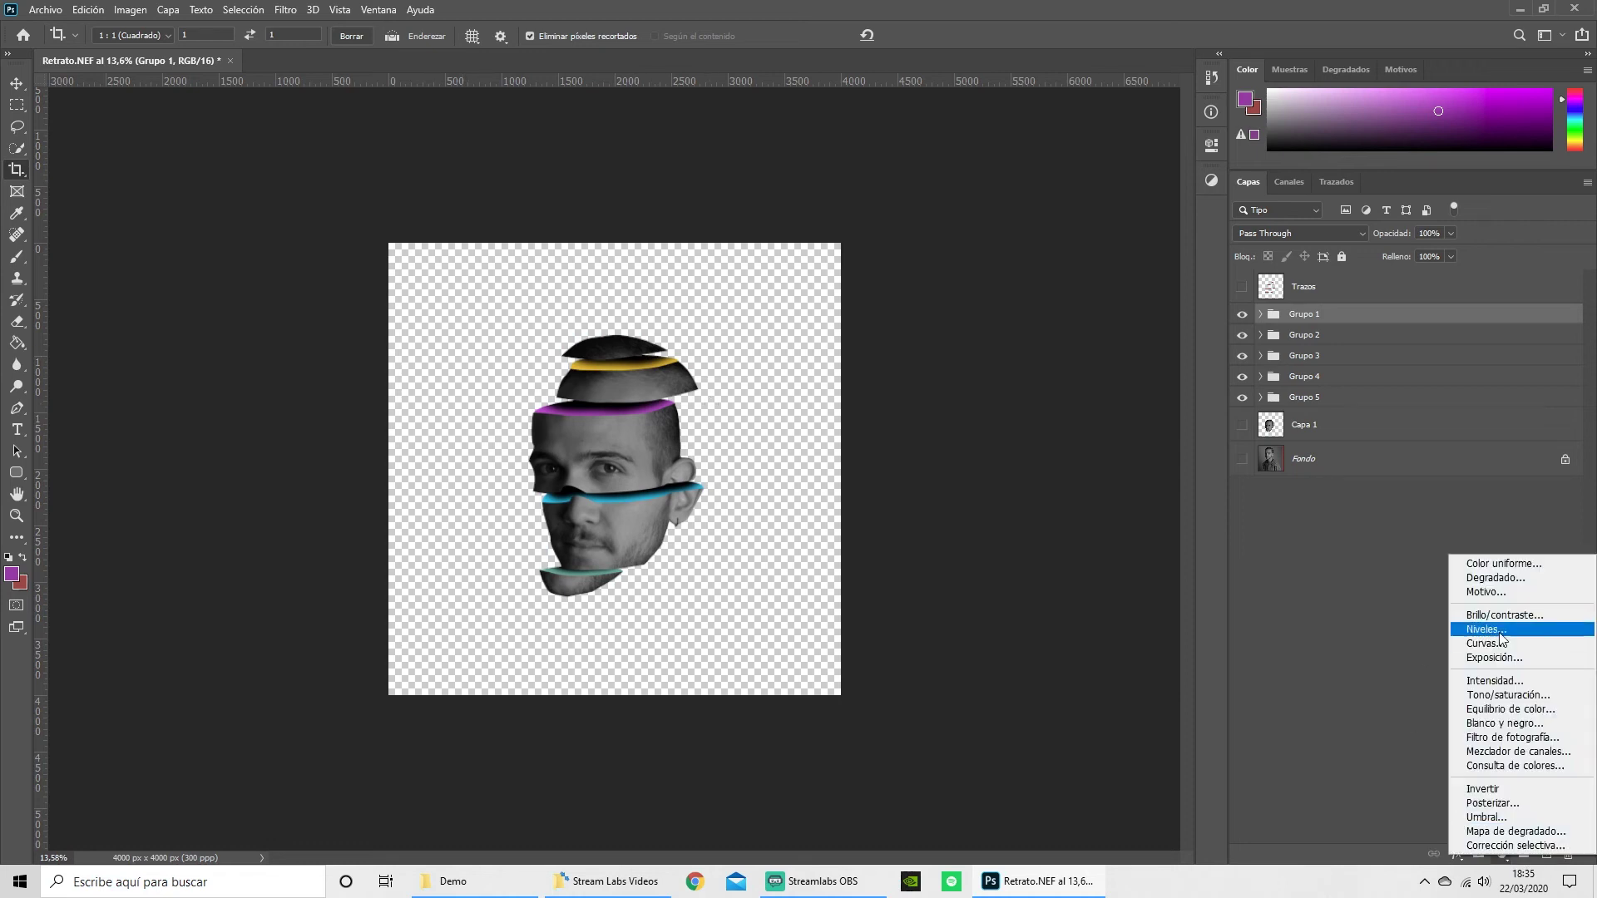
left_click(1503, 565)
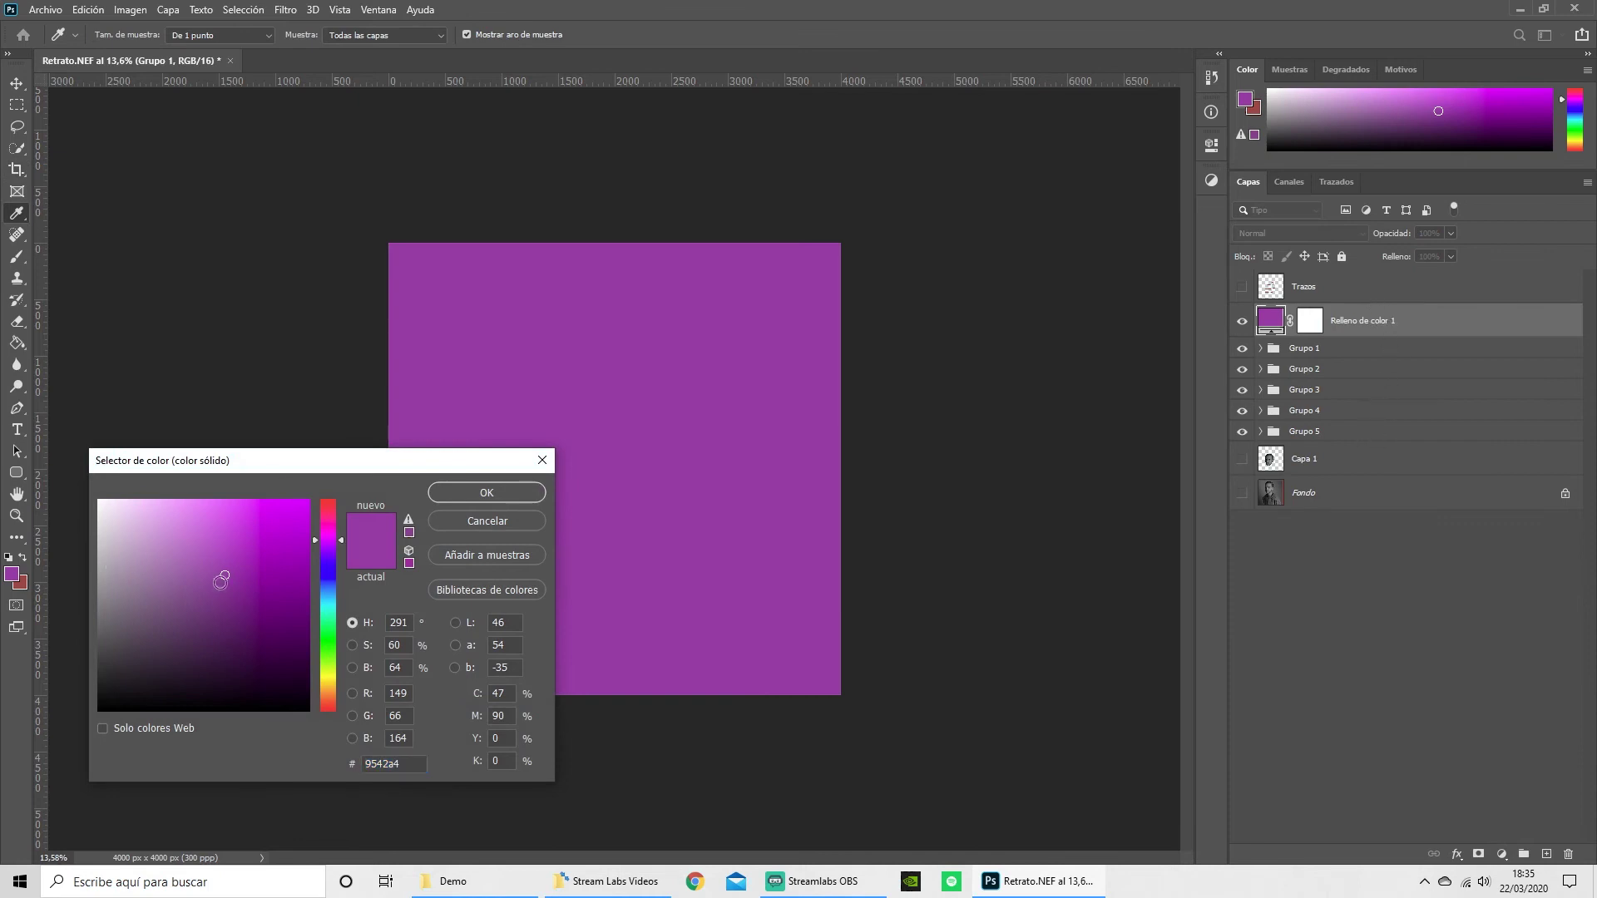
left_click_drag(222, 574, 47, 450)
left_click(472, 491)
key("c")
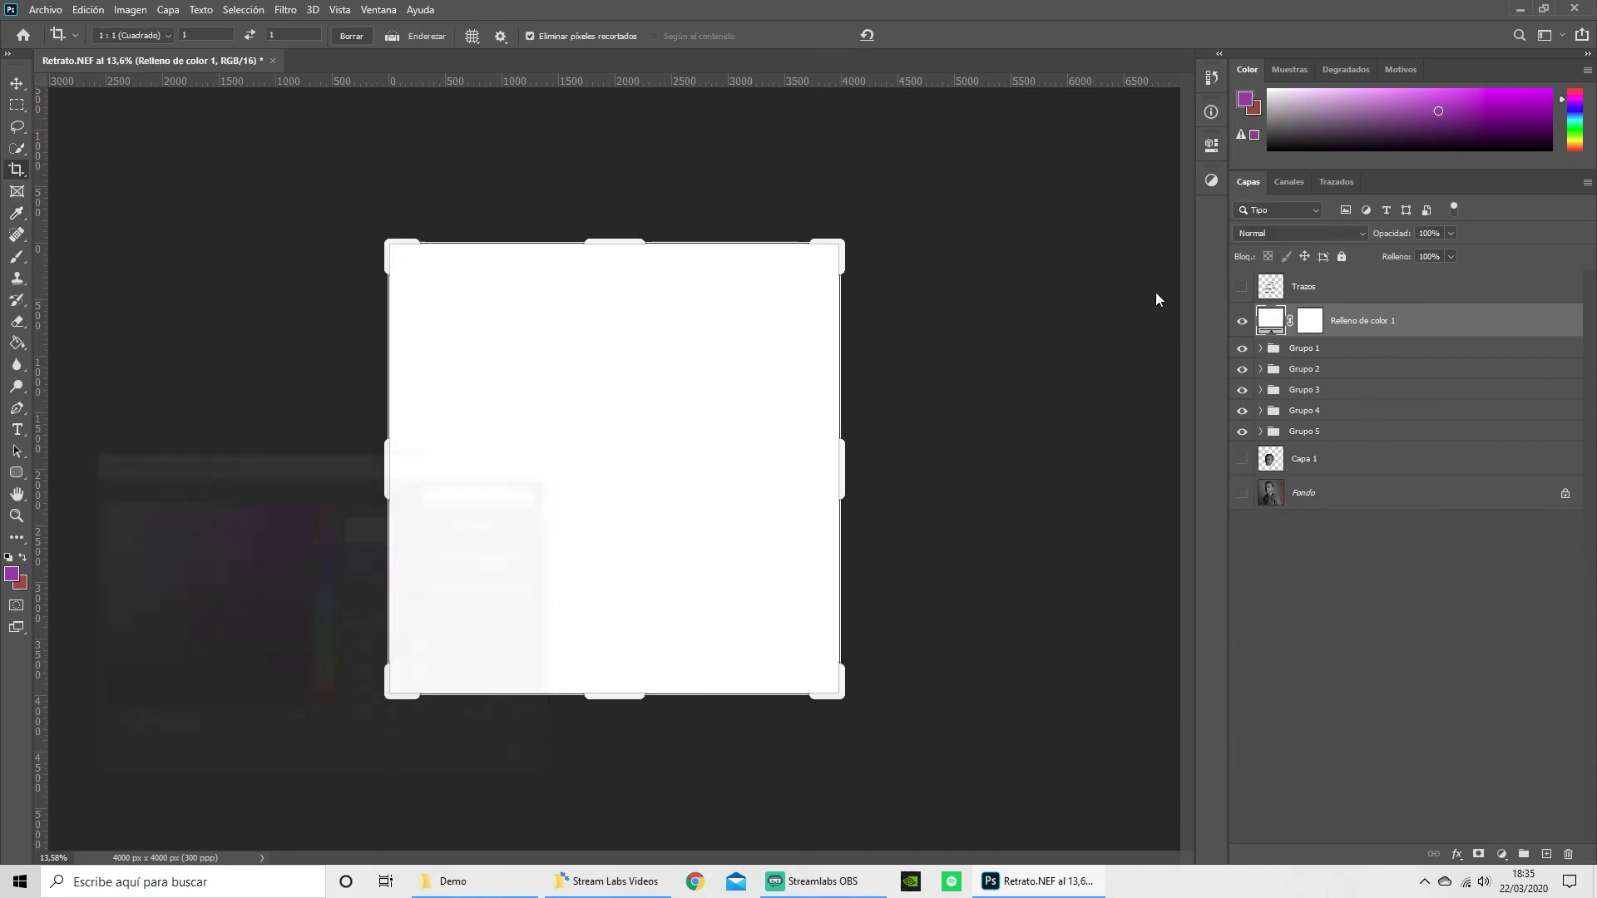
left_click_drag(1365, 321, 1339, 436)
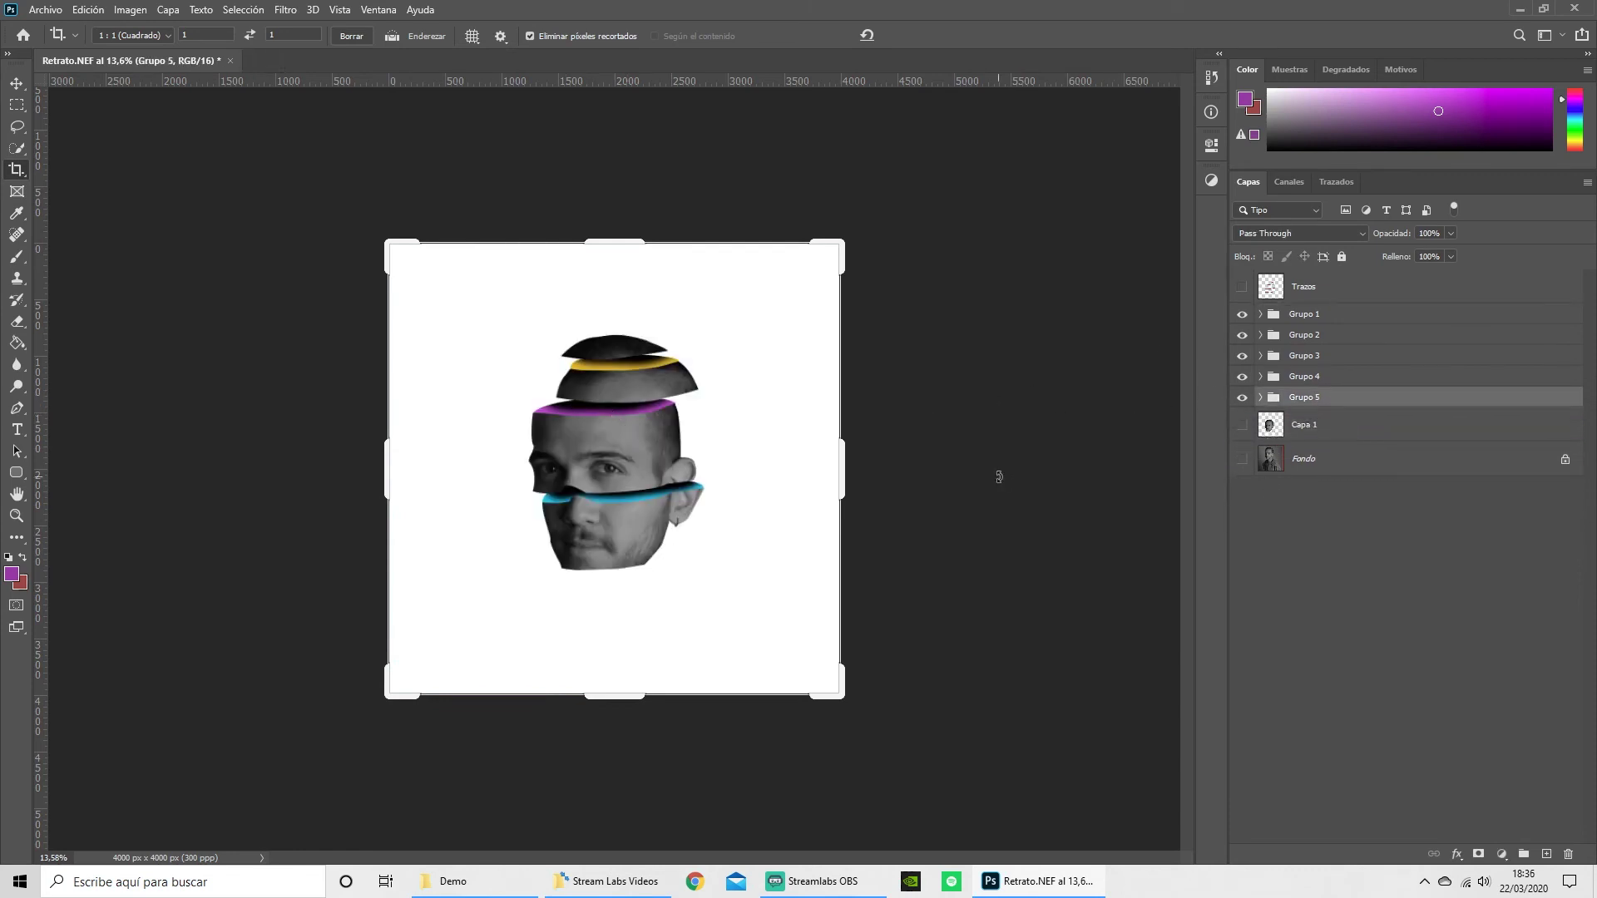
left_click(1262, 397)
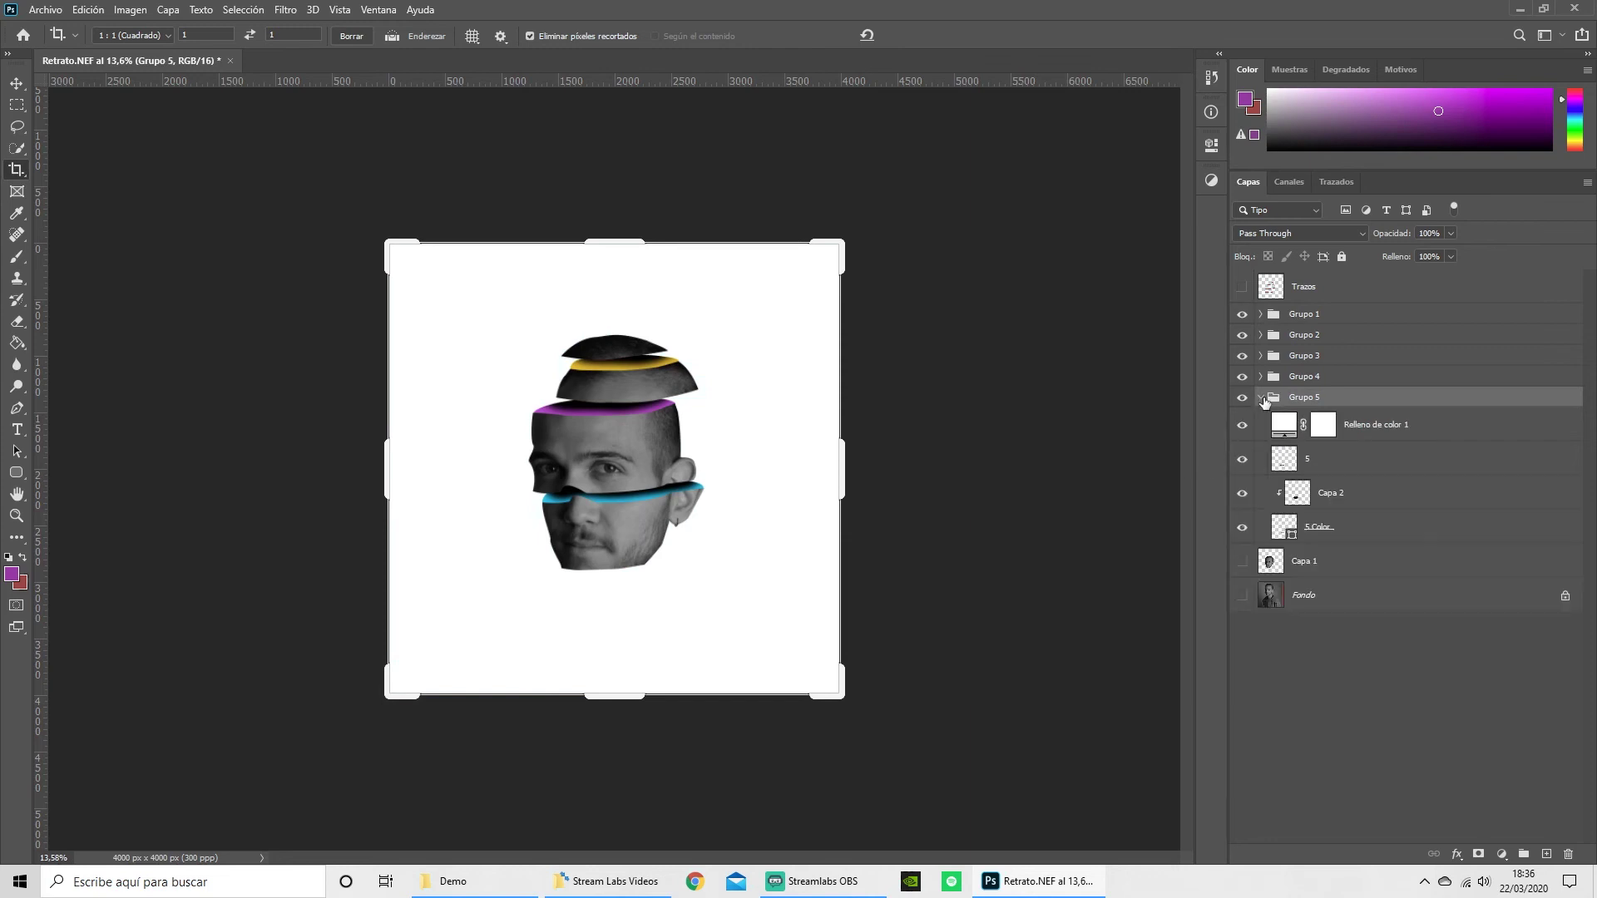
Delete the misplaced Relleno de color 1 fill layer from Grupo 5.
right_click(1364, 426)
left_click(1419, 432)
left_click(1568, 855)
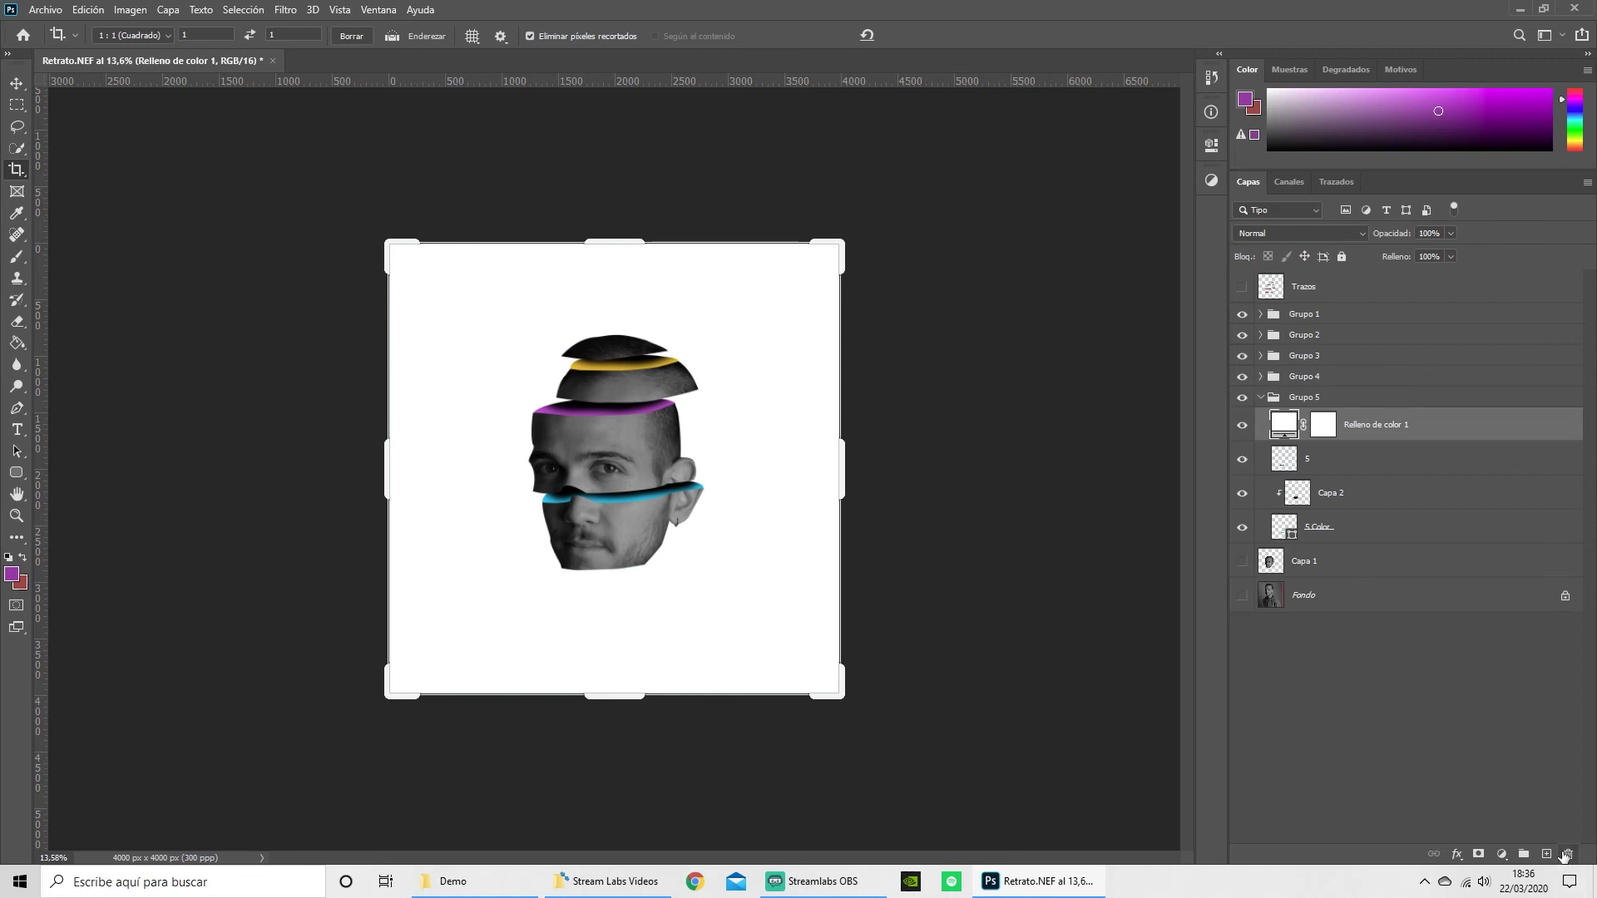
left_click(751, 333)
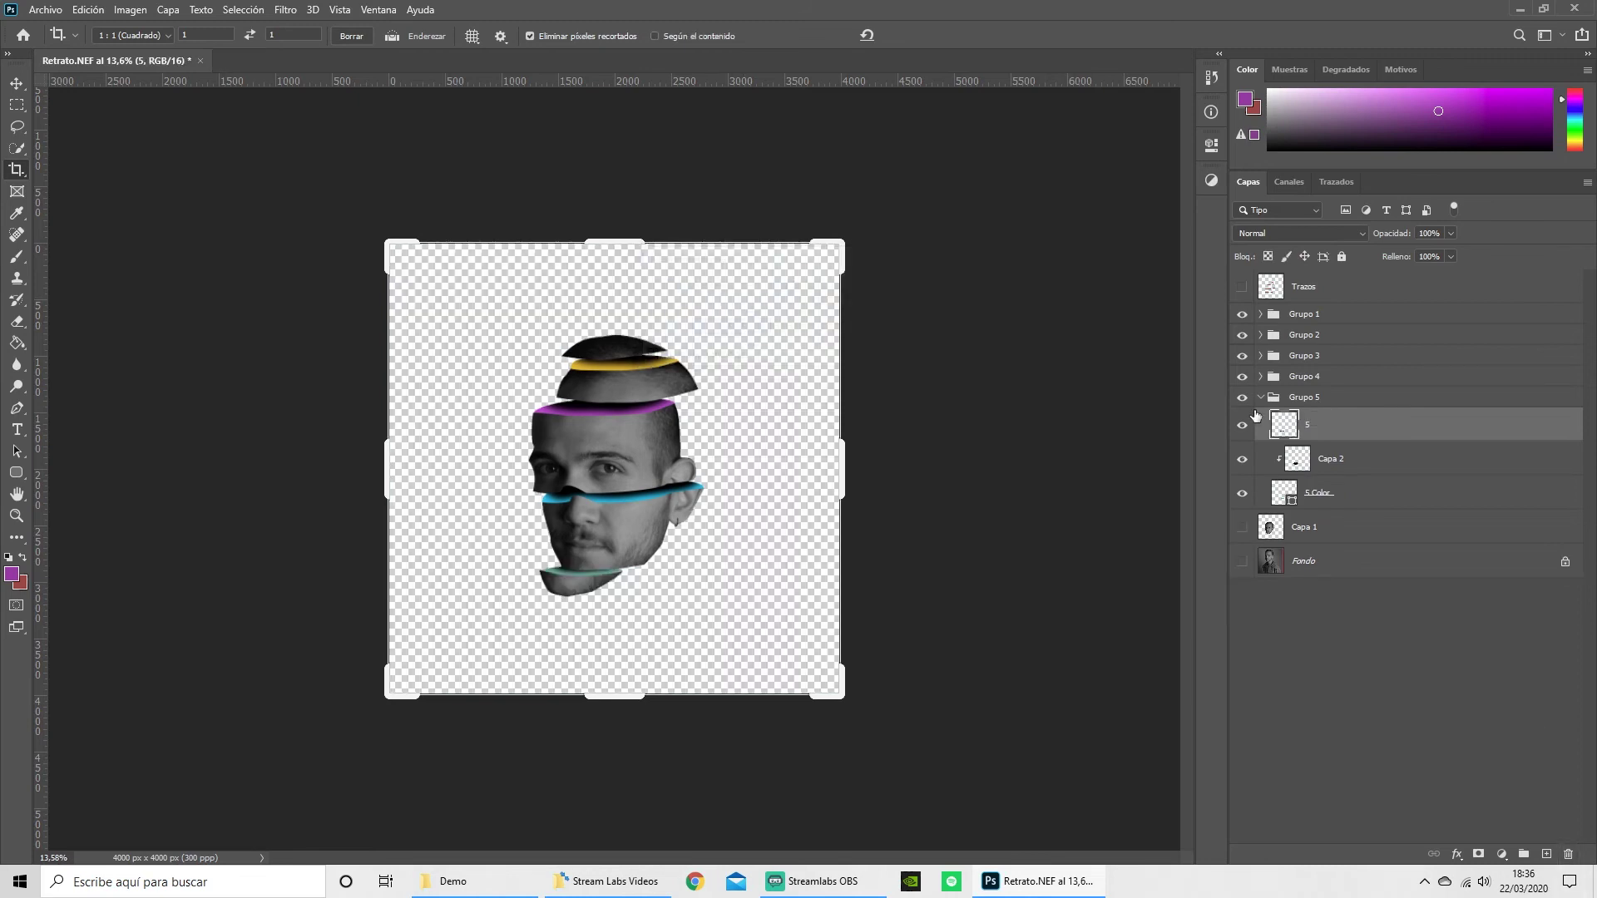
Add a new white (ffffff) Color uniforme fill layer directly above Capa 1.
left_click(1315, 539)
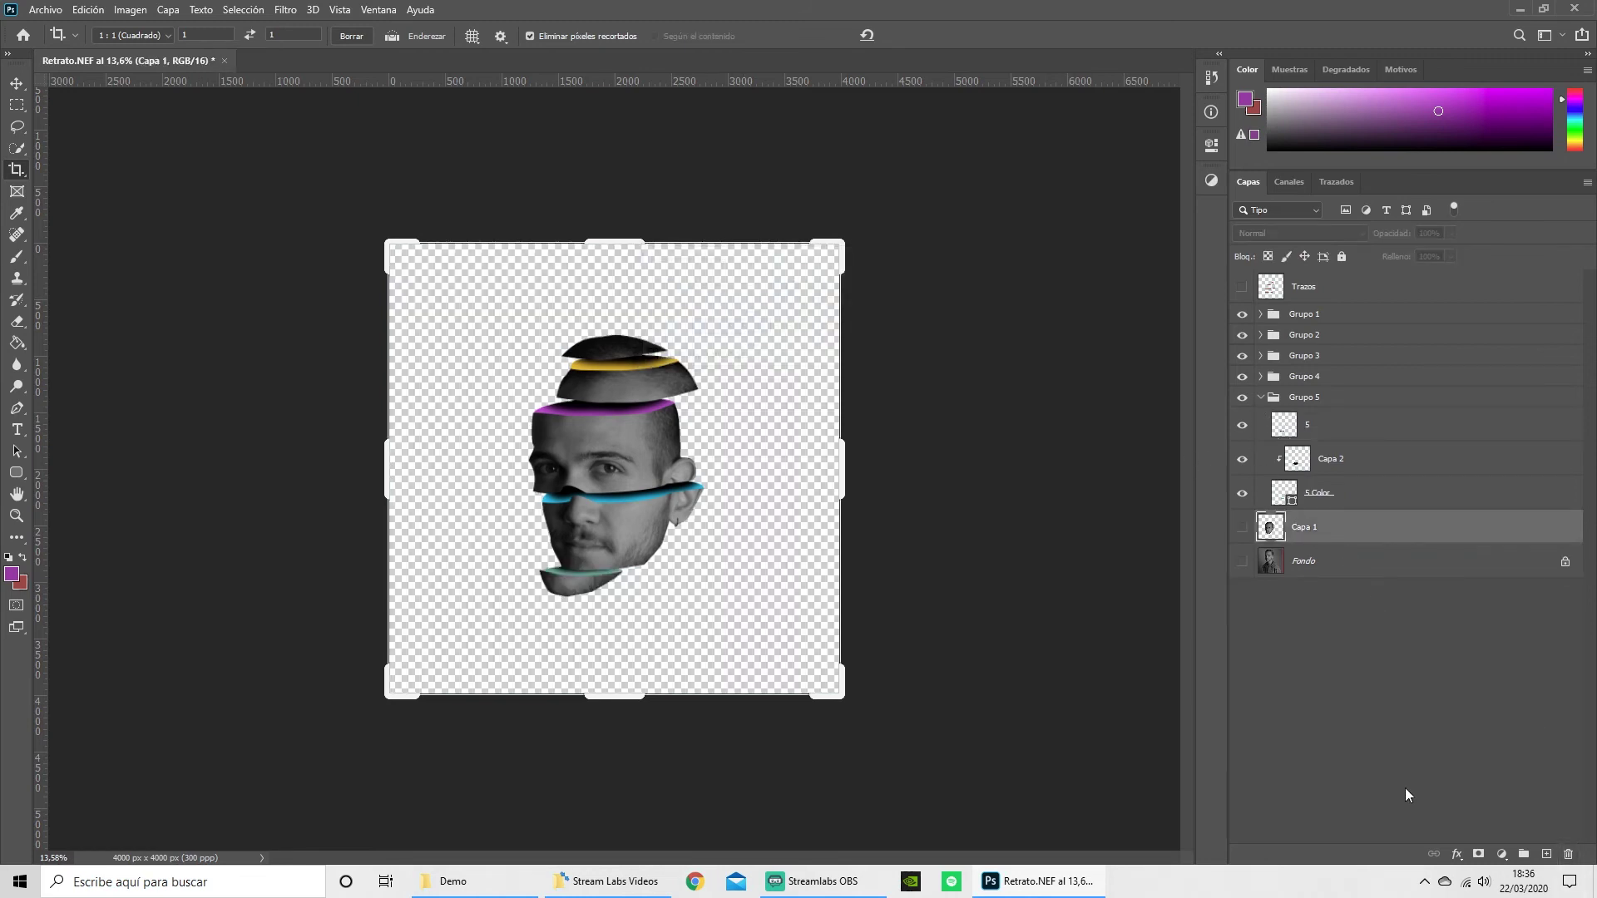
left_click(1501, 854)
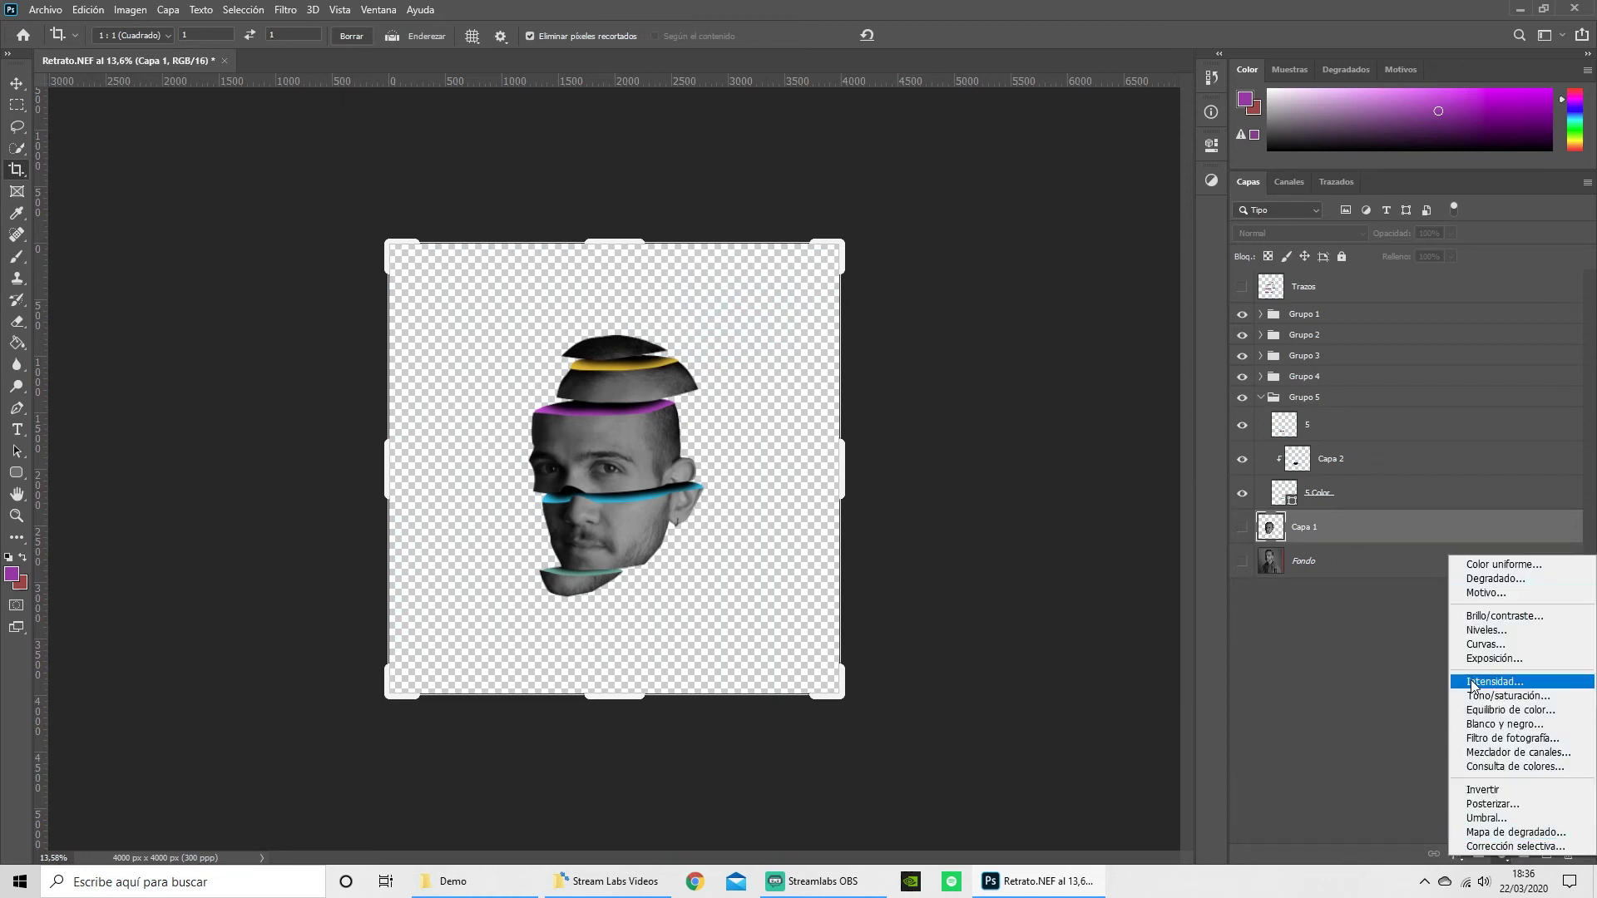
left_click(1498, 566)
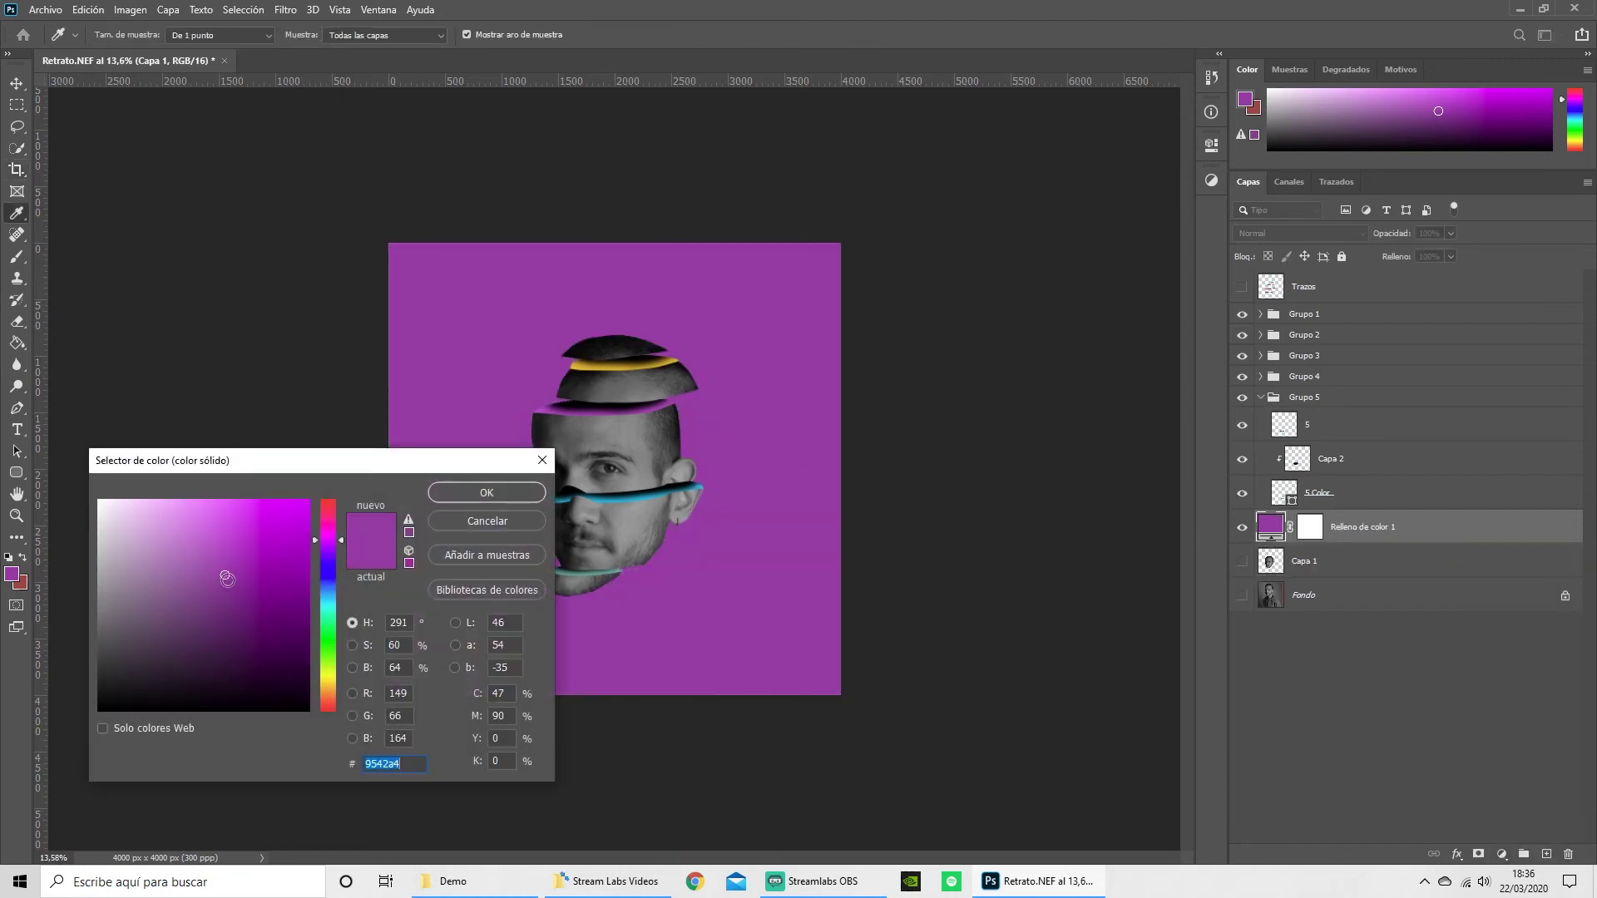
left_click_drag(220, 571, 109, 427)
left_click(497, 492)
key("c")
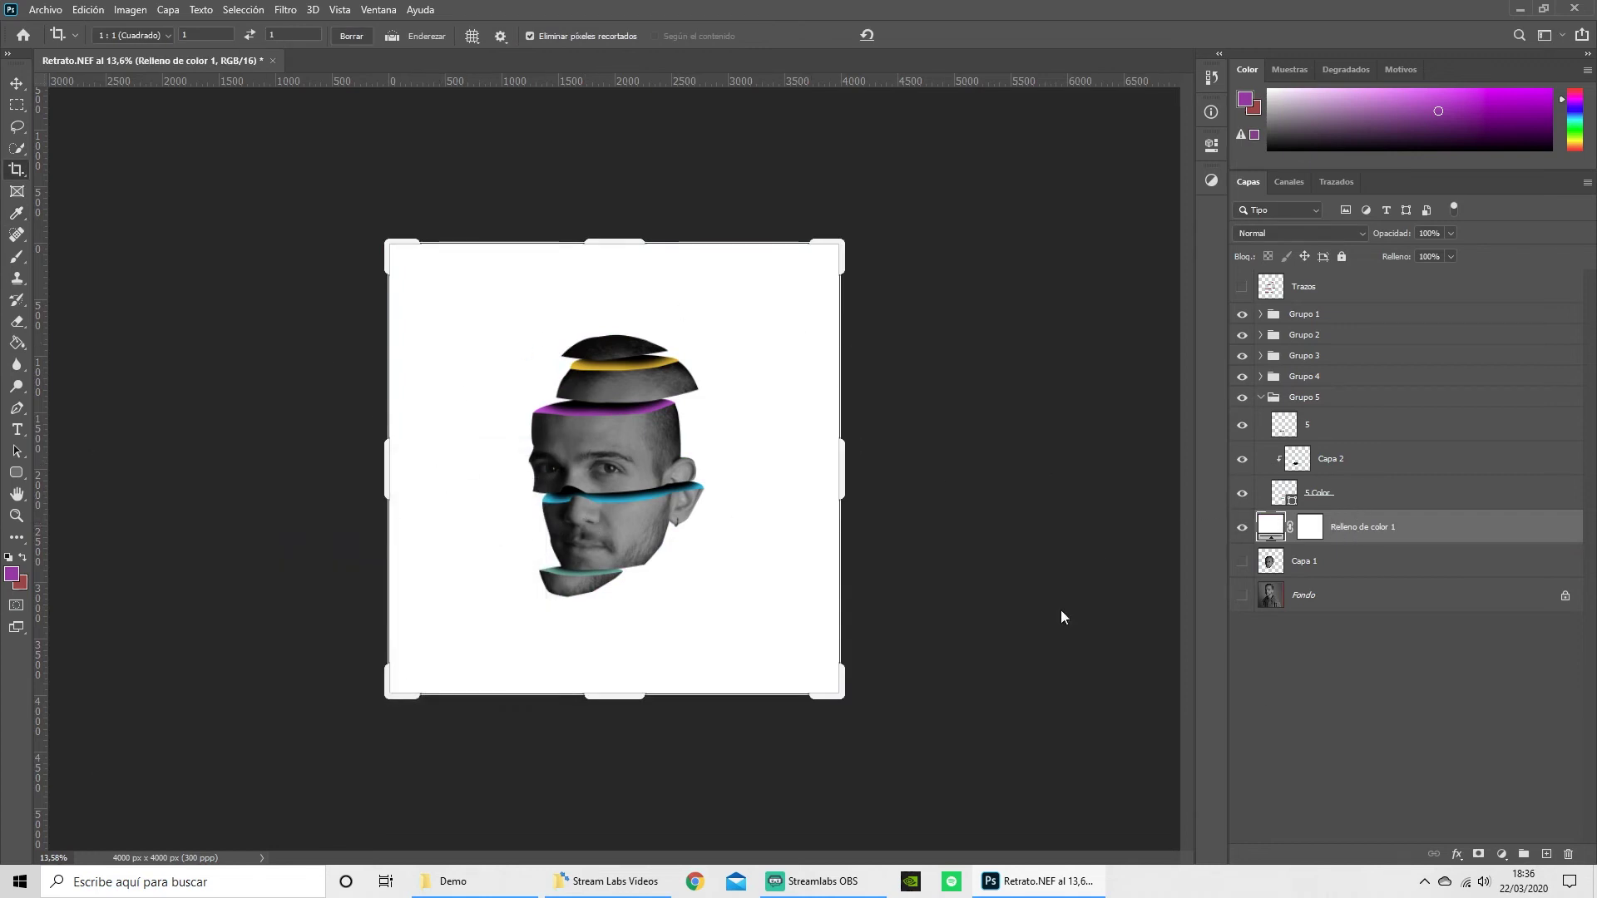
Try a Degradado gradient fill, browse its presets and styles, then cancel it.
left_click(1502, 856)
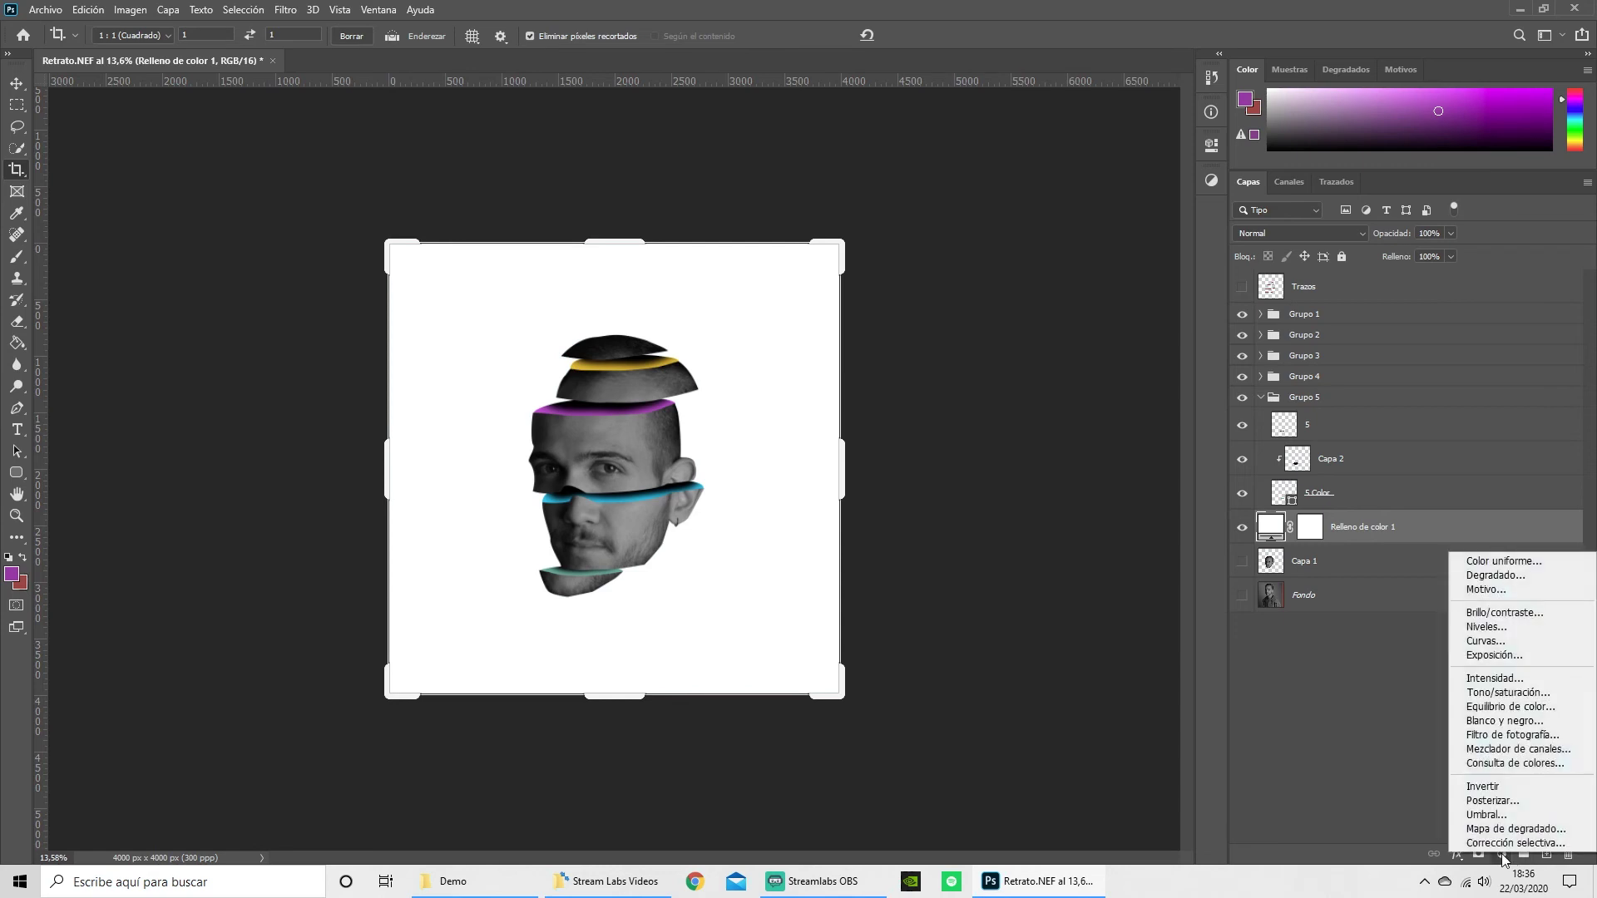
left_click(1492, 577)
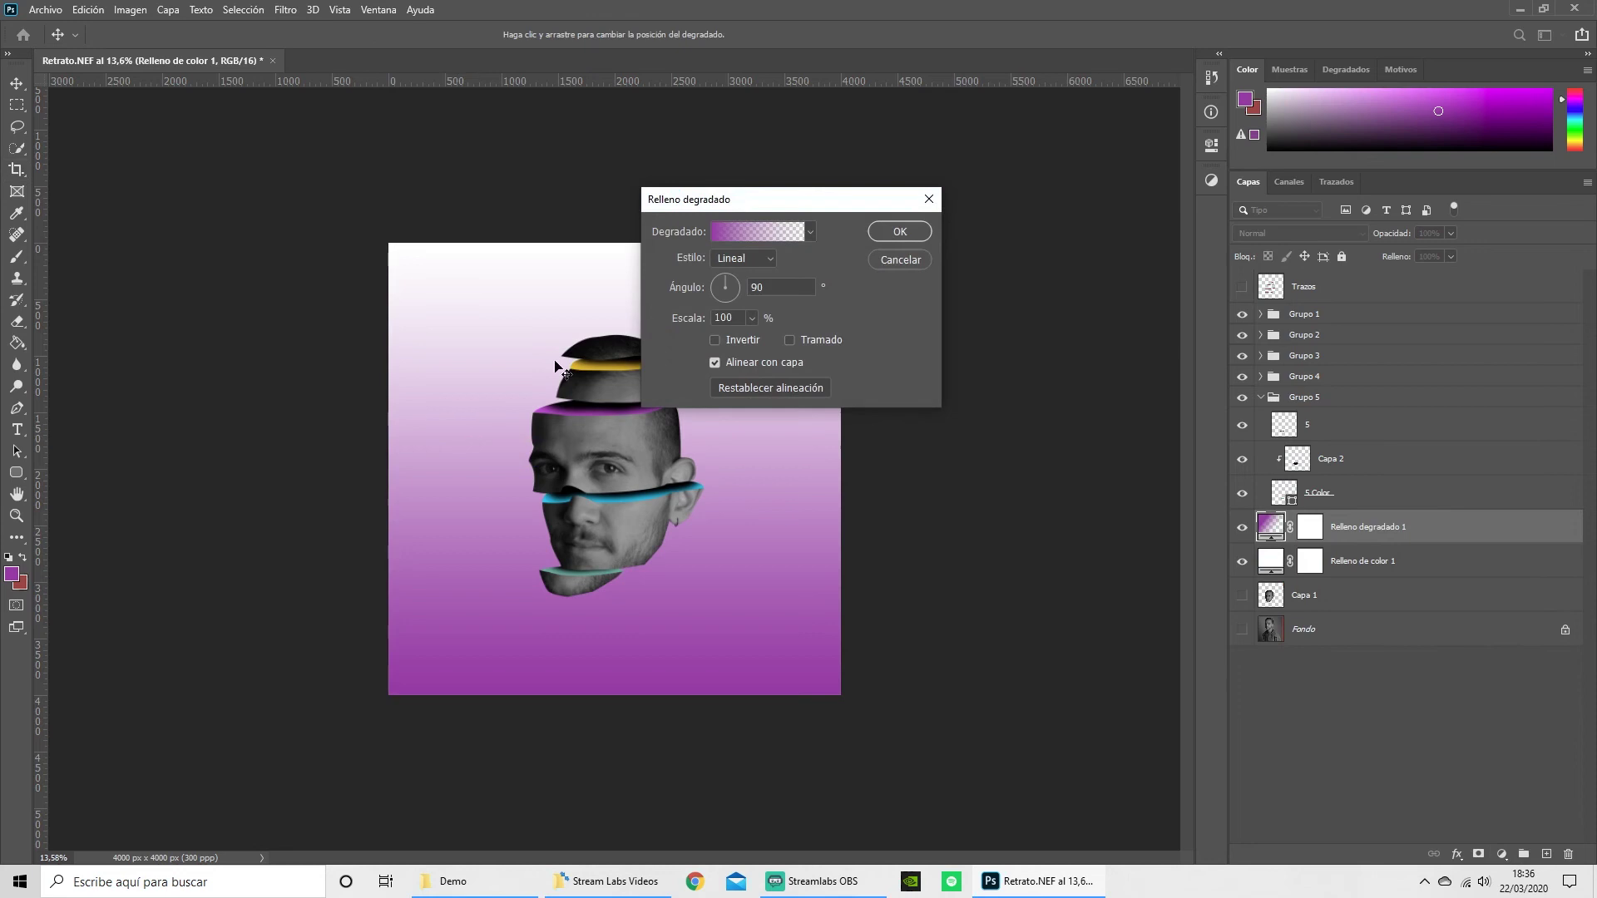
left_click(808, 233)
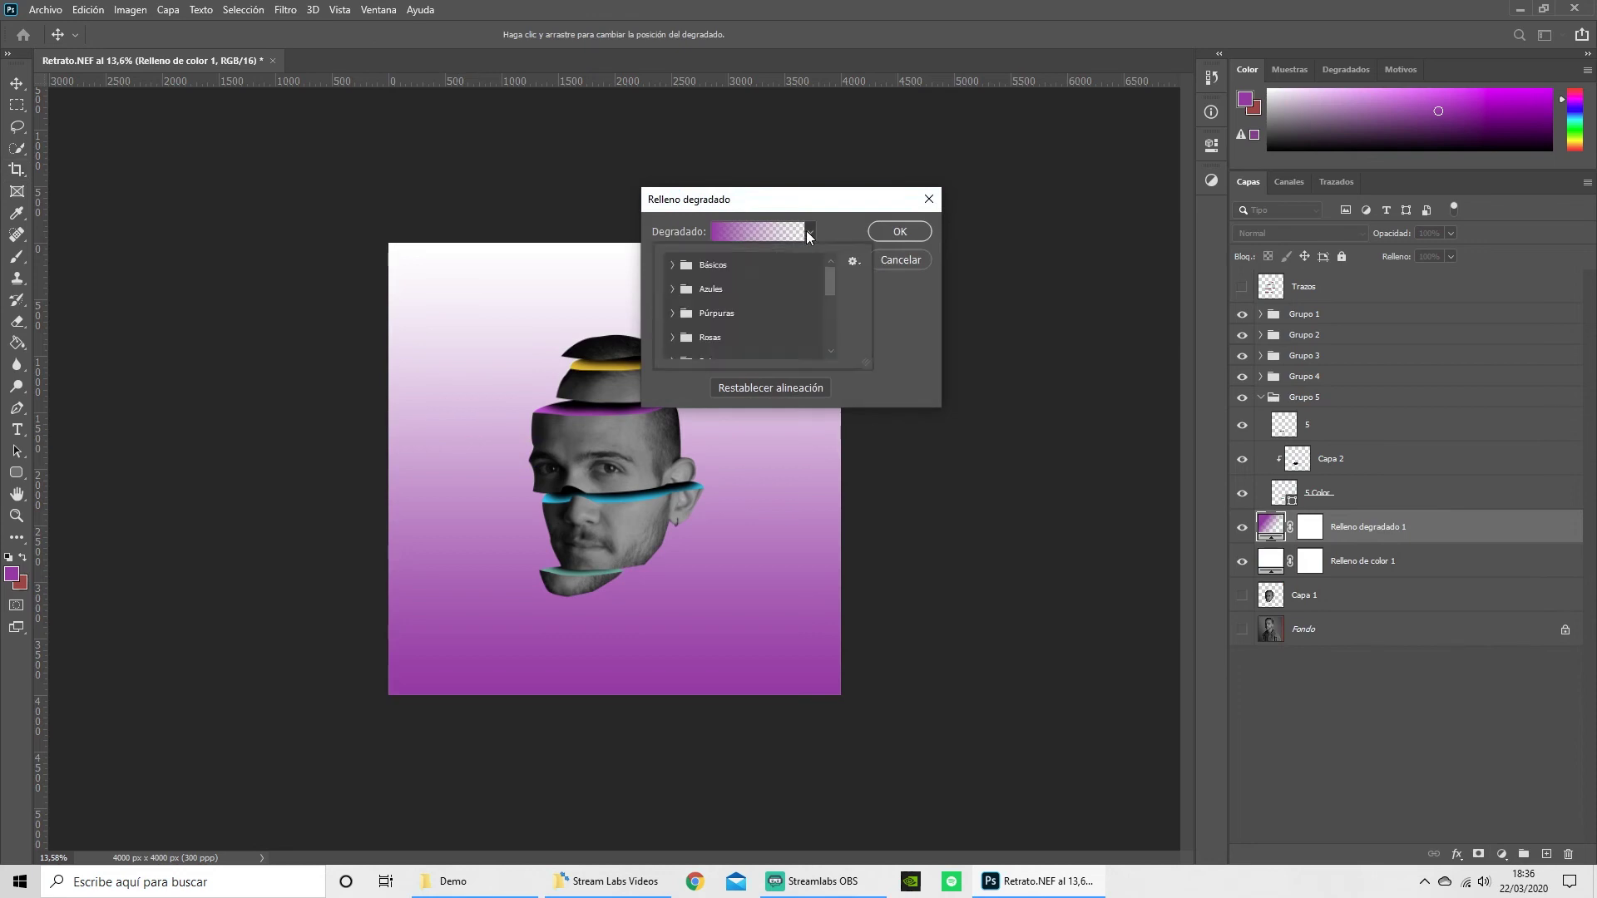
left_click(811, 233)
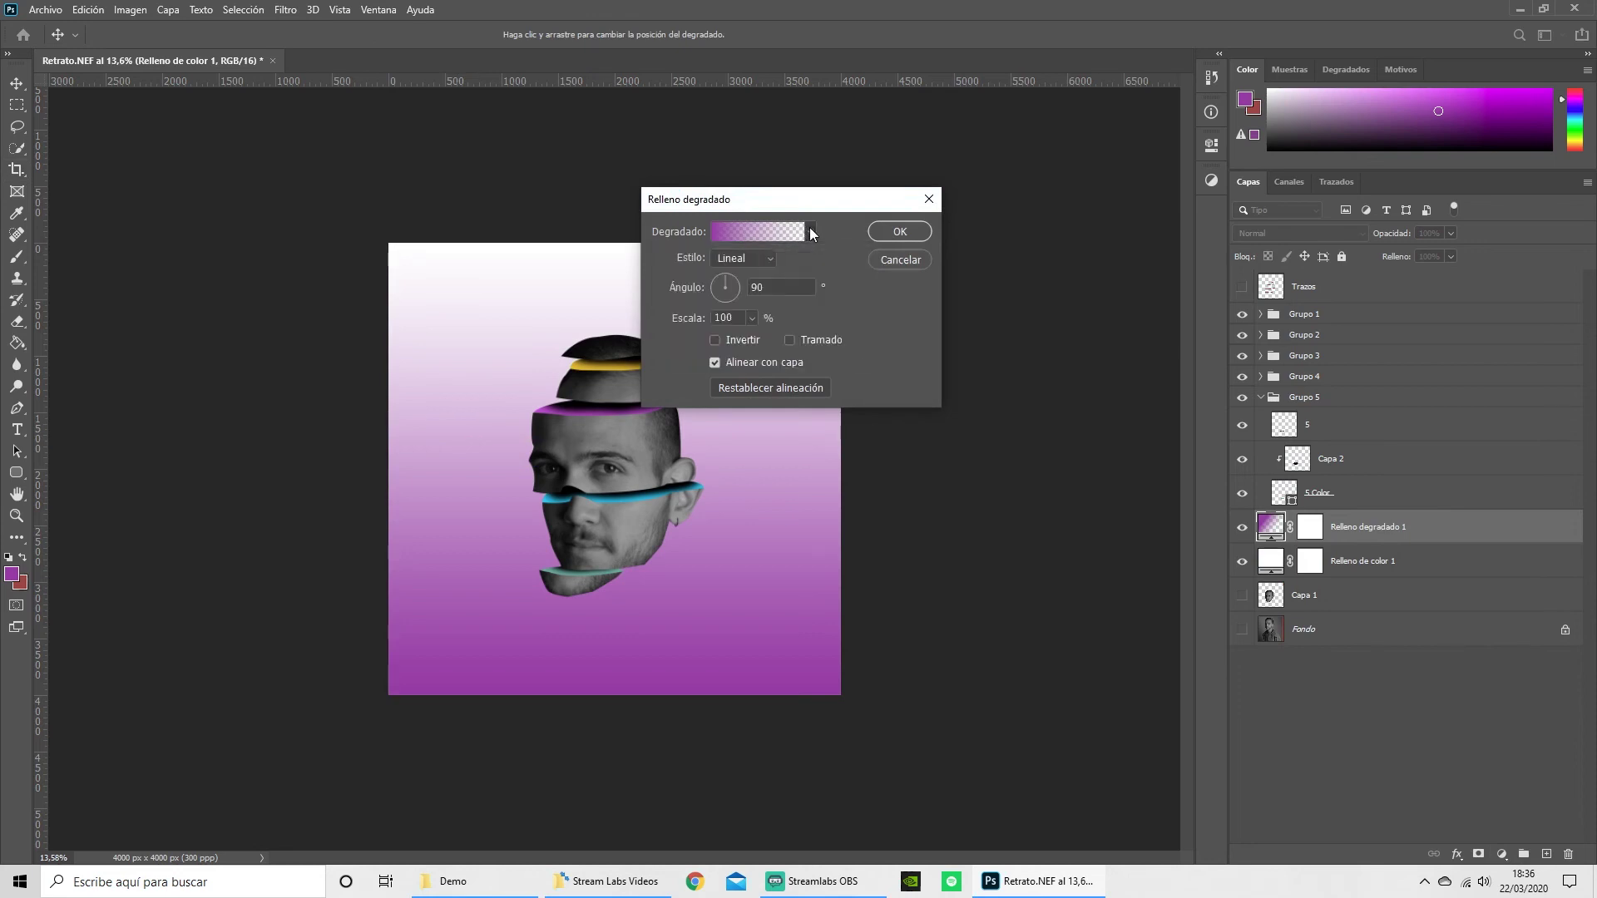
double_click(767, 258)
left_click(898, 260)
key("c")
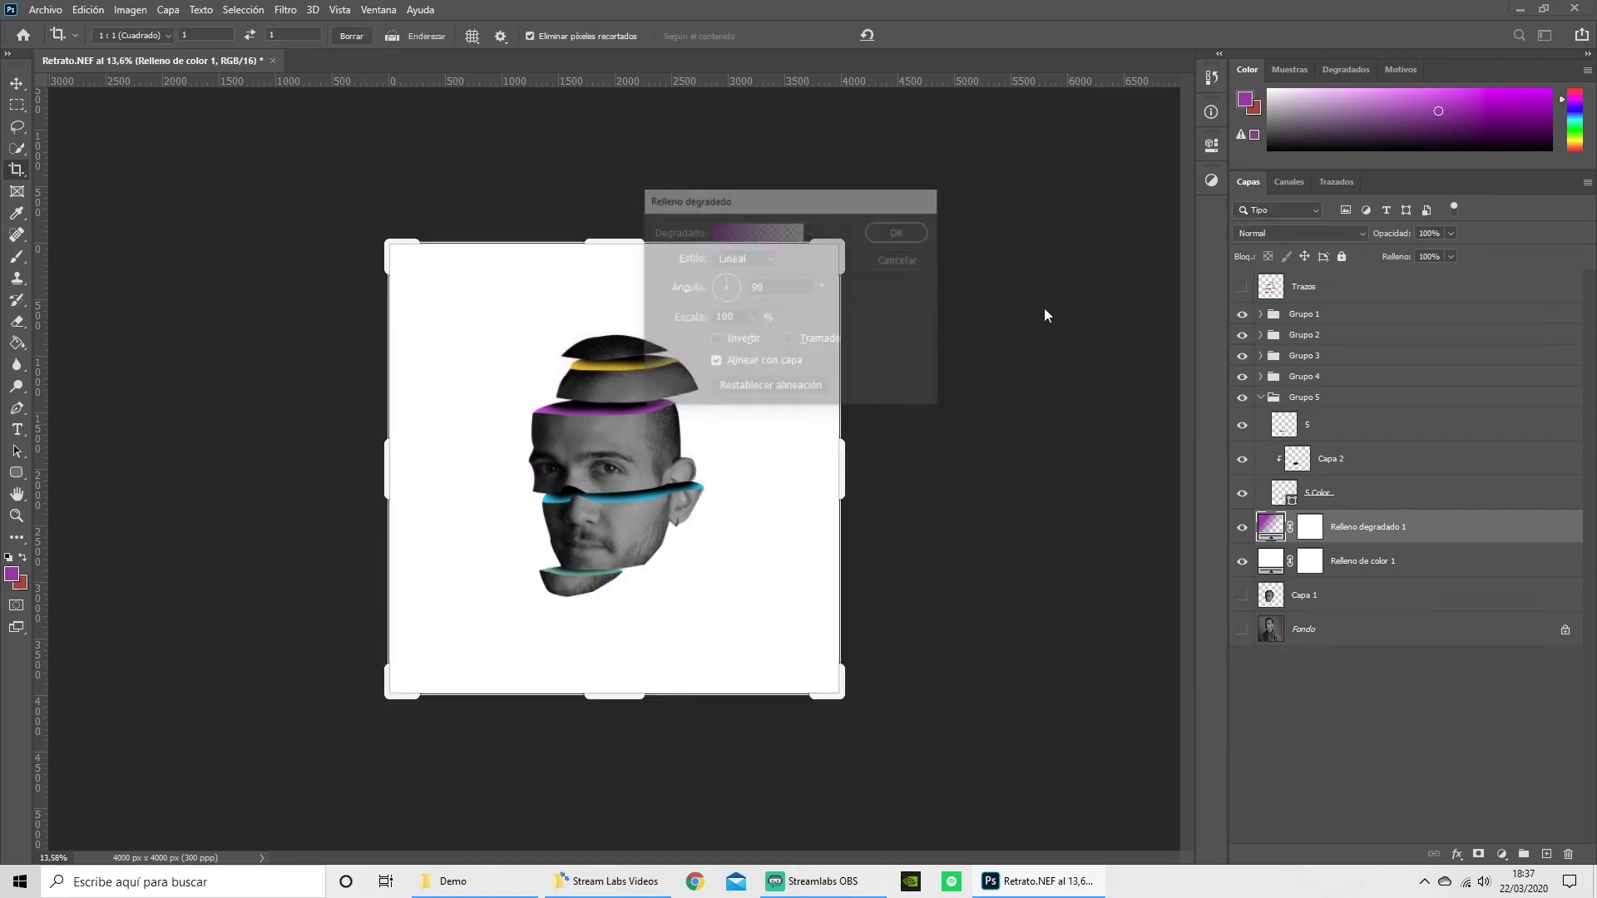
Set the foreground colour to white sampled from the canvas.
left_click(11, 574)
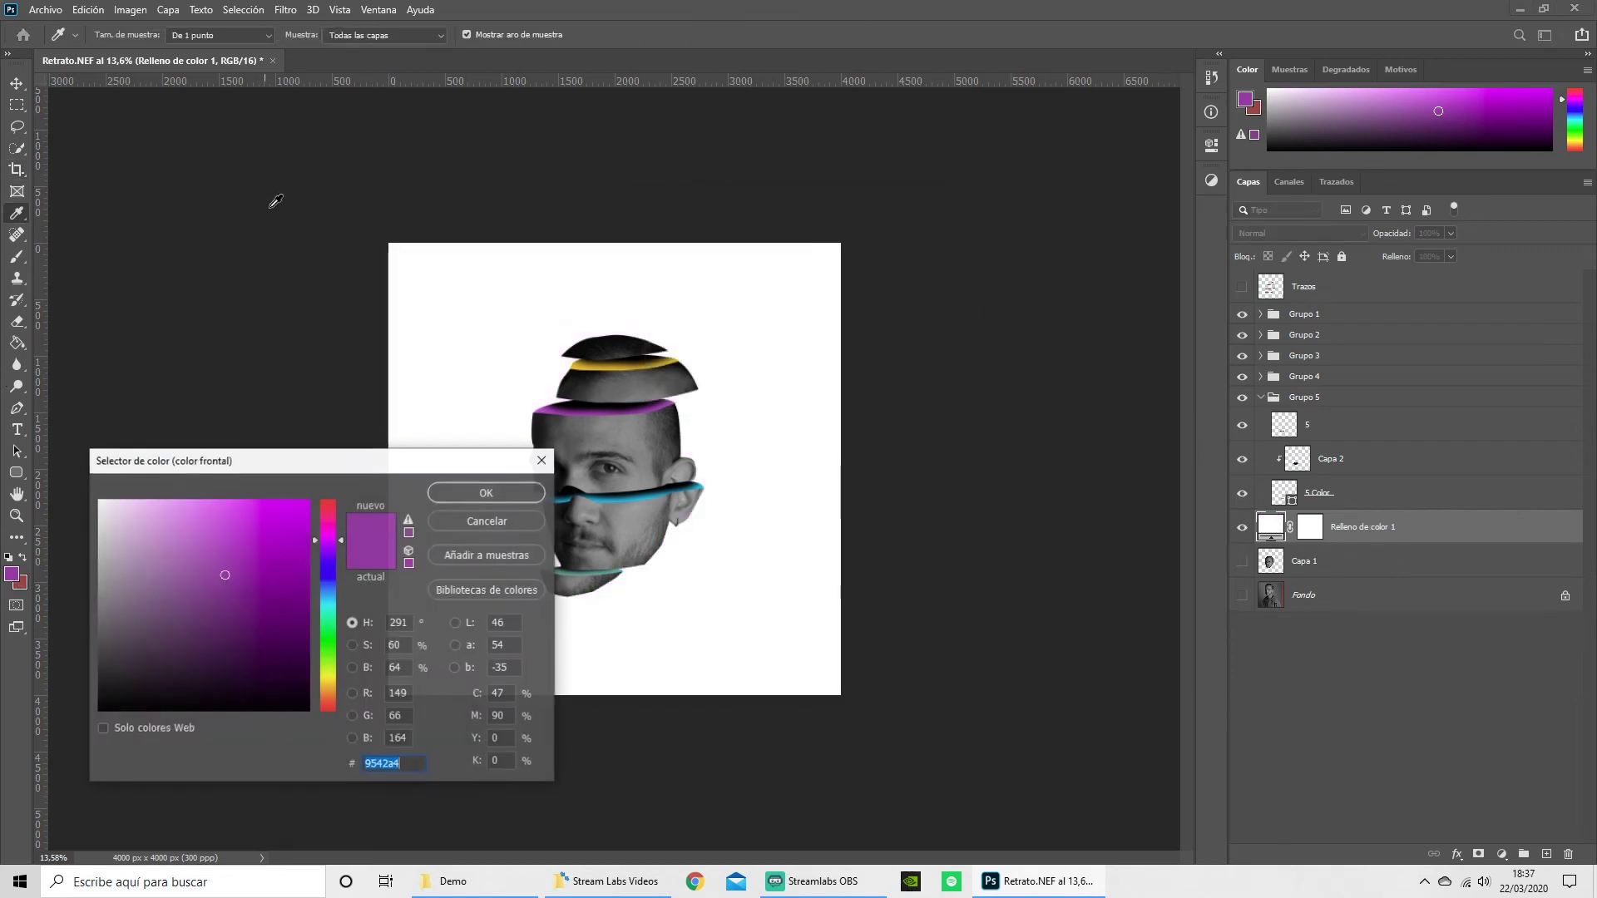
left_click(418, 435)
left_click(524, 497)
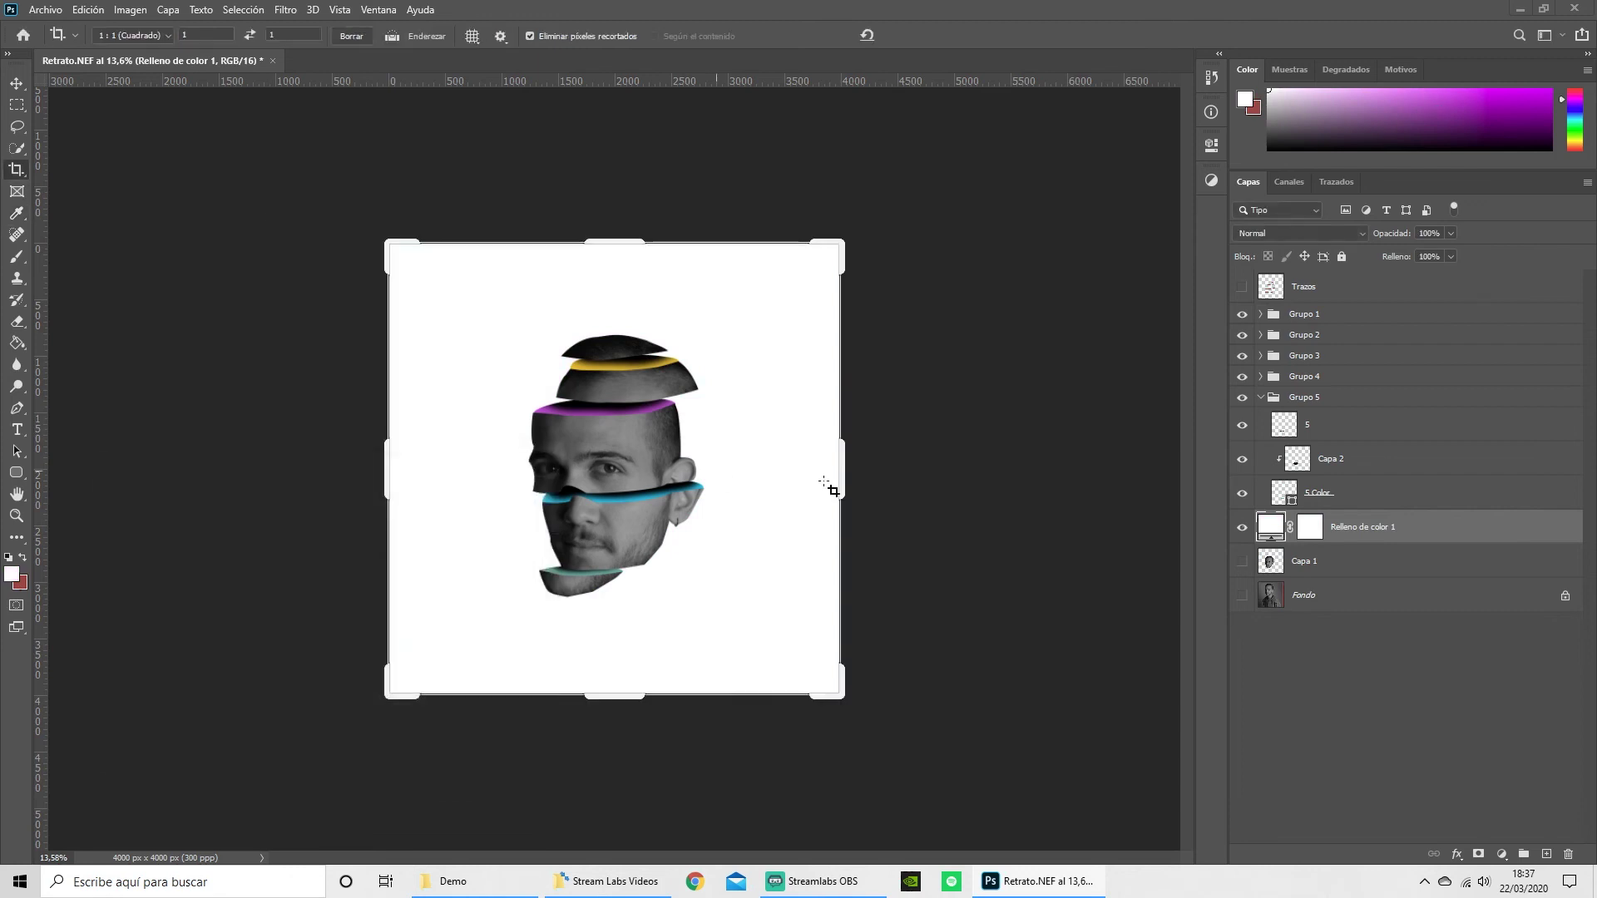
Add a gradient fill layer with Radial style, Invert checked and an enlarged scale.
left_click(1503, 856)
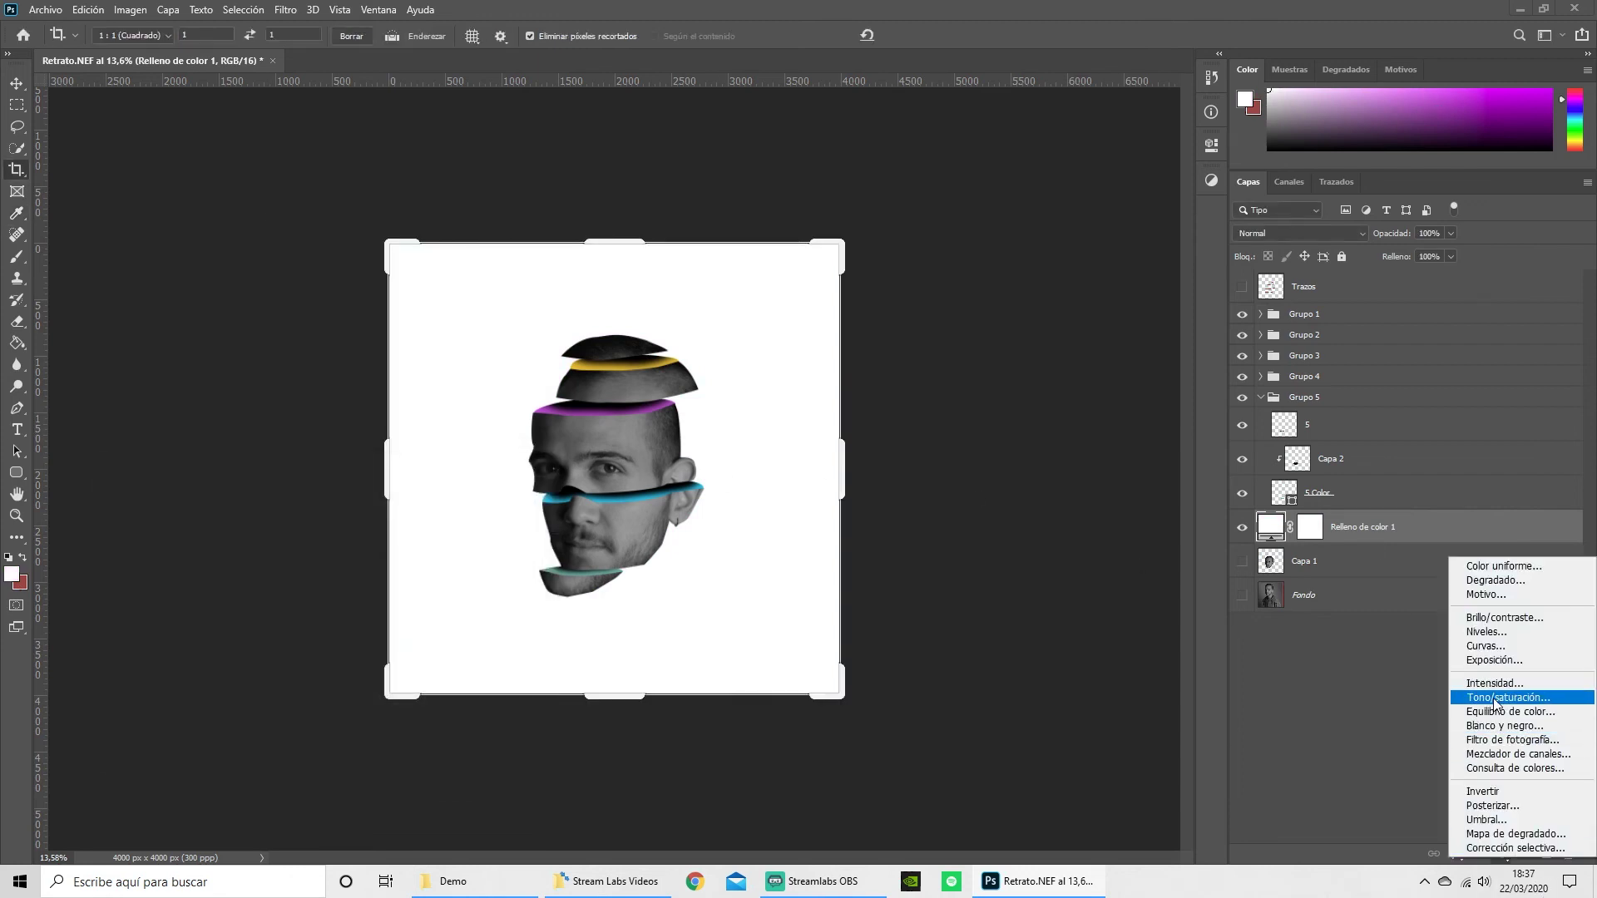
left_click(1495, 580)
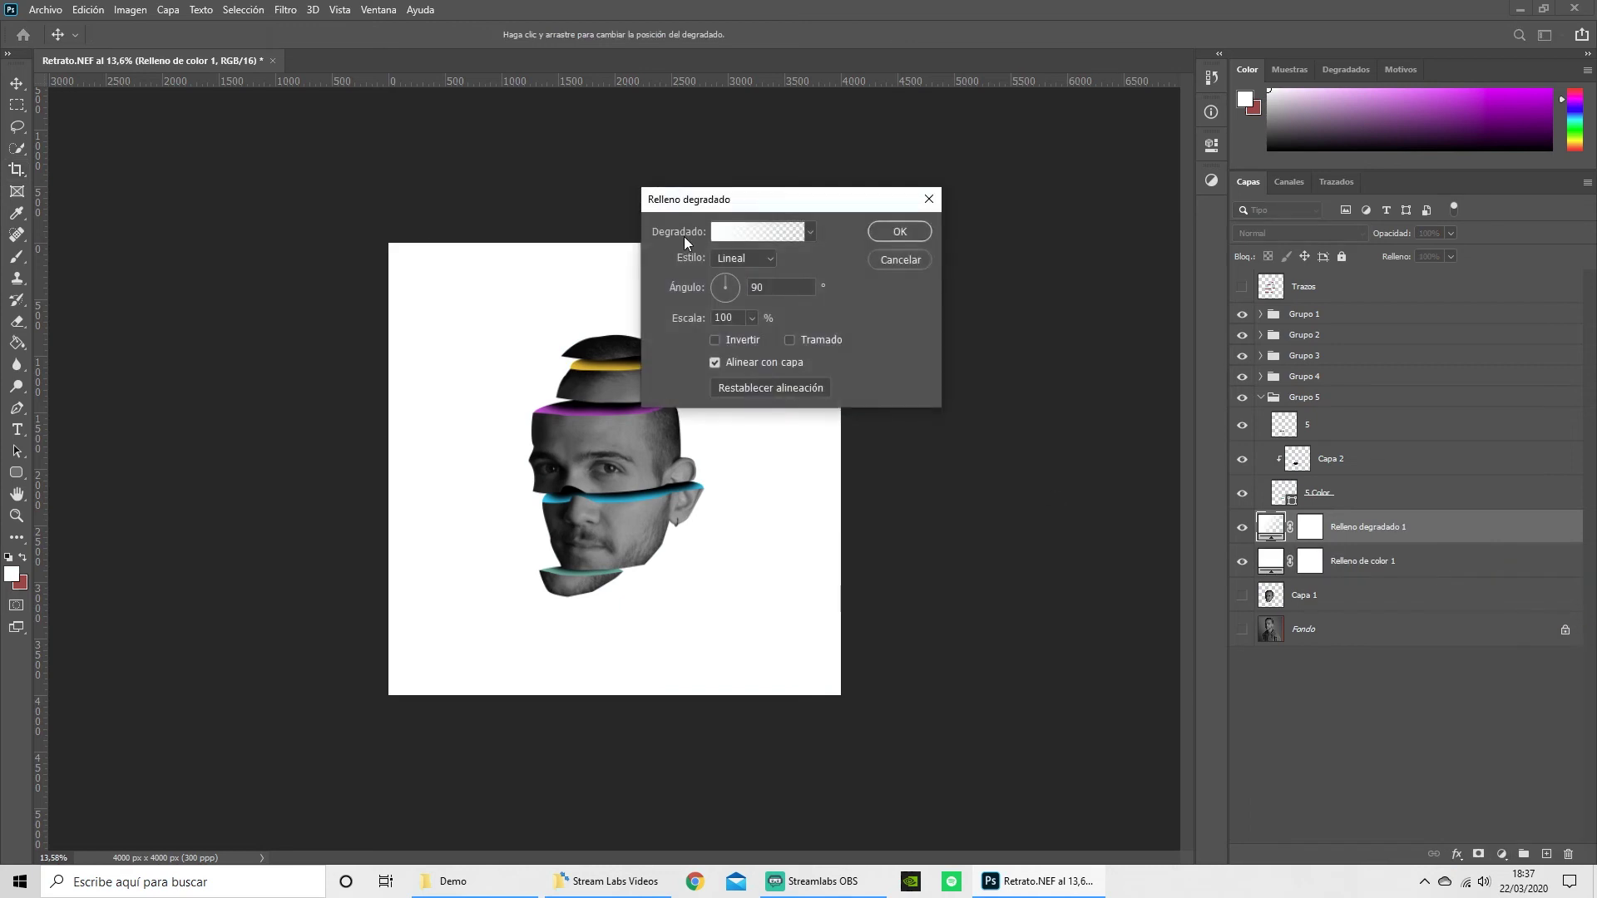
left_click(735, 260)
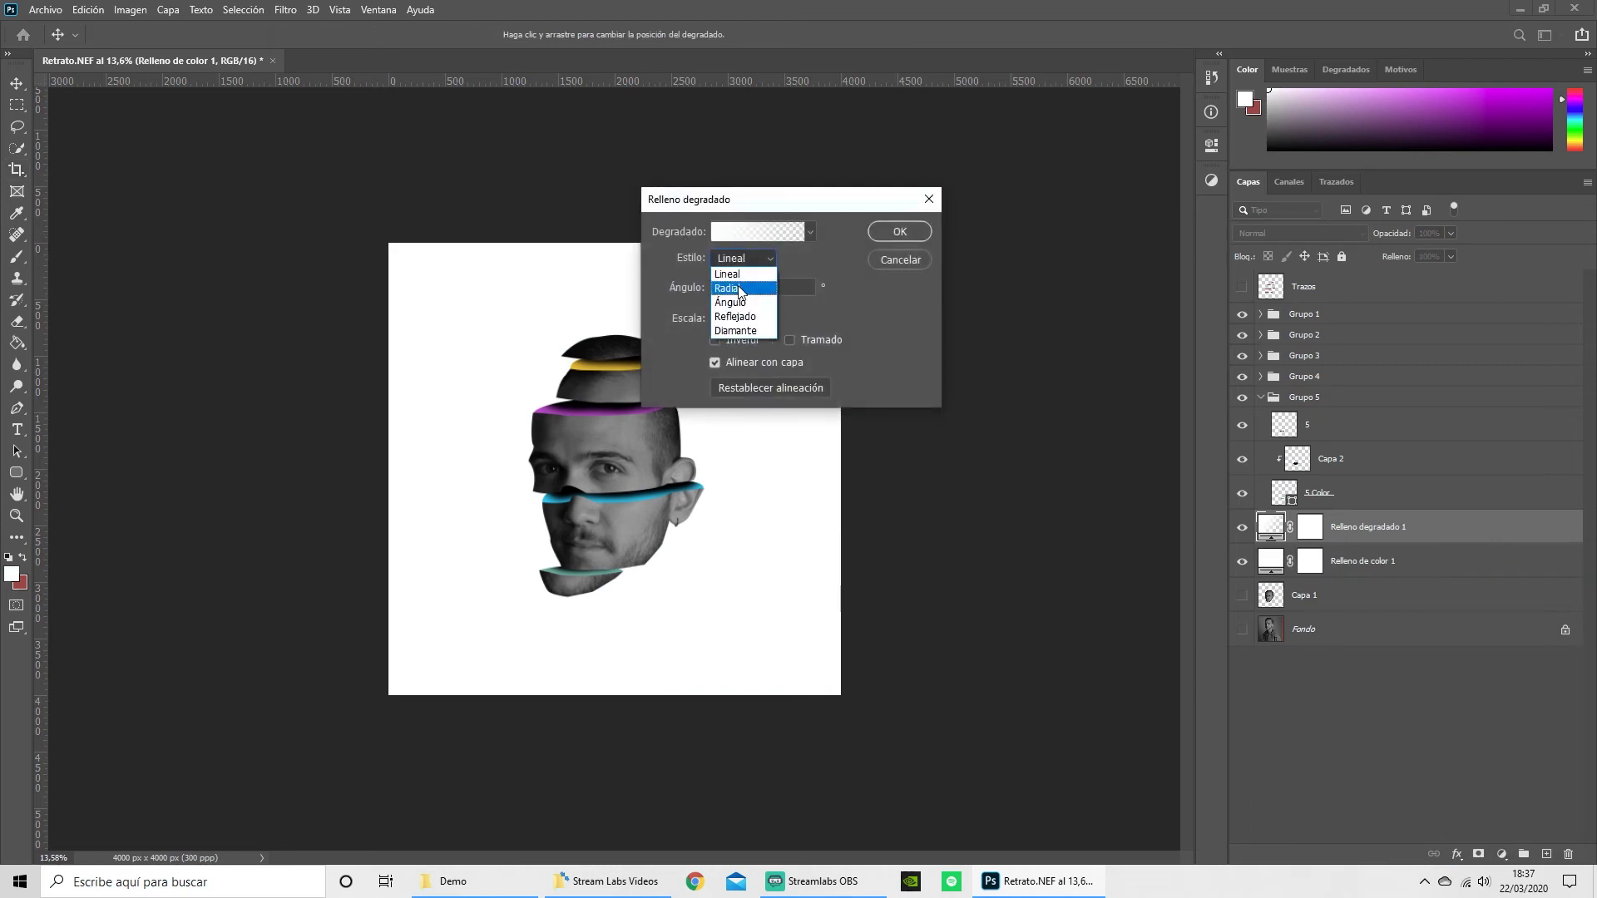
left_click(738, 289)
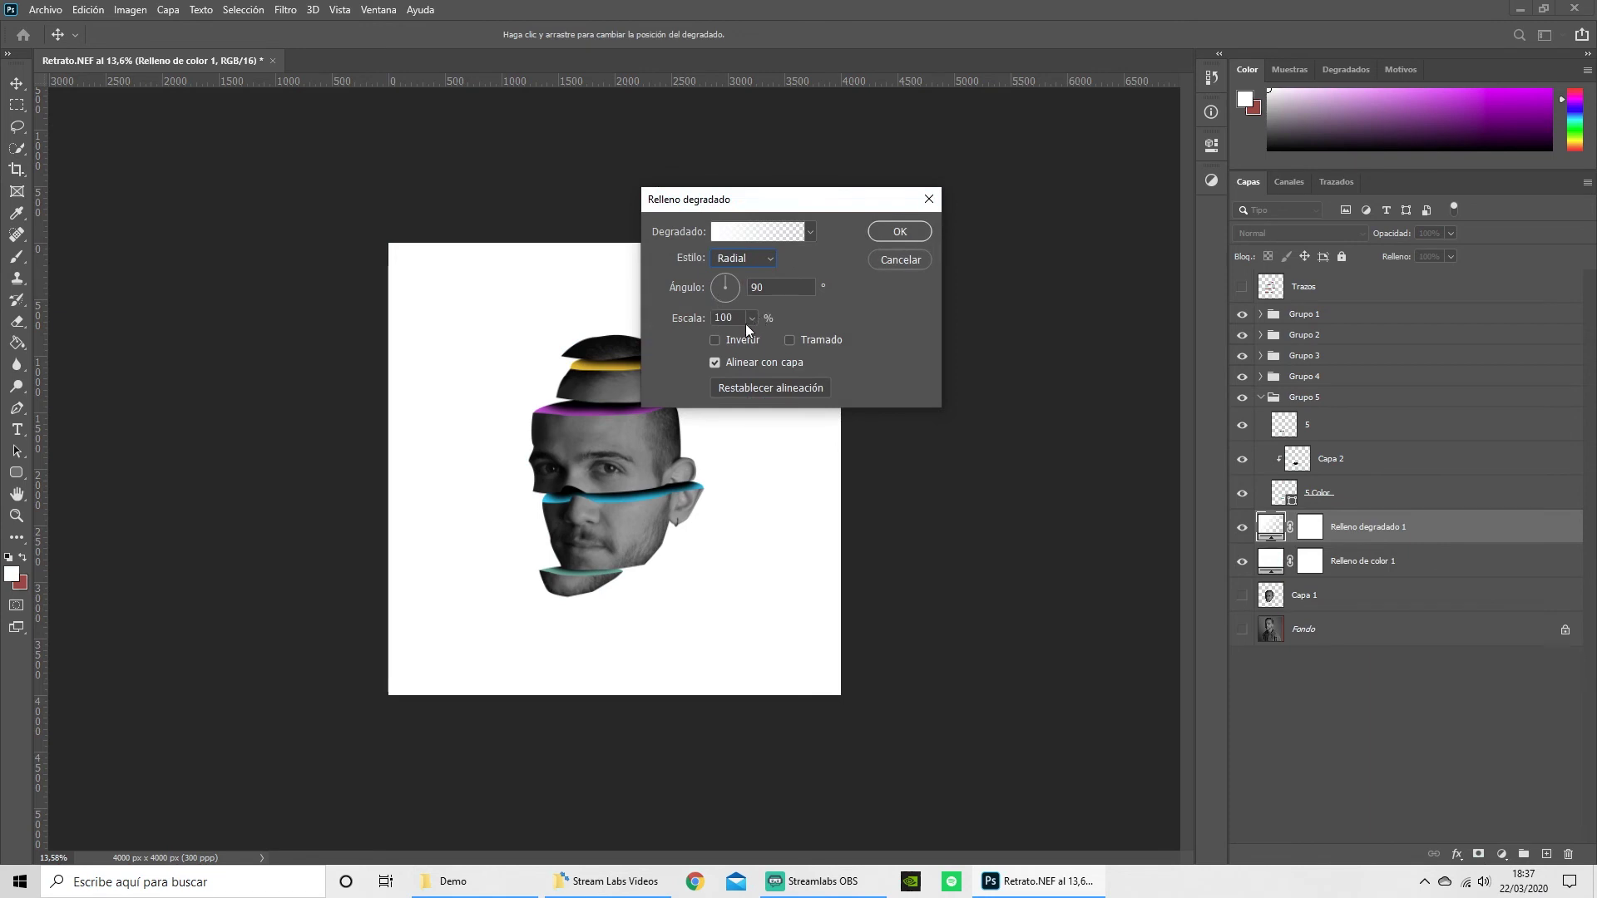
left_click(716, 340)
left_click(752, 317)
left_click_drag(759, 337, 815, 334)
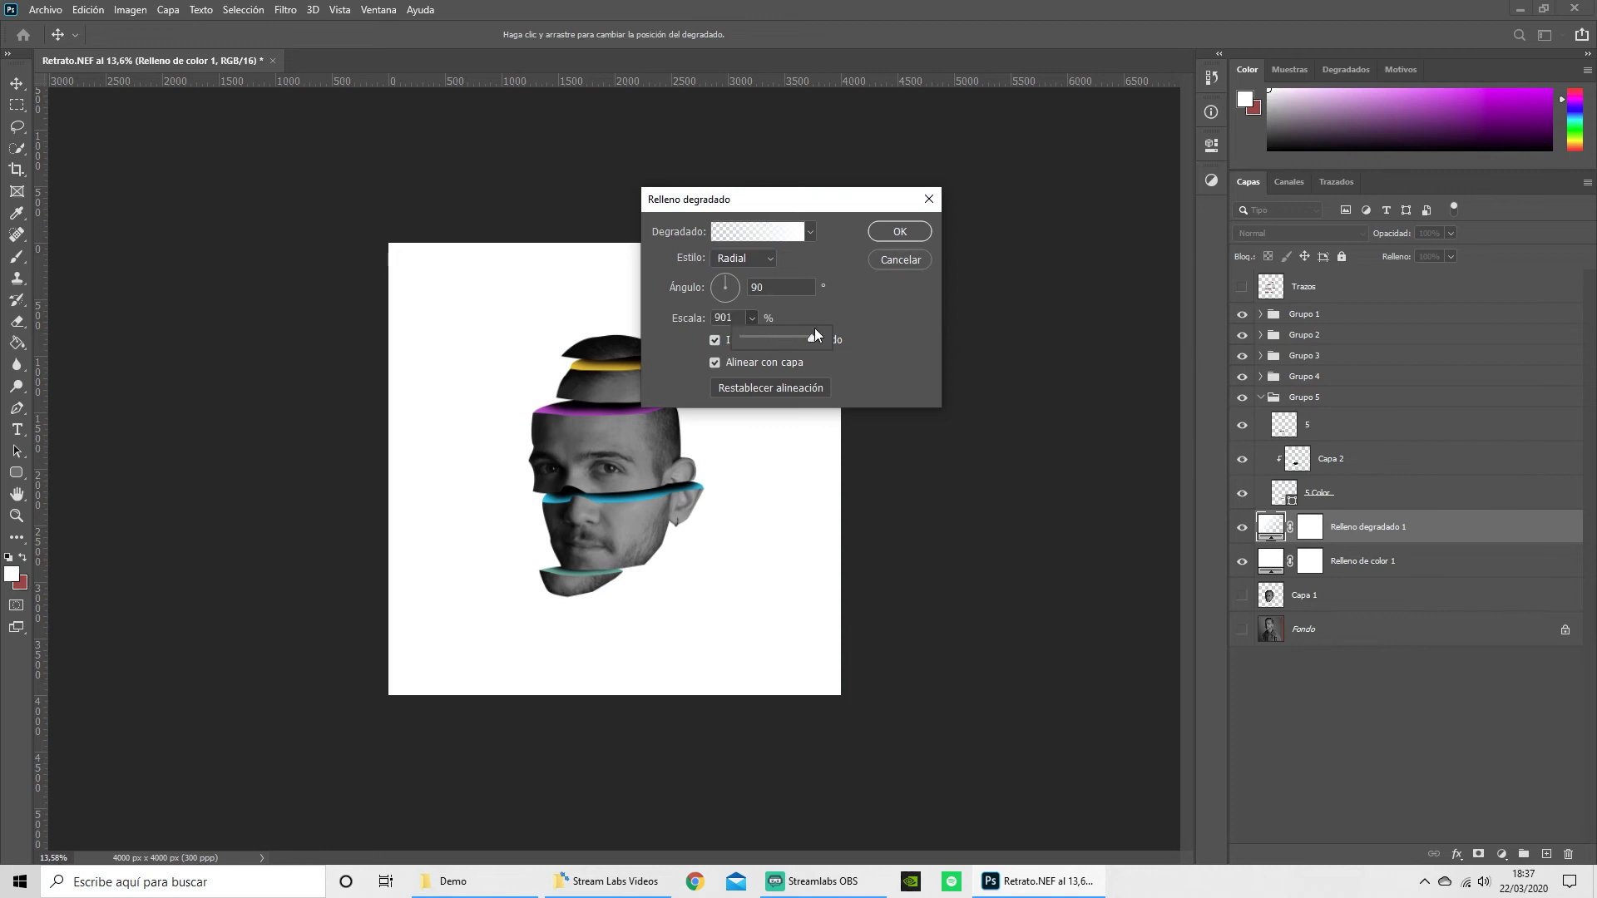
left_click(801, 258)
Apply the black-white Basics preset, set the scale to 232% and confirm the gradient fill.
left_click(809, 233)
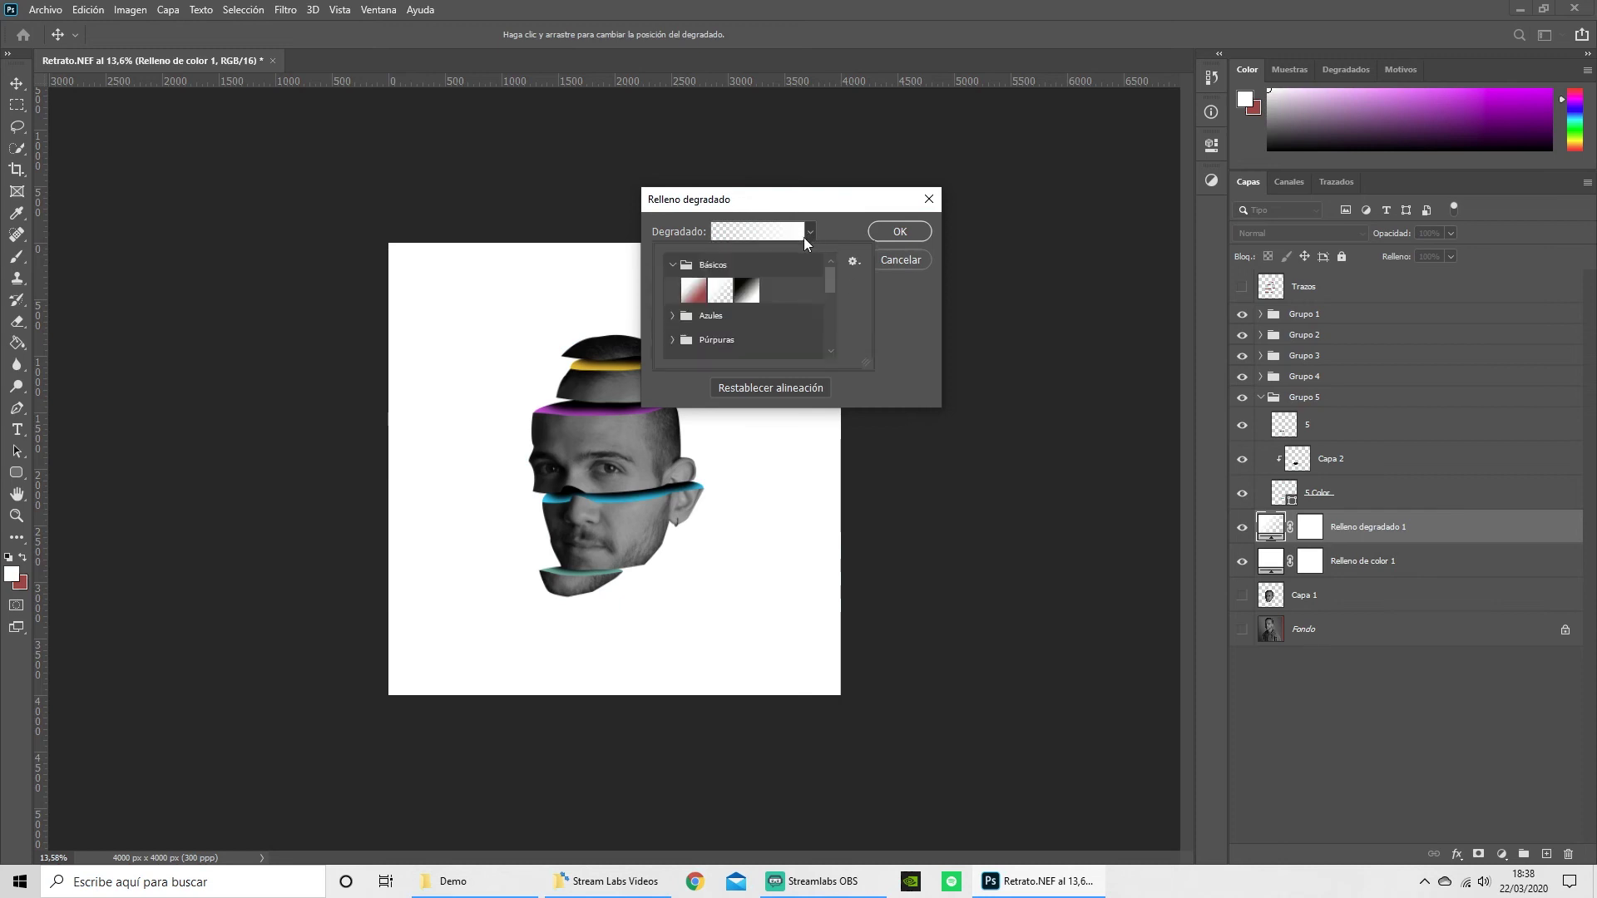
left_click(746, 291)
left_click(811, 231)
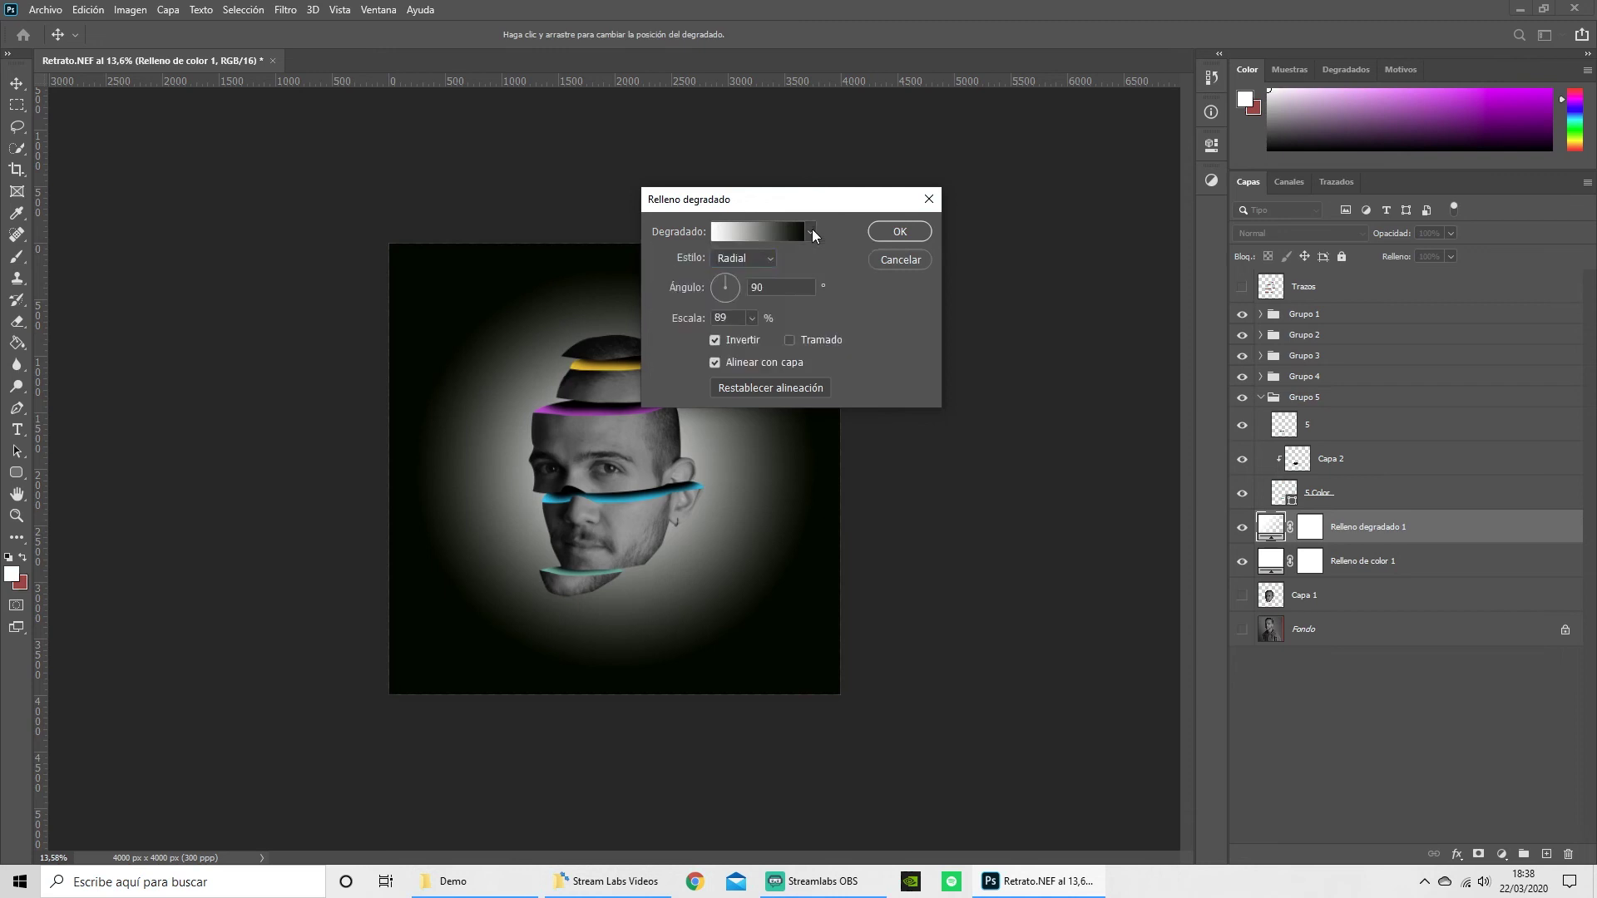
left_click(748, 319)
left_click(811, 231)
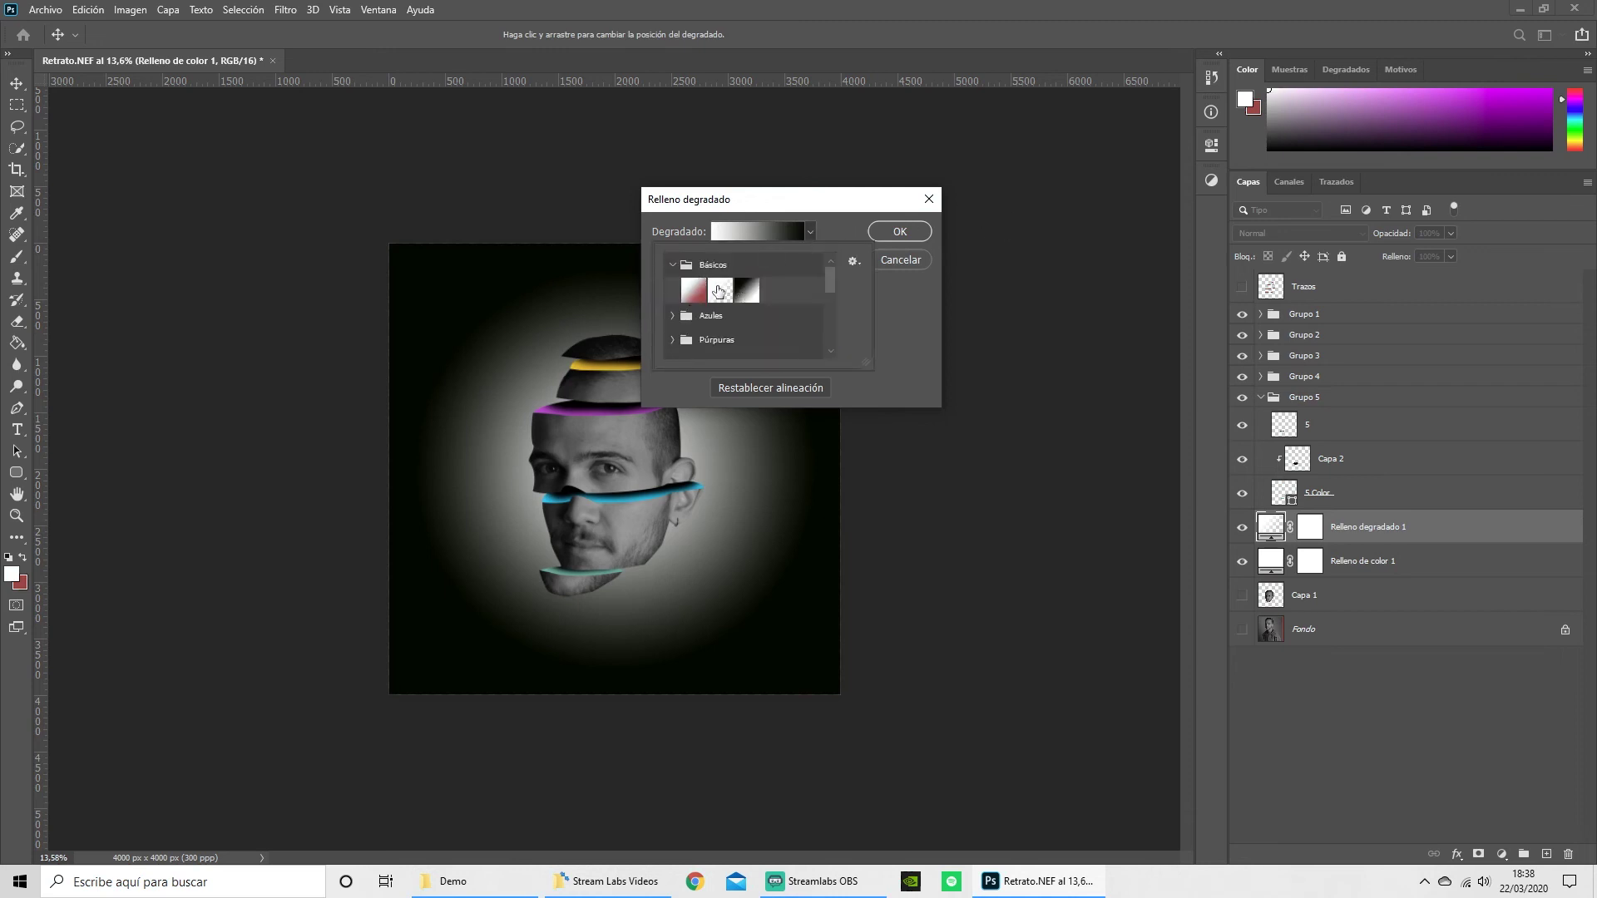
left_click(809, 233)
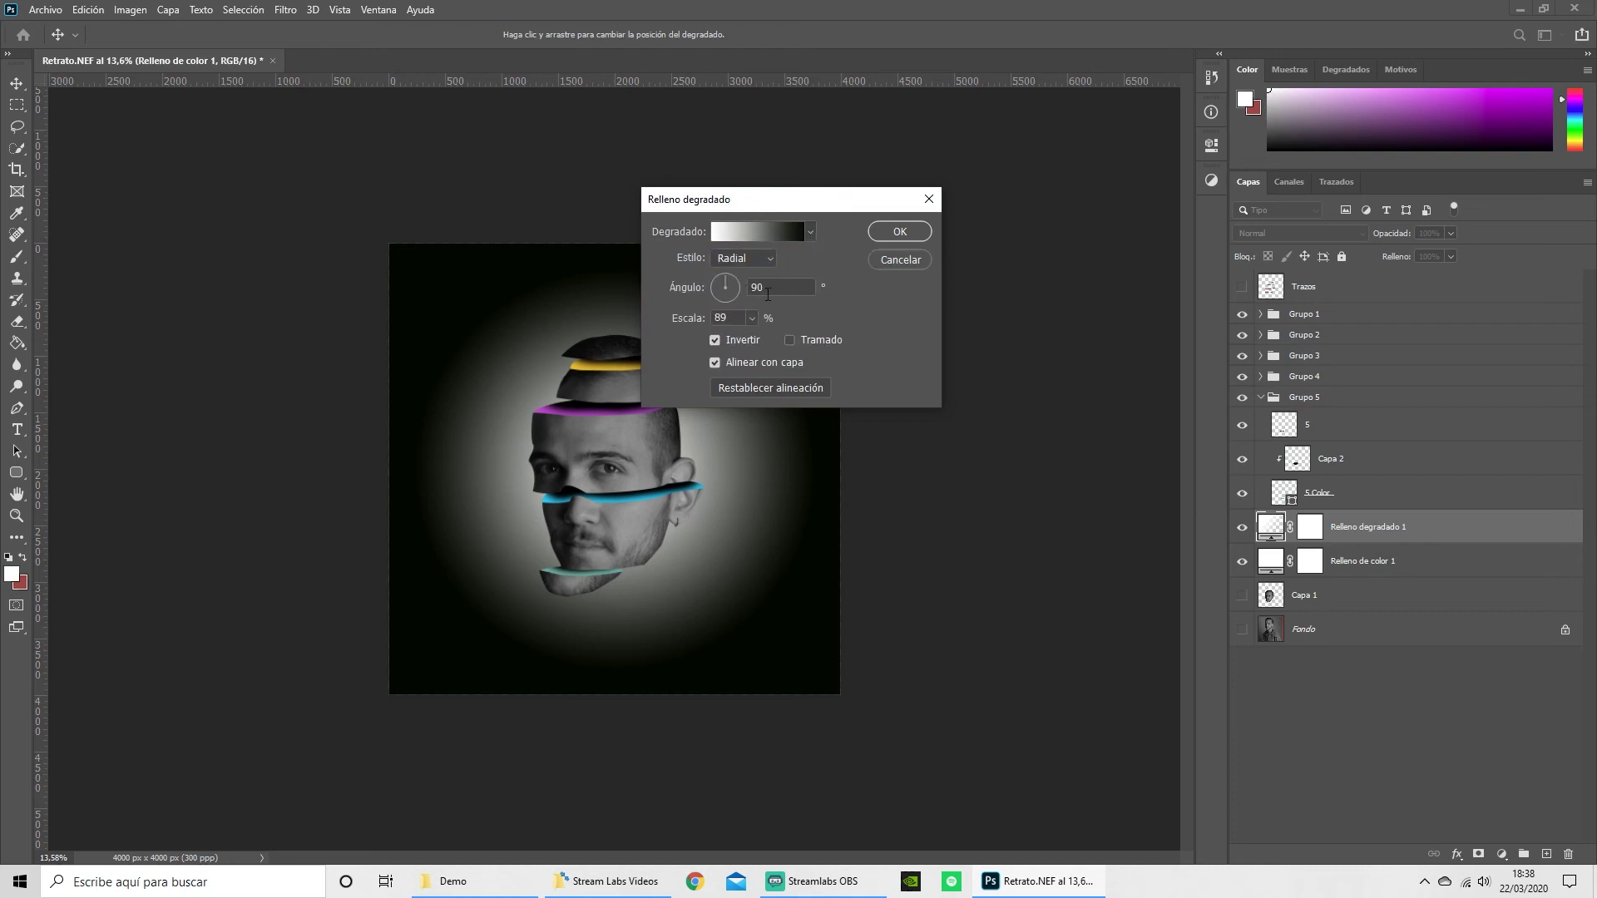
left_click(751, 318)
left_click_drag(798, 334, 762, 336)
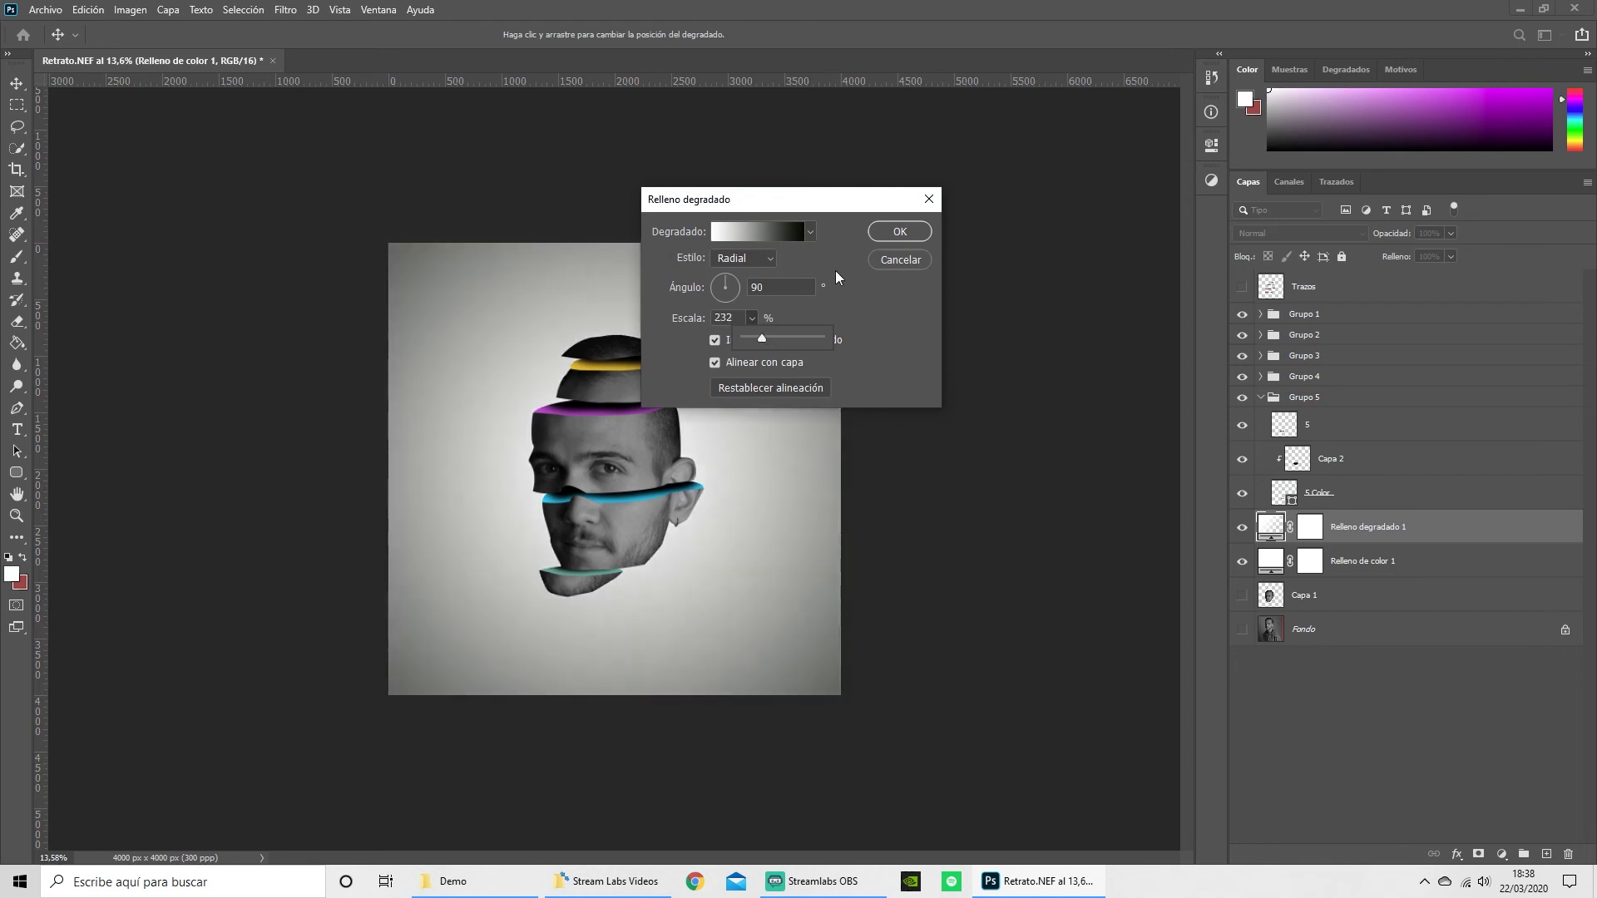
left_click(821, 306)
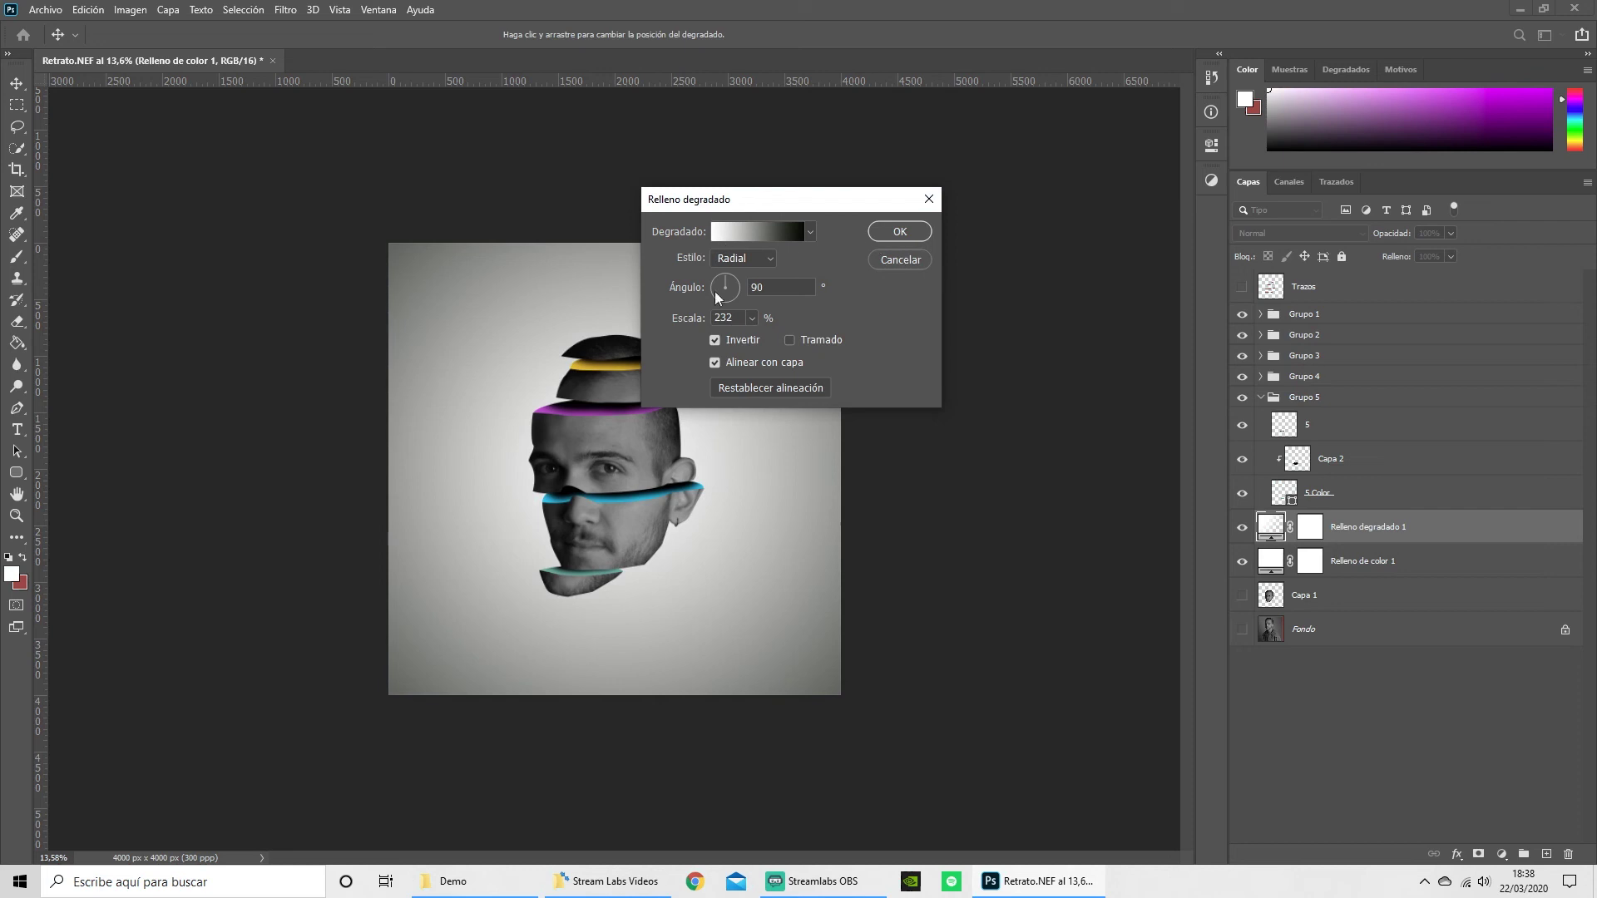
left_click(913, 233)
key("c")
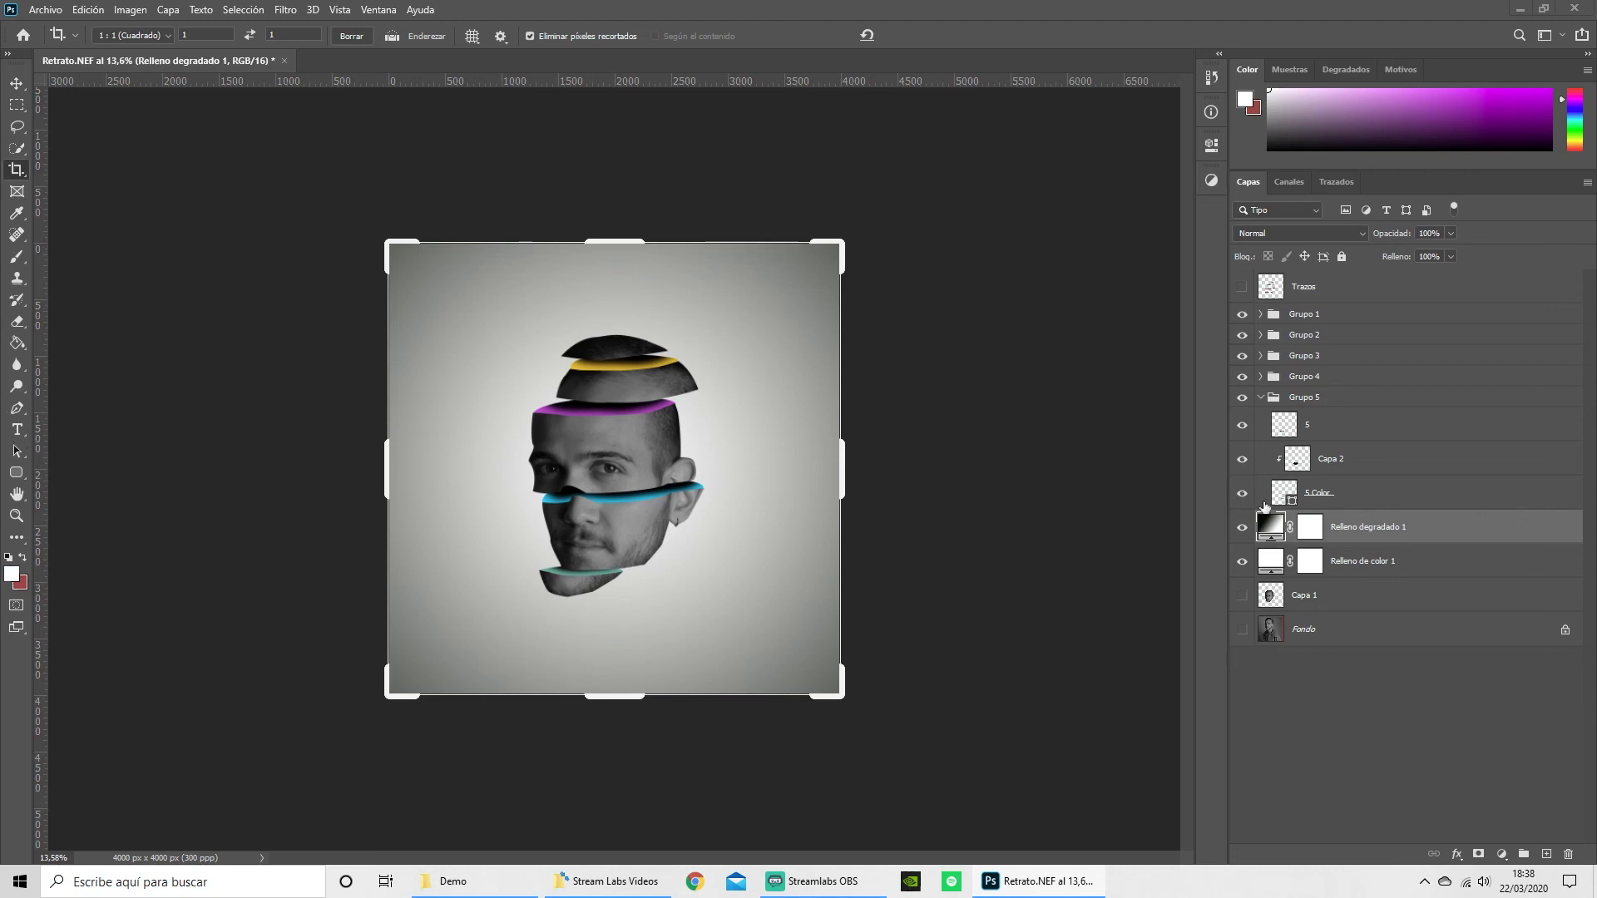
Add a new empty layer named Sombra above the gradient fill.
left_click(1548, 856)
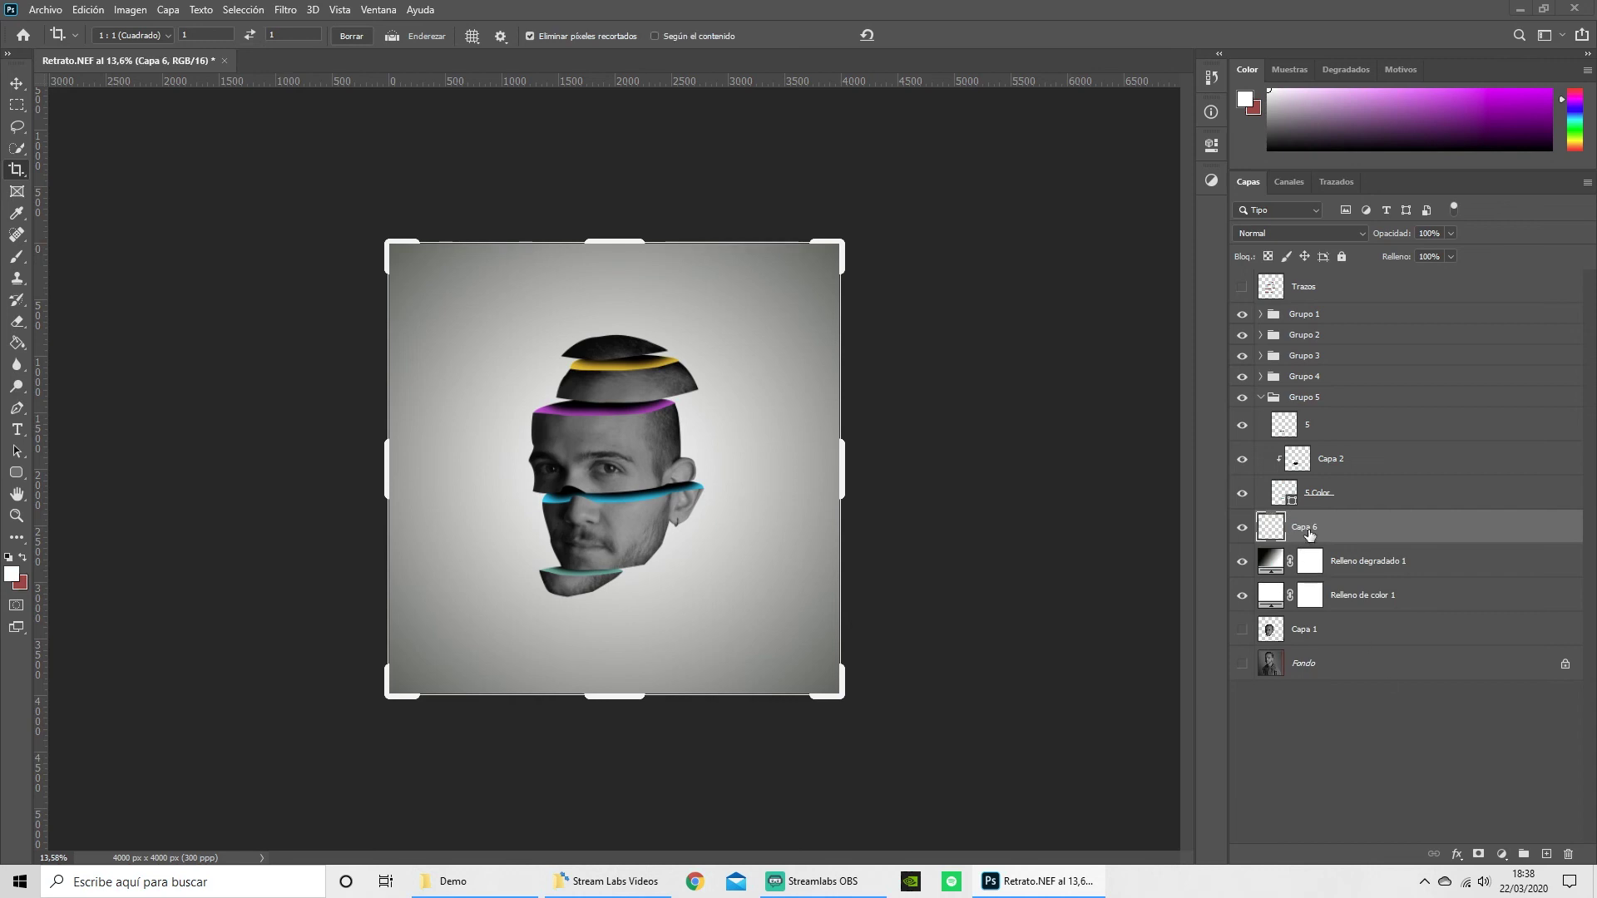
double_click(1304, 532)
type("Sombra")
key("Return")
Select a soft brush with black as the foreground colour.
left_click(18, 257)
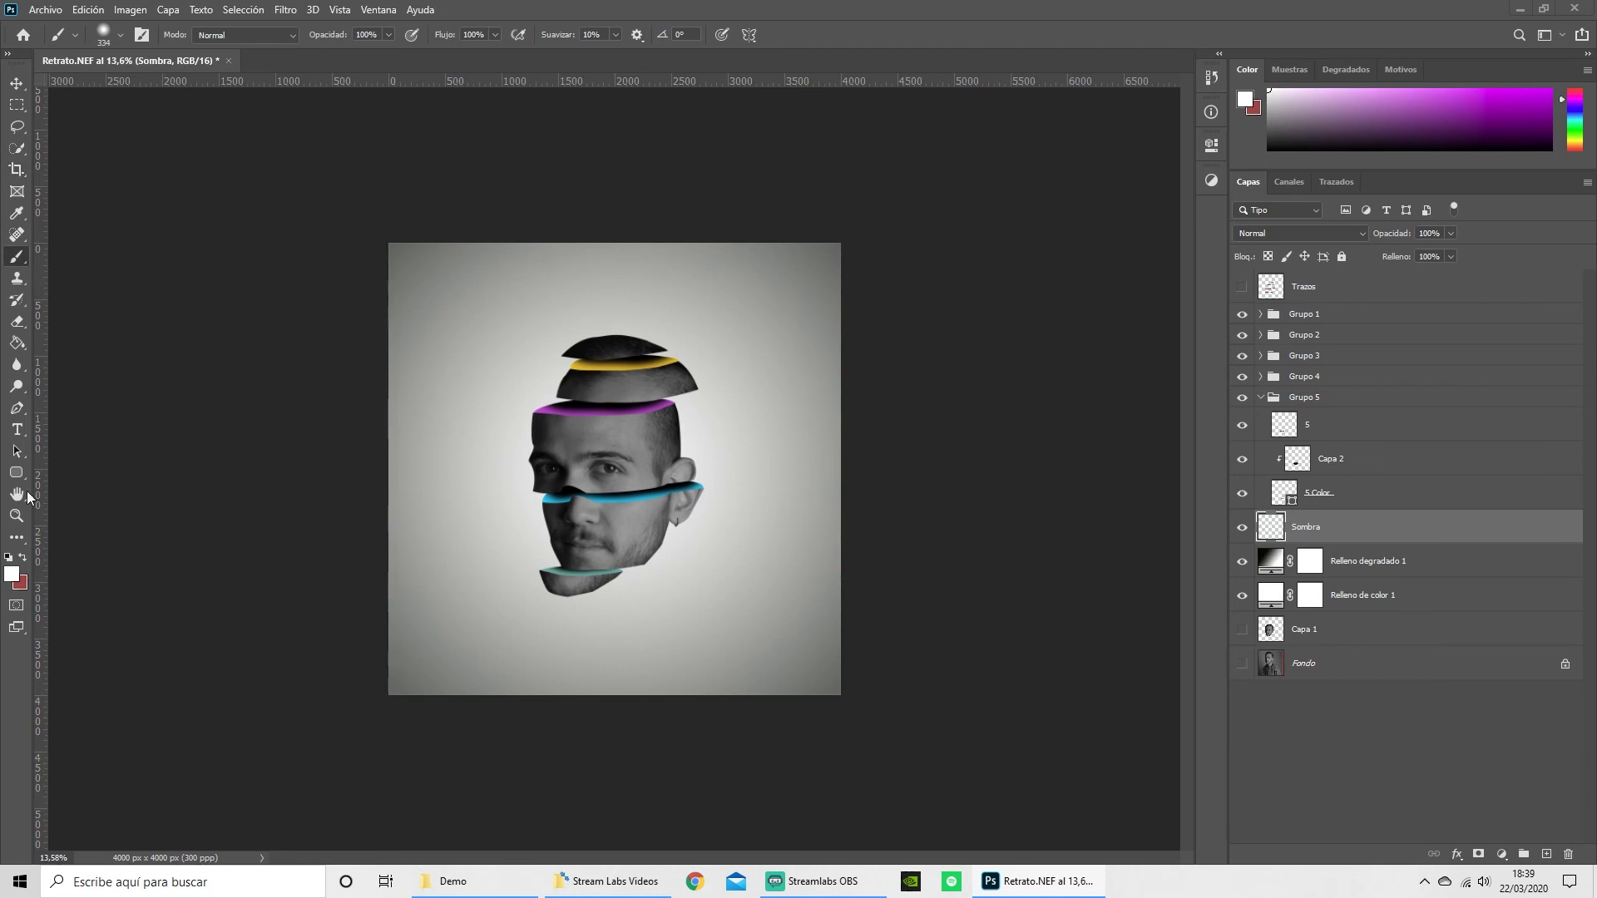
left_click(13, 574)
left_click_drag(130, 533, 107, 782)
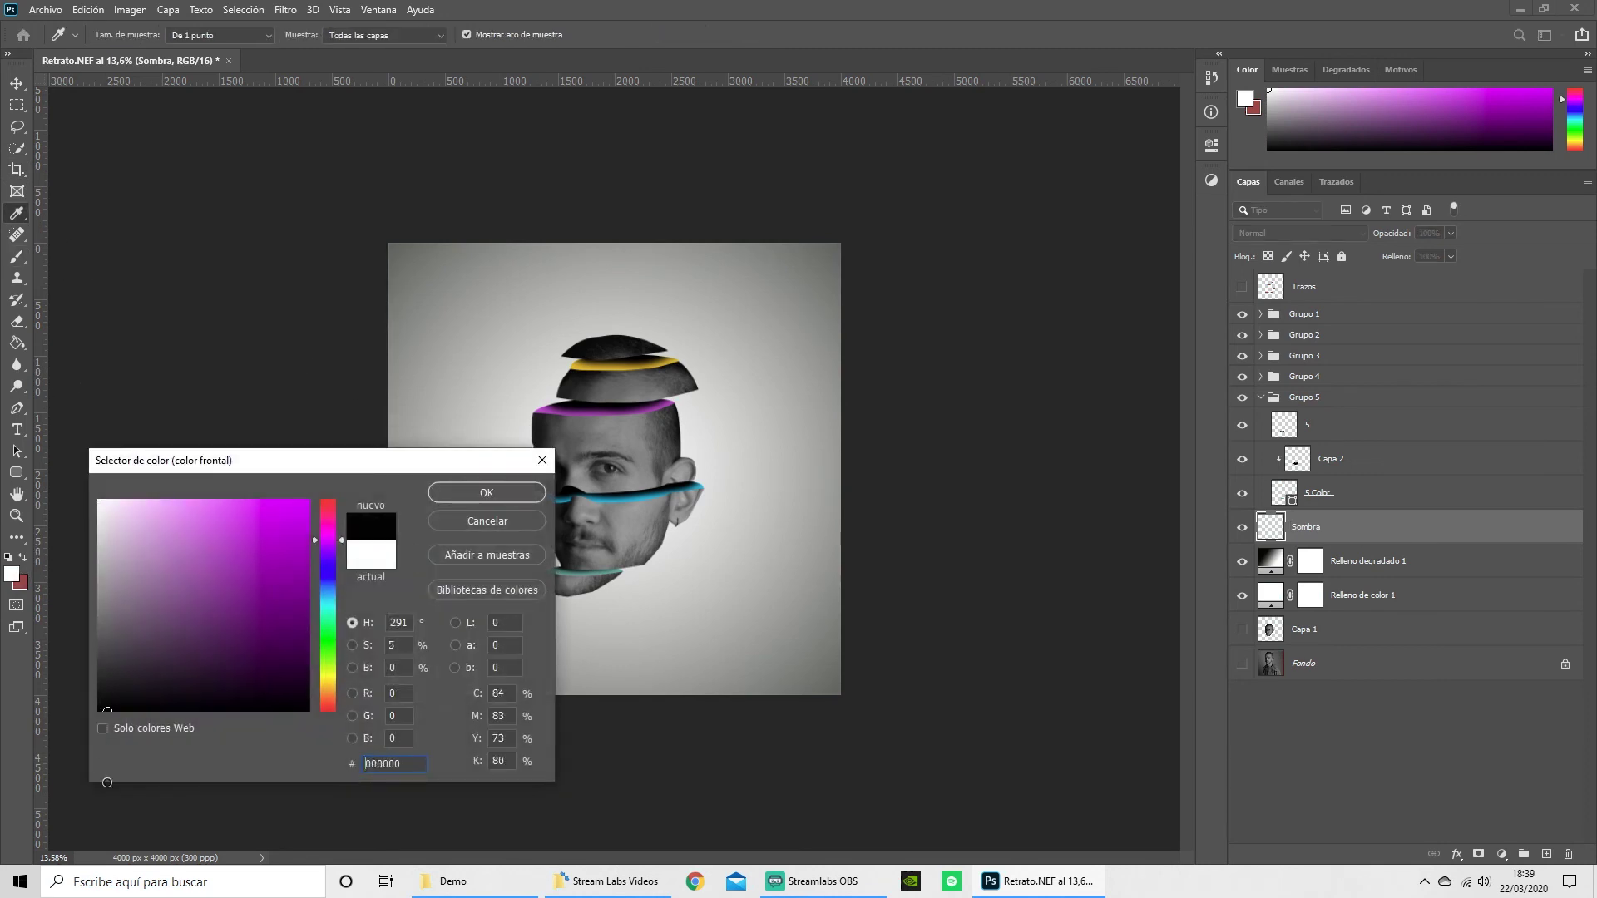
left_click(486, 492)
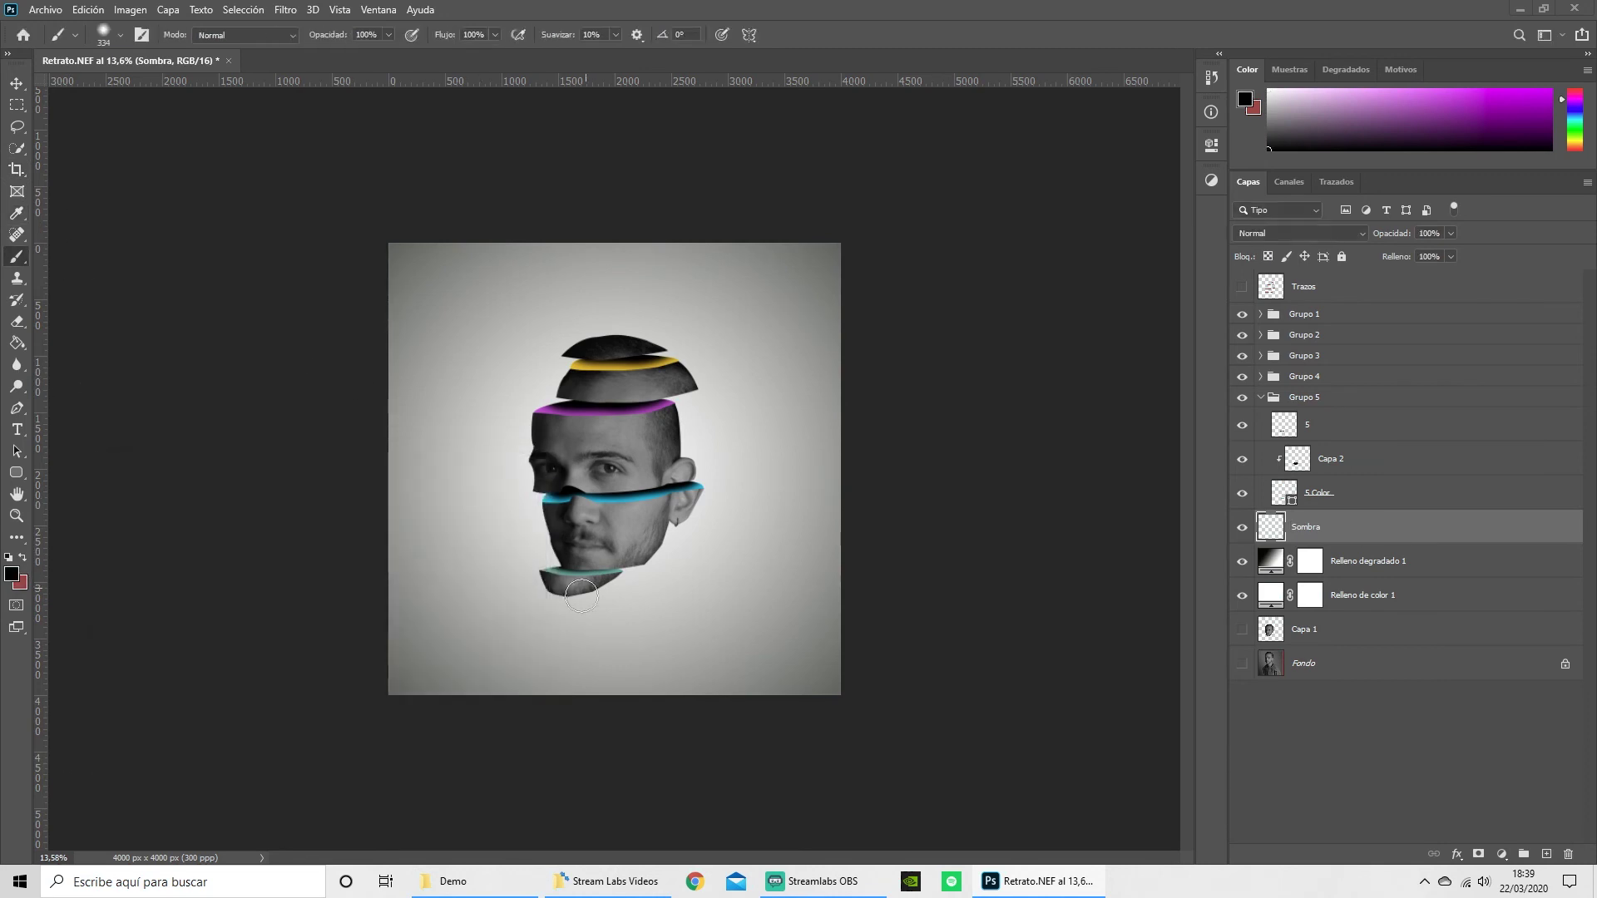
Zoom in on the chin and paint a soft black dab just below it.
key("z")
left_click(618, 615)
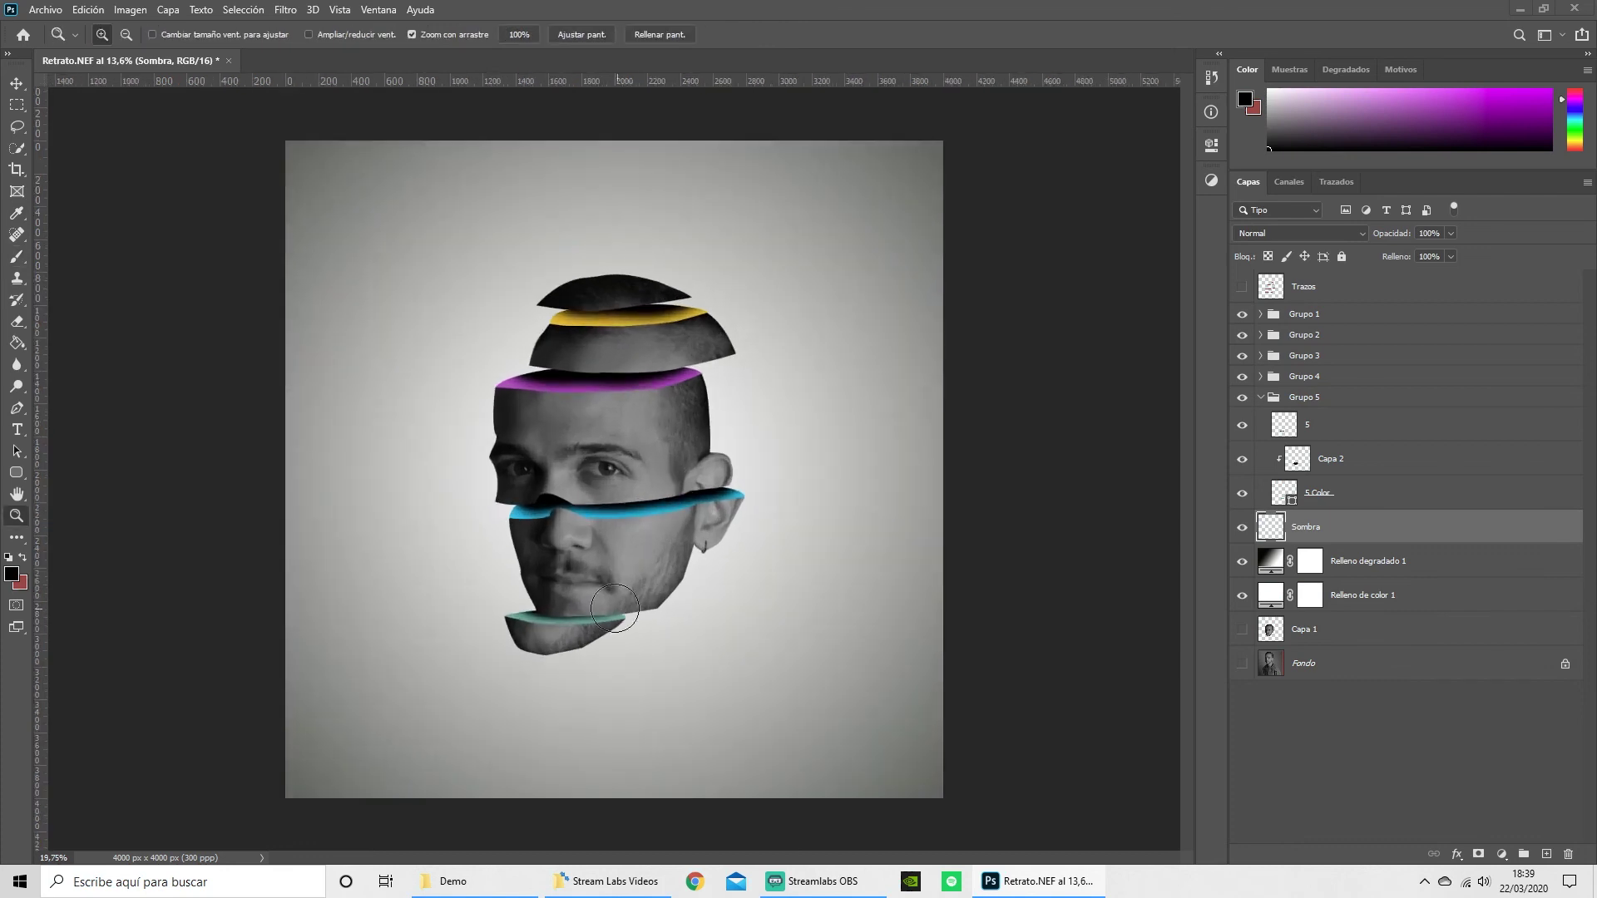
key("b")
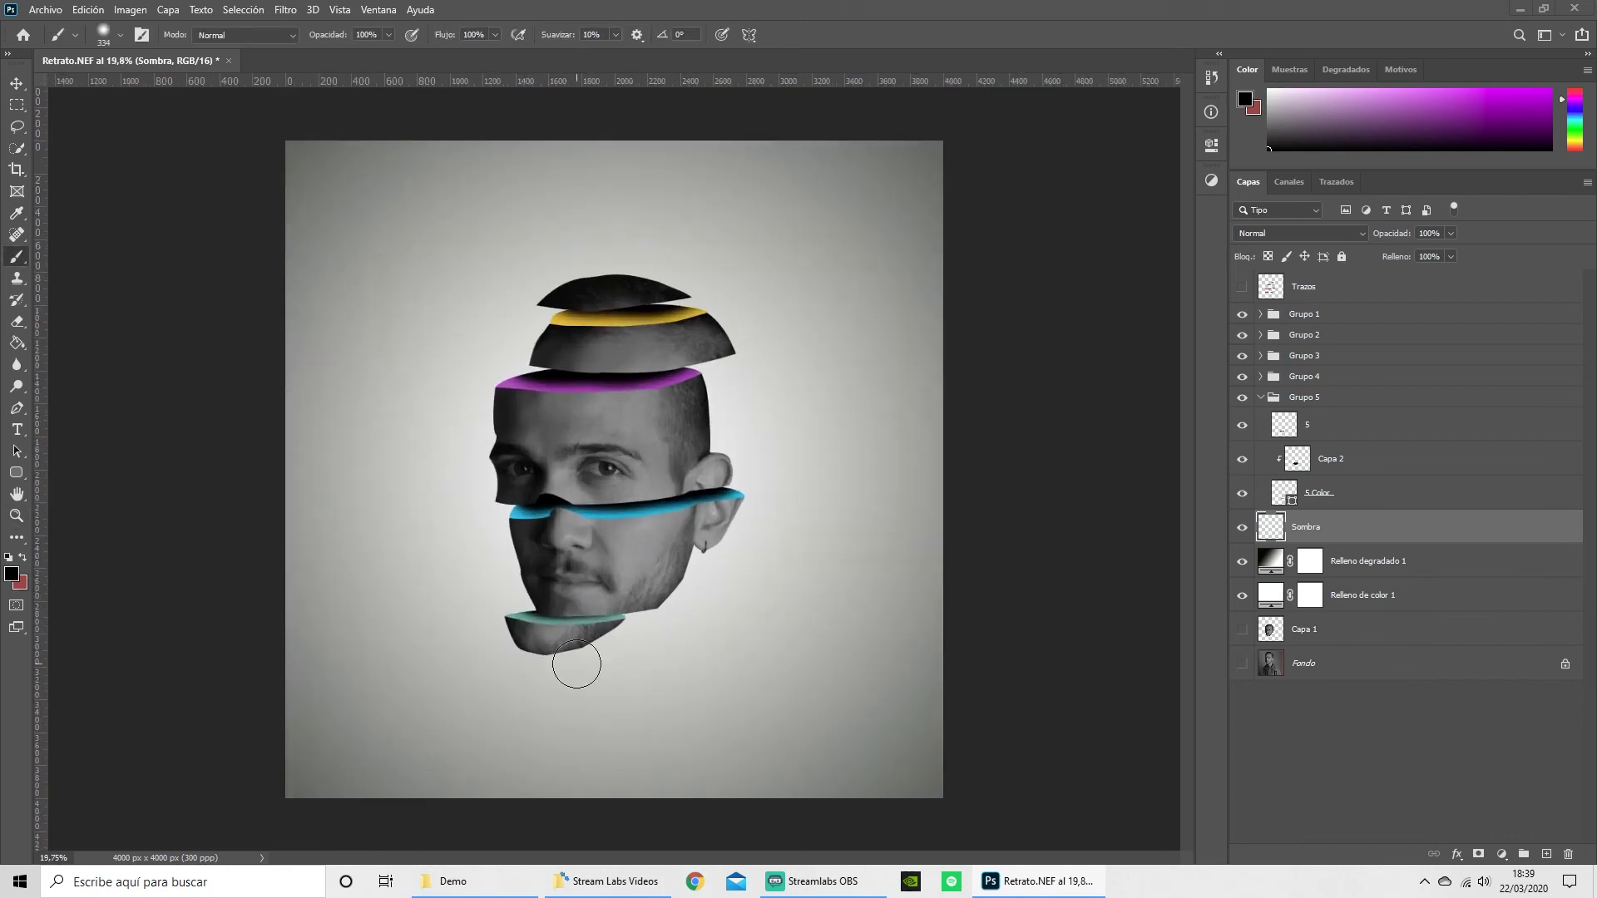
left_click(582, 653)
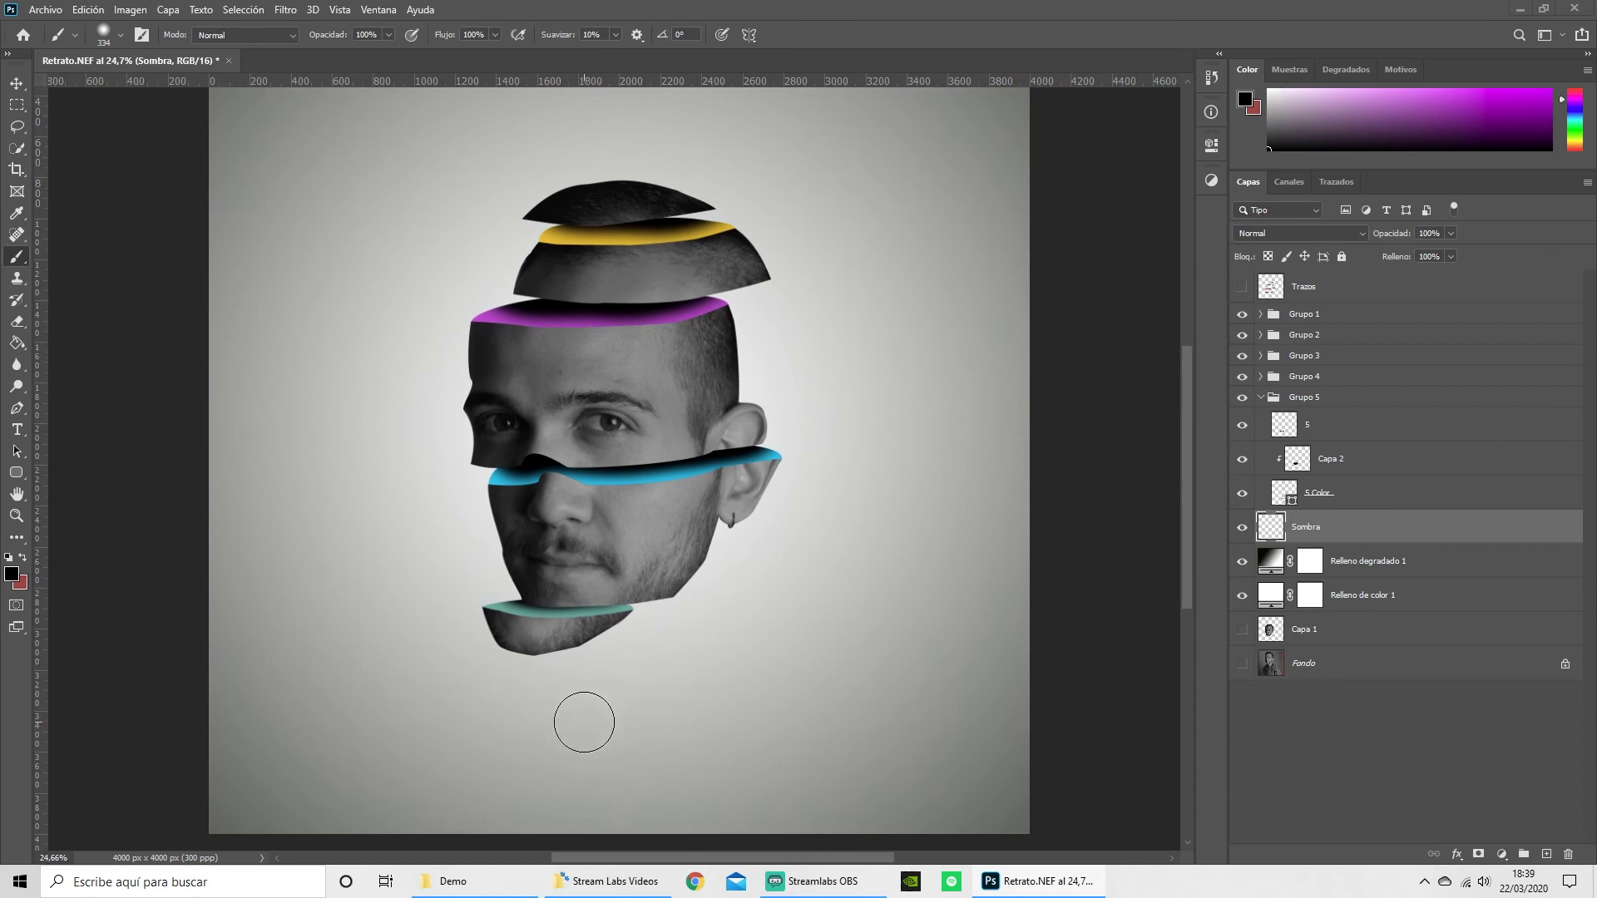
left_click(587, 722)
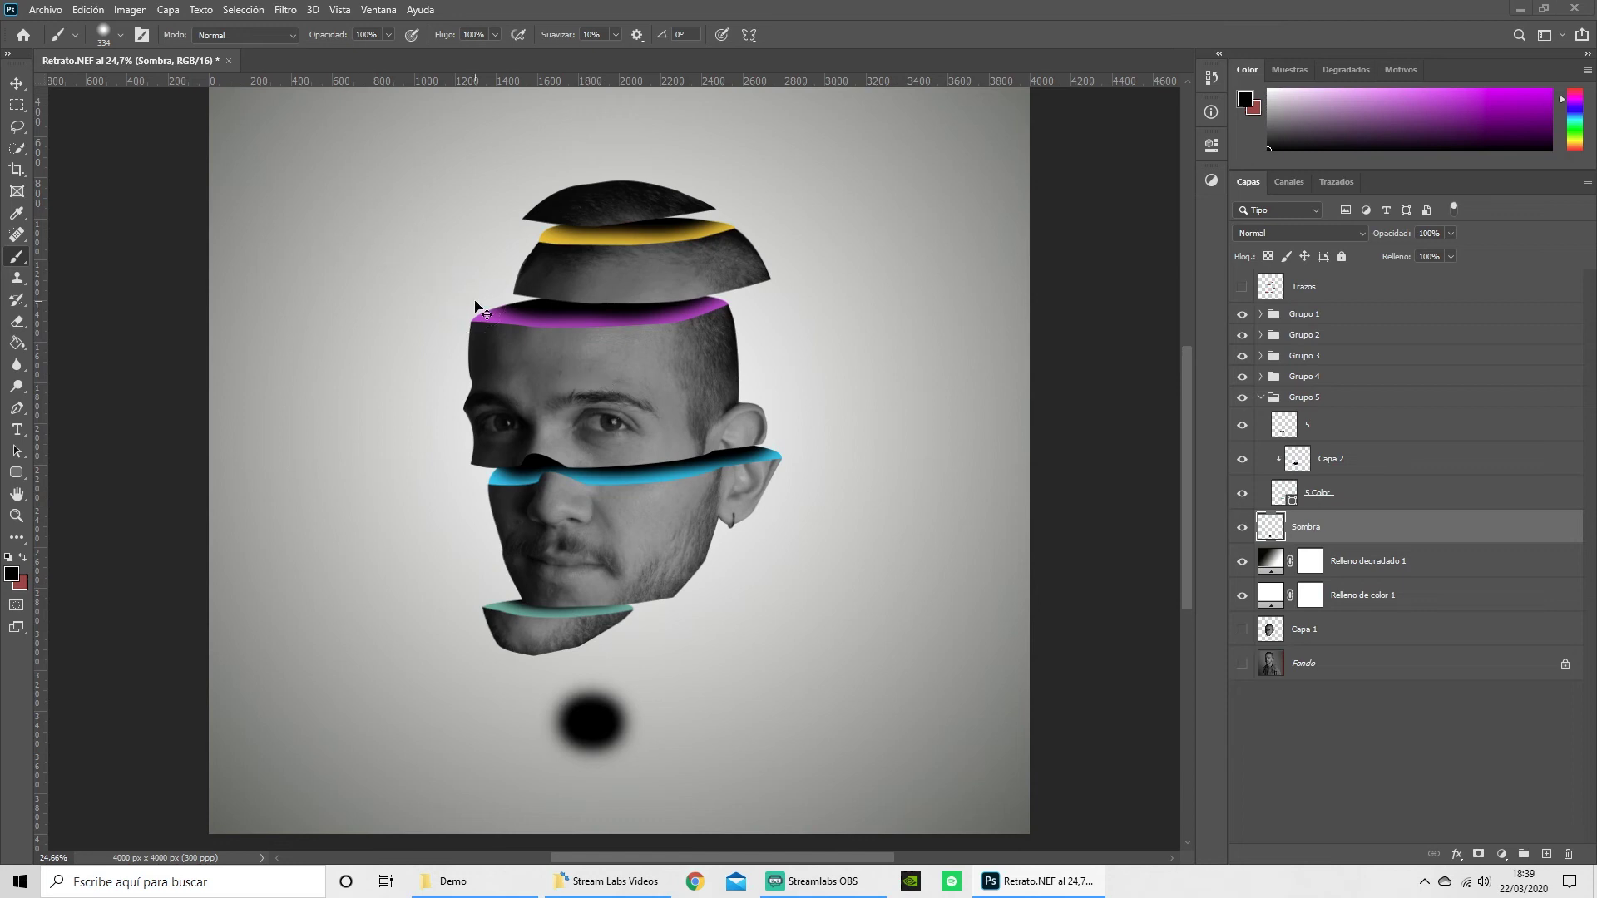
key("ctrl+t")
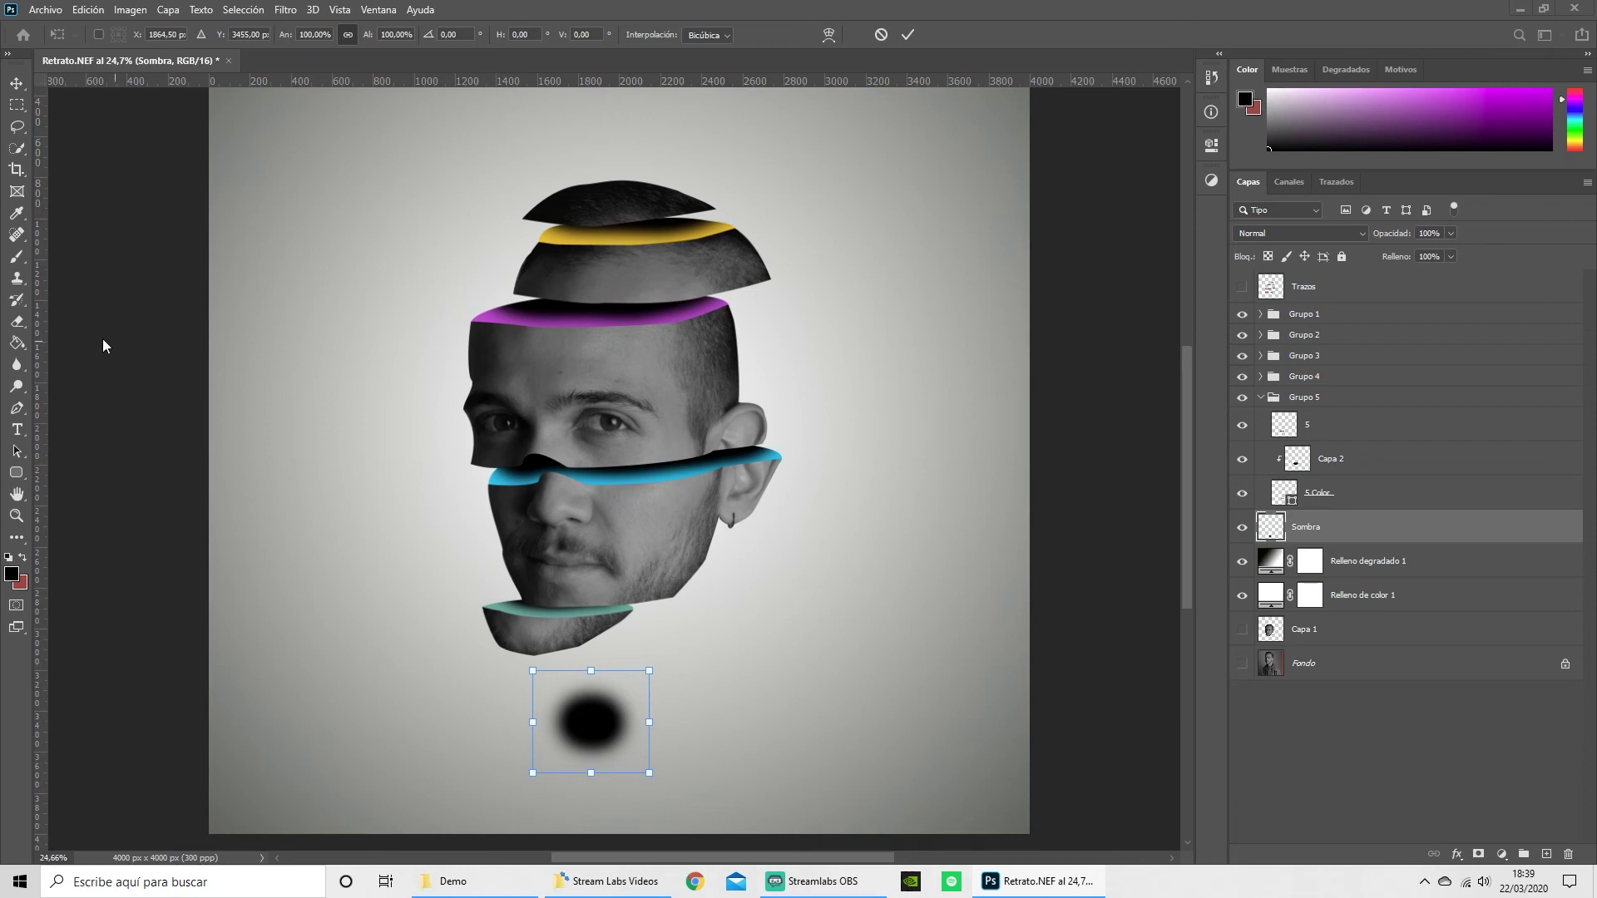
Squash the black dab into a wide, flat ellipse centred under the head, lowering opacity.
left_click_drag(651, 722, 698, 724)
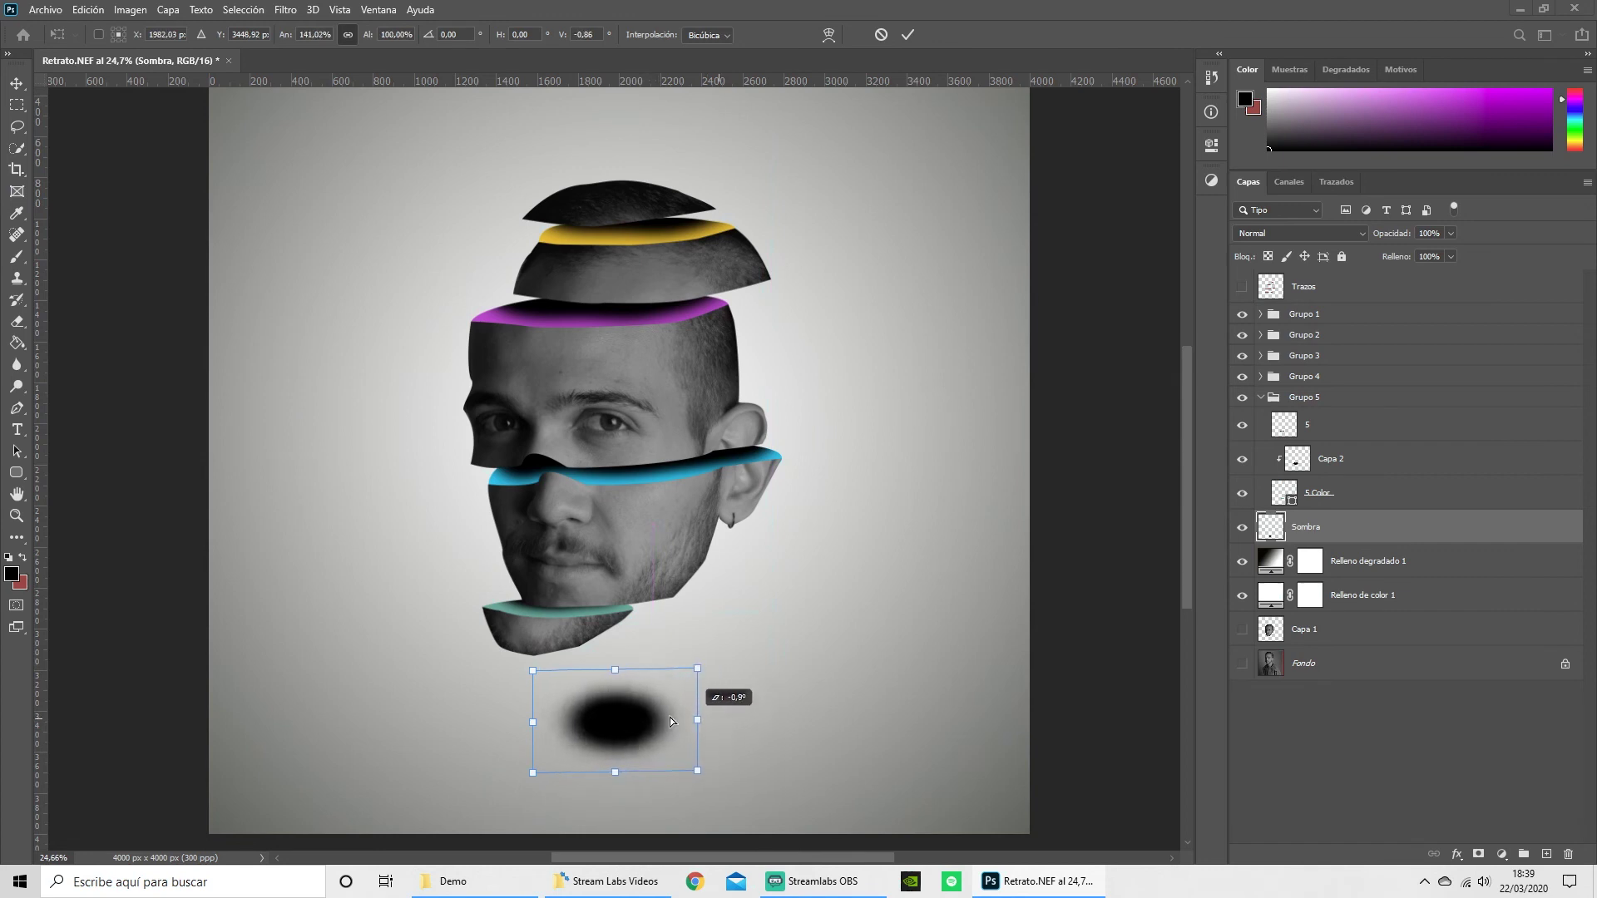
mouse_move(697, 724)
left_mouse_down()
mouse_move(986, 724)
mouse_move(957, 727)
left_mouse_up()
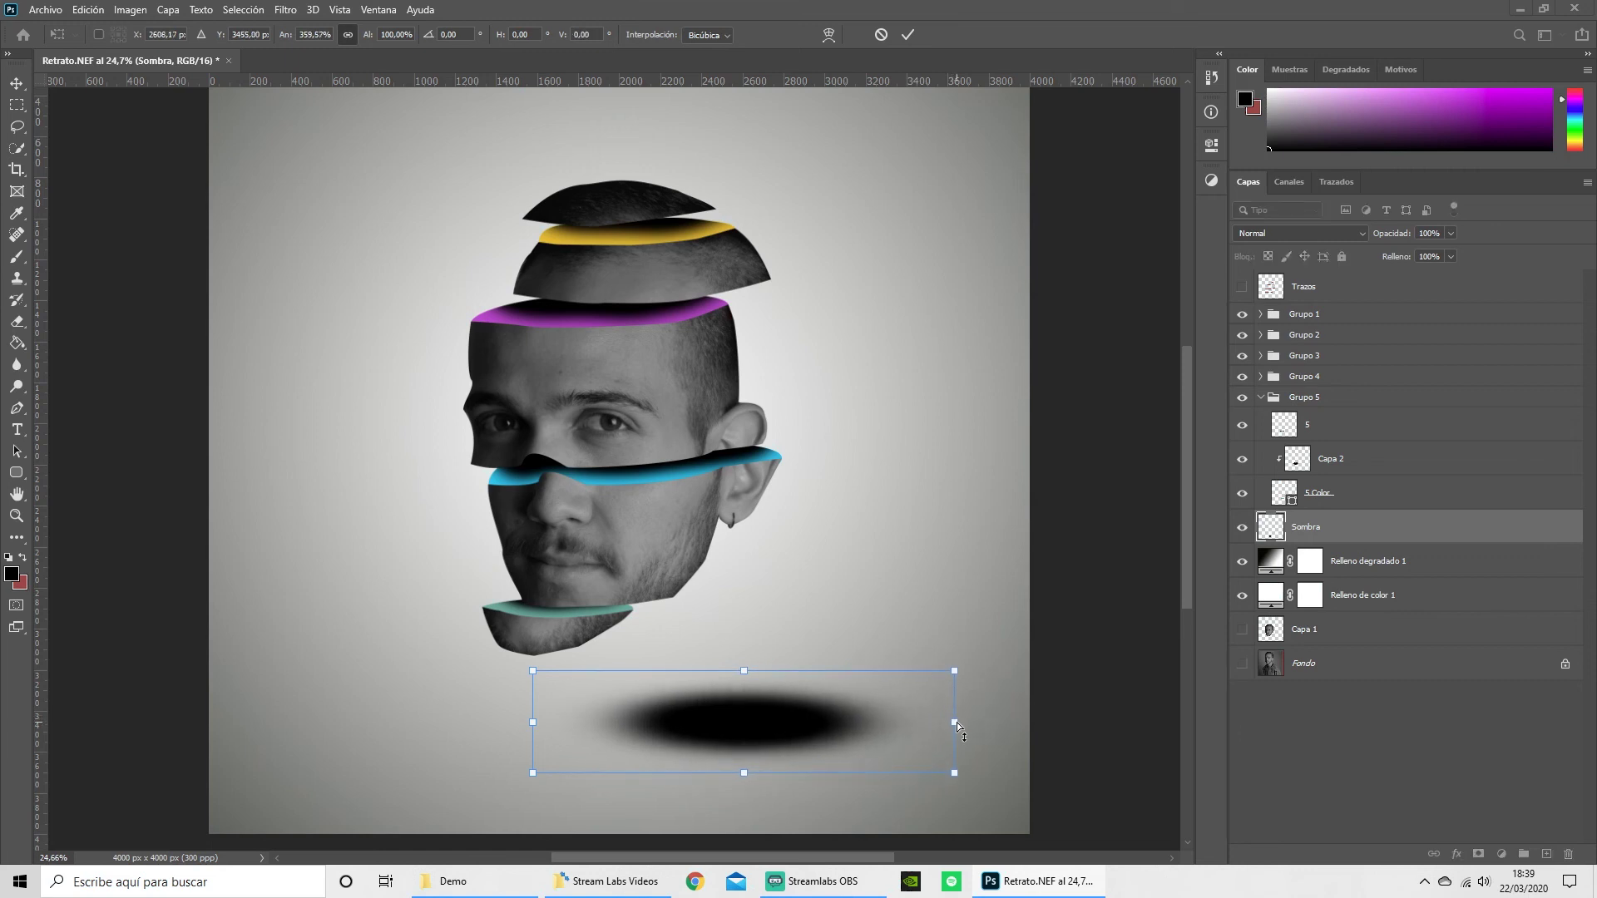
mouse_move(745, 779)
left_mouse_down()
mouse_move(746, 723)
mouse_move(627, 725)
left_mouse_up()
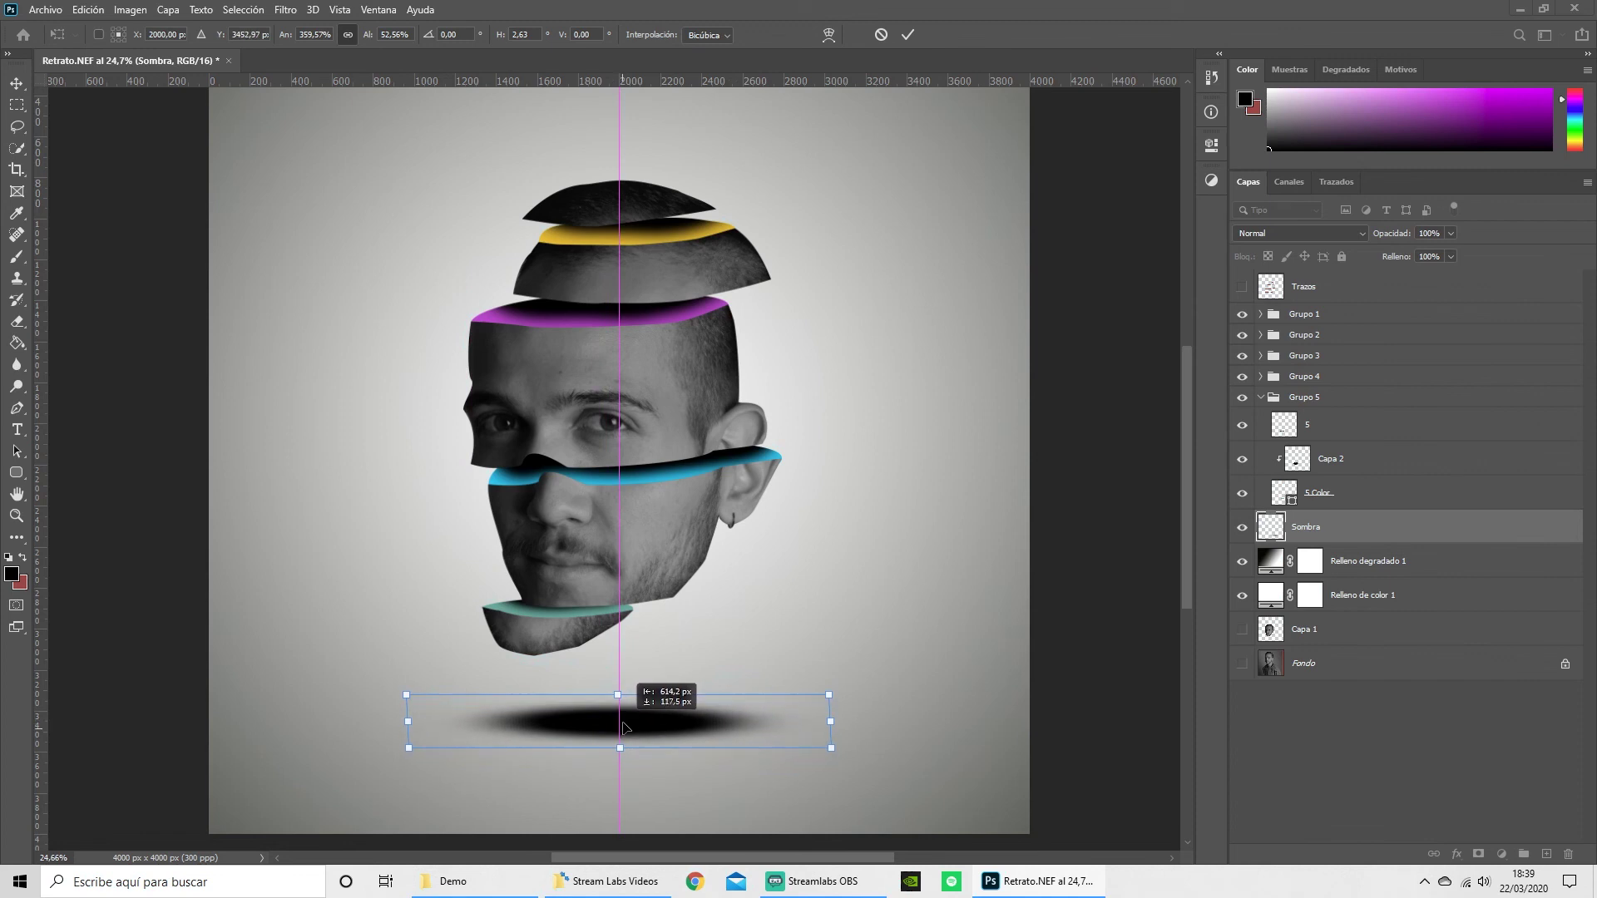
left_click_drag(628, 724, 620, 728)
left_click_drag(831, 749, 715, 733)
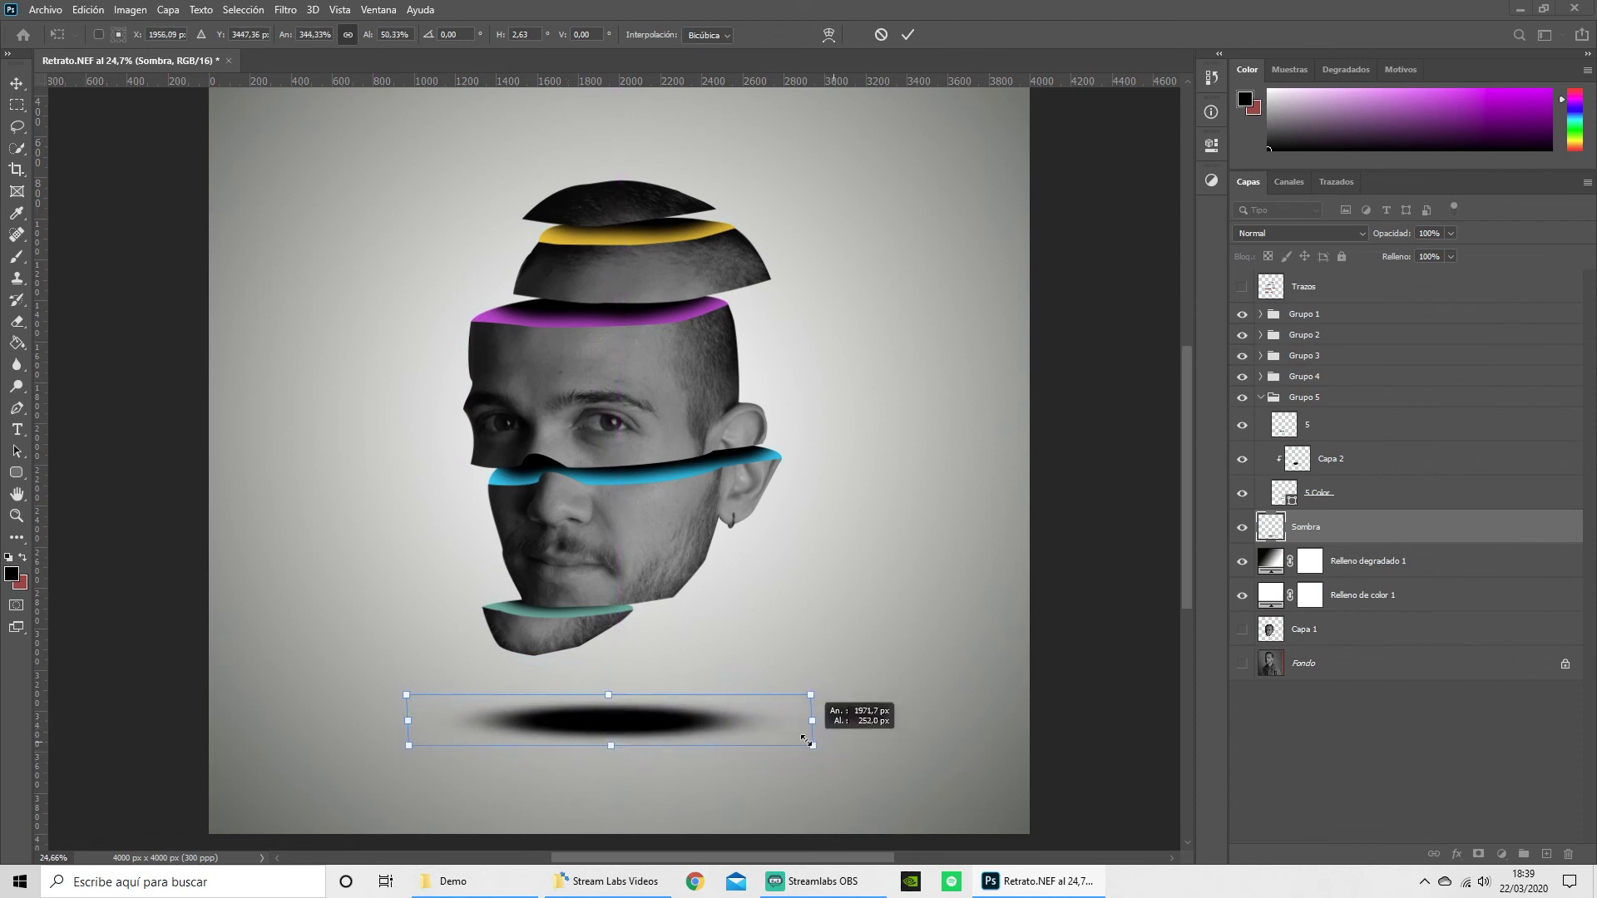
left_click_drag(571, 722, 629, 764)
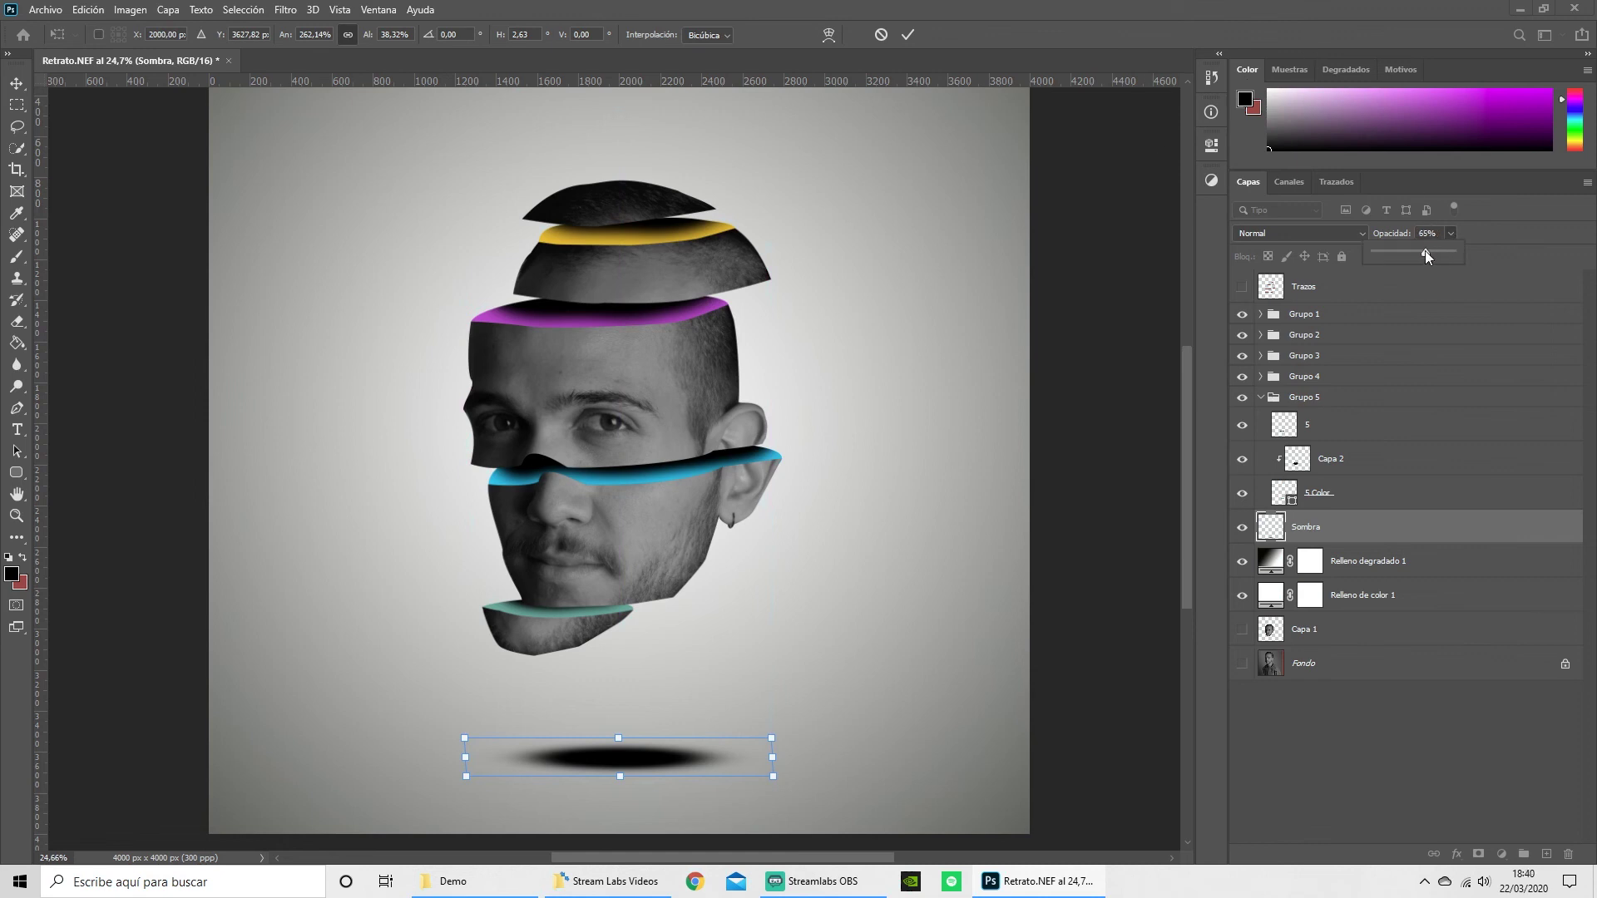
left_click_drag(1412, 253, 1434, 249)
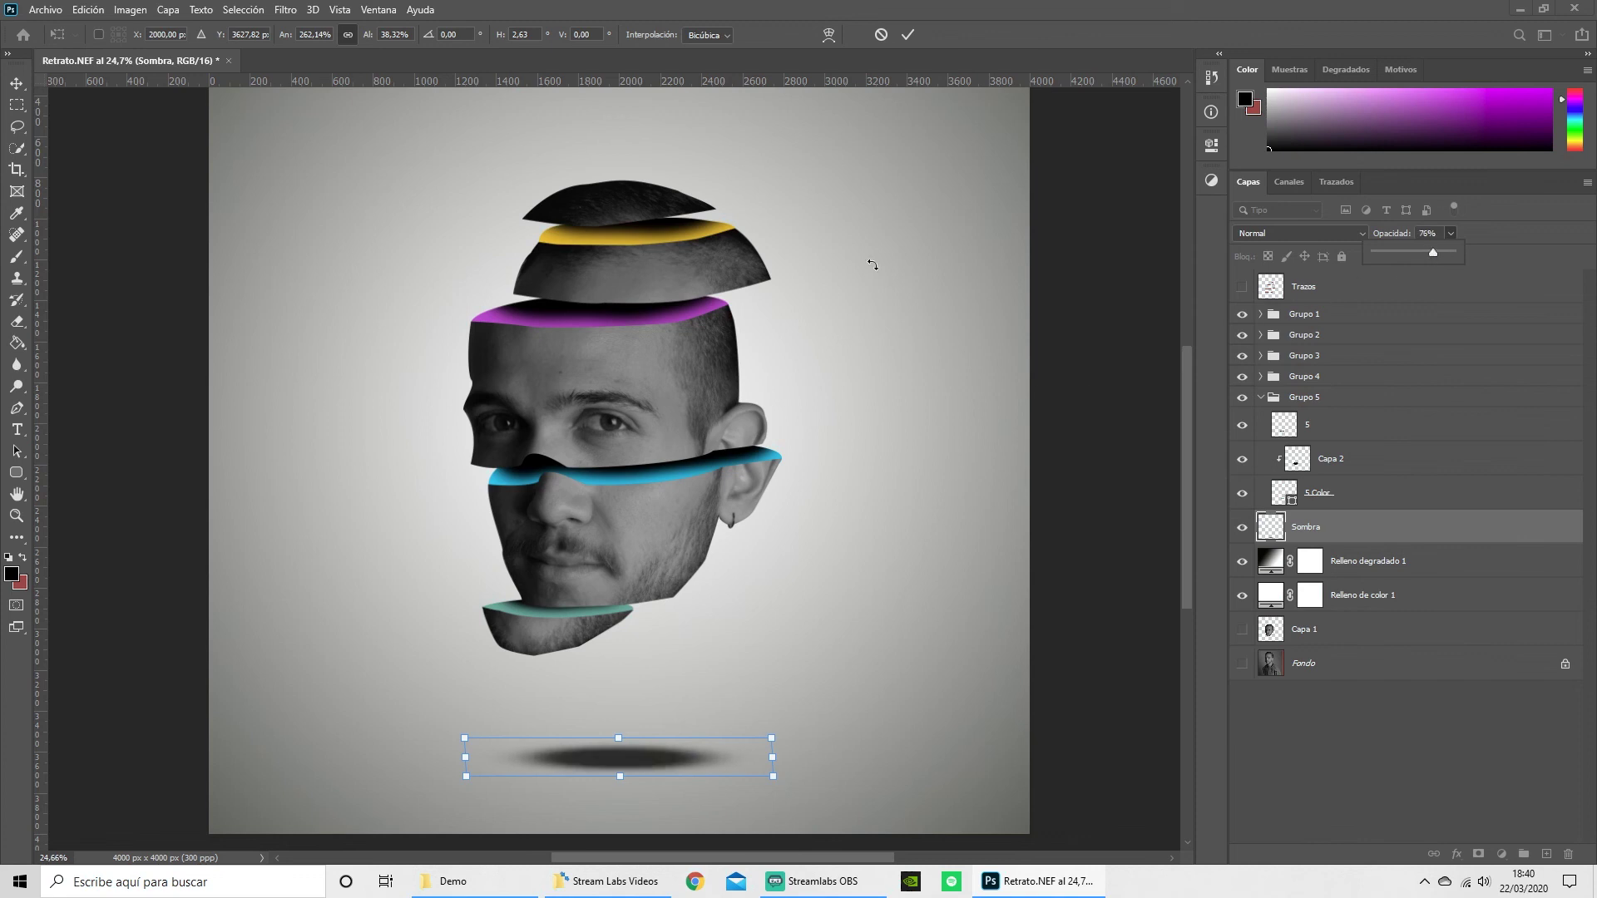
left_click(1365, 716)
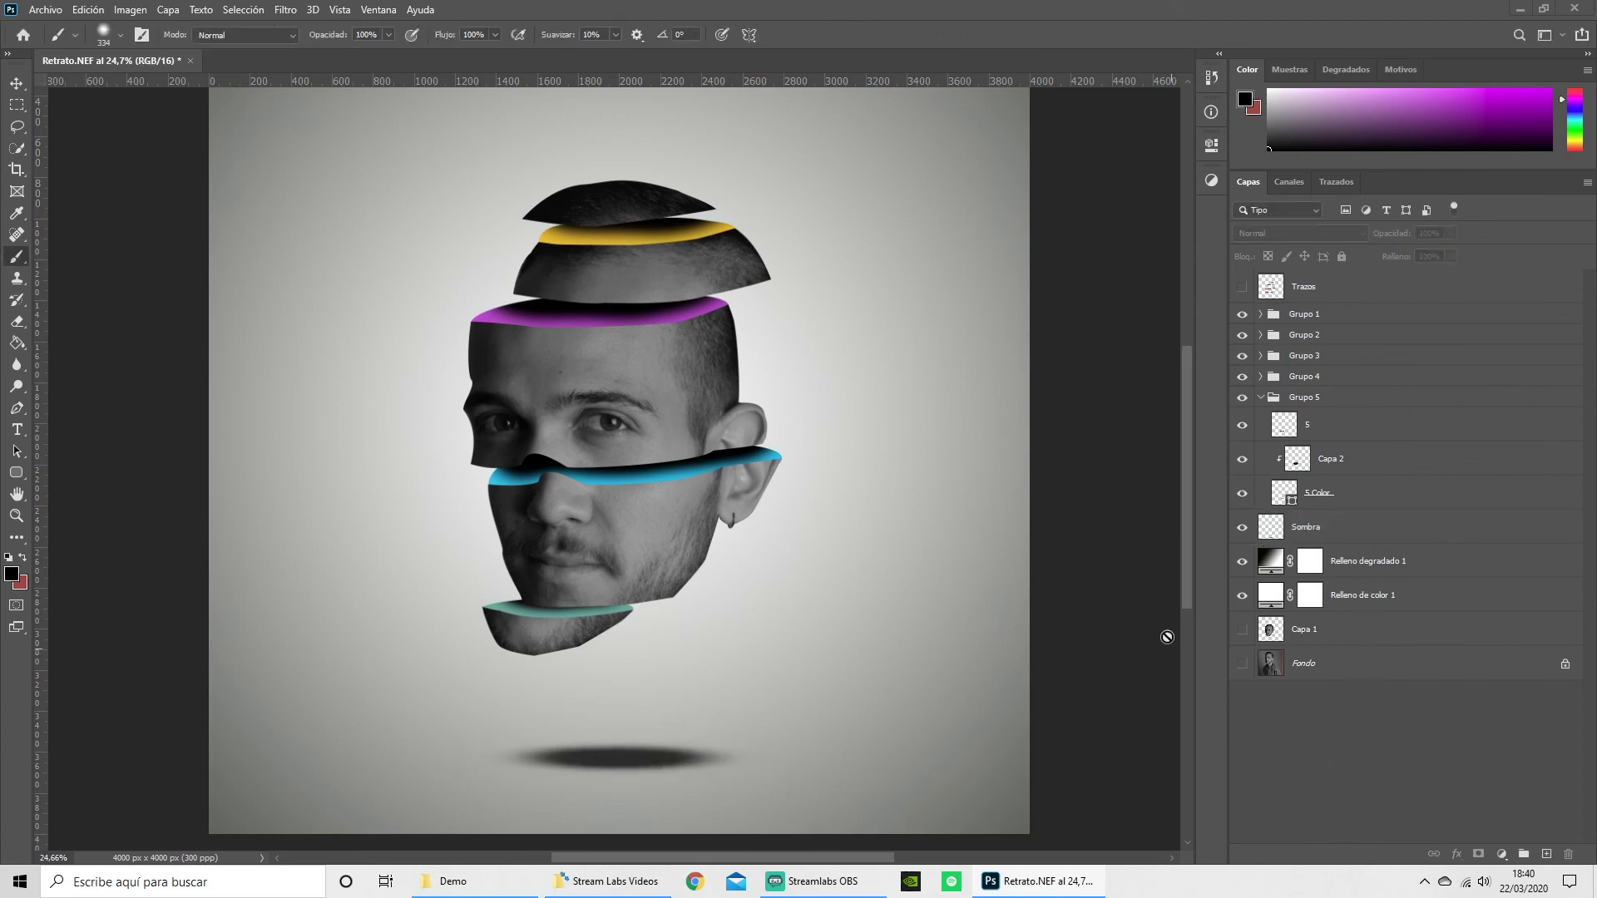
scroll(970, 589, "down", 1)
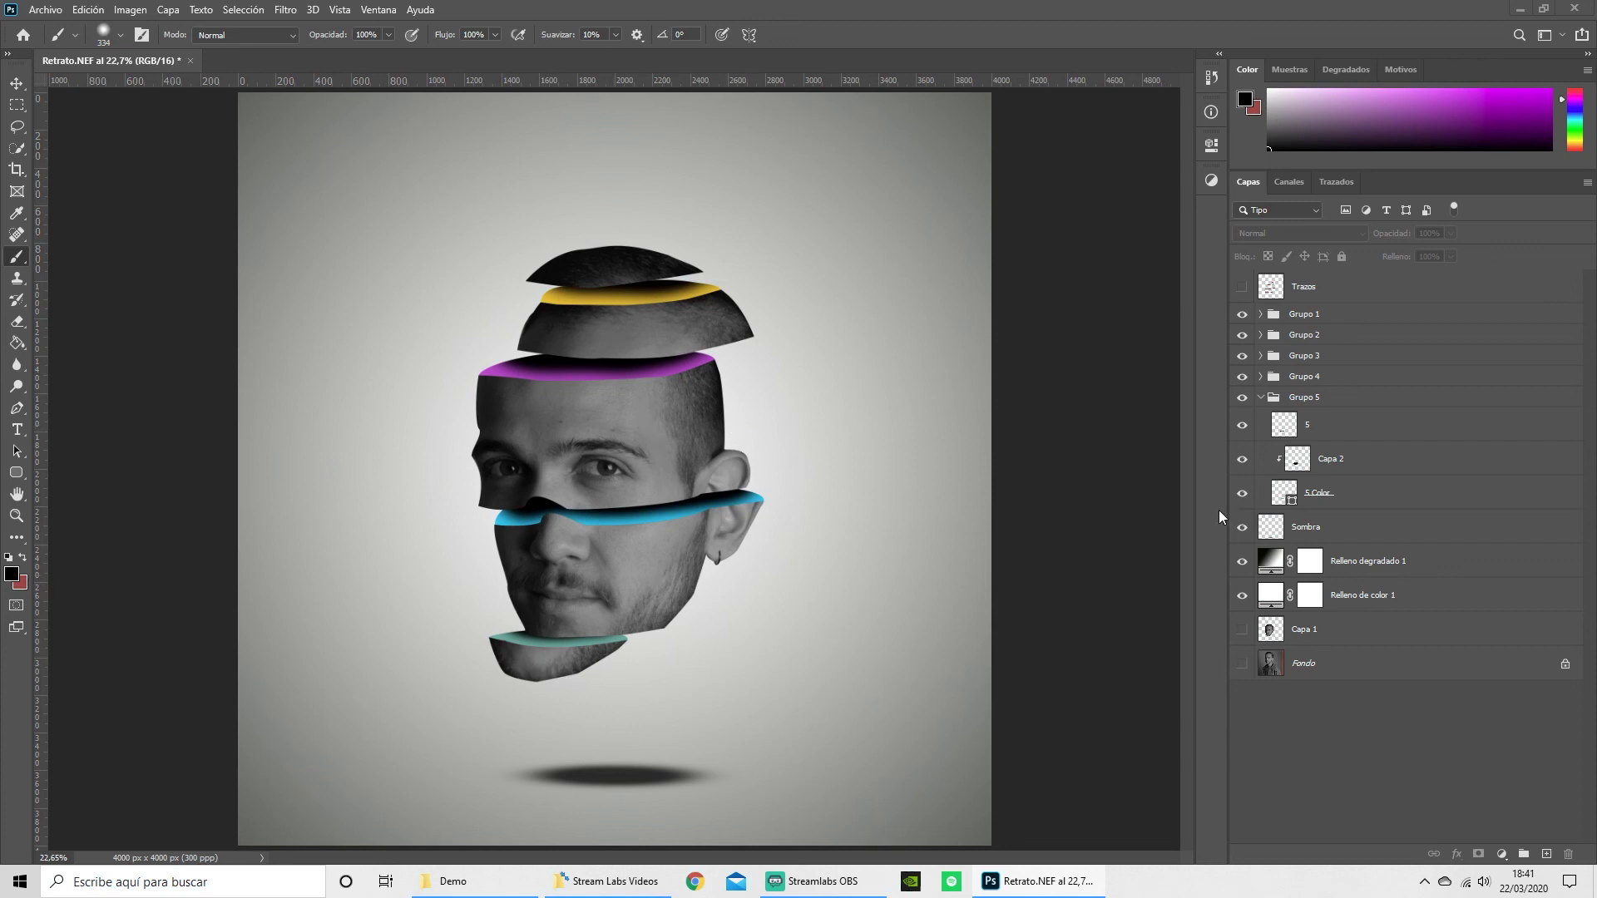
left_click(46, 9)
key("Right")
key("Right")
key("Right")
left_click(47, 9)
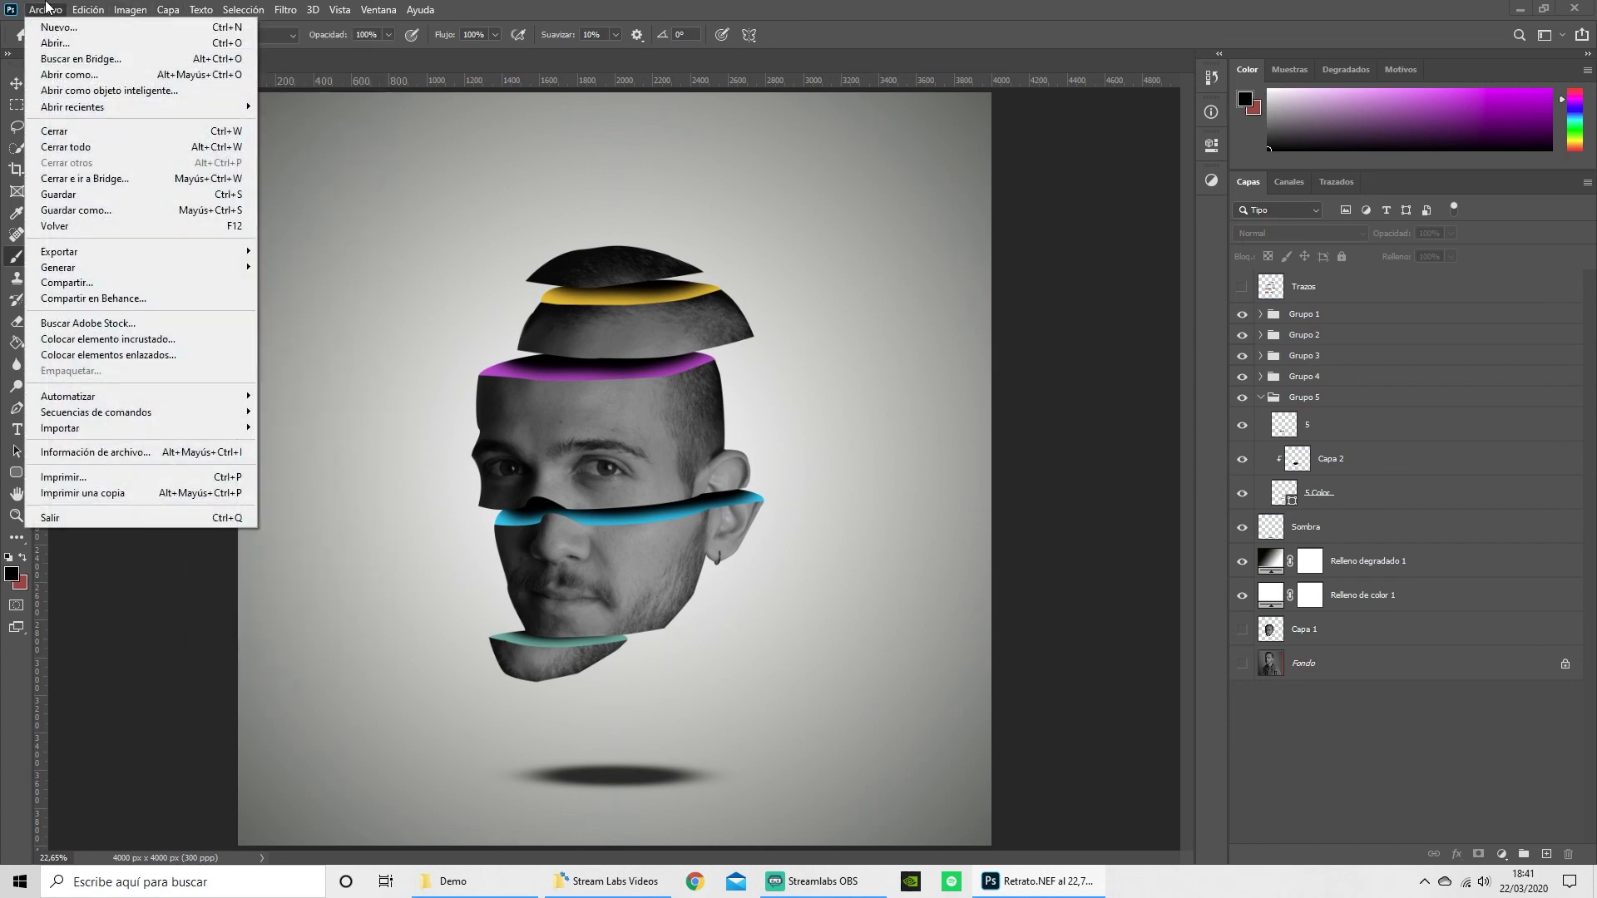
left_click(62, 196)
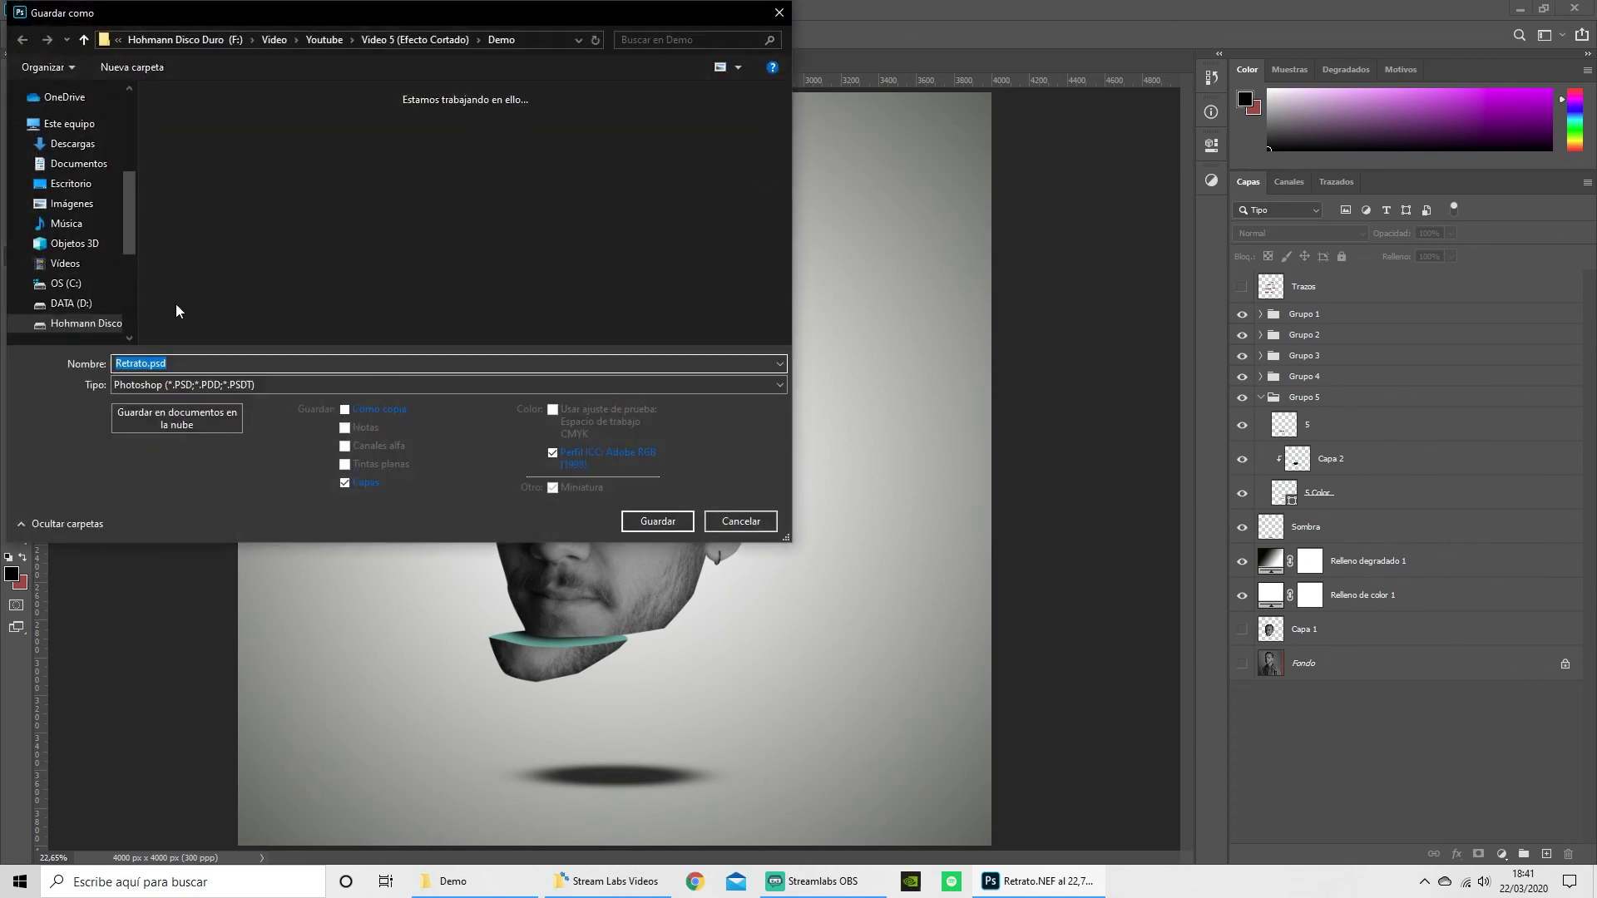
left_click(740, 521)
left_click(46, 9)
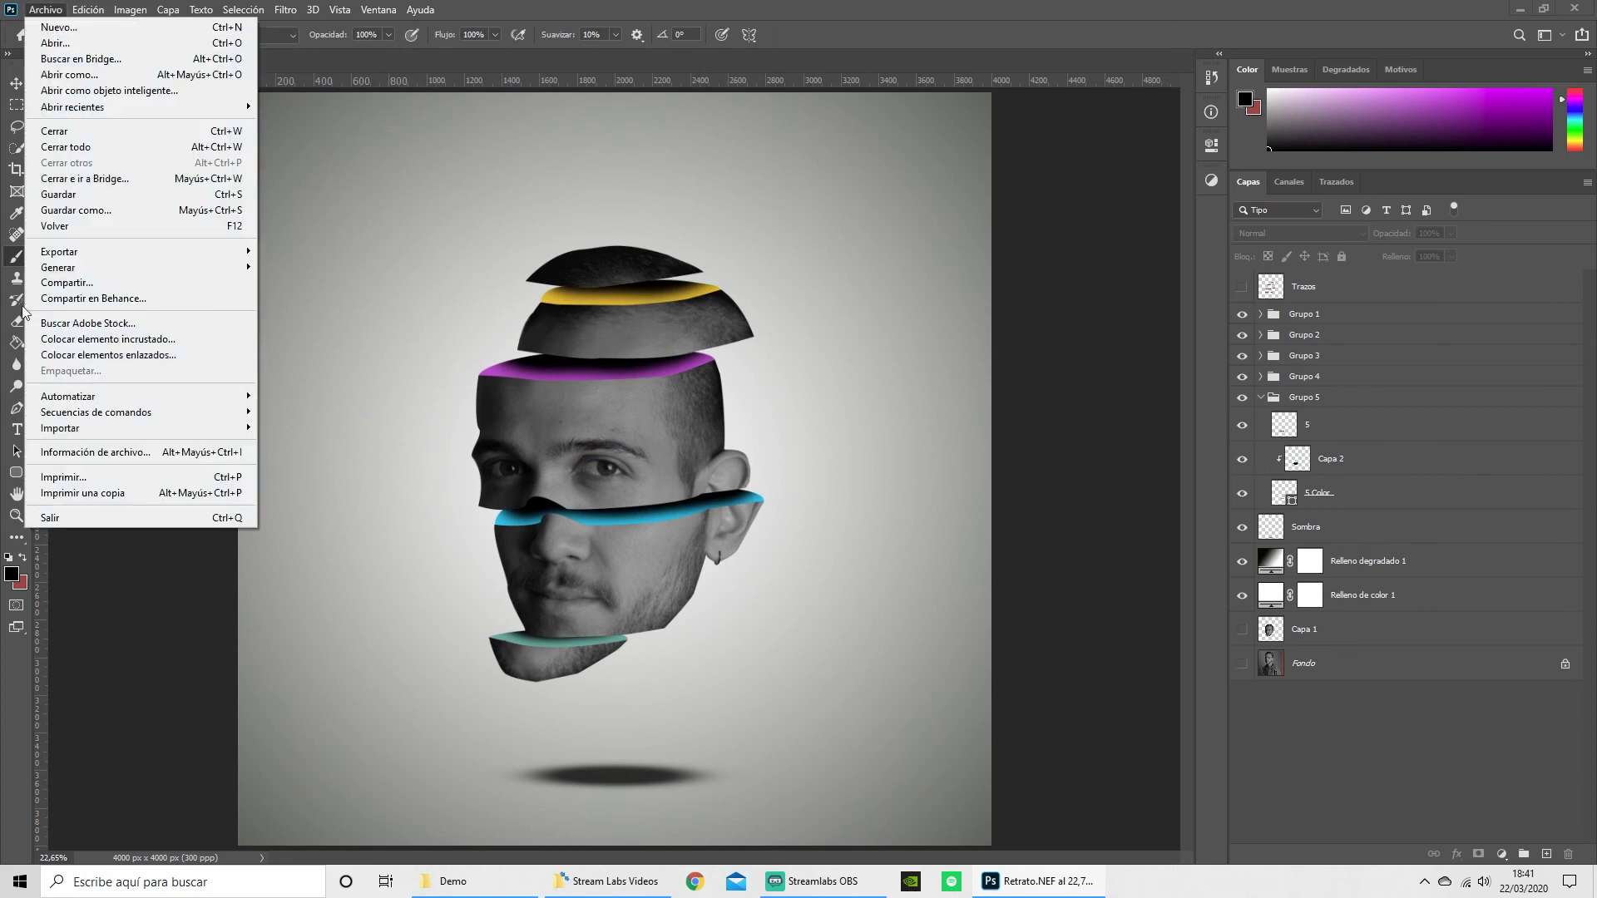
left_click(66, 210)
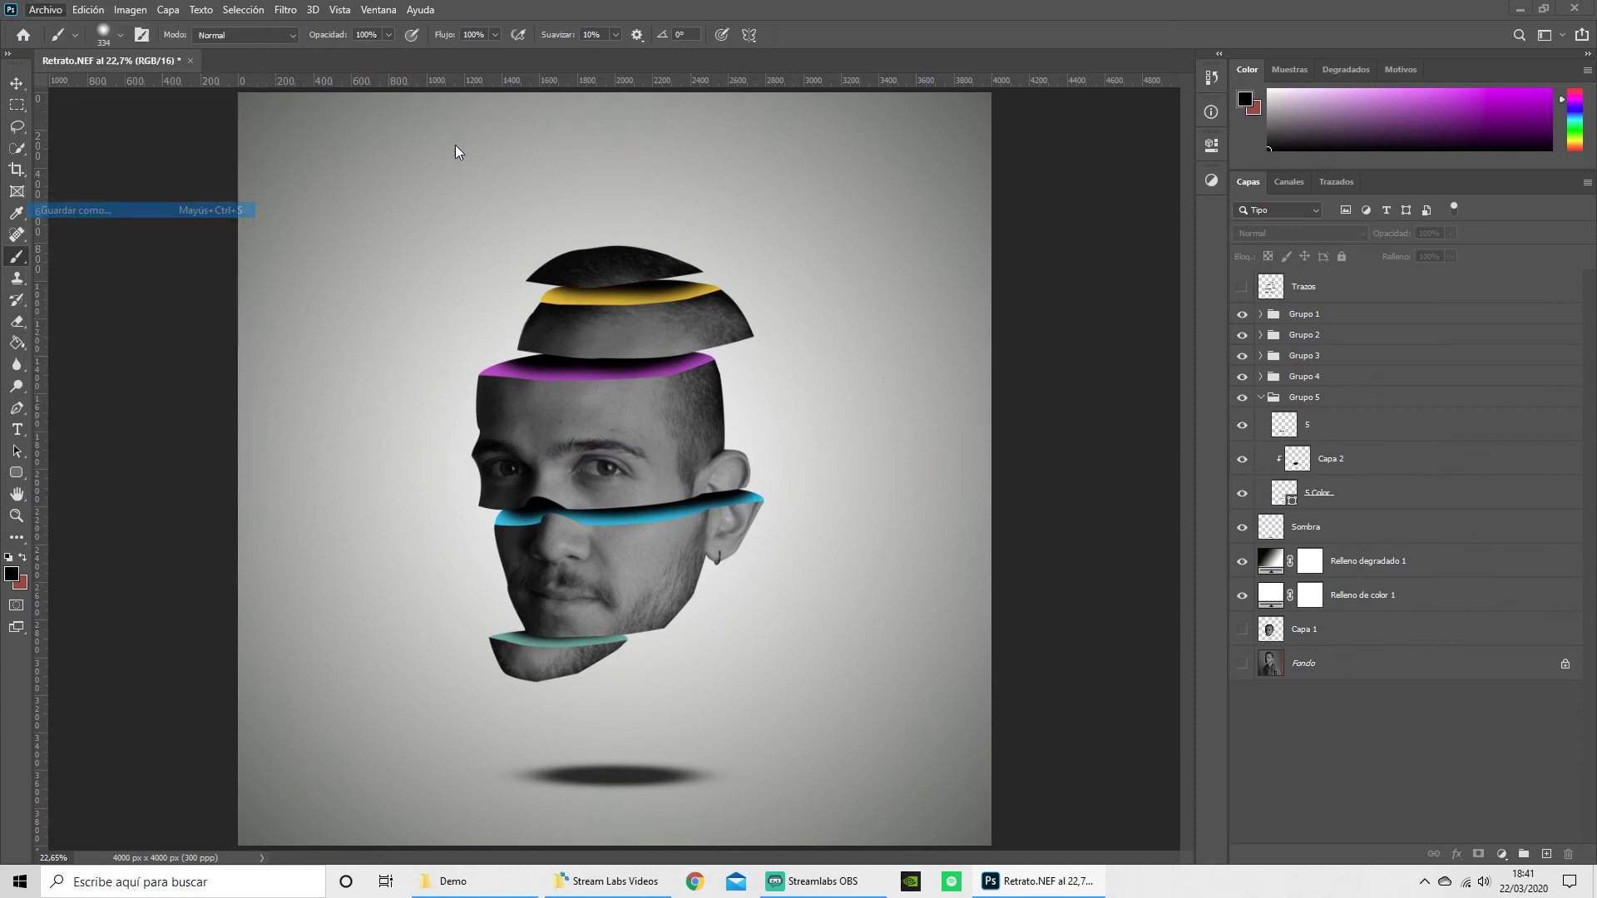
left_click(280, 385)
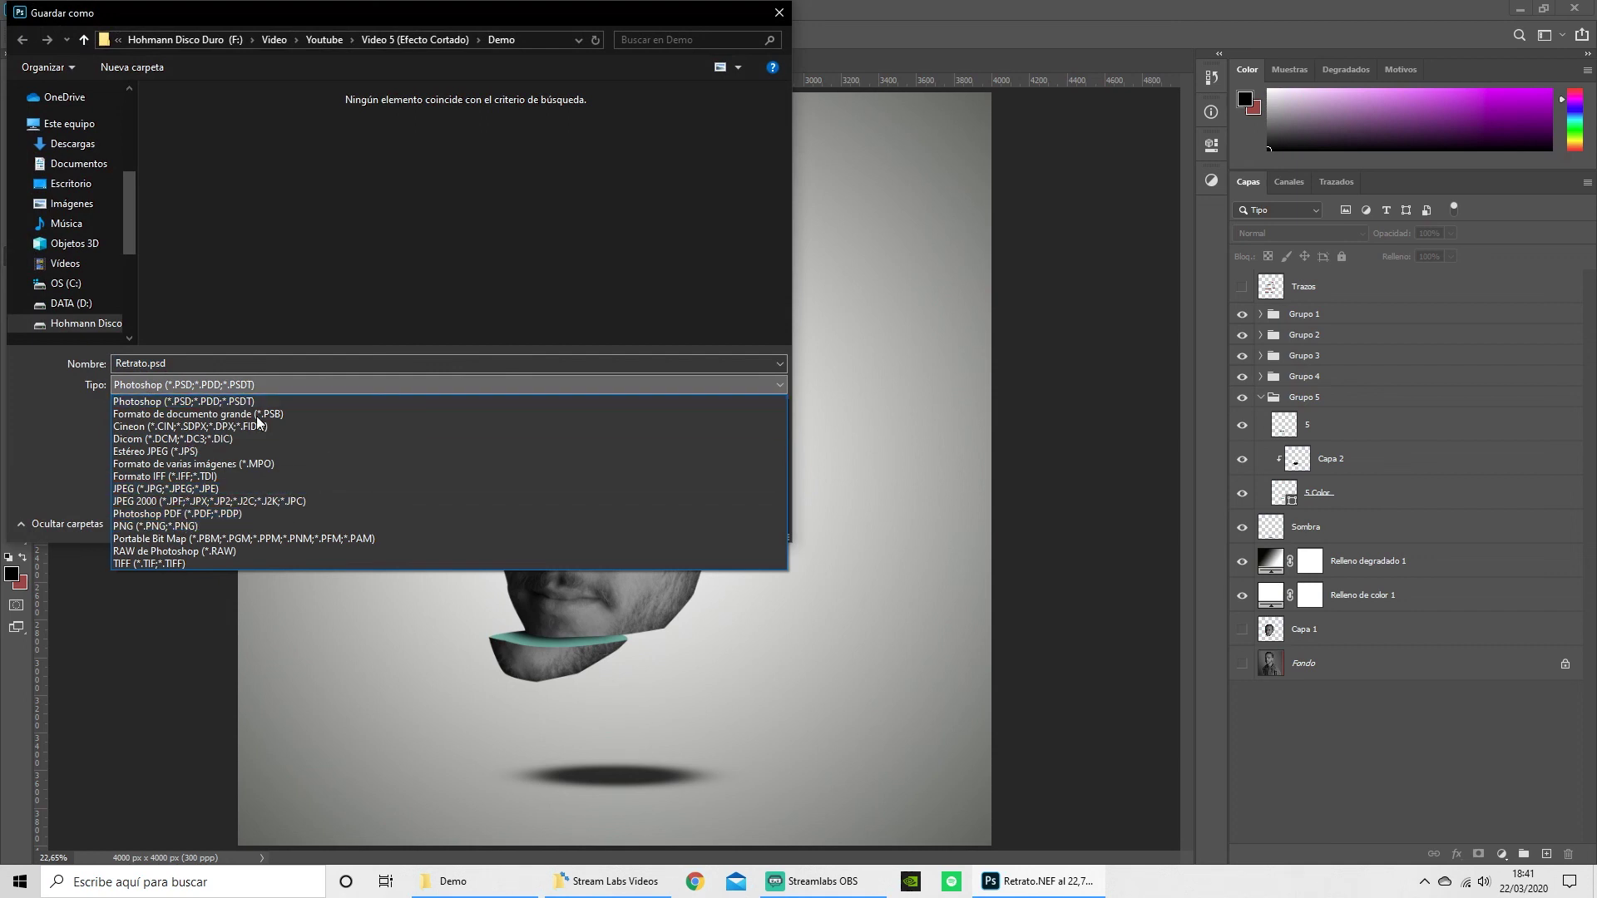
left_click(780, 15)
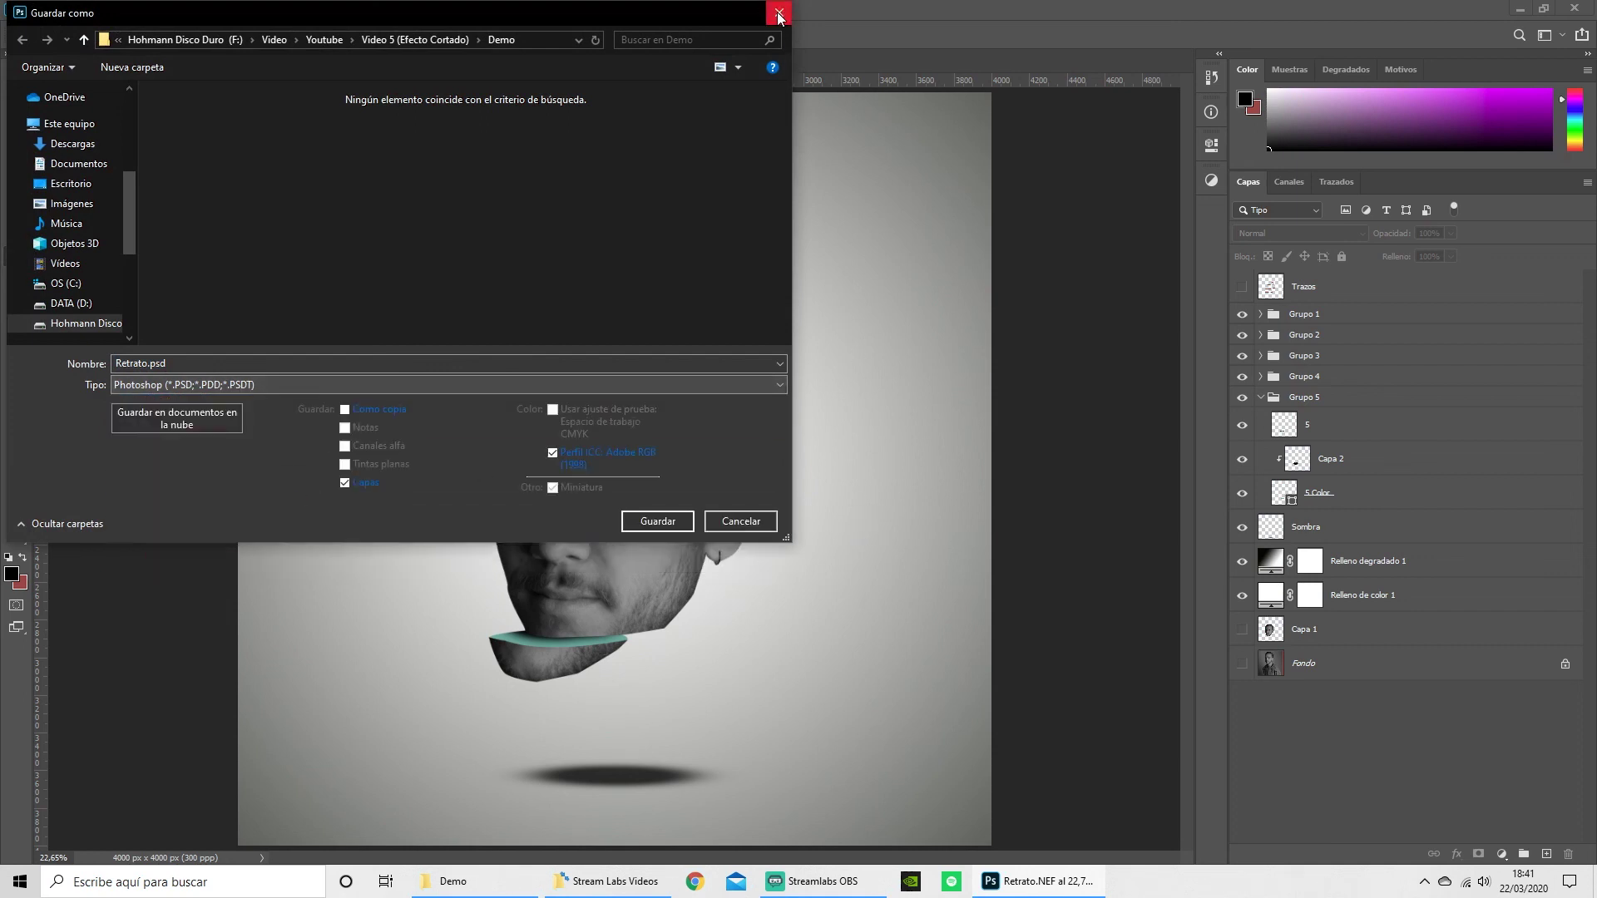
left_click(731, 523)
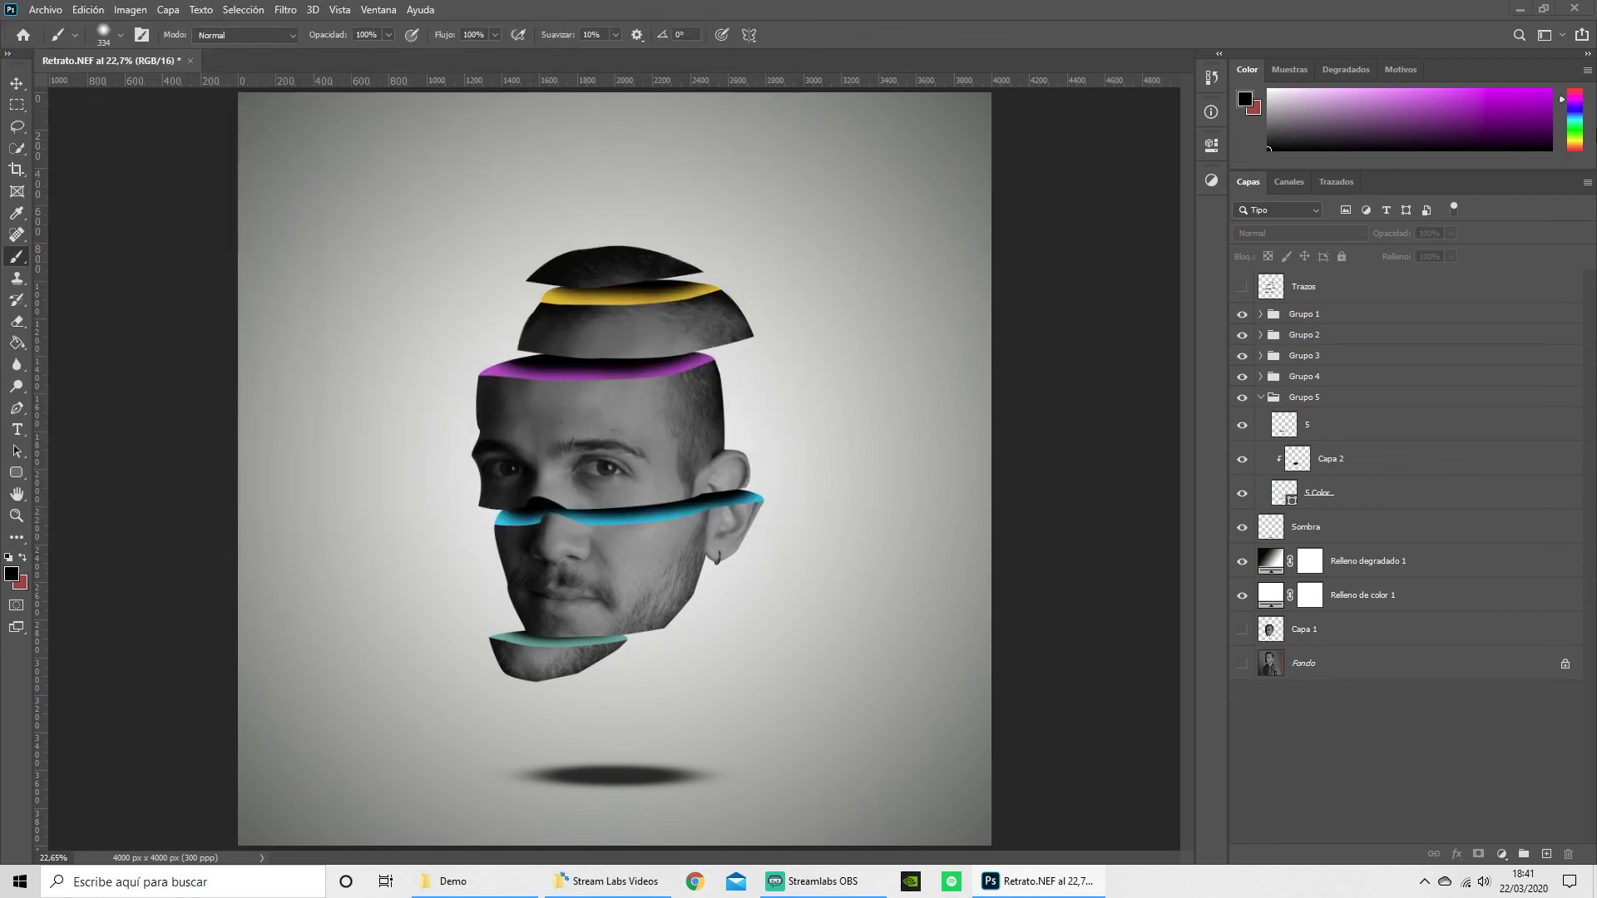